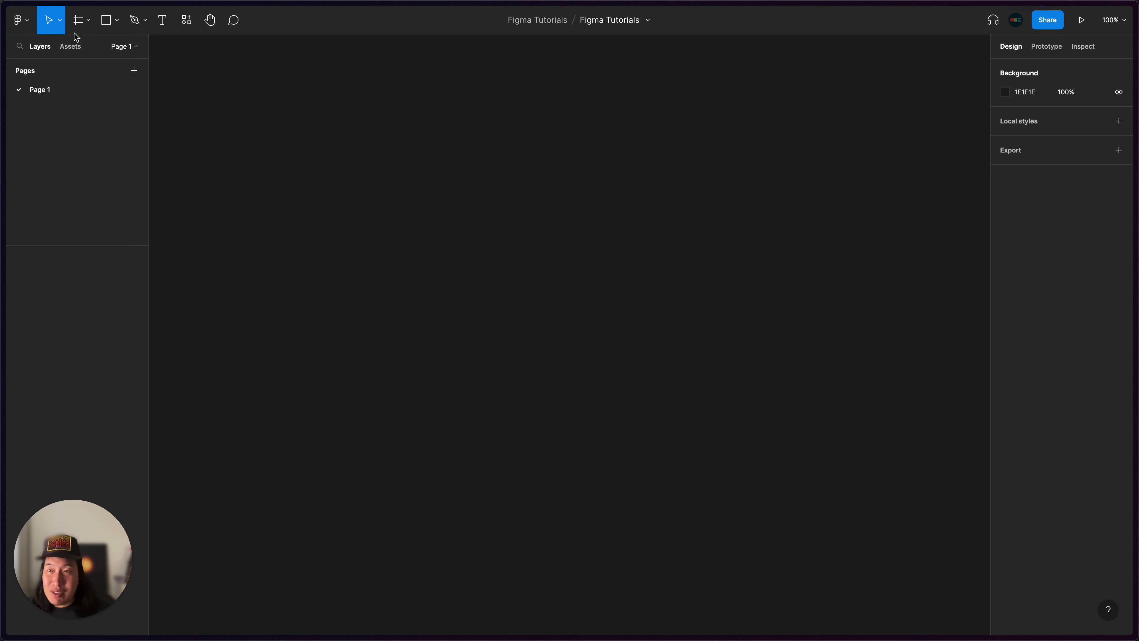
Draw a rectangle on the empty canvas and resize it to about 178 × 192
click(105, 22)
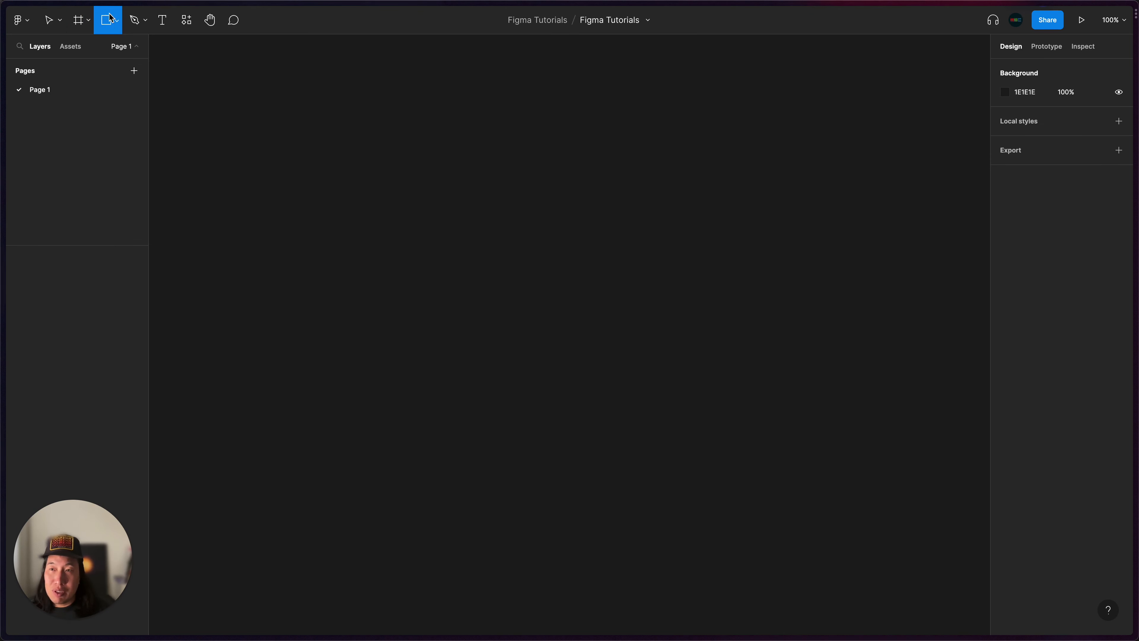
drag(347, 269, 466, 406)
drag(429, 357, 408, 331)
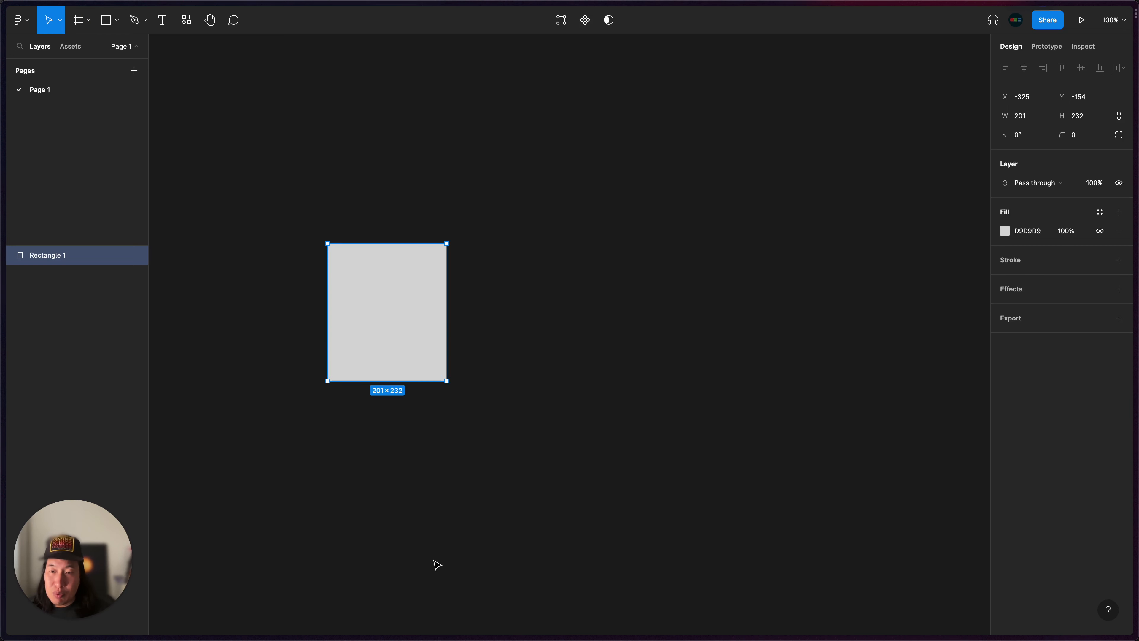
drag(445, 383, 433, 358)
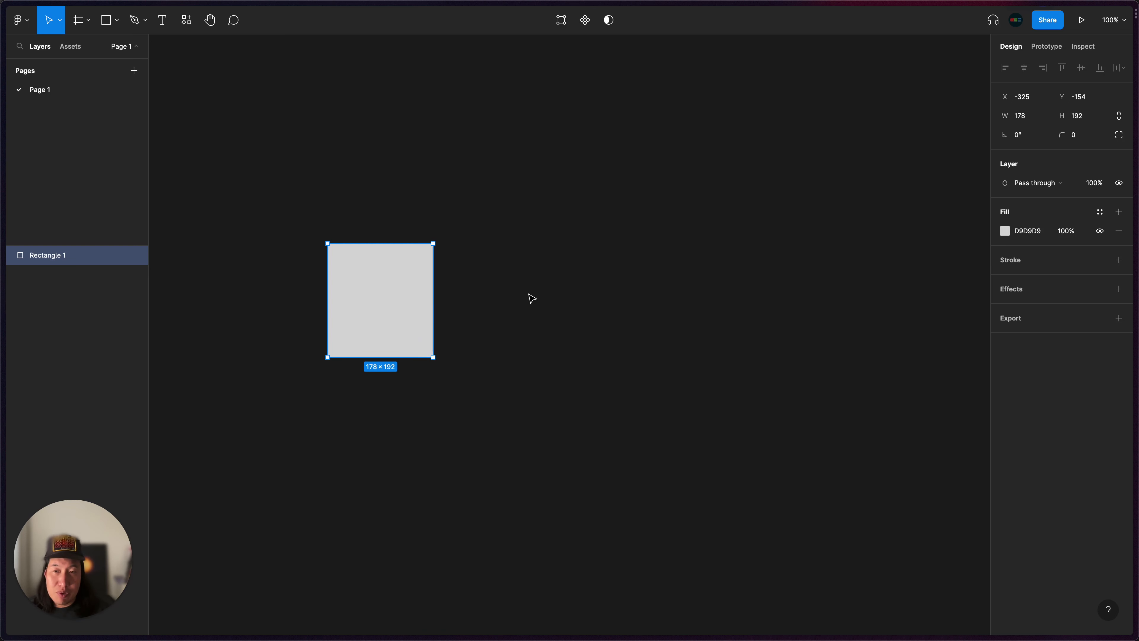
click(541, 288)
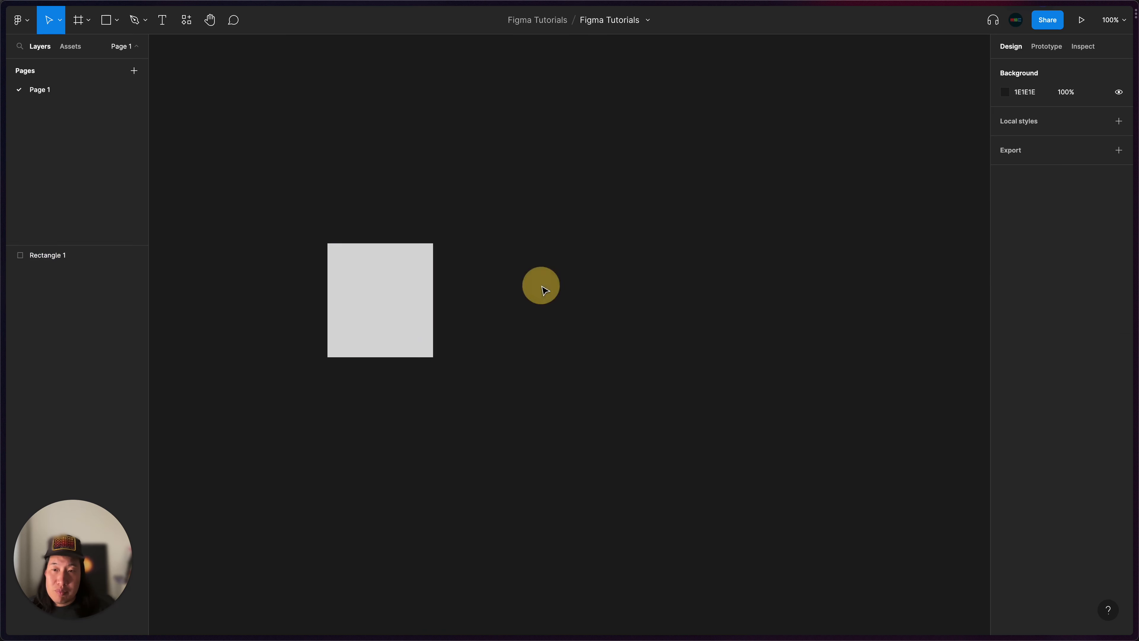
Turn the grey rectangle into a component and reposition it on the canvas at about X -233, Y -89
click(400, 290)
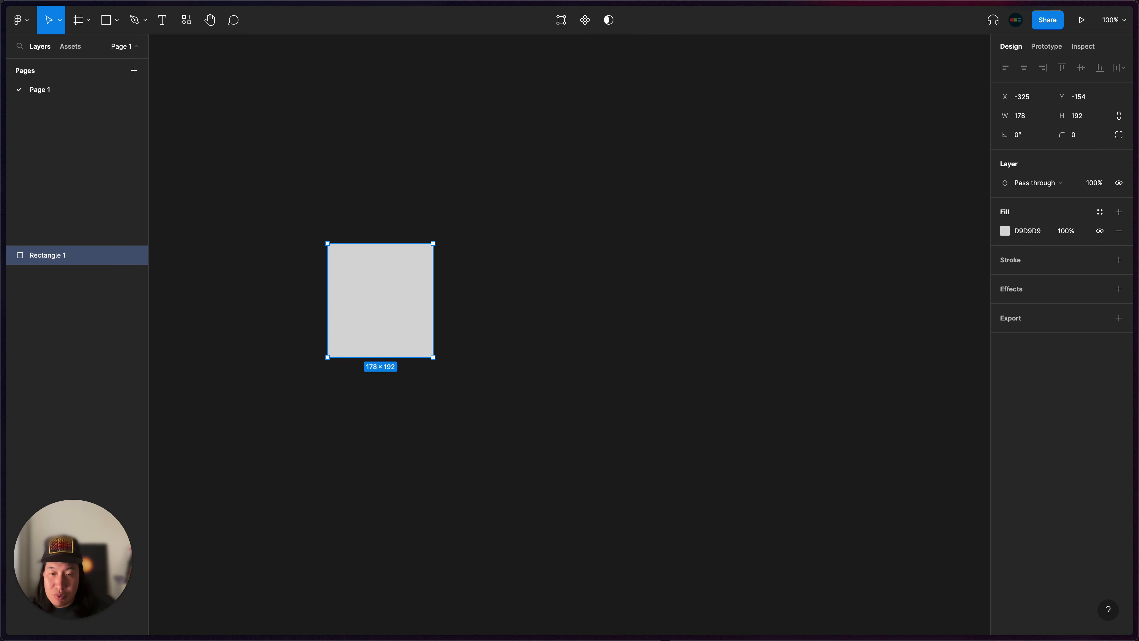
key(x)
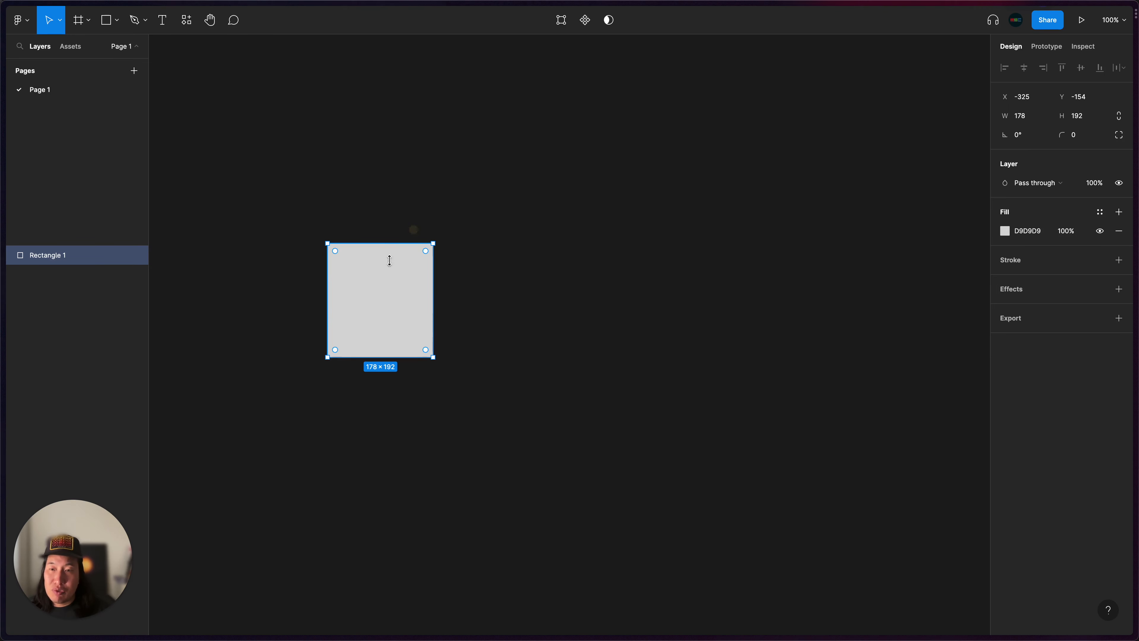
click(452, 201)
click(400, 254)
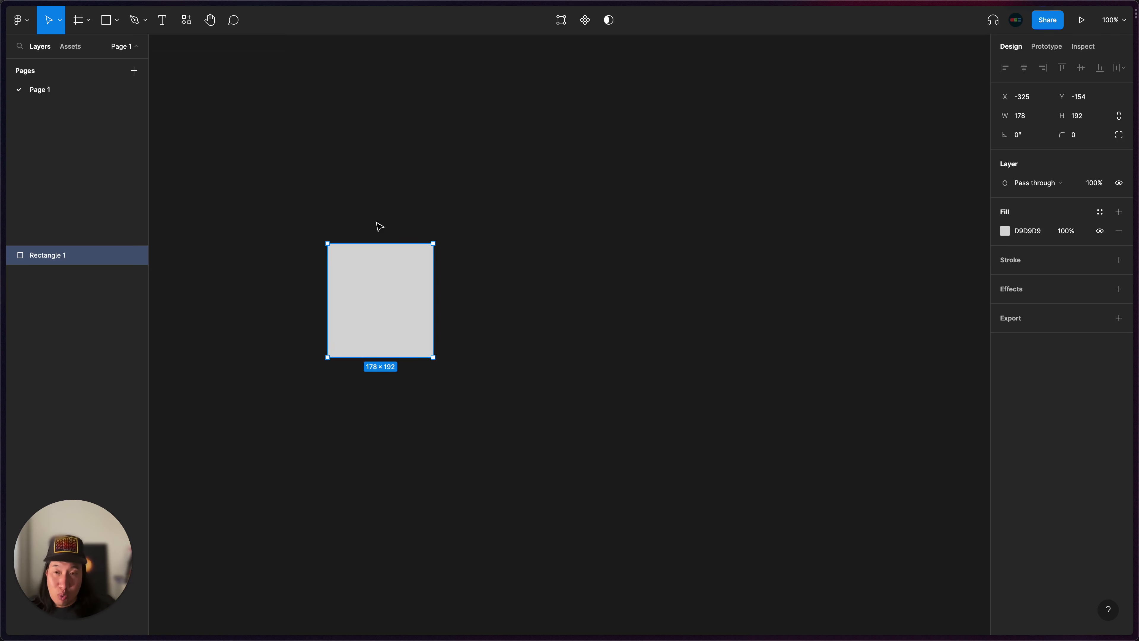
drag(364, 297, 389, 267)
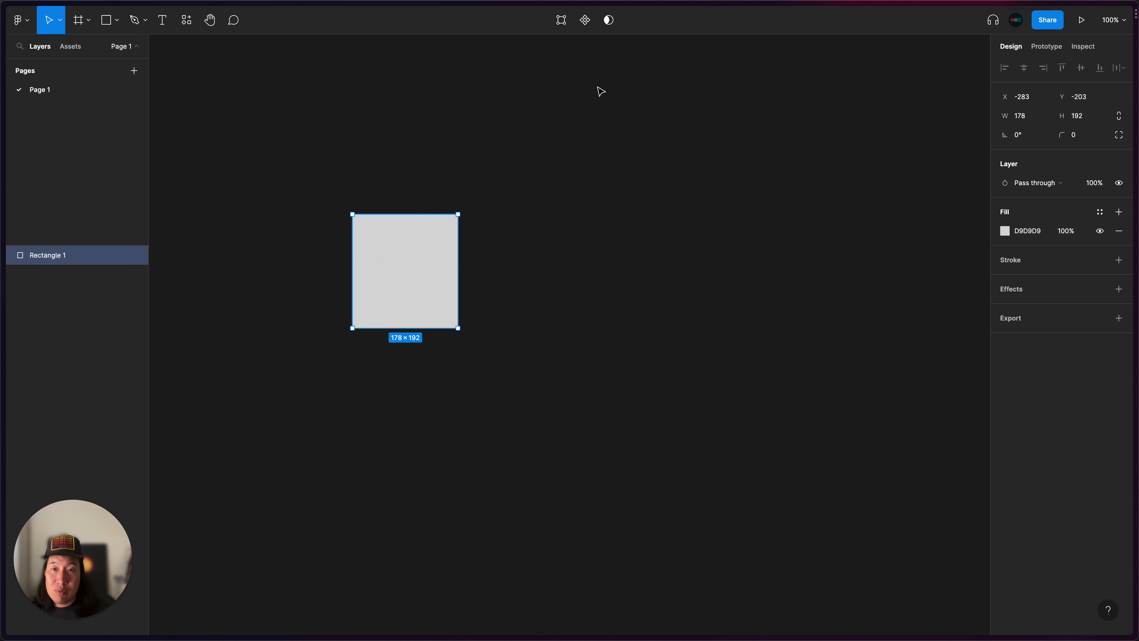
click(584, 20)
drag(373, 207, 402, 273)
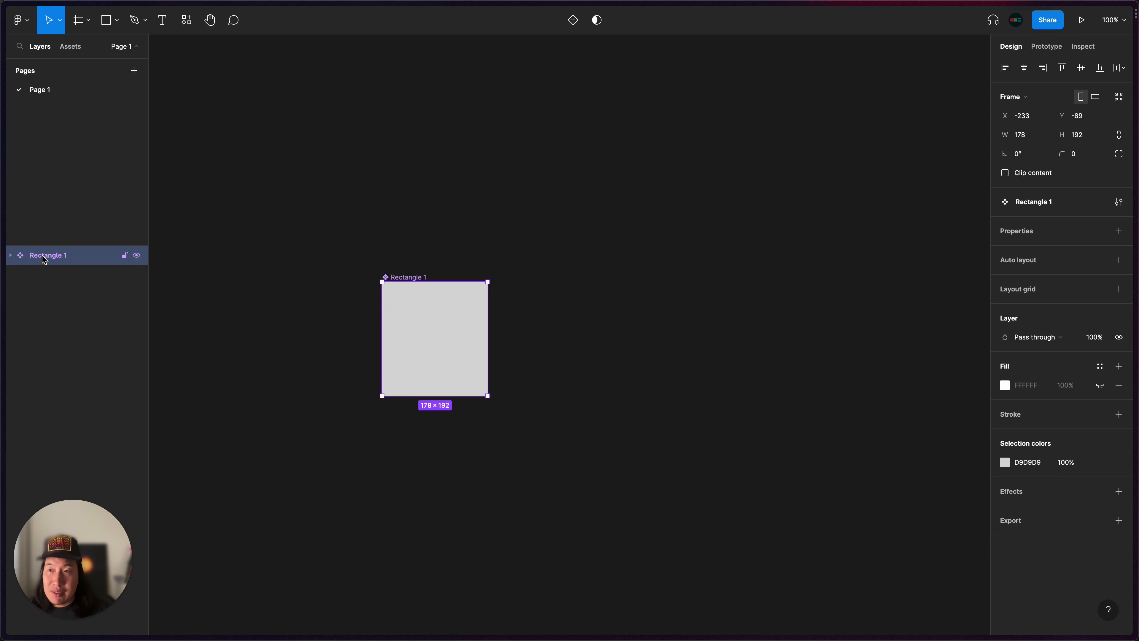
Look up the new component among the local assets in grid and list view, and return to the layer list
click(68, 49)
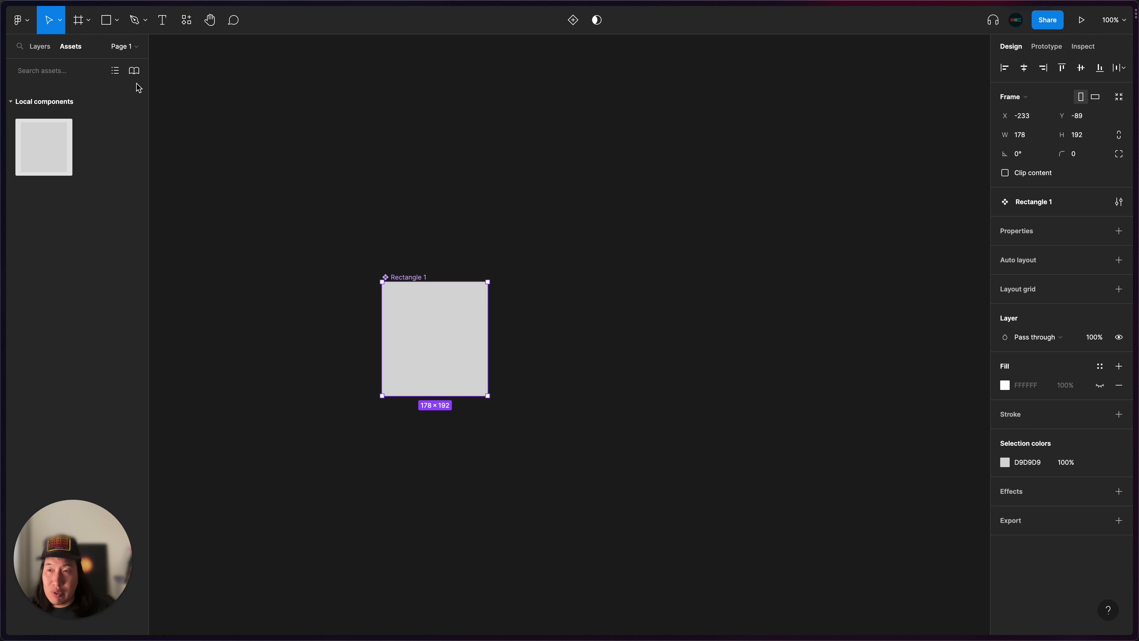
click(116, 73)
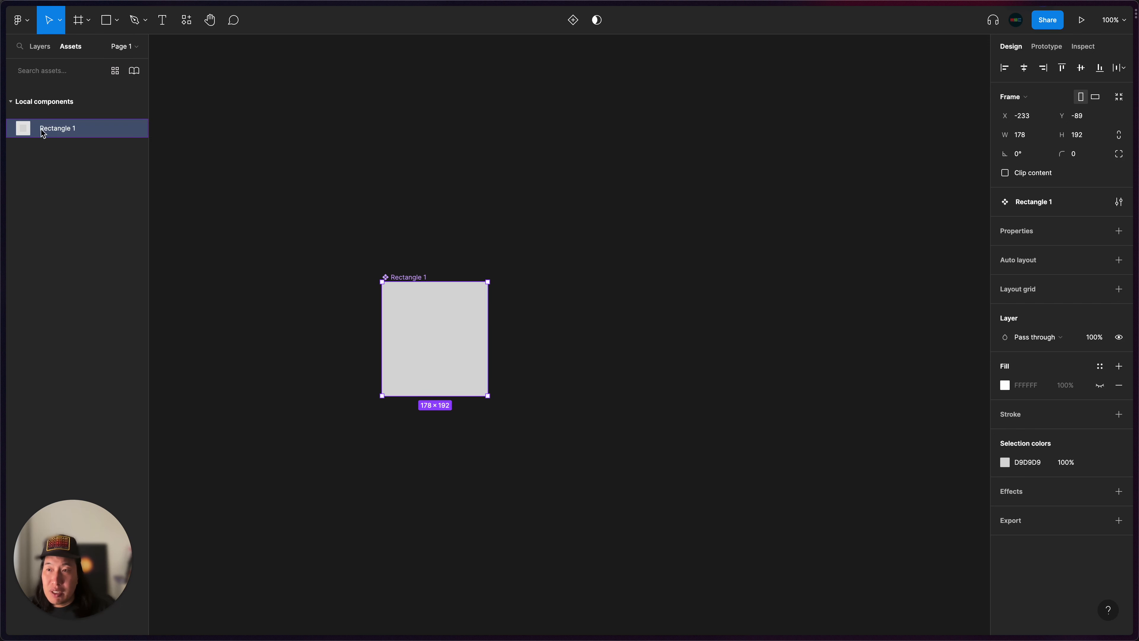
click(116, 73)
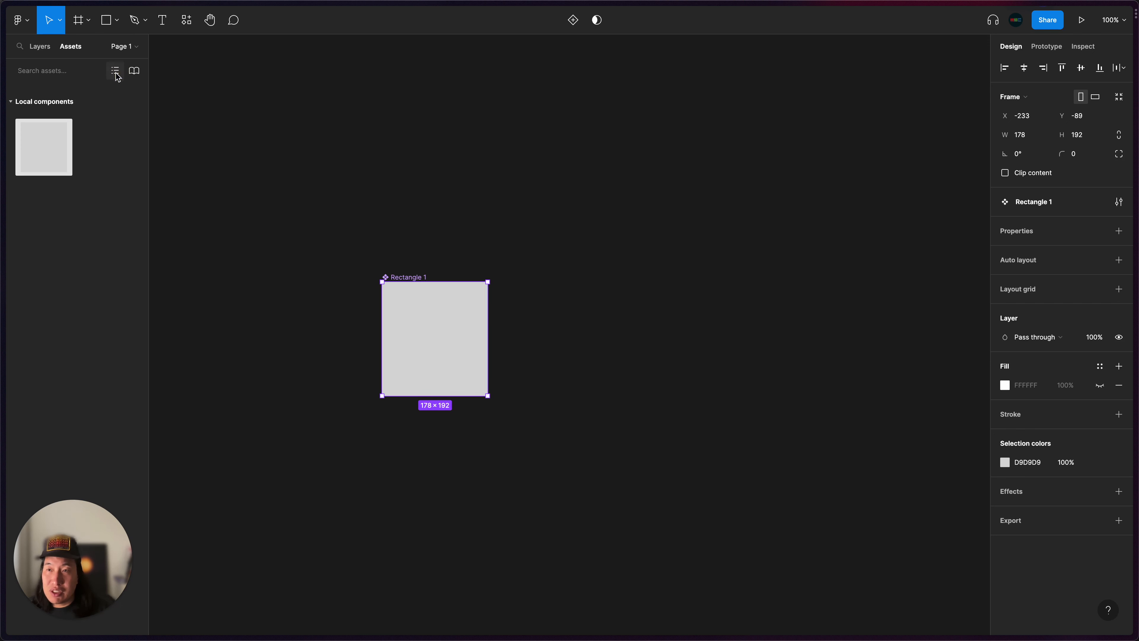
click(116, 75)
click(115, 74)
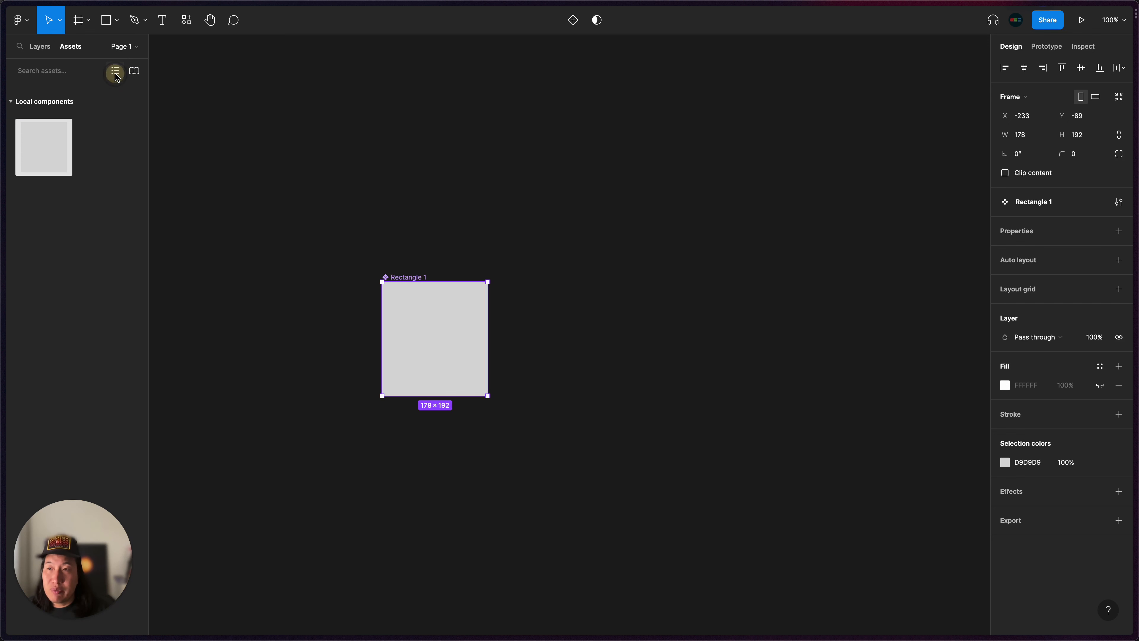
click(115, 73)
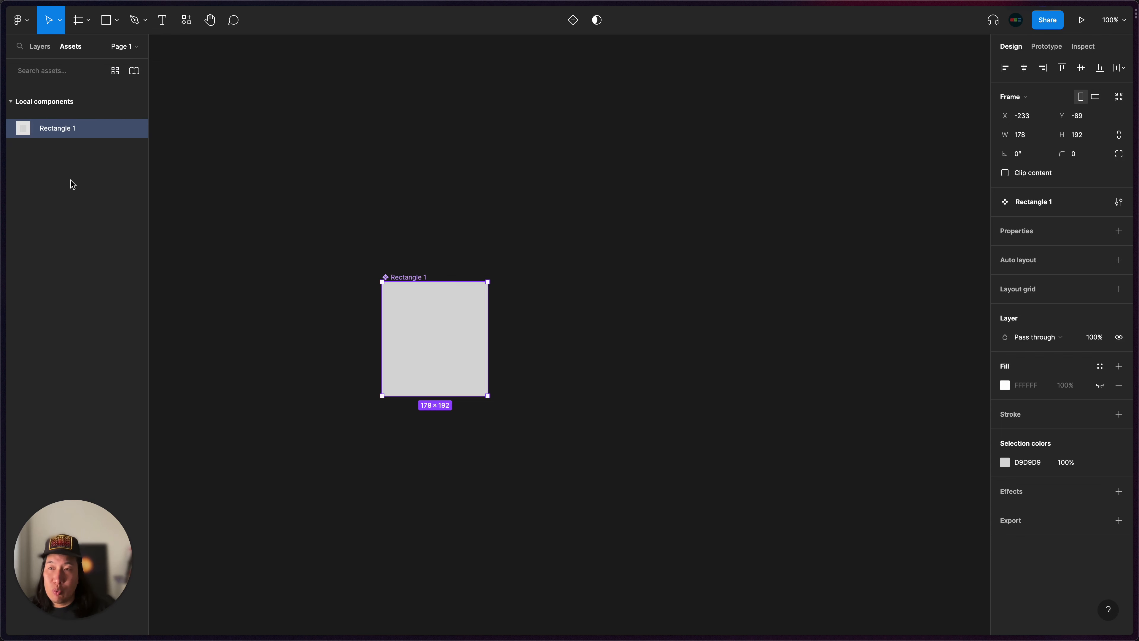
click(43, 50)
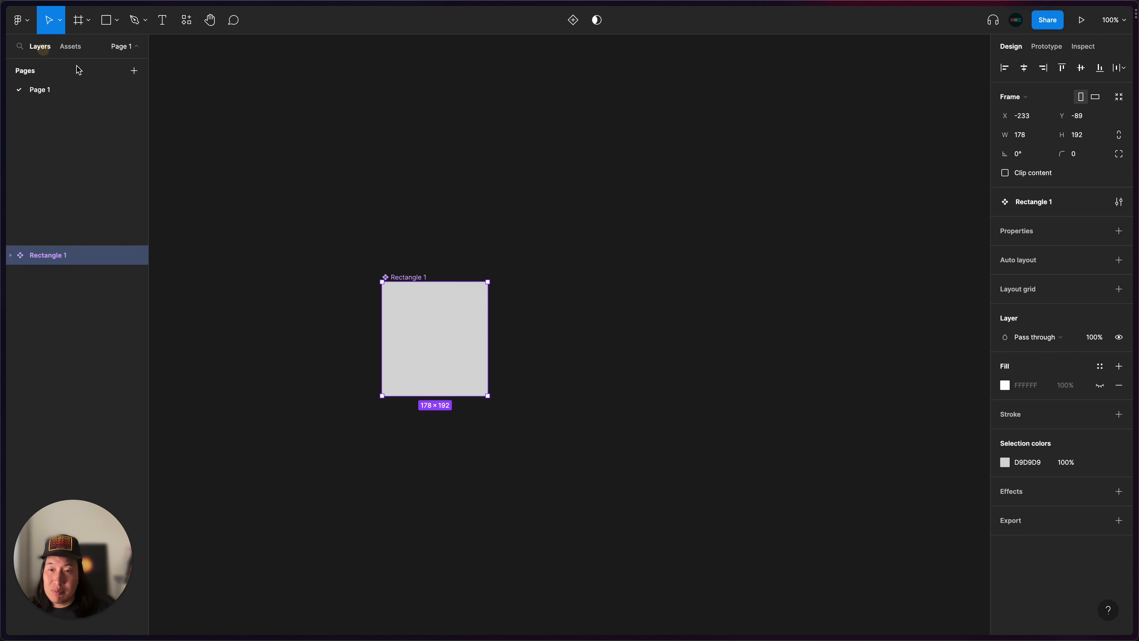
Move the rectangle component to about X -370, Y -174 on the canvas and deselect it
click(292, 160)
click(410, 279)
drag(410, 278, 378, 215)
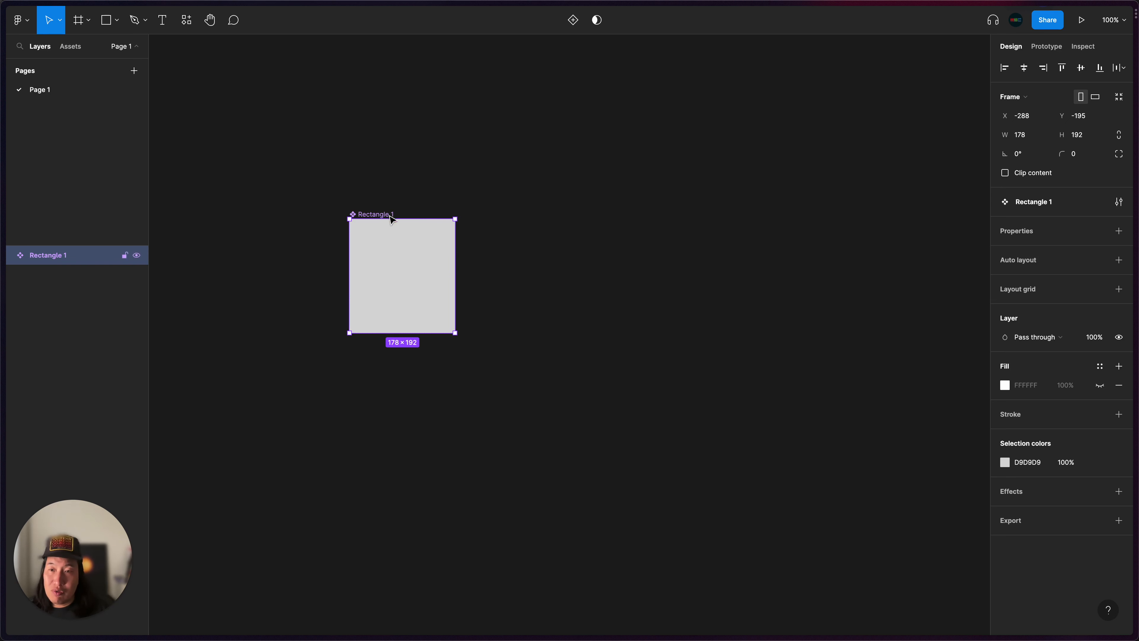
drag(376, 213, 387, 223)
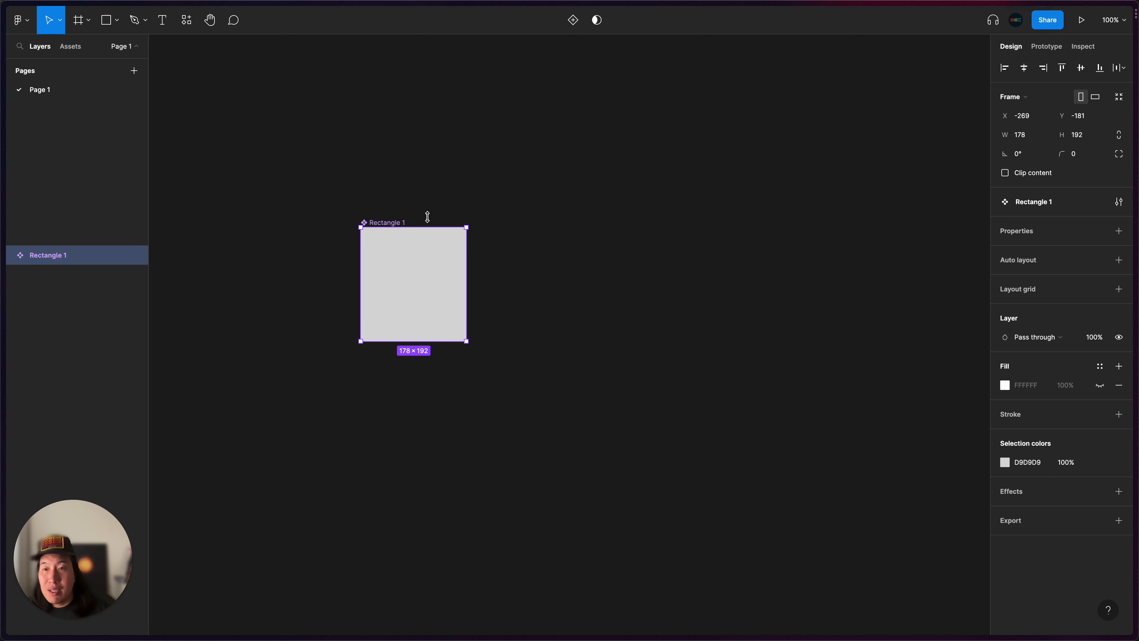
click(391, 223)
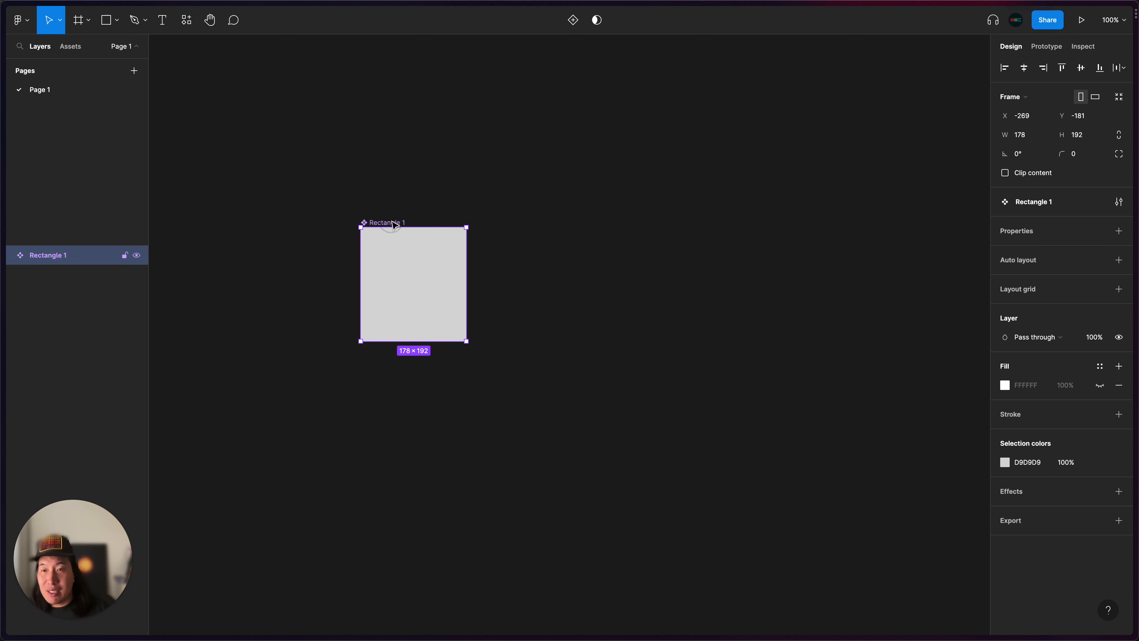
click(426, 156)
drag(269, 189, 475, 401)
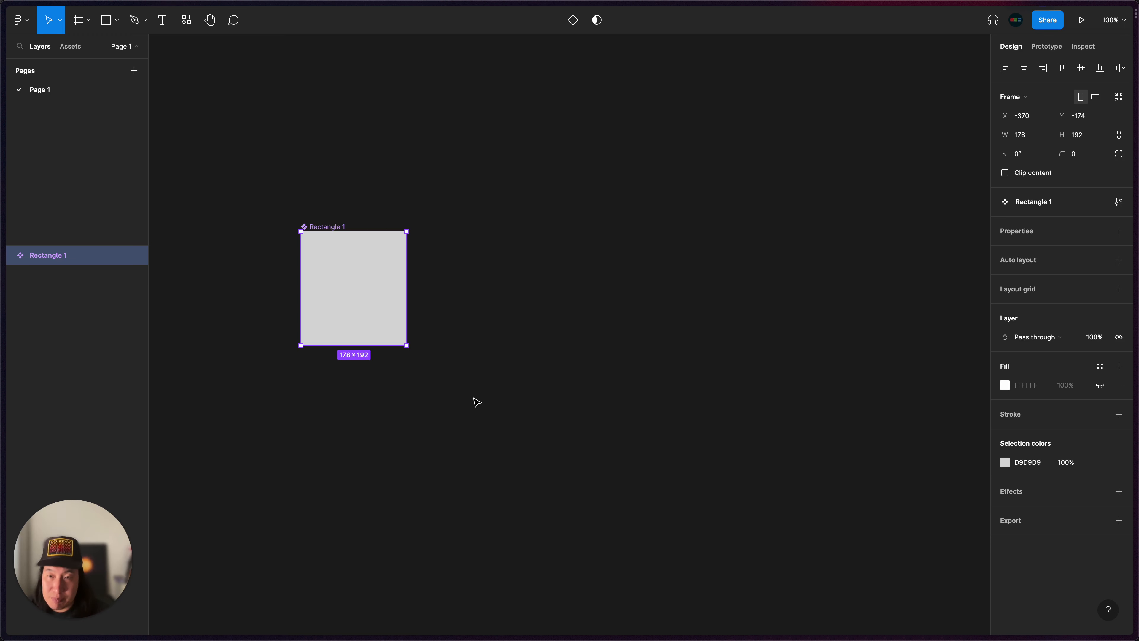
click(363, 187)
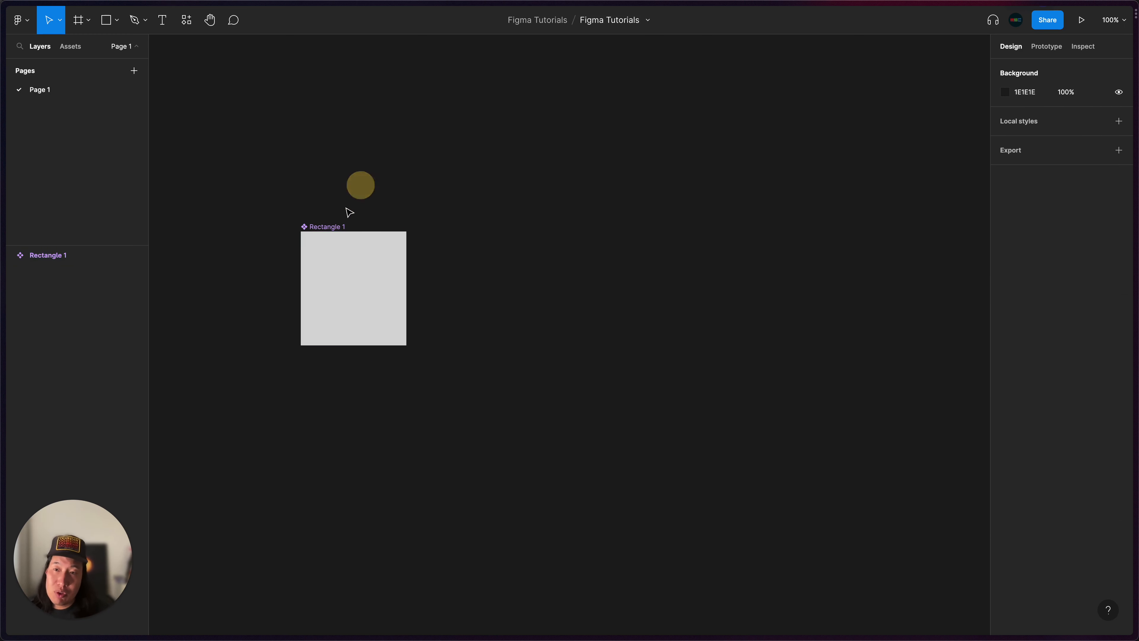
Rename the rectangle component to Stark and move it straight up to about Y -227
click(334, 229)
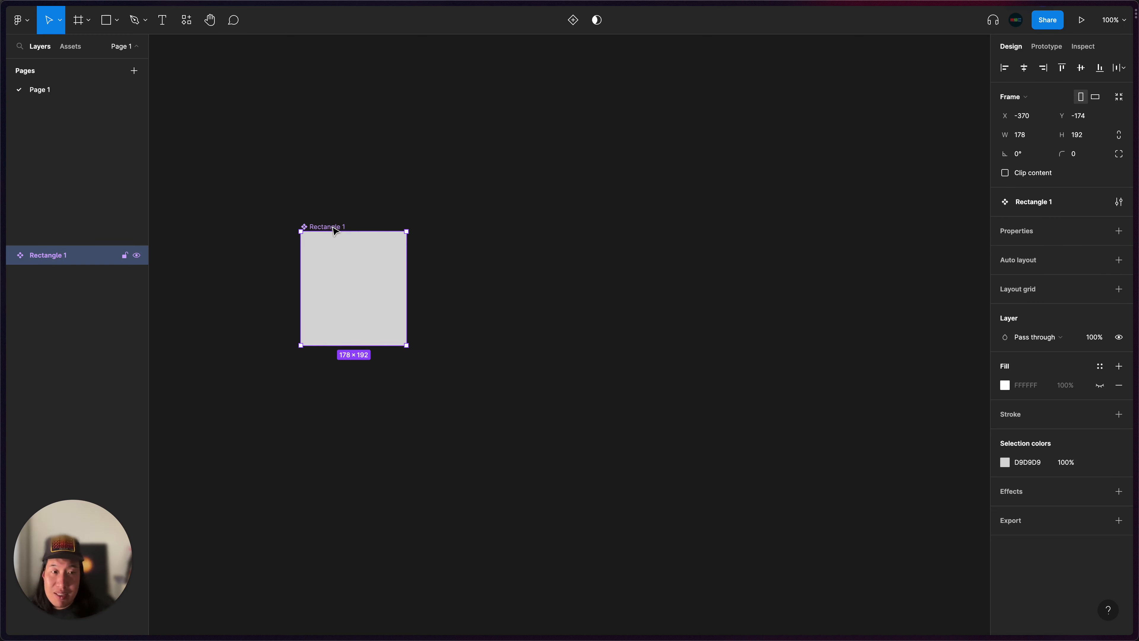
double_click(333, 228)
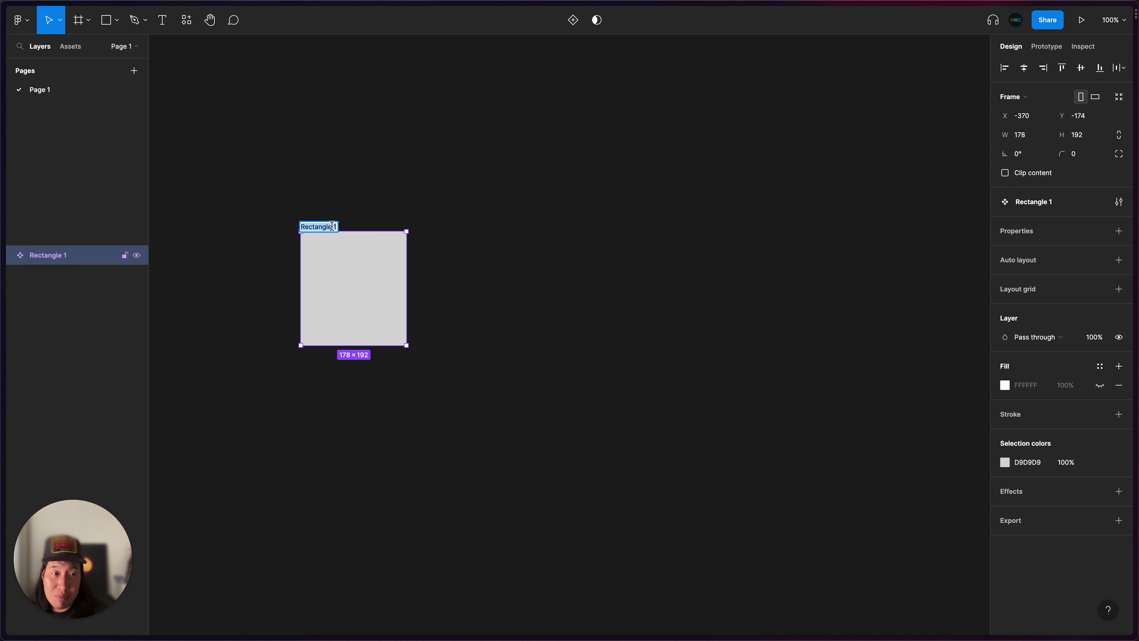
text(Stark)
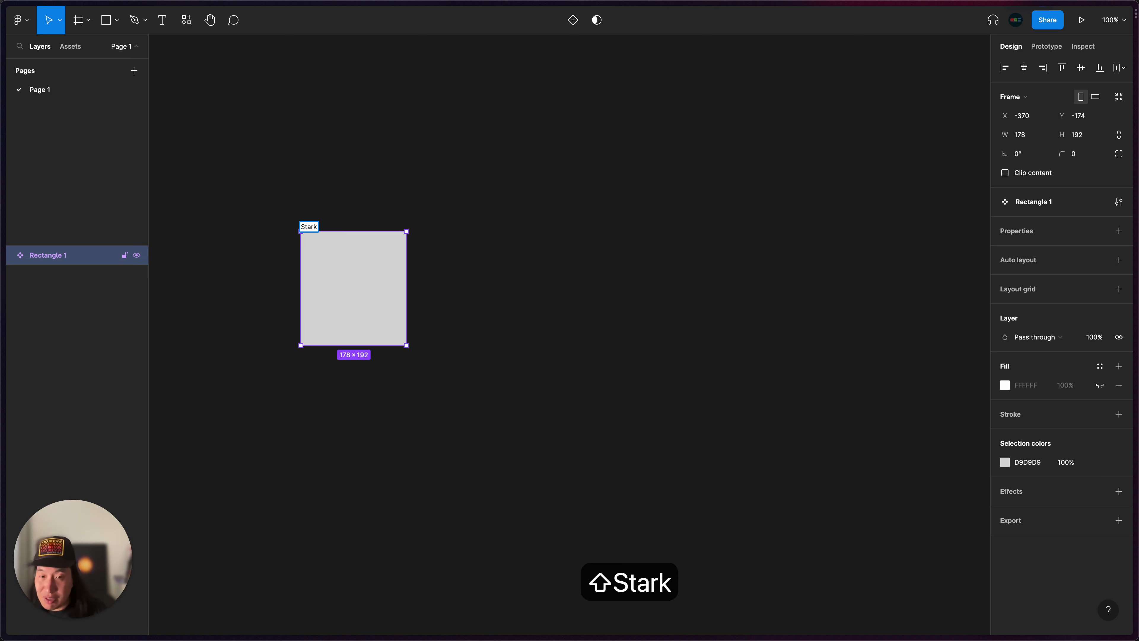
key(Return)
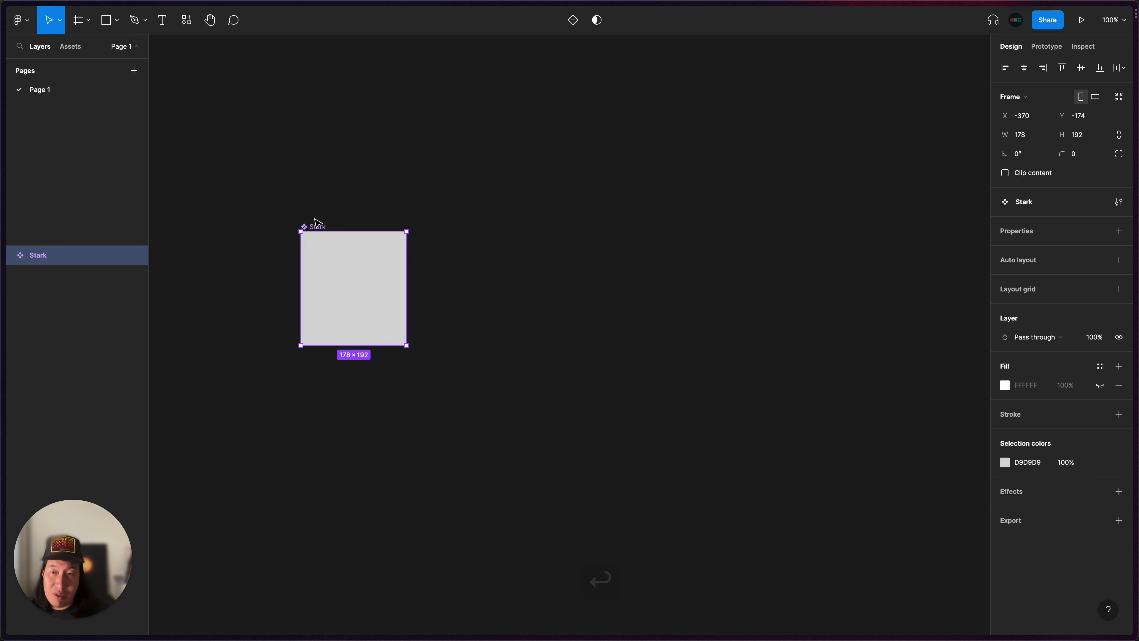
drag(314, 227, 314, 195)
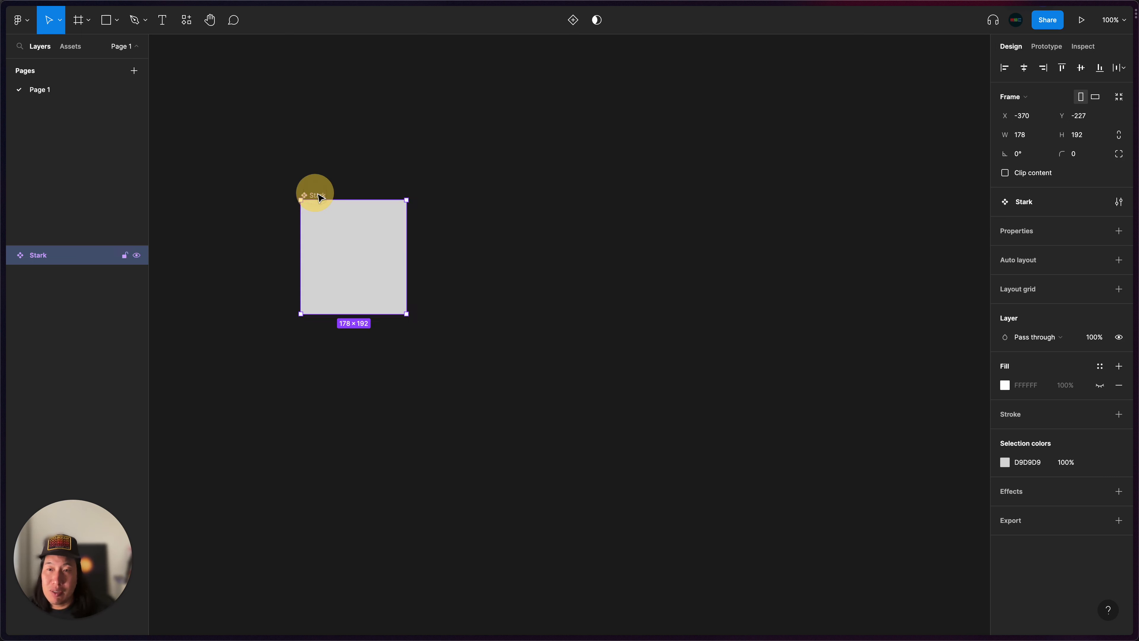
click(500, 249)
click(349, 392)
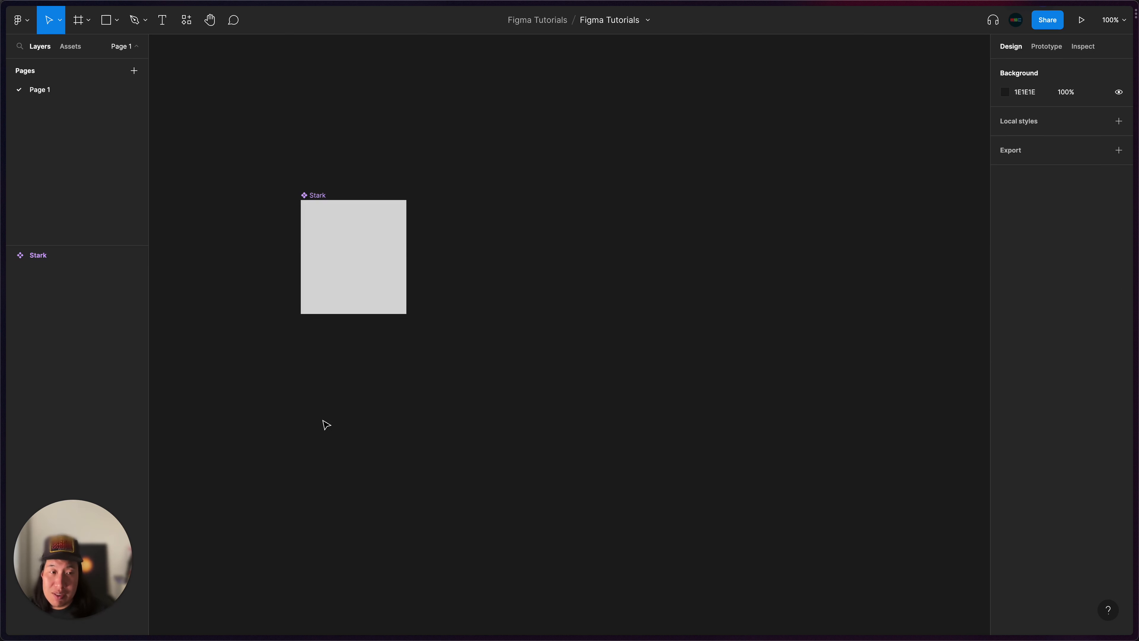
Draw a circle about 149 × 149 below the Stark component and align its left edge with it at X -370
click(116, 20)
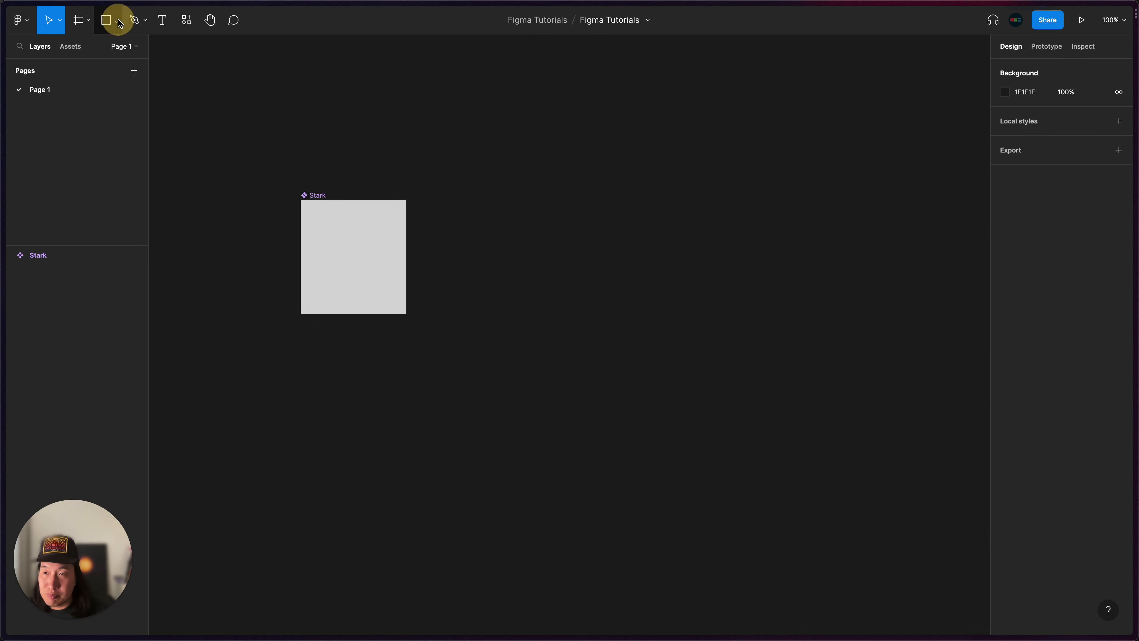
click(115, 92)
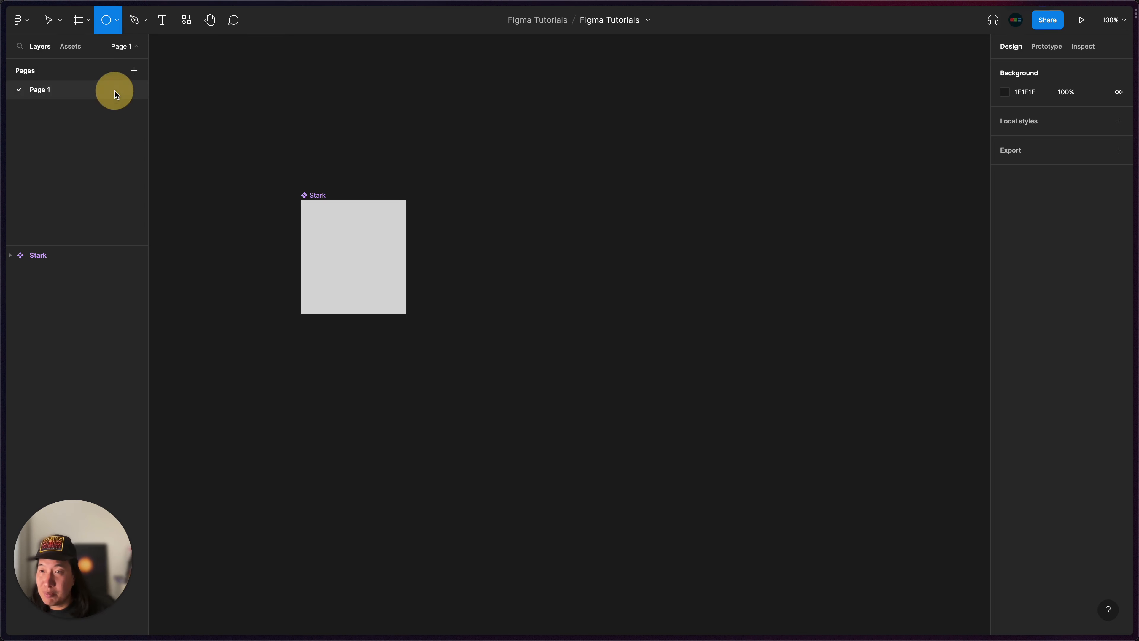
drag(331, 389, 419, 472)
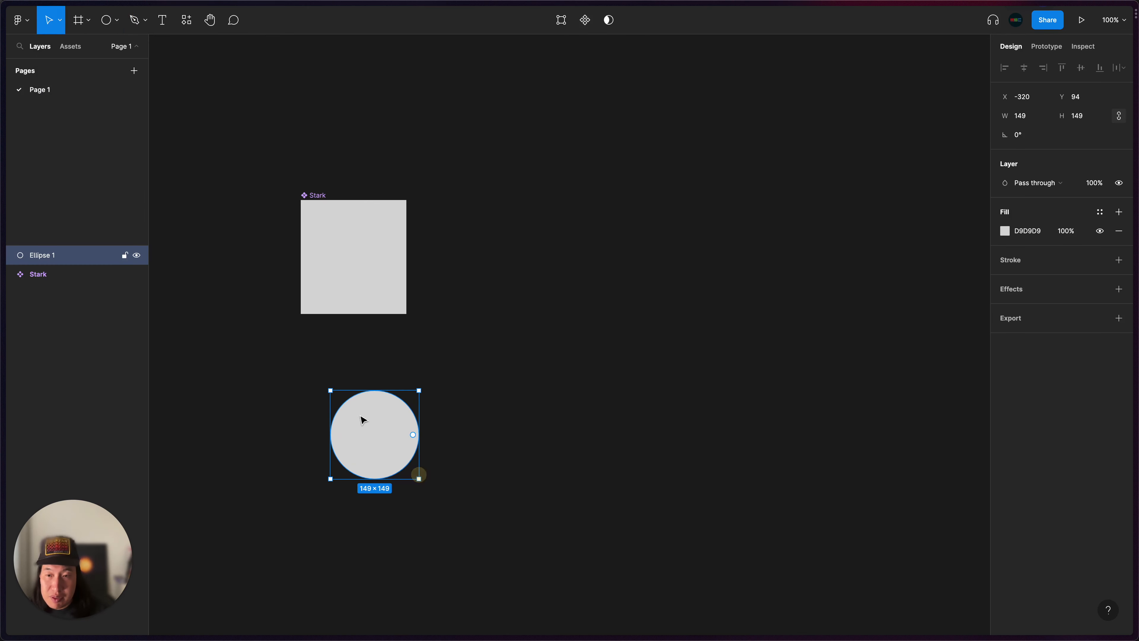
drag(364, 415, 339, 412)
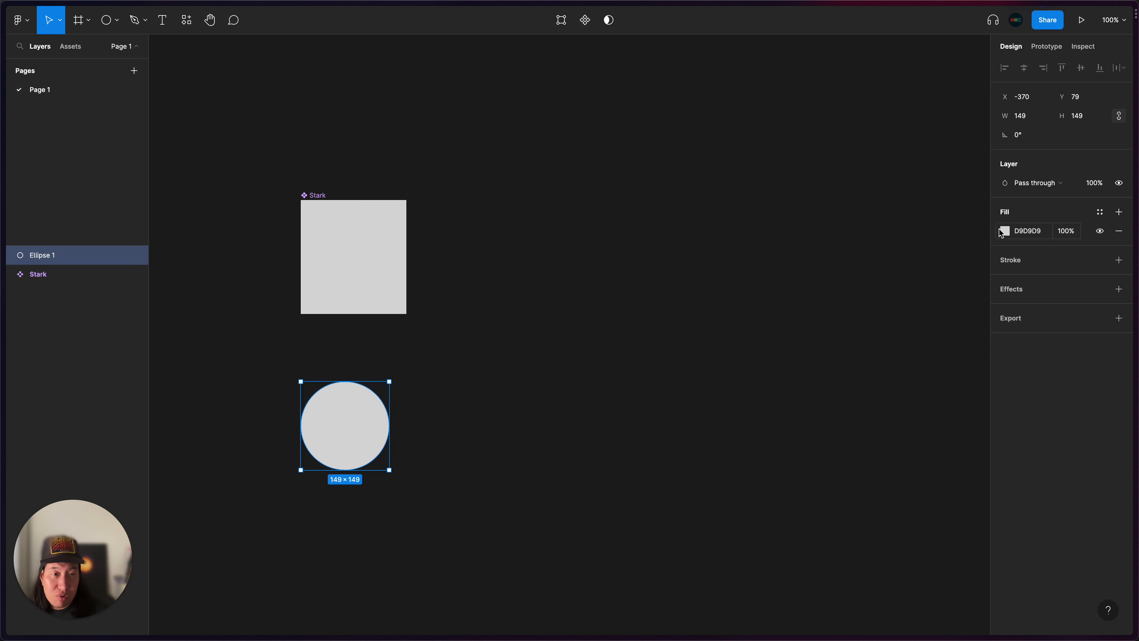
Change the circle's solid fill to dark blue, 183877
click(1001, 237)
click(1005, 230)
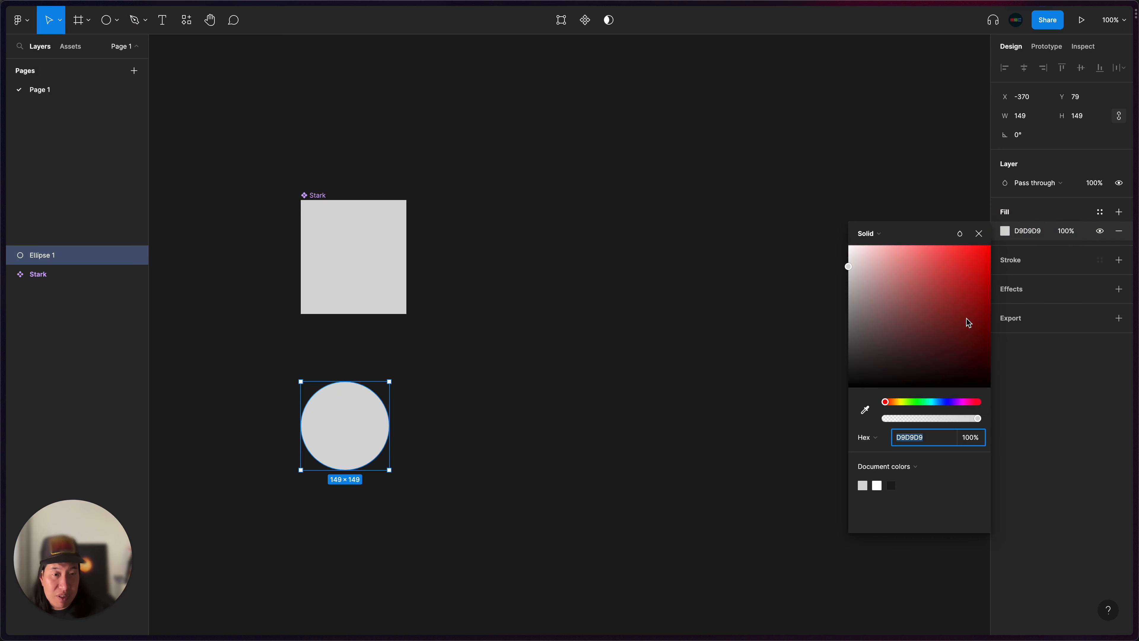
click(958, 325)
click(964, 336)
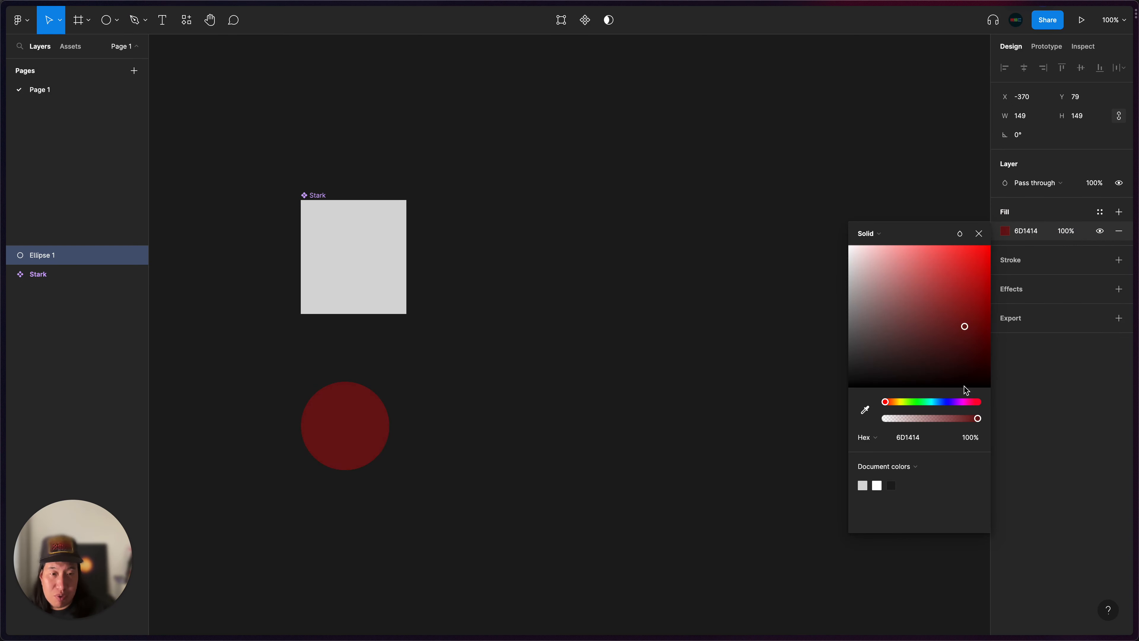
click(962, 349)
drag(962, 352, 961, 343)
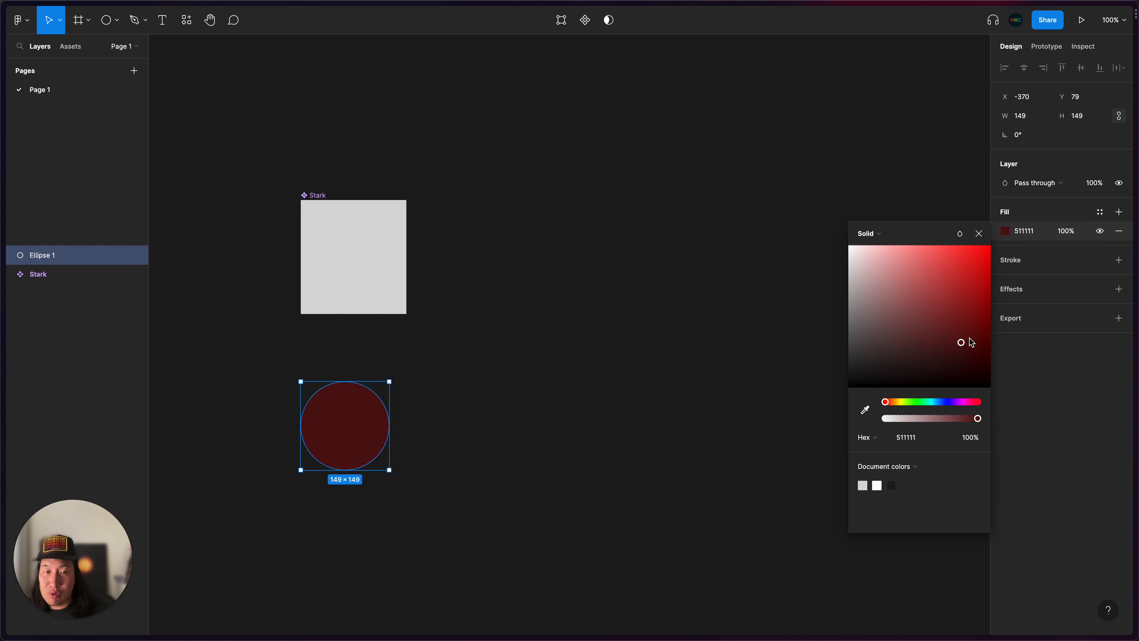
click(941, 402)
drag(960, 335, 962, 321)
click(479, 426)
Turn the dark blue circle into a component
click(342, 421)
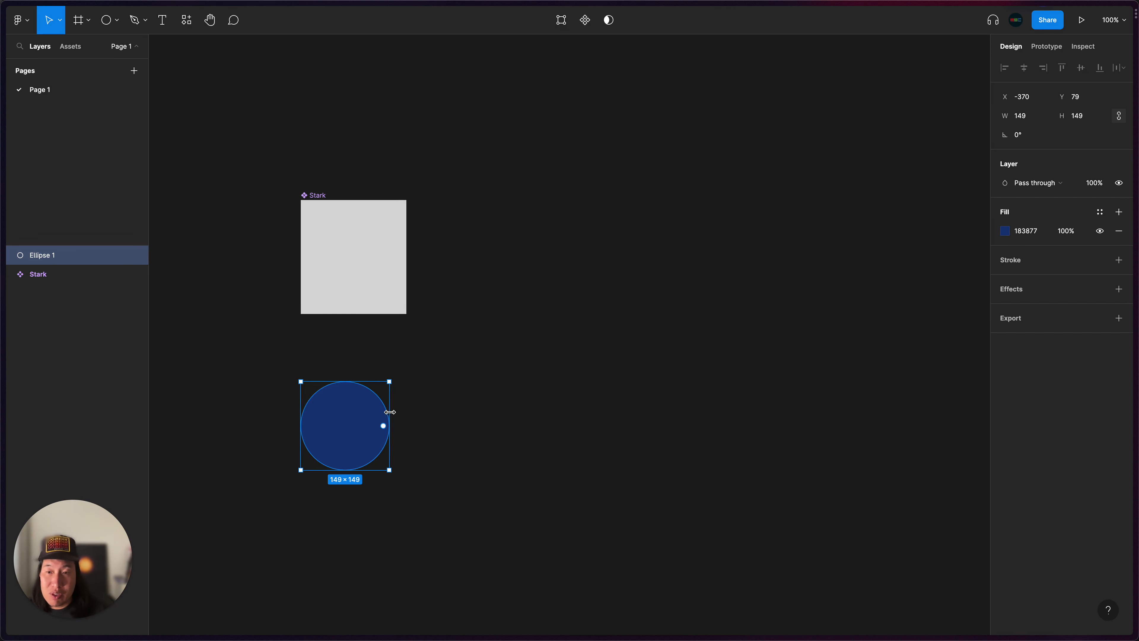
click(585, 21)
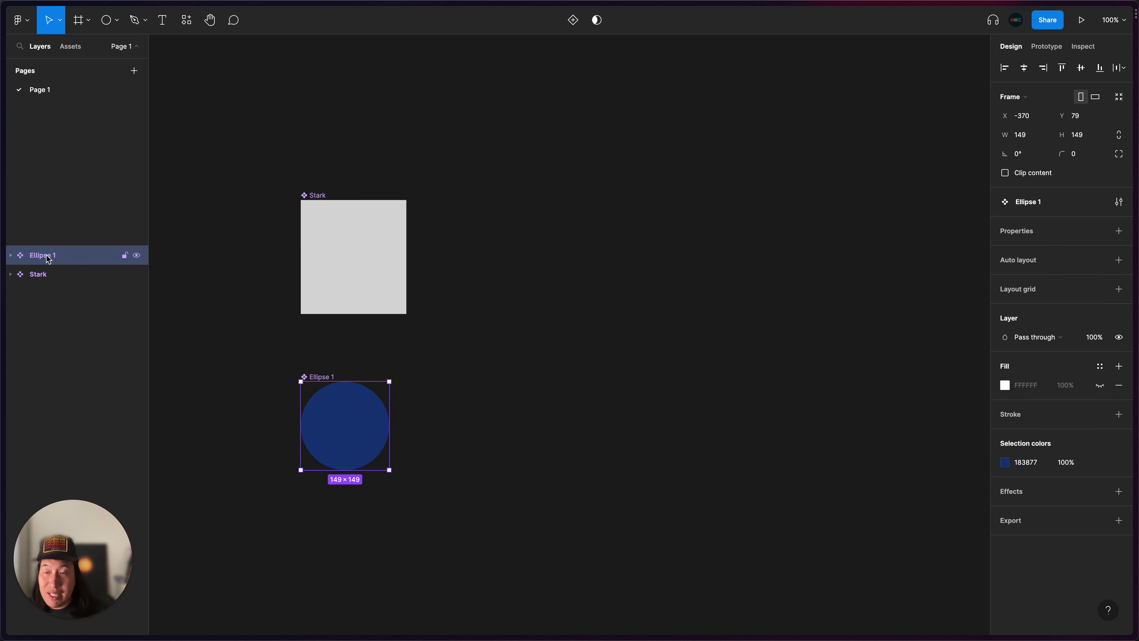
Rename the circle component to Lannister and shift both components straight up, placing the circle at about Y 9
double_click(327, 376)
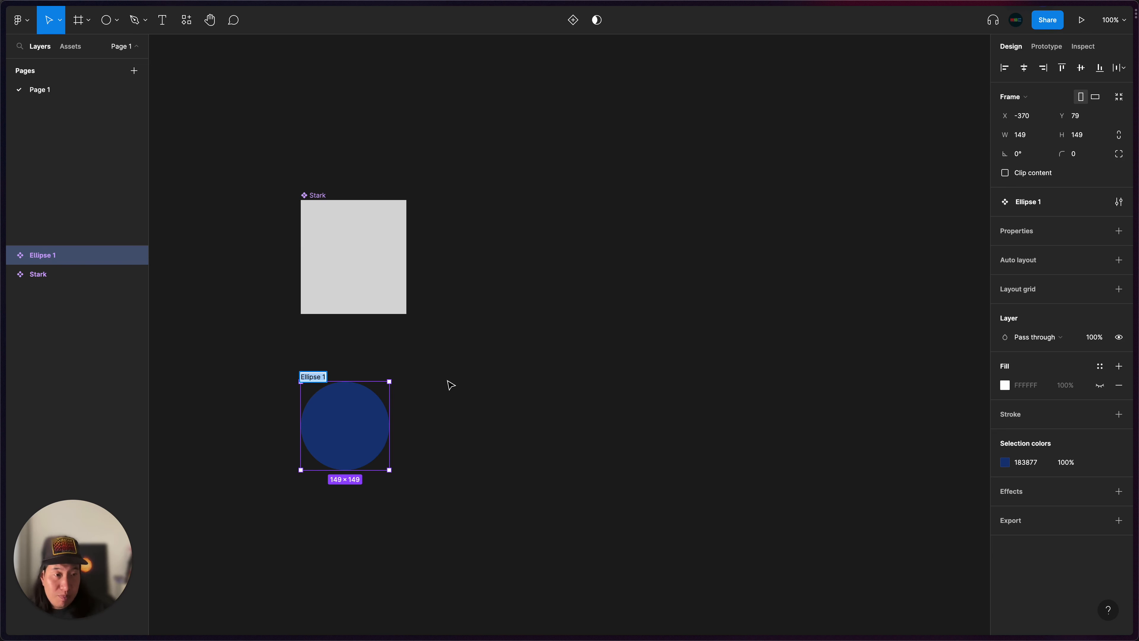
text(Lannister)
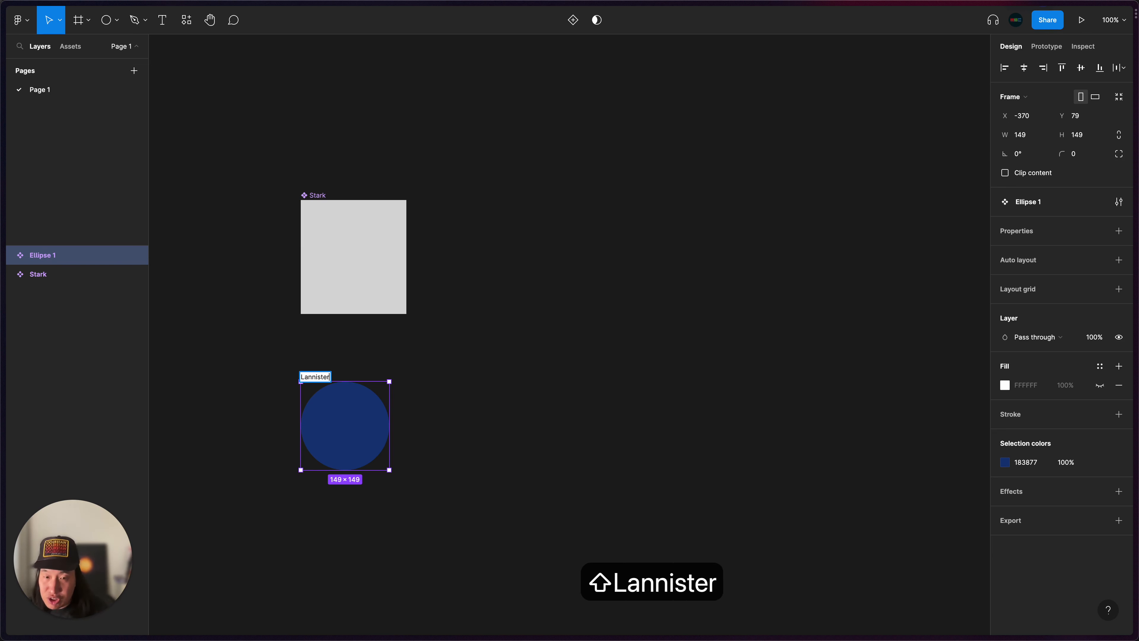
key(Return)
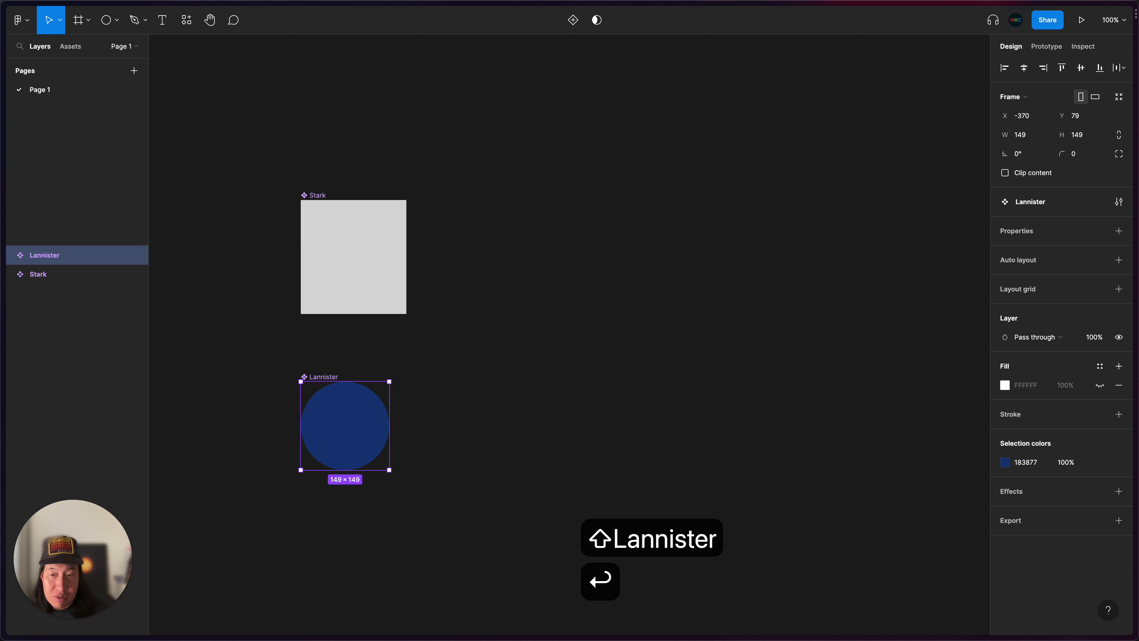
click(527, 369)
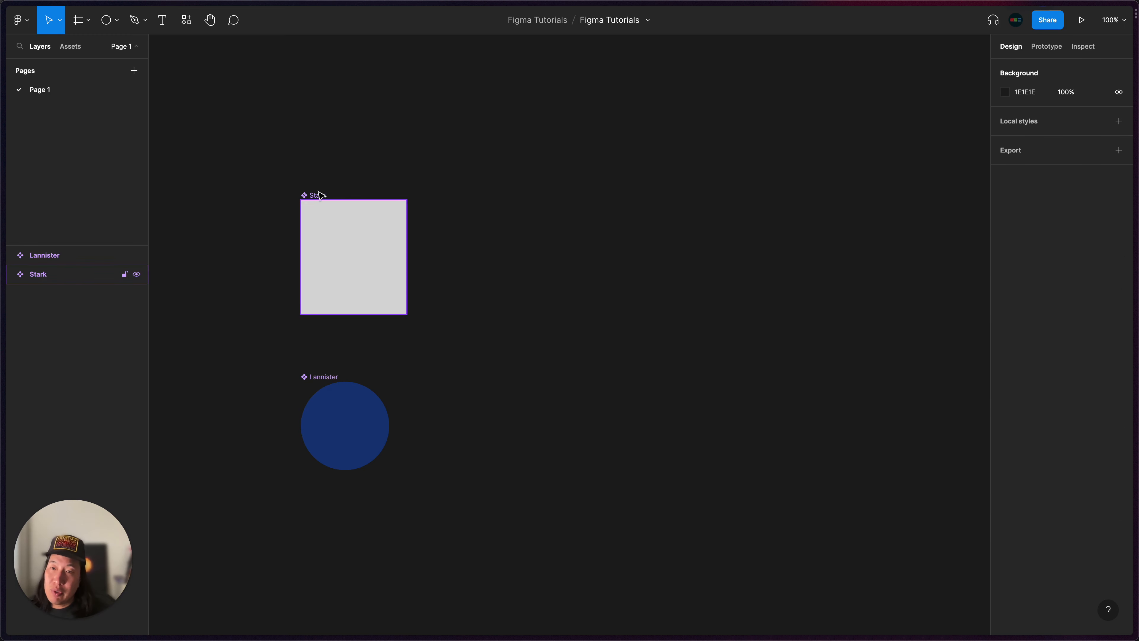
drag(321, 195, 321, 177)
drag(325, 380, 328, 339)
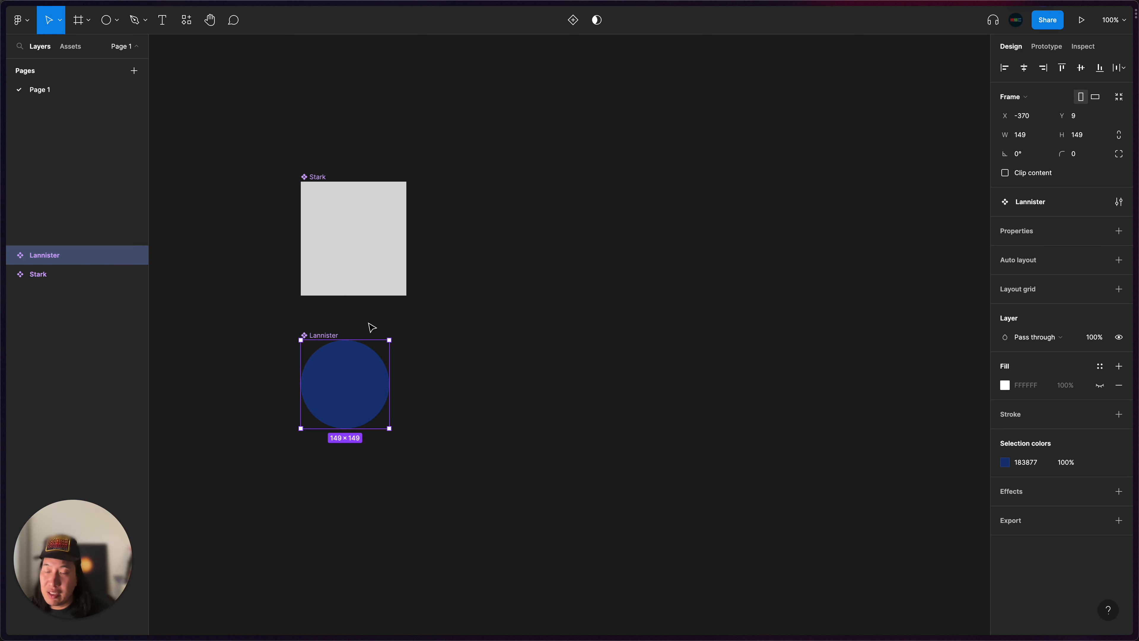
Expand the Lannister and Stark components in the layer list and examine the shapes nested inside them
click(10, 274)
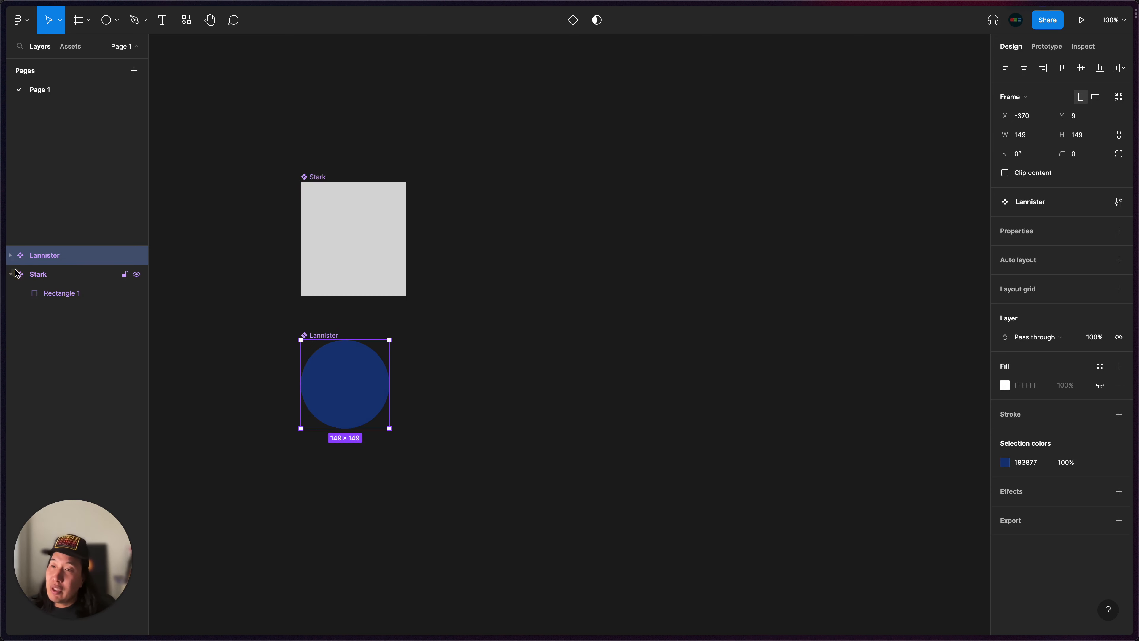
click(11, 255)
click(47, 274)
click(52, 311)
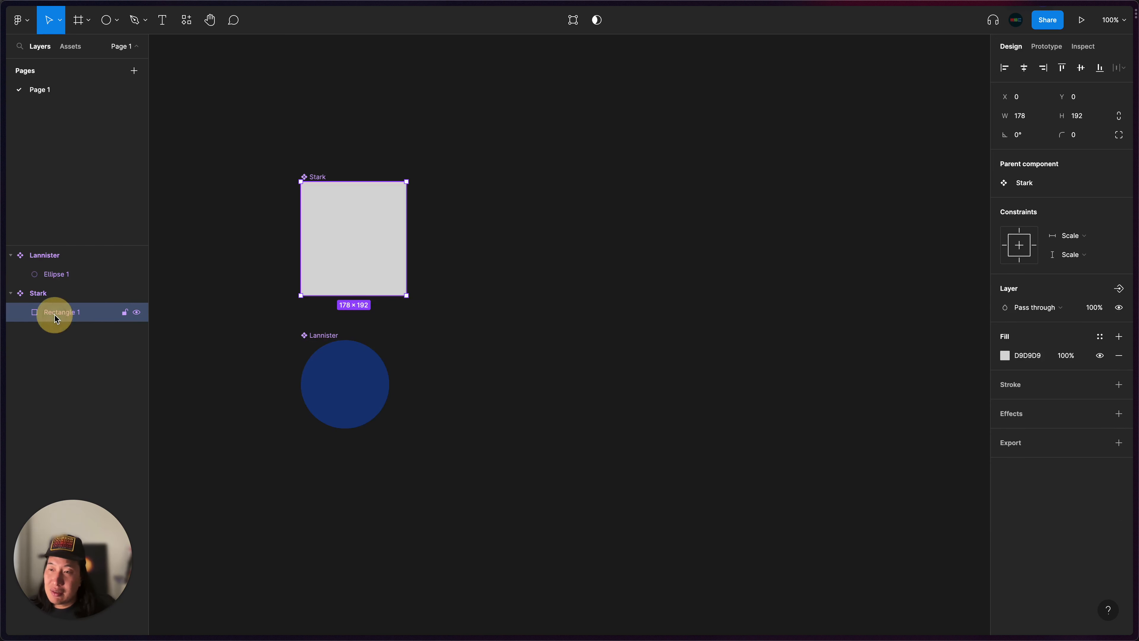
click(58, 278)
click(63, 310)
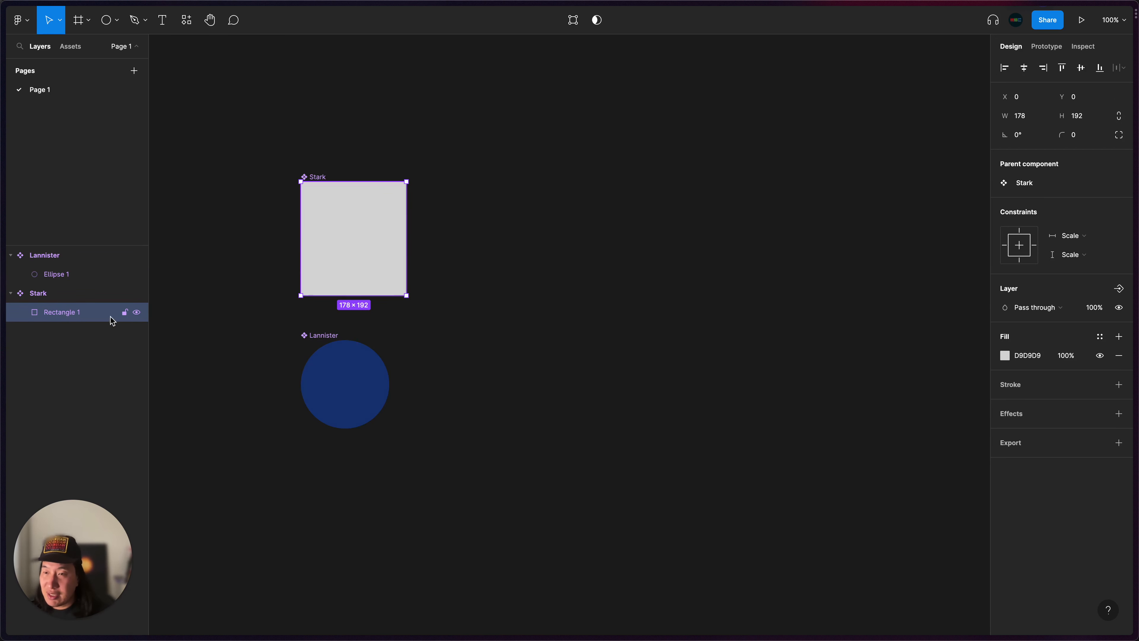
click(12, 294)
click(13, 294)
Change the solid fill of the rectangle inside the Stark component to red, D80909
click(61, 311)
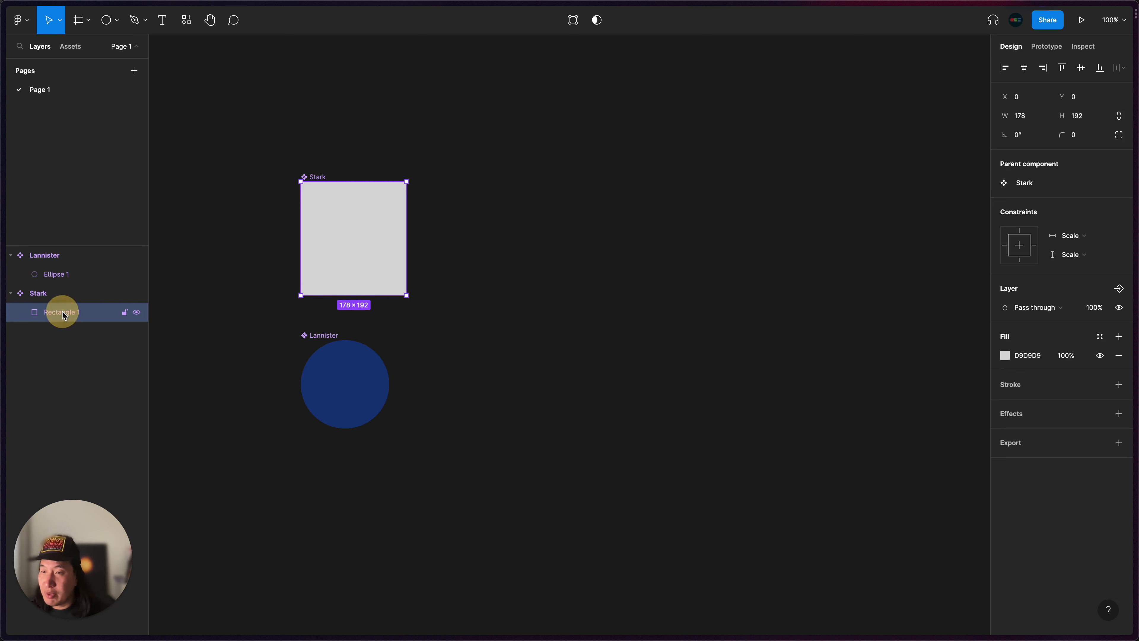
click(1007, 363)
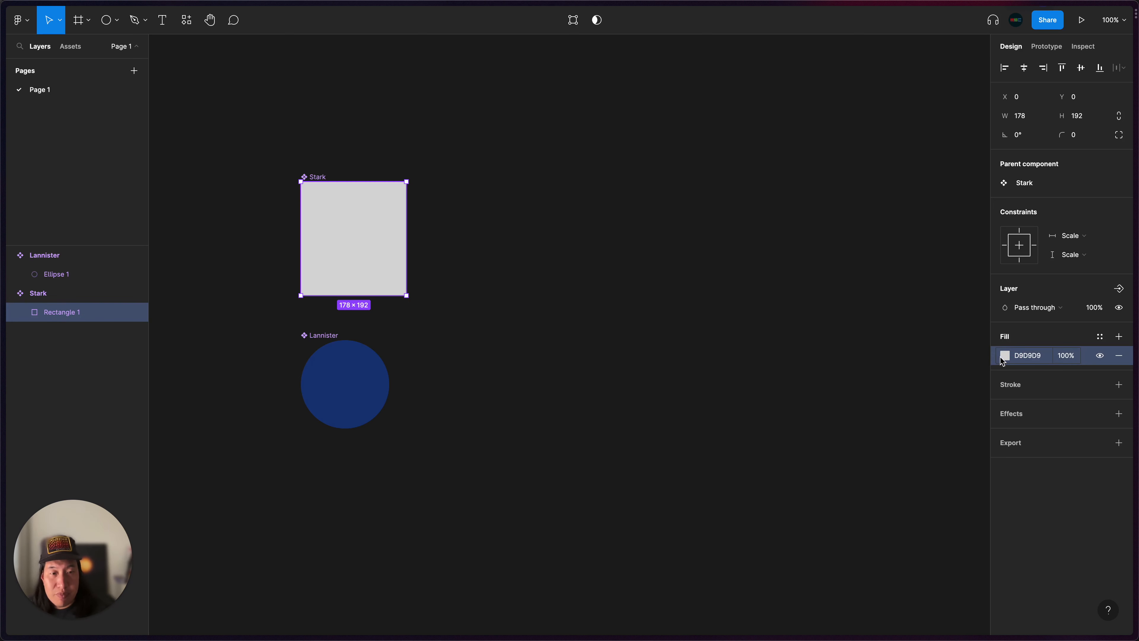
click(1000, 359)
drag(950, 391, 985, 359)
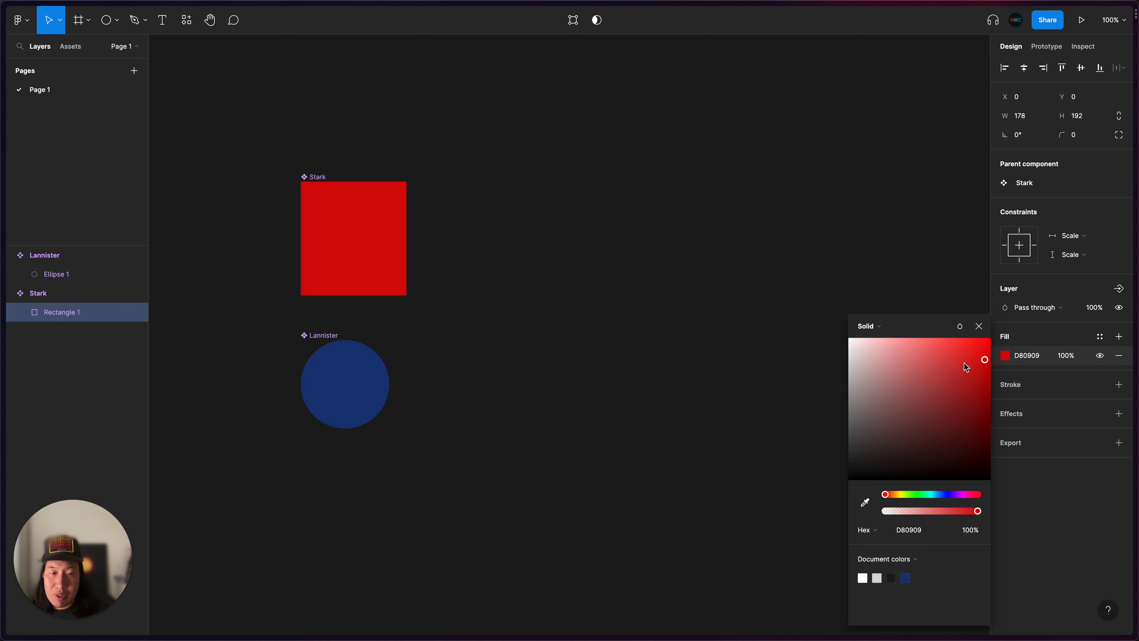
click(977, 326)
click(816, 334)
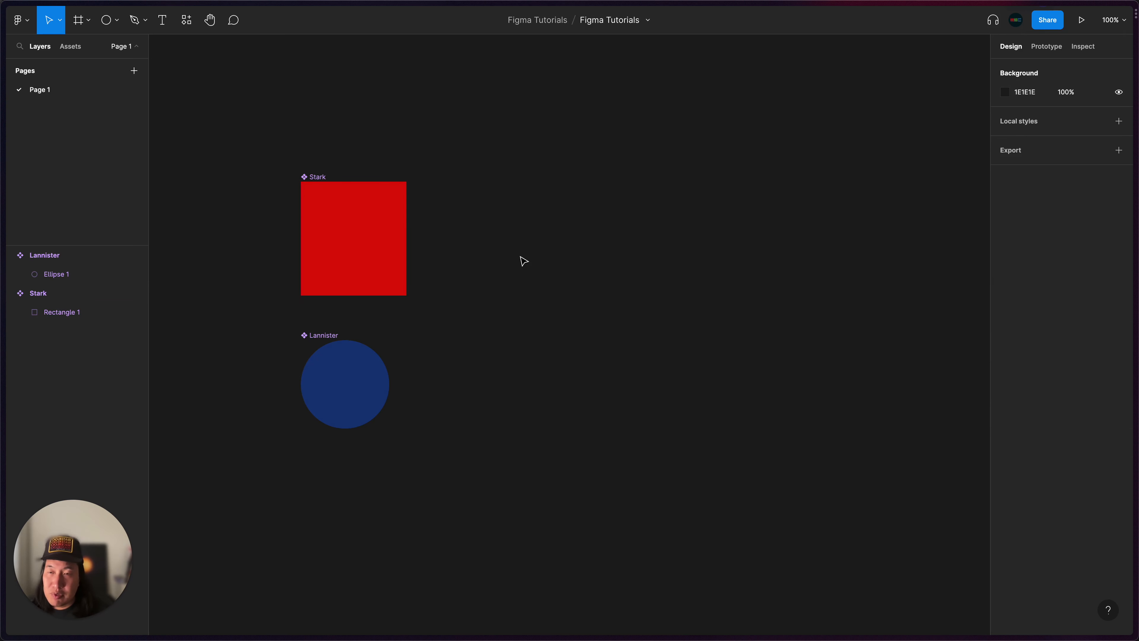
Move both components further up, widening the gap between them, and centre the Stark square above the Lannister circle
click(313, 171)
drag(312, 170, 302, 135)
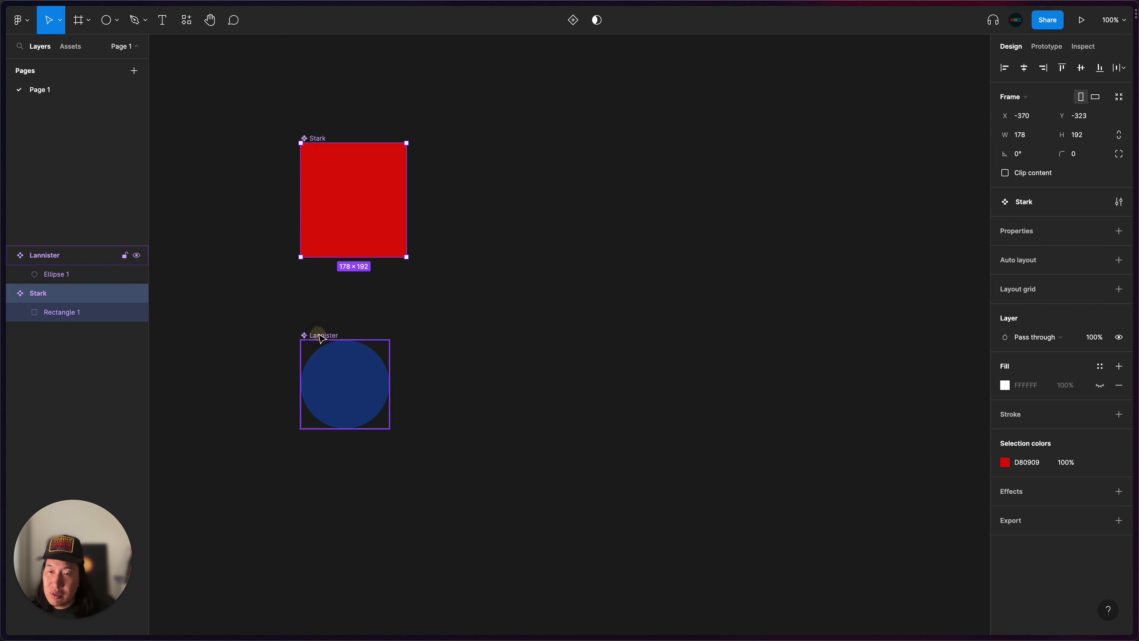
drag(318, 335, 322, 315)
click(450, 335)
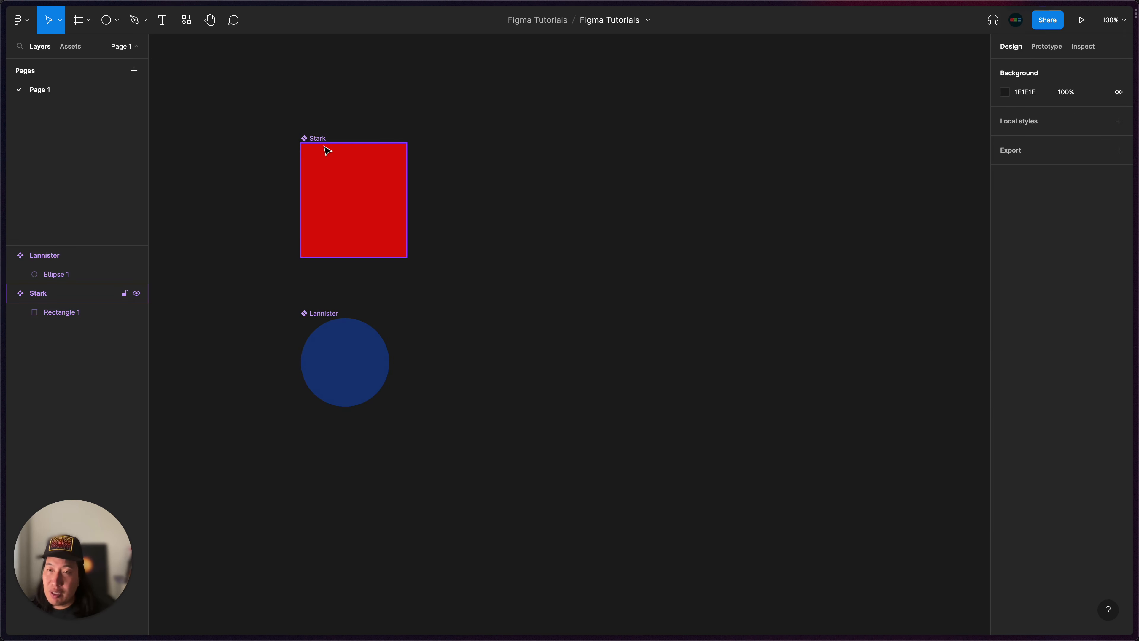
click(315, 140)
drag(316, 143, 307, 146)
click(500, 284)
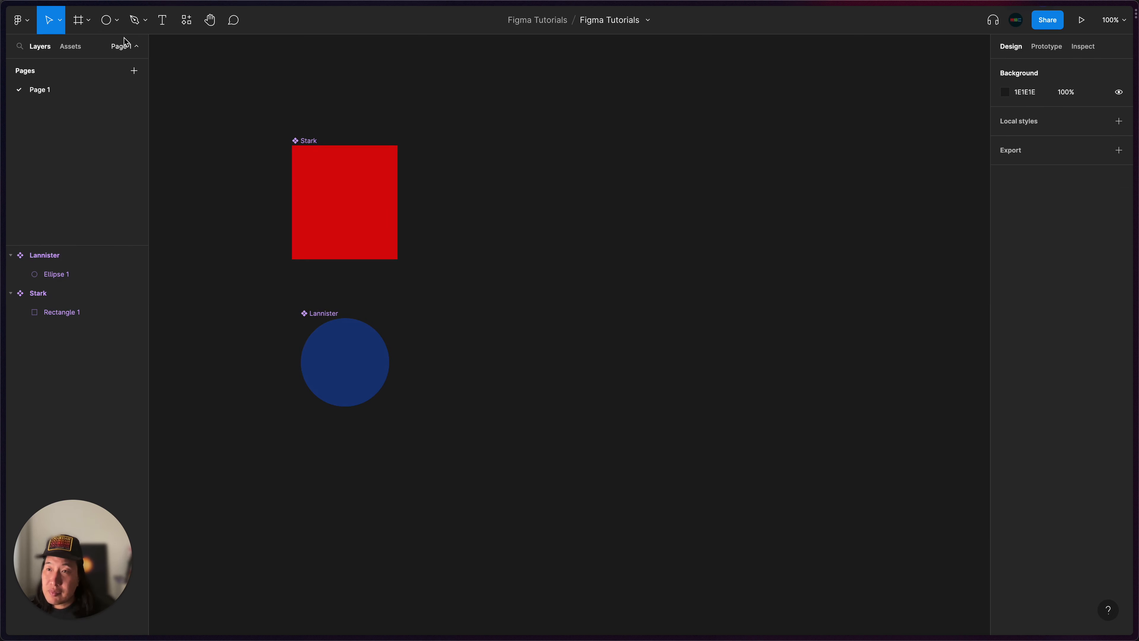
Draw a star about 147 × 147 and place it centred below the Lannister circle at about X -369, Y 203
click(115, 25)
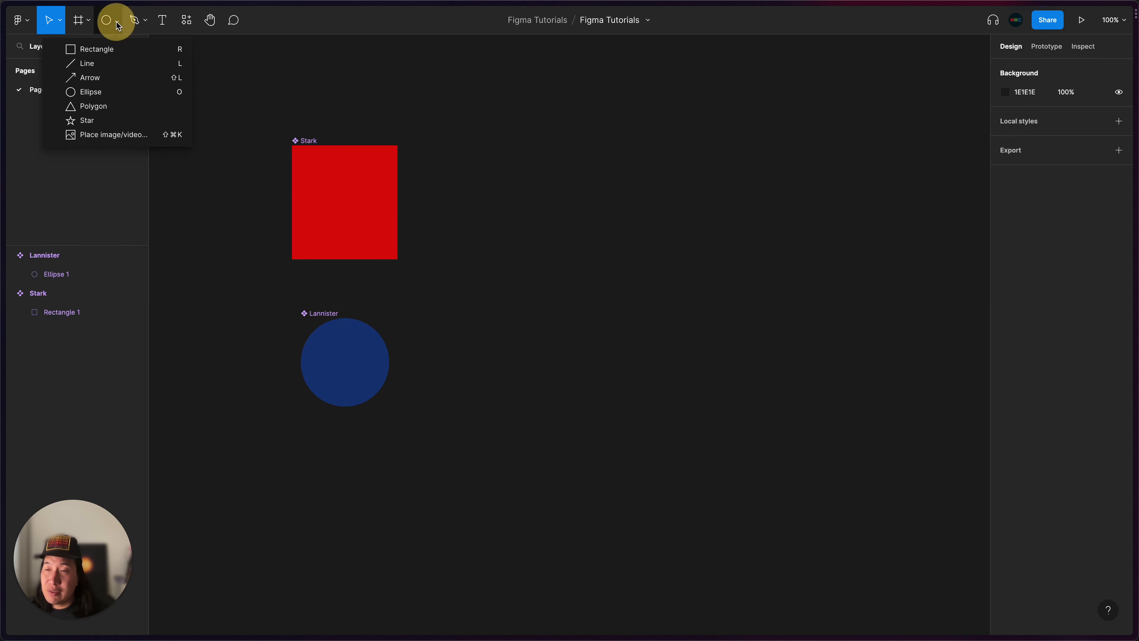
click(96, 121)
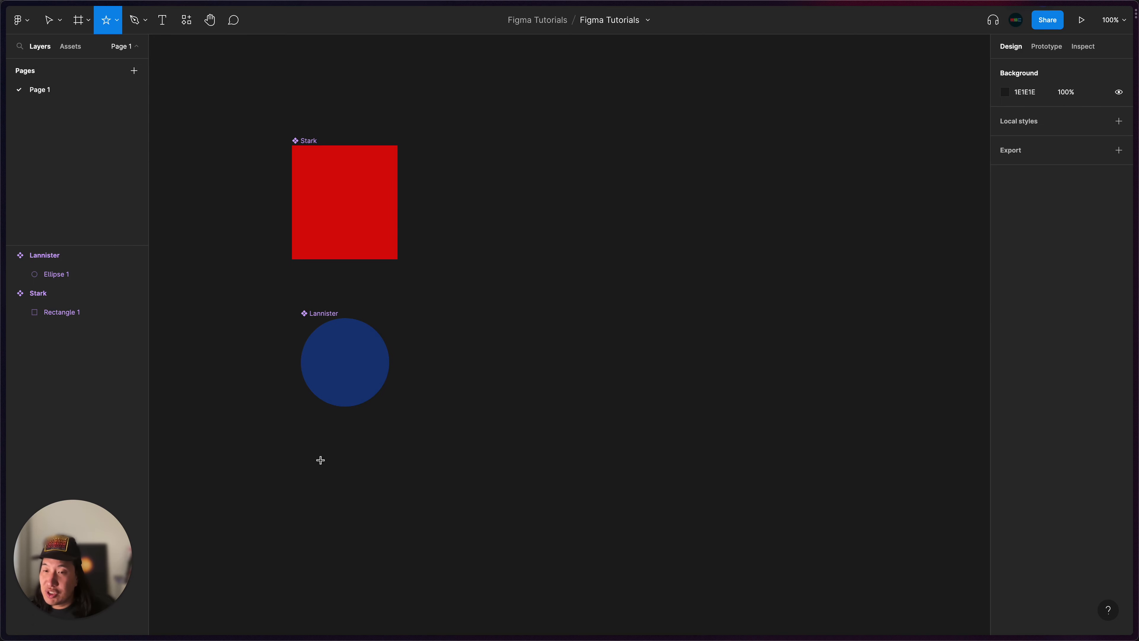
drag(327, 462, 414, 546)
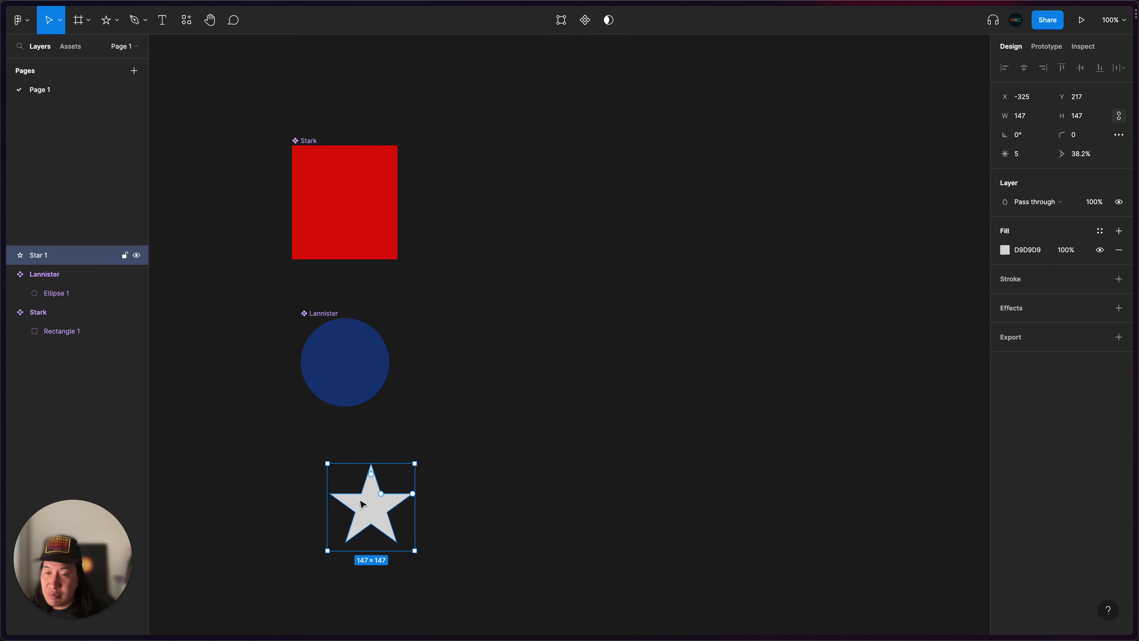
drag(363, 503, 336, 495)
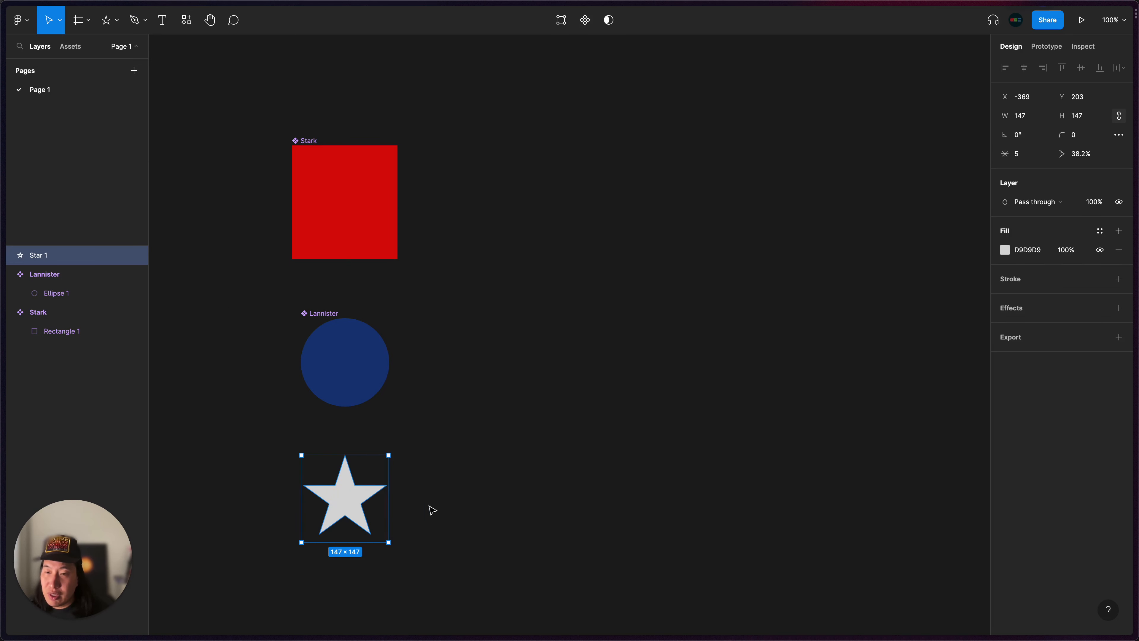
Resize the star proportionally to about 140 × 140
mouse_move(388, 542)
mouse_down()
mouse_move(407, 557)
mouse_move(382, 535)
mouse_up()
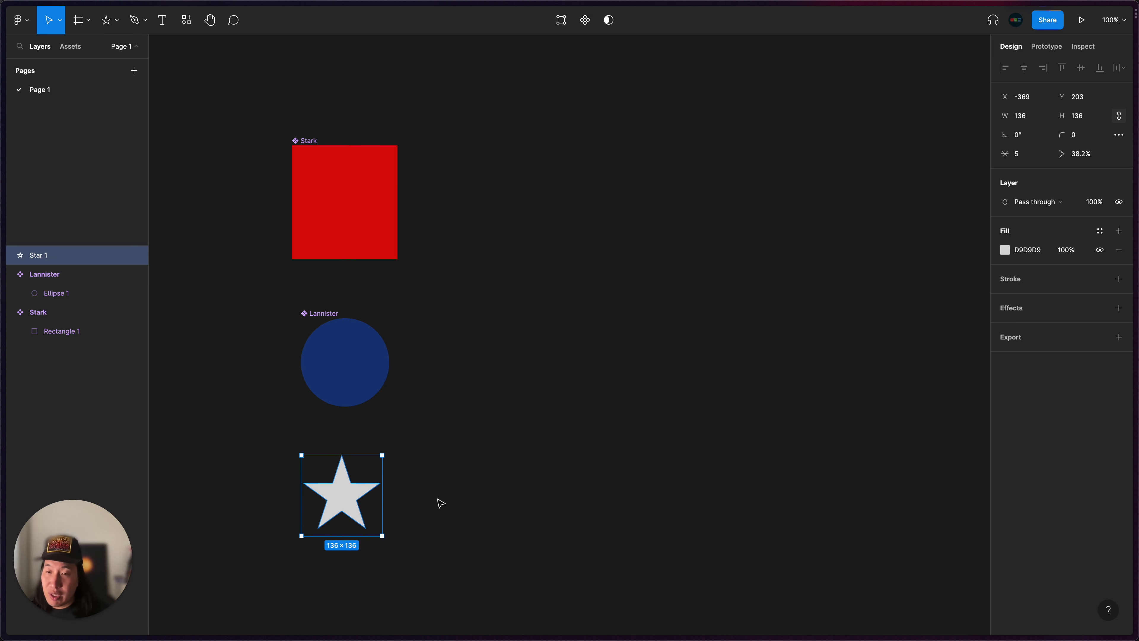
click(408, 519)
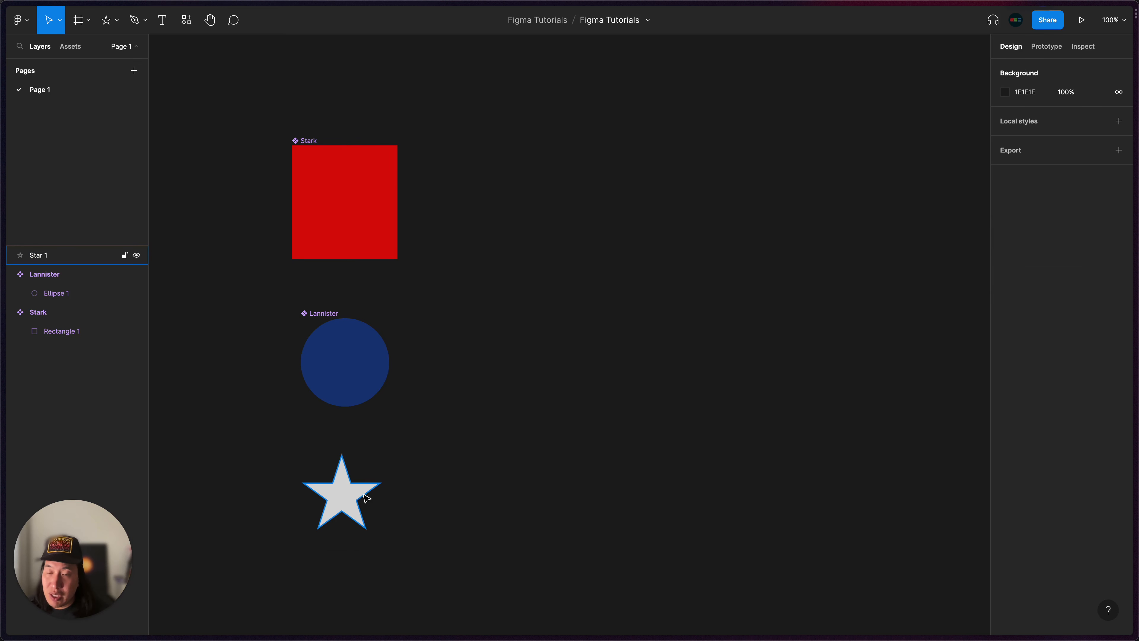
click(376, 461)
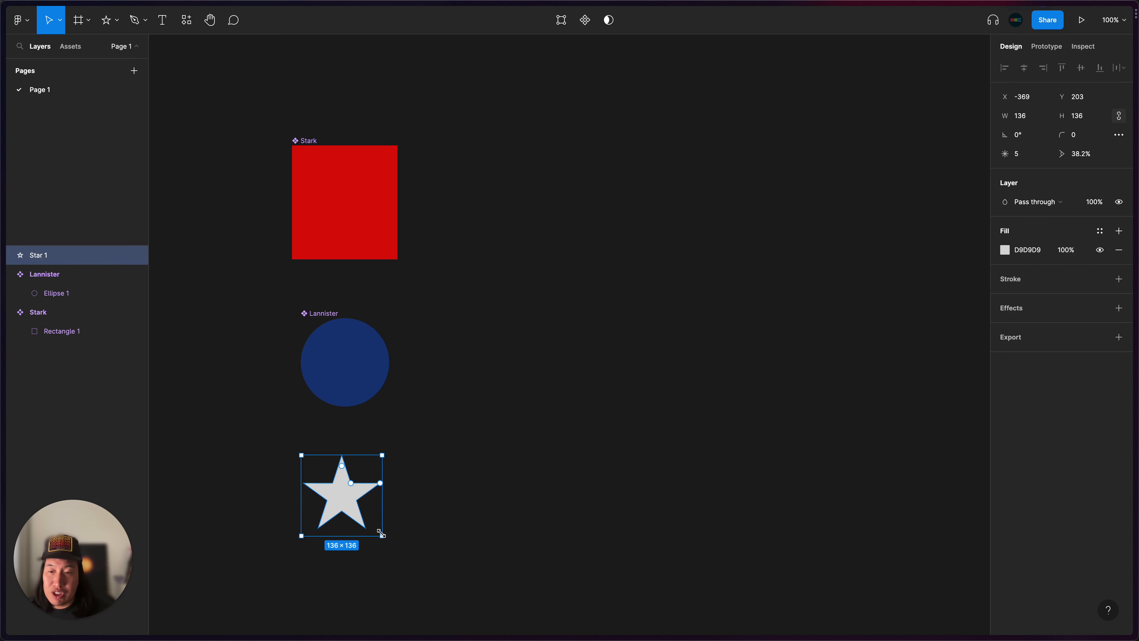
mouse_move(382, 536)
mouse_down()
mouse_move(394, 546)
mouse_move(384, 538)
mouse_up()
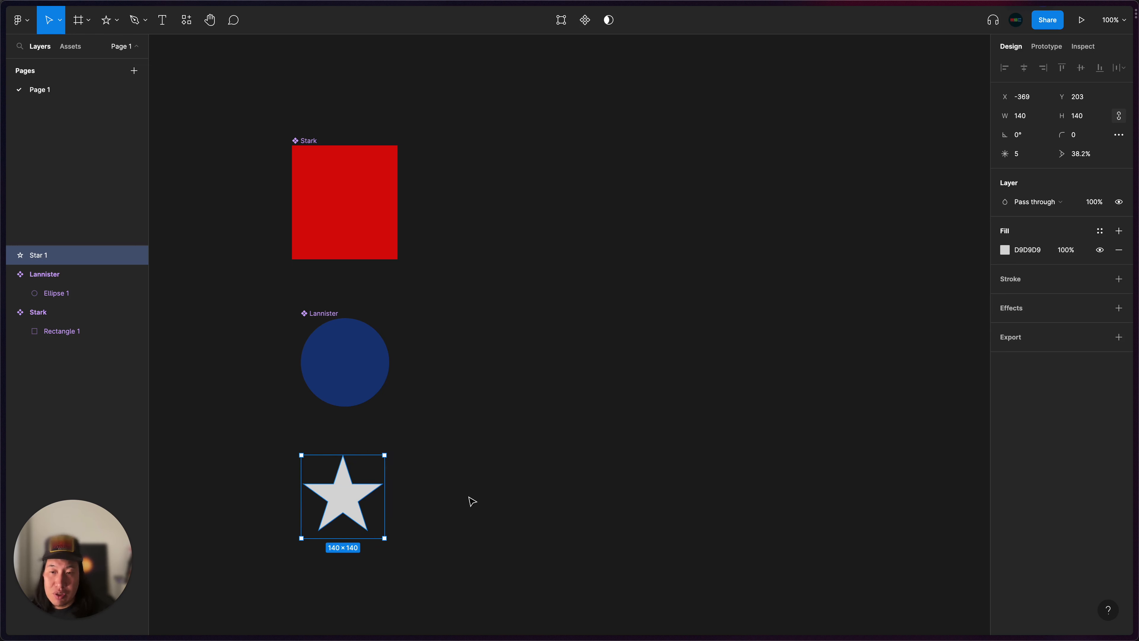
Set the star's point count to 8
click(1020, 156)
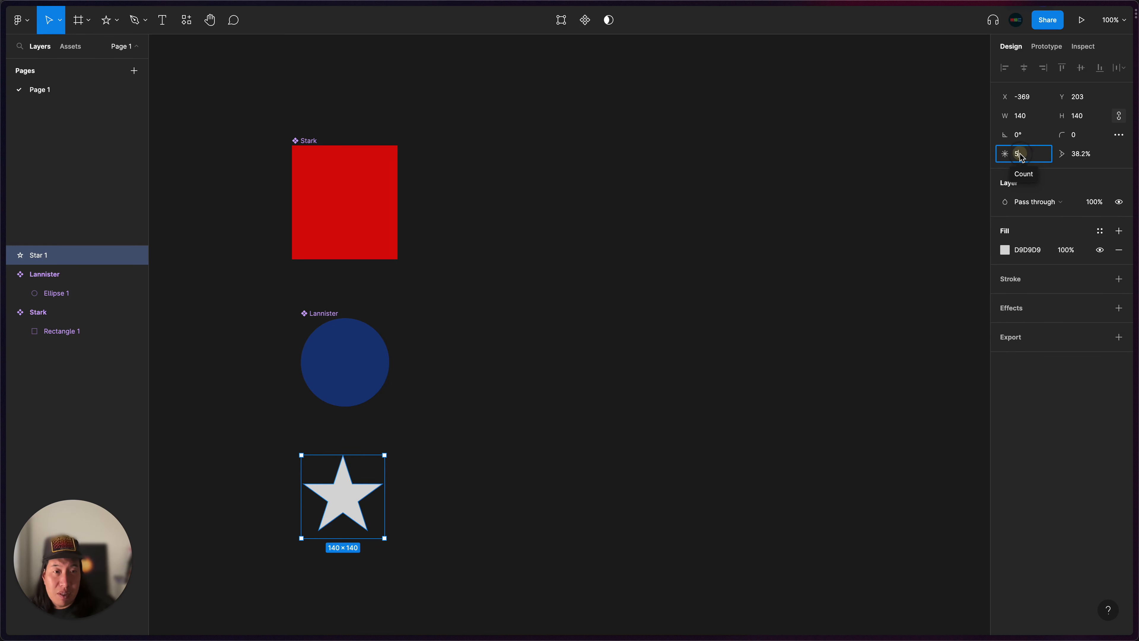
key(Up)
key(Up)
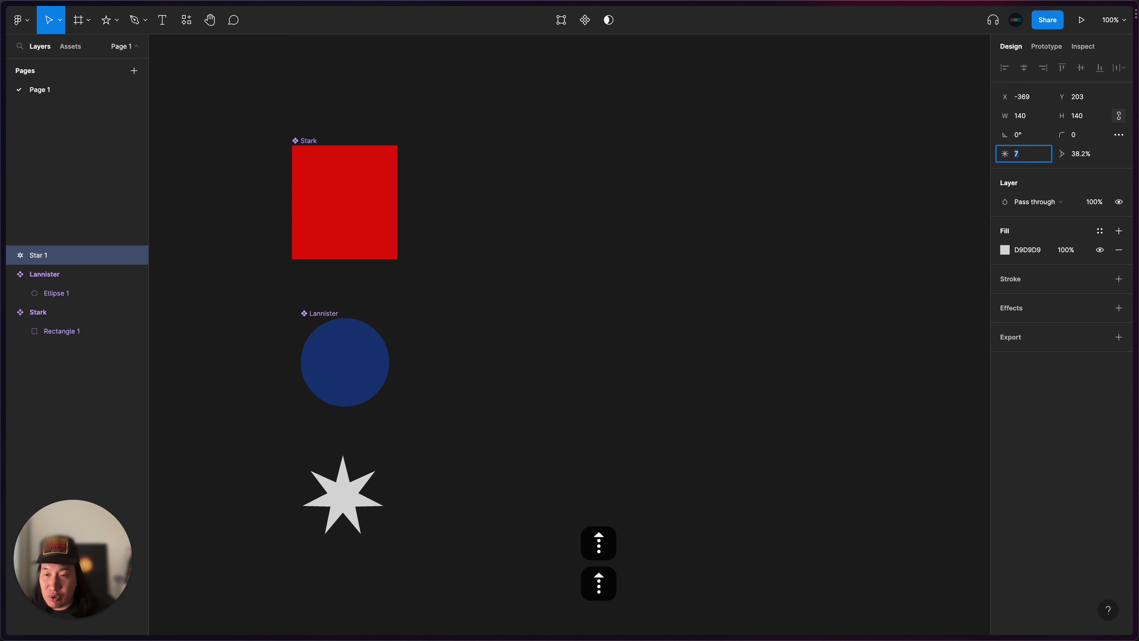
key(Up)
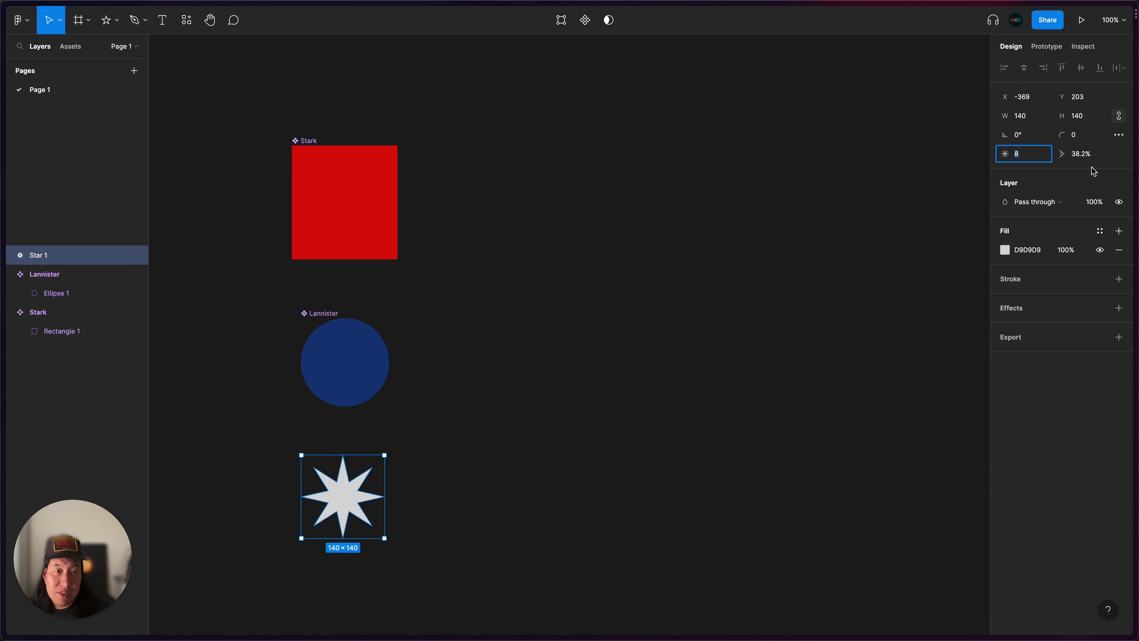
Widen the star's points by adjusting its inner ratio to about 62%
scroll(339, 466, up, 10)
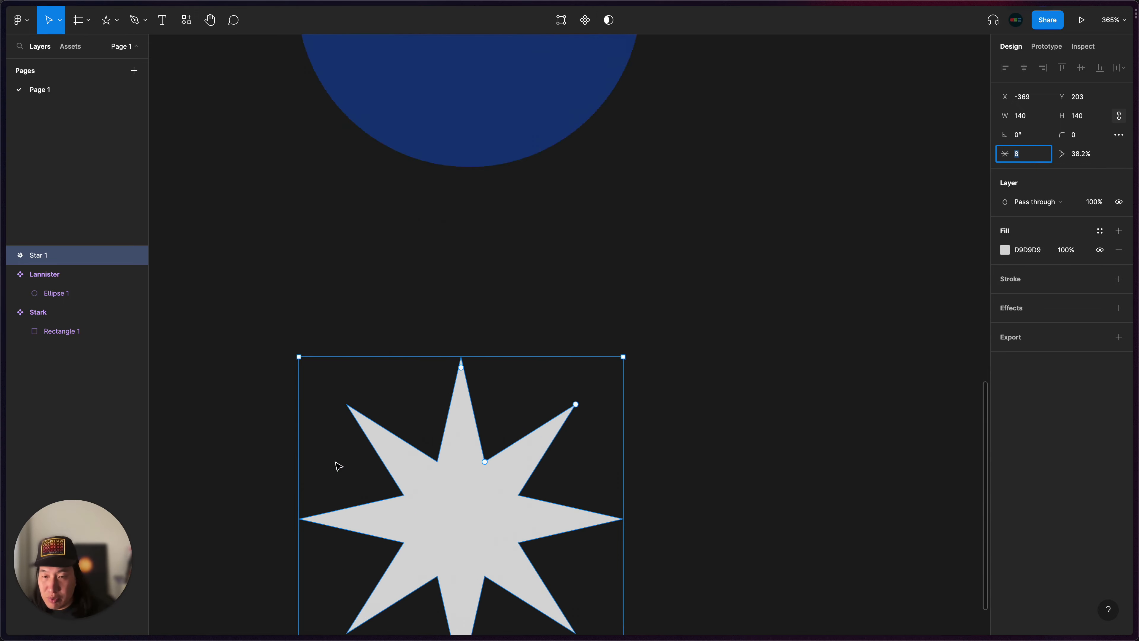
drag(444, 397, 457, 361)
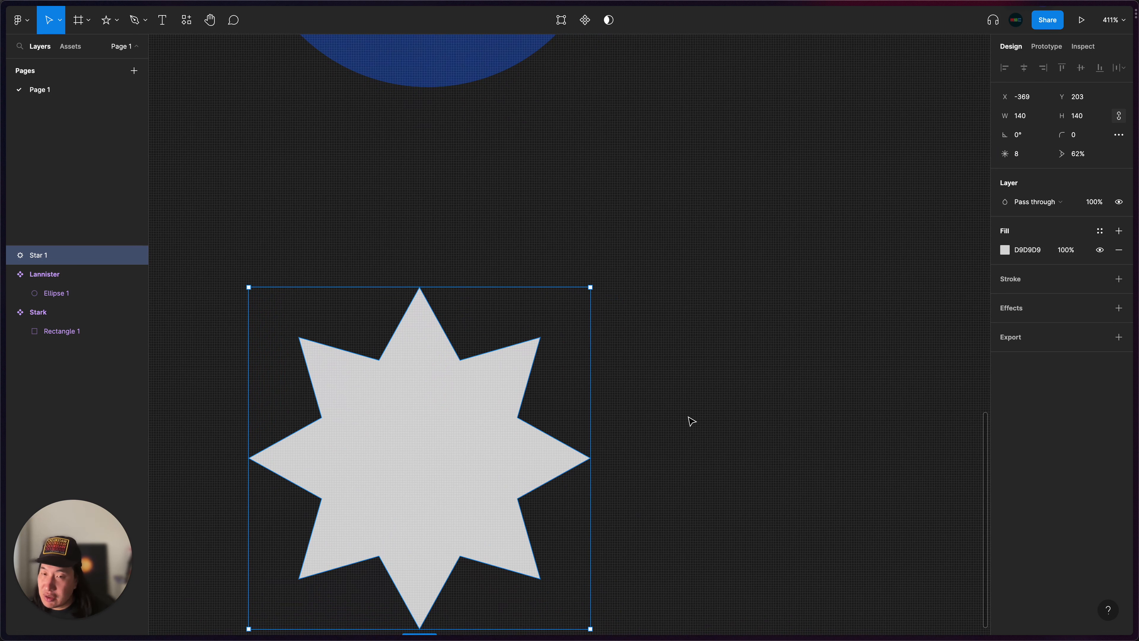
click(671, 418)
Change the star's solid fill to bright yellow, FFE710
scroll(478, 445, down, 5)
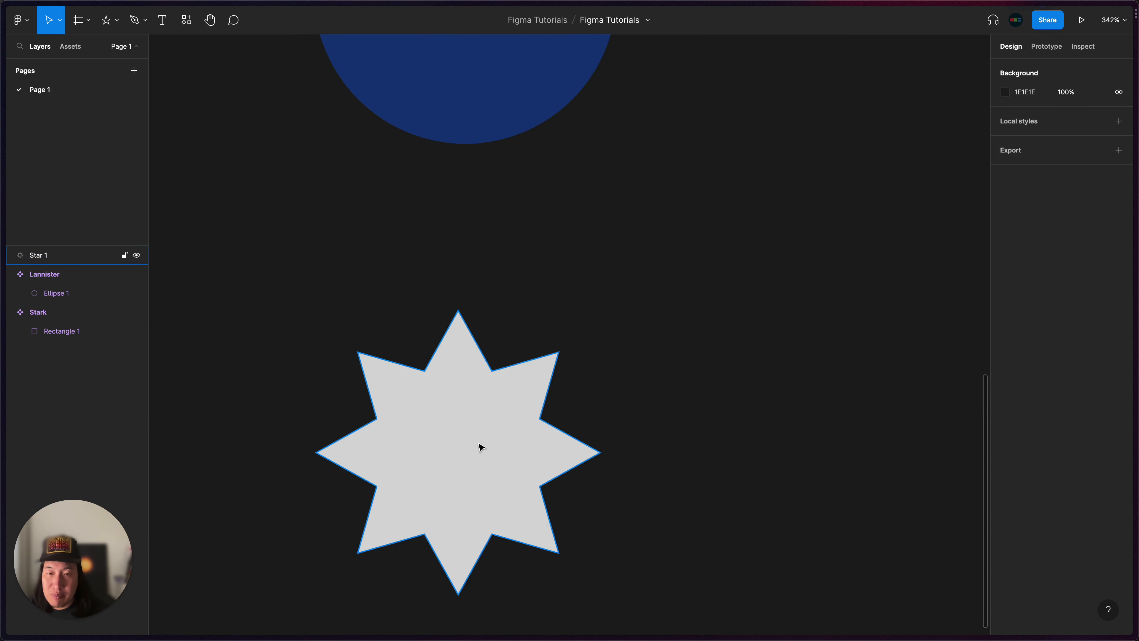
click(478, 445)
click(1004, 254)
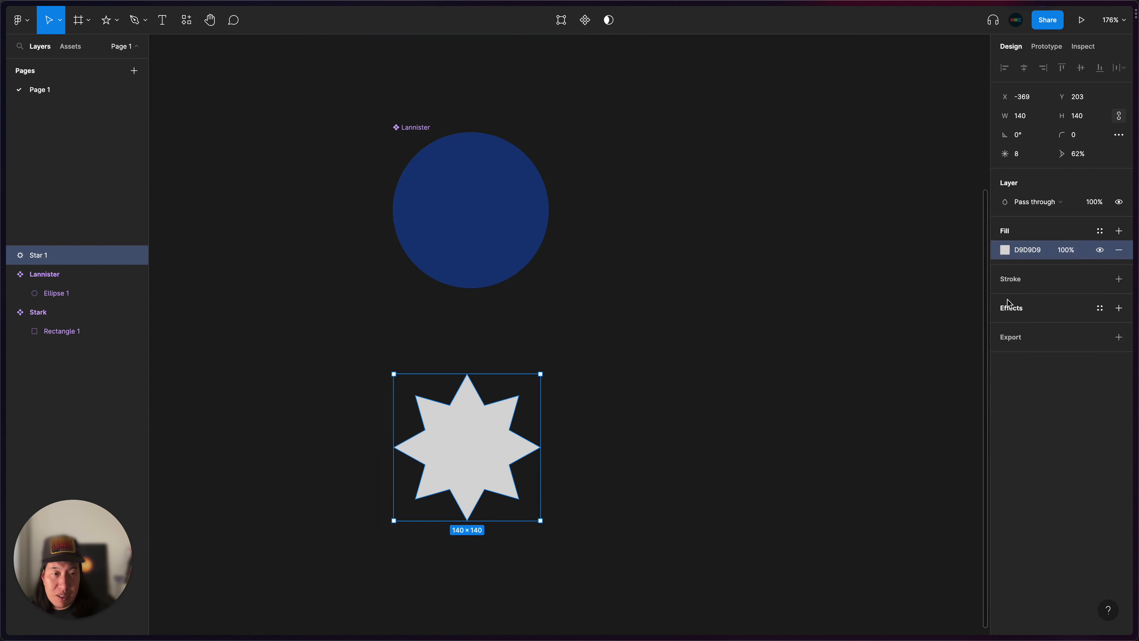
click(1004, 250)
click(900, 421)
drag(964, 304, 981, 267)
click(614, 431)
Turn the yellow star into a component and rename it Targaryen
click(503, 449)
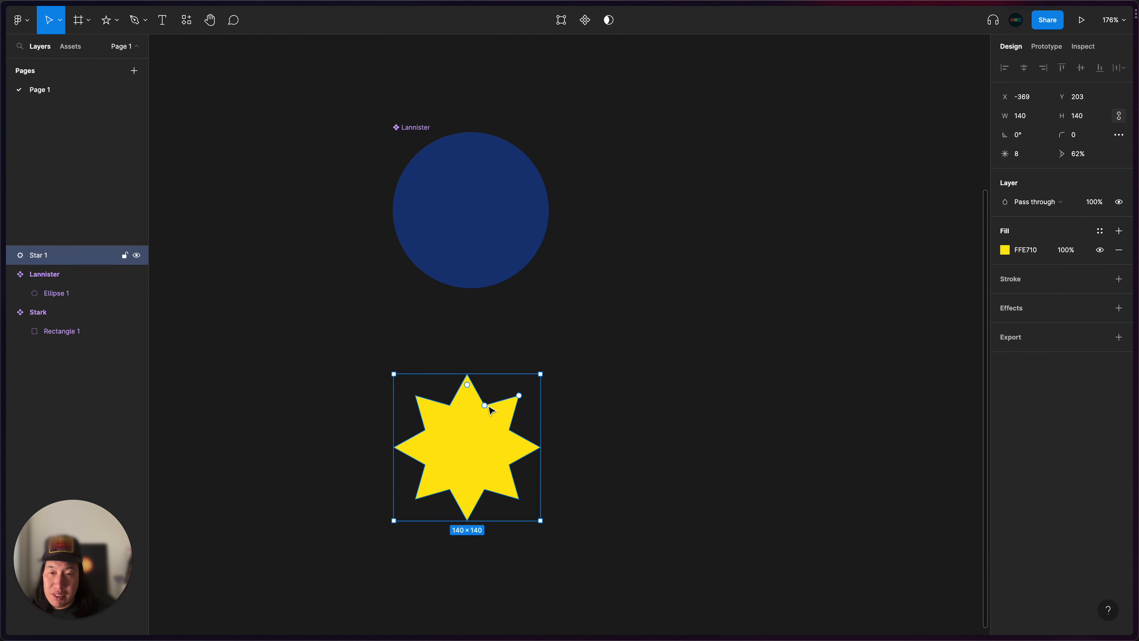
click(586, 21)
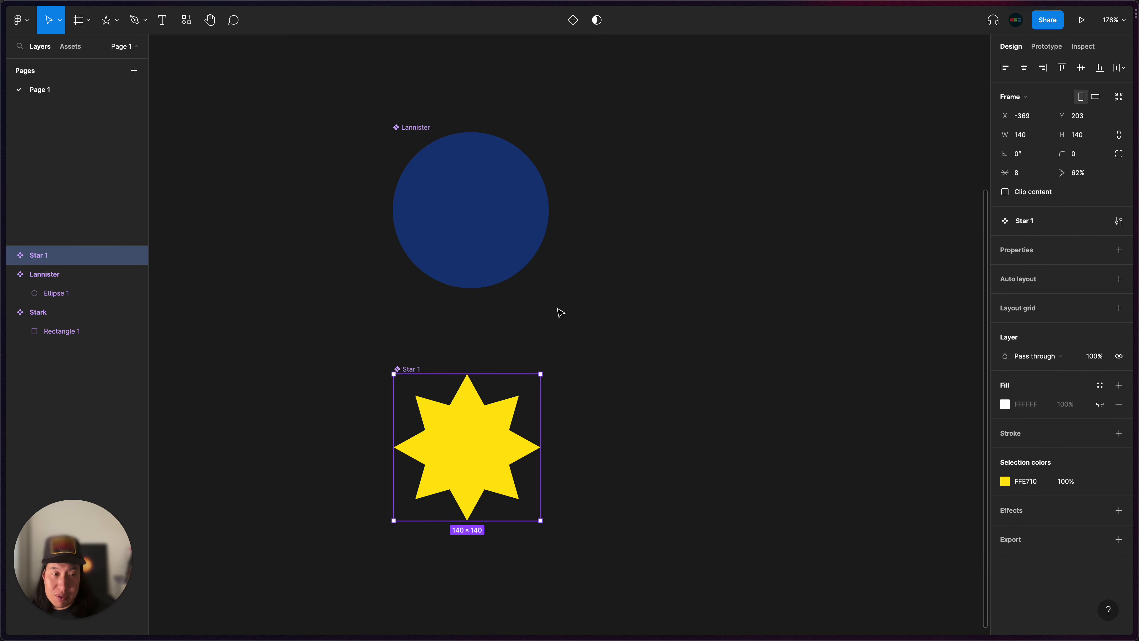
double_click(409, 368)
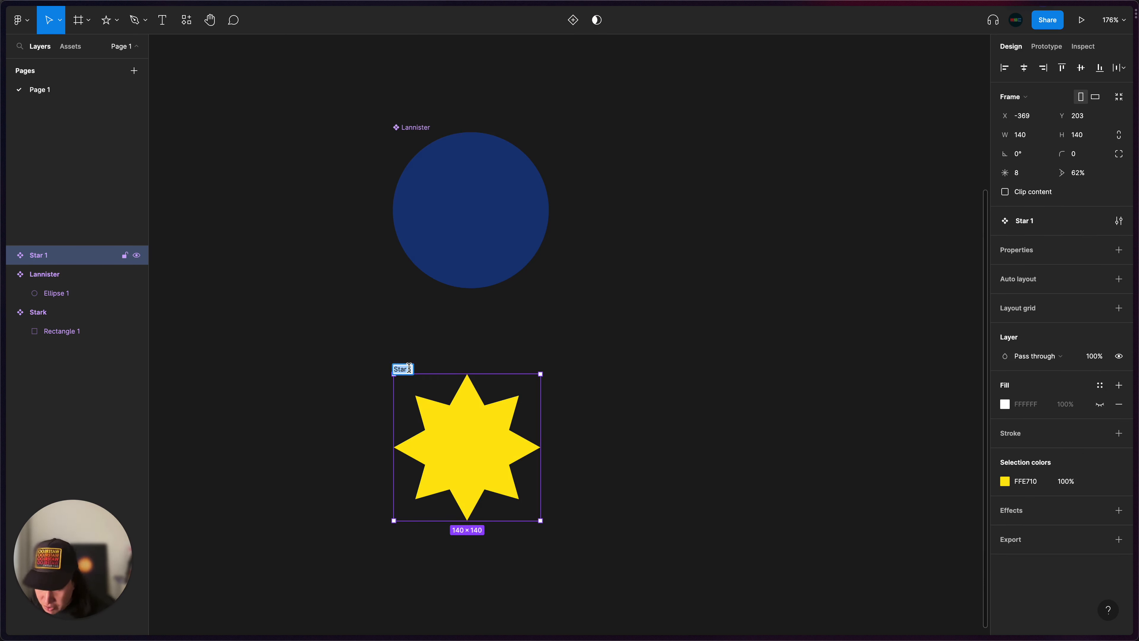
text(Tar)
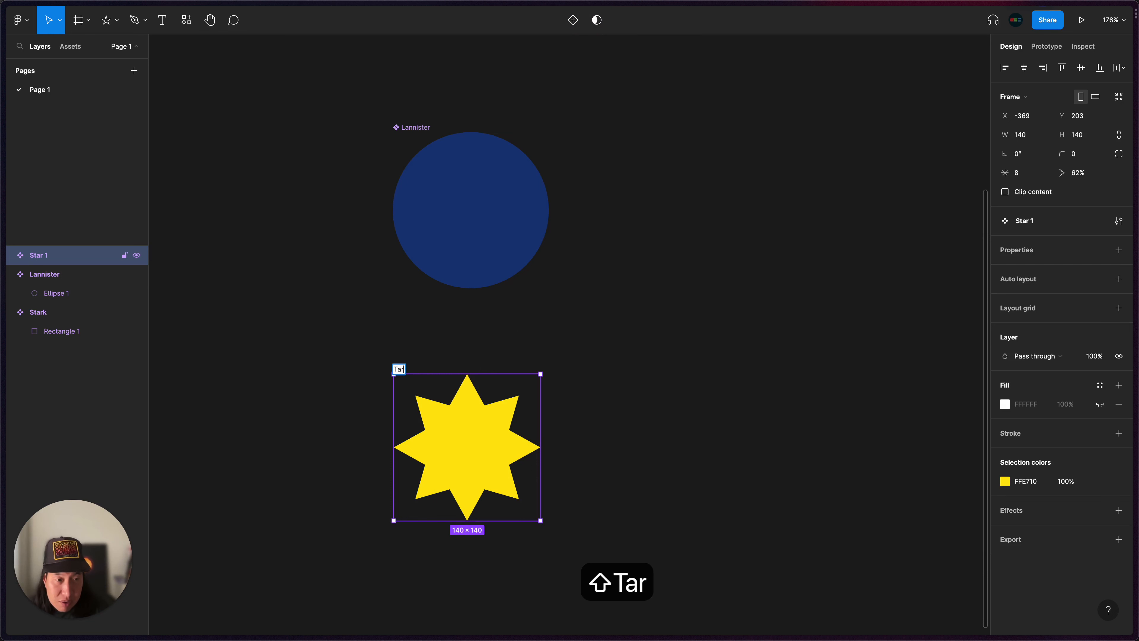
text(garyen)
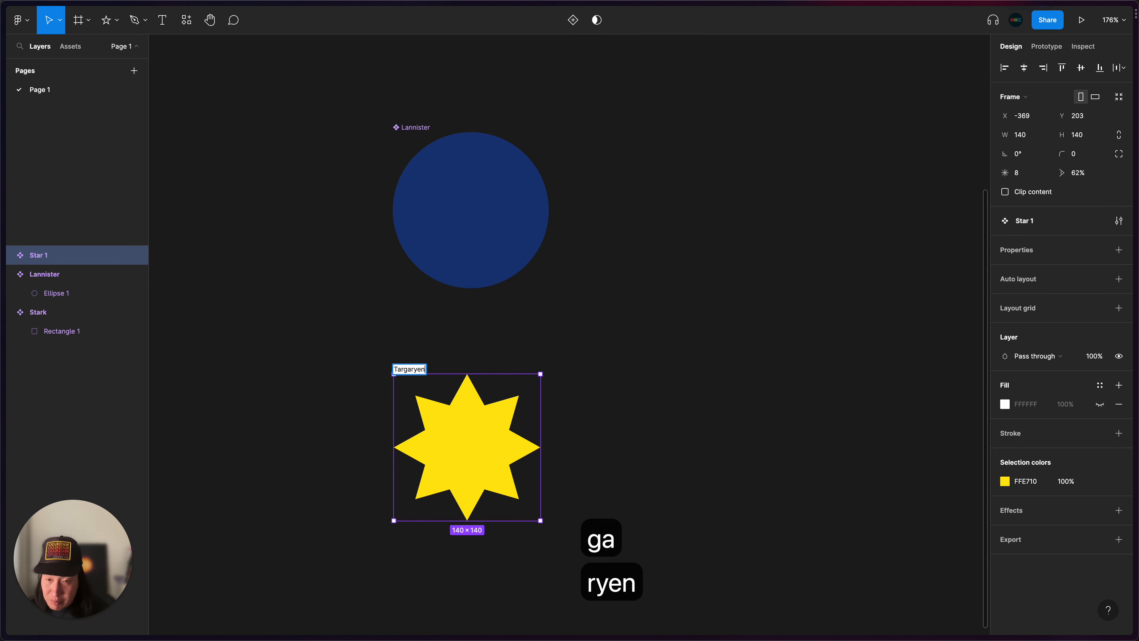
key(Return)
Examine the Stark, Lannister and Targaryen components on the canvas and in the file's local components list
click(460, 260)
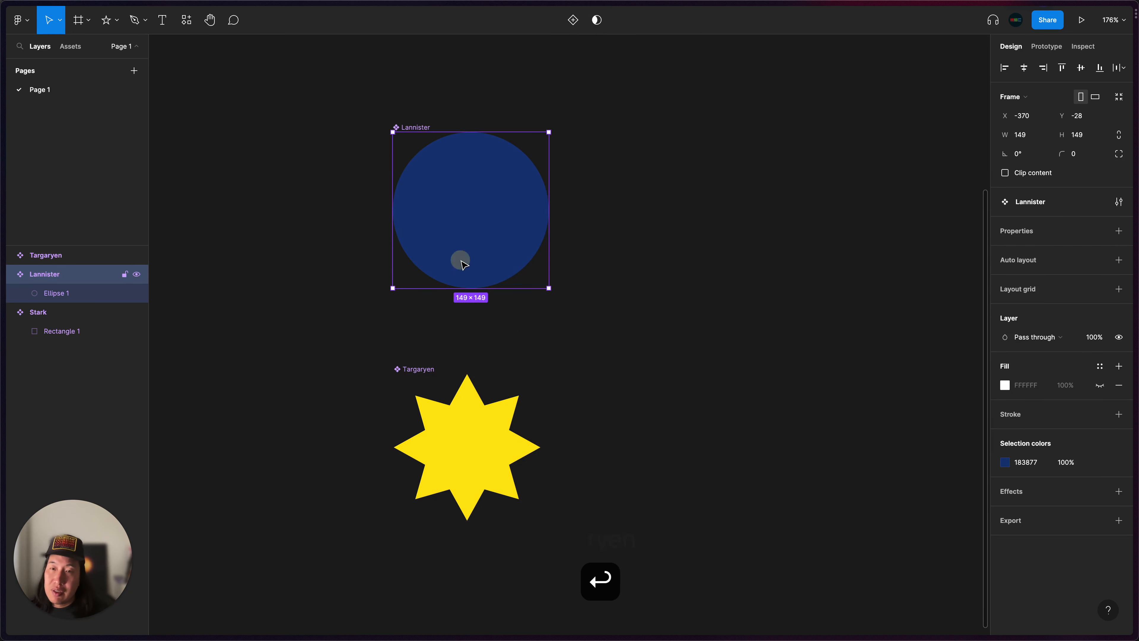
scroll(460, 260, down, 5)
click(368, 199)
click(370, 330)
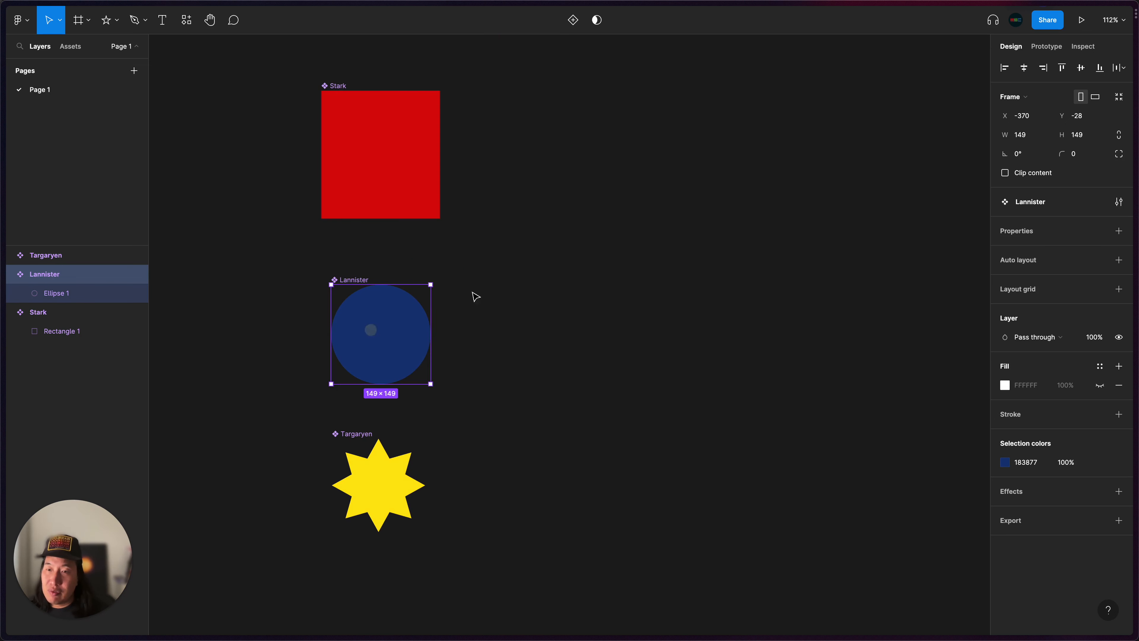
click(510, 289)
click(387, 162)
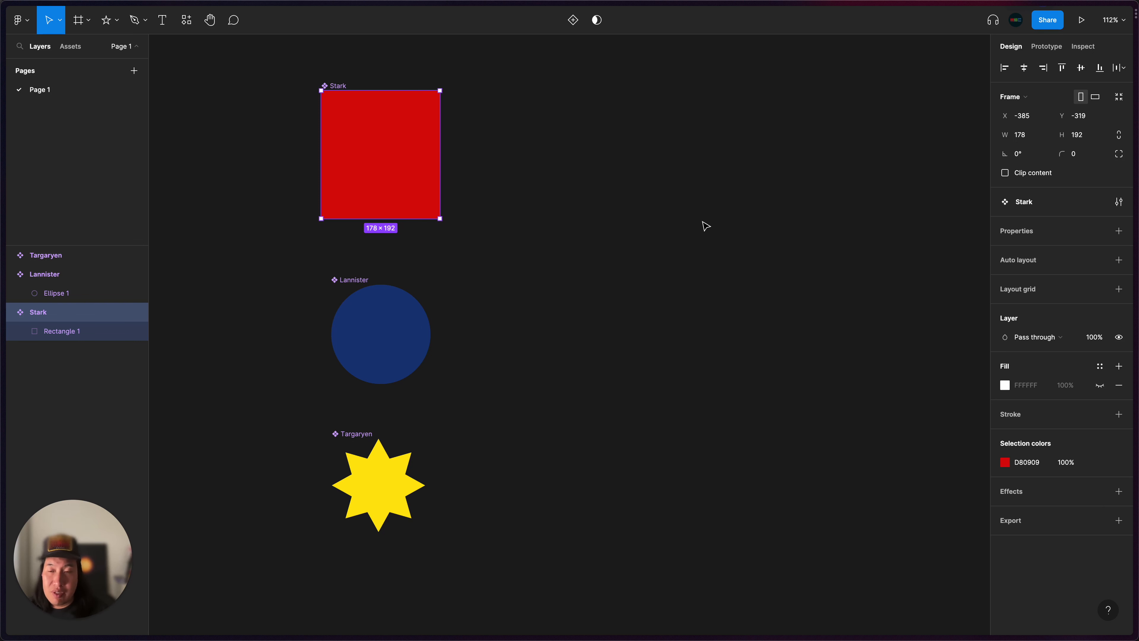
click(718, 477)
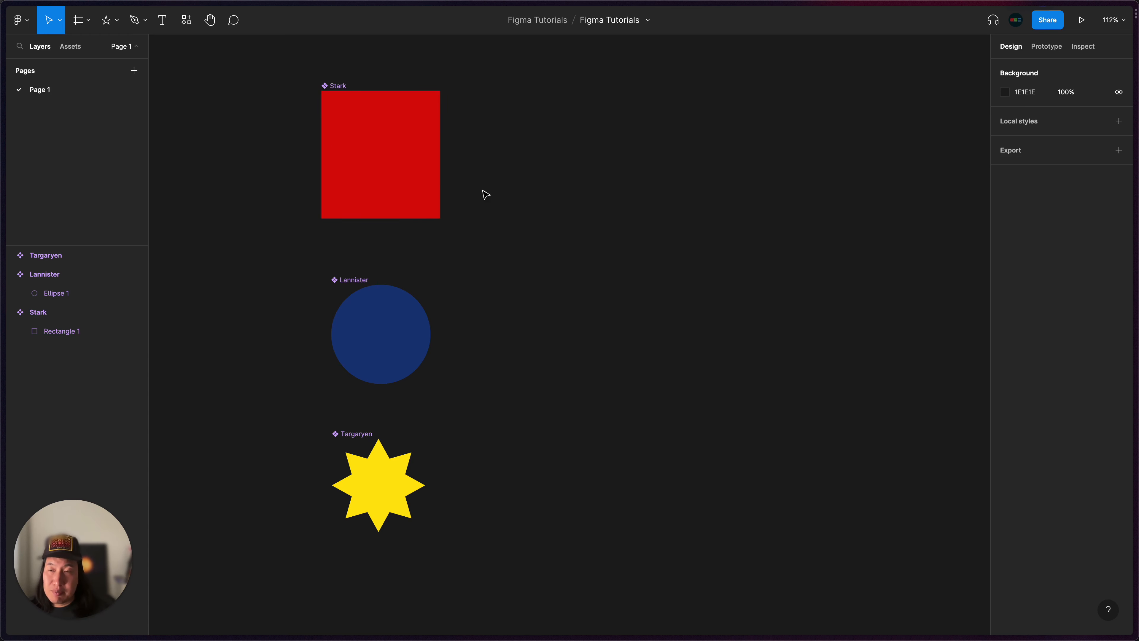
click(71, 46)
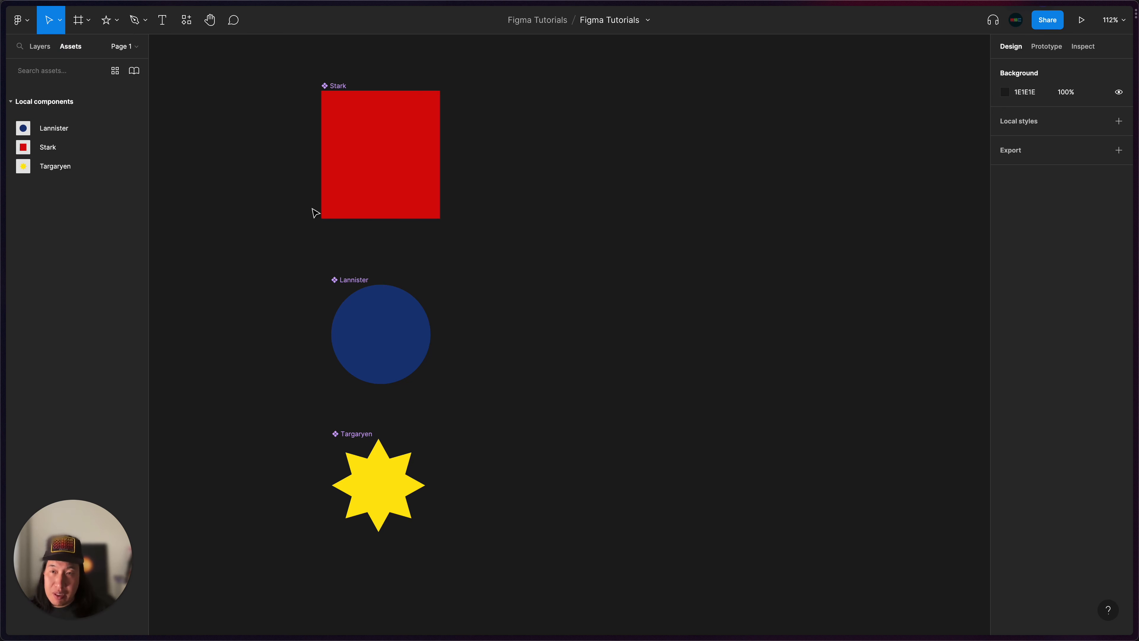
drag(281, 79, 471, 566)
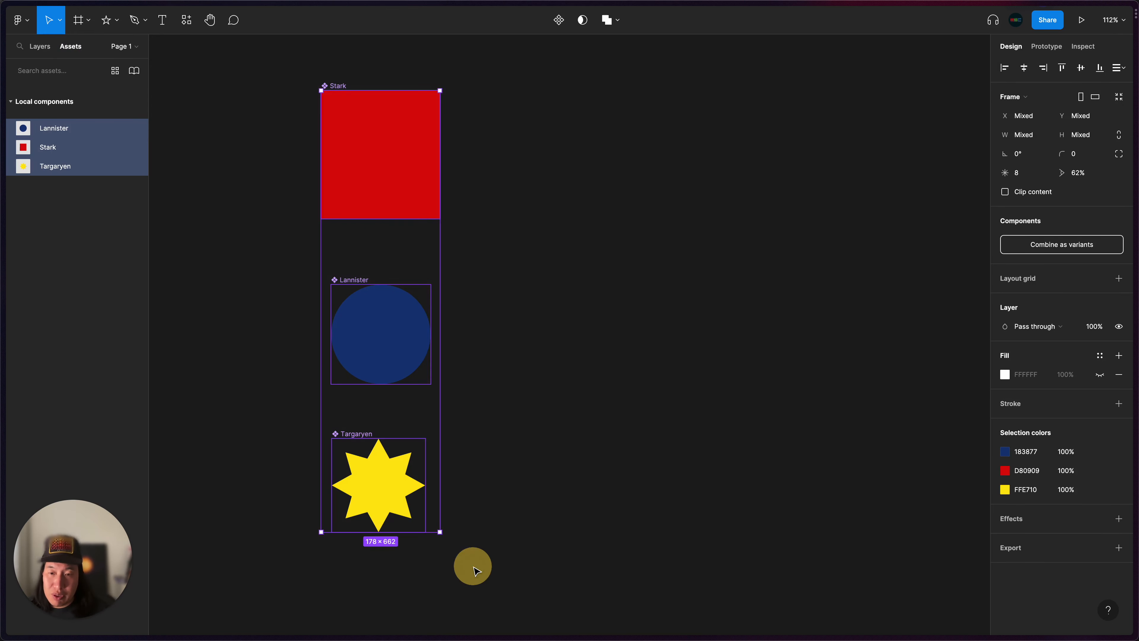
click(521, 568)
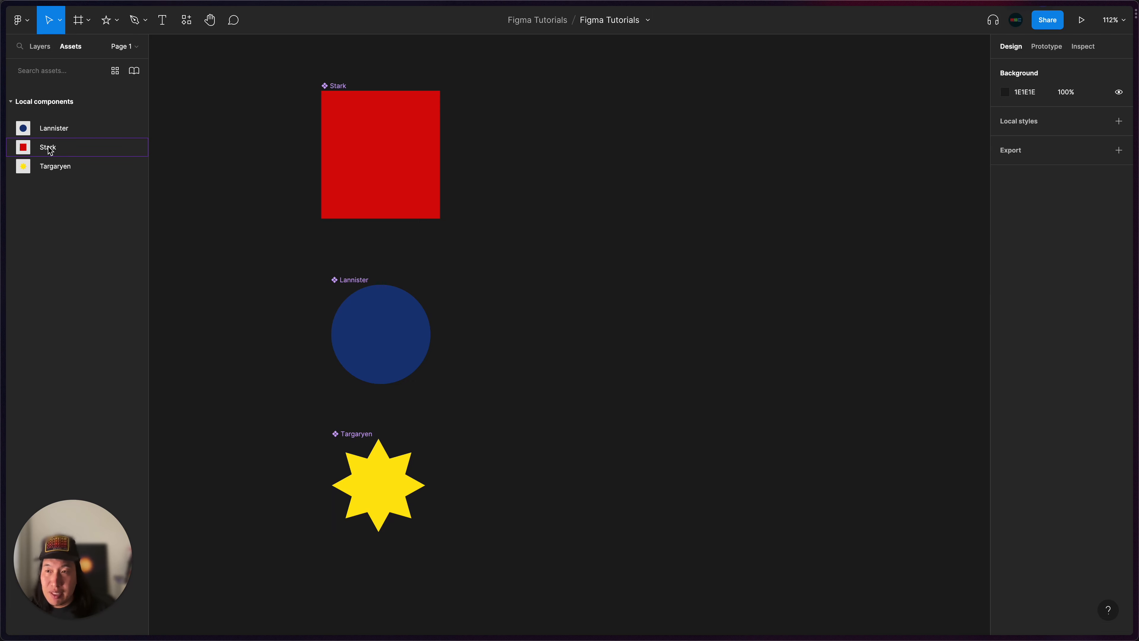
Place two instances of the local Stark component on the canvas to the right of the main Stark component
drag(49, 151, 616, 90)
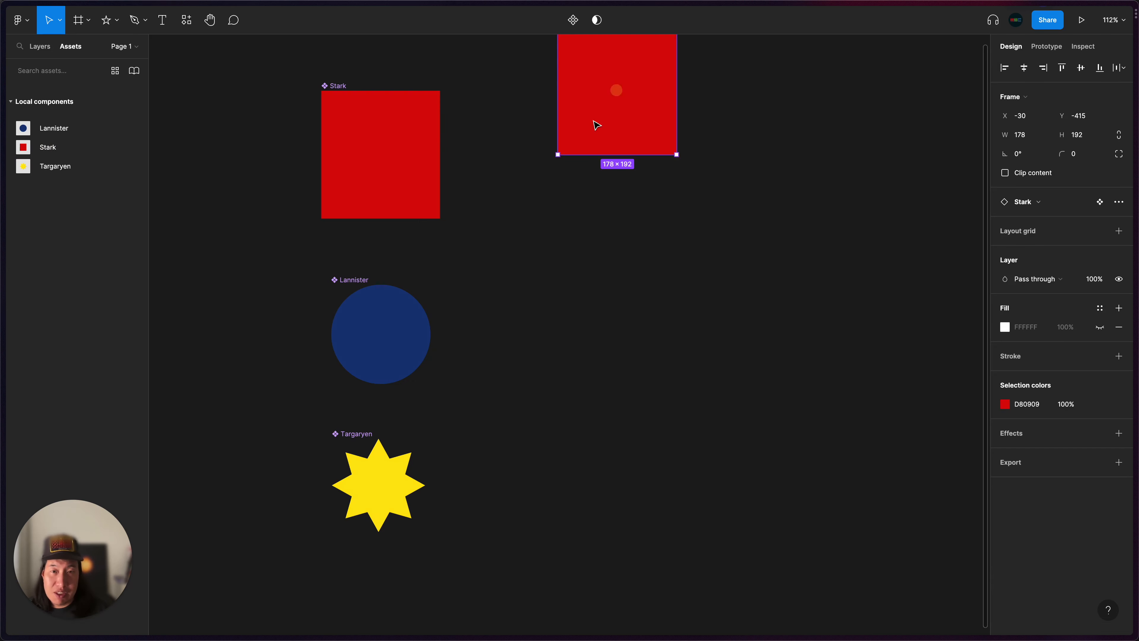
scroll(519, 231, up, 3)
scroll(519, 230, up, 2)
drag(70, 145, 726, 403)
drag(627, 264, 631, 172)
drag(730, 371, 671, 294)
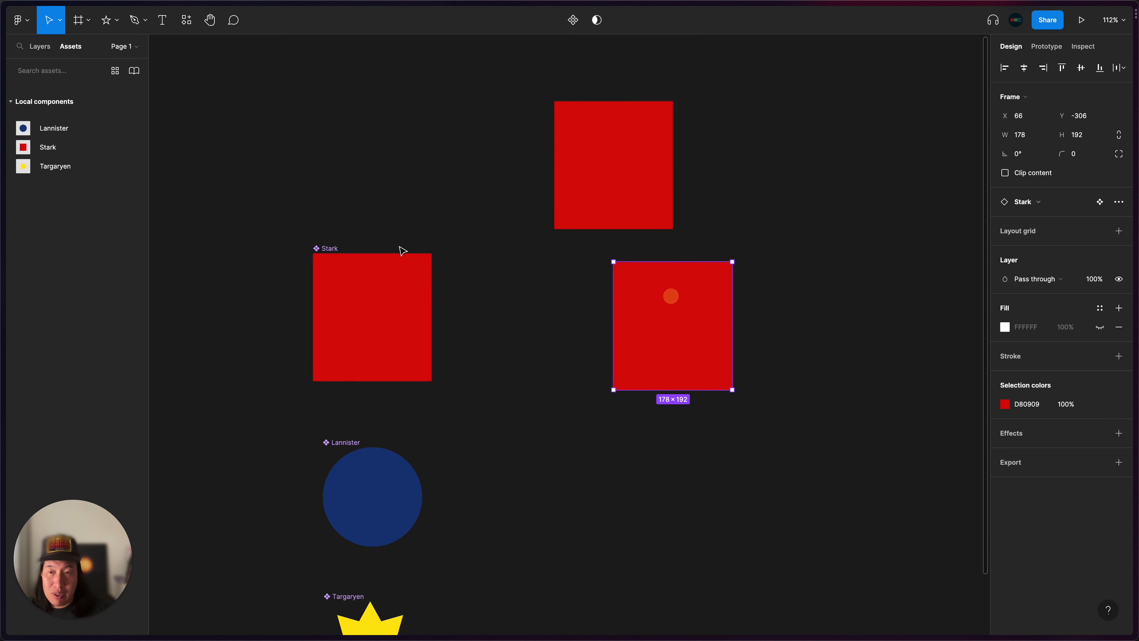
Move the main Stark component up and stack its two instances beside it in one aligned column with a small gap
drag(339, 250, 335, 179)
drag(587, 179, 592, 140)
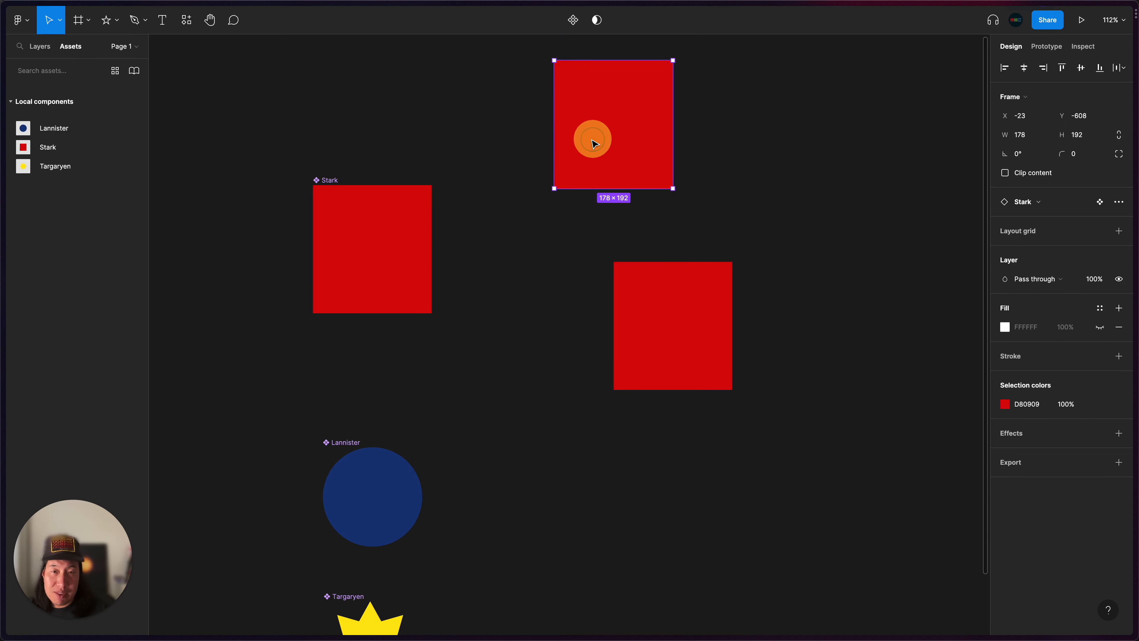
drag(672, 305, 640, 269)
drag(598, 137, 577, 162)
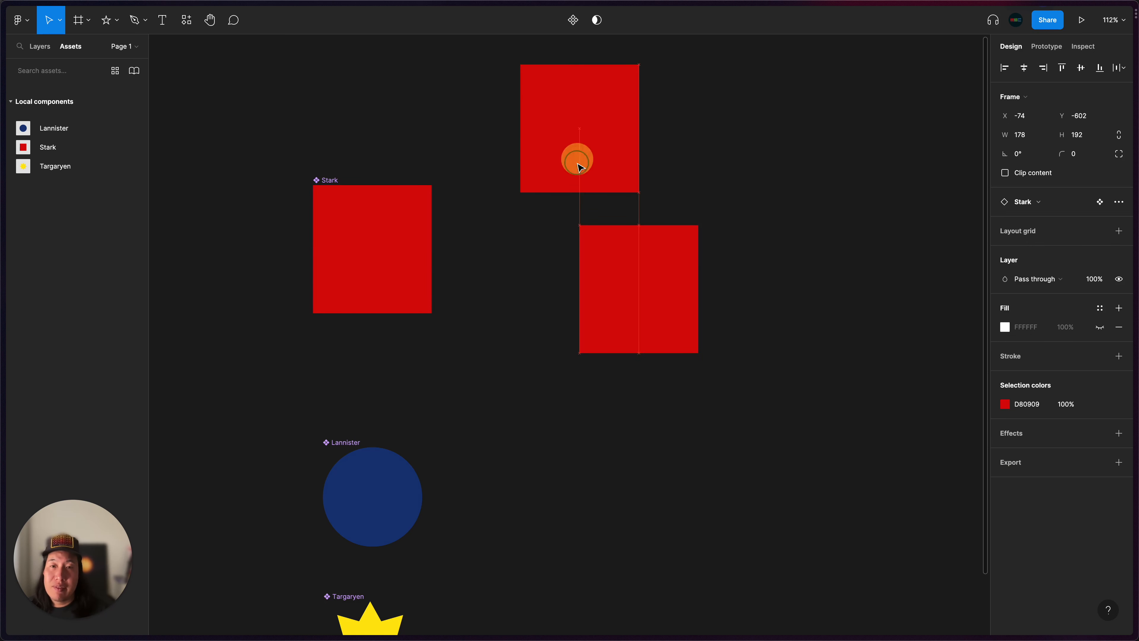
drag(640, 258, 595, 245)
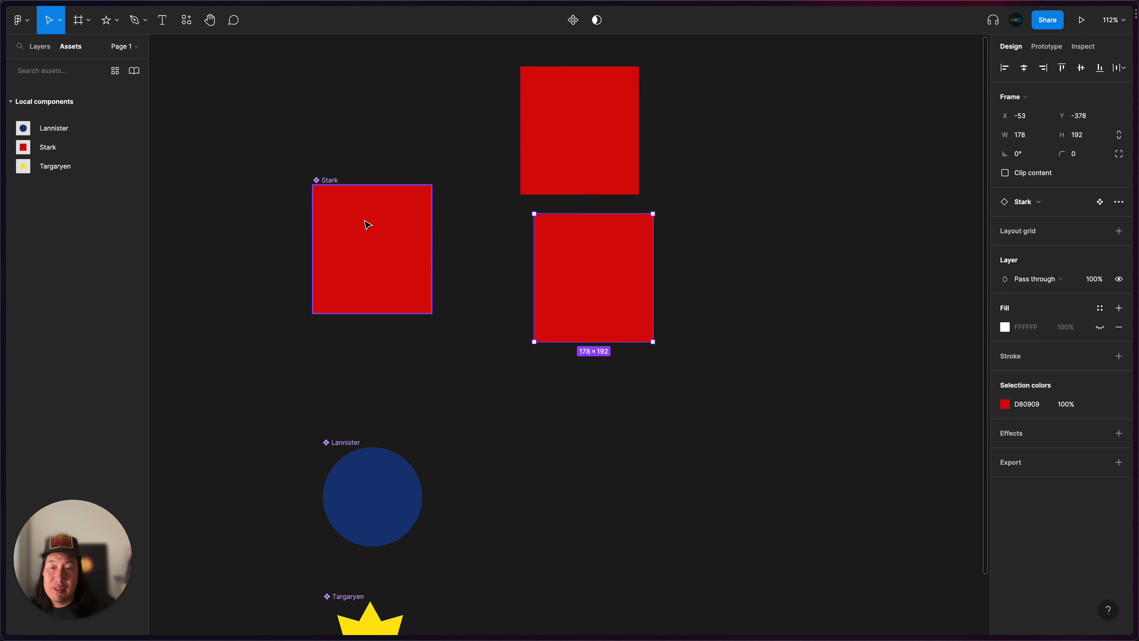
drag(574, 267, 605, 260)
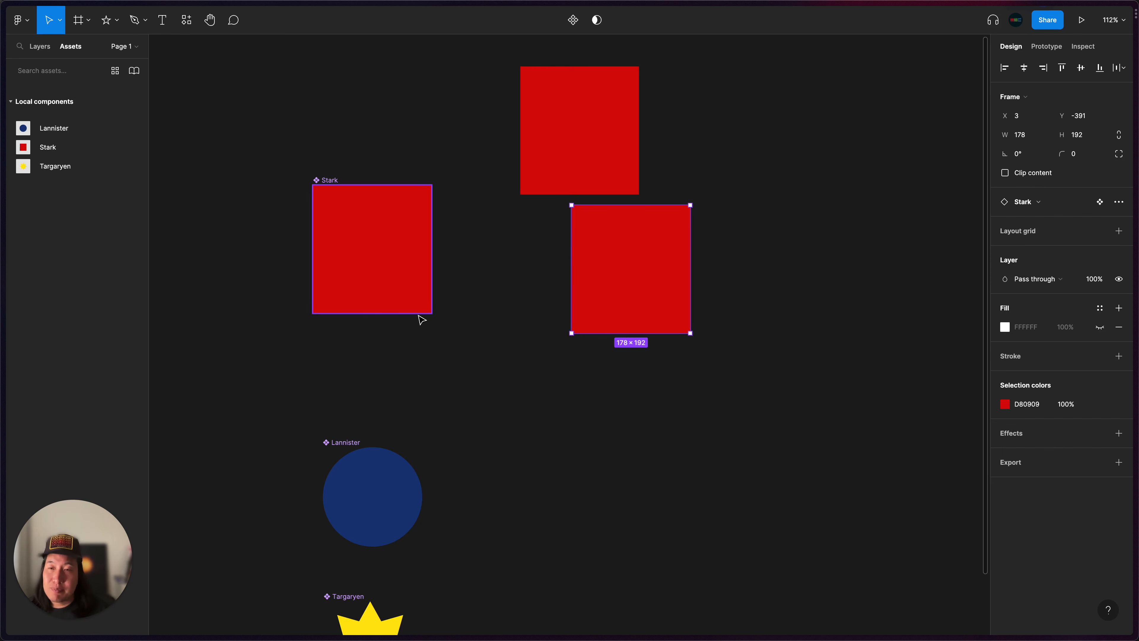
drag(546, 183, 611, 173)
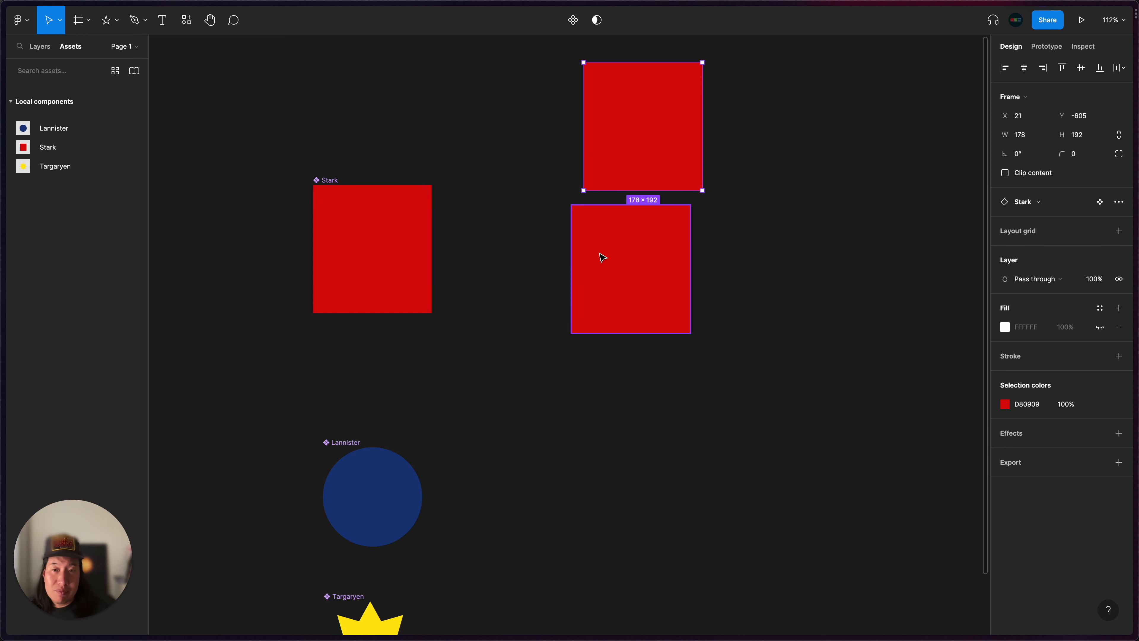
drag(600, 255, 579, 252)
drag(618, 135, 585, 135)
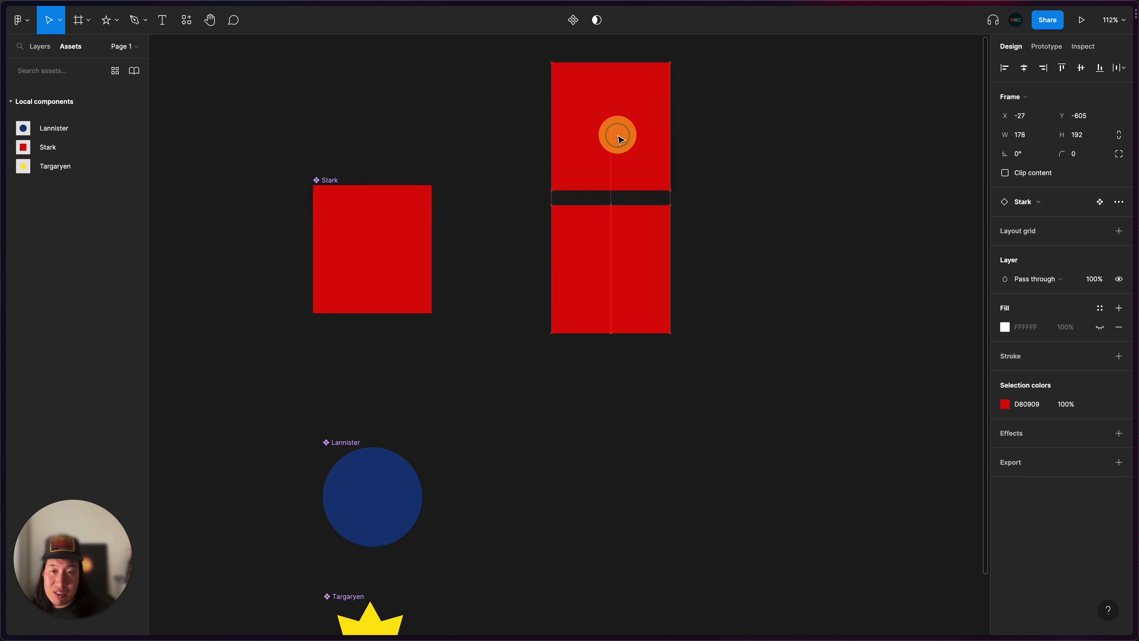
click(534, 193)
Move the main Stark component up to Y -474 and shift the main Lannister component up by a similar amount
drag(326, 177, 326, 139)
drag(342, 448, 339, 414)
click(327, 145)
scroll(326, 145, up, 5)
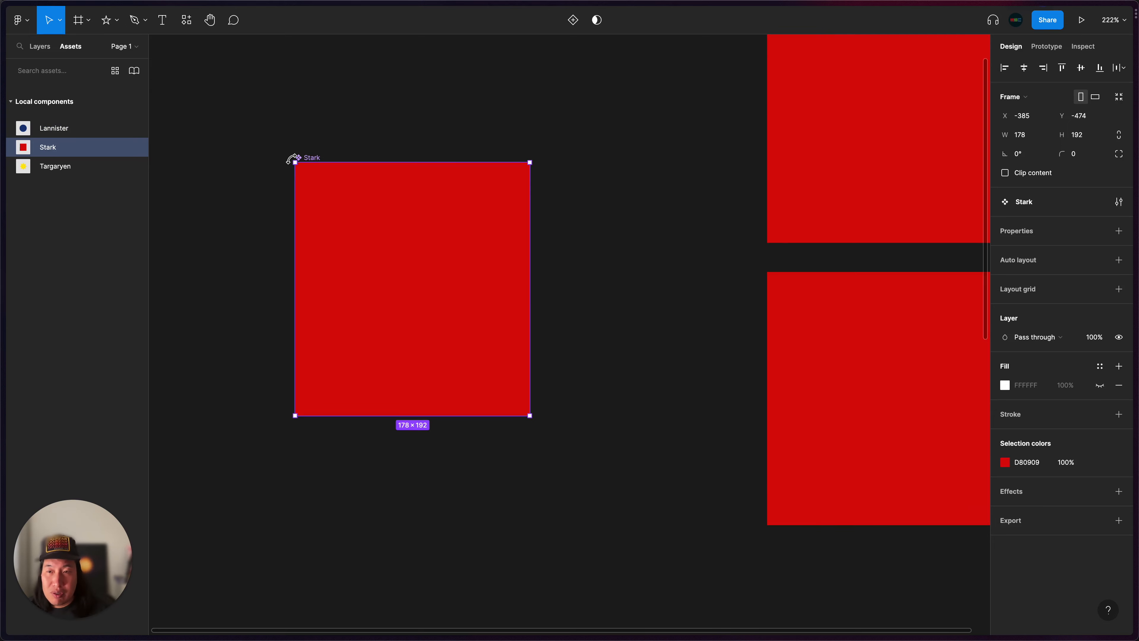
scroll(300, 163, up, 7)
scroll(319, 176, down, 10)
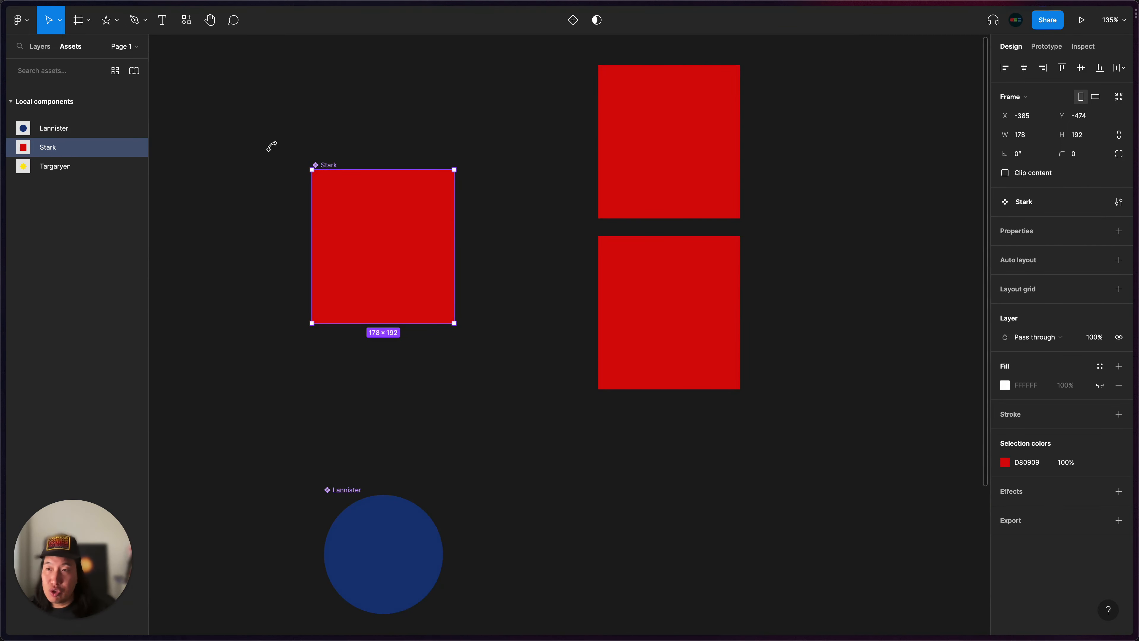
Show the layers list and collapse the Lannister and Stark component layers
key(alt+1)
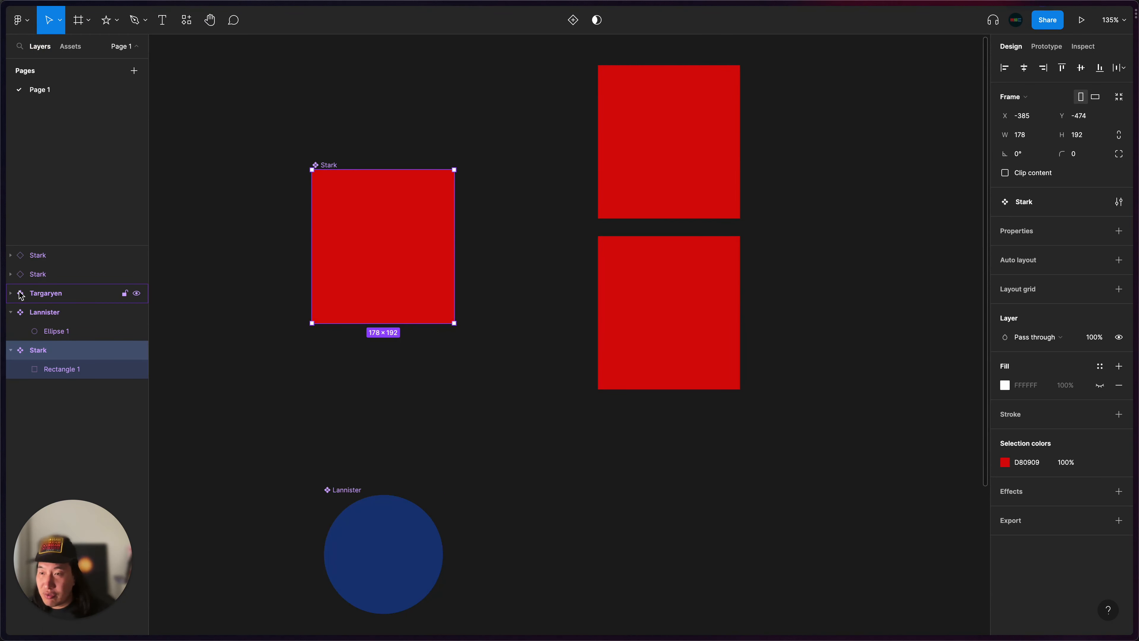
click(11, 312)
click(12, 336)
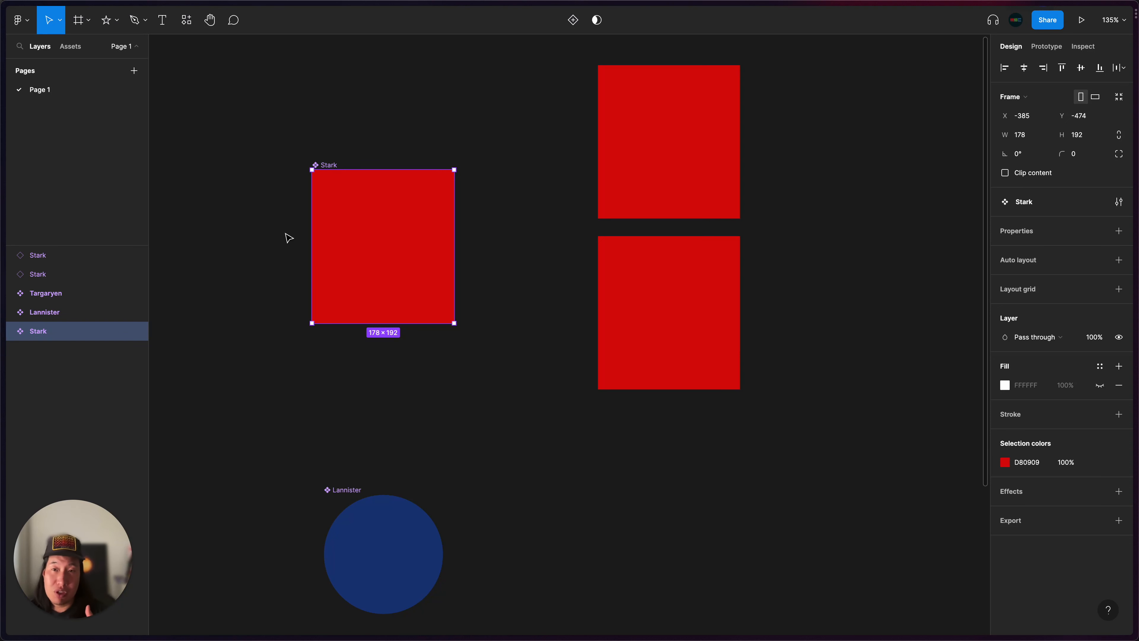
Move both Stark instances up and closer to the main component, keeping them aligned in a column at X -95
scroll(597, 237, up, 5)
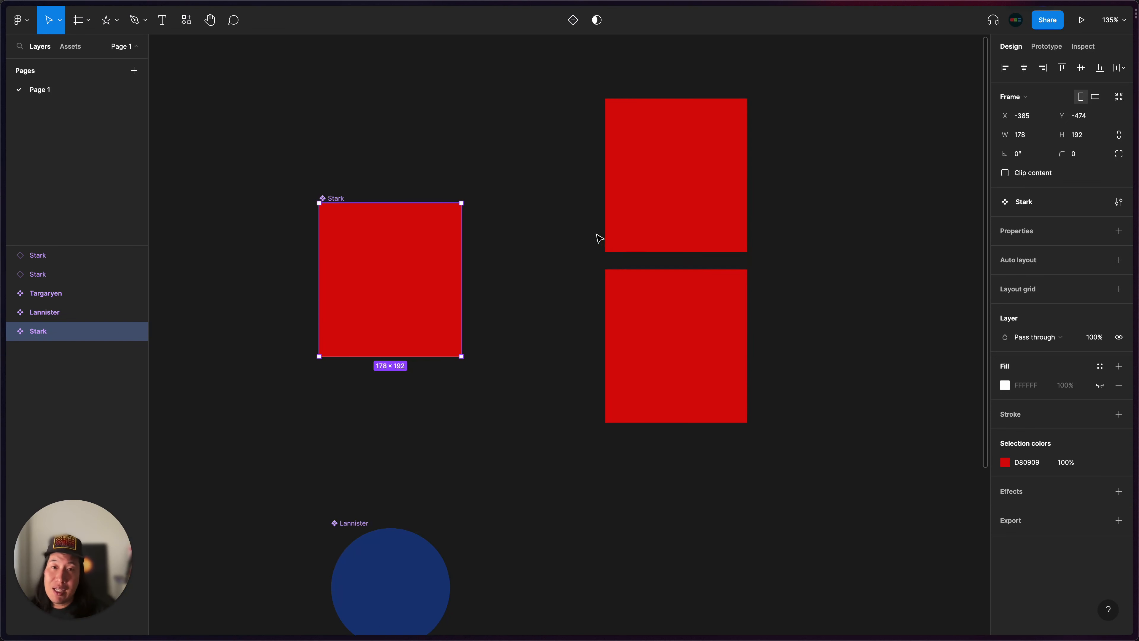
click(640, 259)
shift+click(634, 395)
click(663, 244)
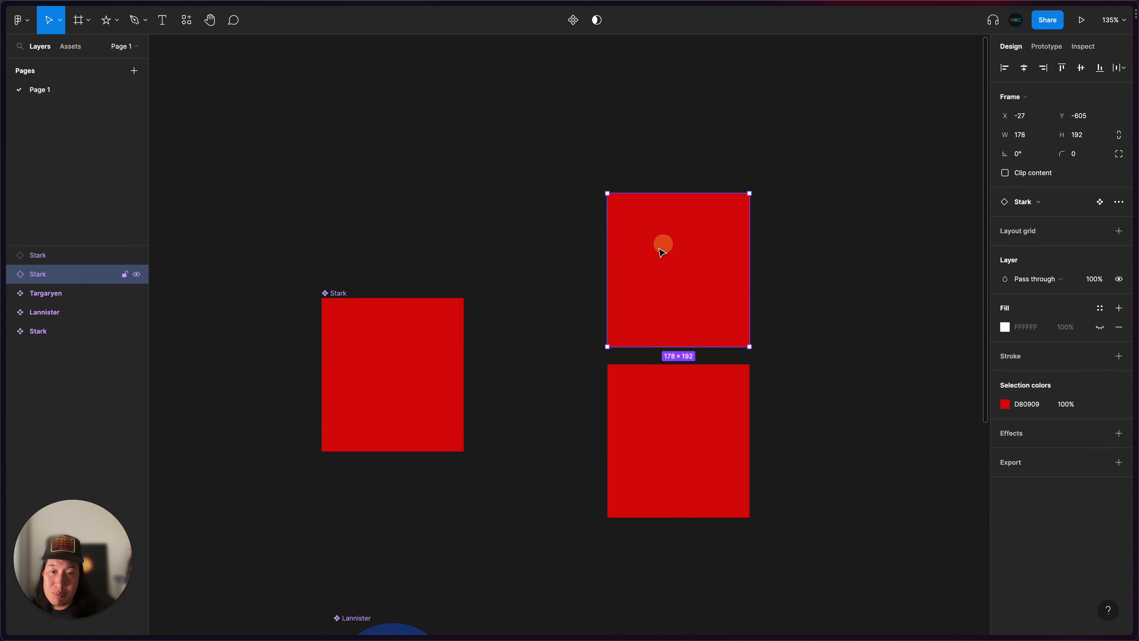
drag(644, 279, 590, 211)
click(633, 389)
drag(633, 389, 582, 326)
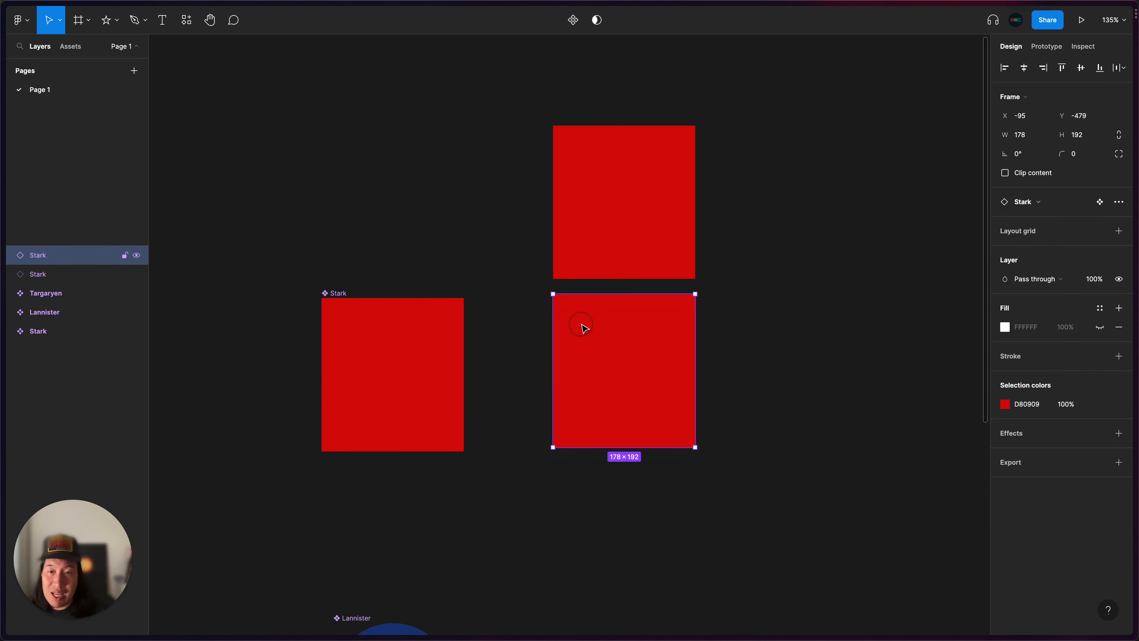
Place a third Stark instance beside the upper one and move the main Stark component up to Y -534
click(71, 46)
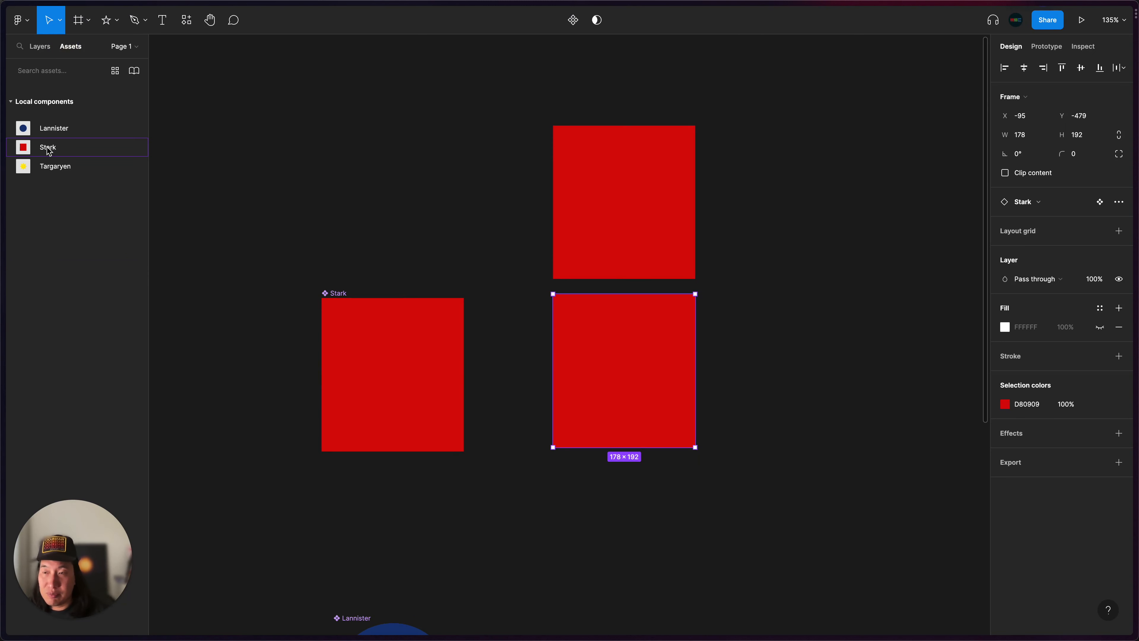
drag(49, 151, 776, 221)
scroll(694, 337, down, 5)
scroll(699, 214, up, 4)
scroll(698, 214, left, 2)
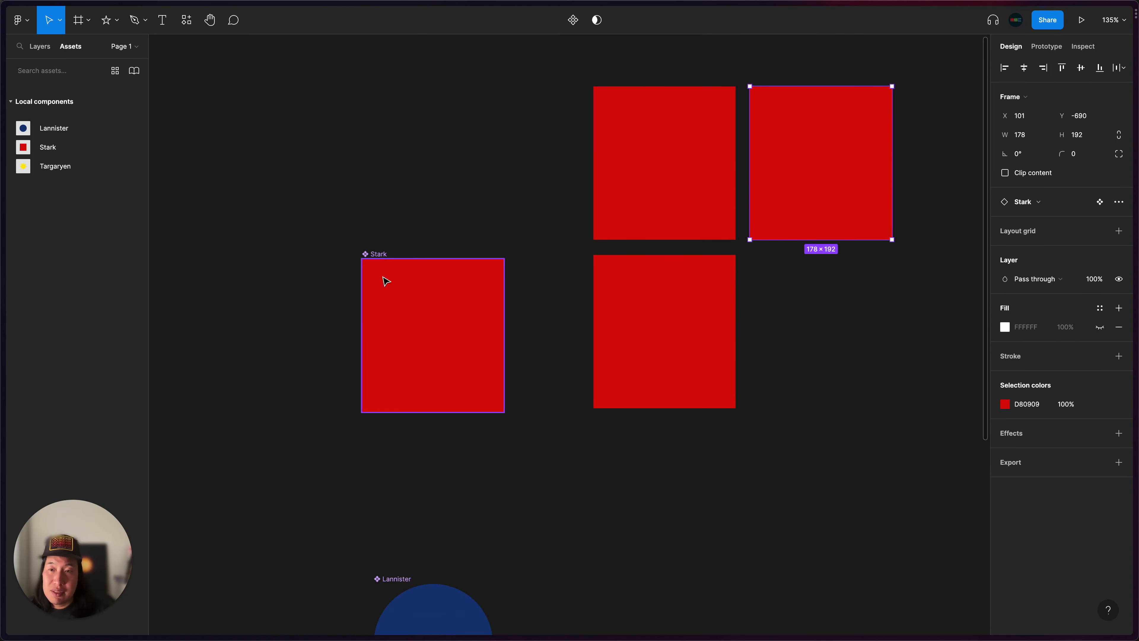
drag(376, 249, 372, 198)
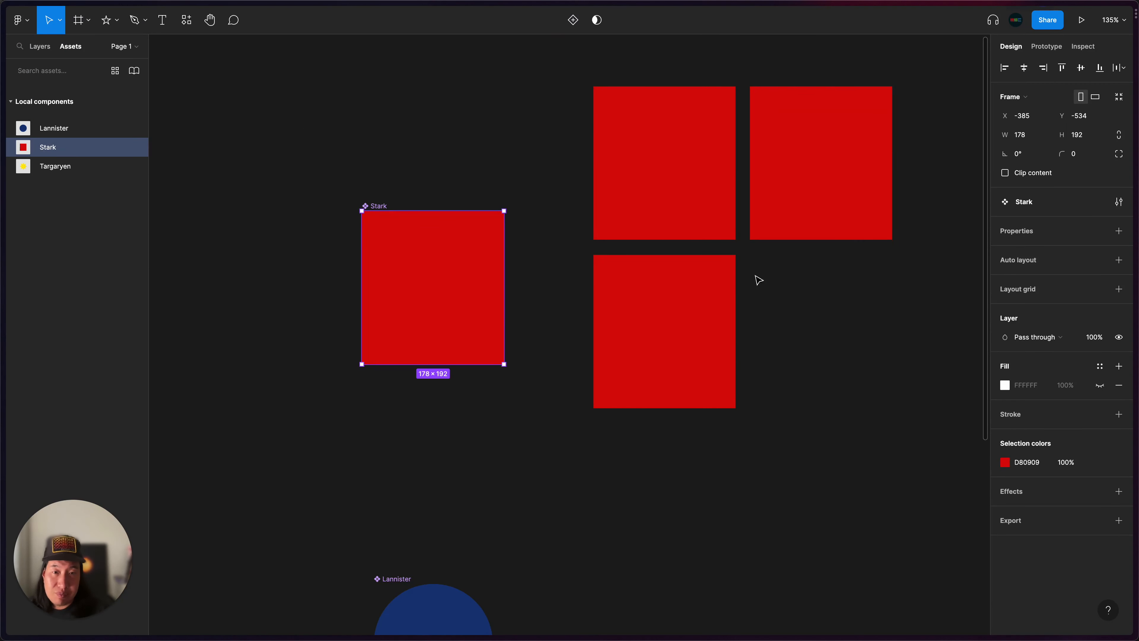
click(791, 318)
Place two Lannister instances beside the main Lannister component, aligned in a column at X -148
scroll(787, 321, down, 5)
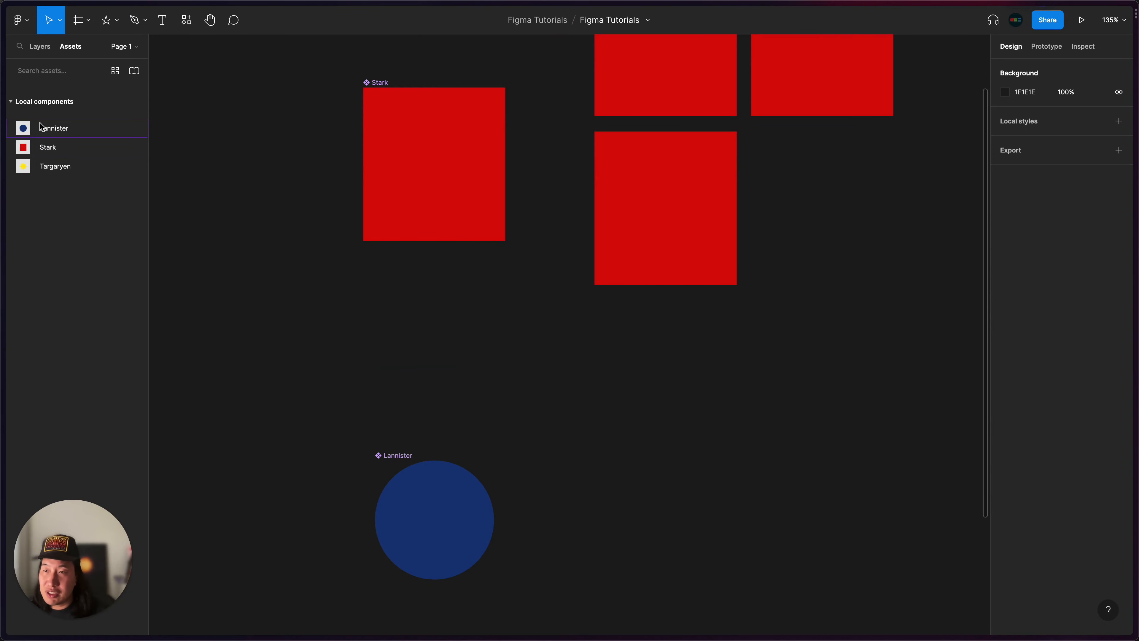
drag(41, 126, 613, 436)
drag(77, 134, 626, 570)
drag(589, 458, 589, 467)
drag(606, 551, 592, 582)
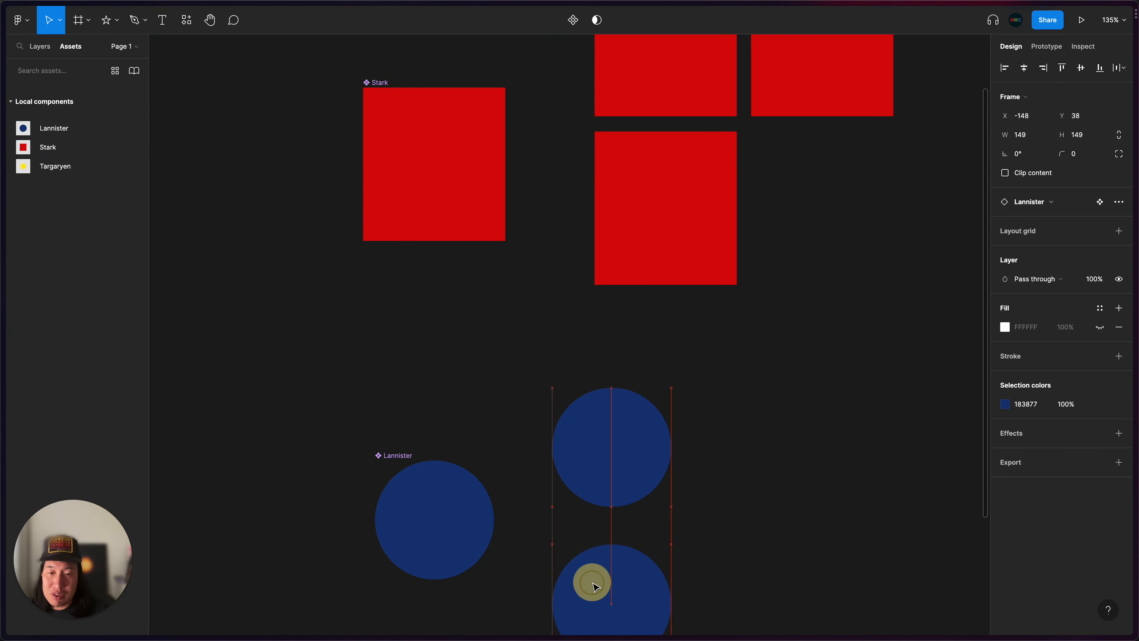
Move the main Targaryen component down to Y 294 and place an instance of it alongside
scroll(412, 356, down, 3)
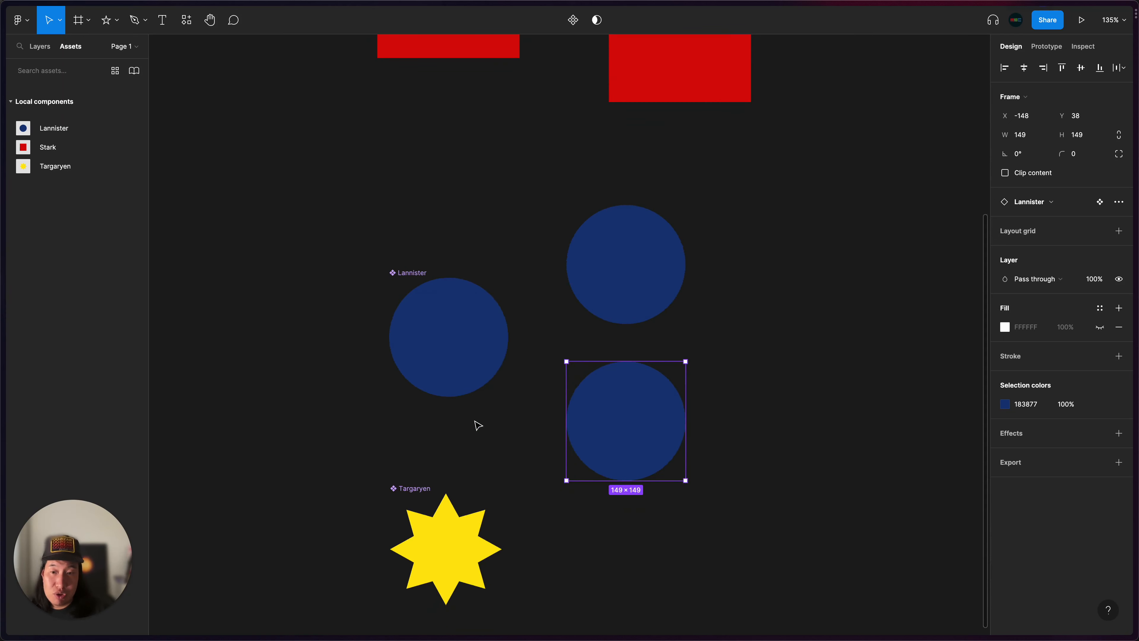
scroll(475, 427, down, 3)
drag(420, 359, 416, 429)
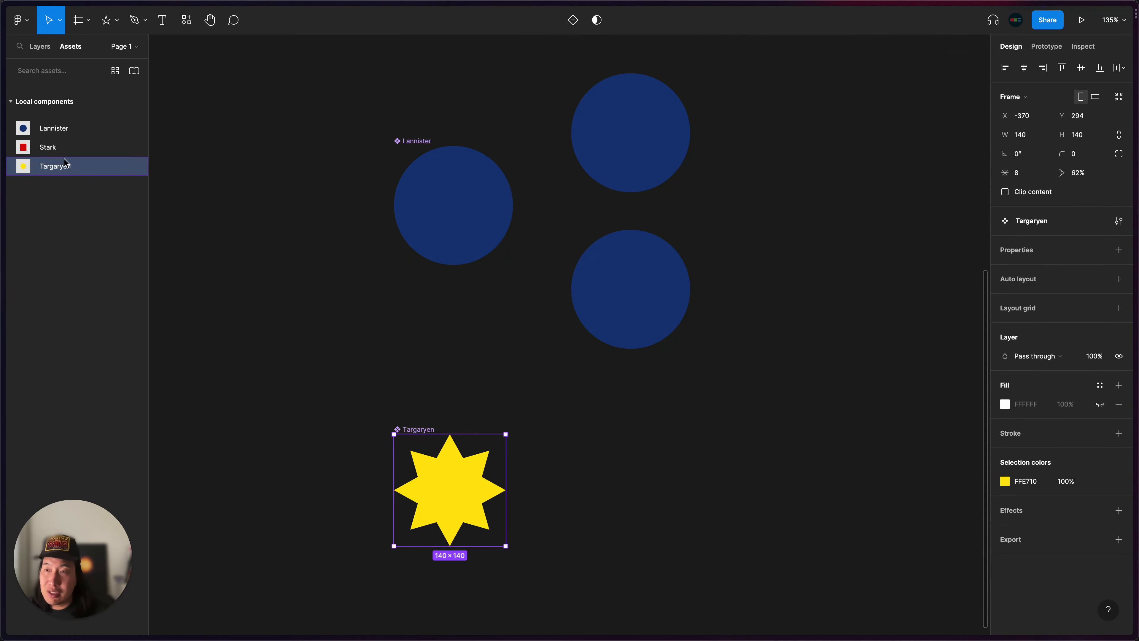
click(51, 162)
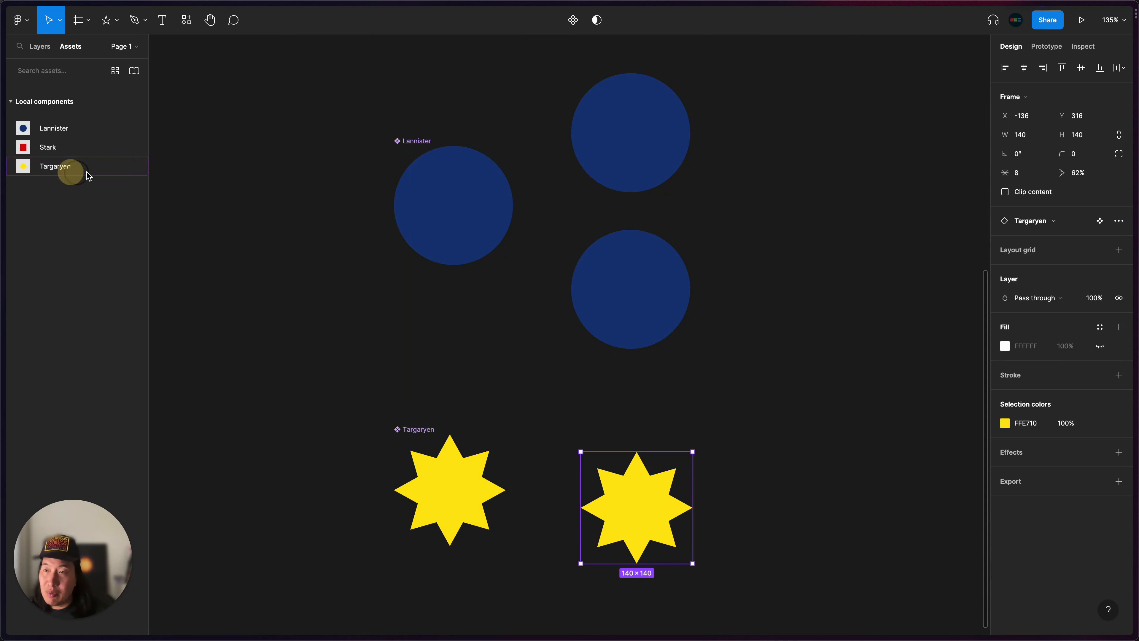
Place a second Targaryen instance alongside the first one at X 71, Y 323 and show the page's layer list
click(71, 170)
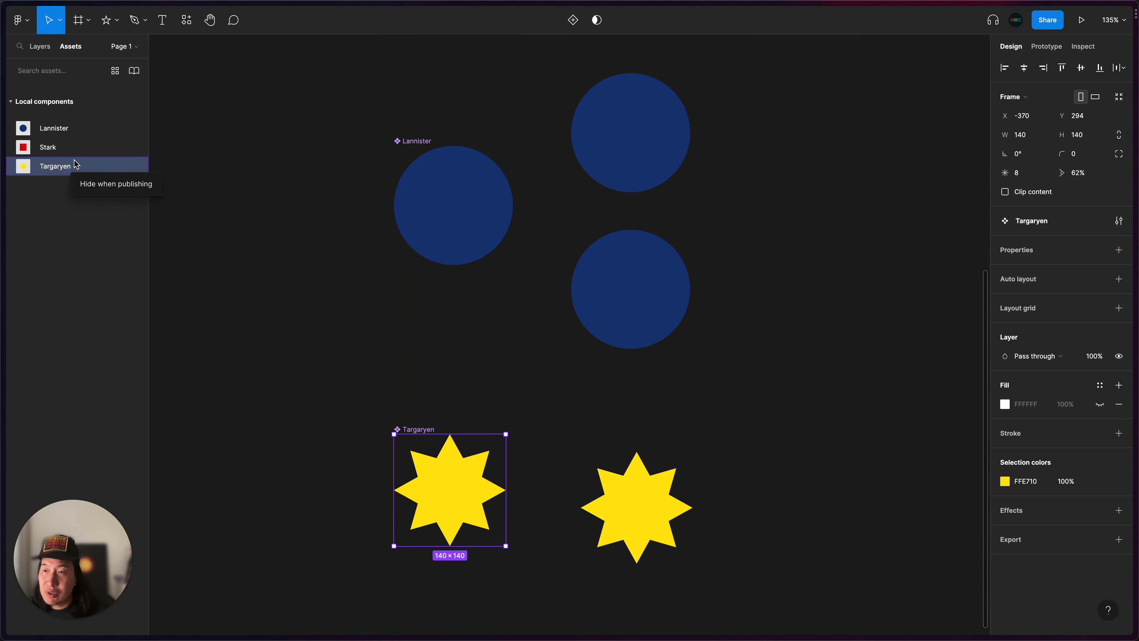
drag(76, 163, 729, 448)
click(841, 374)
scroll(841, 375, right, 3)
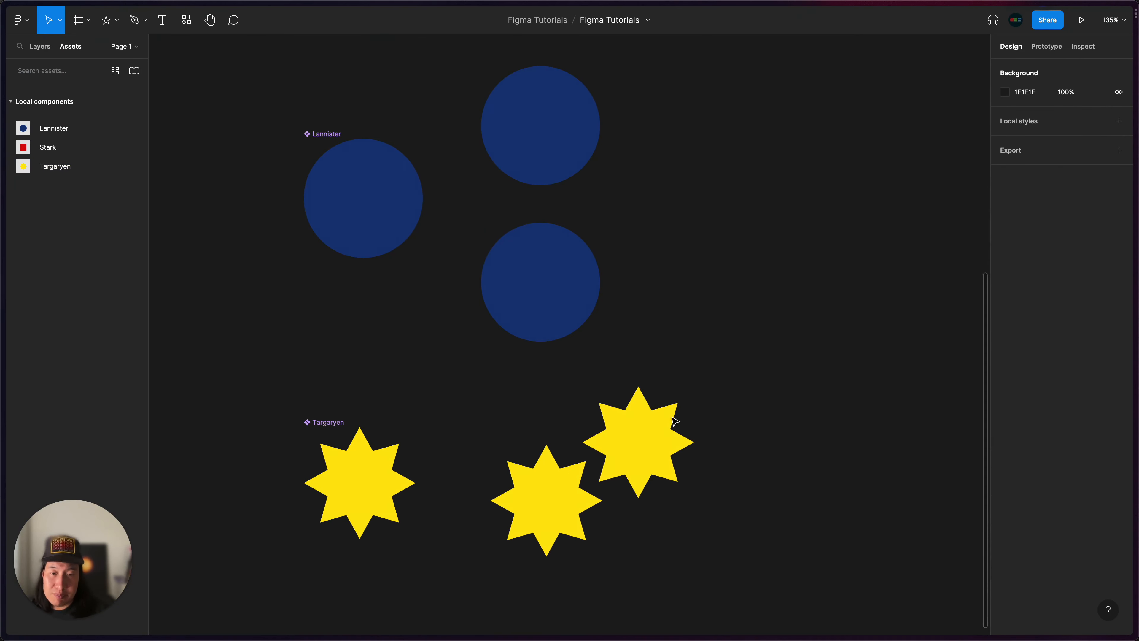
drag(601, 434, 675, 500)
click(39, 44)
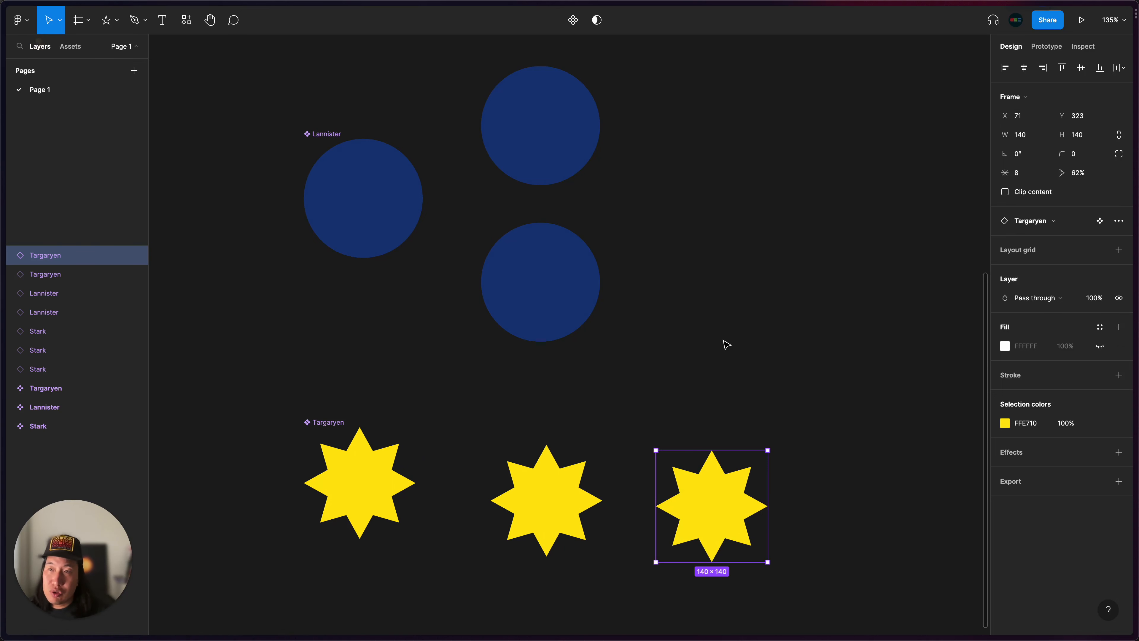
scroll(725, 343, down, 5)
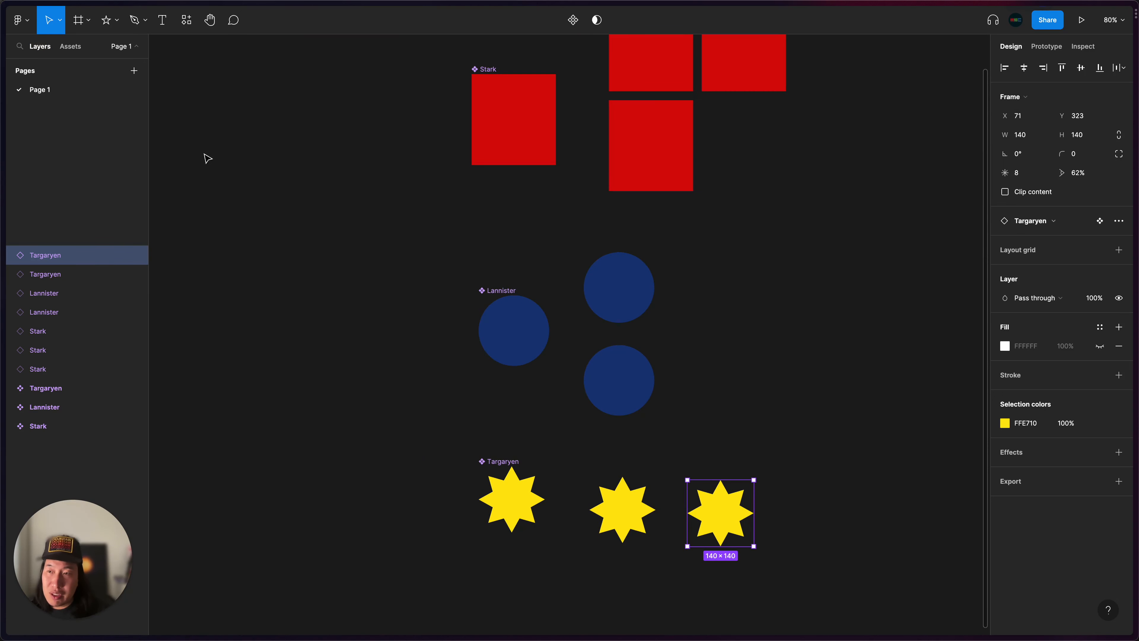
scroll(549, 435, down, 5)
scroll(549, 435, right, 2)
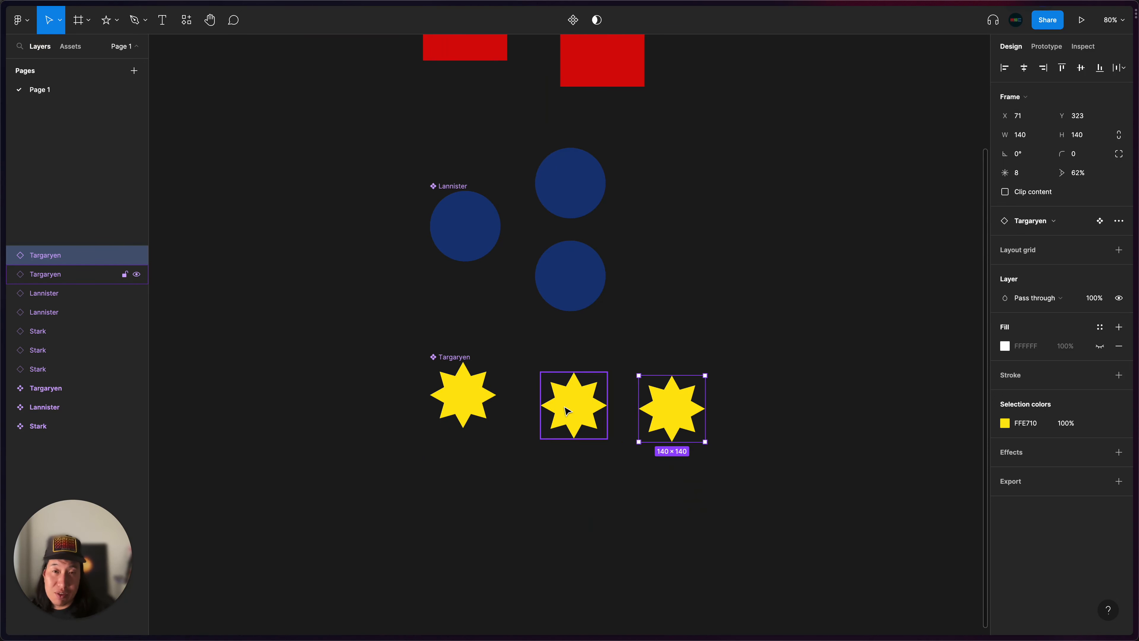
scroll(566, 409, up, 2)
drag(425, 177, 558, 213)
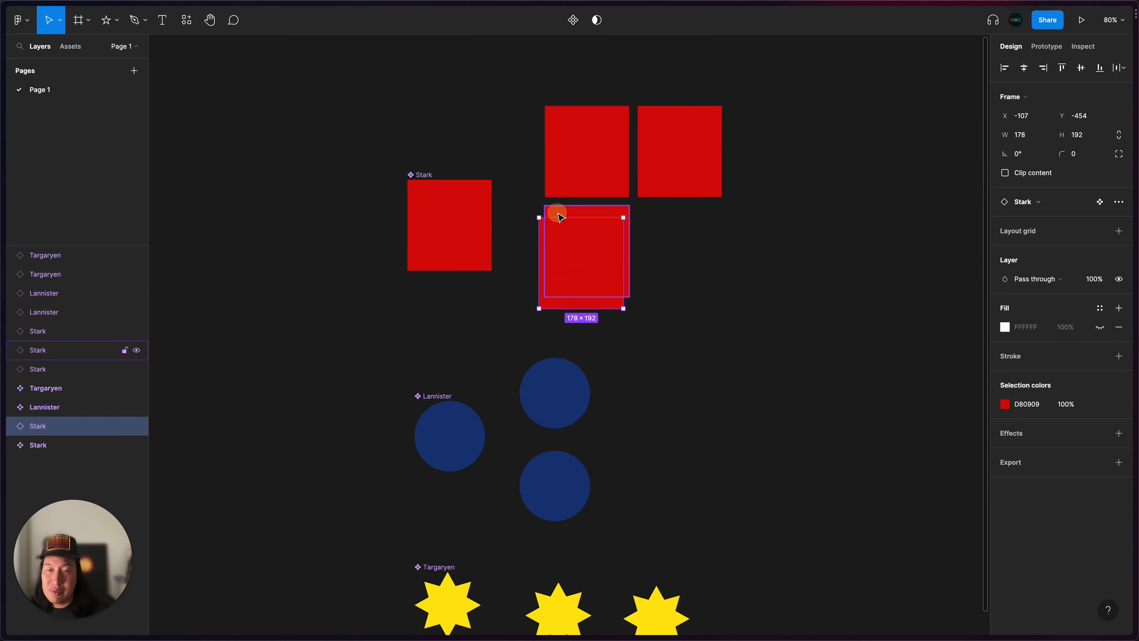
key(BackSpace)
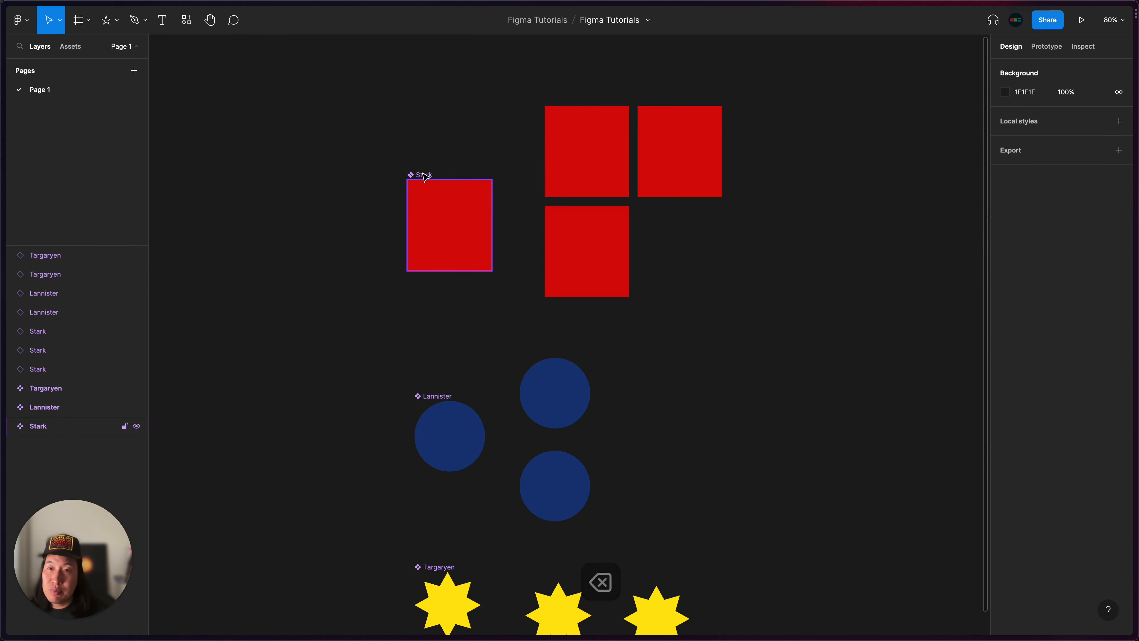
Duplicate the main Stark component twice, placing one instance at X 101, Y -479 to complete the two-by-two grid and the other at X 349, Y -417
drag(426, 177, 701, 261)
drag(423, 179, 843, 204)
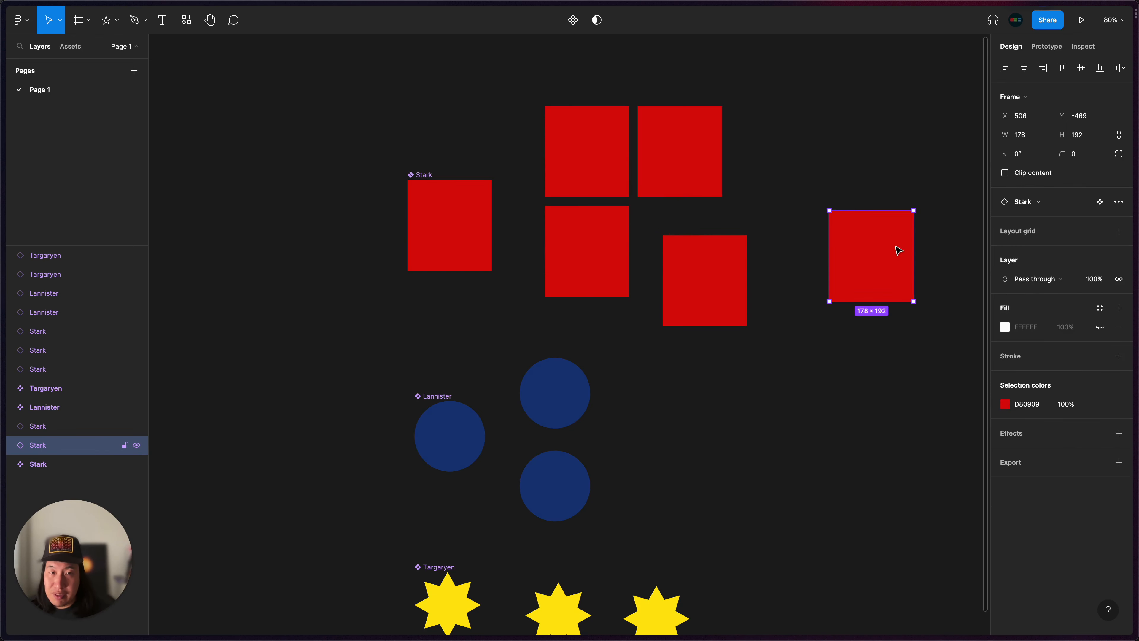
drag(897, 247, 820, 273)
drag(704, 280, 691, 241)
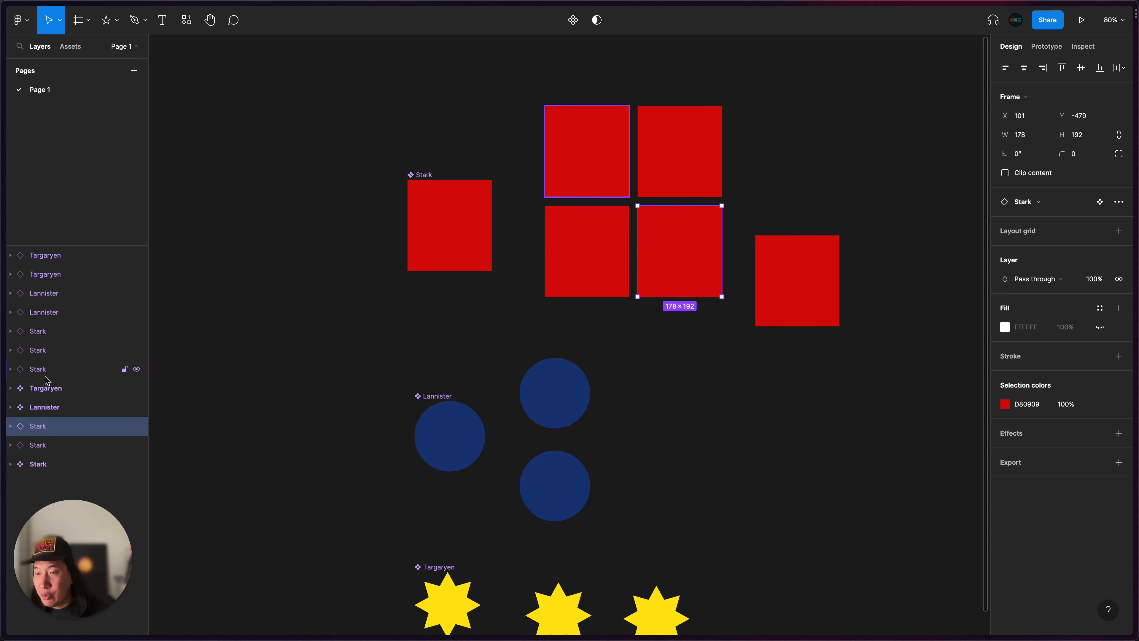
Select the main Stark component and each Stark instance in turn to compare their layer icons
click(425, 176)
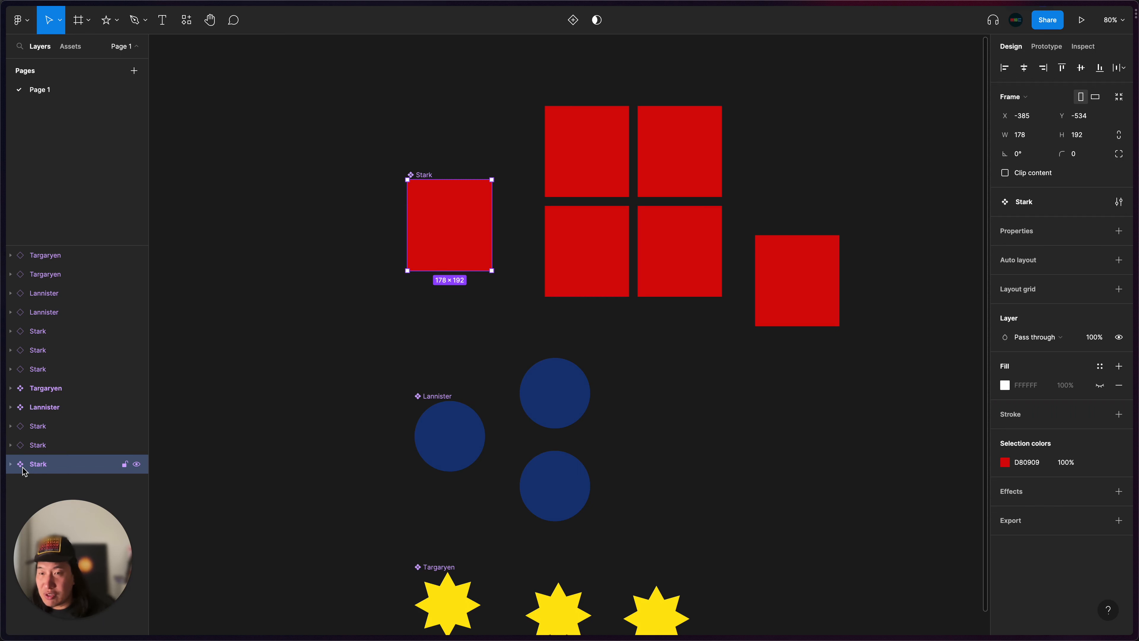
click(588, 245)
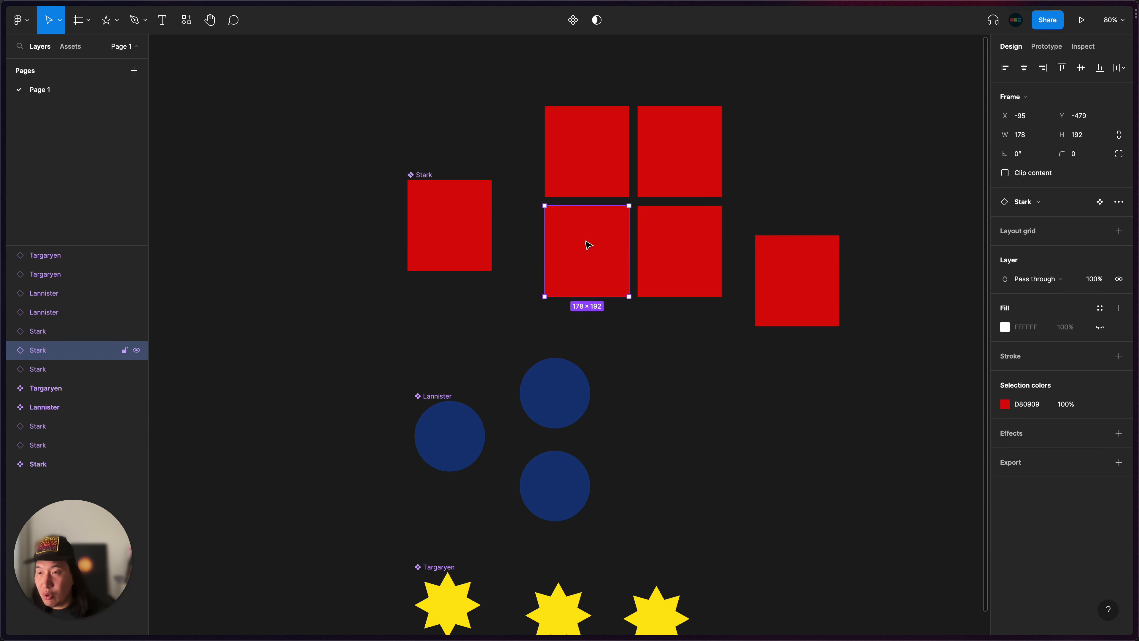
click(604, 181)
click(707, 165)
click(699, 247)
click(818, 249)
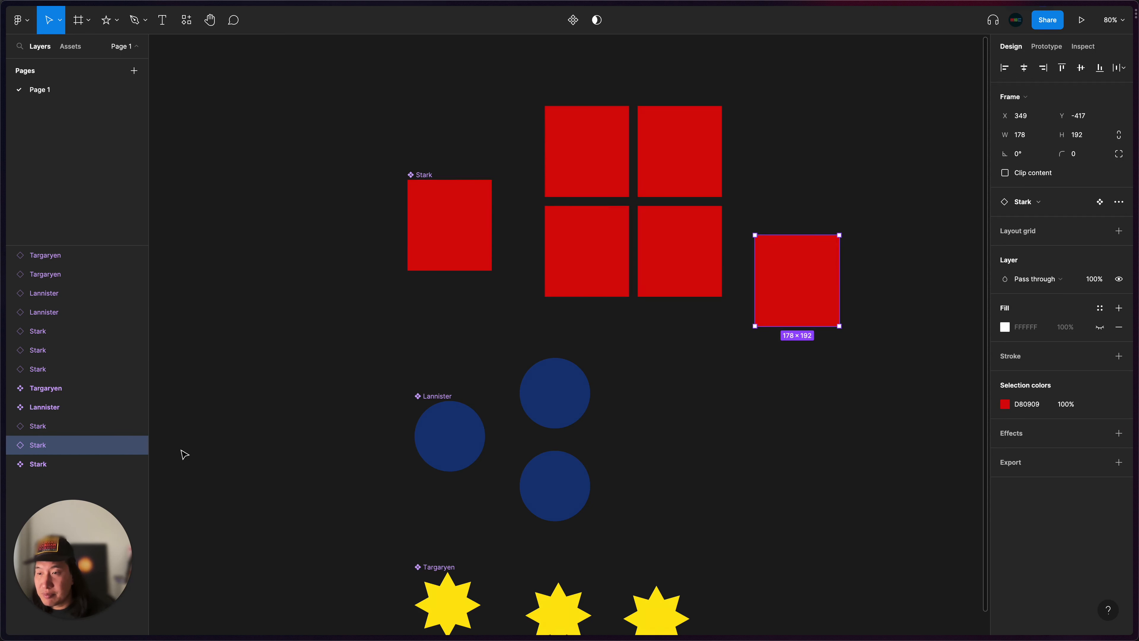
click(41, 428)
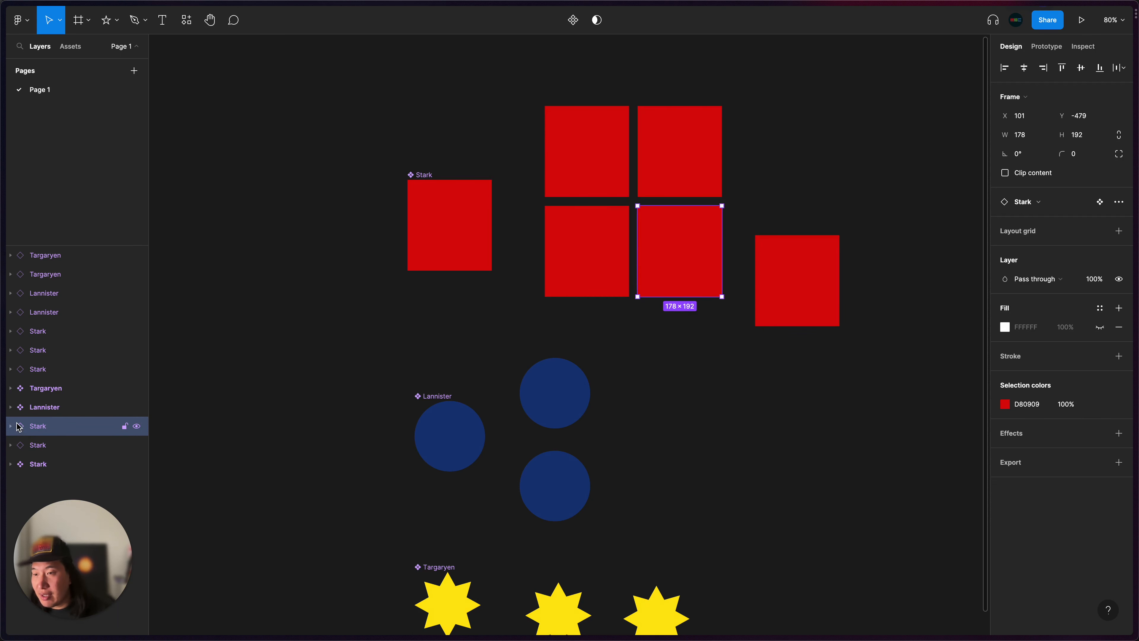
click(43, 445)
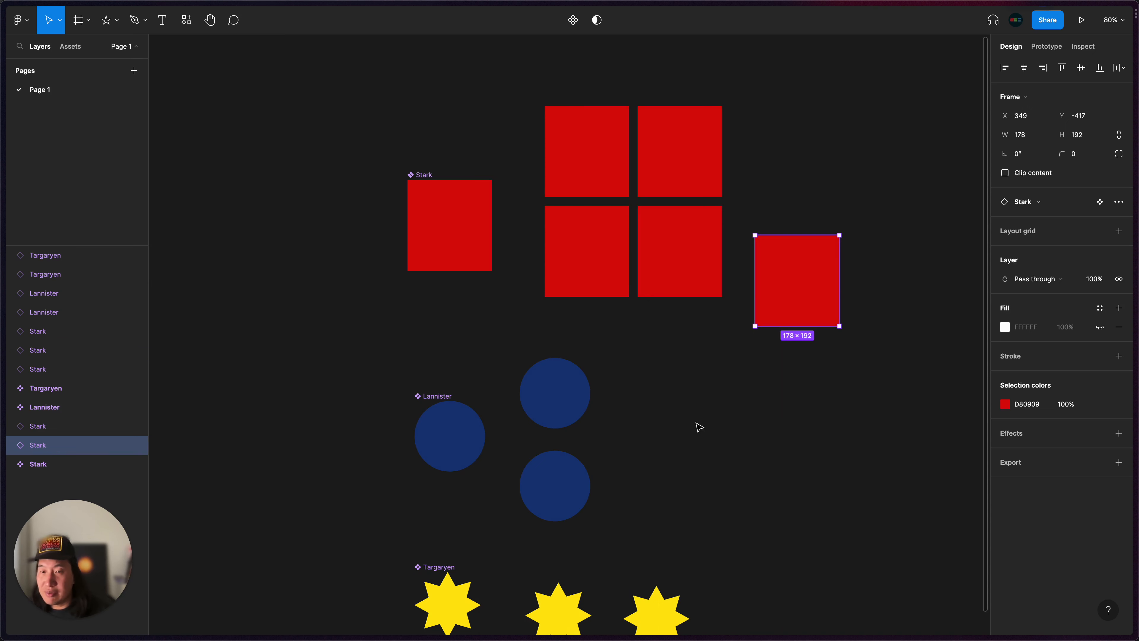
Duplicate the Targaryen component to add two more instances beyond the existing ones, the outermost at X 514, Y 364
scroll(640, 414, down, 3)
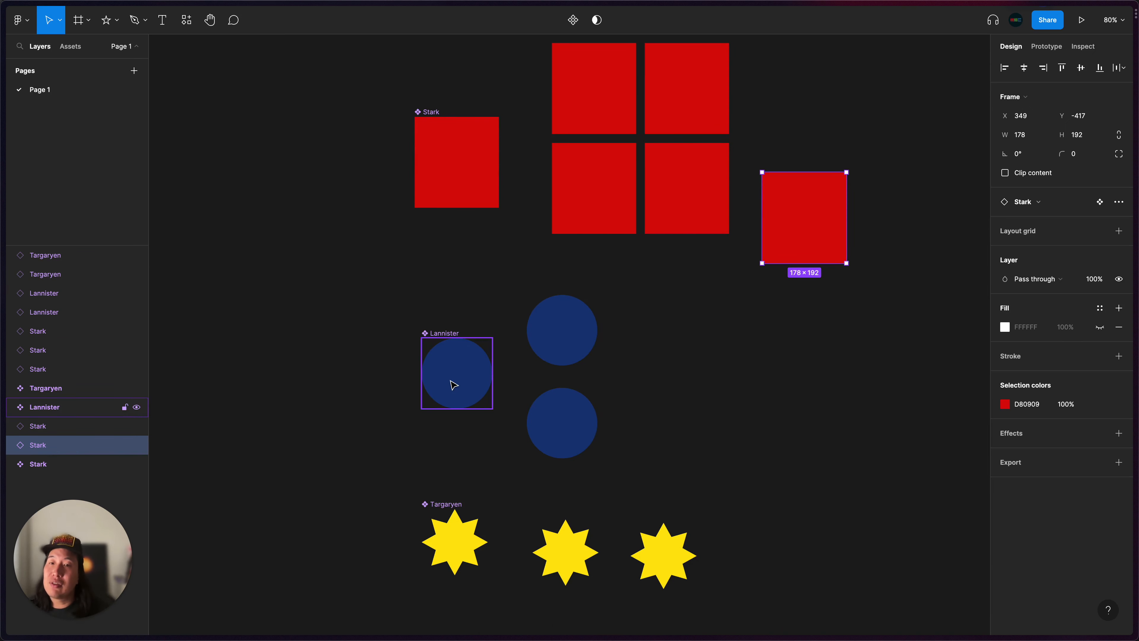
scroll(453, 382, down, 1)
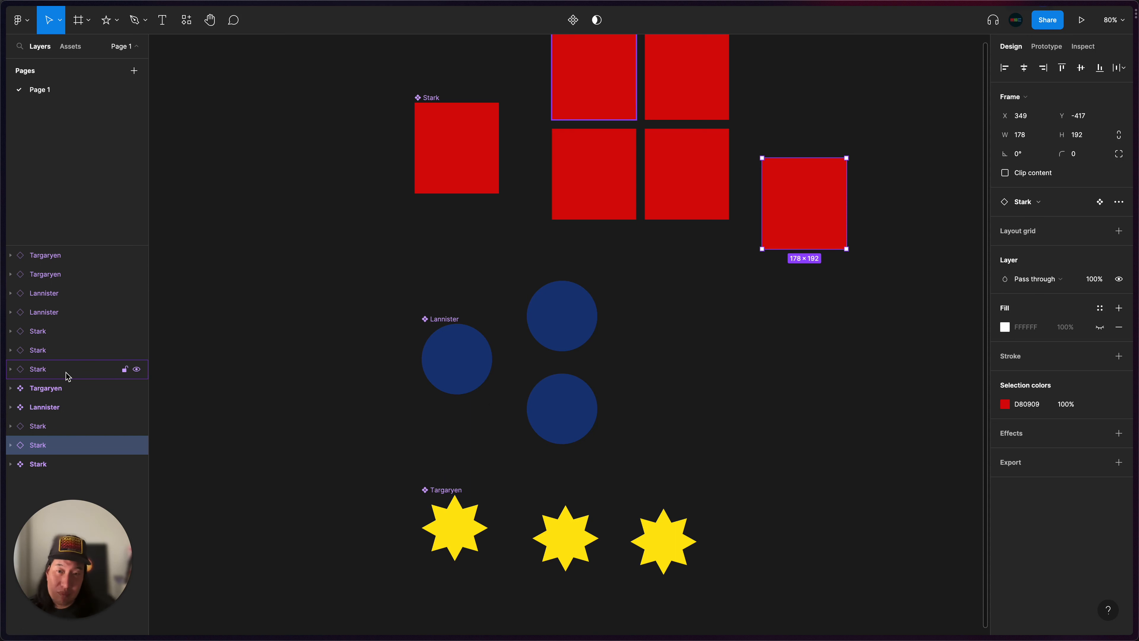
scroll(603, 390, down, 1)
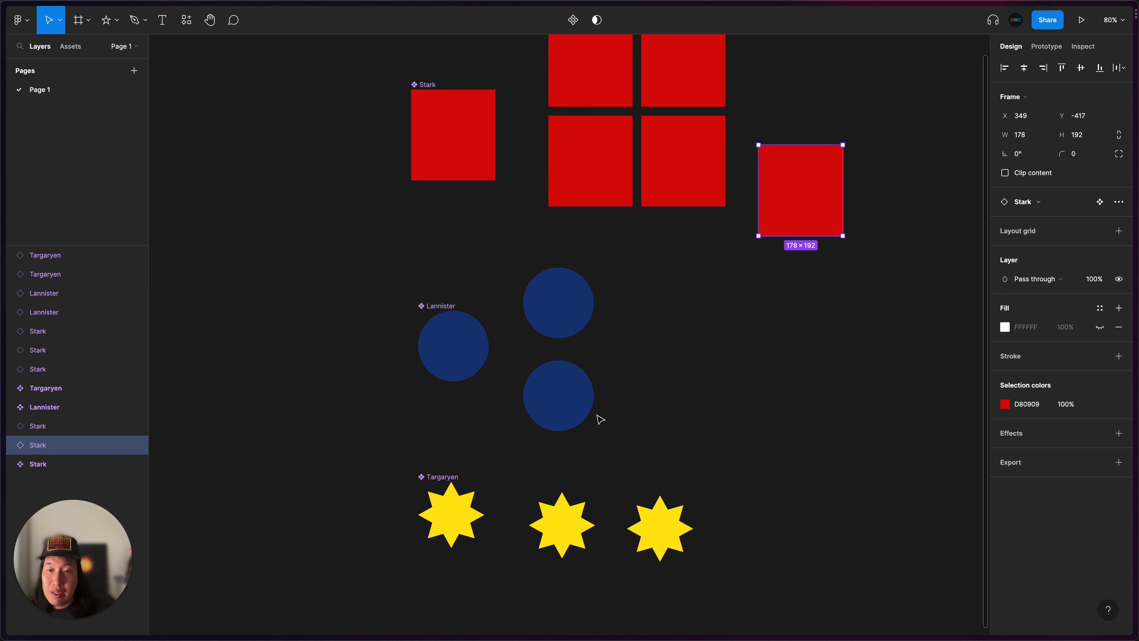
drag(443, 481, 881, 481)
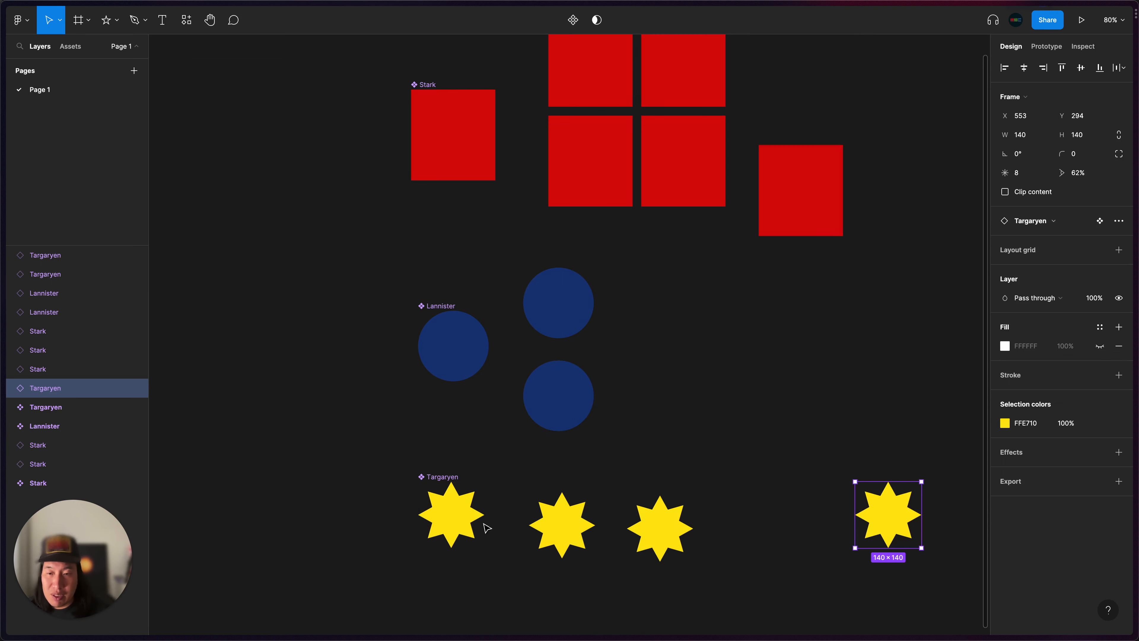
drag(902, 538, 778, 549)
drag(874, 531, 856, 564)
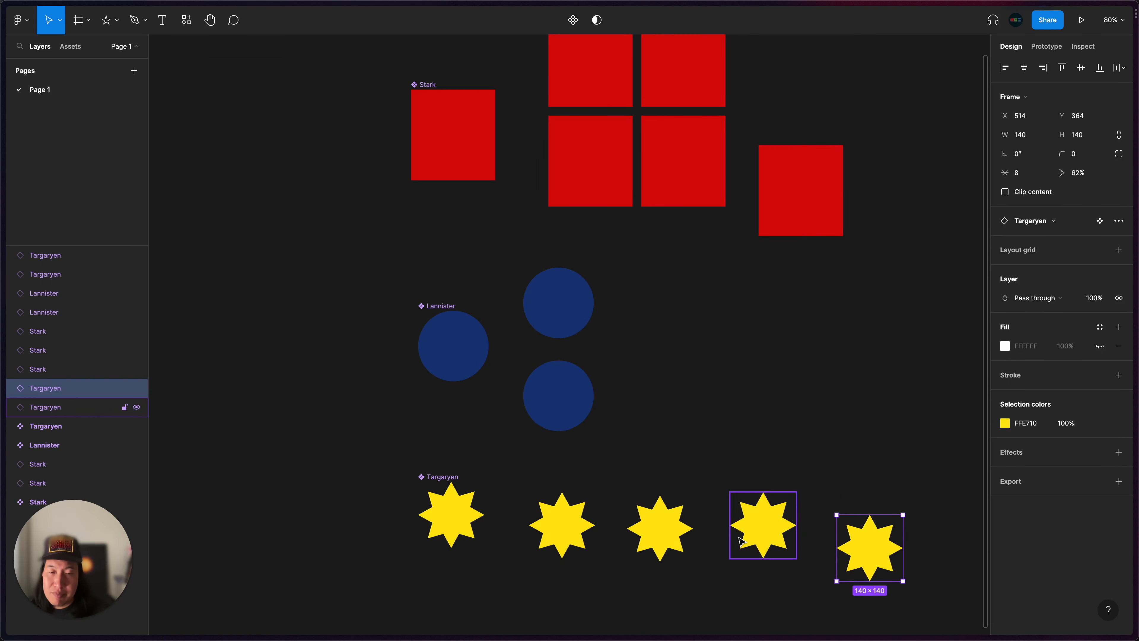
Arrange the four Targaryen instances in a loose row beside their main component
drag(732, 540, 711, 557)
drag(583, 544, 576, 544)
drag(648, 534, 627, 531)
drag(750, 555, 739, 542)
drag(869, 550, 839, 516)
click(659, 465)
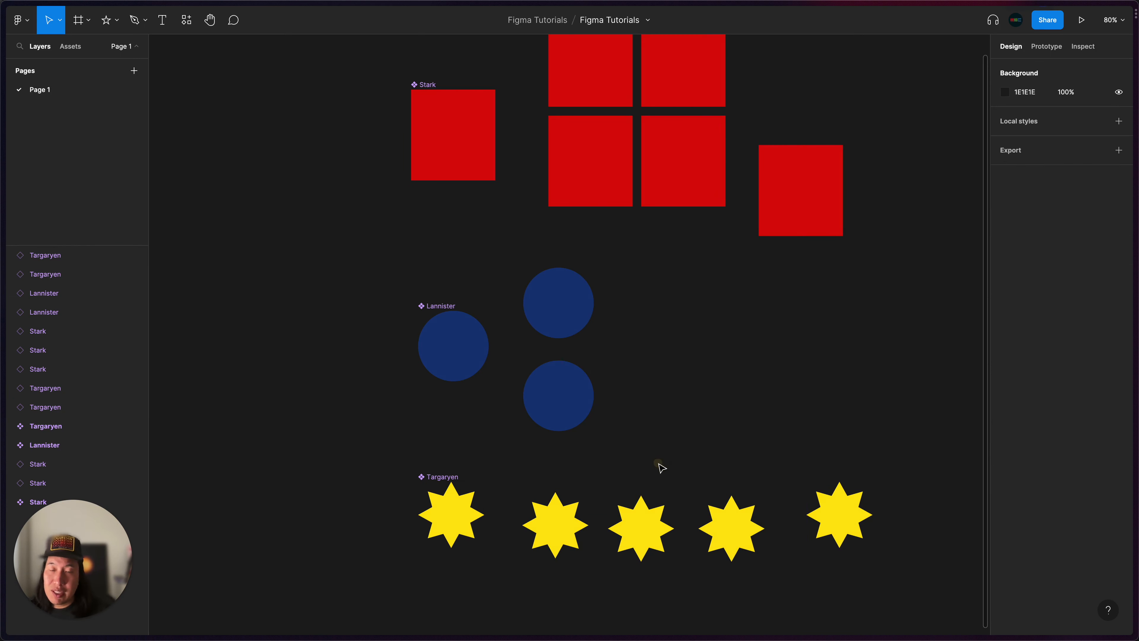
Recolor the main Stark component from its selection color to dark green 1C660A
scroll(662, 468, up, 5)
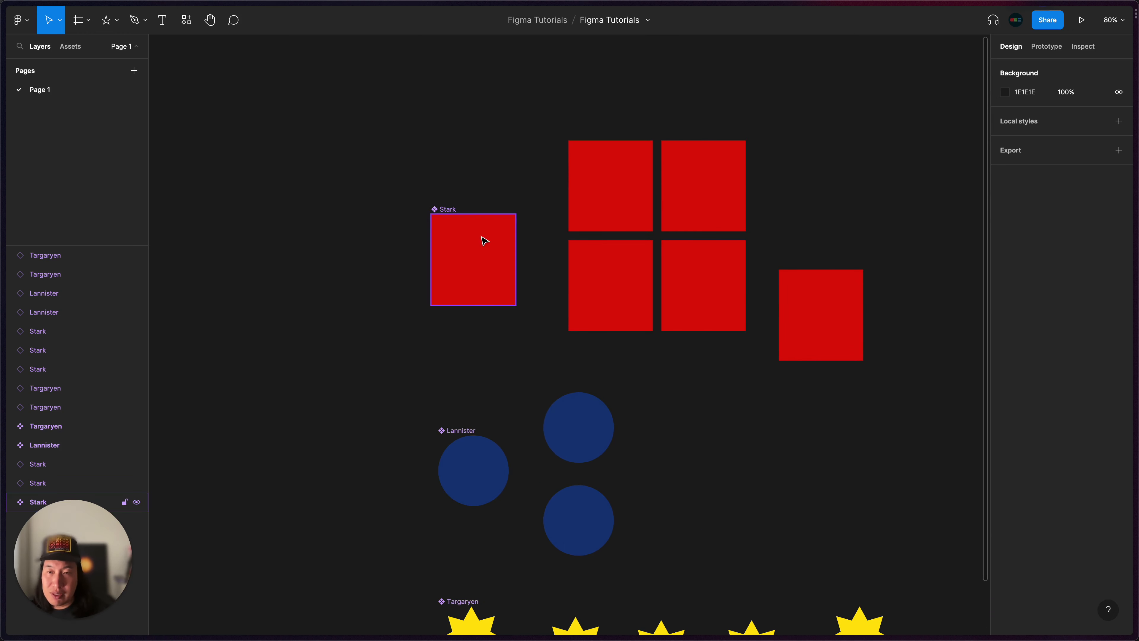
click(466, 237)
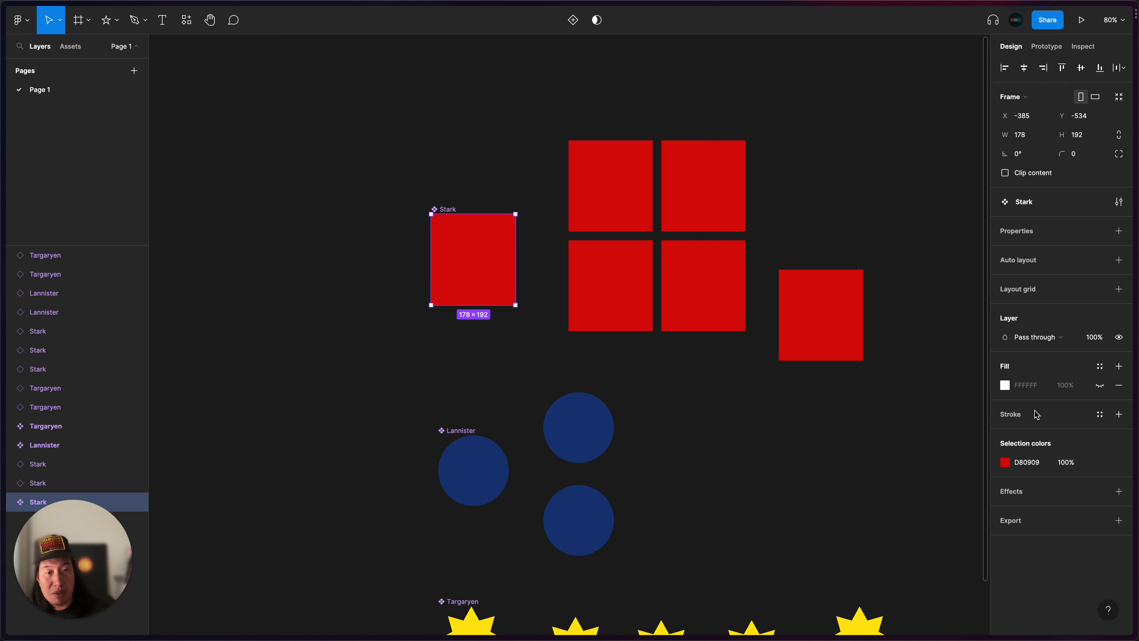
click(1005, 463)
drag(988, 410, 967, 433)
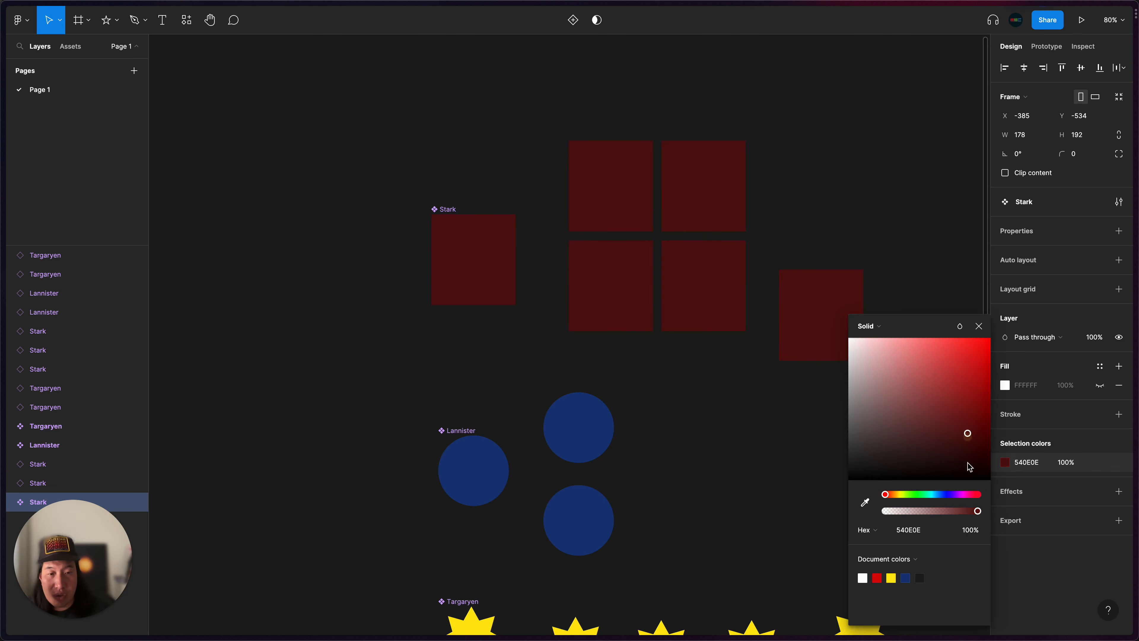
drag(979, 496, 912, 493)
mouse_move(969, 433)
mouse_down()
mouse_move(976, 415)
mouse_move(979, 431)
mouse_up()
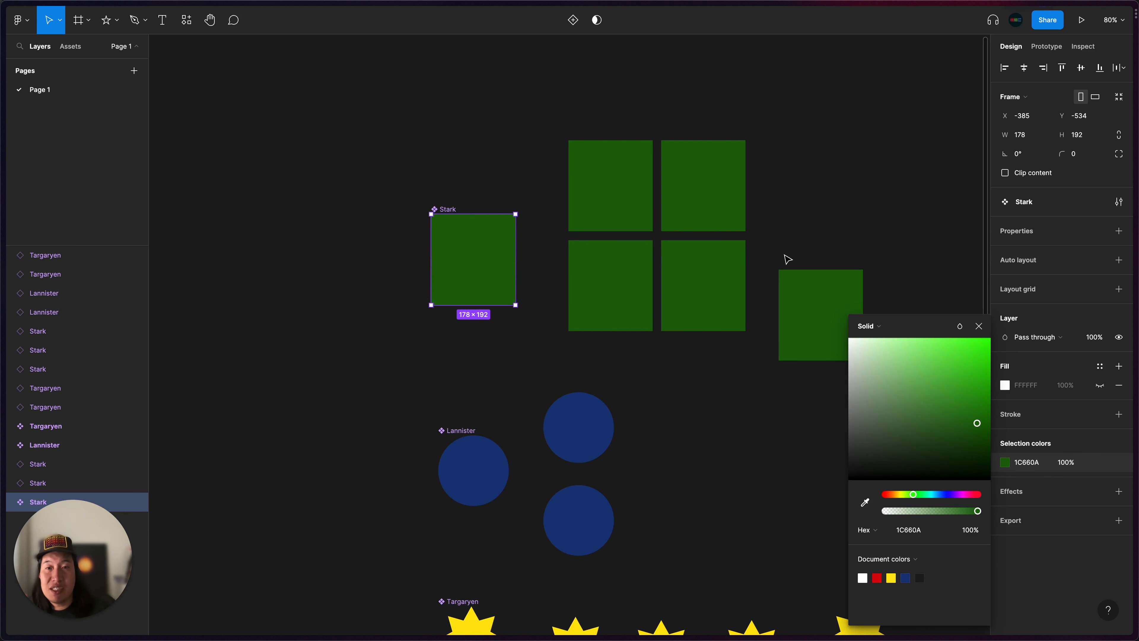
click(978, 326)
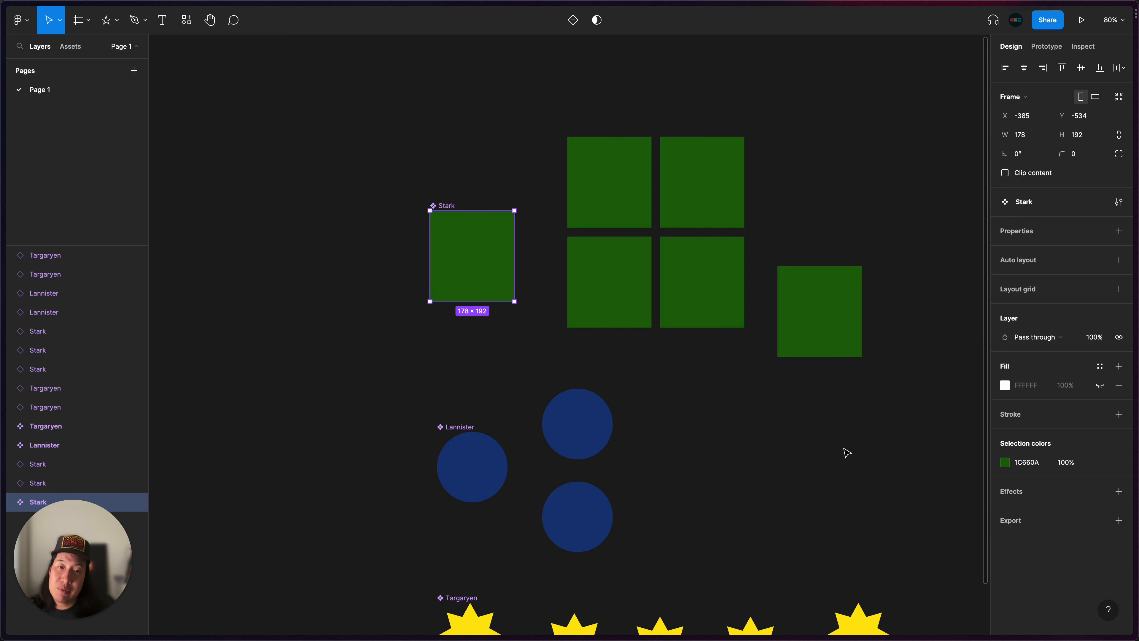
Move the outlying Stark instance into the grid's upper row at X 297, Y -690 and the main Stark component up to Y -630
scroll(737, 303, down, 3)
click(693, 251)
click(814, 262)
click(668, 338)
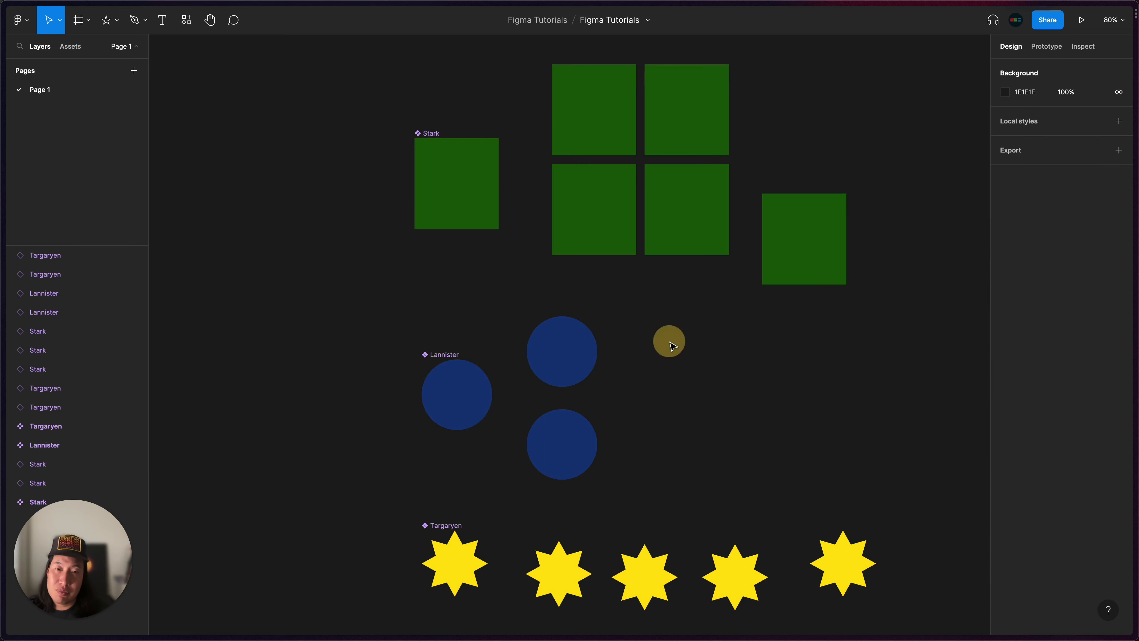
scroll(673, 341, up, 3)
drag(755, 323, 747, 217)
click(782, 363)
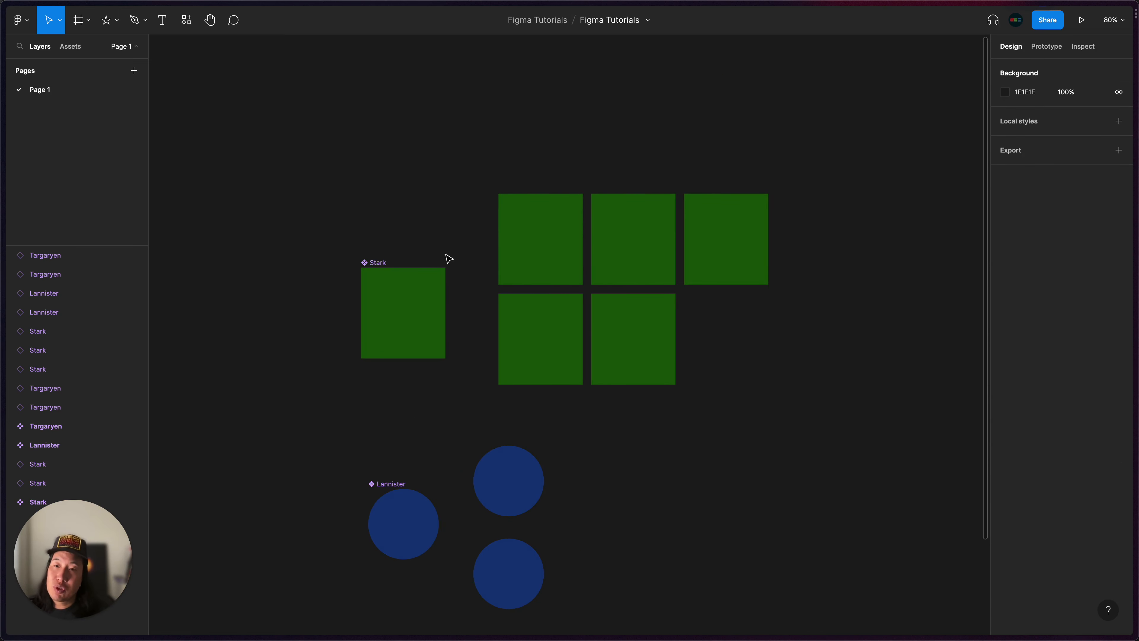
drag(375, 262, 379, 219)
click(730, 351)
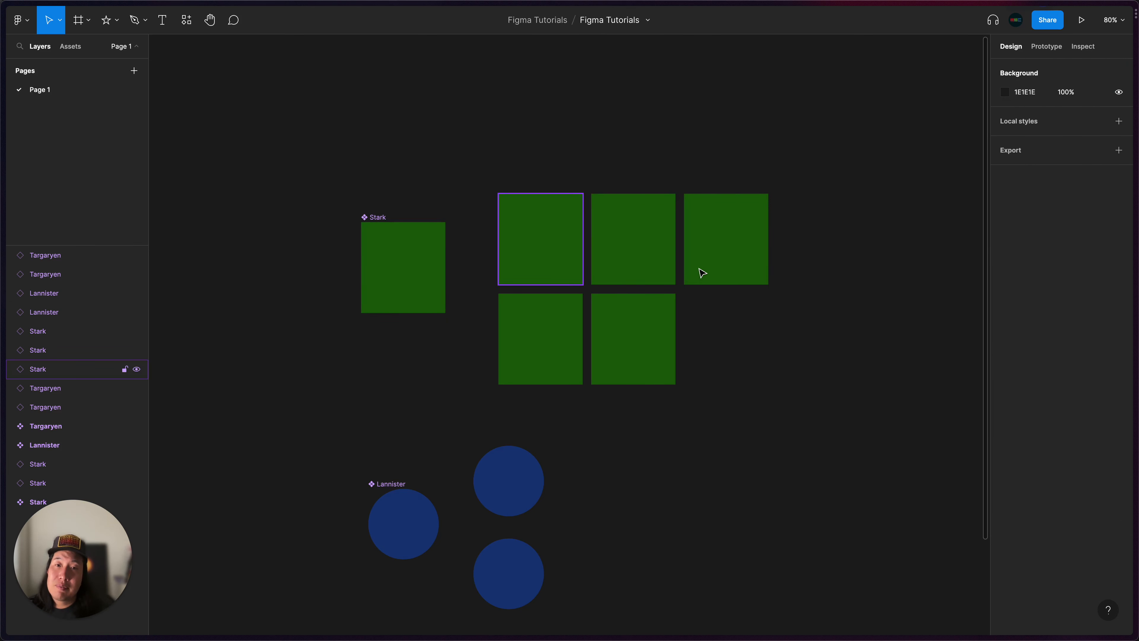
Check which layer entries belong to the upper-row Stark instances and to the main Stark component
click(556, 231)
click(650, 234)
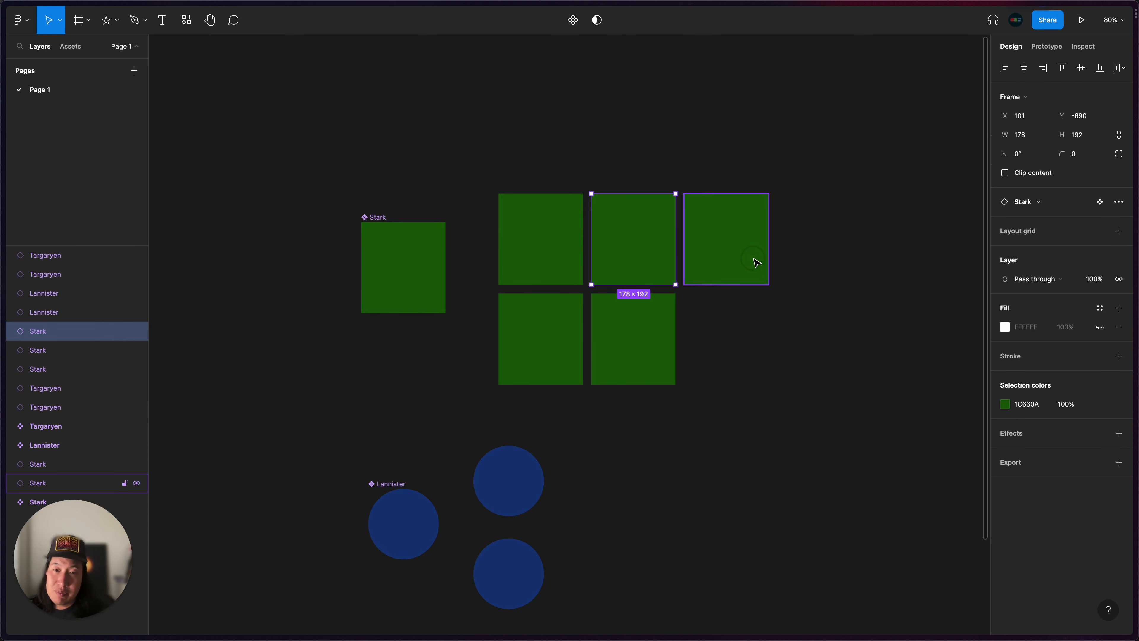
click(752, 257)
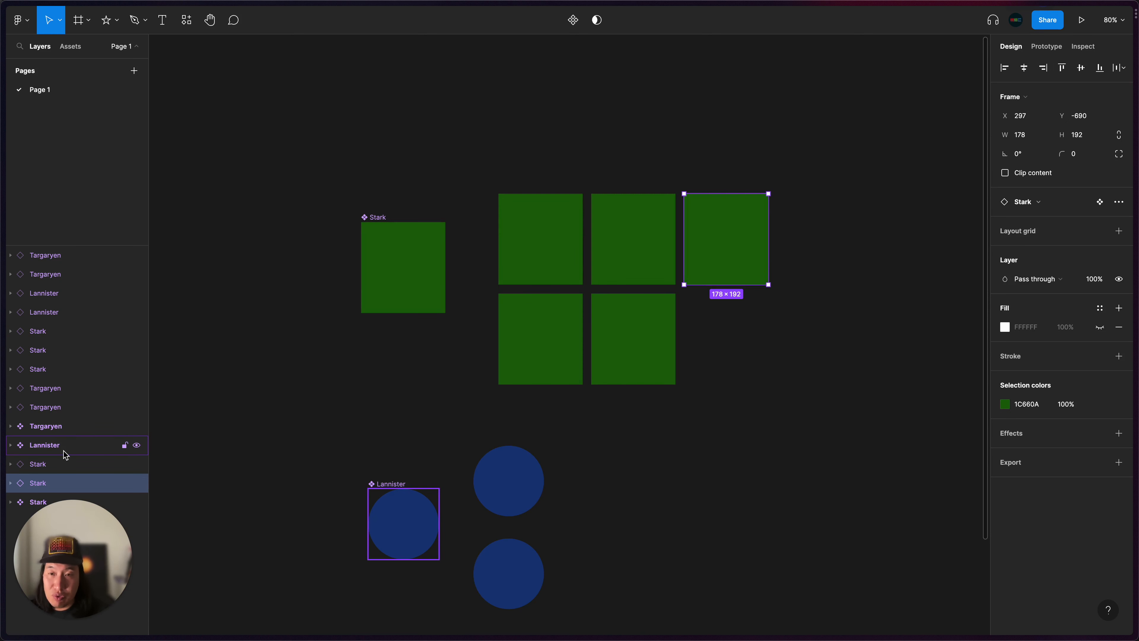
click(377, 218)
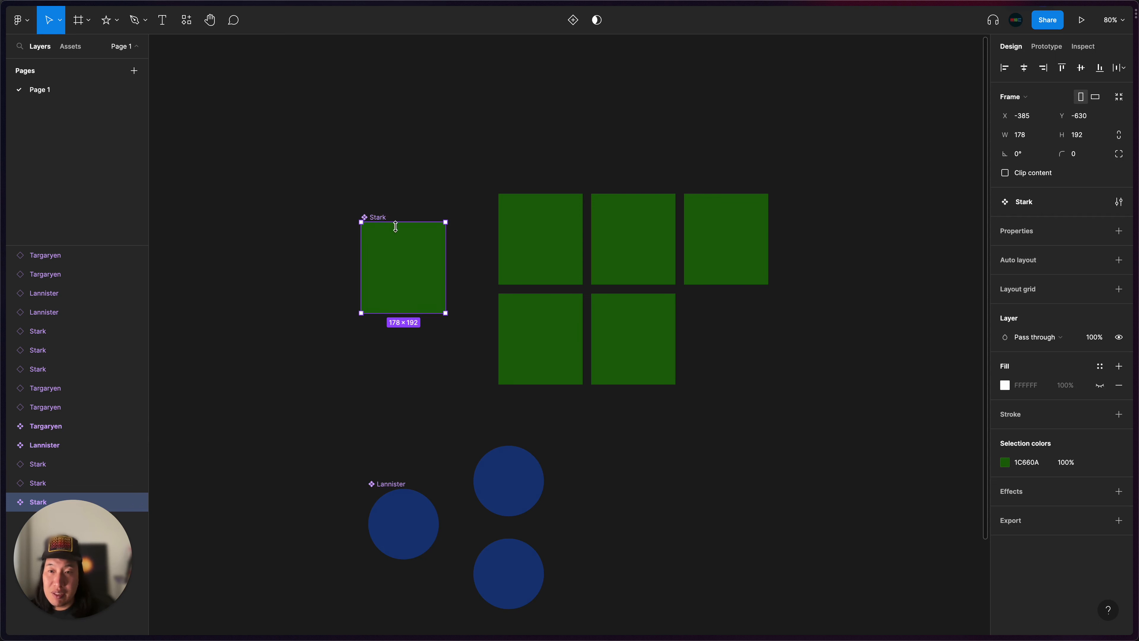
click(603, 224)
Rename the first Stark instance in the grid's upper row to Eddard
click(539, 219)
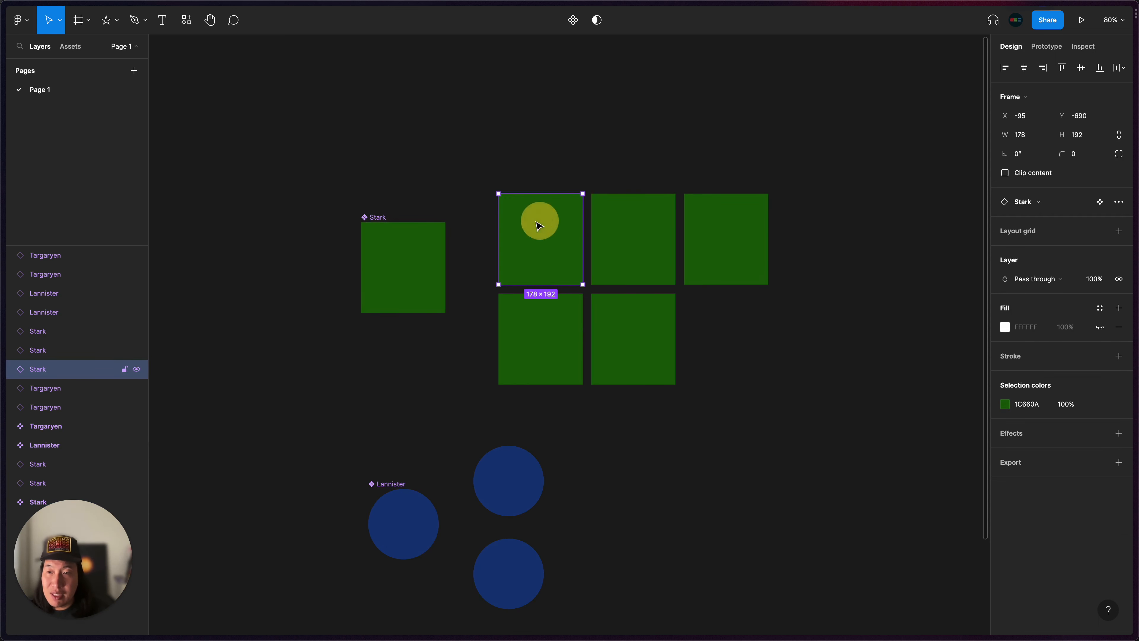
double_click(43, 369)
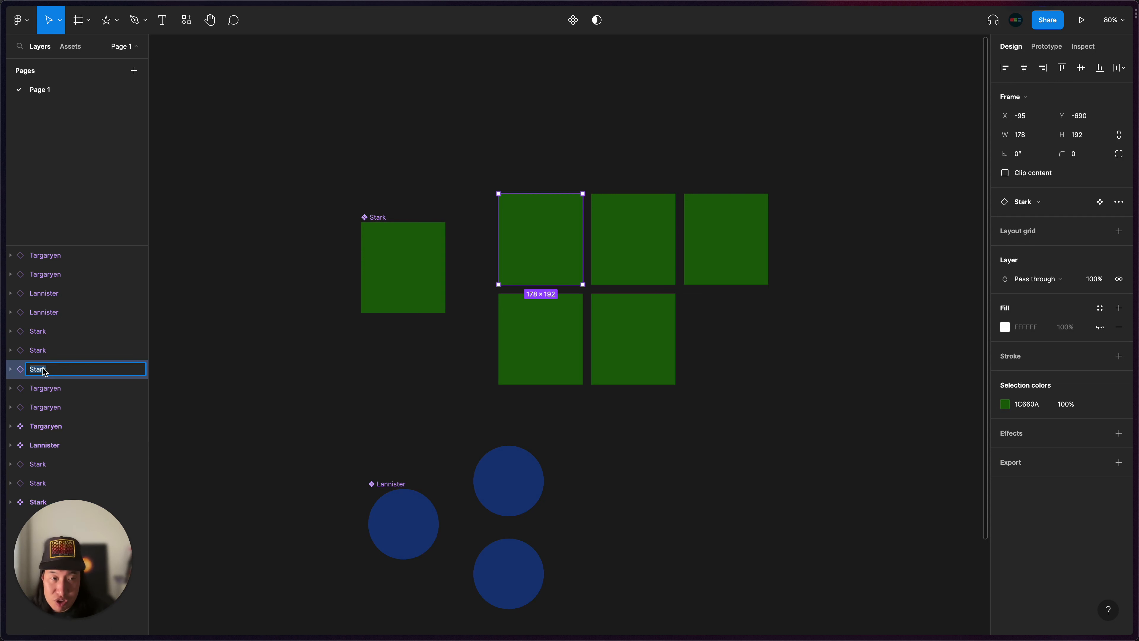
text(Edd)
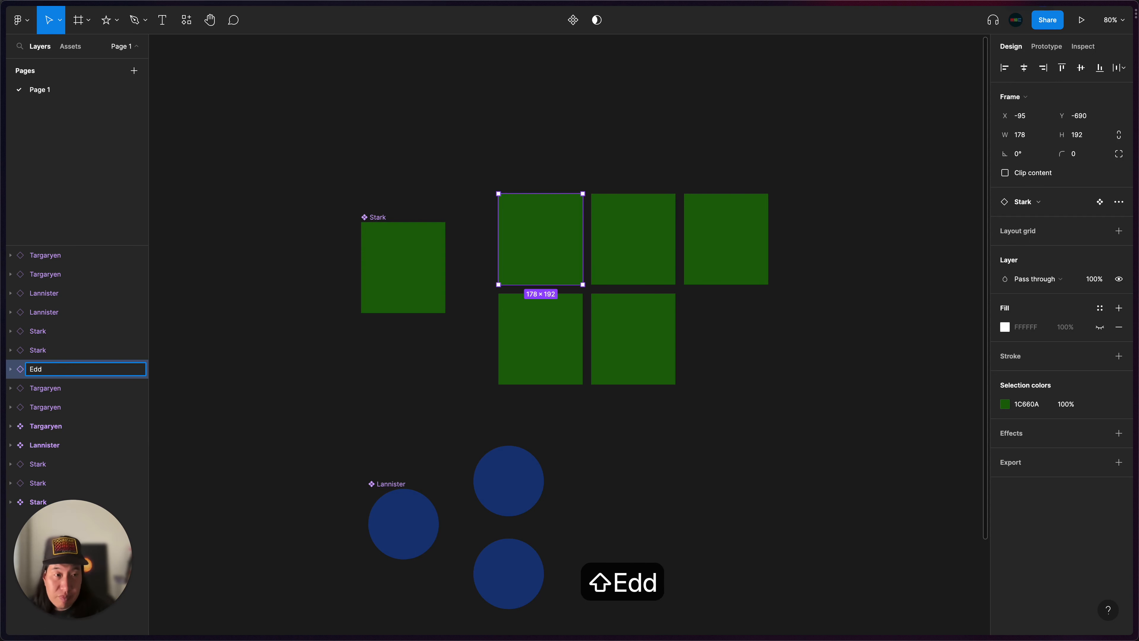
text(aed)
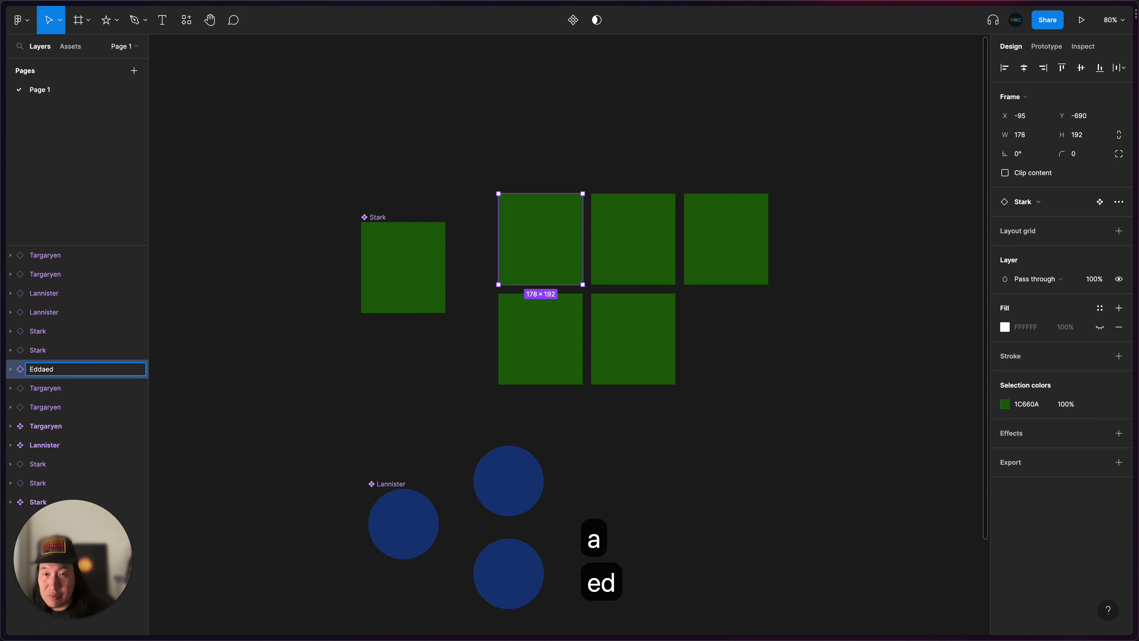
key(Return)
mouse_move(3, 372)
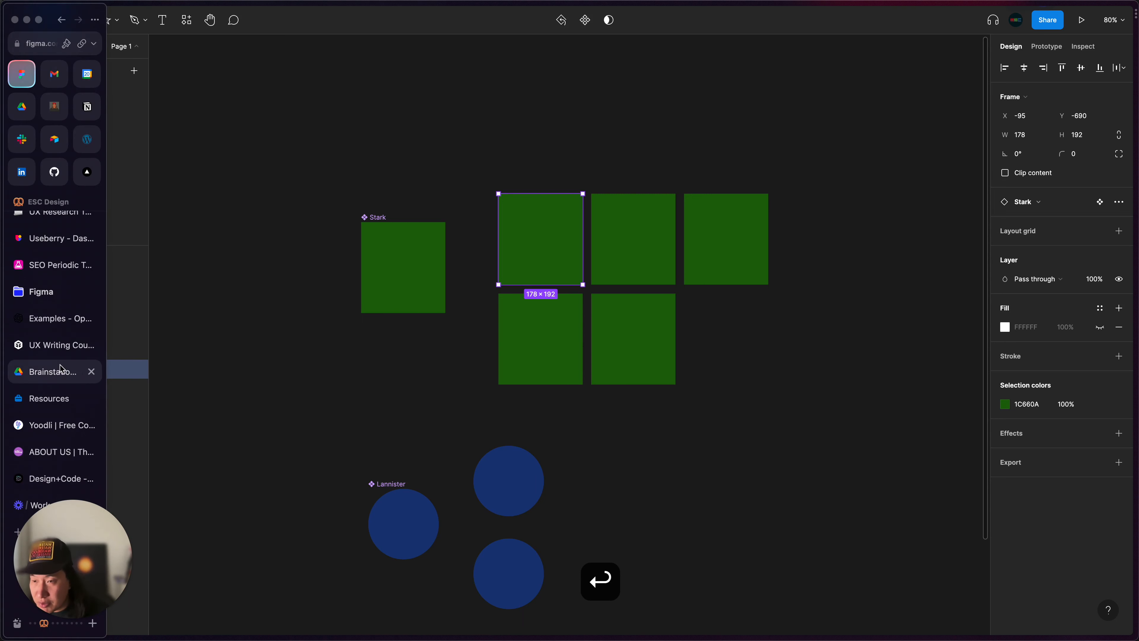
click(140, 363)
click(62, 364)
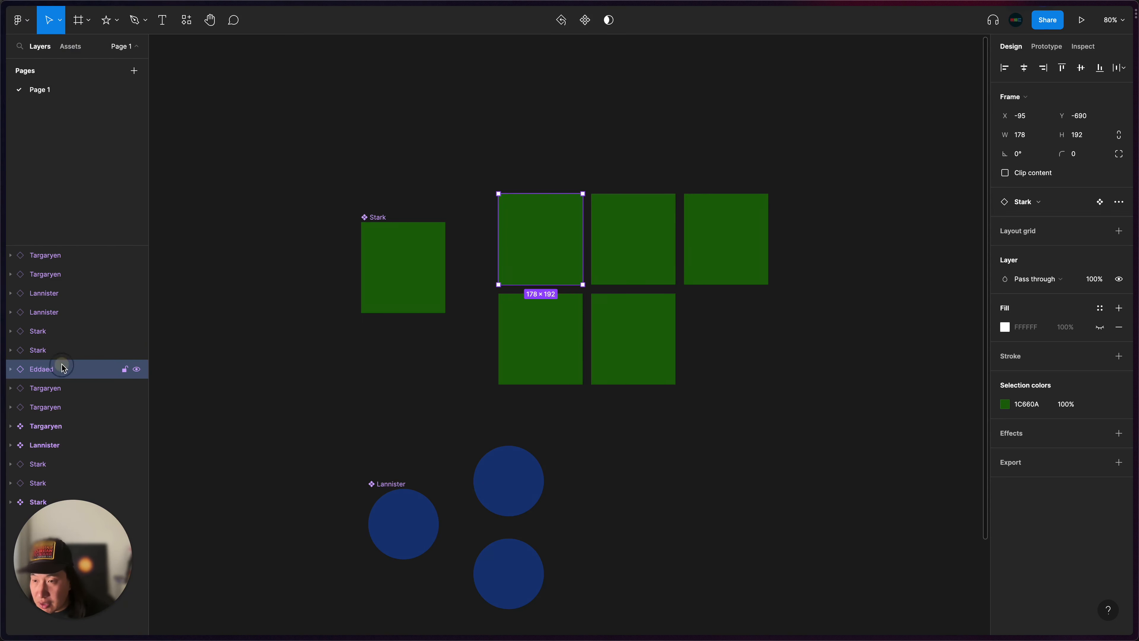
double_click(63, 367)
click(48, 368)
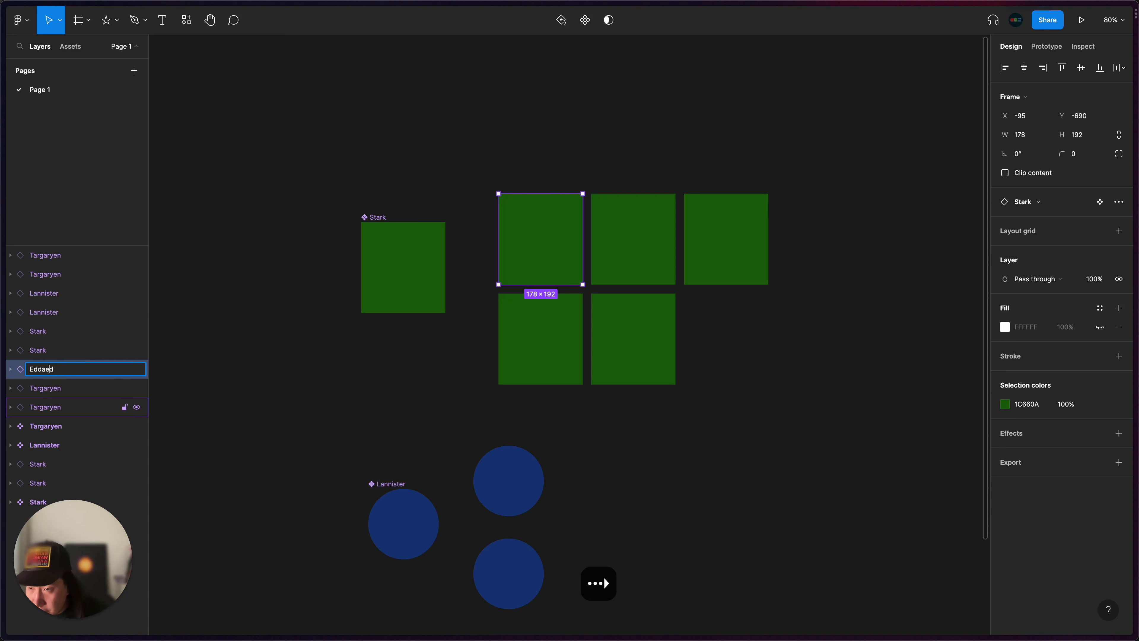
key(BackSpace)
text(r)
key(Return)
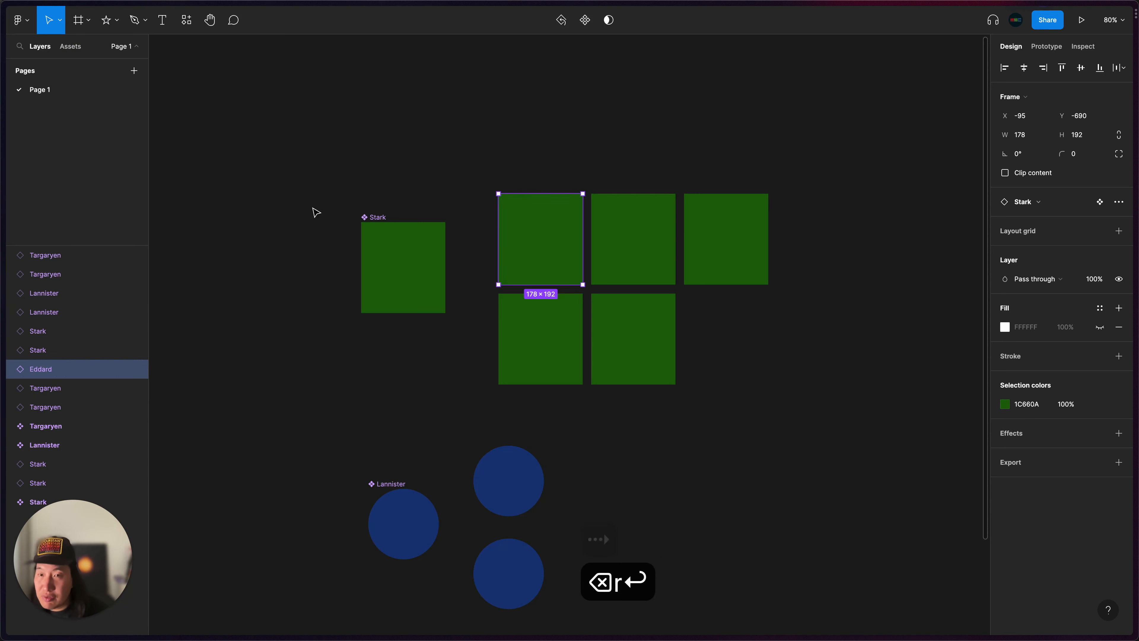
Rename the middle Stark instance in the grid's upper row to Catelyn
click(603, 241)
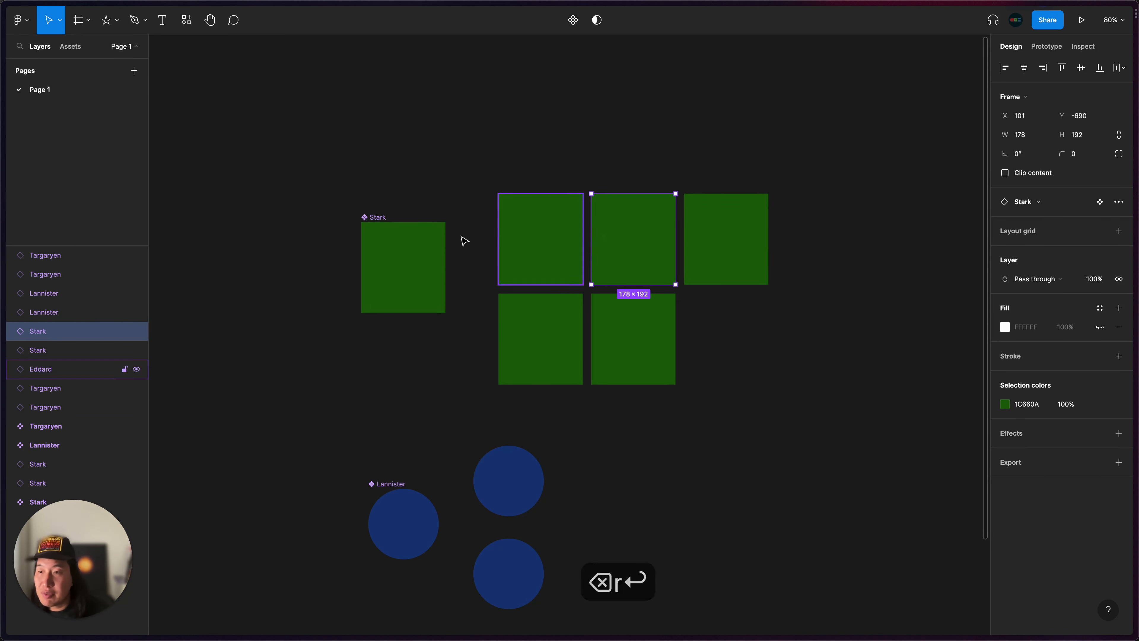
double_click(57, 331)
text(Cate)
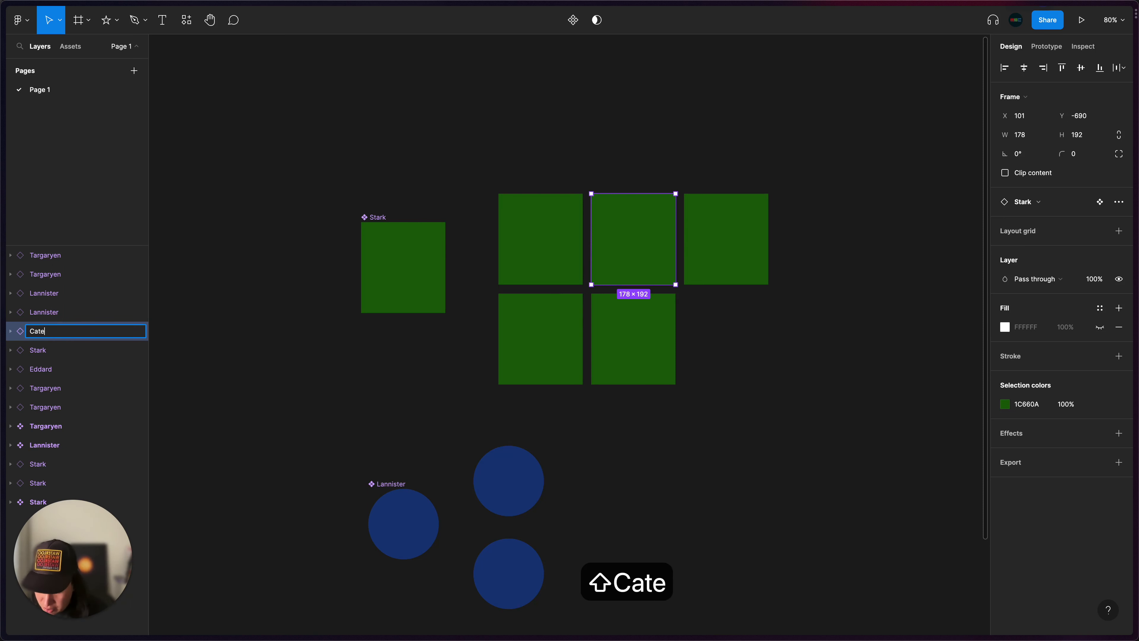
text(lyn)
key(Return)
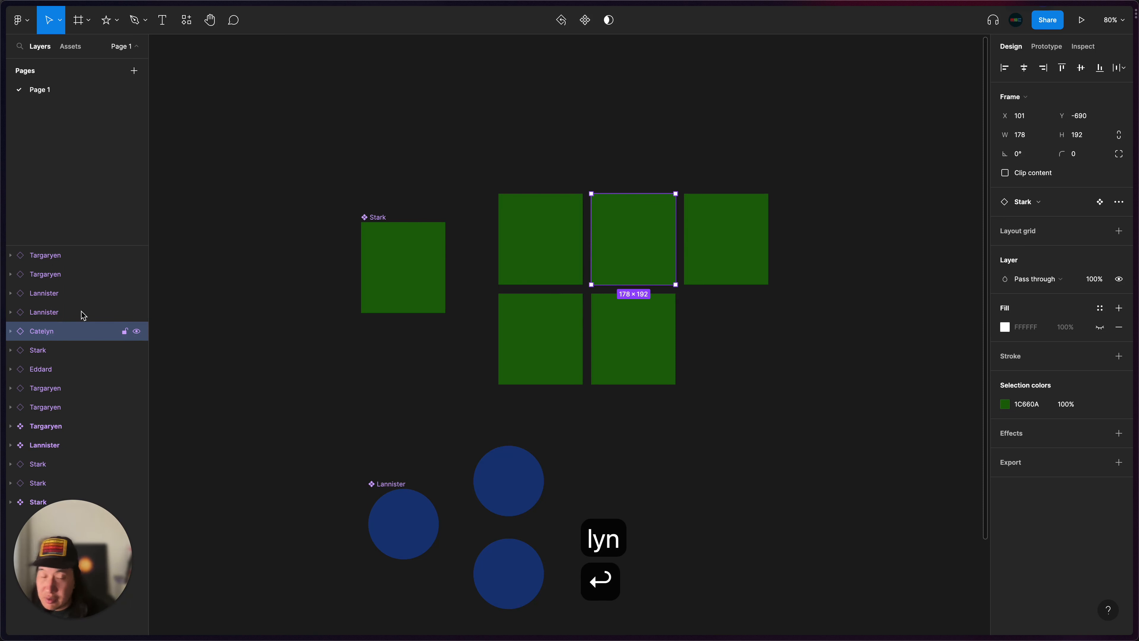
Rename the last Stark instance in the grid's upper row to Robb
click(723, 253)
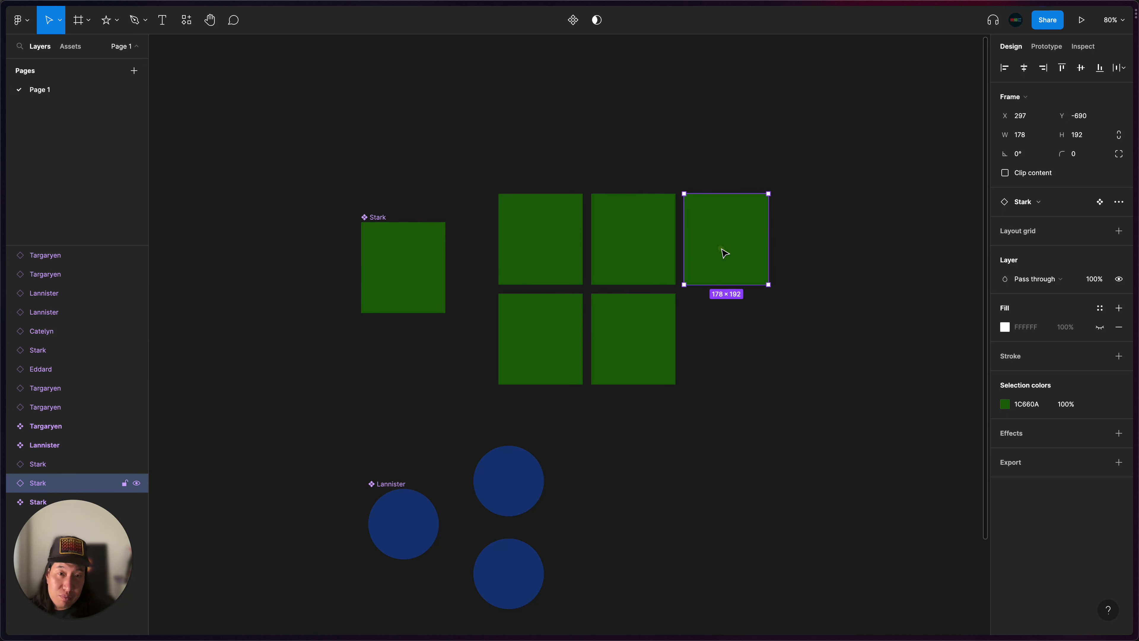
double_click(62, 483)
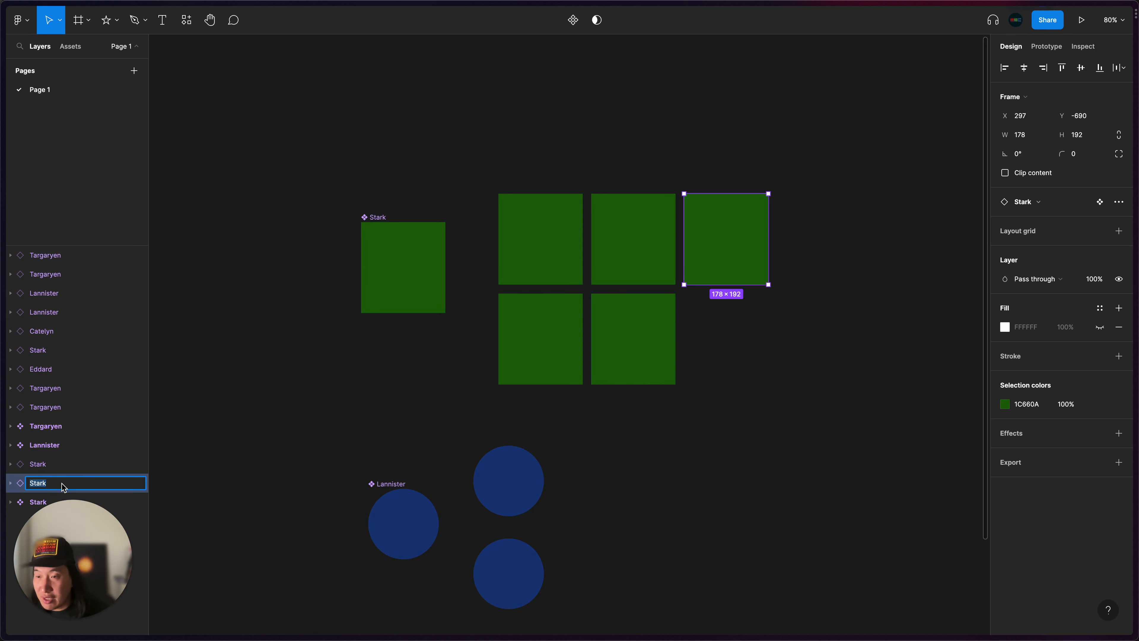
text(R)
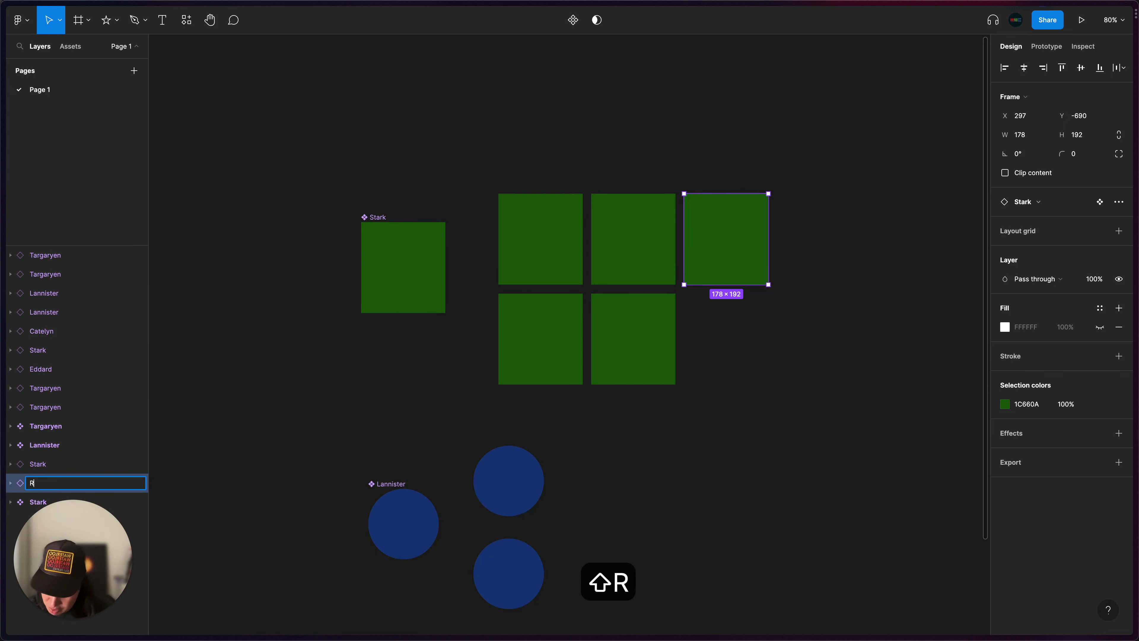
text(obb)
key(Return)
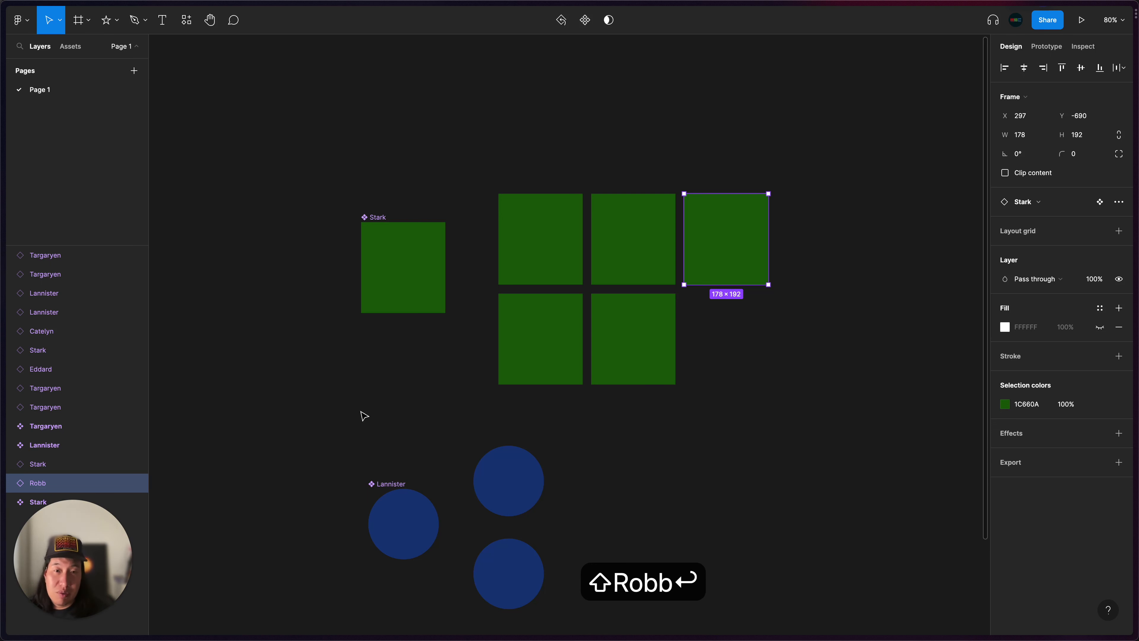
Rename the first Stark instance in the grid's lower row to Sansa
click(538, 368)
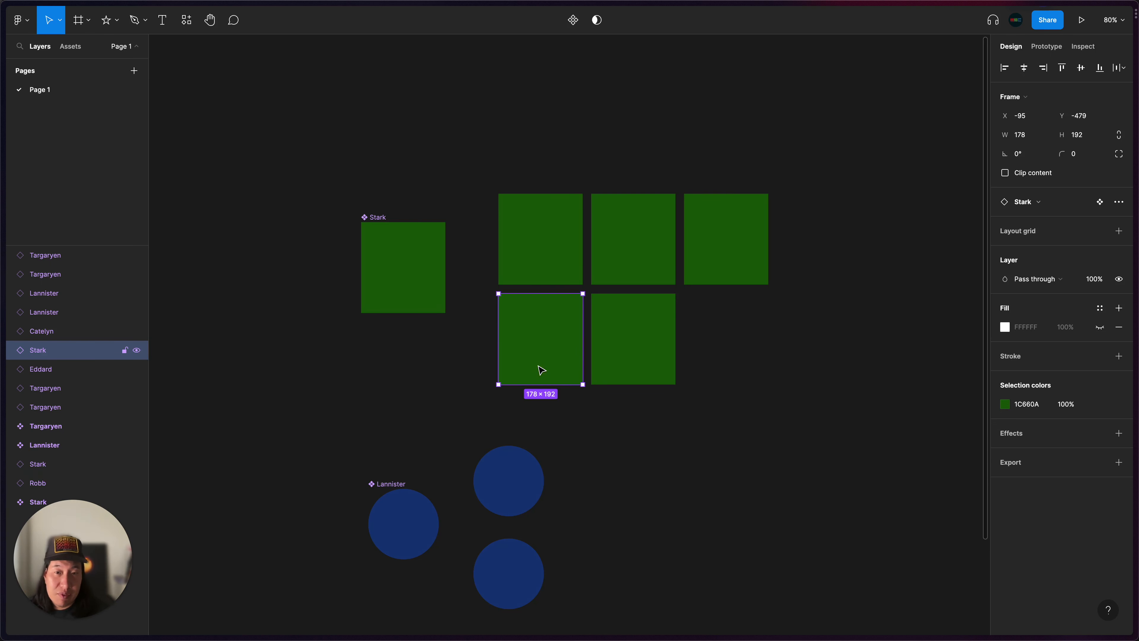
double_click(54, 351)
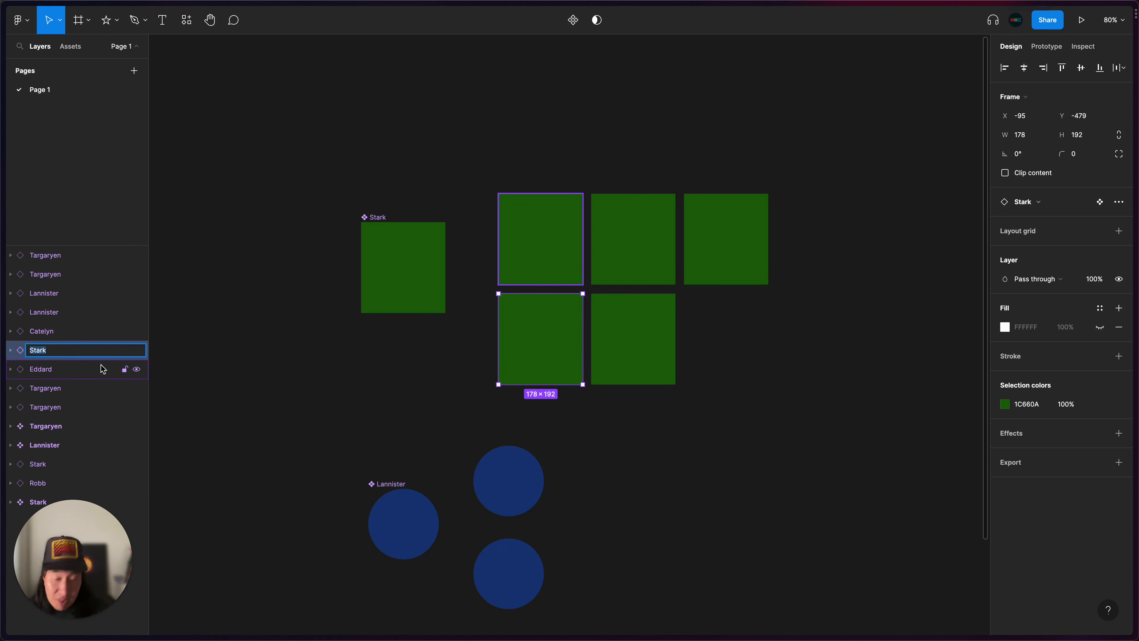
text(Sansa)
key(Return)
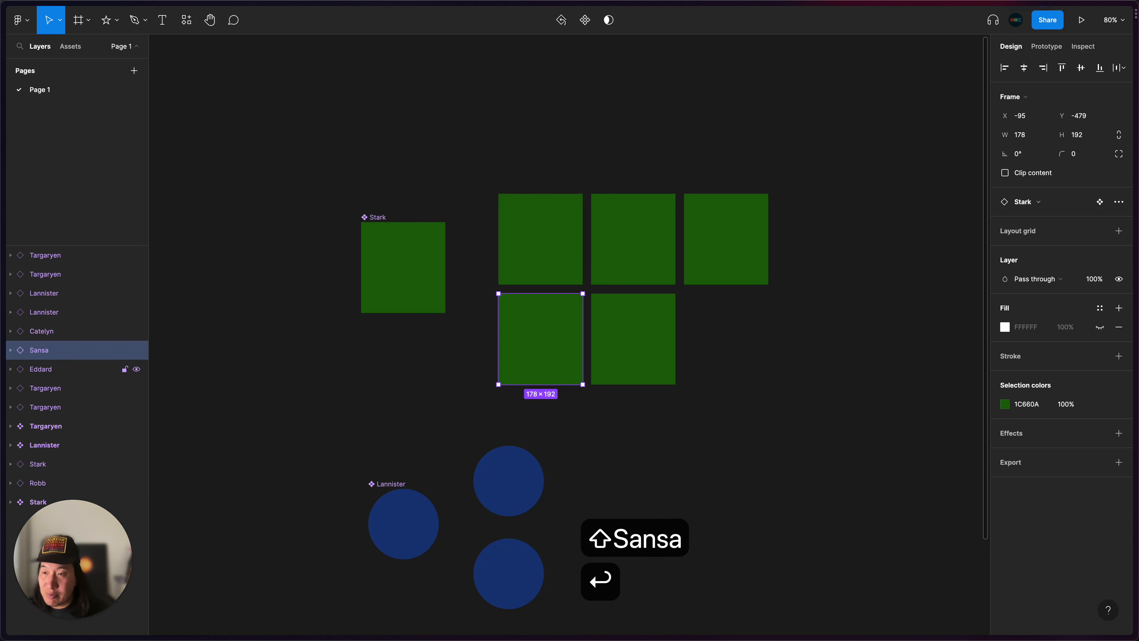
Rename the second Stark instance in the grid's lower row to Arya
click(647, 338)
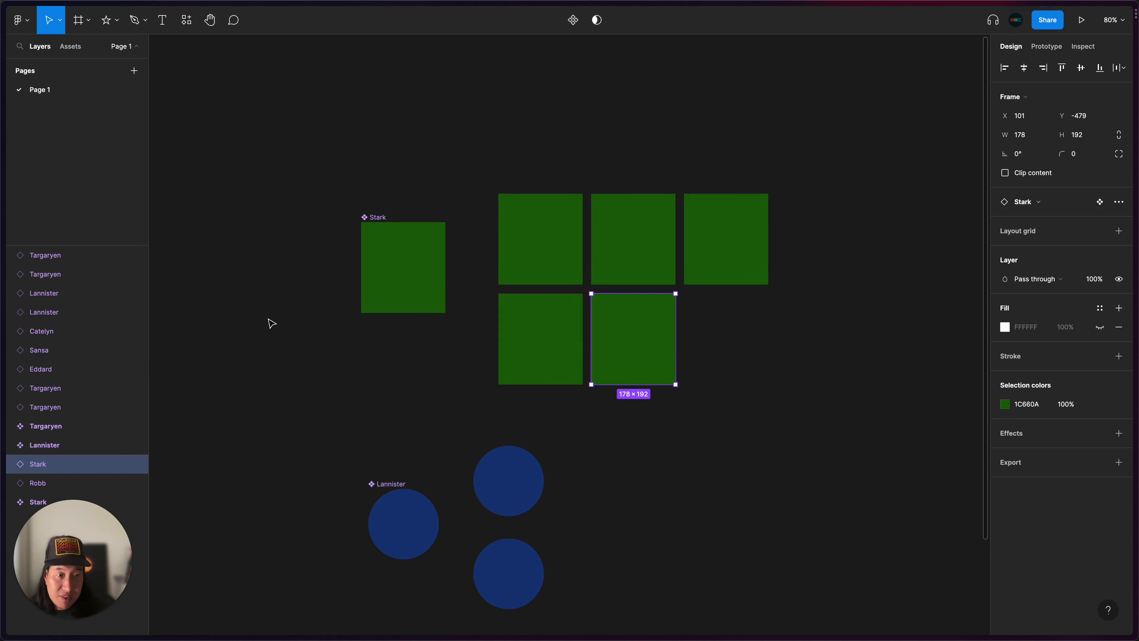
double_click(39, 464)
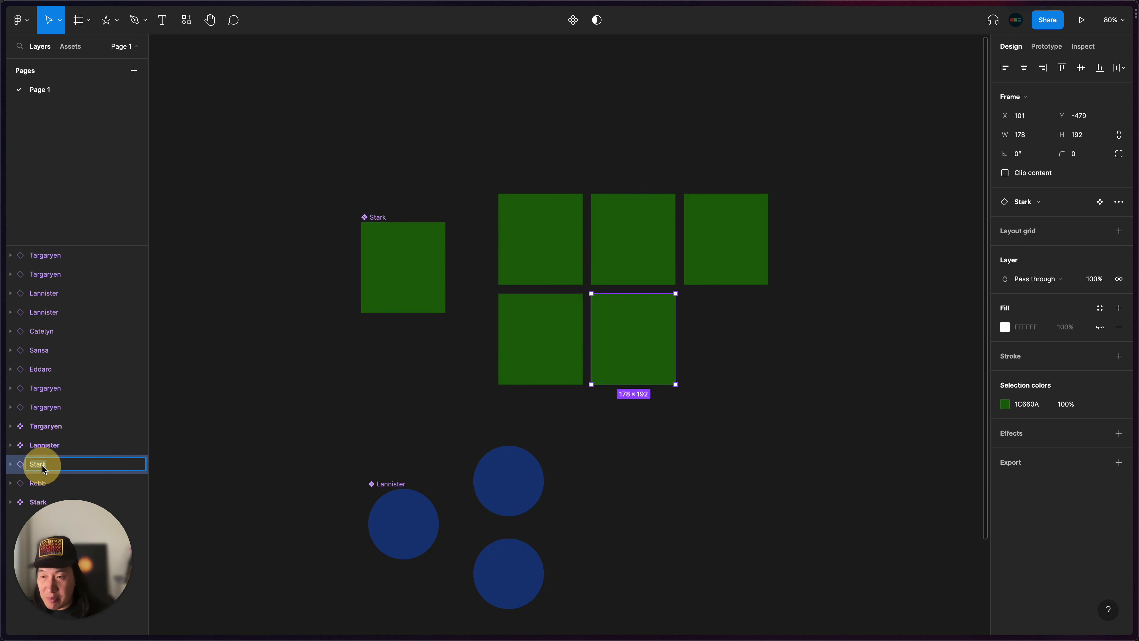
text(Arya)
key(Return)
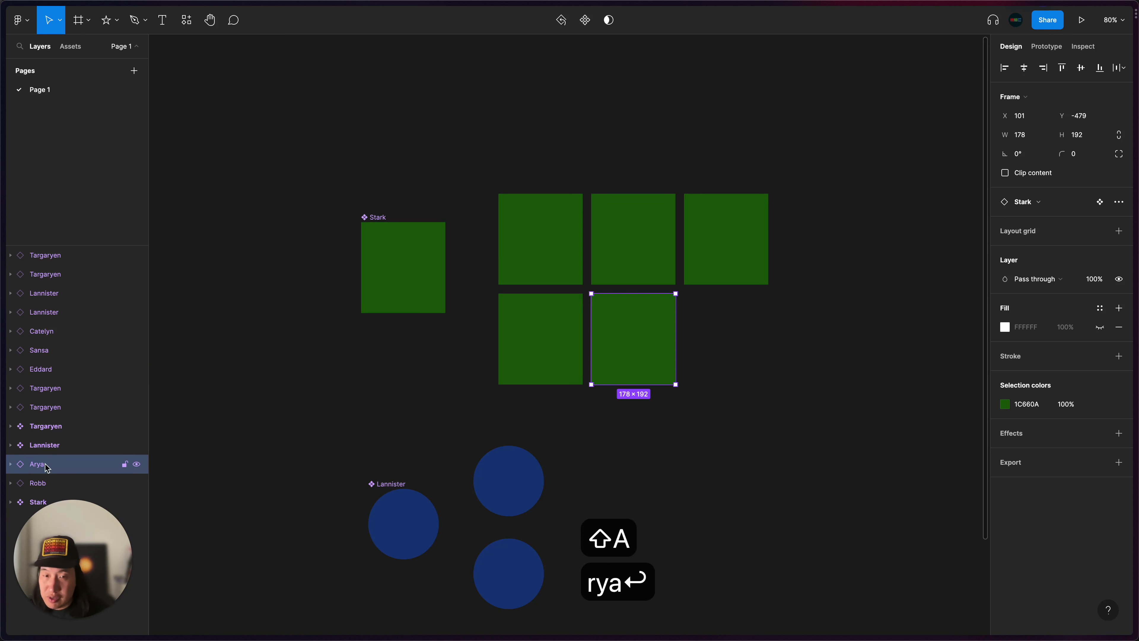
Check the layer names of the renamed green instances against the name of their main Stark component
click(508, 368)
click(593, 358)
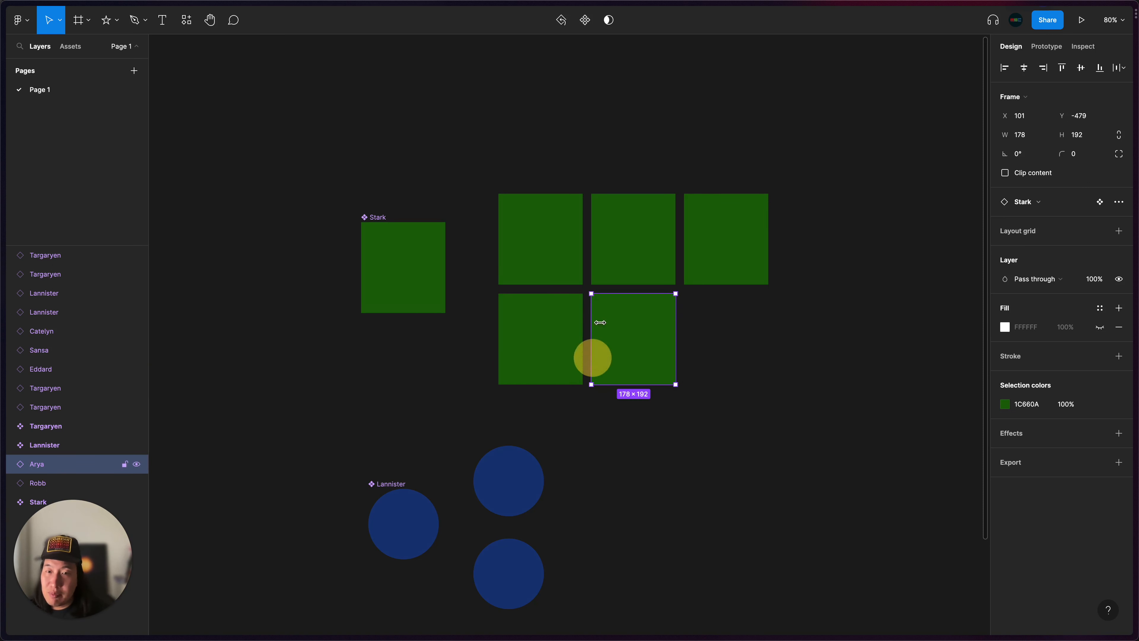
click(615, 251)
click(568, 256)
click(739, 253)
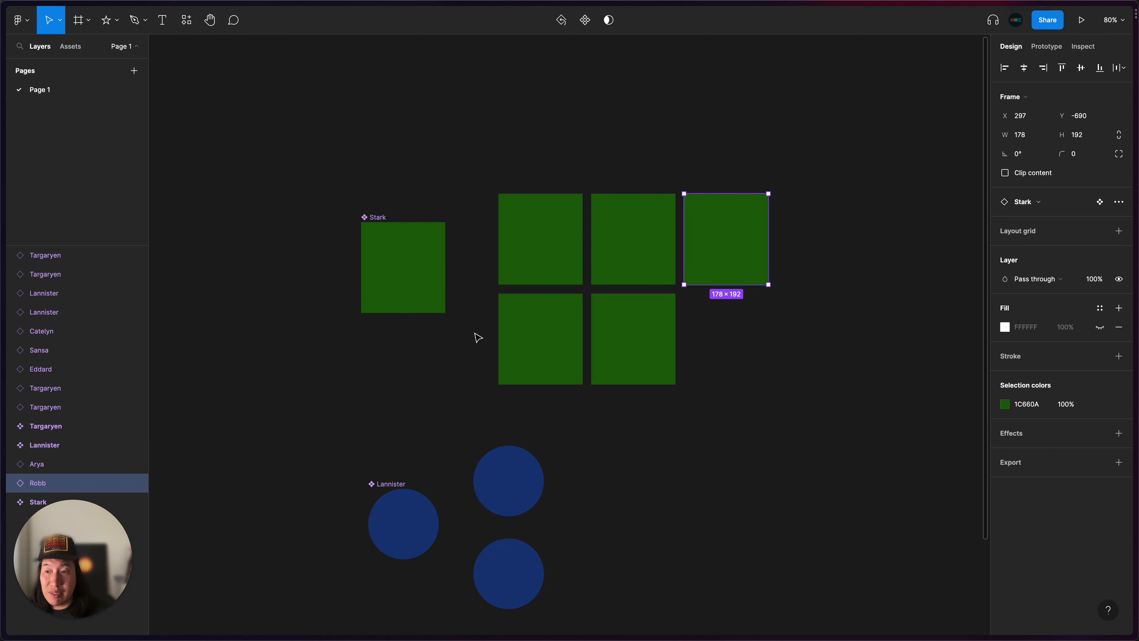
click(378, 216)
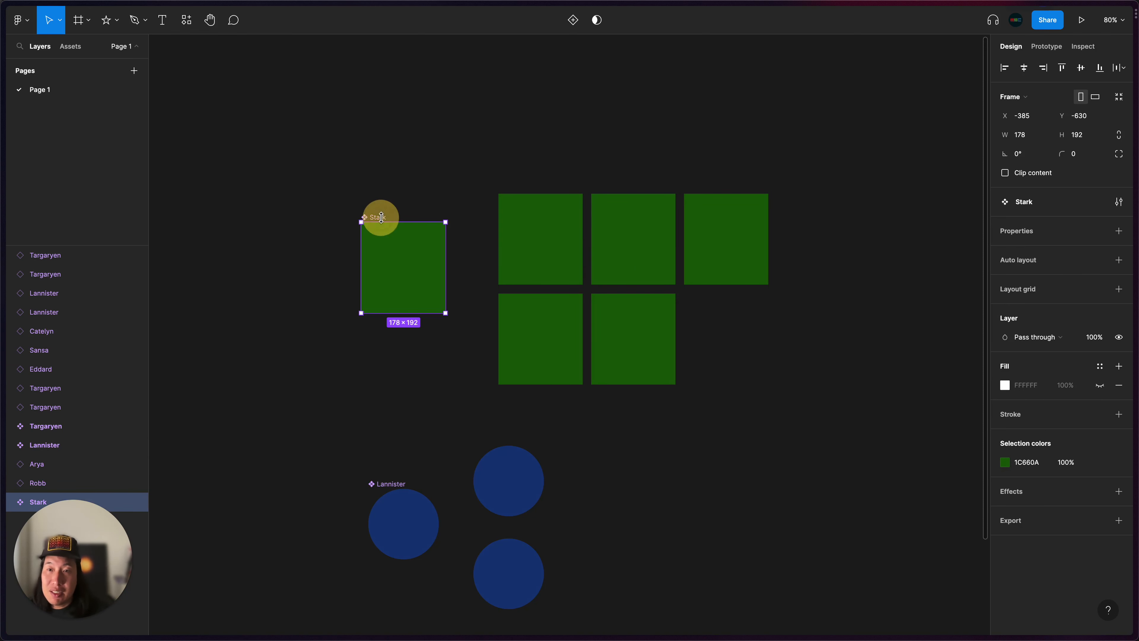
double_click(374, 217)
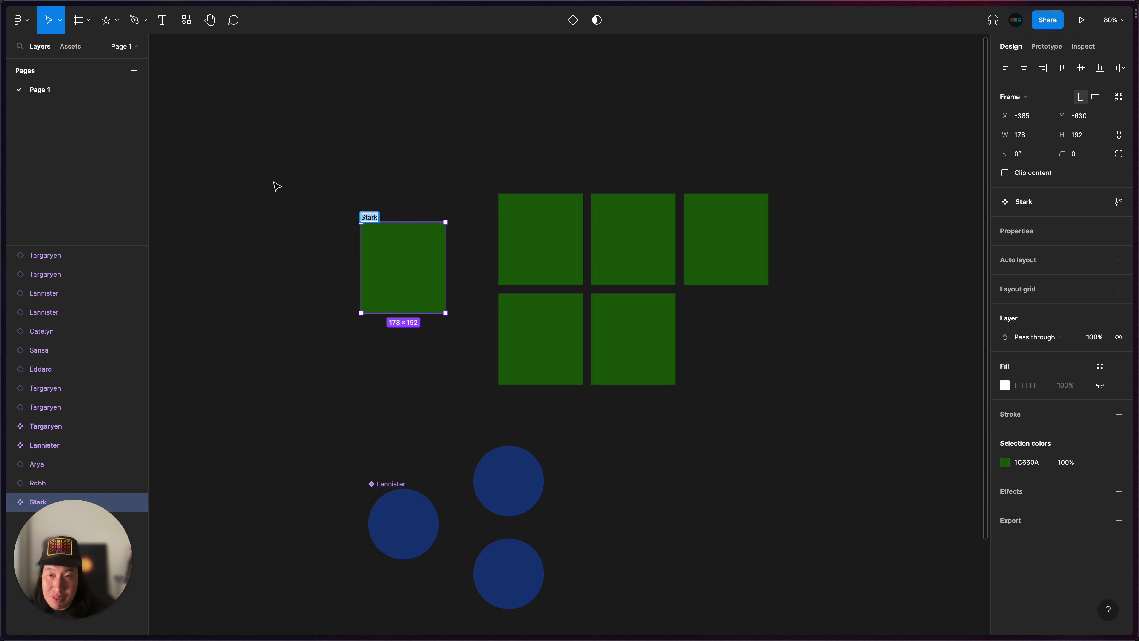
Review the file's local components and select the green instances and the two Lannister instances for comparison
click(71, 46)
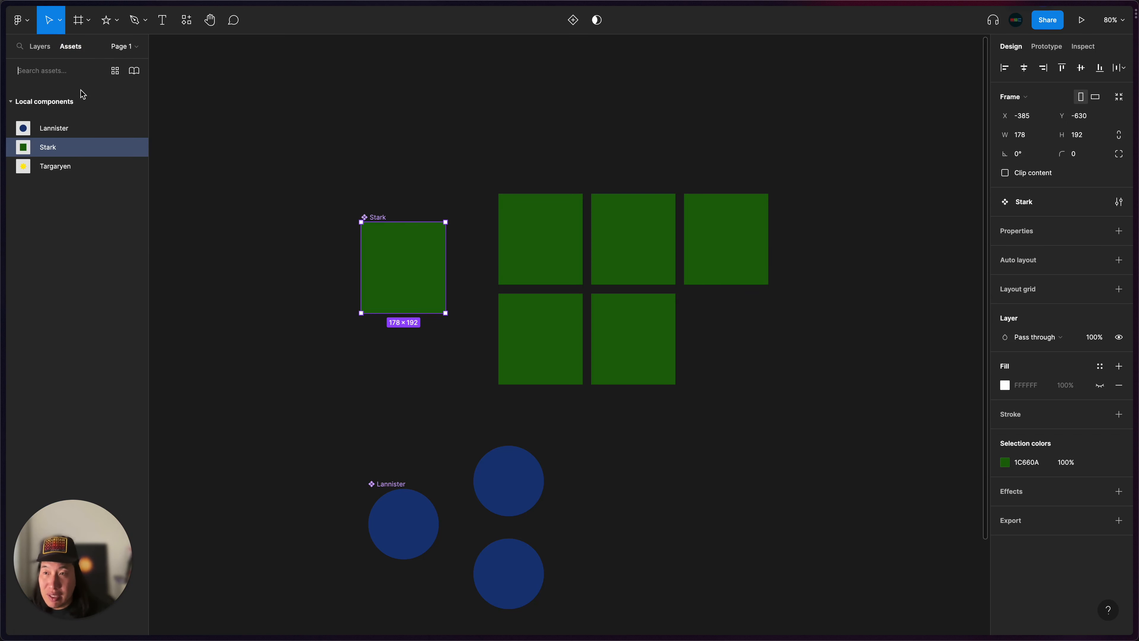
drag(546, 175, 833, 384)
drag(536, 426, 521, 572)
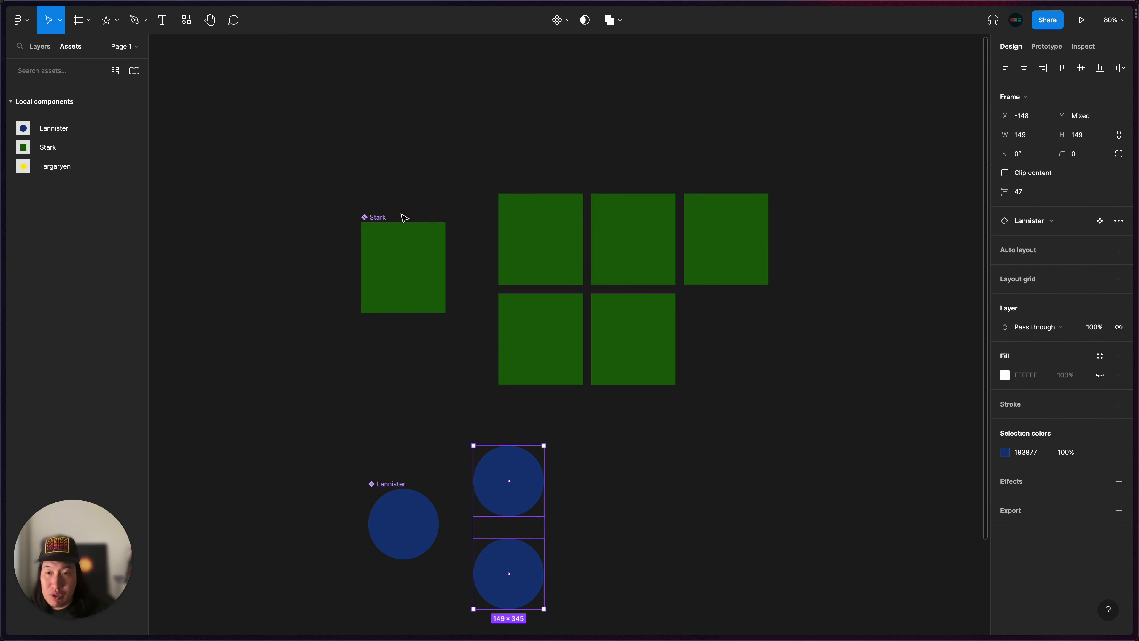
Rename the main Stark component to Silva using its canvas label
click(374, 217)
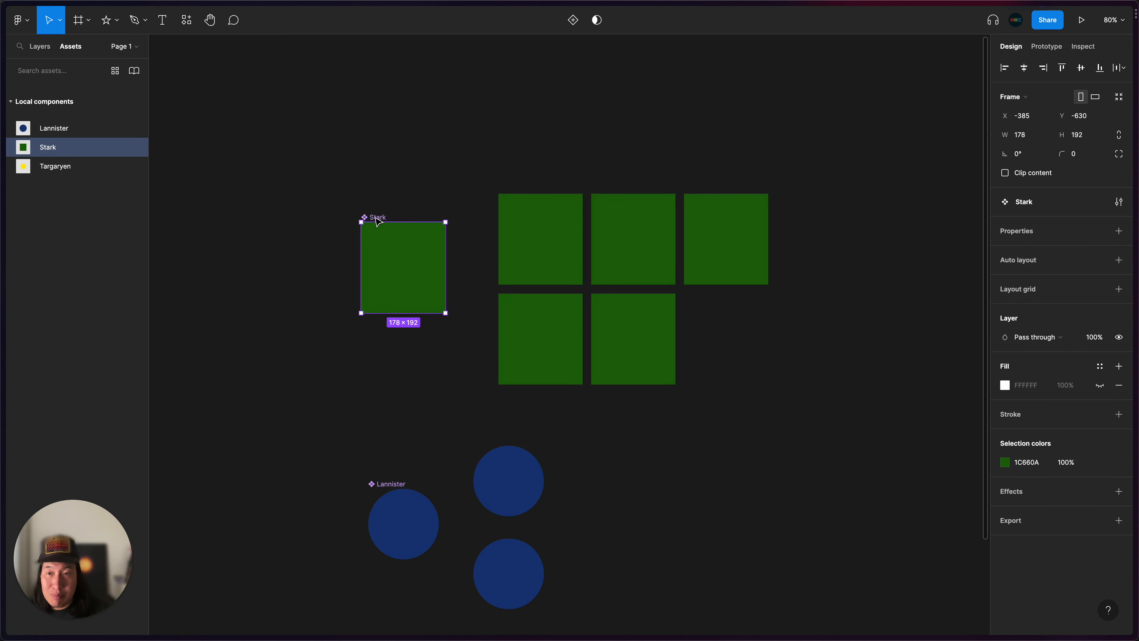
double_click(378, 219)
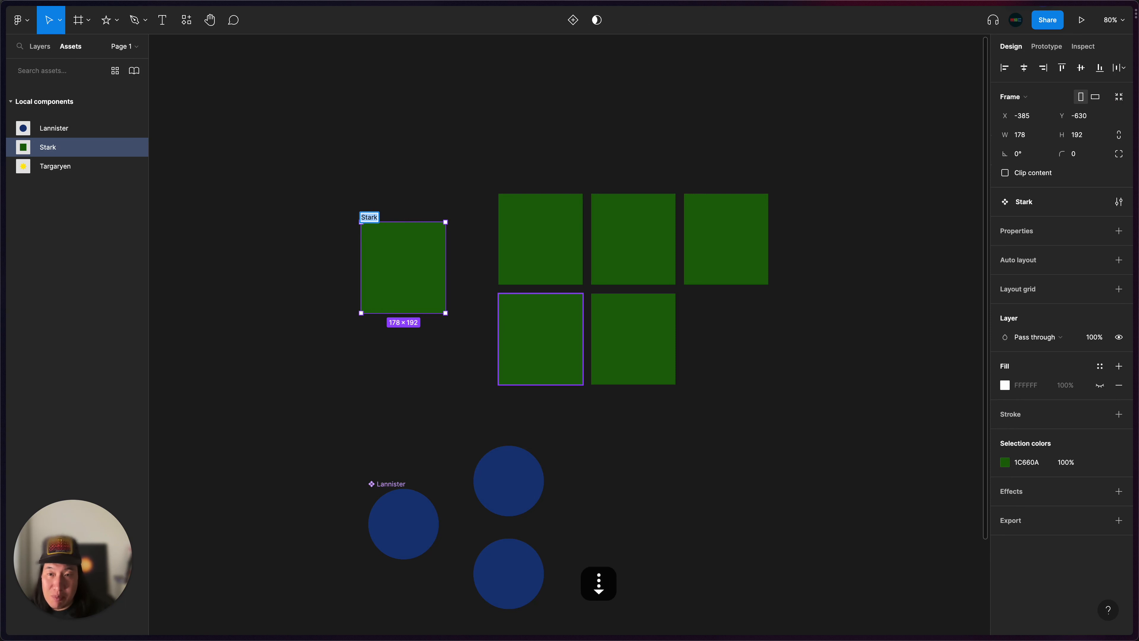
key(Left)
key(Left)
key(Left)
key(Left)
key(Left)
key(shift+Right)
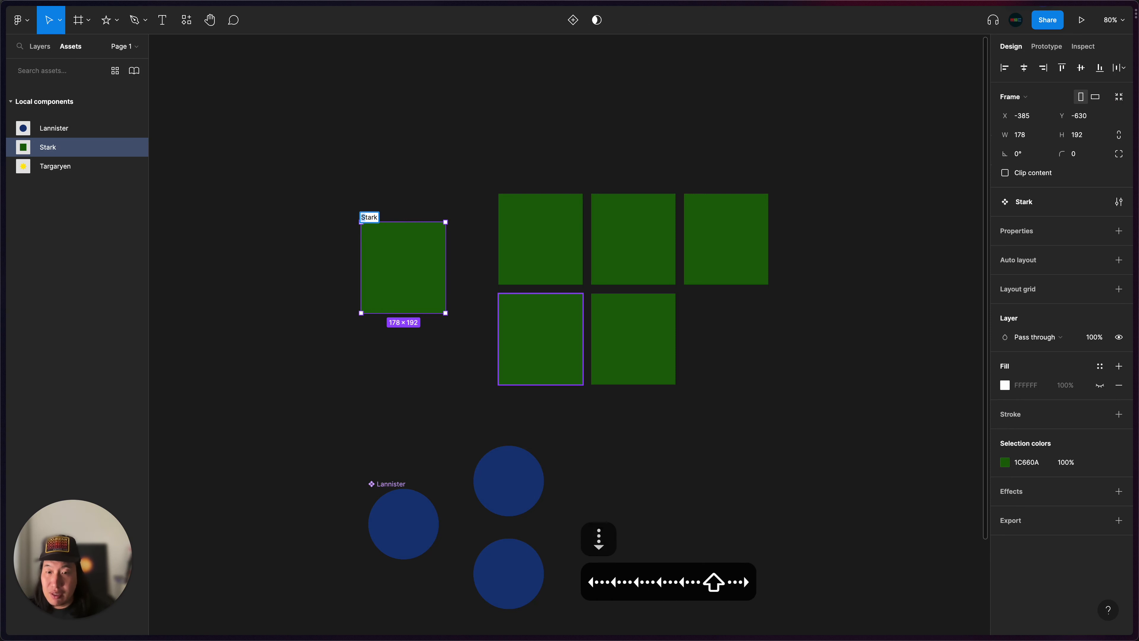
key(super+a)
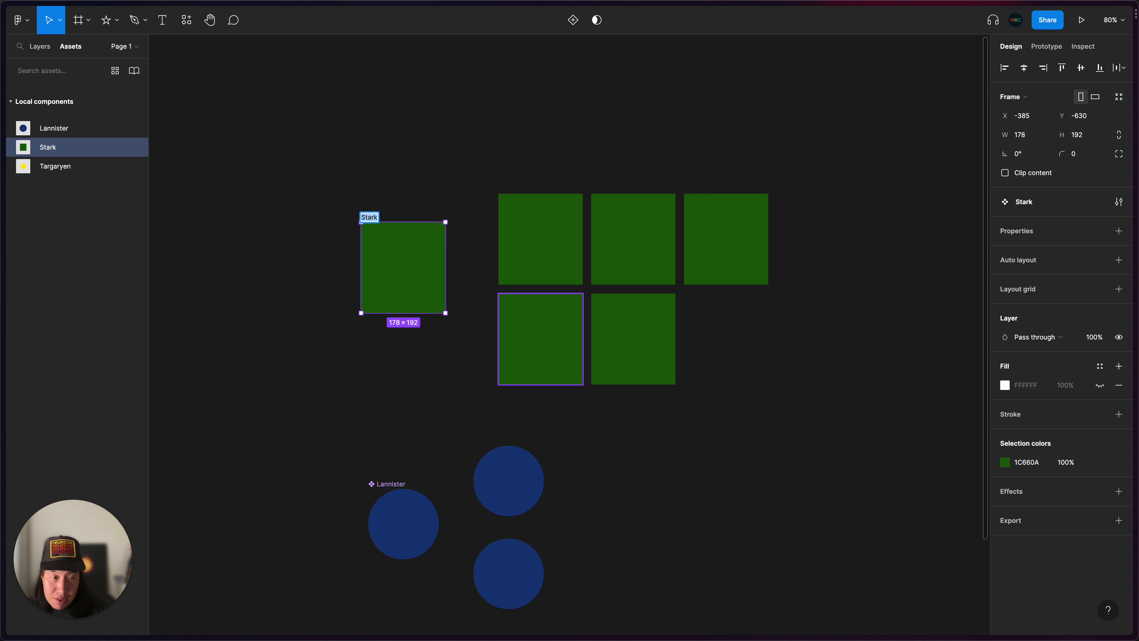
text(Silva)
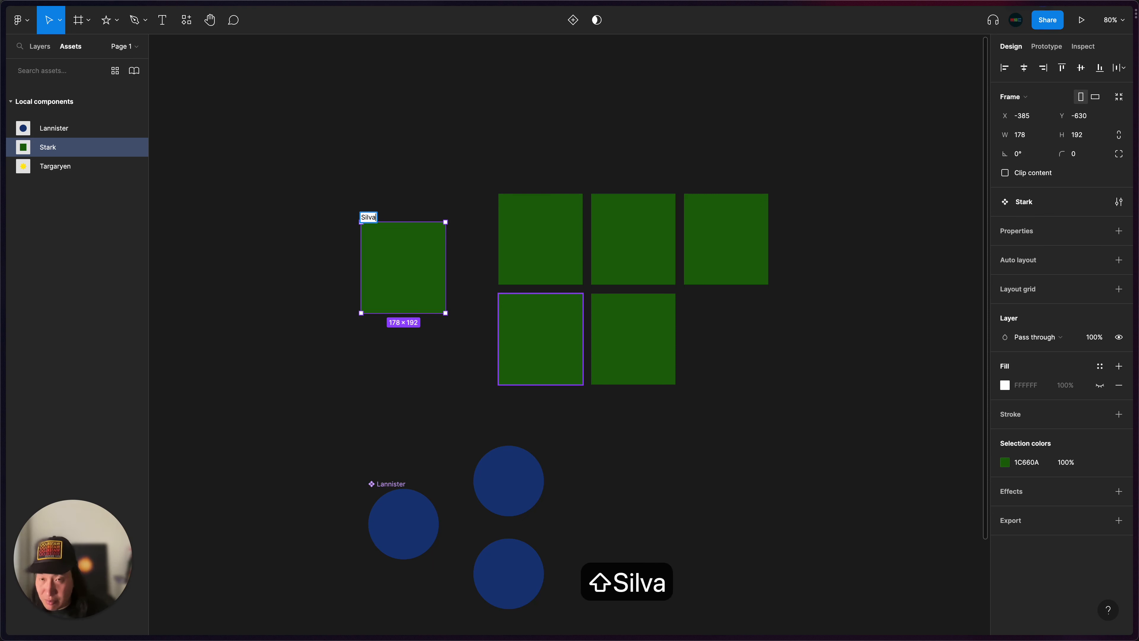
key(Return)
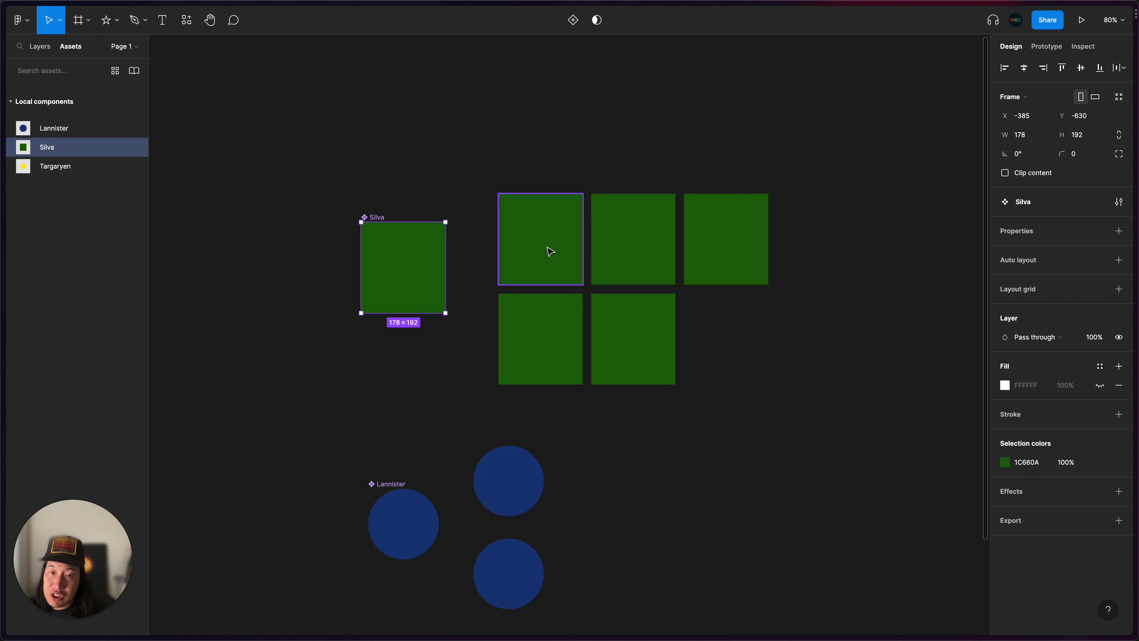
Compare the layer names of the green instances with the renamed main Silva component
click(37, 45)
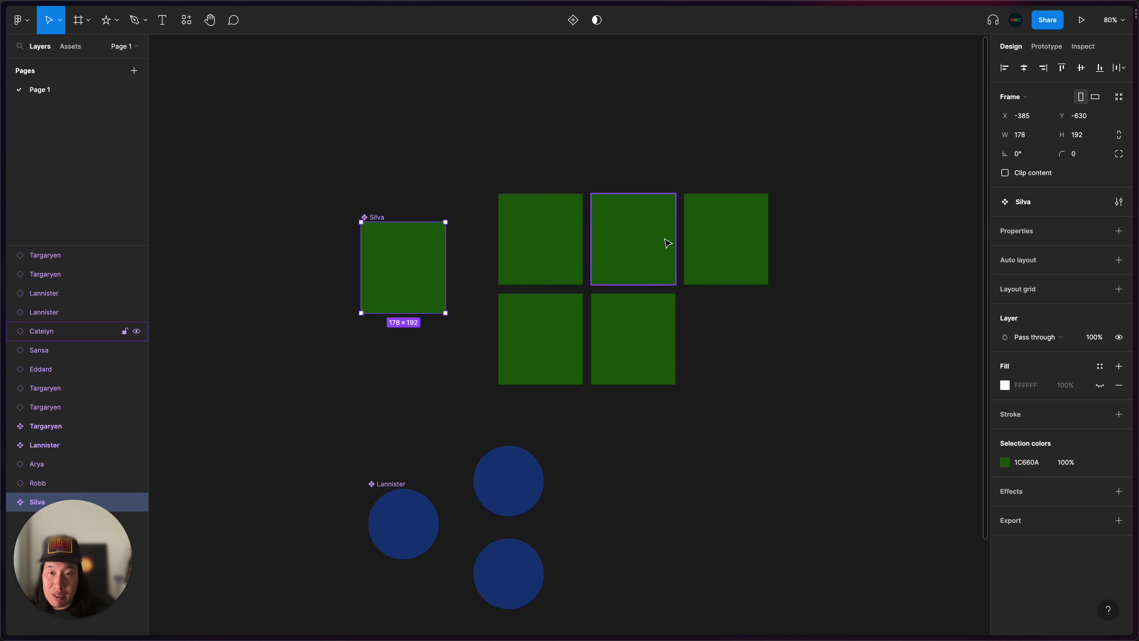
click(737, 237)
click(383, 218)
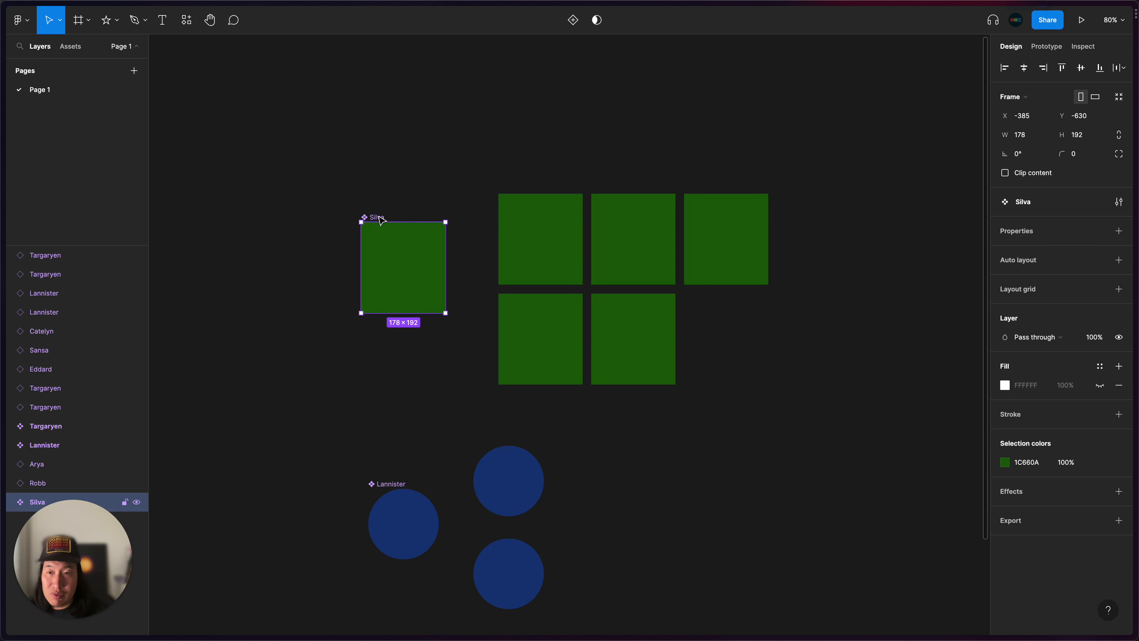
Rename the main Silva component to Stark using its canvas label
double_click(381, 219)
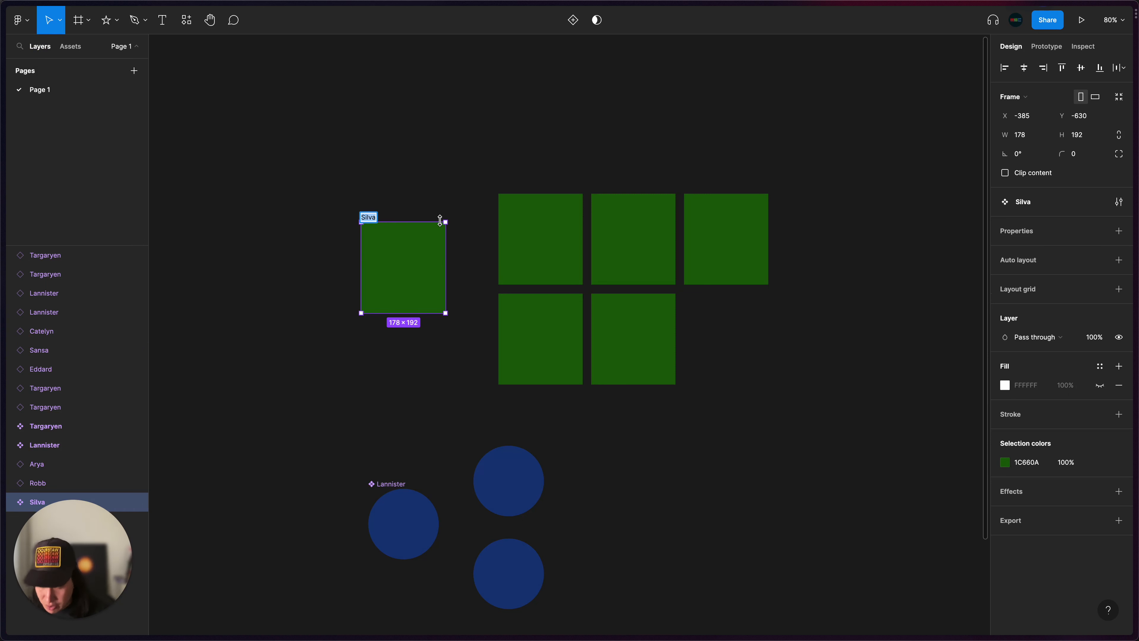
text(Starck)
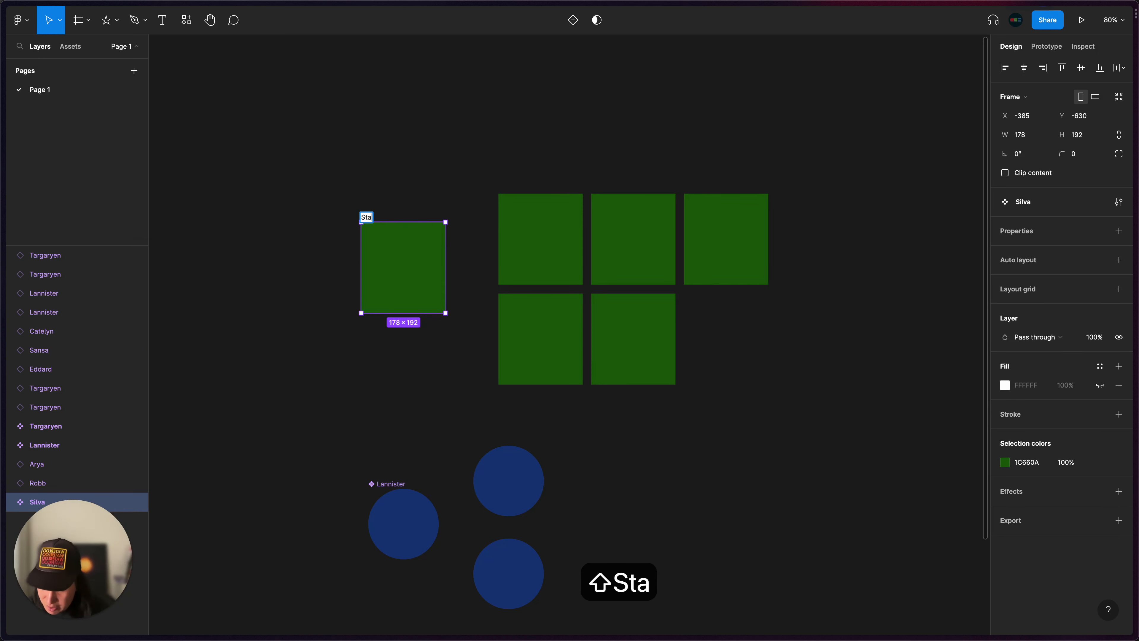
key(BackSpace)
key(BackSpace)
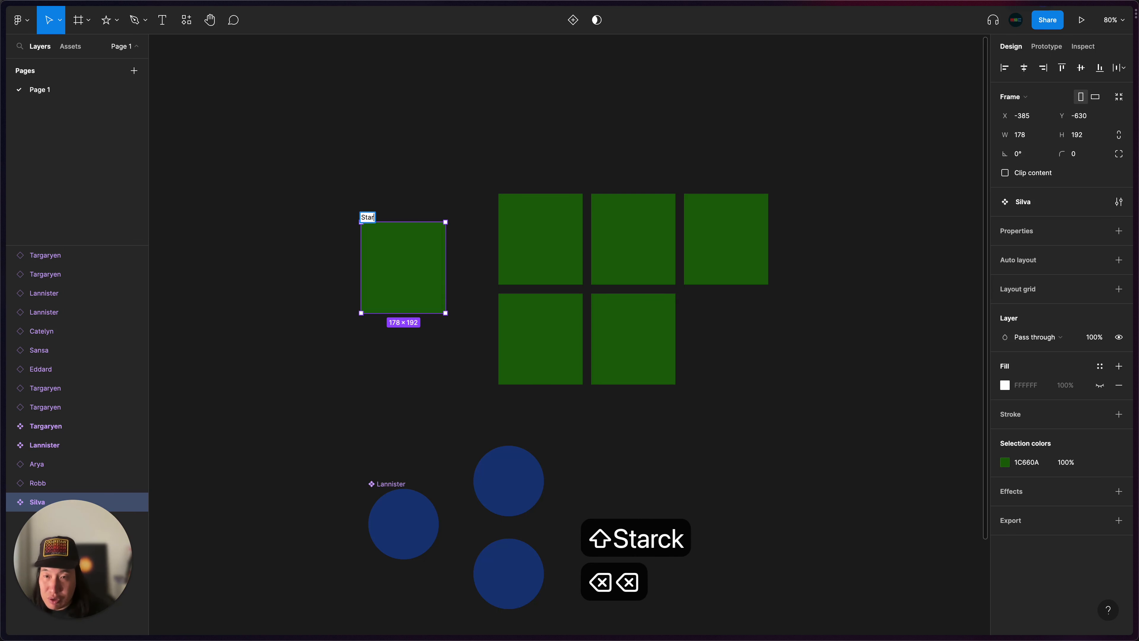
text(k)
key(Return)
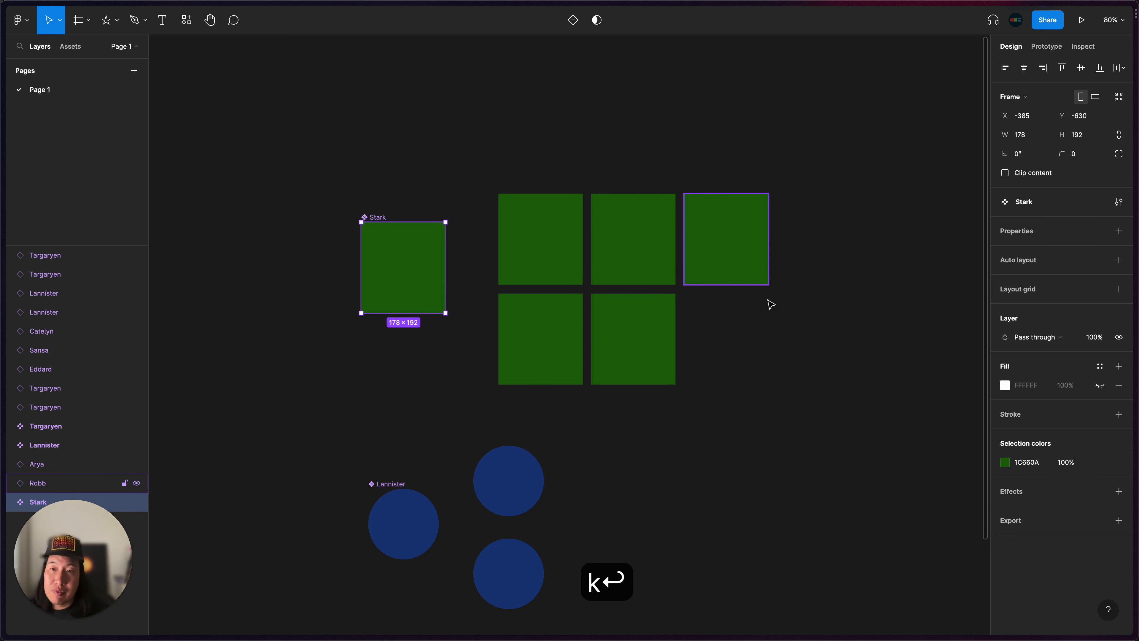
click(890, 379)
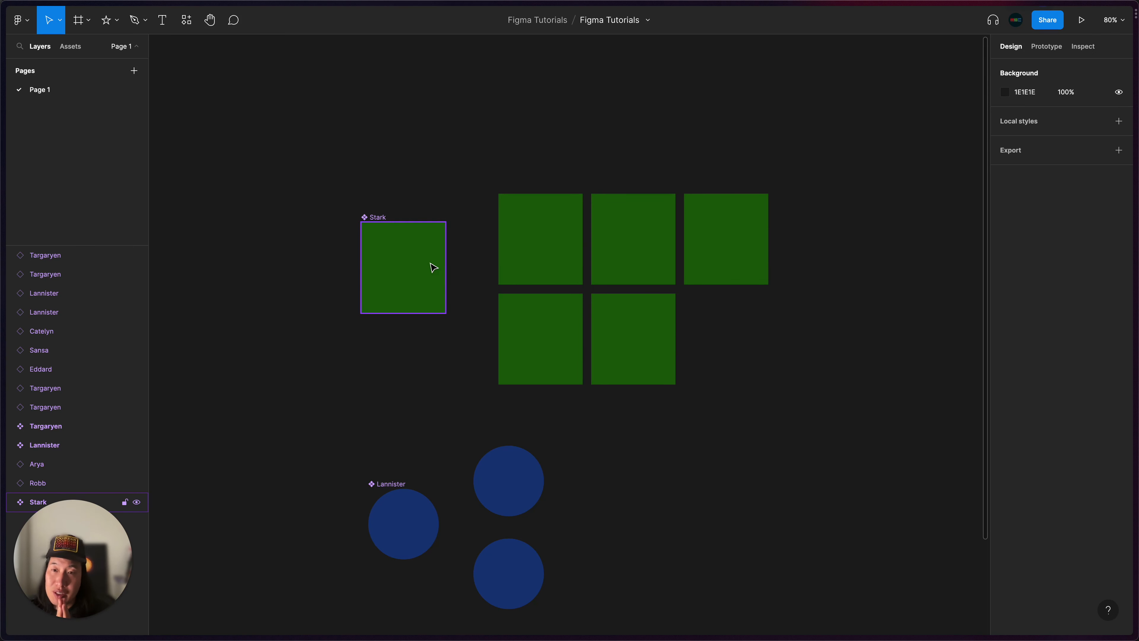
Move the Robb instance out of the top row to above the green grid and recolor it purple, 7B0C70
click(685, 243)
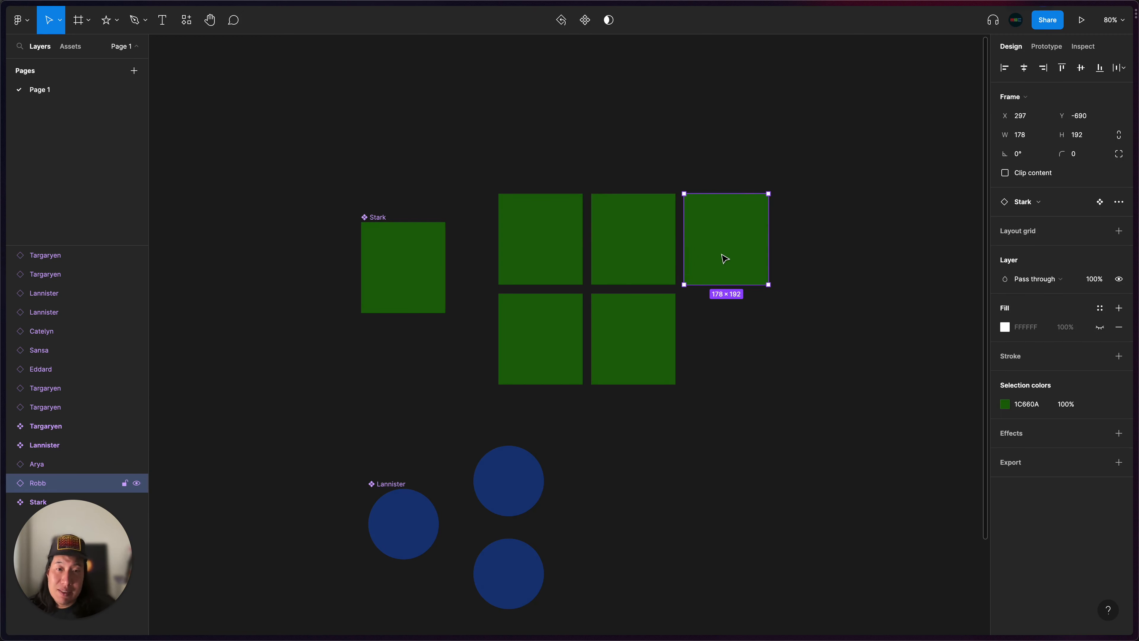
mouse_move(723, 255)
mouse_down()
mouse_move(758, 229)
mouse_move(738, 259)
mouse_move(735, 185)
mouse_move(735, 239)
mouse_up()
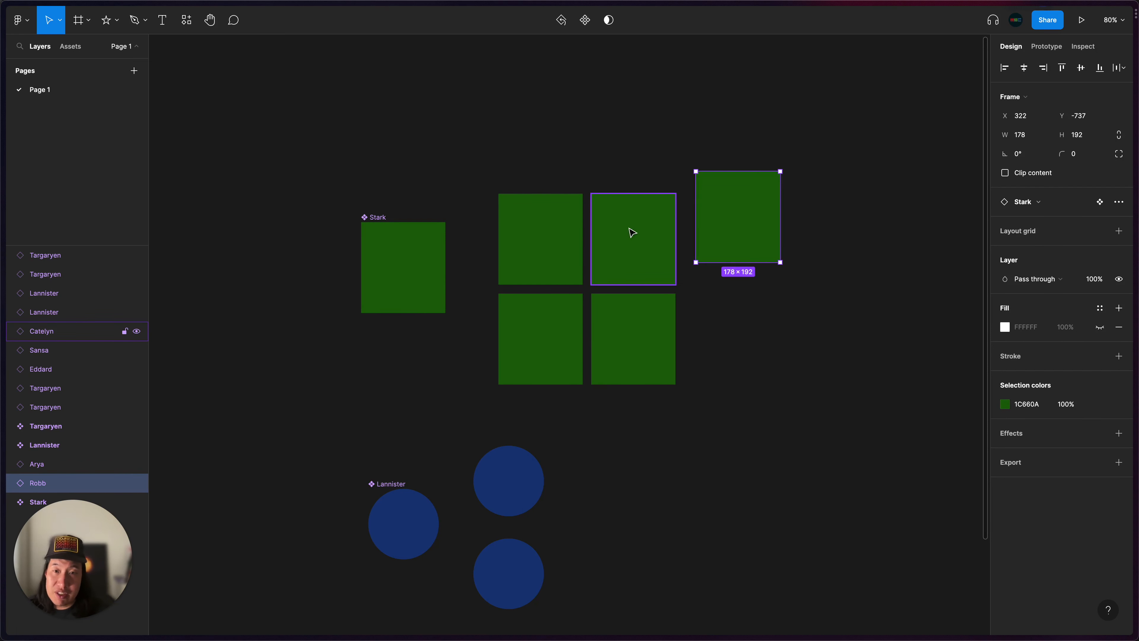
click(742, 232)
drag(746, 235, 697, 155)
click(1013, 407)
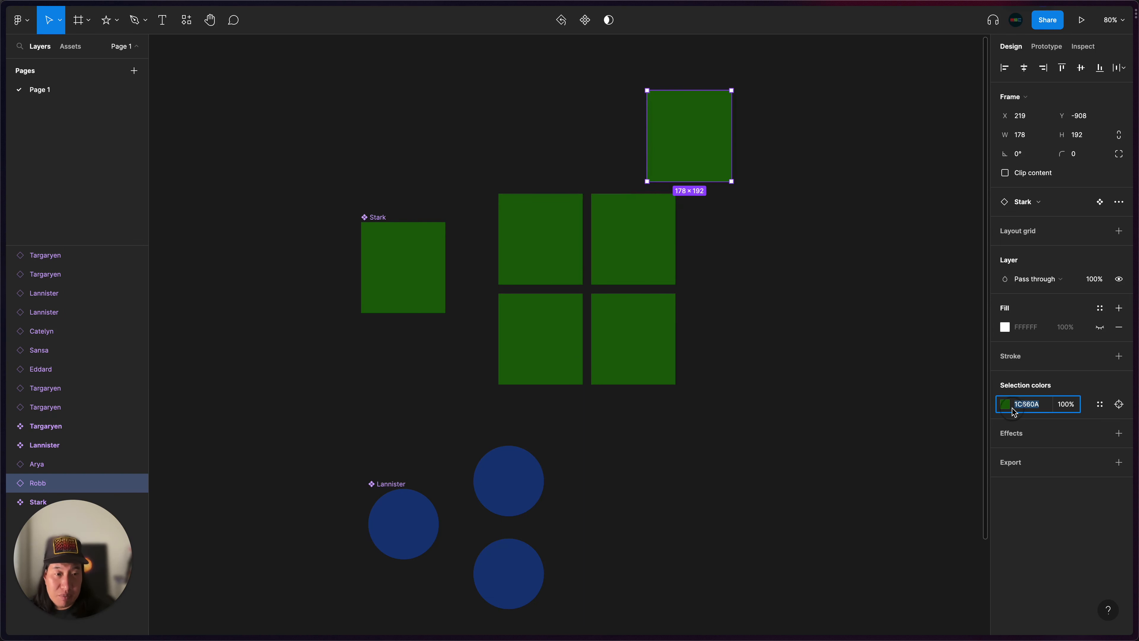
click(1005, 406)
drag(930, 404, 973, 436)
drag(974, 495, 965, 494)
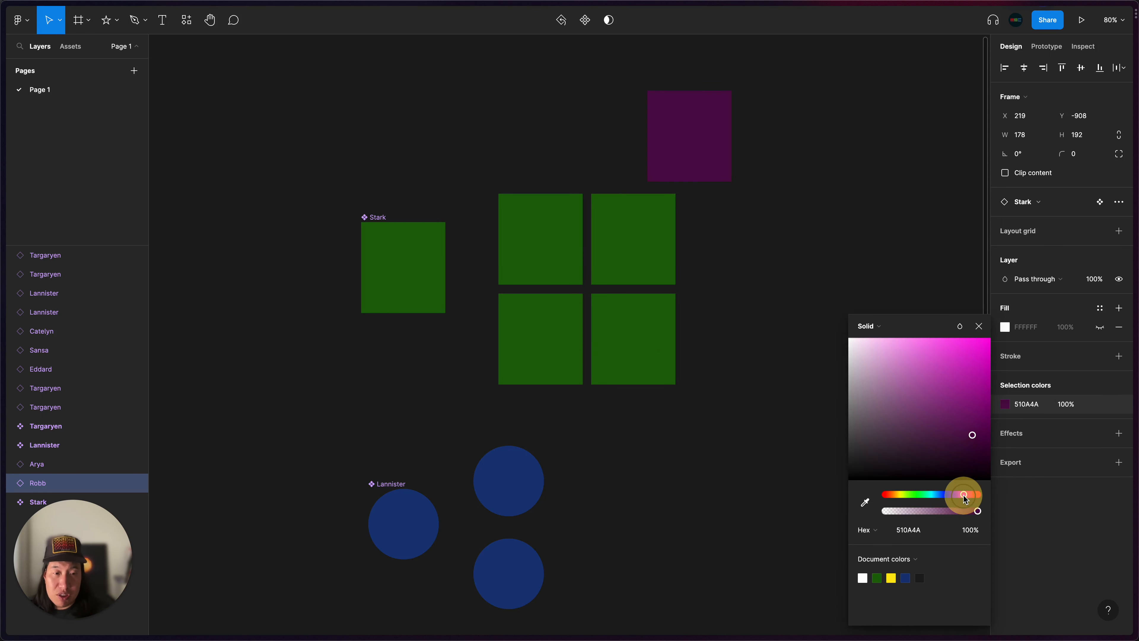
drag(976, 452, 978, 415)
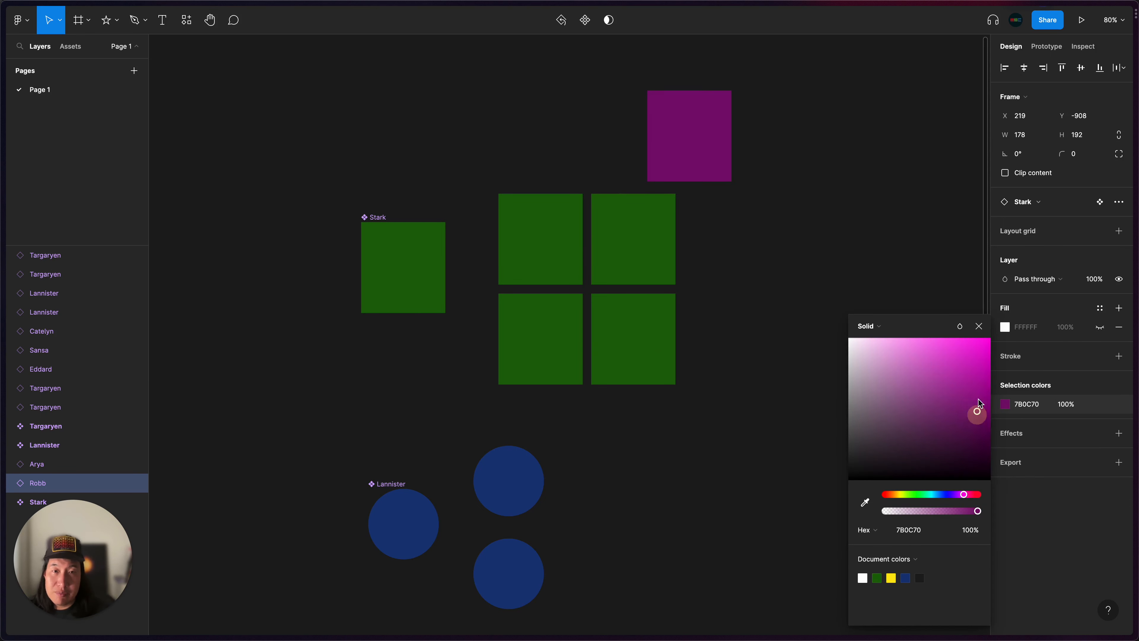
click(978, 326)
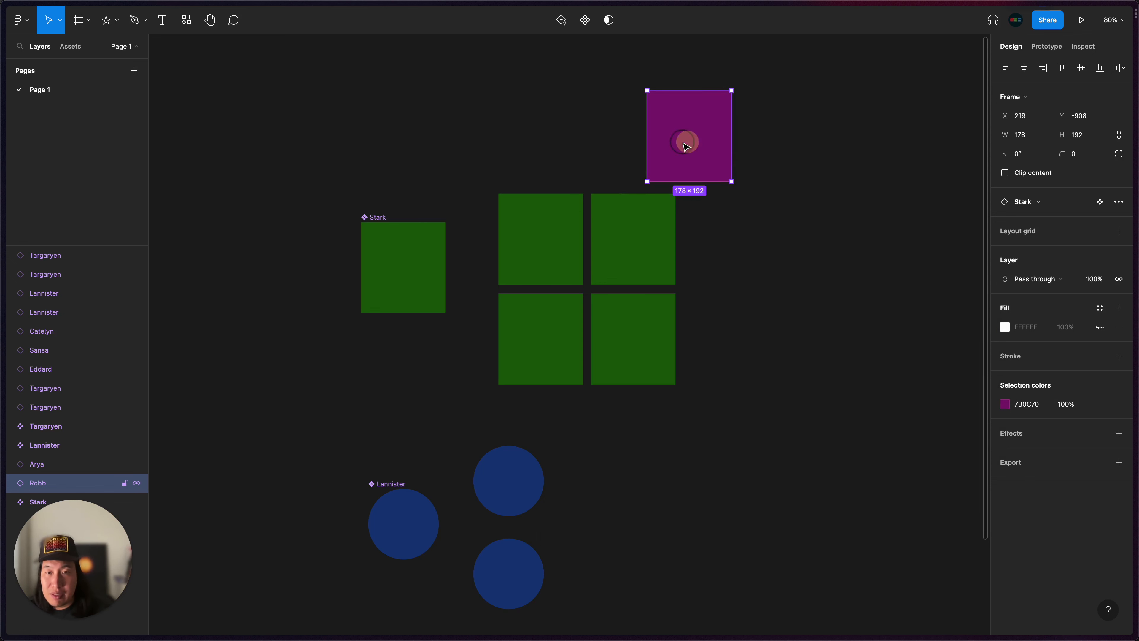
Place the purple Robb instance above the first column of instances, and return it to the end of the top row
drag(687, 142, 544, 135)
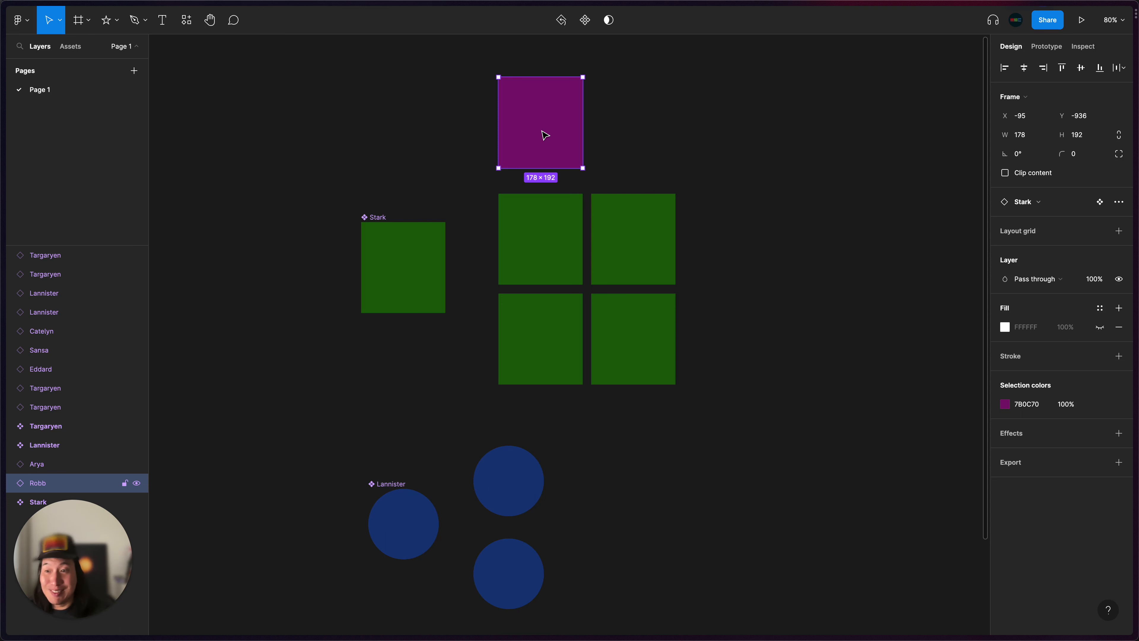
drag(545, 134, 540, 151)
click(634, 159)
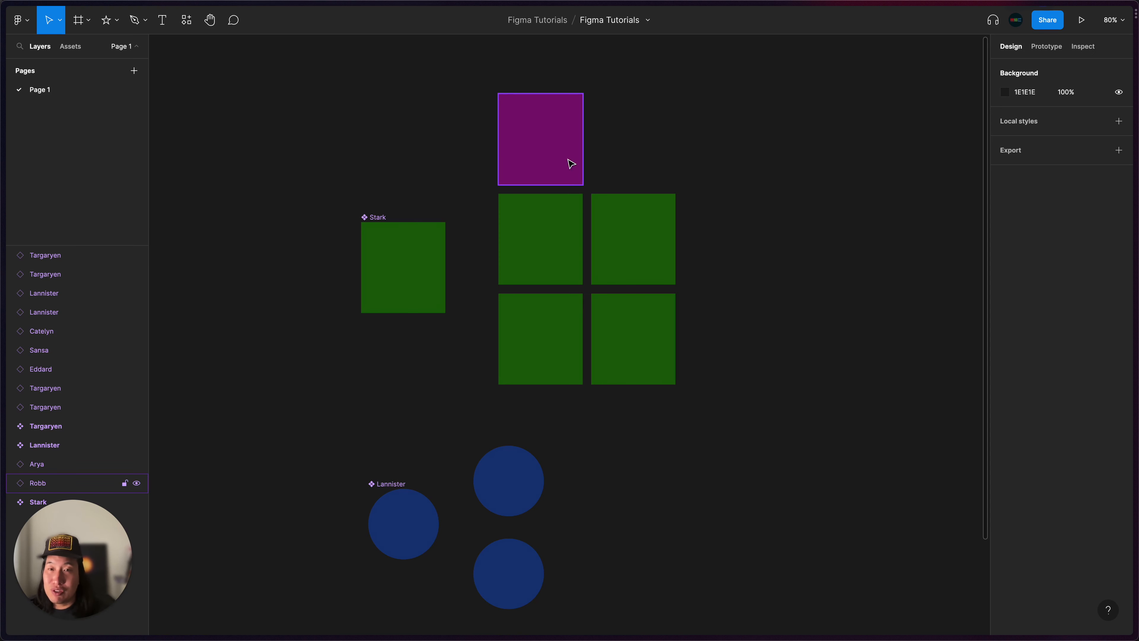
click(534, 157)
click(649, 153)
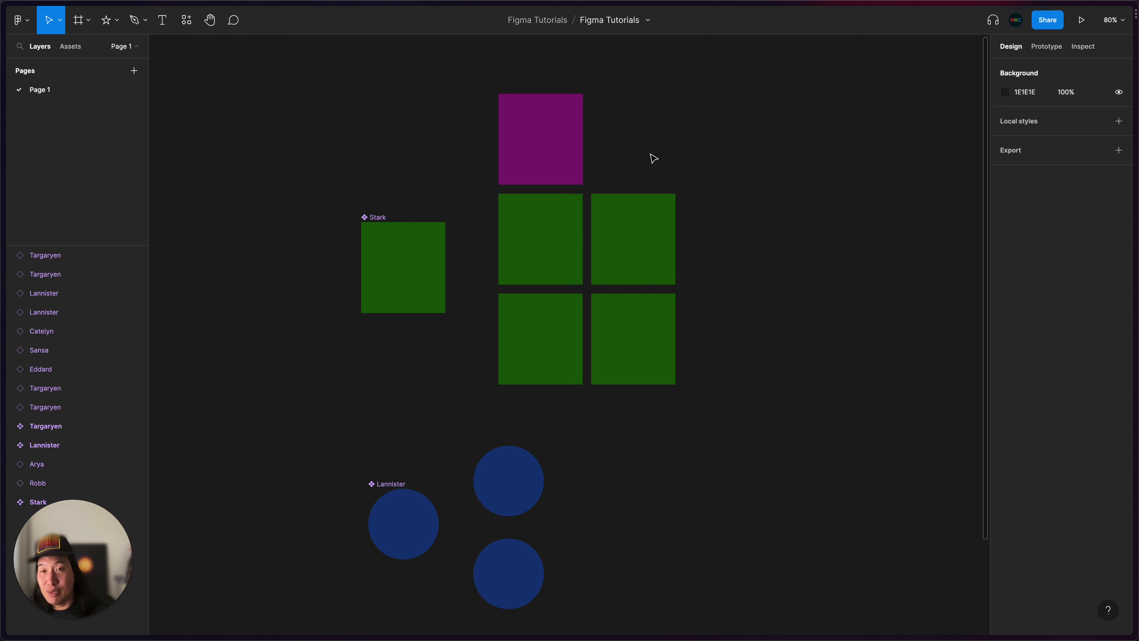
click(534, 135)
drag(532, 136, 723, 240)
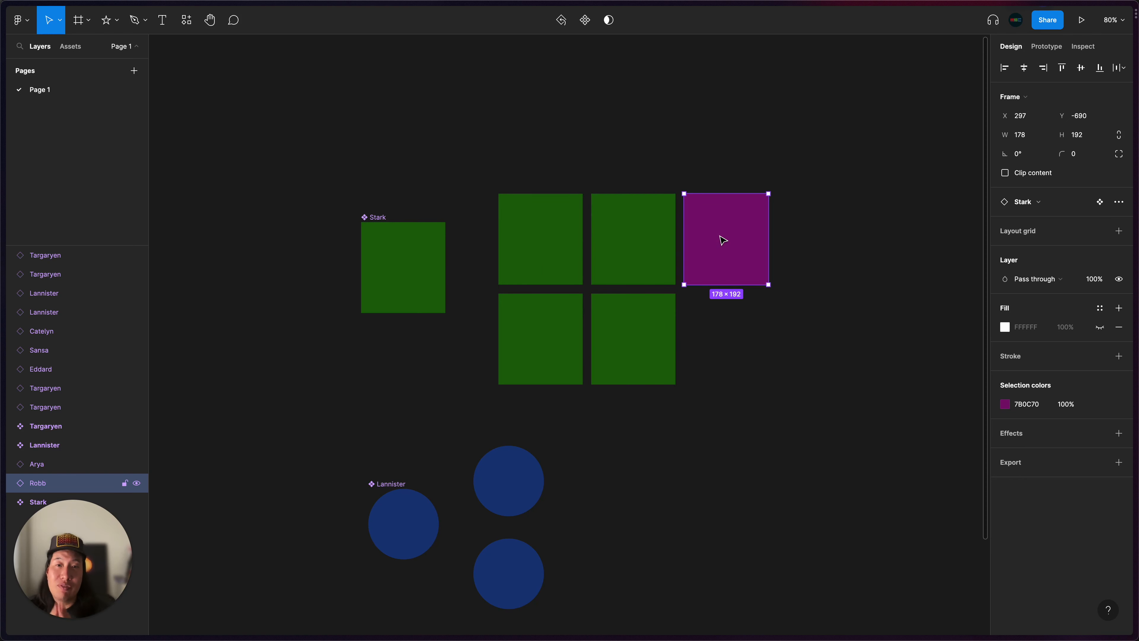
Recolor the main Stark component to the lighter green 459D2F and align it with the top row of instances
click(378, 215)
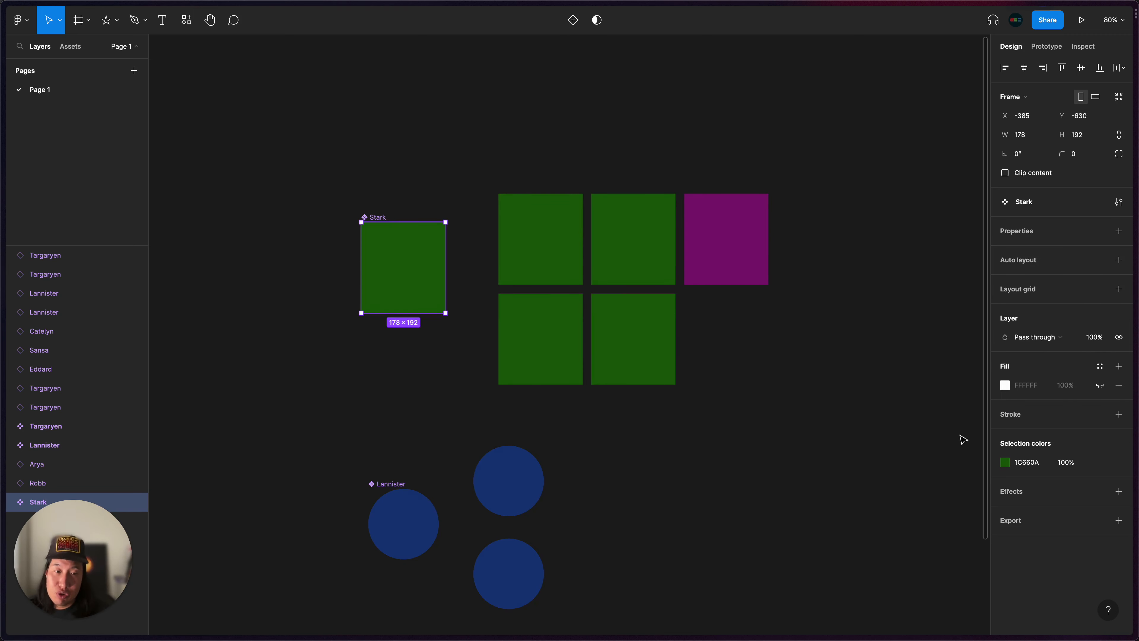
click(1005, 462)
mouse_move(954, 376)
mouse_down()
mouse_move(899, 333)
mouse_move(913, 437)
mouse_move(926, 369)
mouse_move(948, 395)
mouse_up()
click(729, 215)
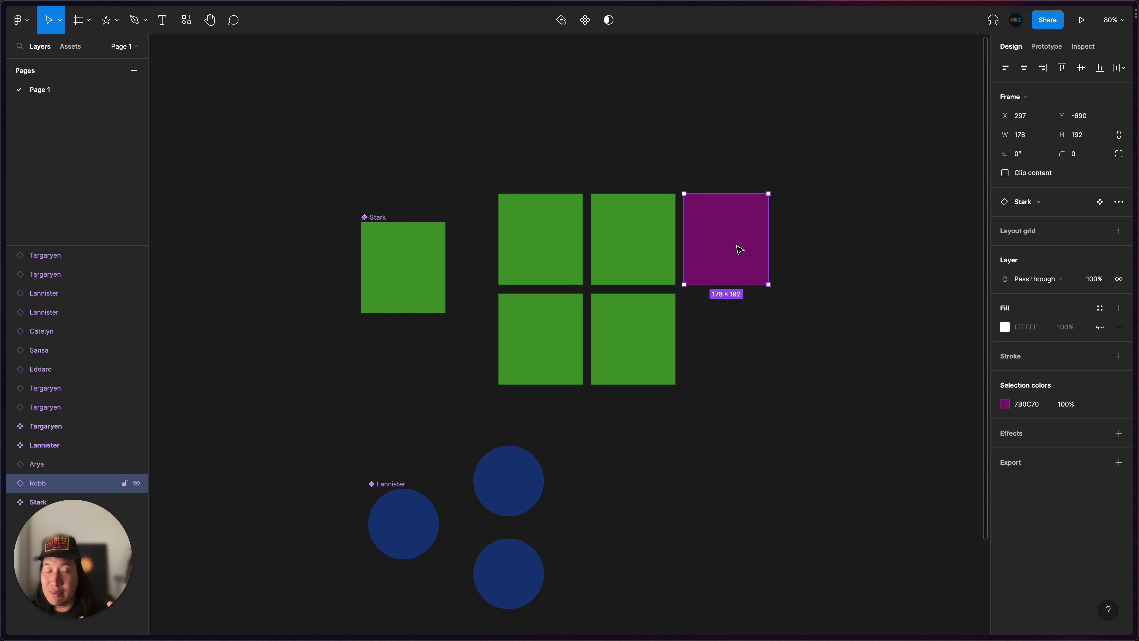
drag(380, 218, 379, 191)
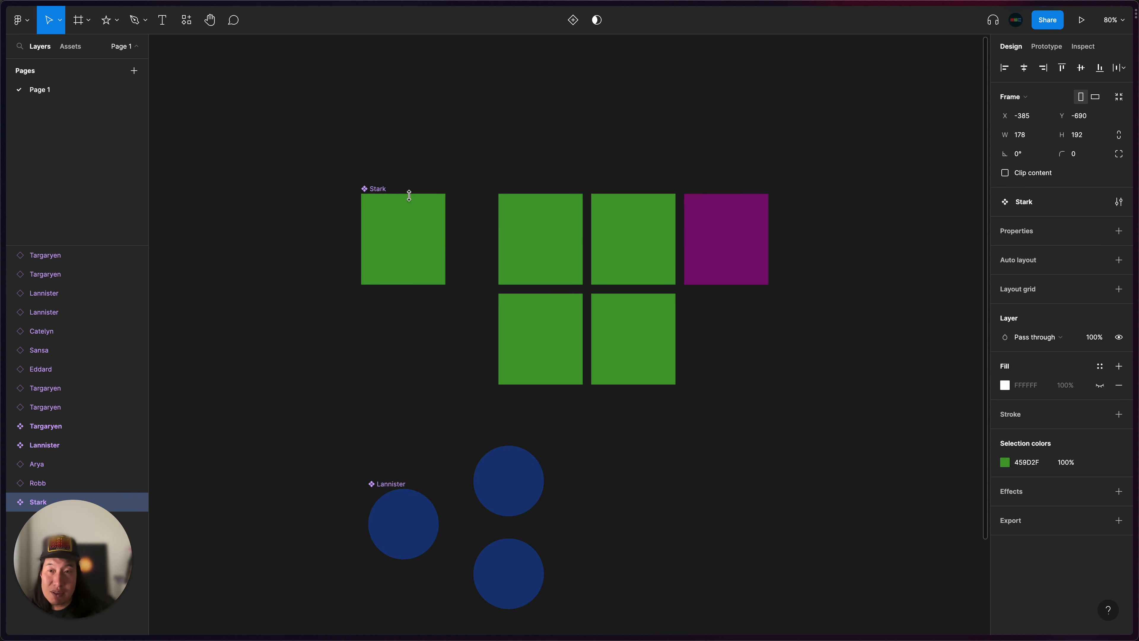
Move the purple Robb instance away from the grid and put it back at the end of the top row
click(745, 235)
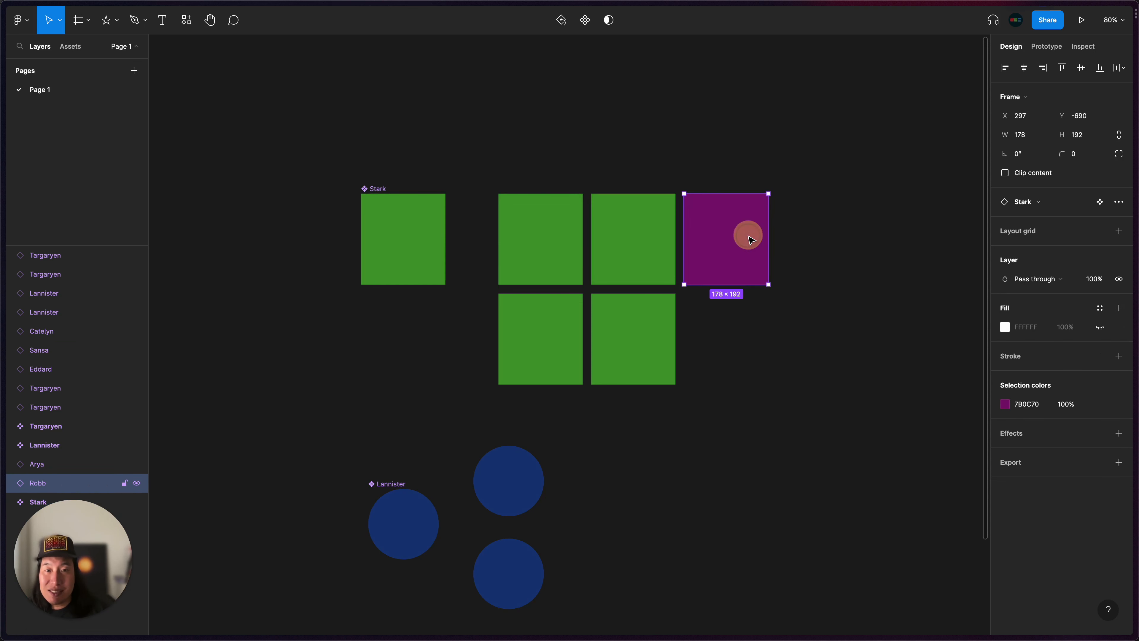
drag(714, 221, 776, 221)
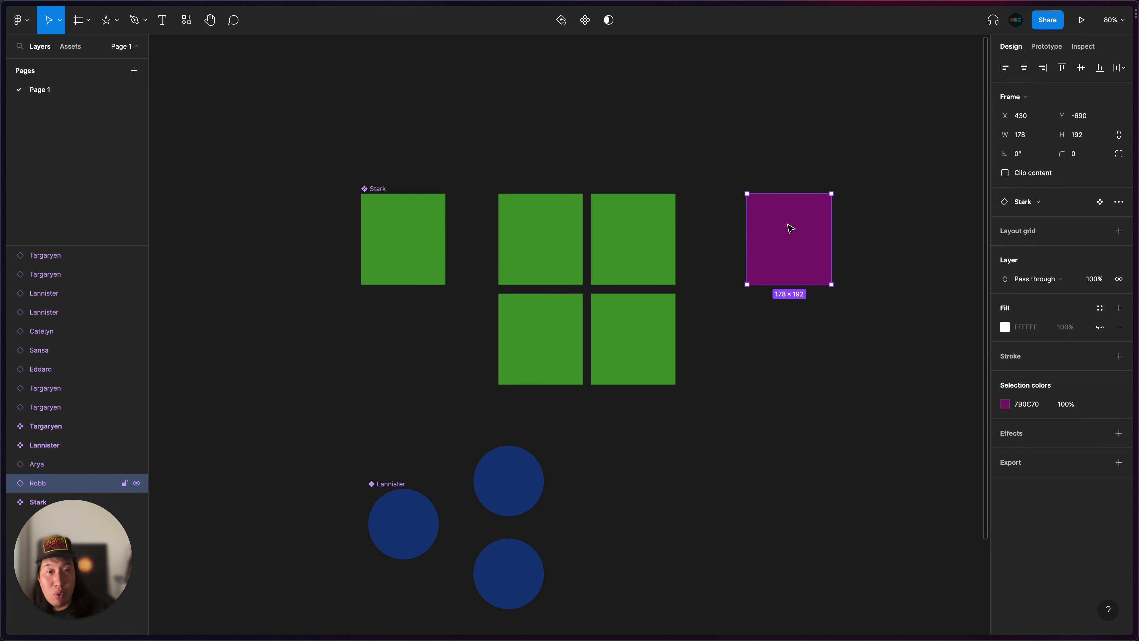
drag(789, 229, 757, 240)
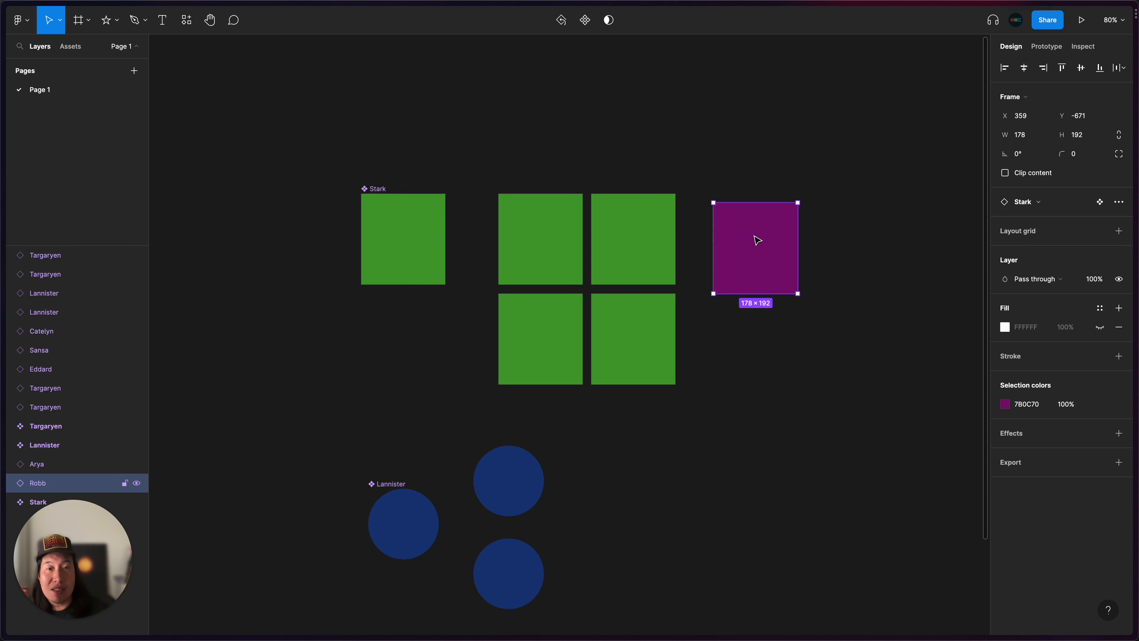
drag(757, 240, 728, 229)
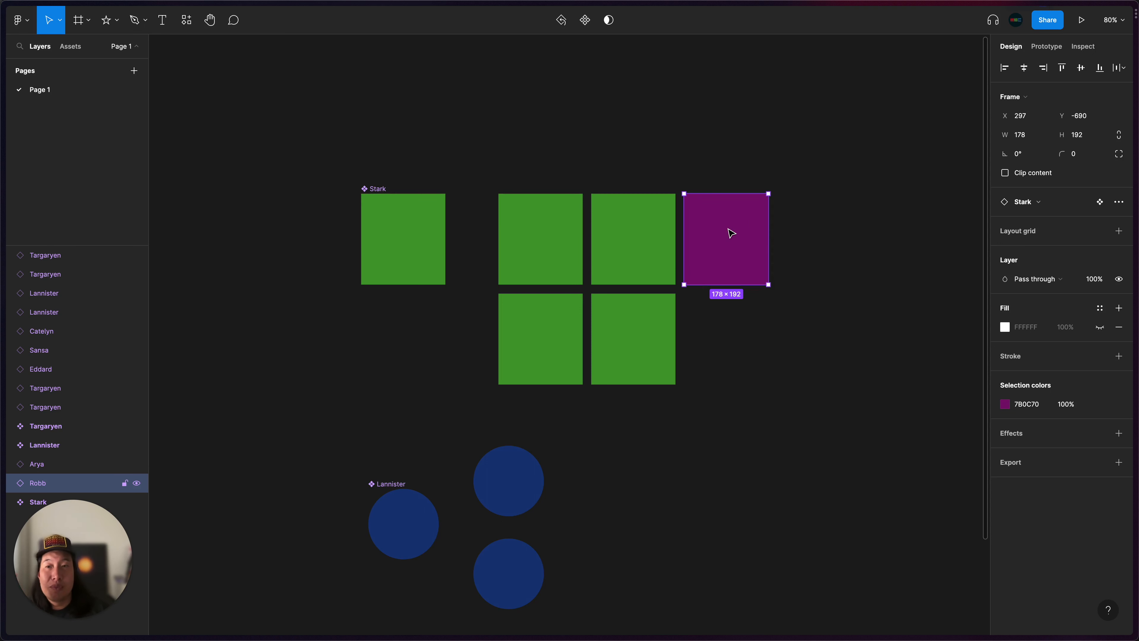
Select the main Stark component and each green instance in turn to compare their colors
click(393, 197)
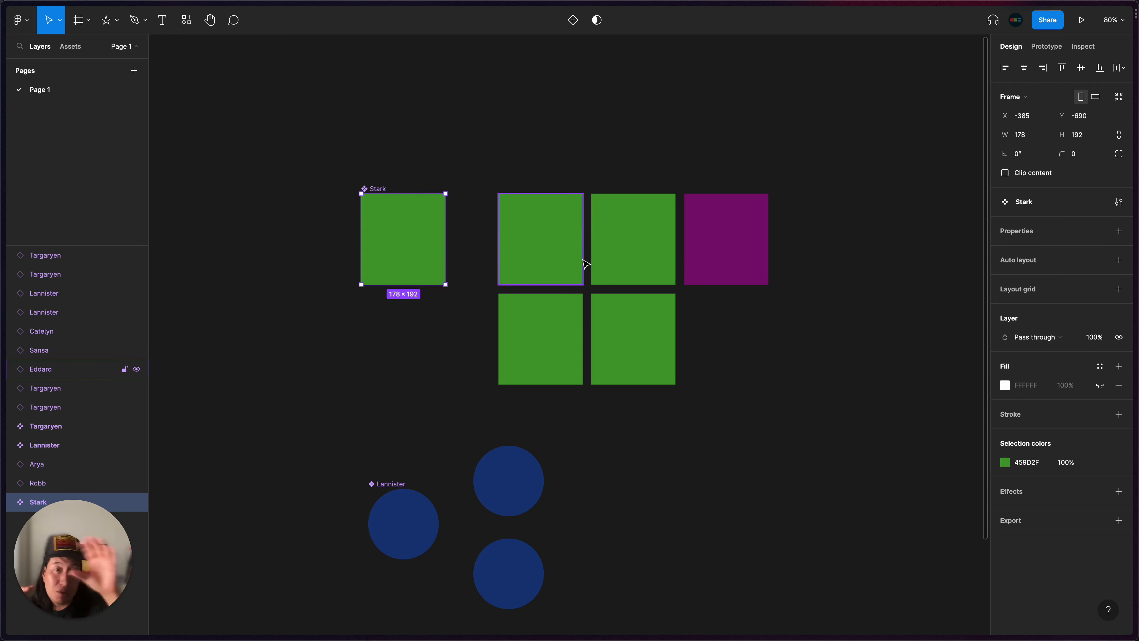
click(646, 247)
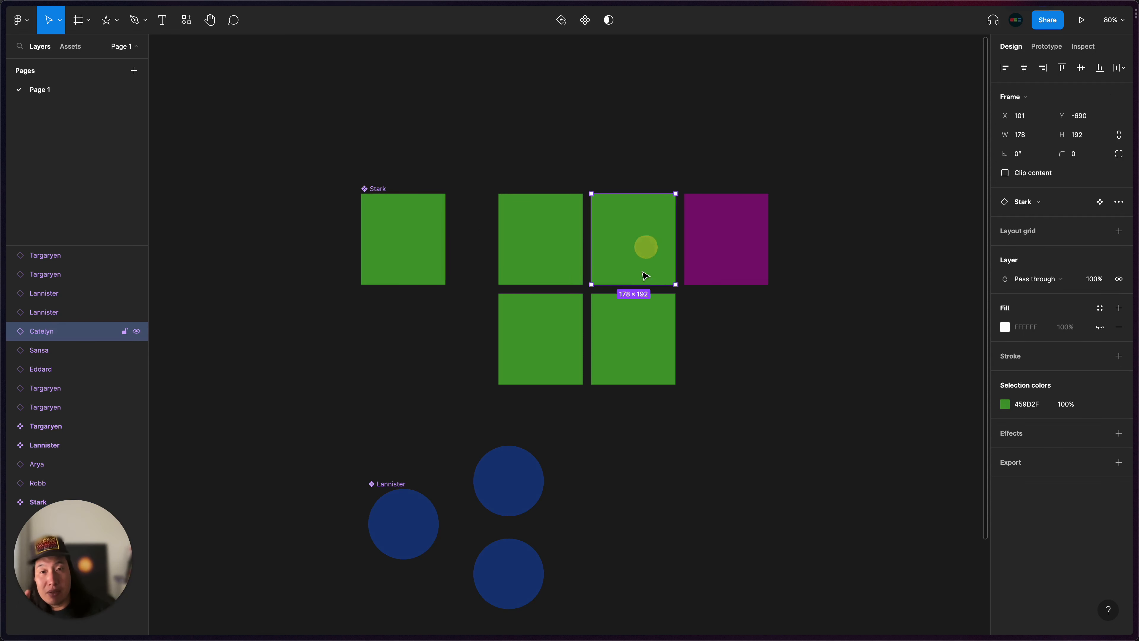
click(641, 312)
click(551, 311)
click(552, 249)
click(630, 249)
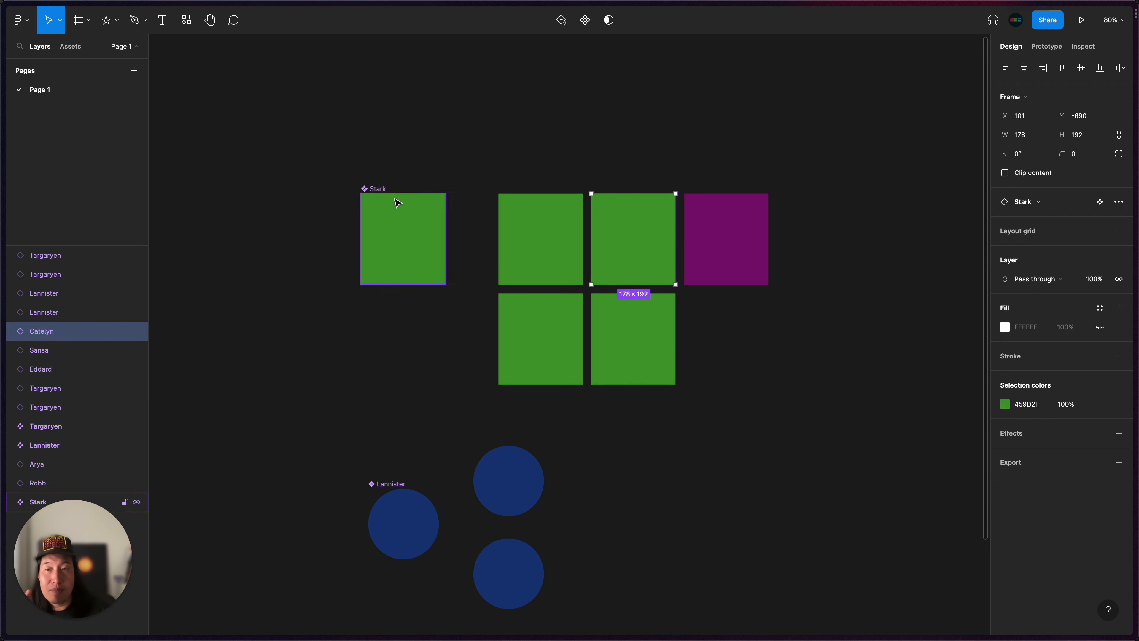
Reset all changes on the purple Robb instance to match the main Stark component
click(744, 251)
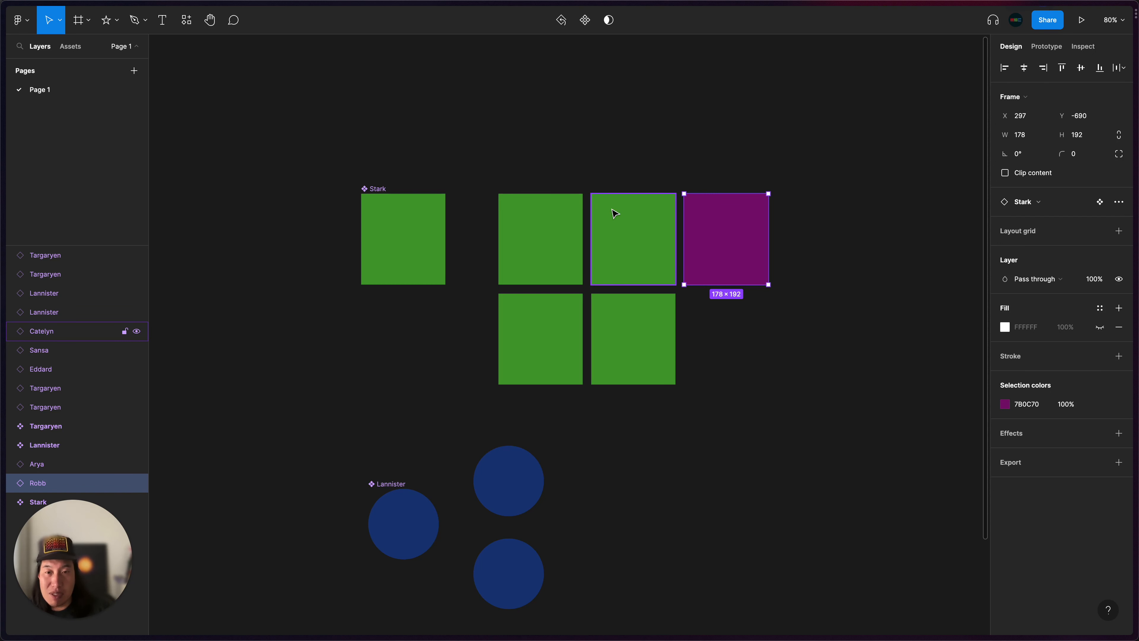
right_click(711, 238)
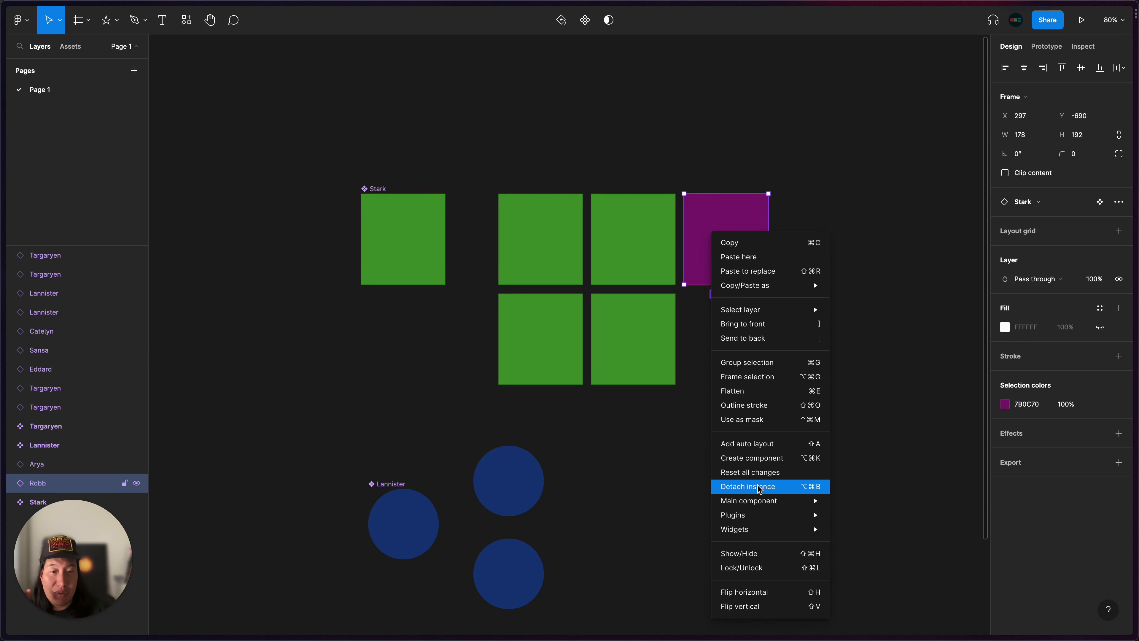
click(761, 476)
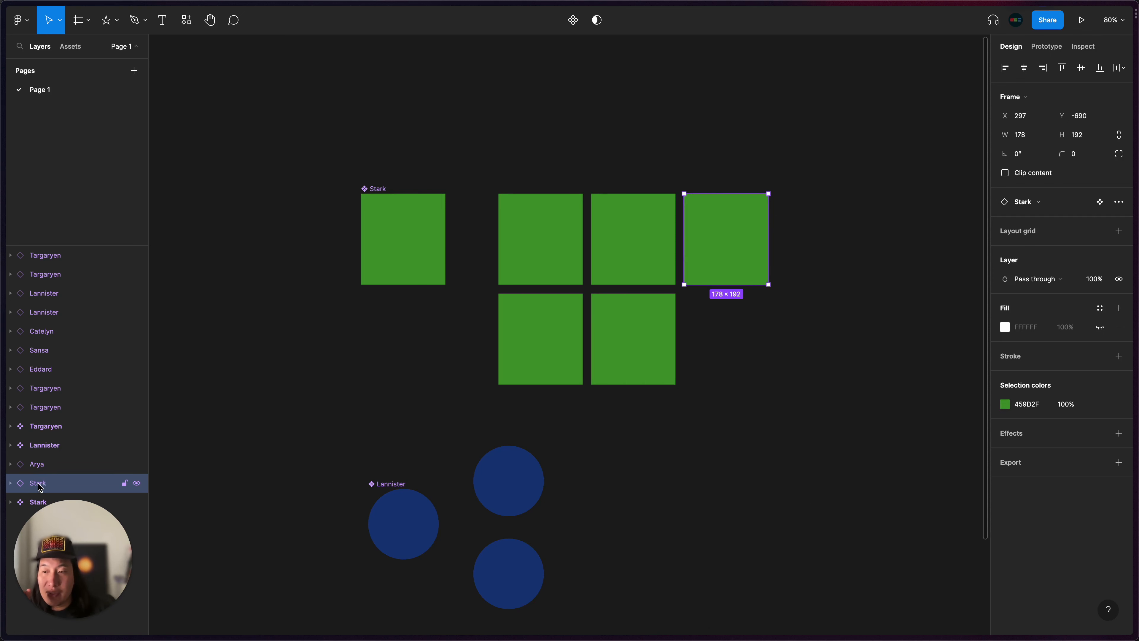
click(375, 187)
Rename the reset instance at the end of the top row to Robb in the layer list
click(758, 274)
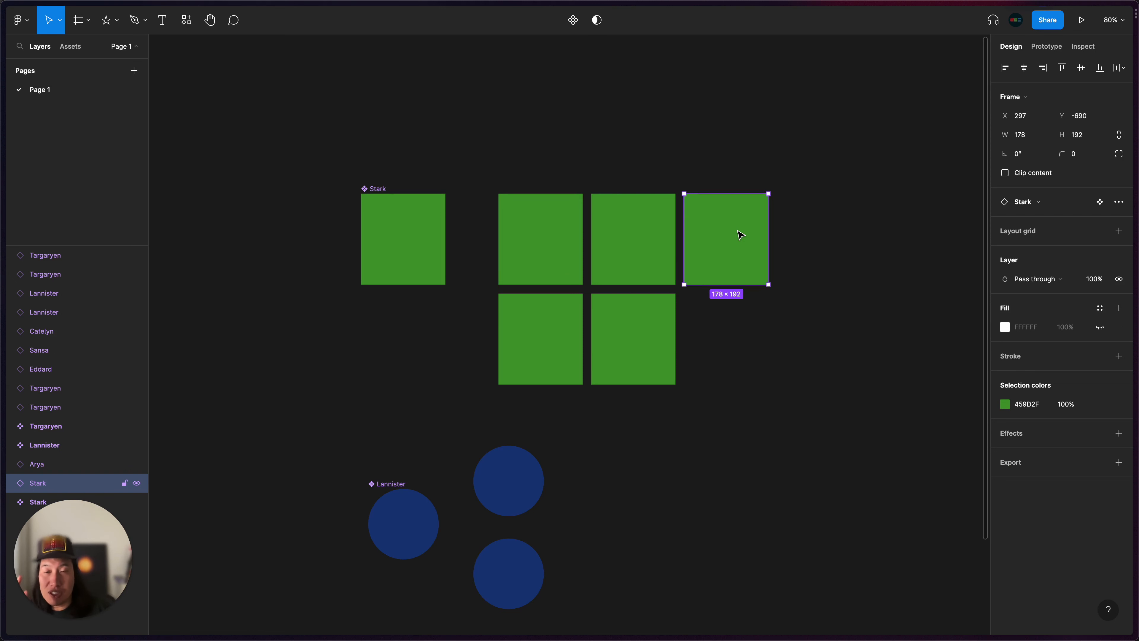
double_click(47, 483)
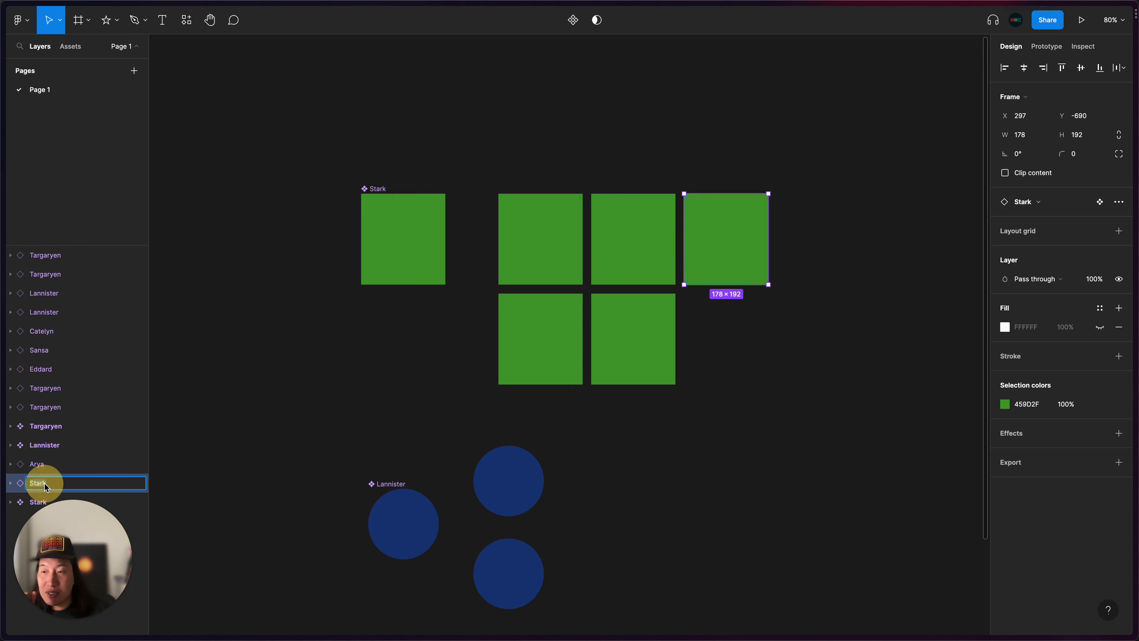
text(Robb)
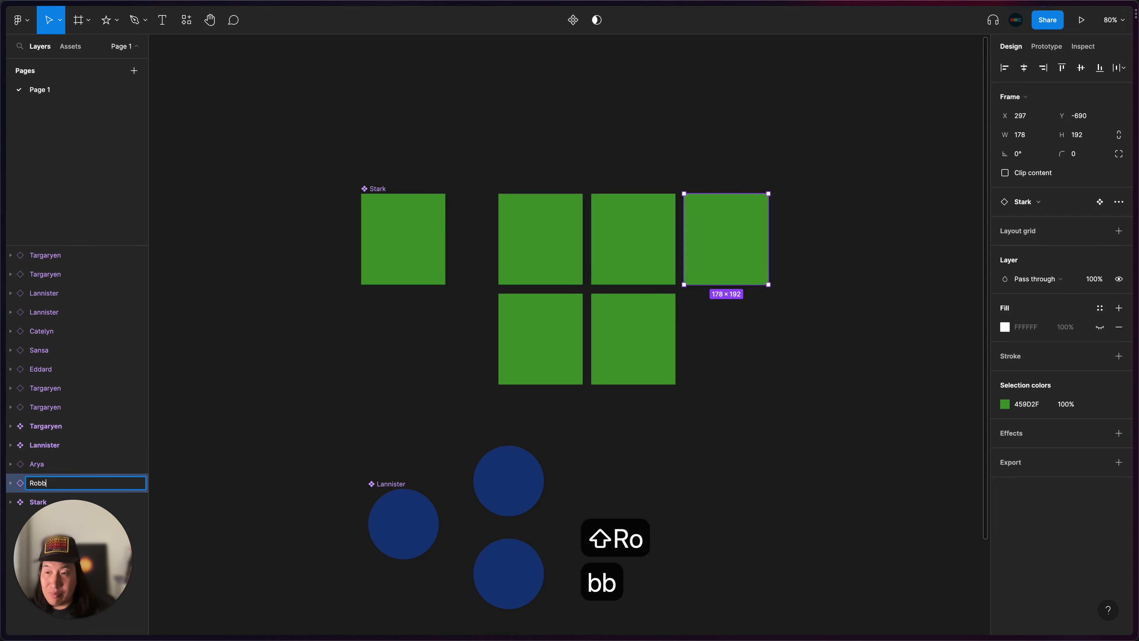
key(Return)
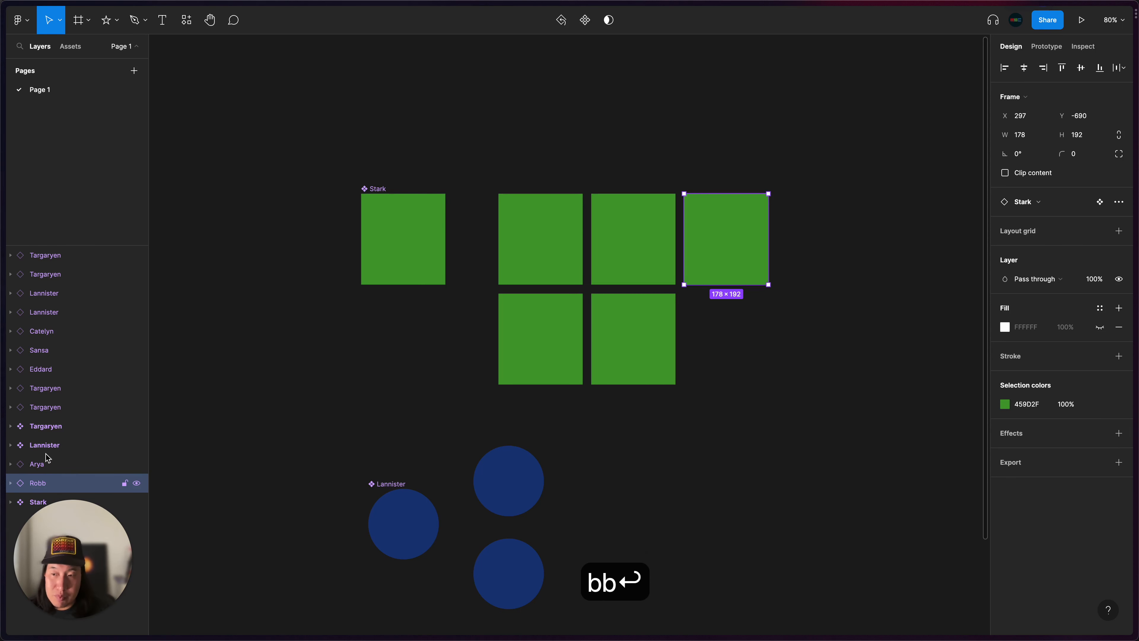
click(733, 376)
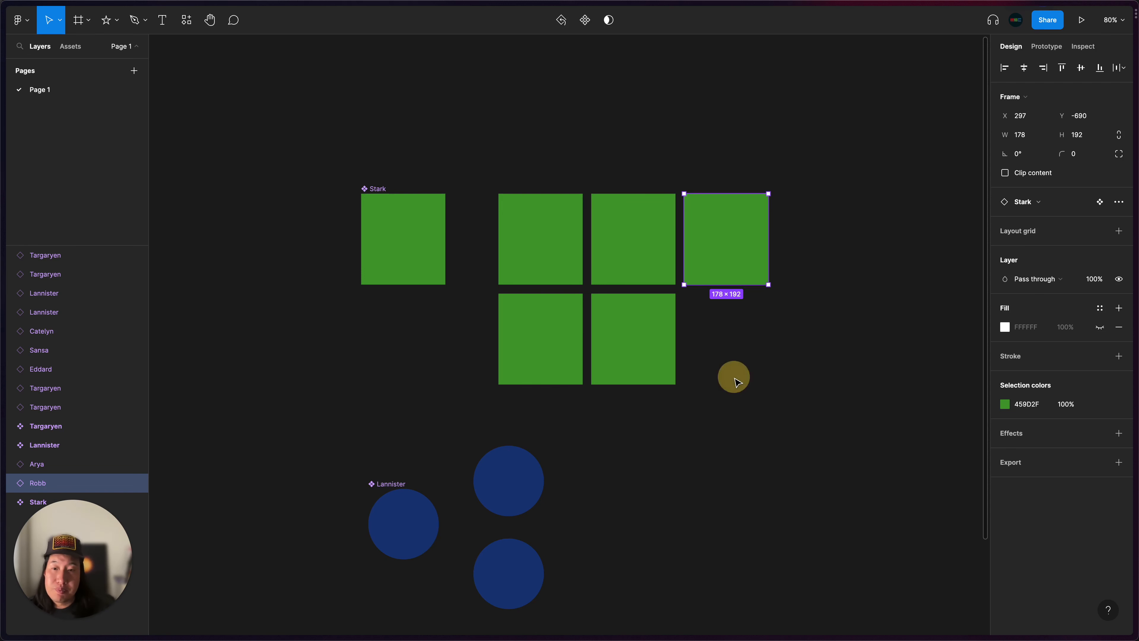
Select the green Stark instances in both rows one after another to review their layer names and properties
scroll(733, 379, down, 5)
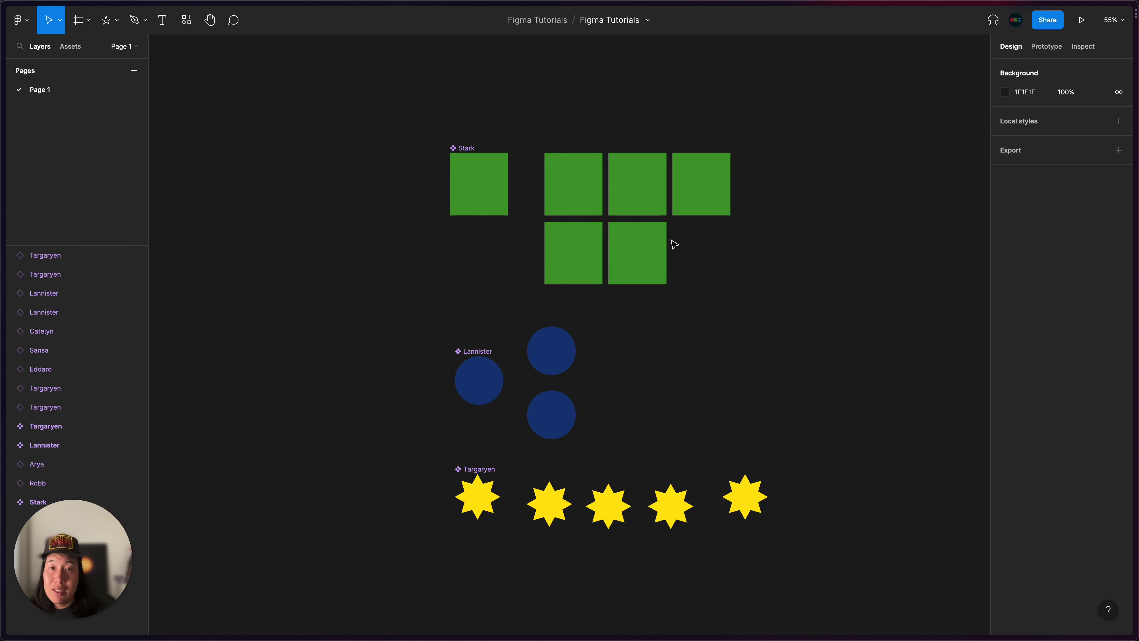
scroll(673, 244, right, 5)
click(577, 188)
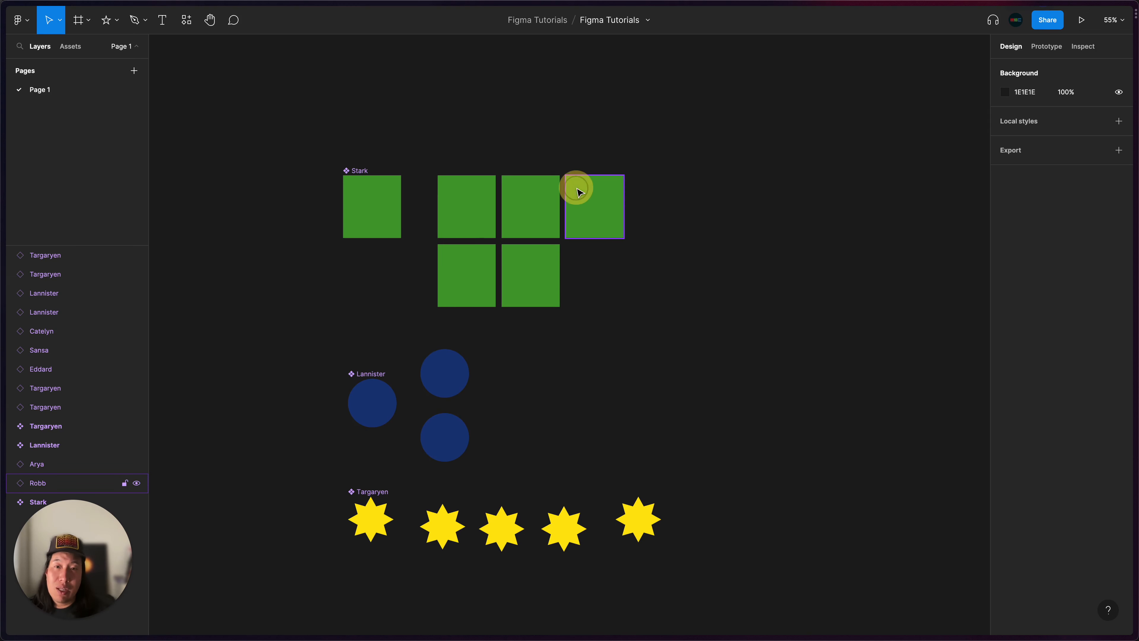
click(528, 203)
click(478, 217)
click(529, 276)
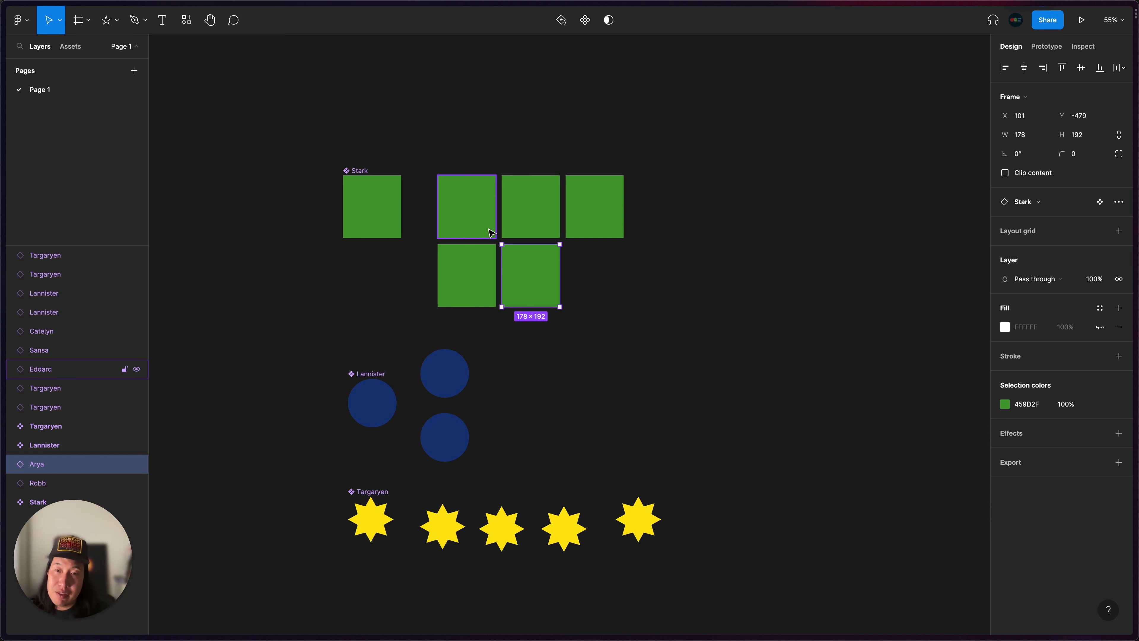
scroll(534, 282, left, 2)
scroll(533, 282, down, 1)
scroll(562, 280, left, 2)
scroll(562, 281, up, 1)
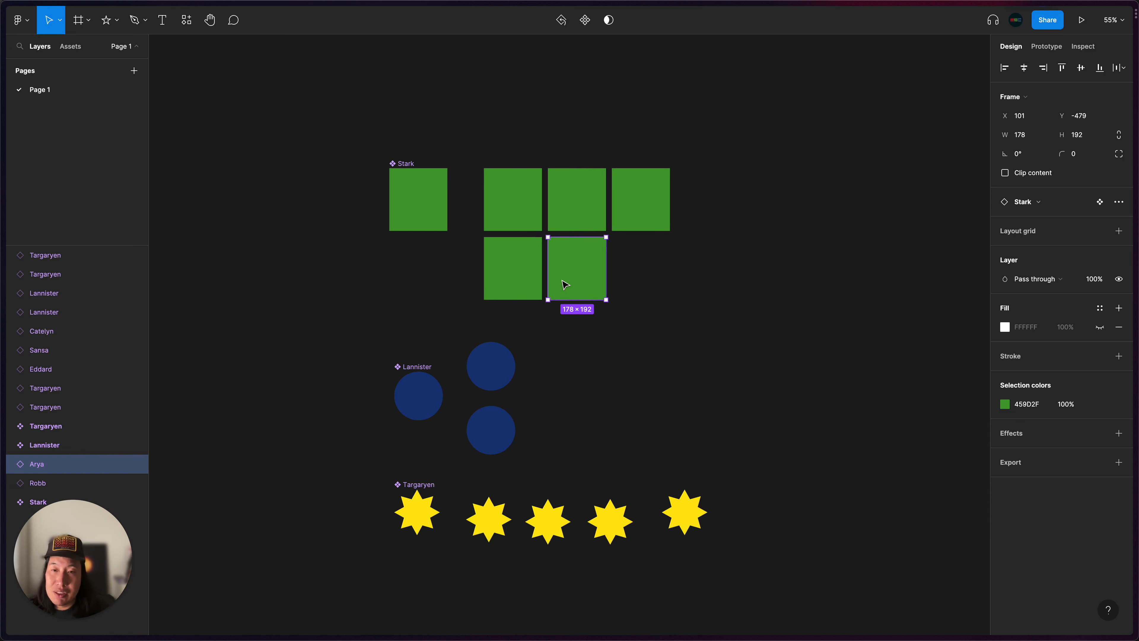
Select Stark instances, the Stark, Lannister and Targaryen main components, and a Lannister instance to compare main components with instances
click(504, 180)
click(583, 188)
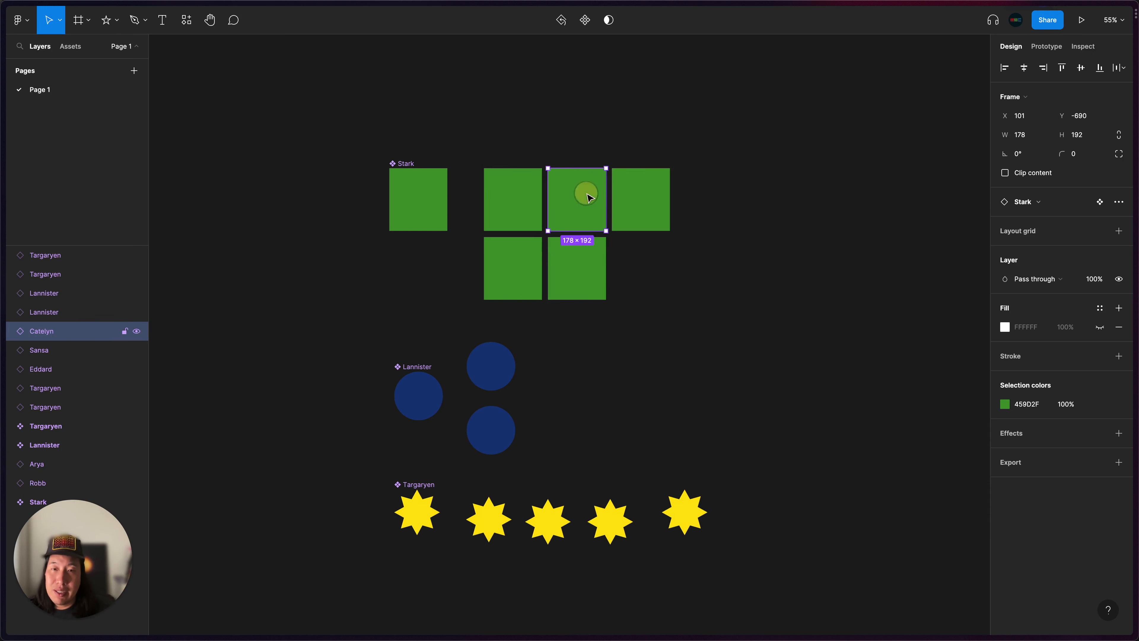
click(405, 163)
click(411, 368)
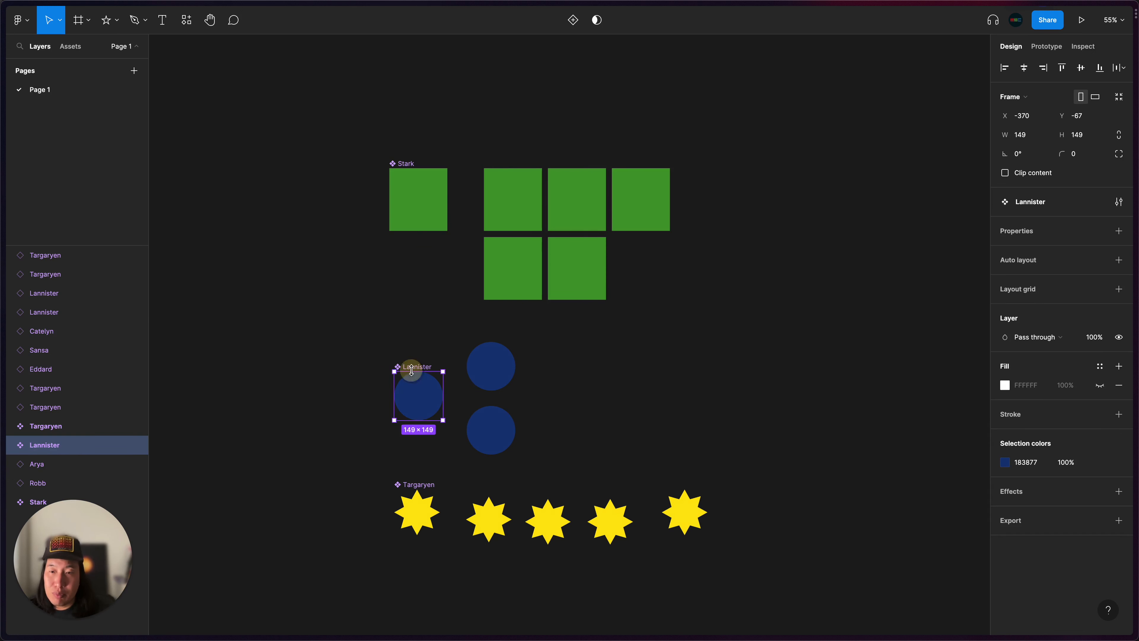
click(419, 473)
click(491, 366)
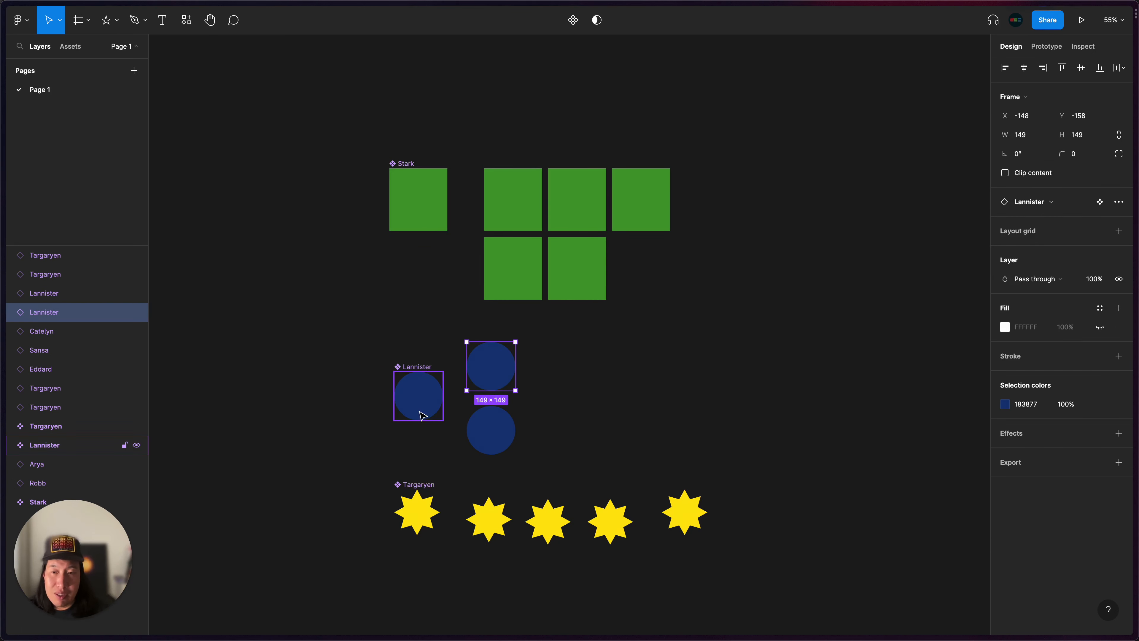
click(685, 348)
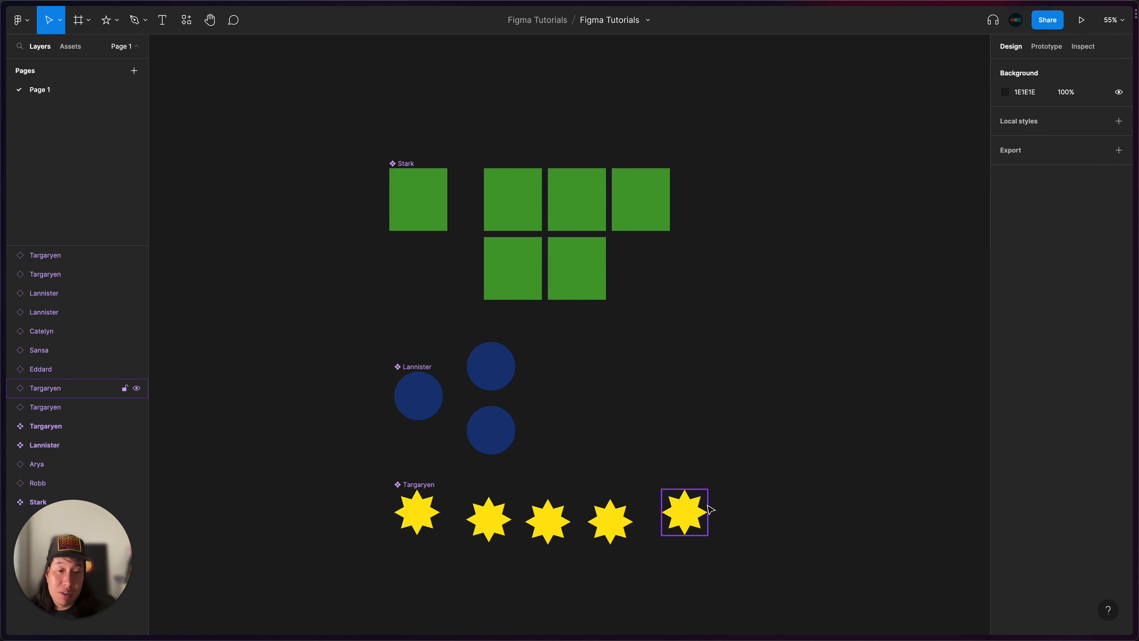
Move the last yellow Targaryen instance slightly down and closer to the other stars so it lines up with their row
drag(688, 513, 681, 523)
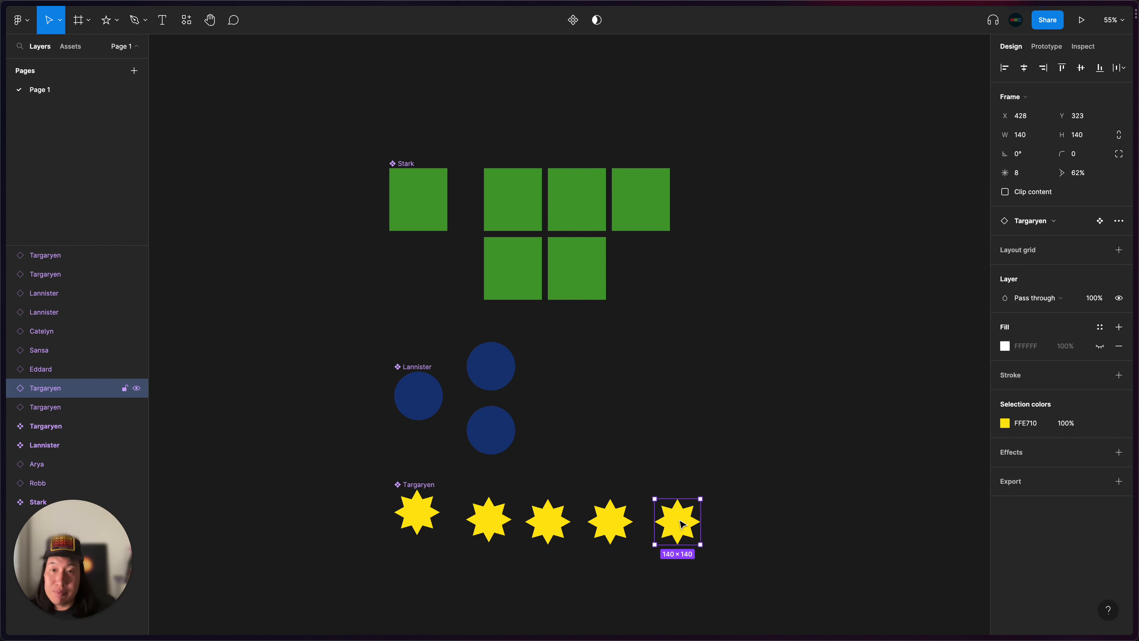
scroll(625, 363, left, 5)
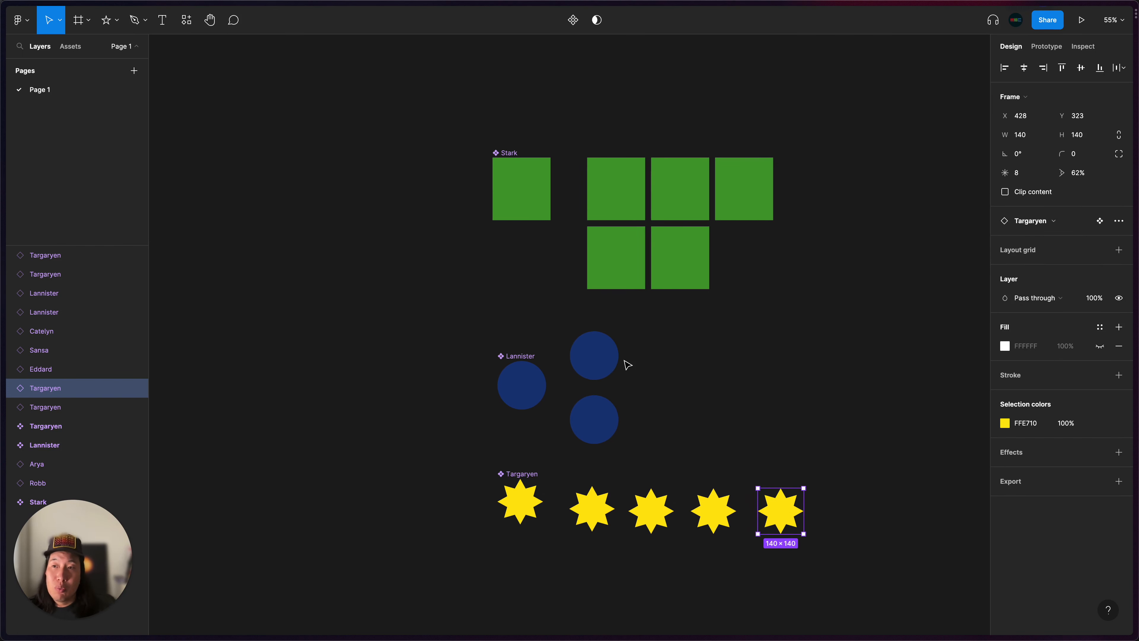
scroll(627, 364, left, 3)
scroll(626, 363, right, 5)
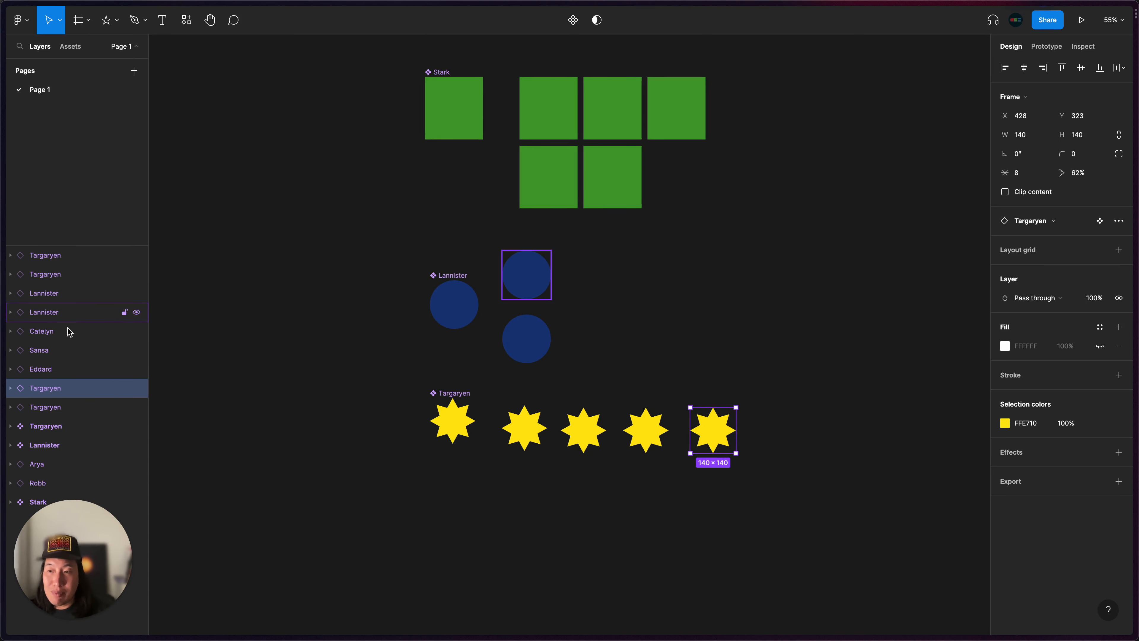
Rename Page 1 to Components with an atom emoji in front of the name
double_click(54, 90)
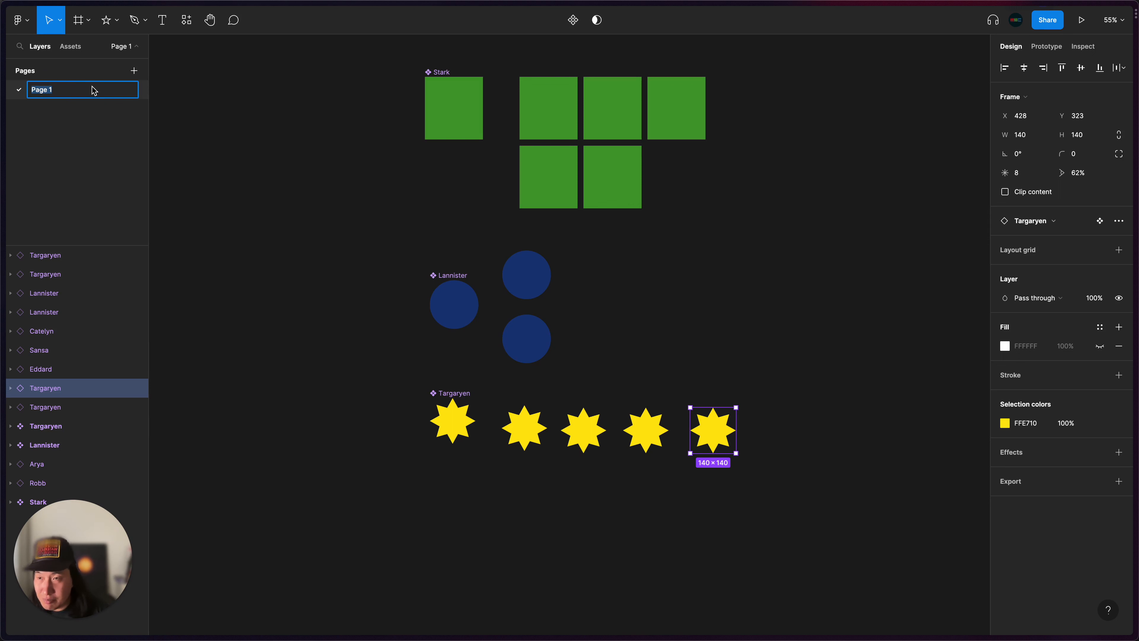
key(ctrl+super+space)
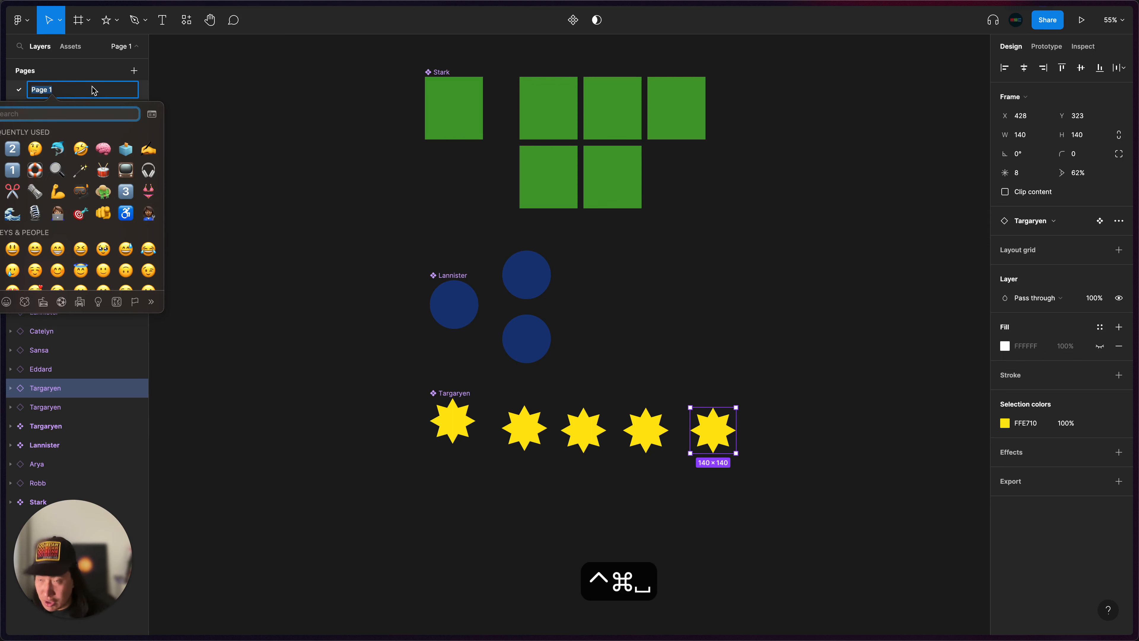
text(c)
key(BackSpace)
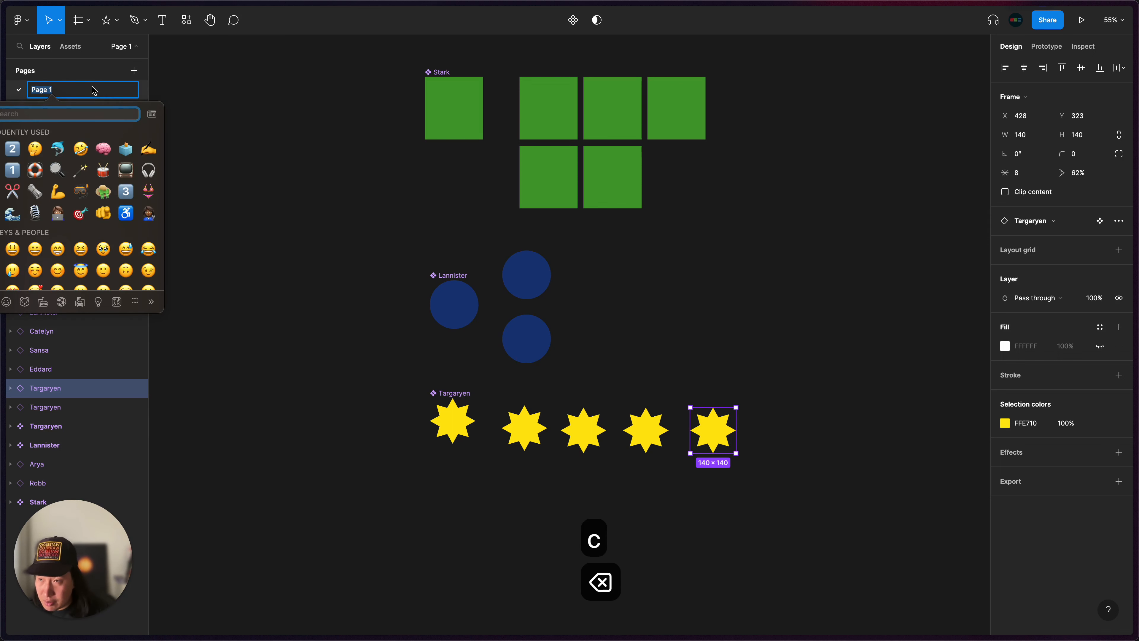
text(atom)
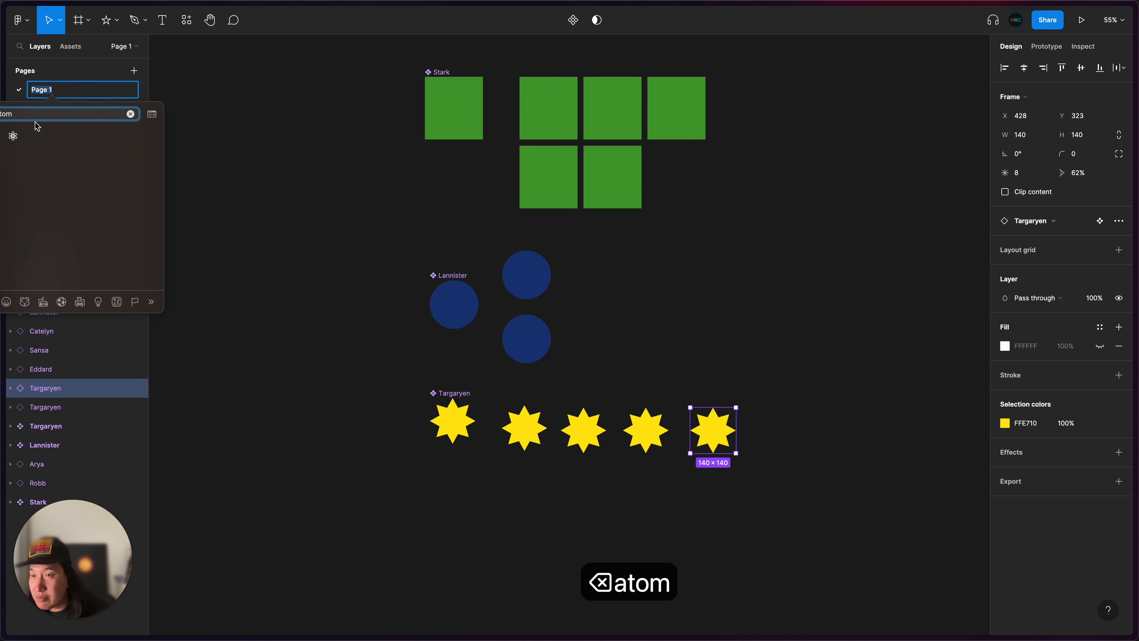
click(9, 136)
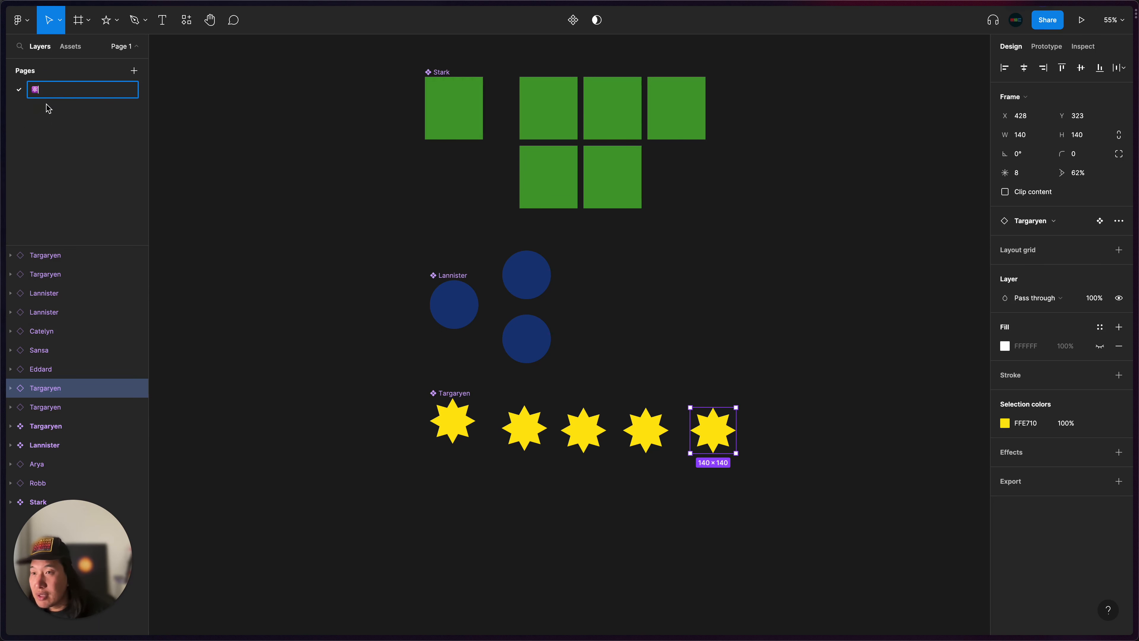
text(Components)
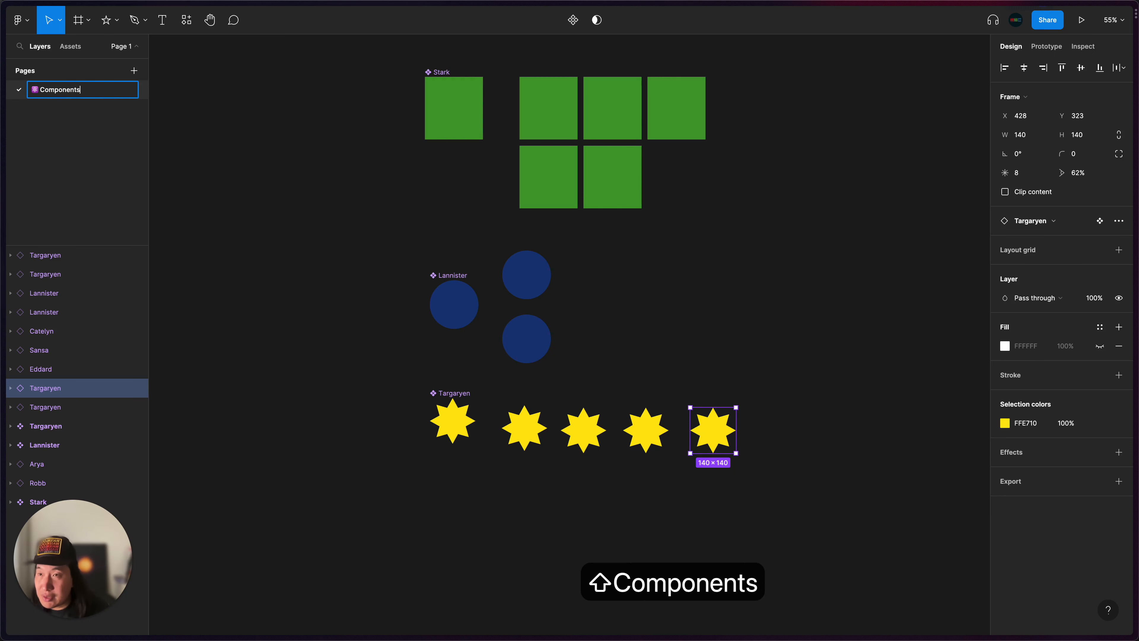
key(Return)
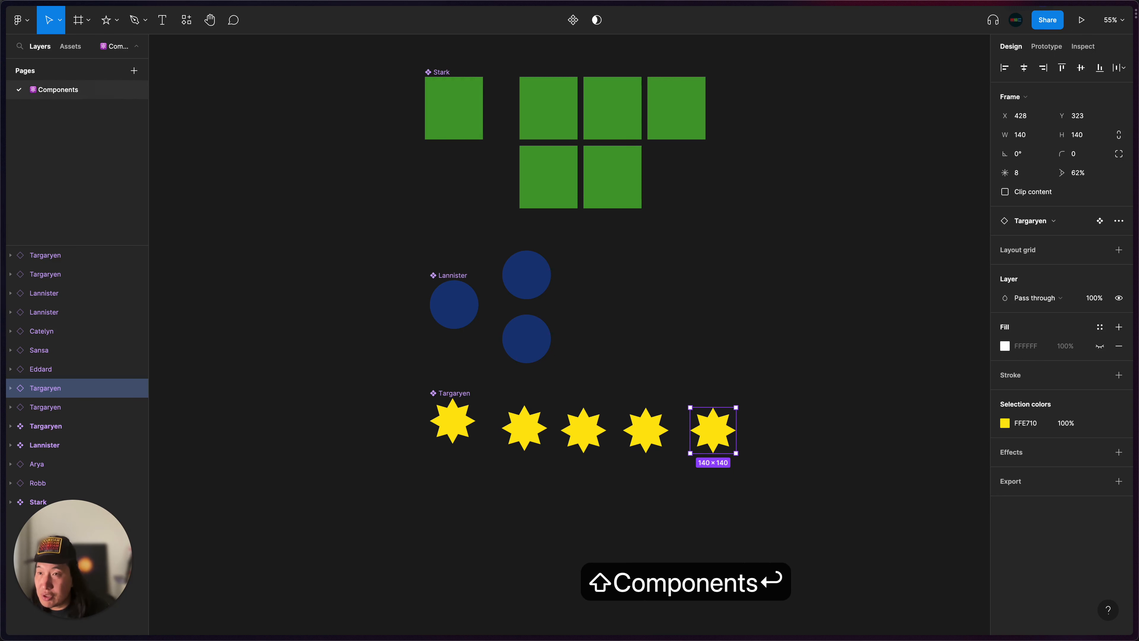
click(212, 94)
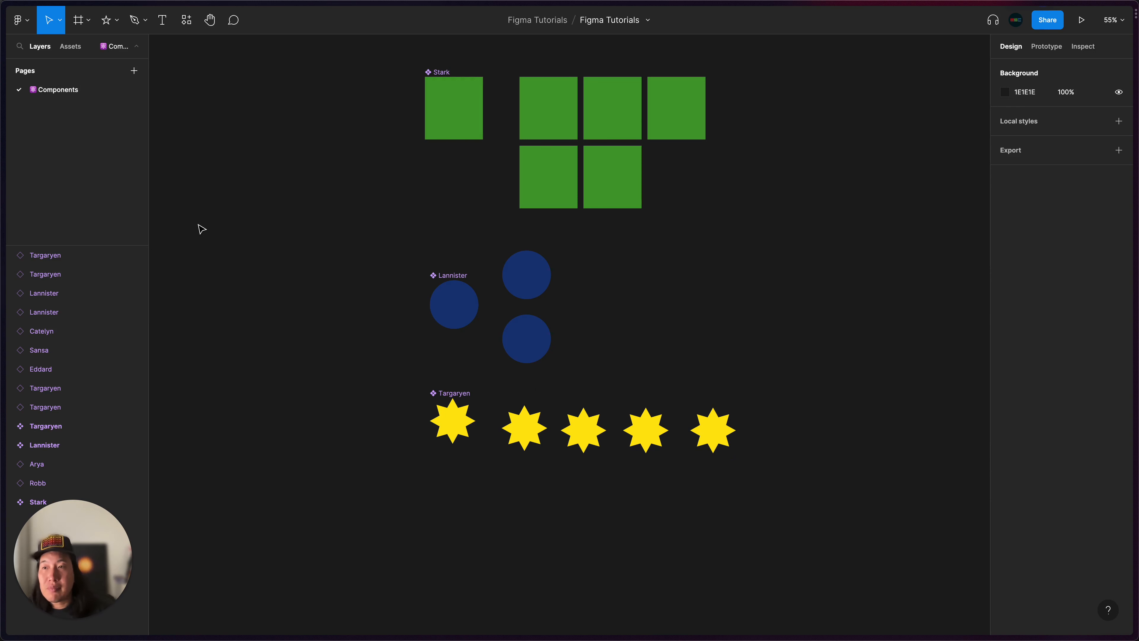
Add a page named Sandbox, prefixed with the first emoji found for "play", and place it above the Components page
click(133, 70)
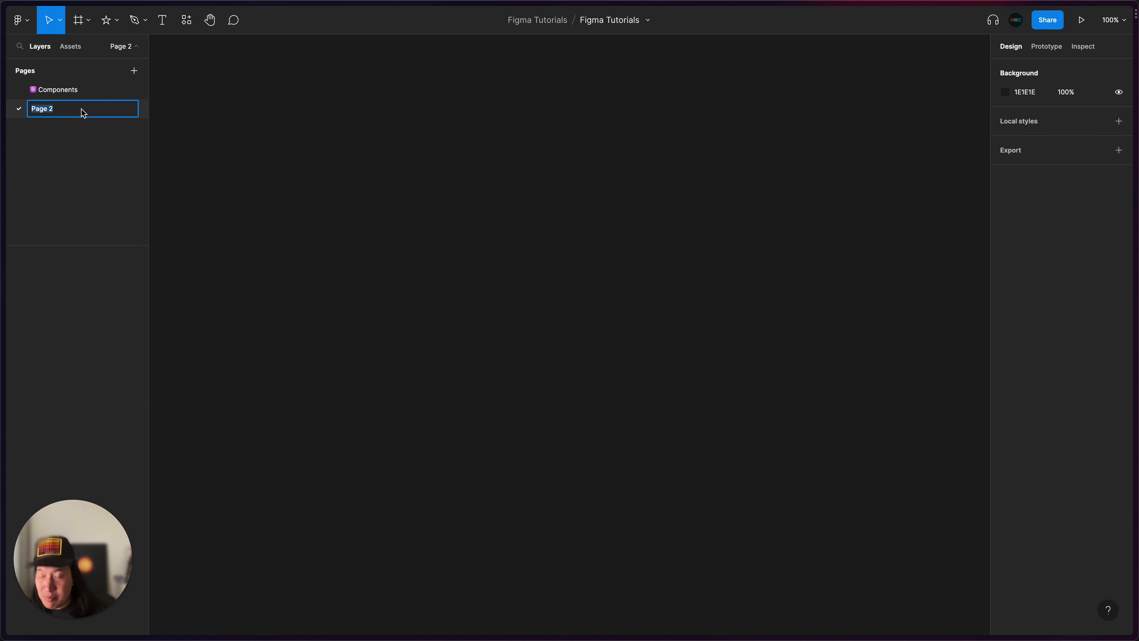
key(ctrl+super+space)
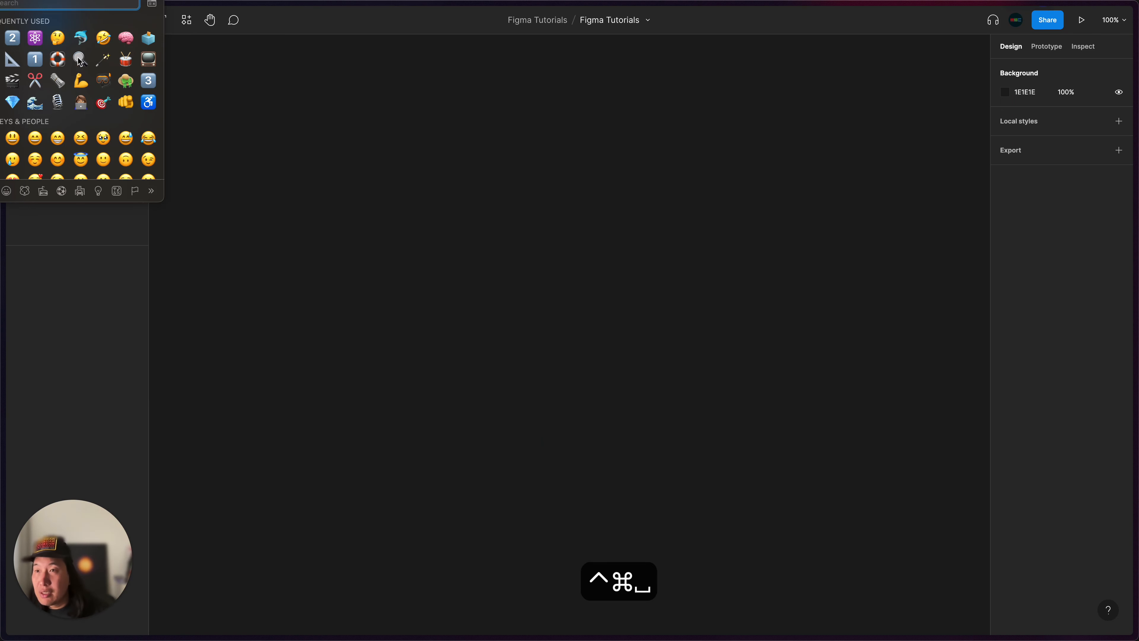
text(play)
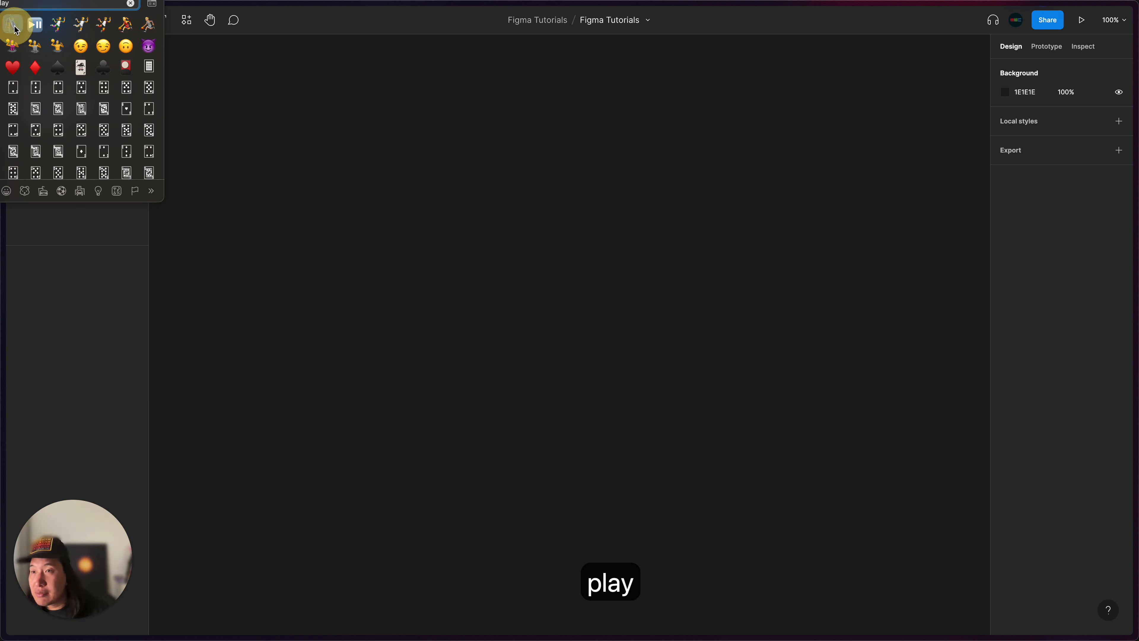
click(13, 24)
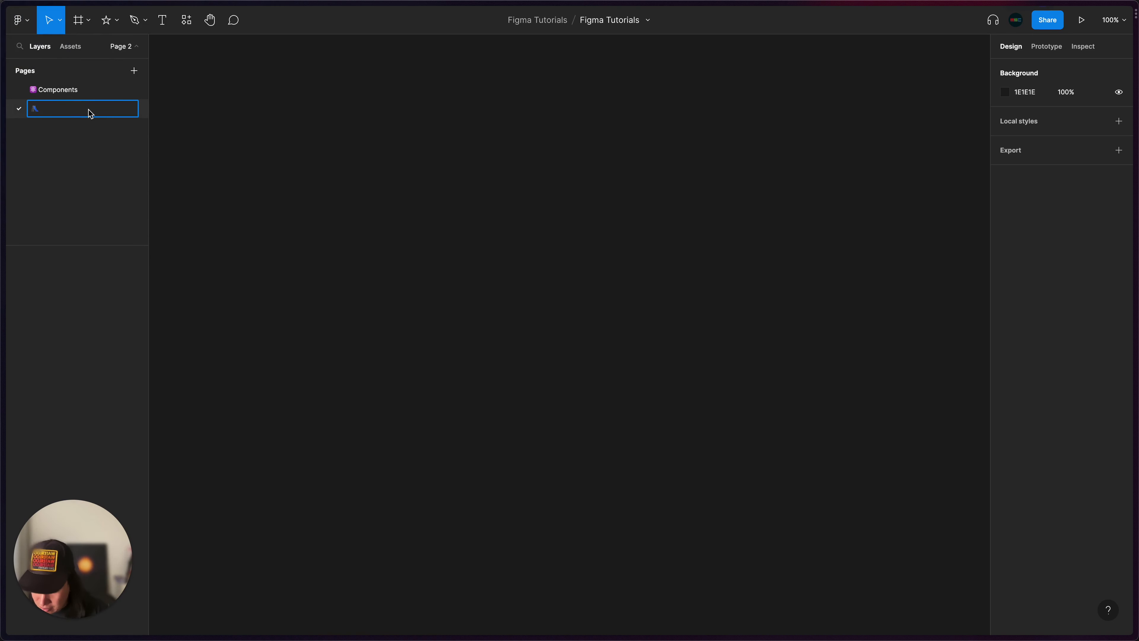
text(Sandbox)
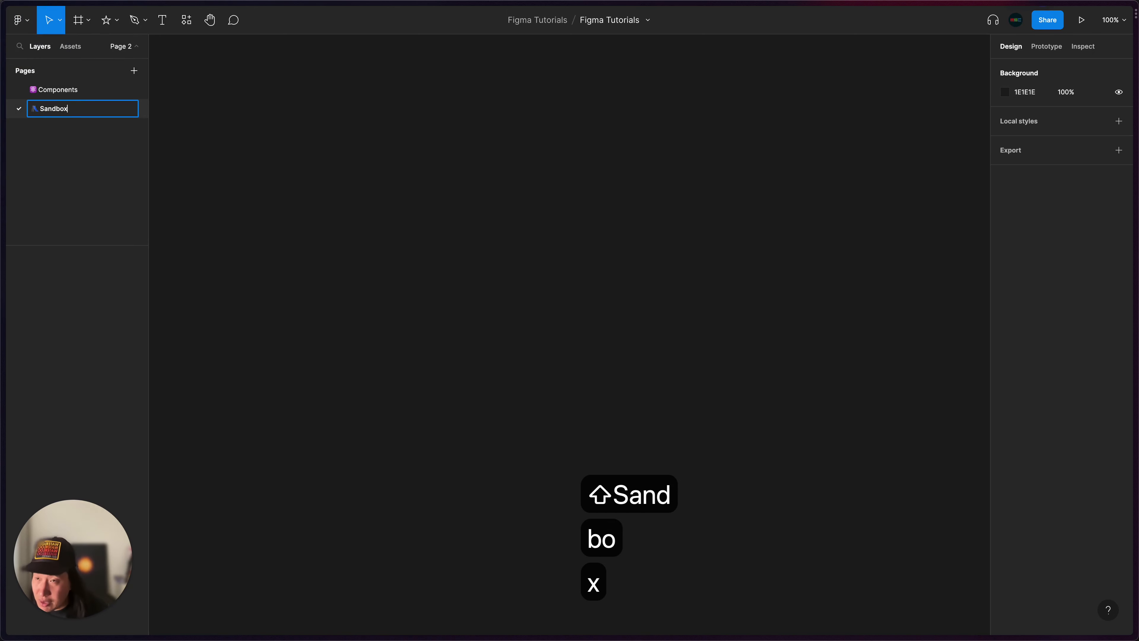
key(Return)
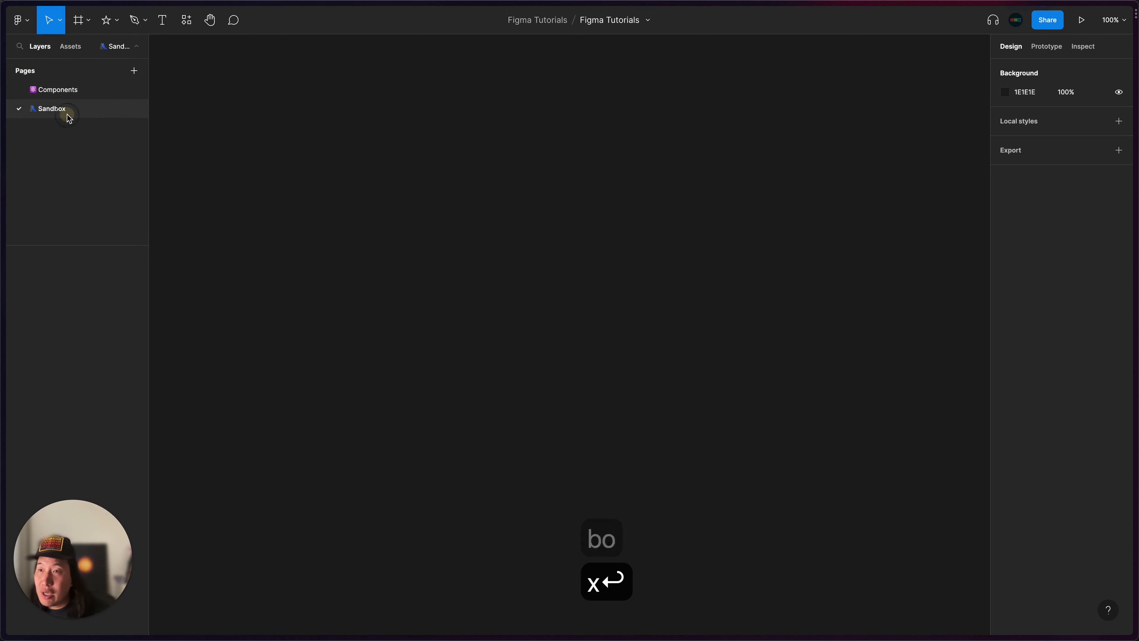
drag(66, 112, 70, 90)
click(239, 142)
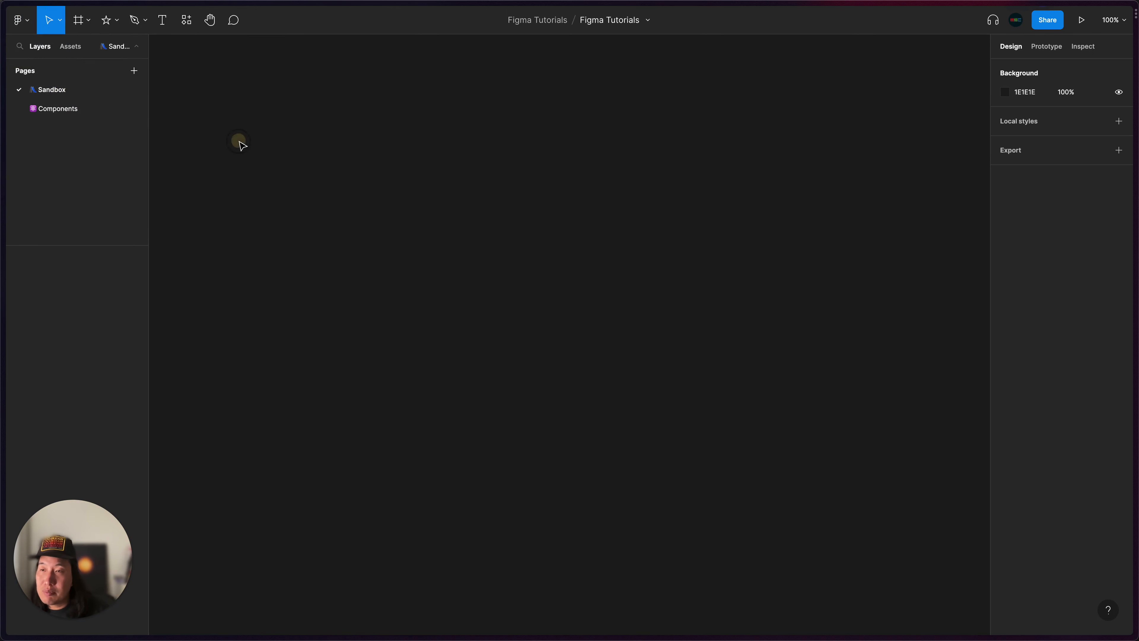
Switch back and forth between the Sandbox and Components pages to compare their contents, ending on Components
click(56, 108)
click(324, 219)
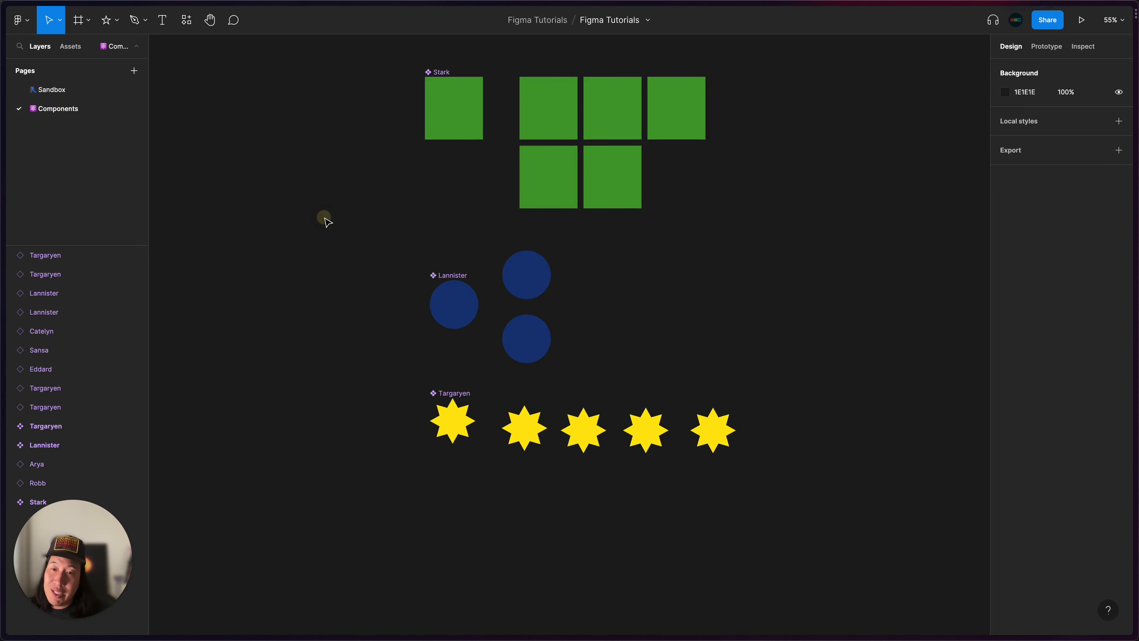
click(74, 92)
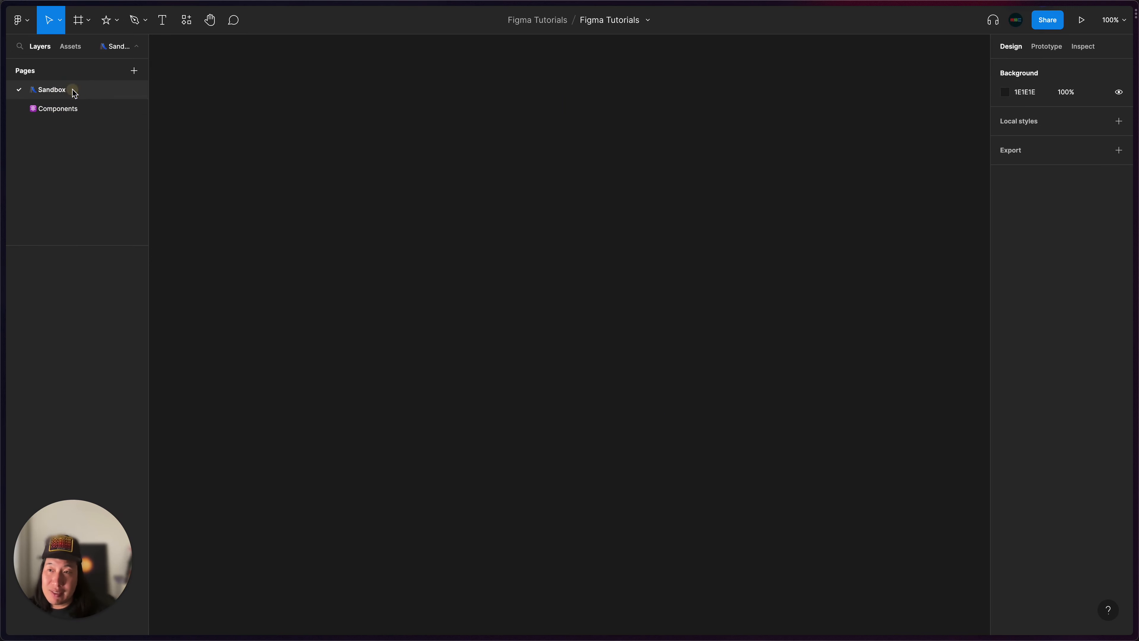
click(241, 136)
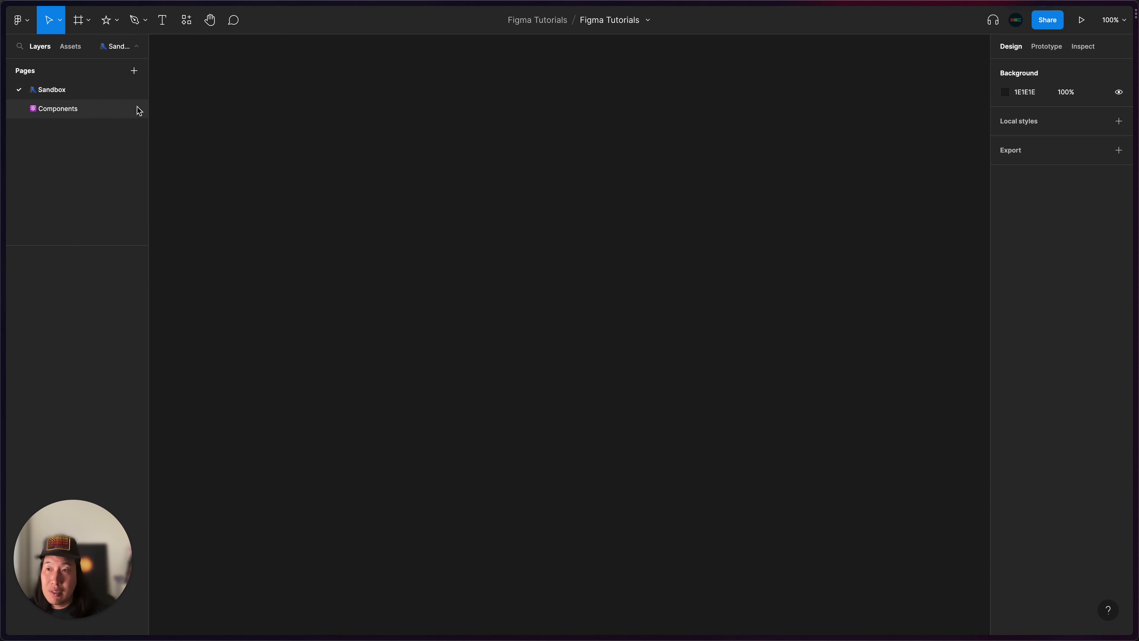
click(94, 106)
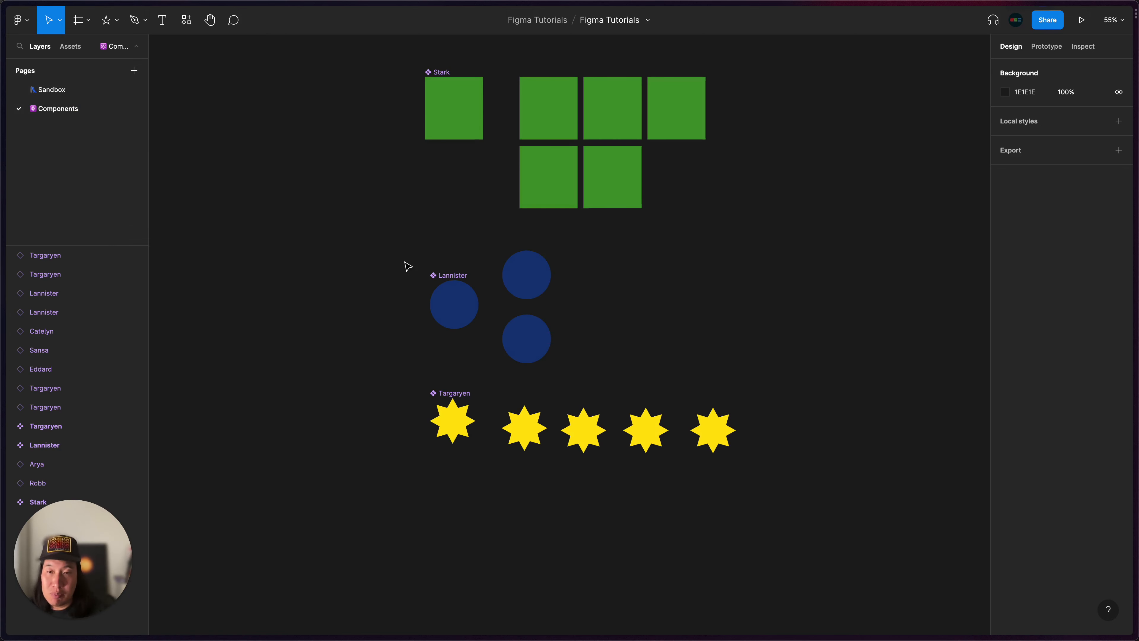
click(83, 90)
click(53, 107)
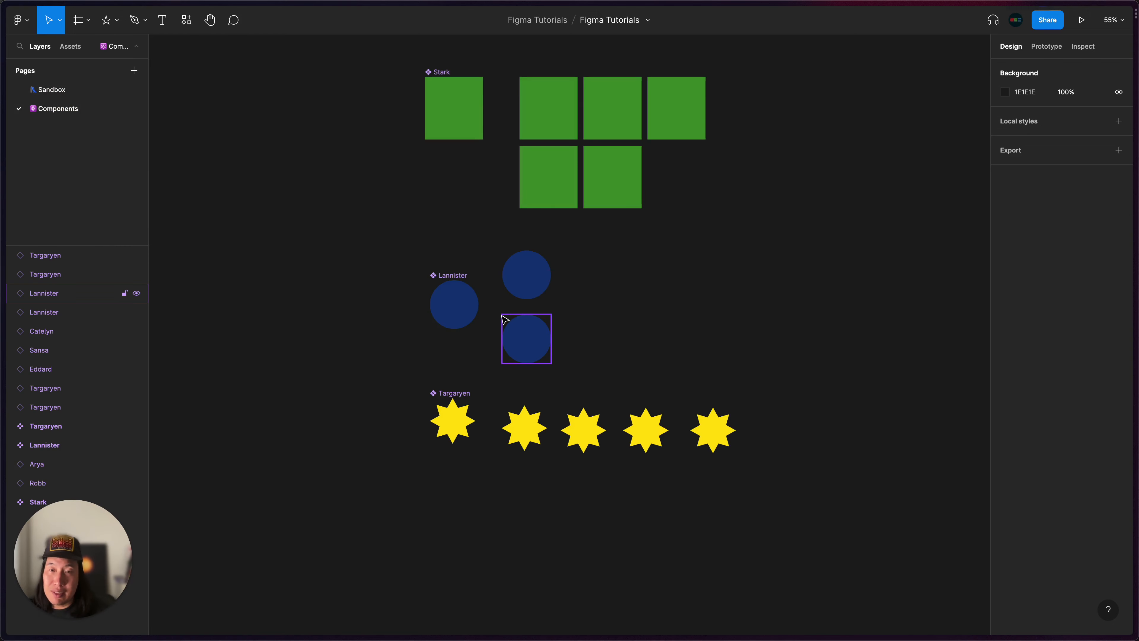
Look over the main components and instances on the Components page and display the file's local component assets
scroll(505, 320, up, 3)
scroll(505, 319, up, 2)
scroll(602, 386, down, 2)
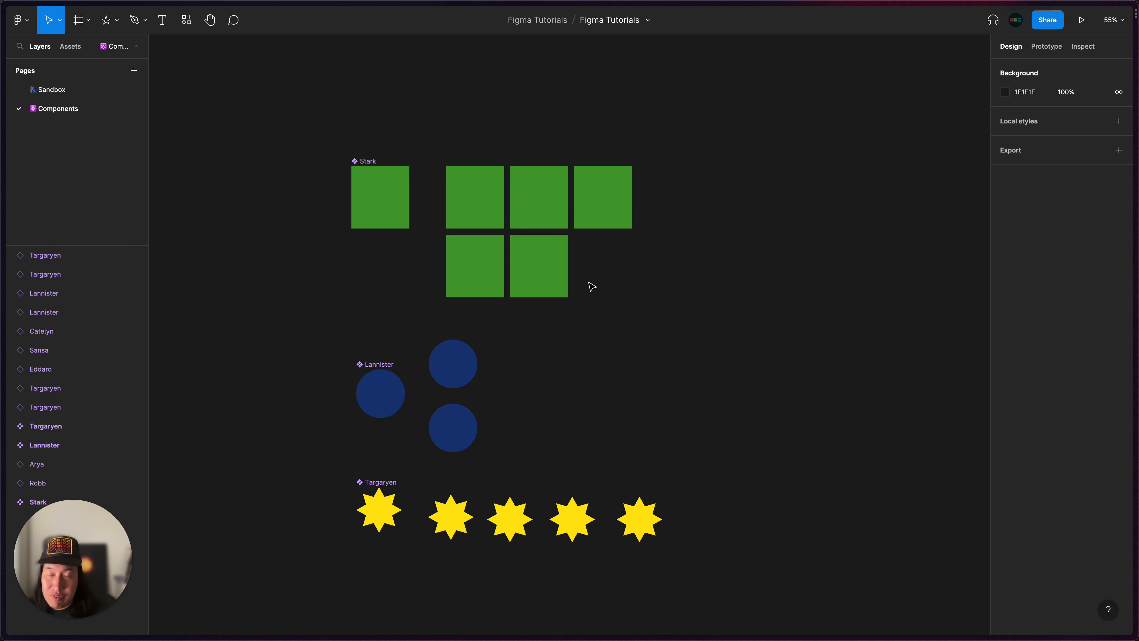
scroll(592, 287, left, 3)
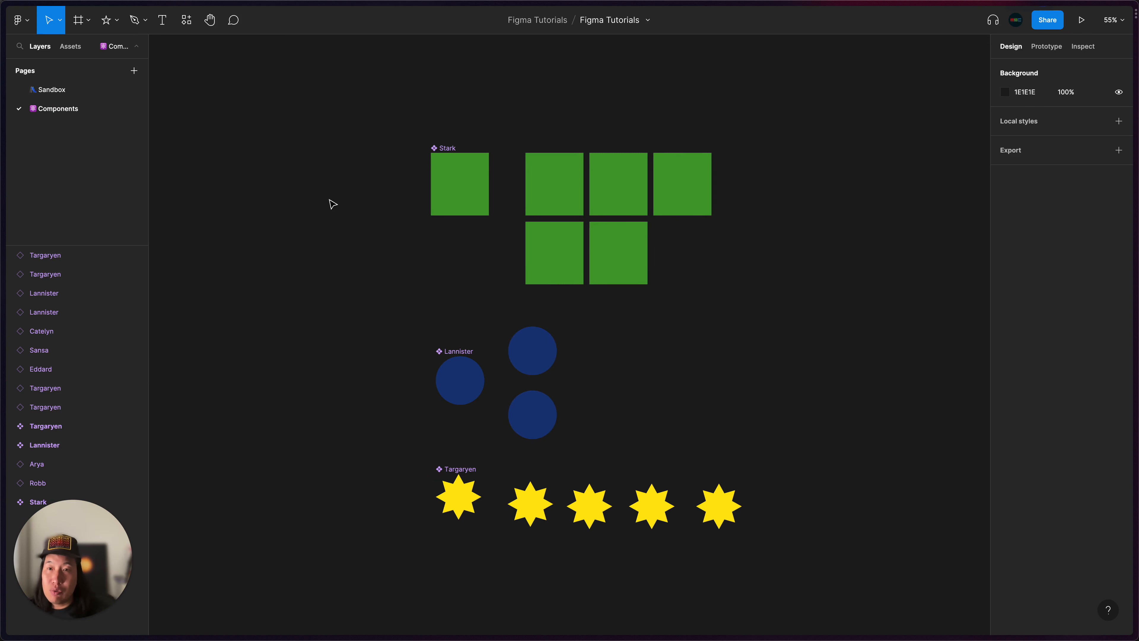
click(76, 47)
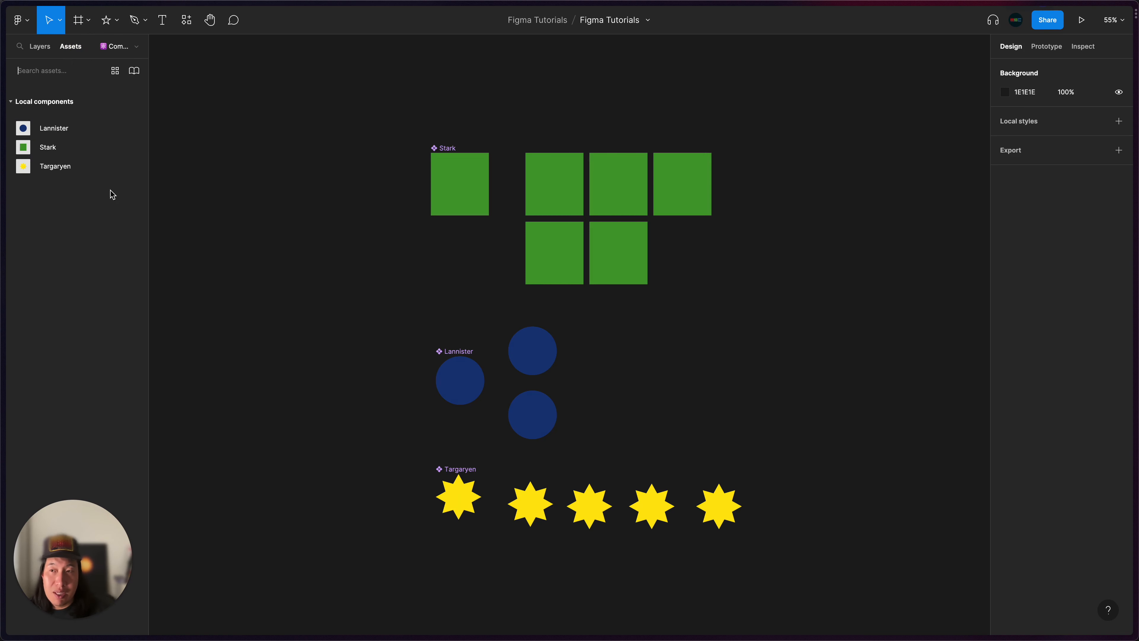
scroll(369, 243, left, 3)
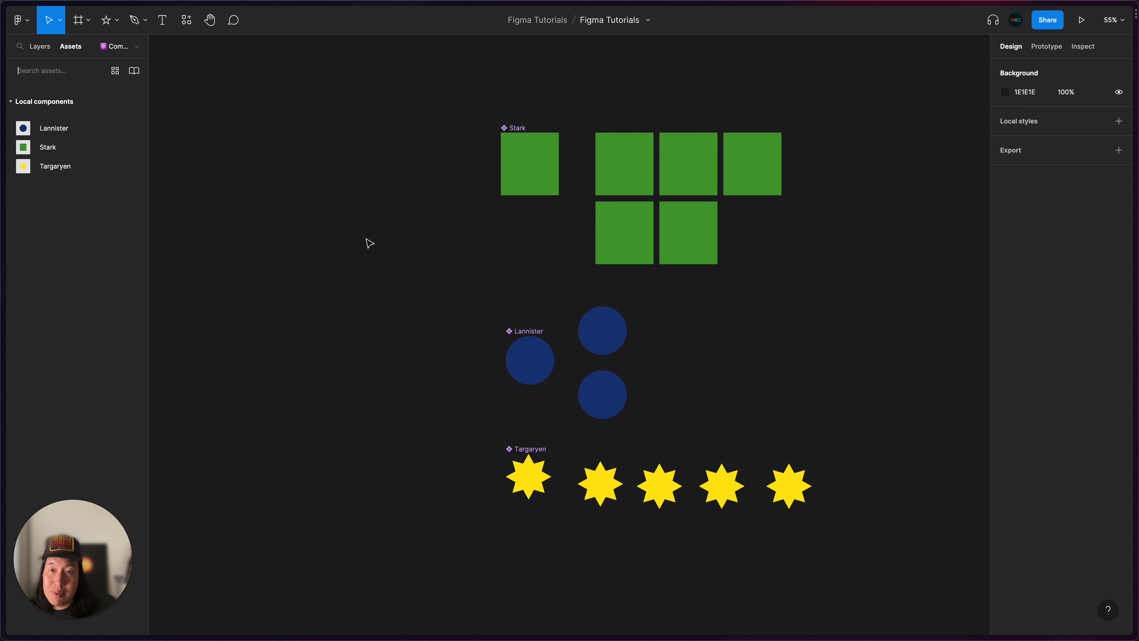
Draw a frame beside the Stark main component on the Components page and enlarge it to about 1140 × 926
scroll(369, 242, left, 5)
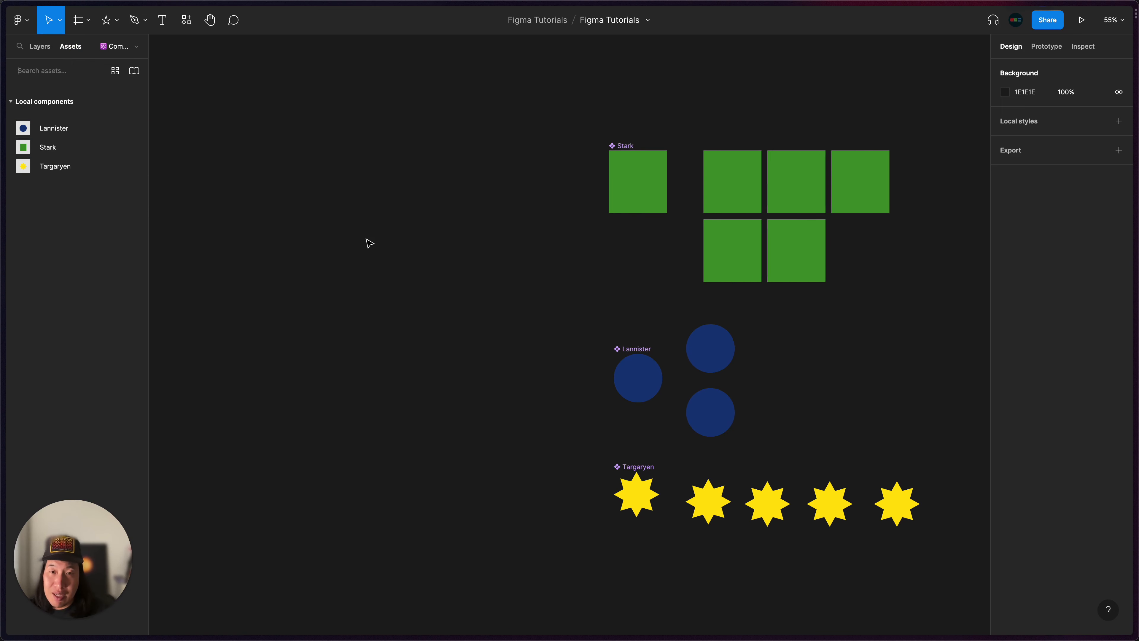
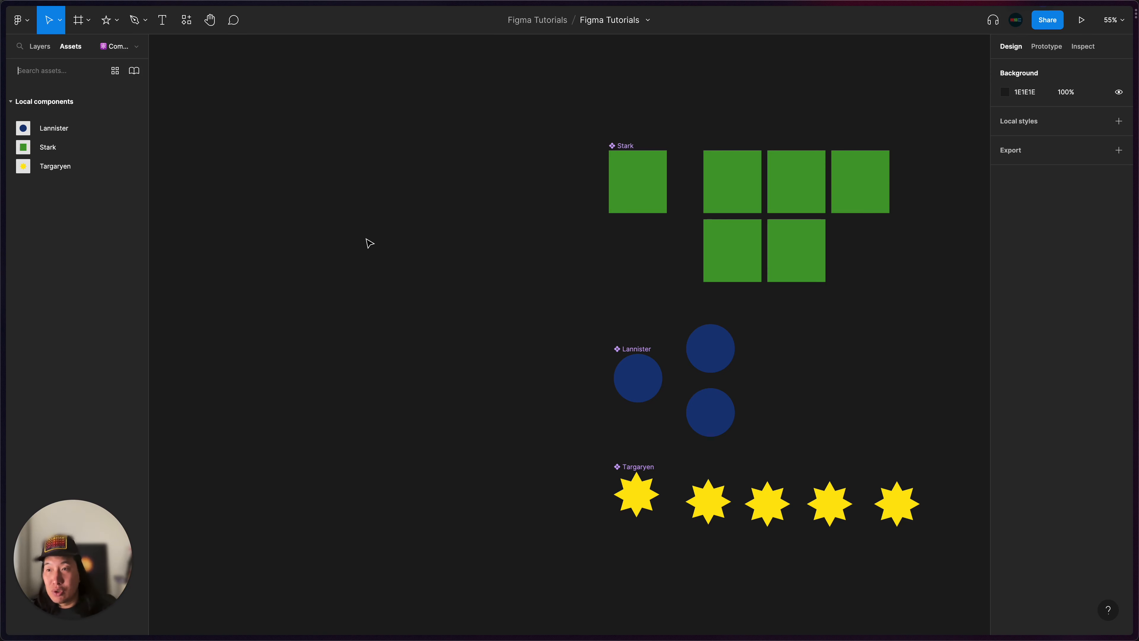
click(50, 53)
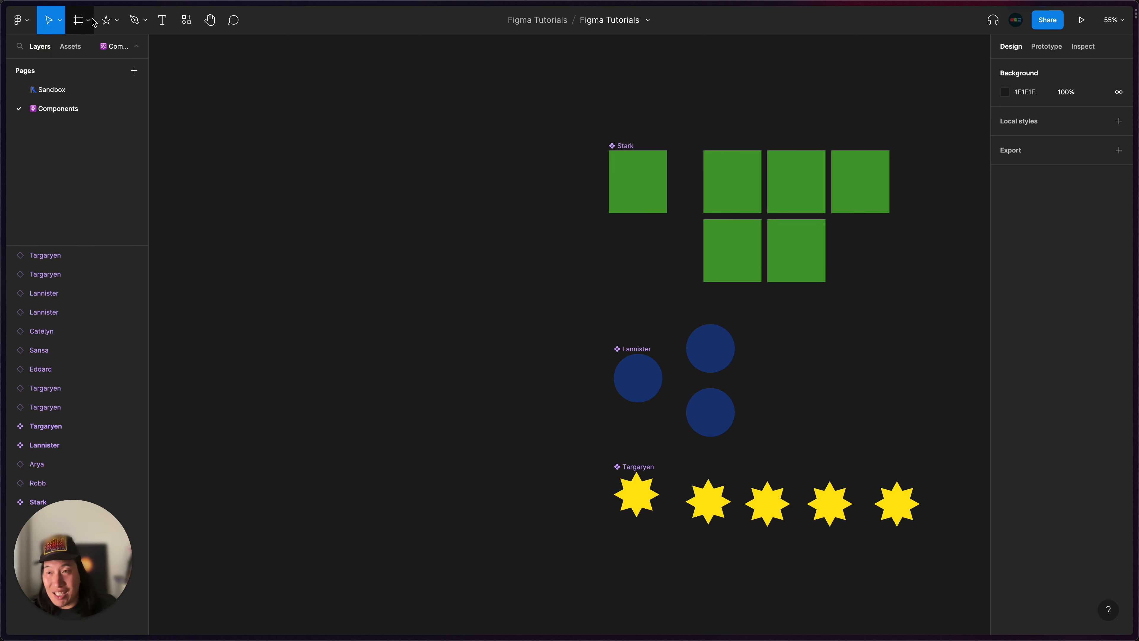
click(81, 23)
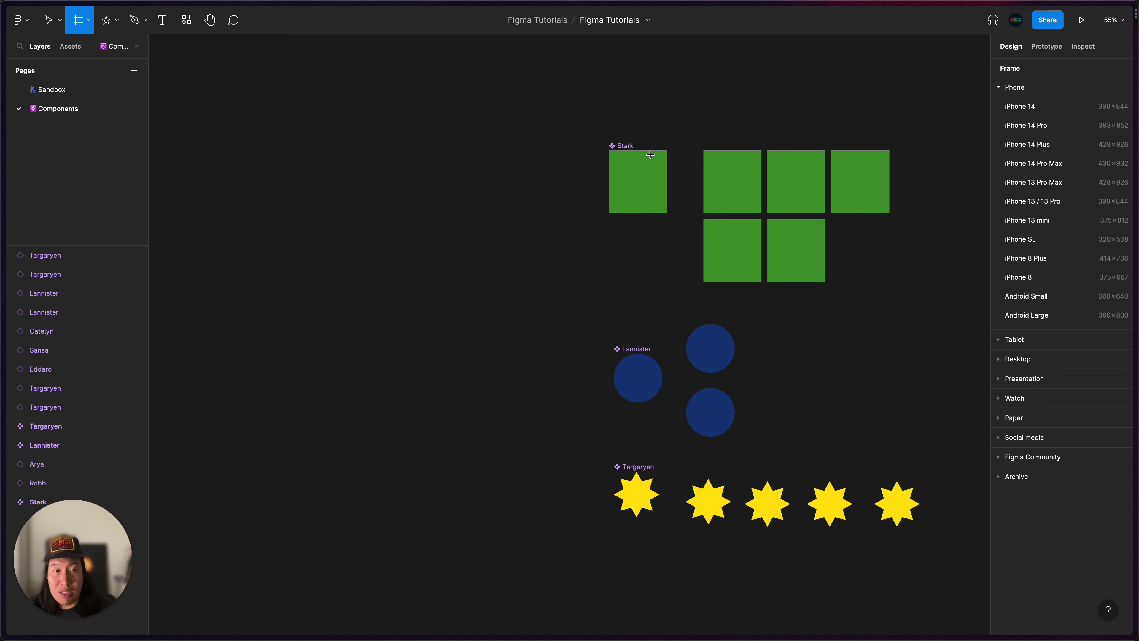
click(1014, 86)
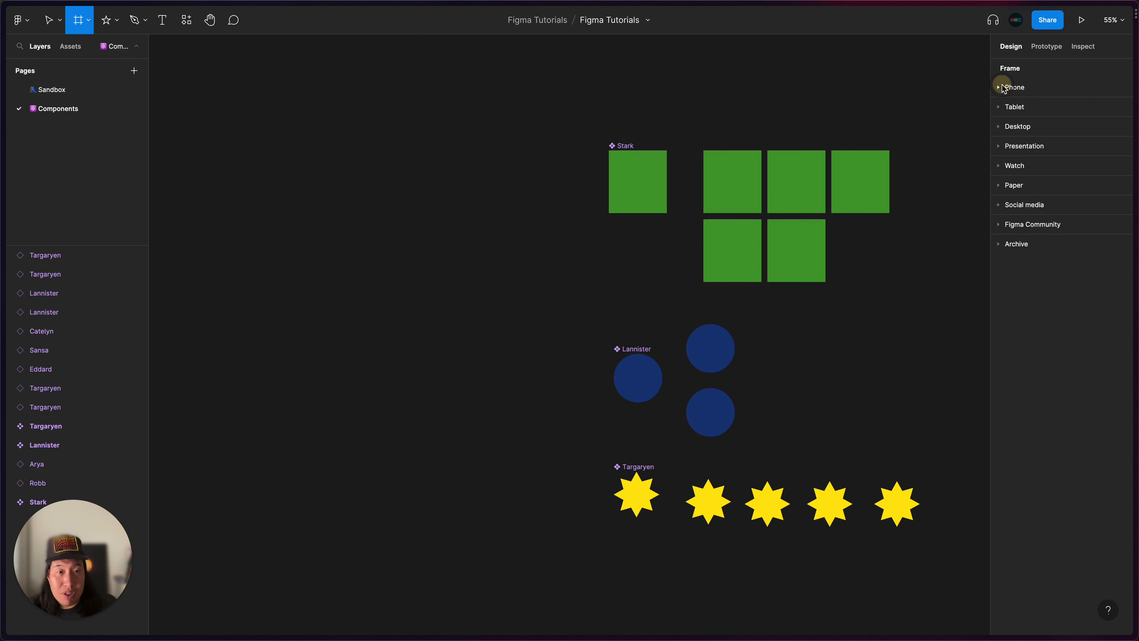
click(1000, 151)
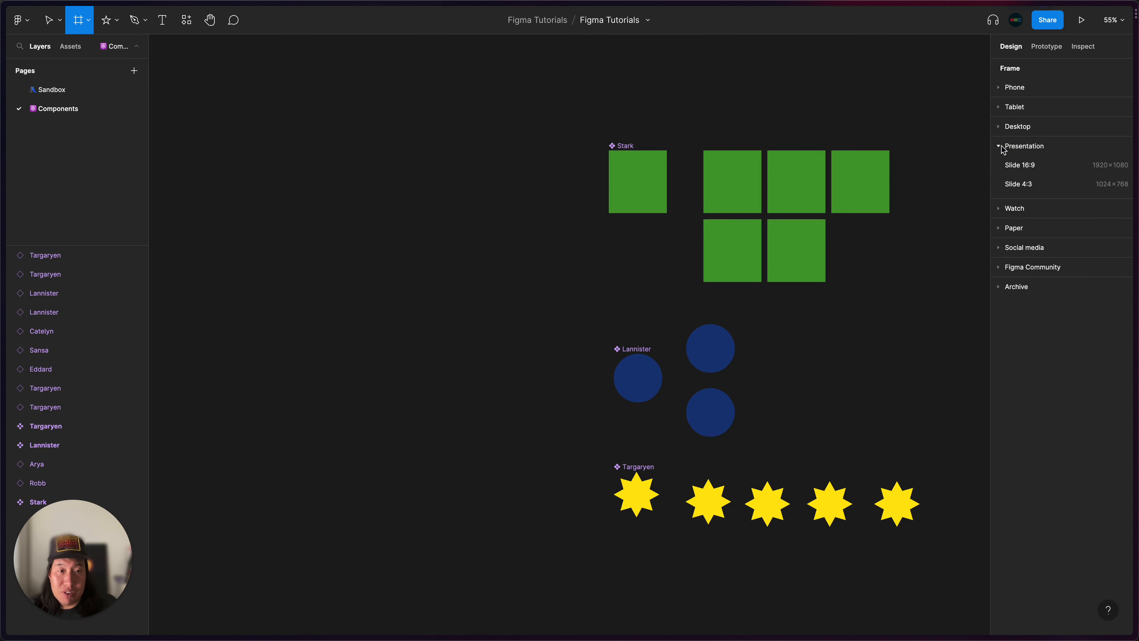
click(998, 128)
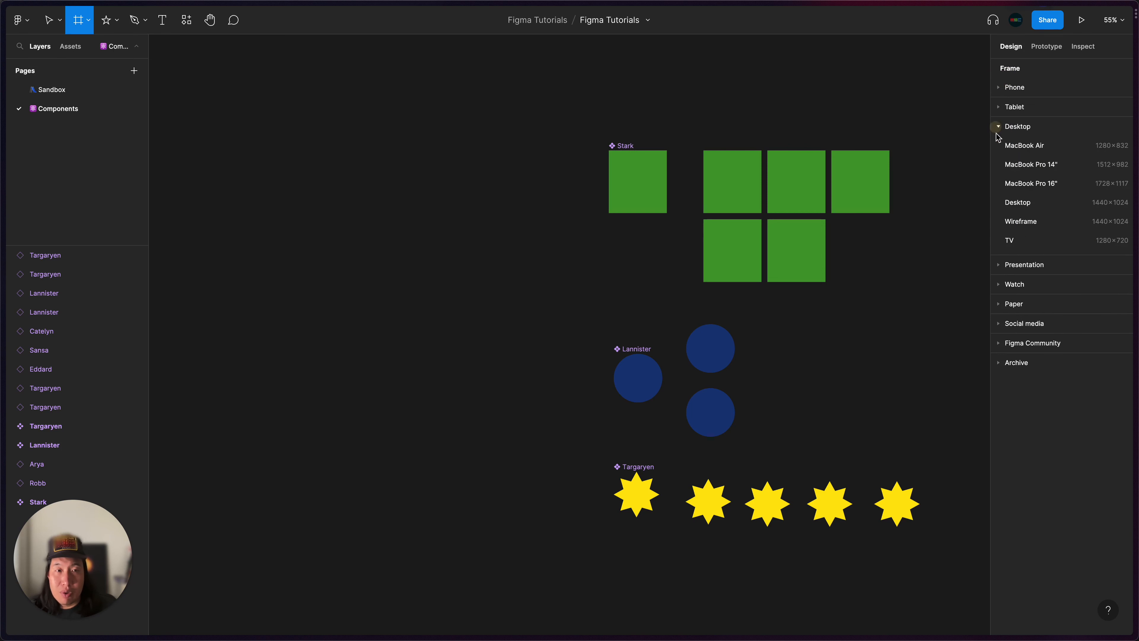
drag(239, 130, 511, 303)
drag(254, 121, 211, 87)
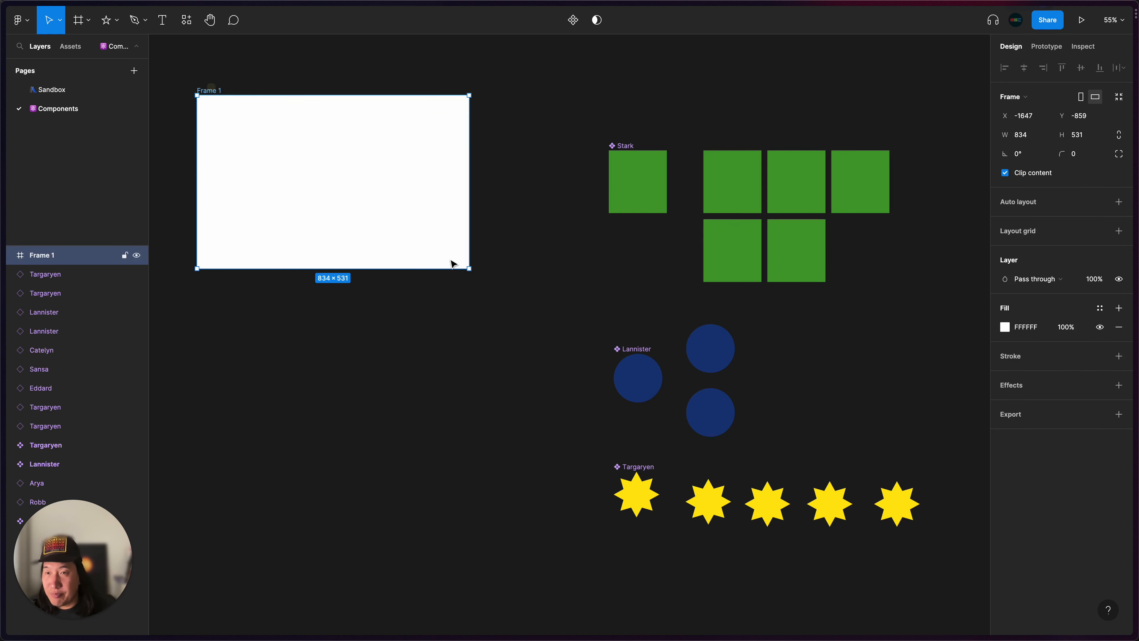
drag(470, 270, 569, 398)
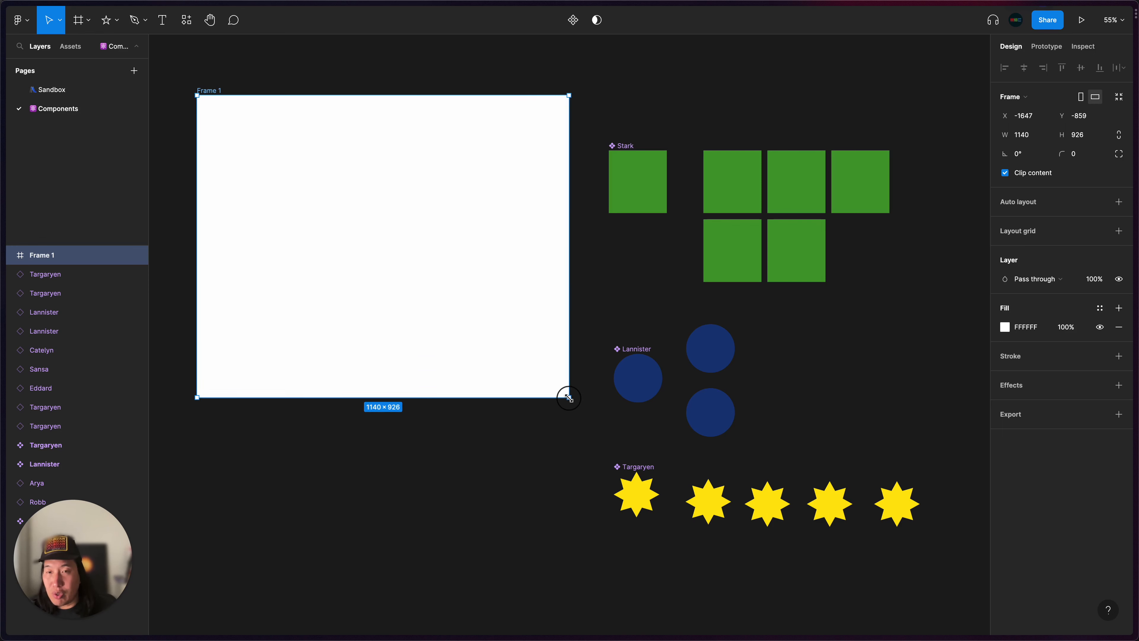
click(601, 318)
Rename the new frame to My Components Documet
click(32, 252)
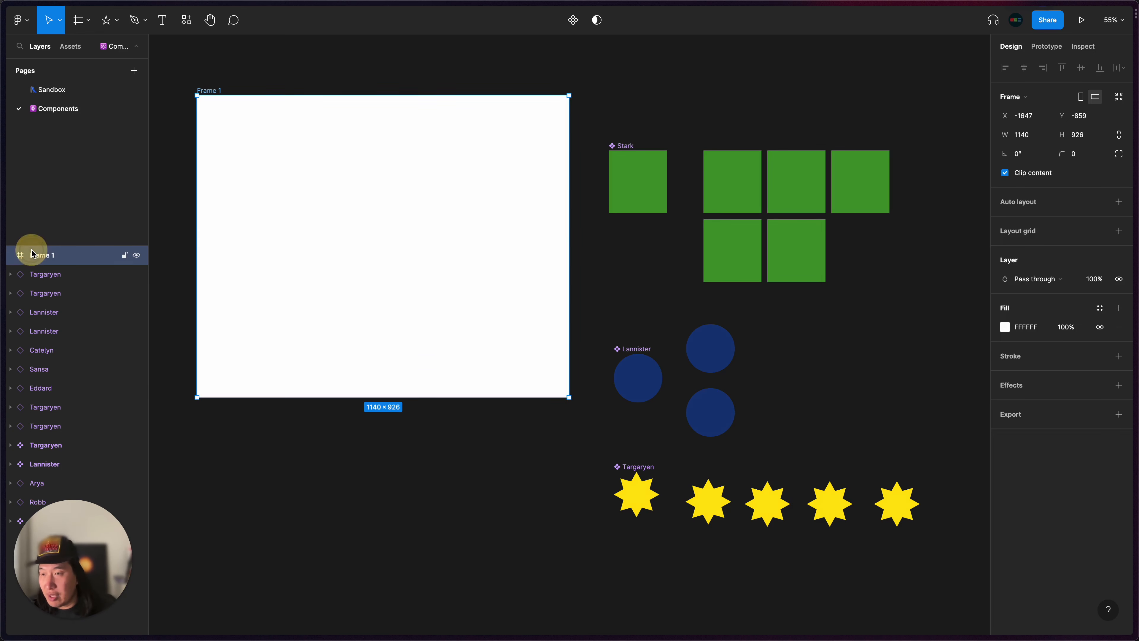
double_click(45, 256)
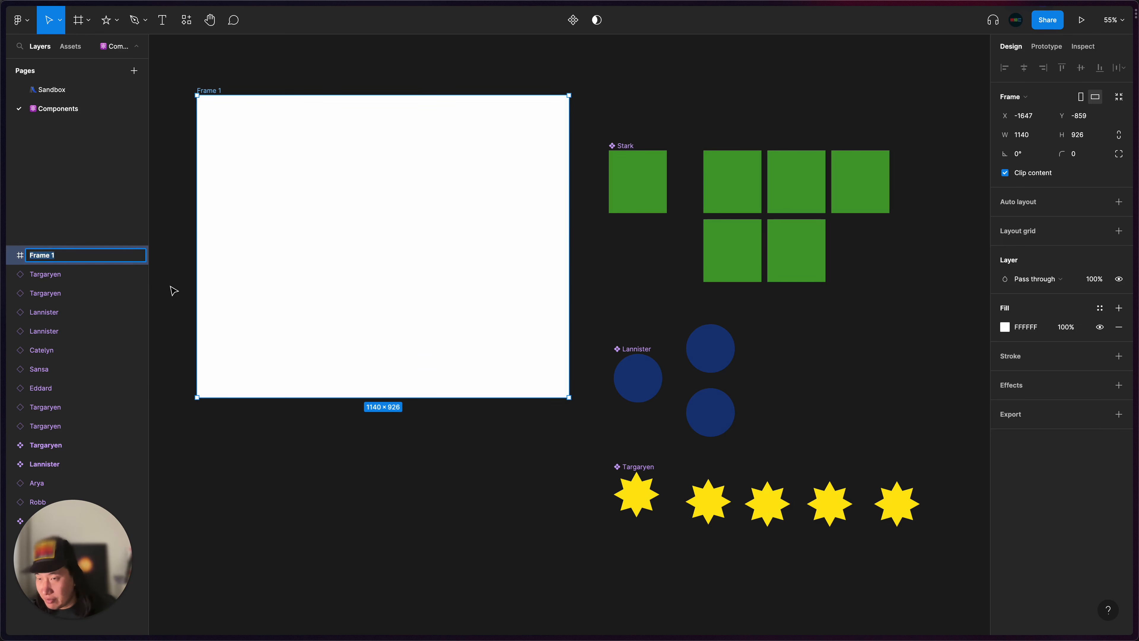
text(Com)
key(BackSpace)
key(BackSpace)
key(BackSpace)
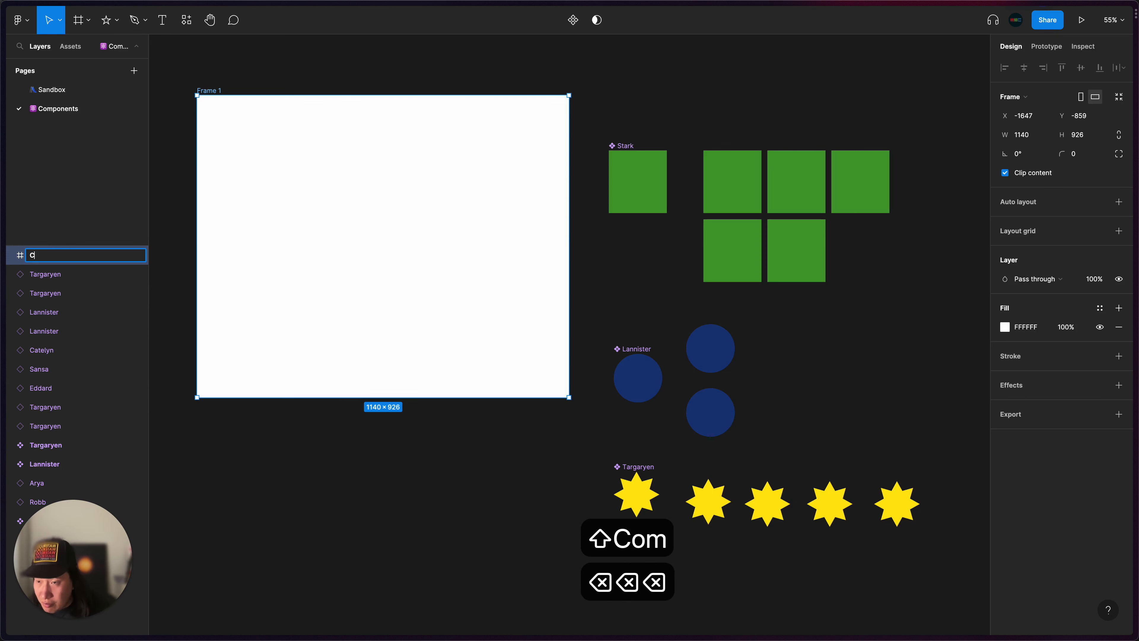
text(My Co)
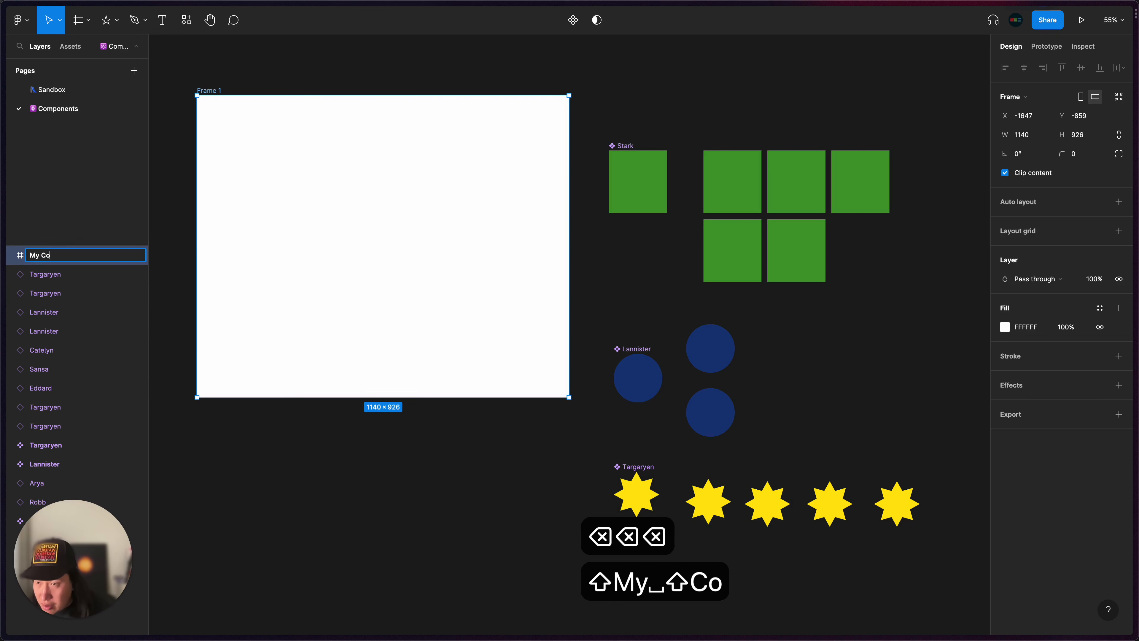
text(mponents )
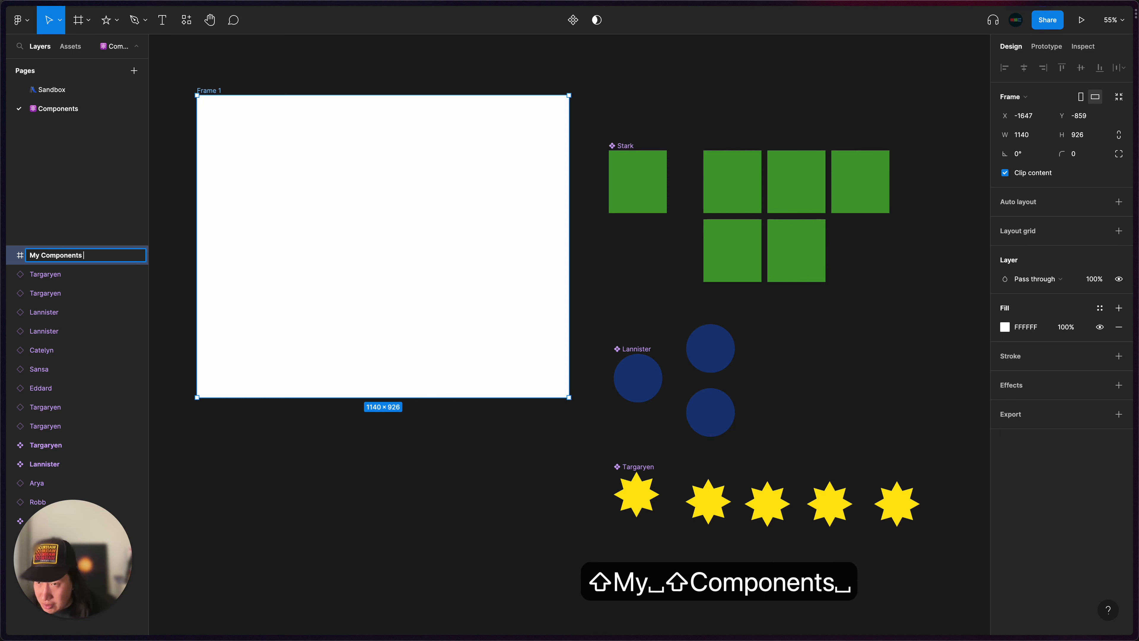
text(Documn)
key(BackSpace)
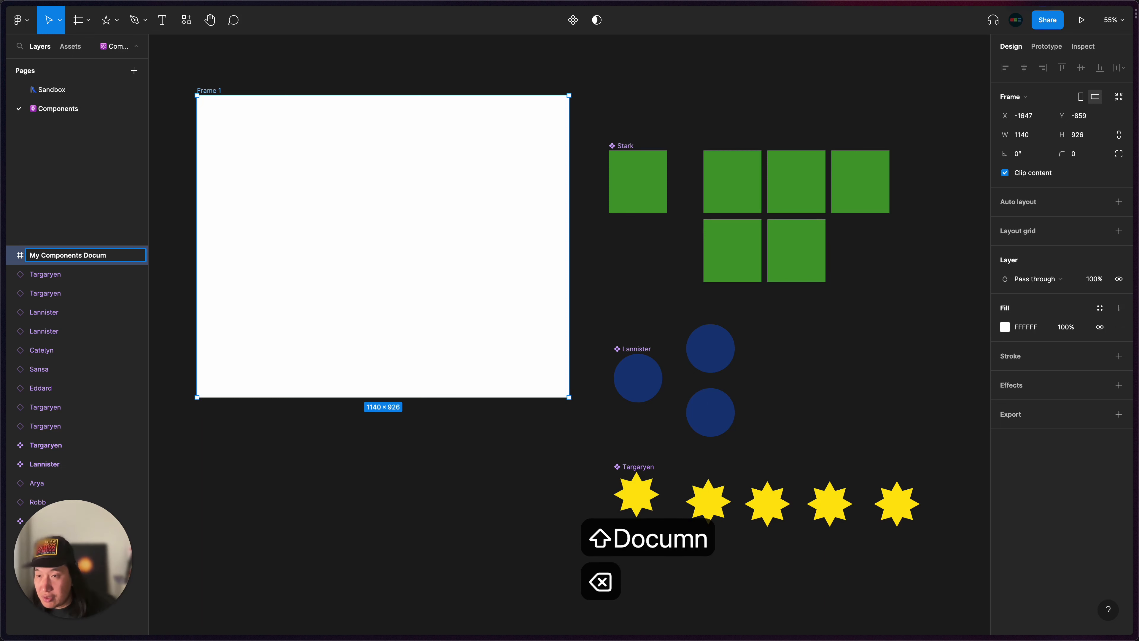
text(et)
key(Return)
click(330, 59)
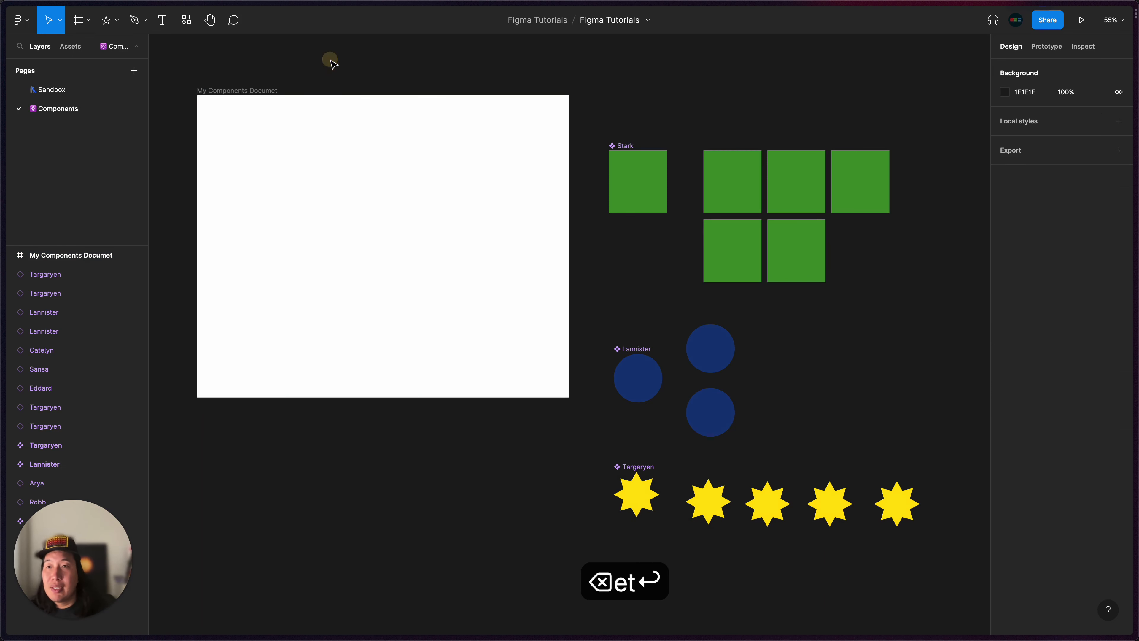
Move the Stark, Lannister and Targaryen main components into the My Components Documet frame, stacked in a roughly aligned column
scroll(346, 163, left, 5)
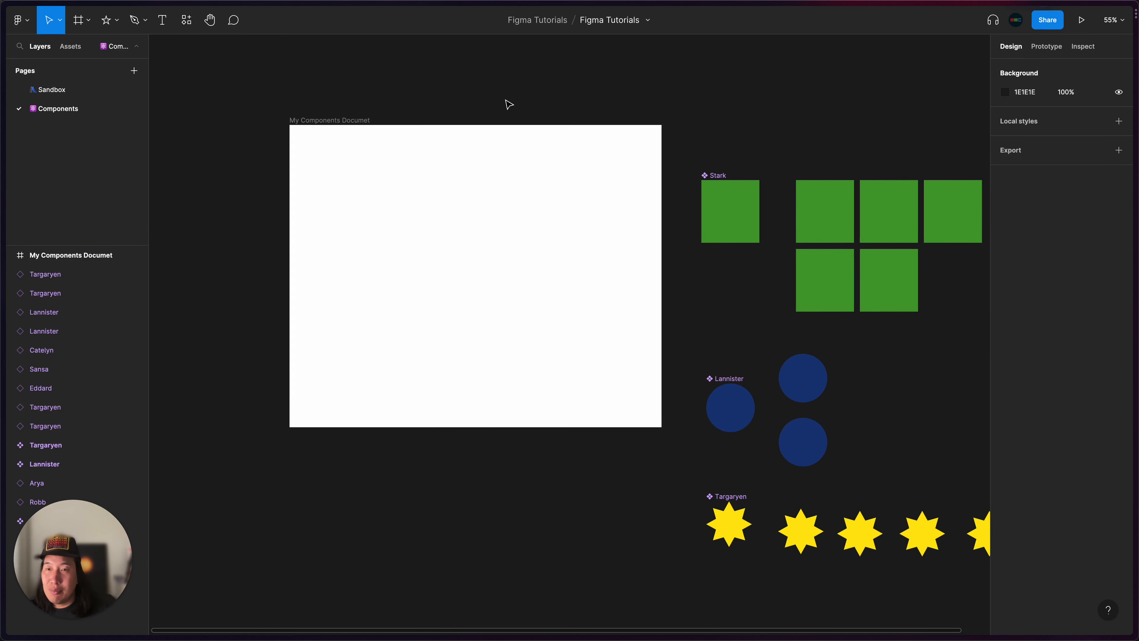
drag(715, 181, 346, 173)
drag(716, 387, 353, 276)
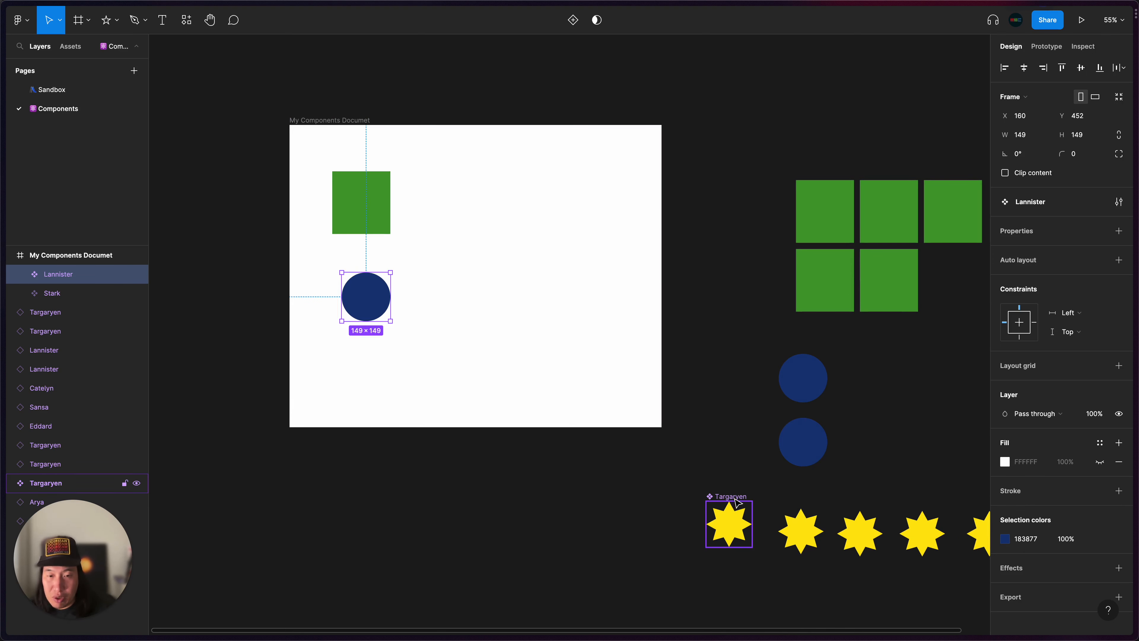
drag(737, 503, 363, 359)
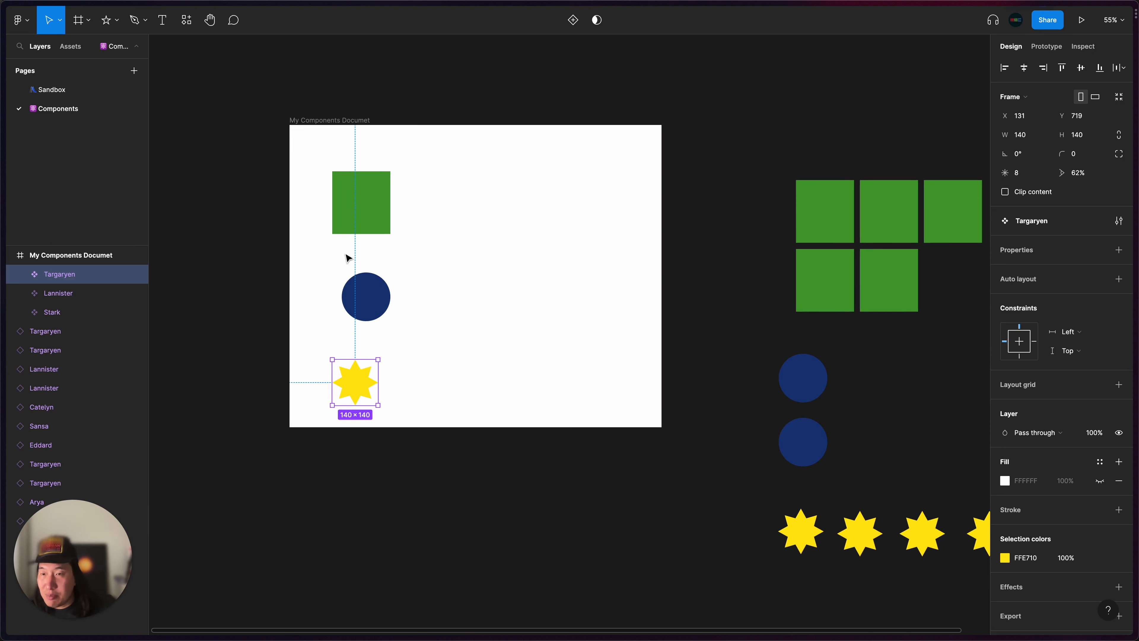
drag(355, 301, 342, 301)
click(350, 218)
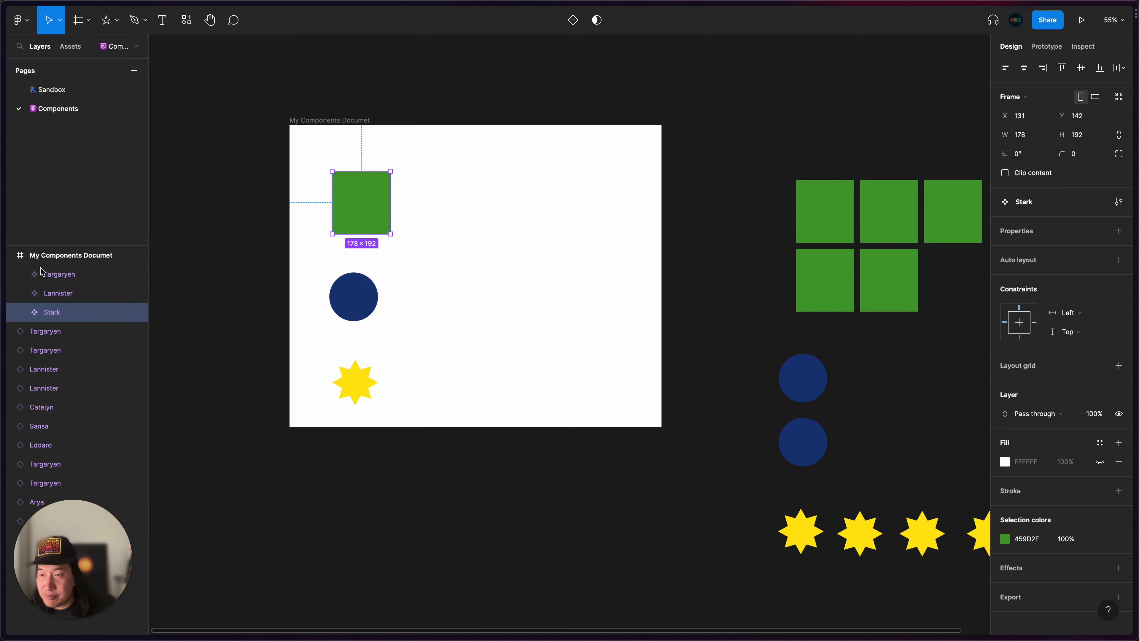
Move the My Components Documet frame around the canvas with its nested components and select the Targaryen main component inside it
drag(359, 119, 320, 111)
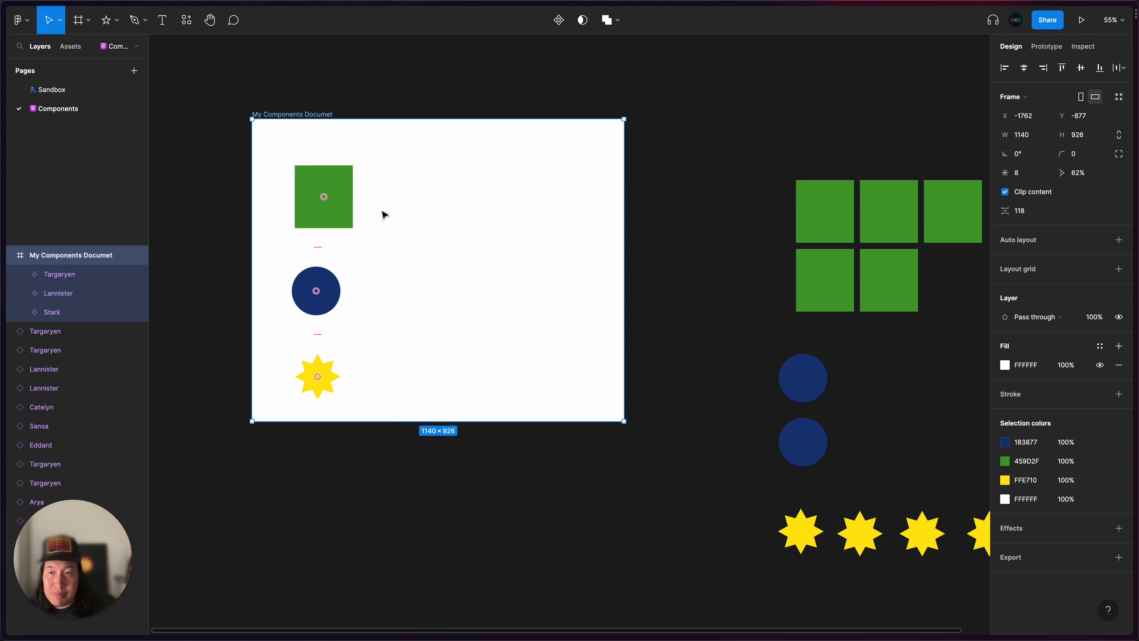
drag(291, 116, 288, 163)
click(69, 274)
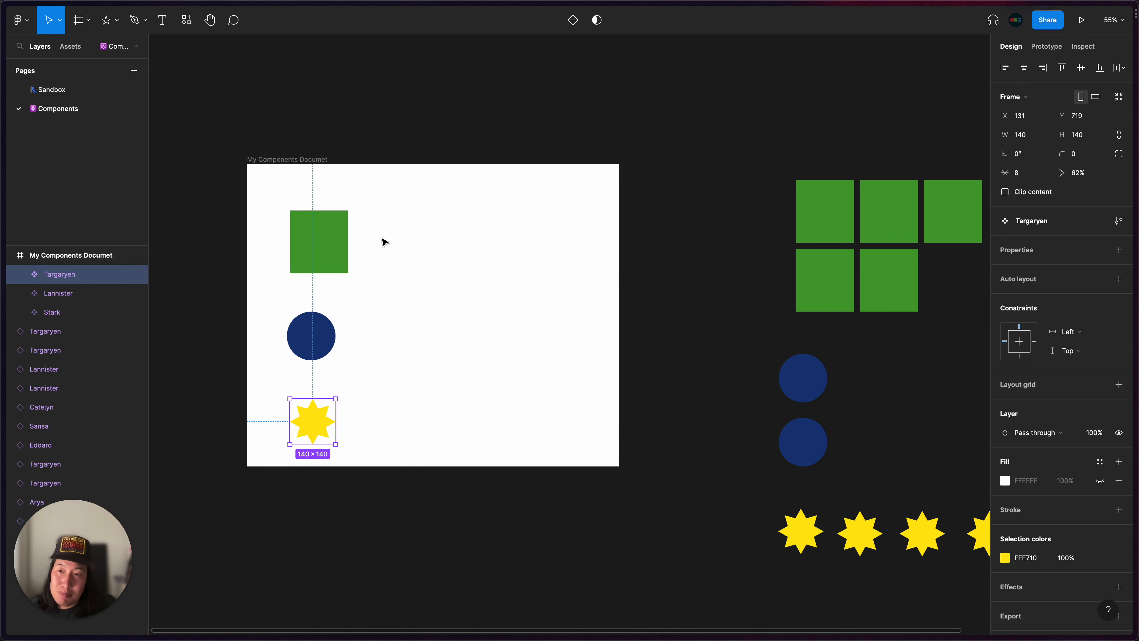
Place the Eddard instance in the frame beside the Stark main component, inspect its layer, and return it to the other instances
drag(824, 213, 454, 241)
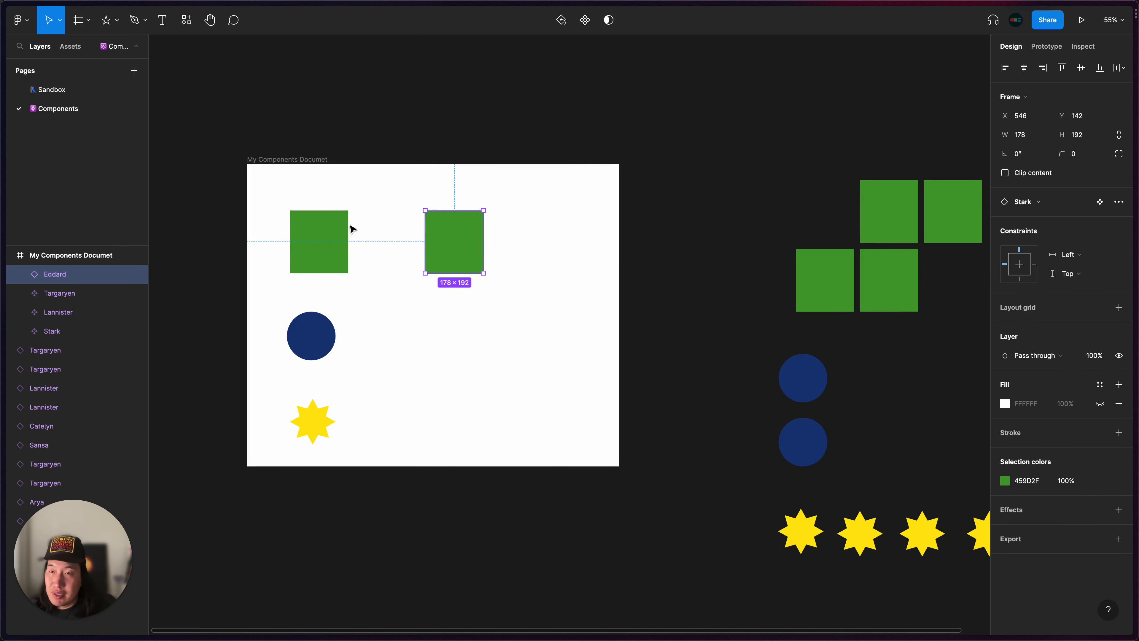
click(349, 167)
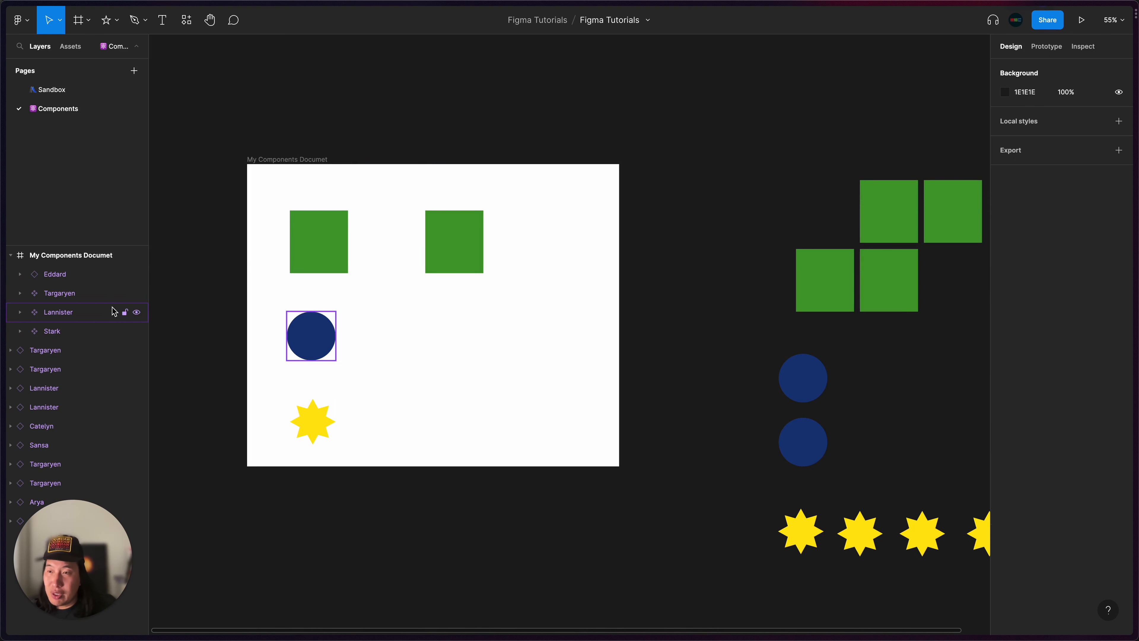
click(59, 275)
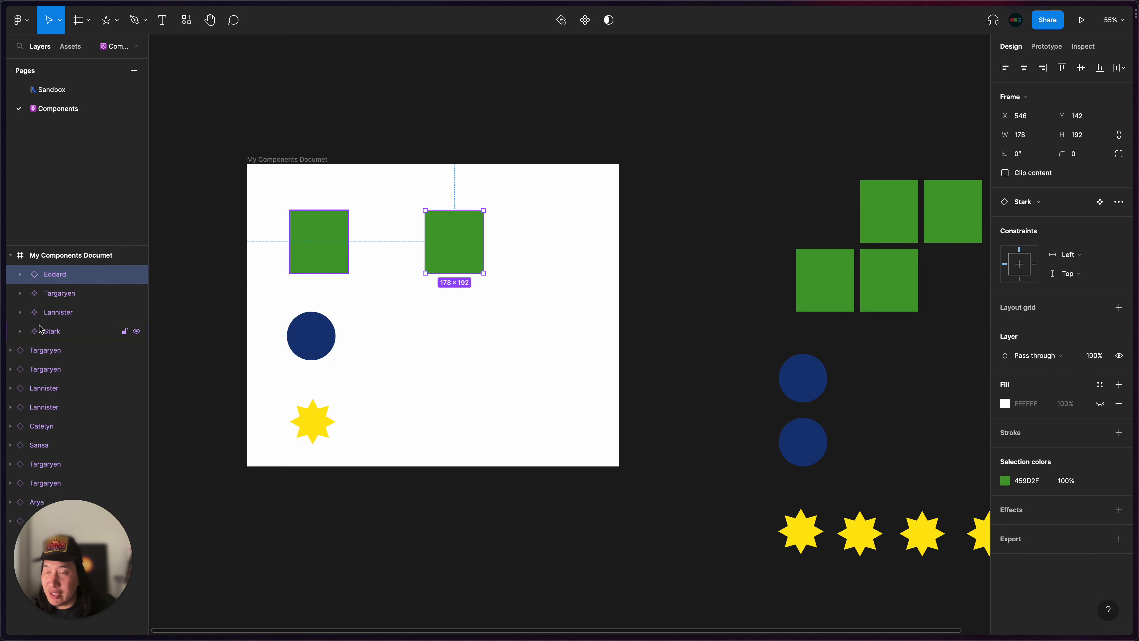
drag(453, 238, 821, 206)
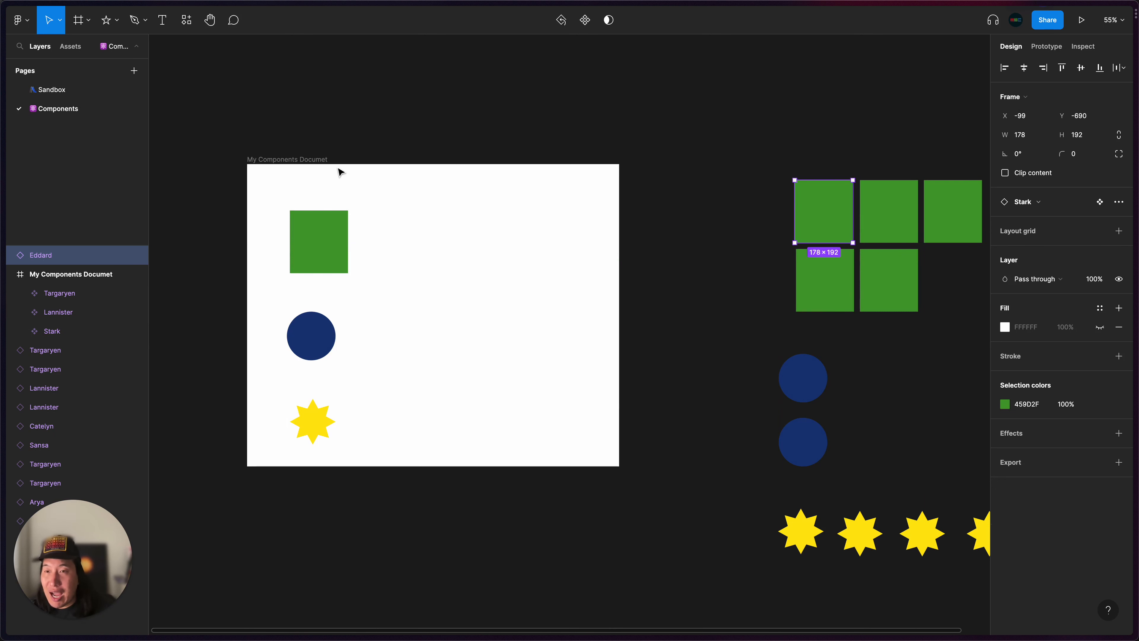
Move the My Components Documet frame farther away from the instances, to about X -2046, Y -772
drag(300, 161, 352, 192)
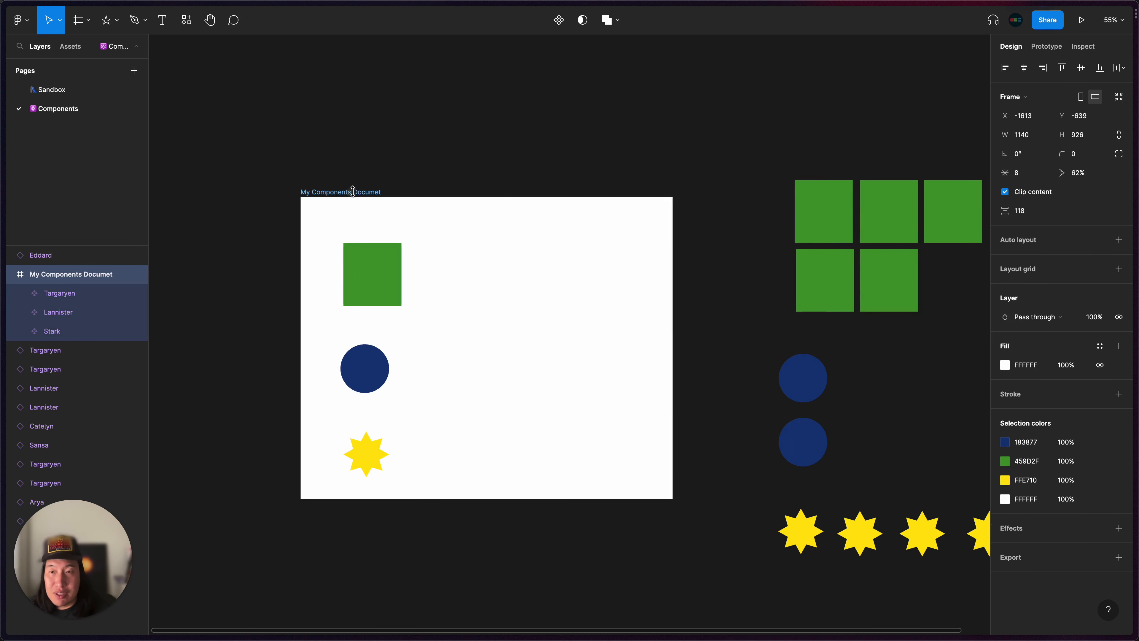
scroll(376, 212, right, 2)
scroll(377, 212, down, 2)
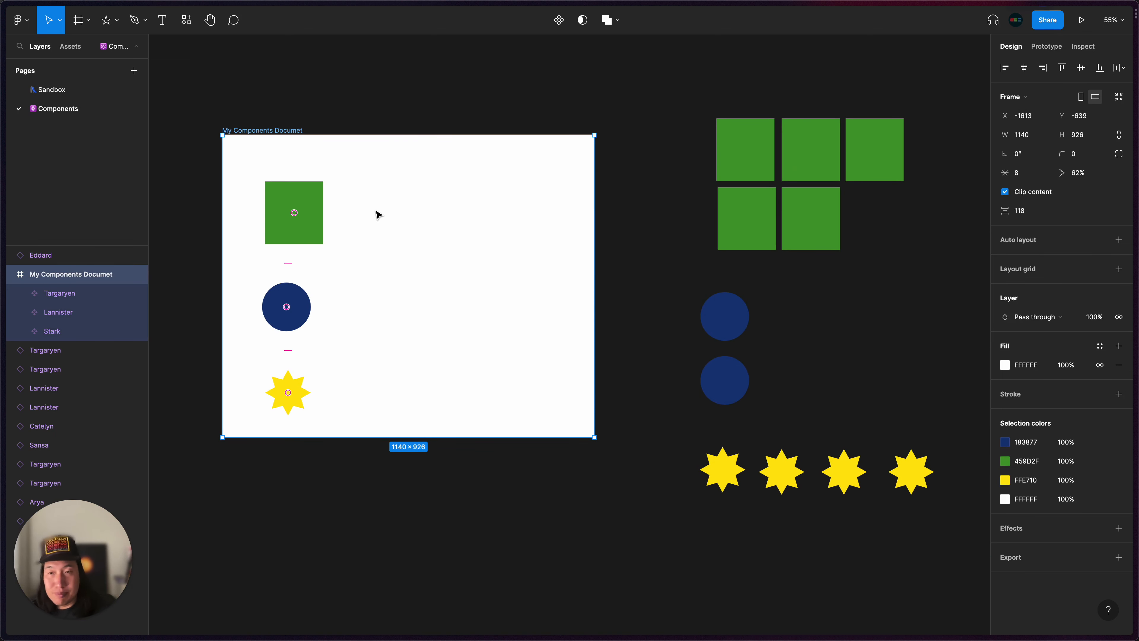
drag(293, 129, 203, 112)
click(332, 97)
scroll(332, 97, left, 5)
scroll(332, 96, up, 2)
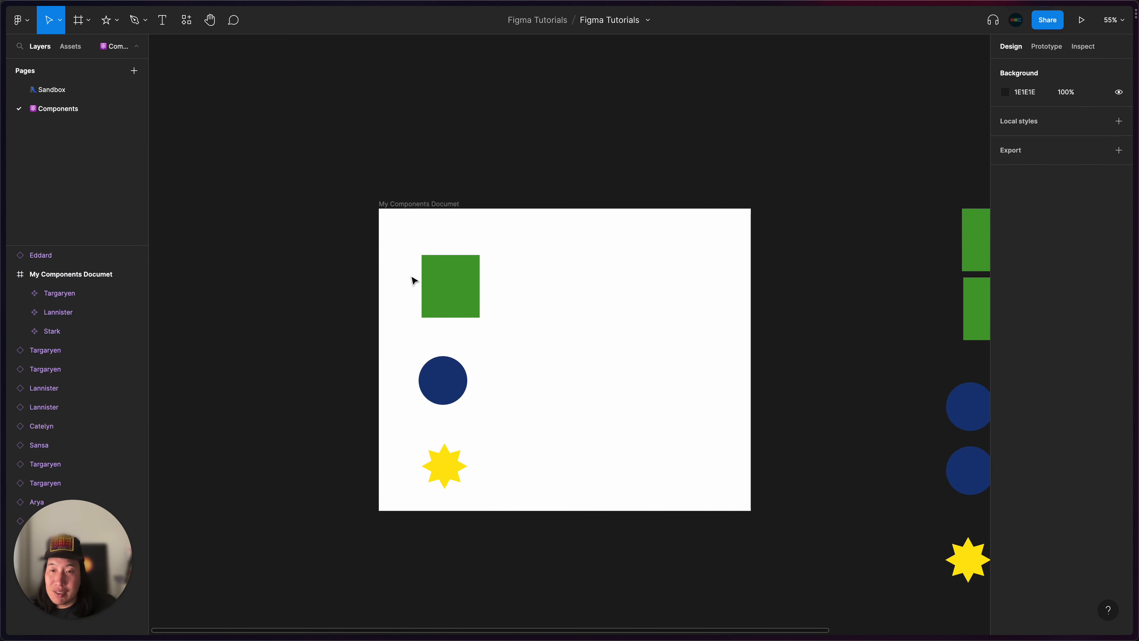
click(424, 205)
drag(424, 205, 372, 189)
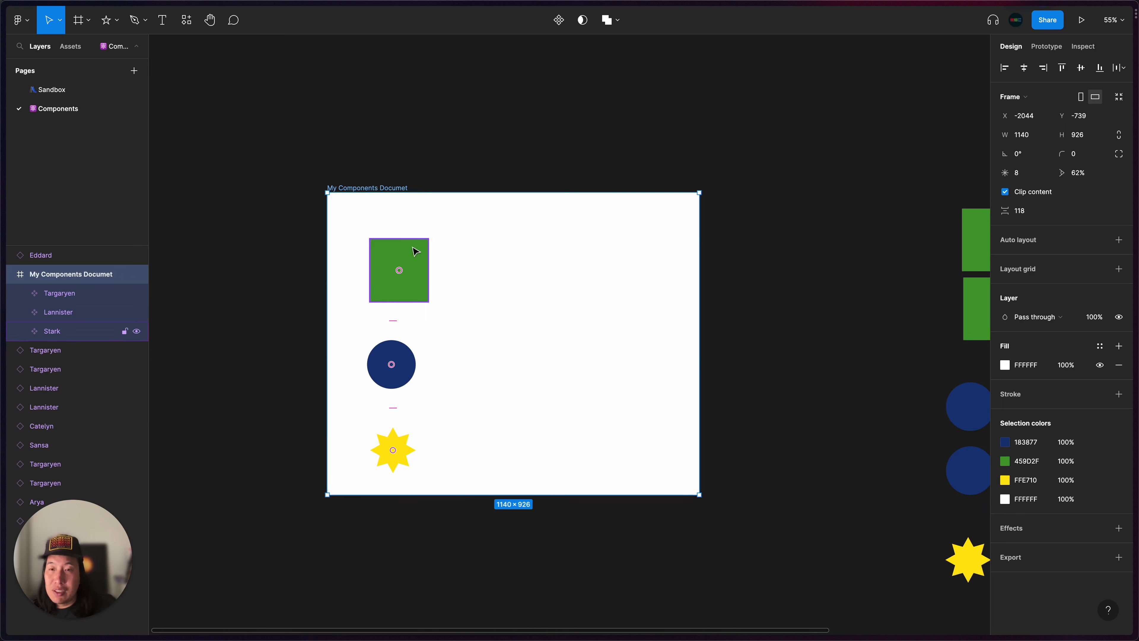
click(429, 167)
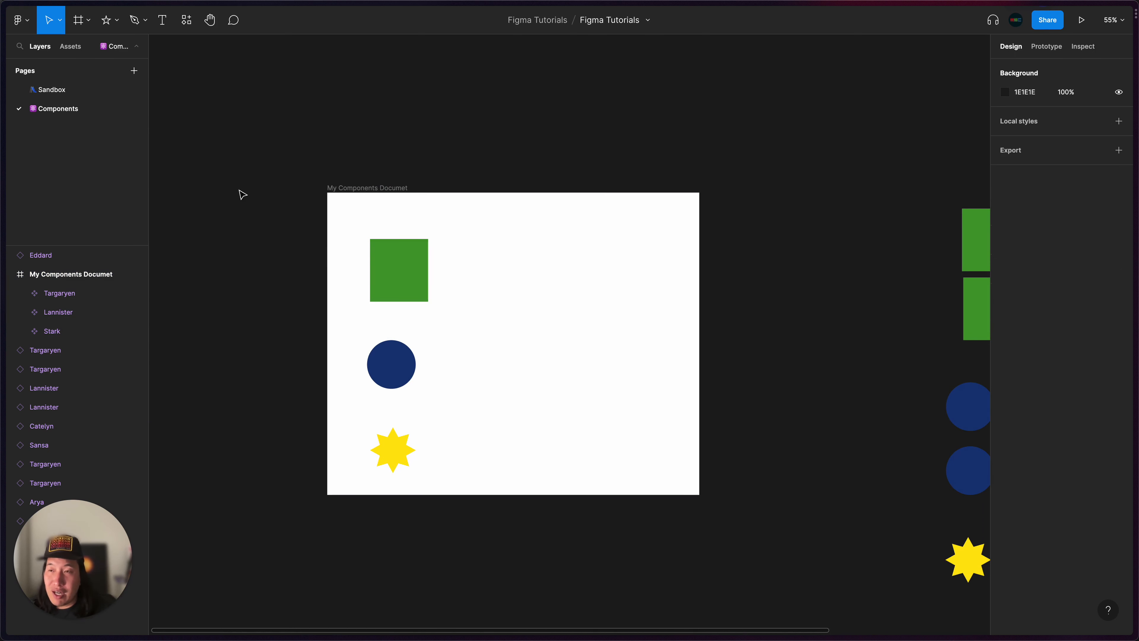
drag(396, 188, 395, 176)
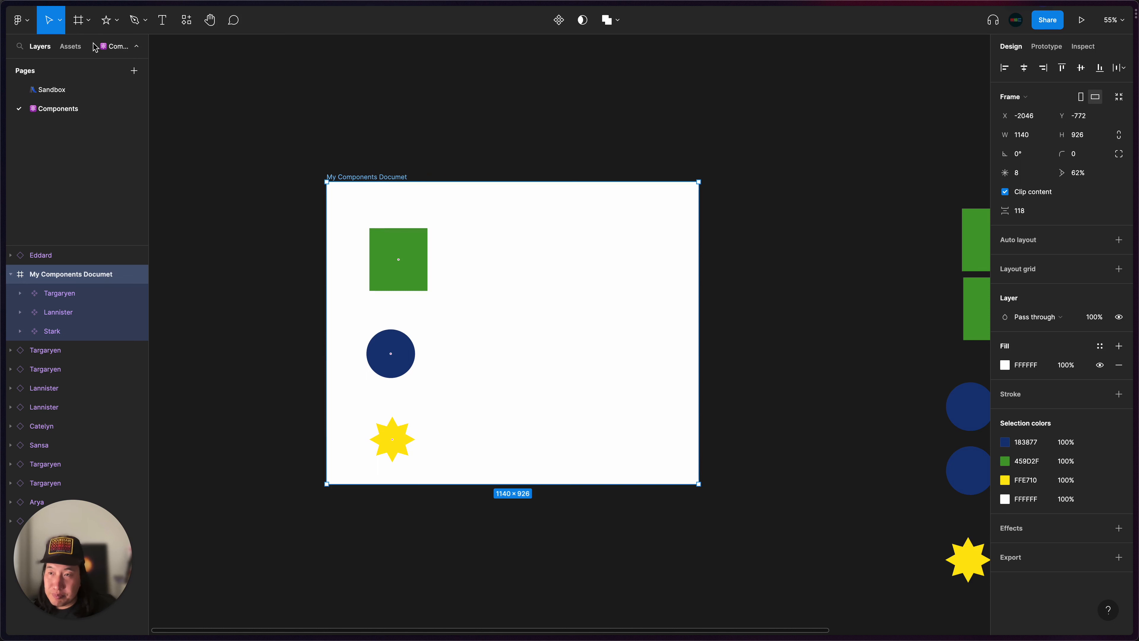
Expand the My Components Documet group in the local component assets and shift its frame to about X -1877, Y -761
click(73, 48)
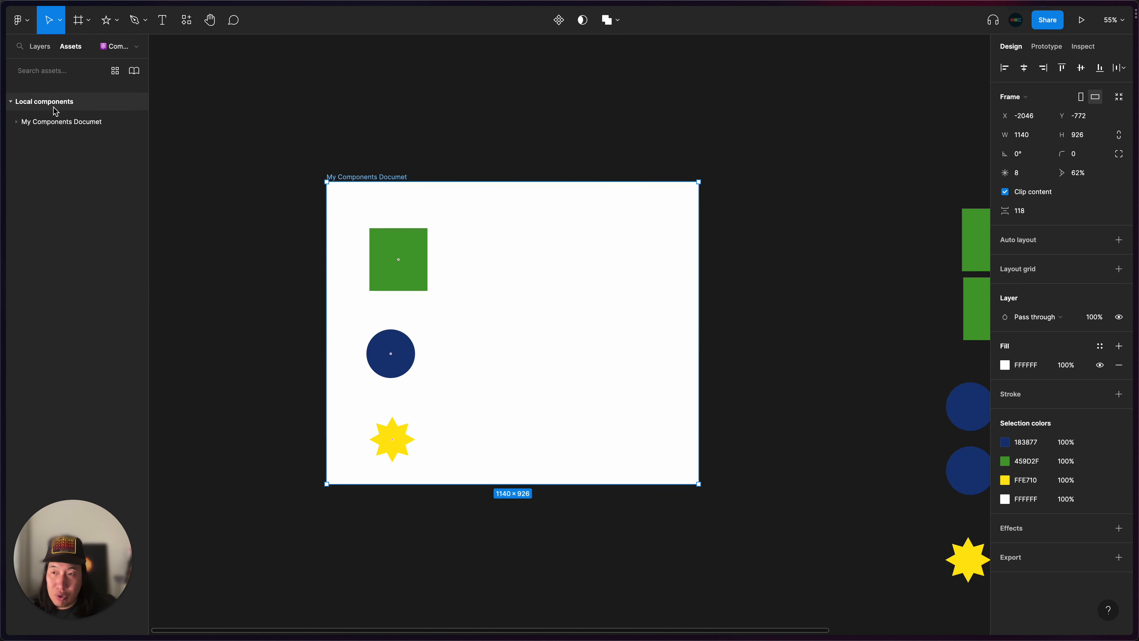
click(16, 121)
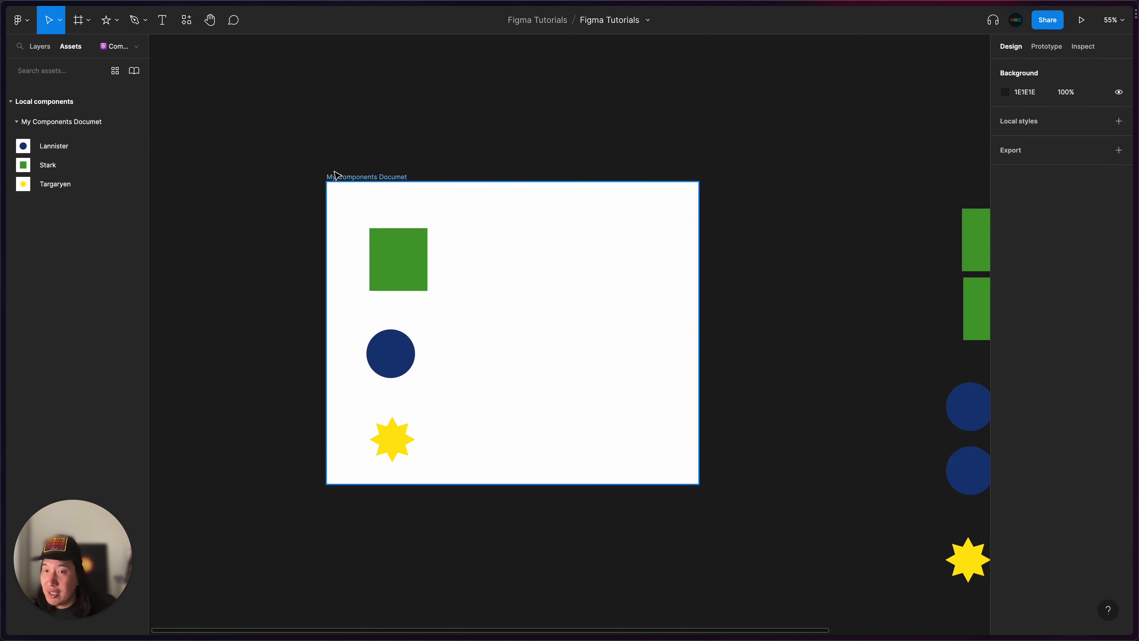
drag(371, 178, 403, 179)
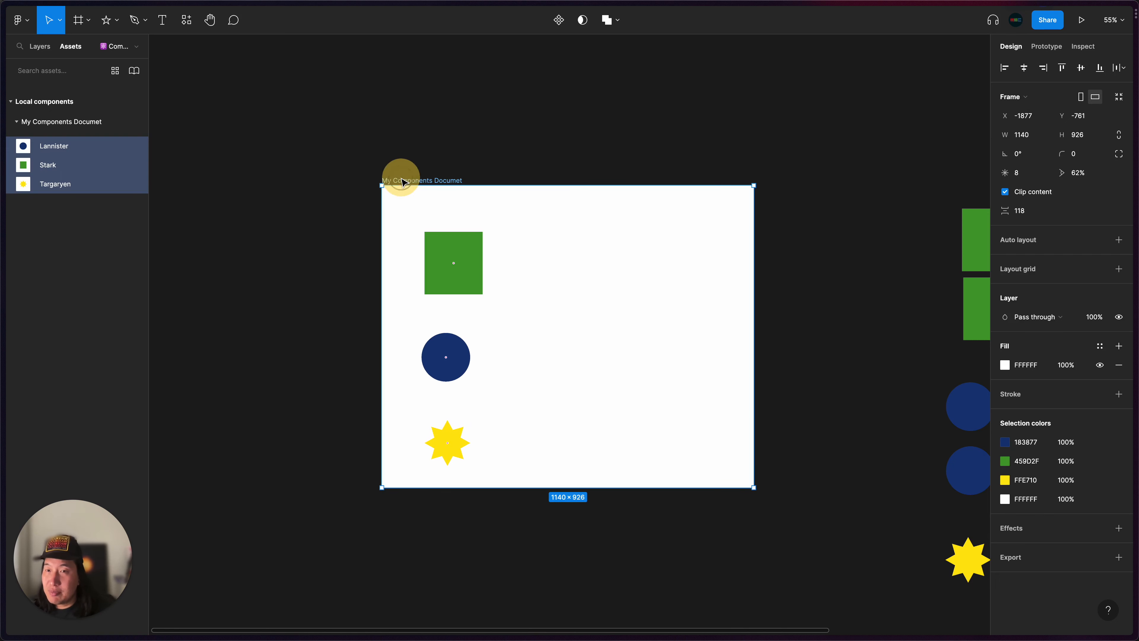
Take the Stark main component out of the My Components Documet frame and shift the frame to about X -1937, Y -650
click(443, 235)
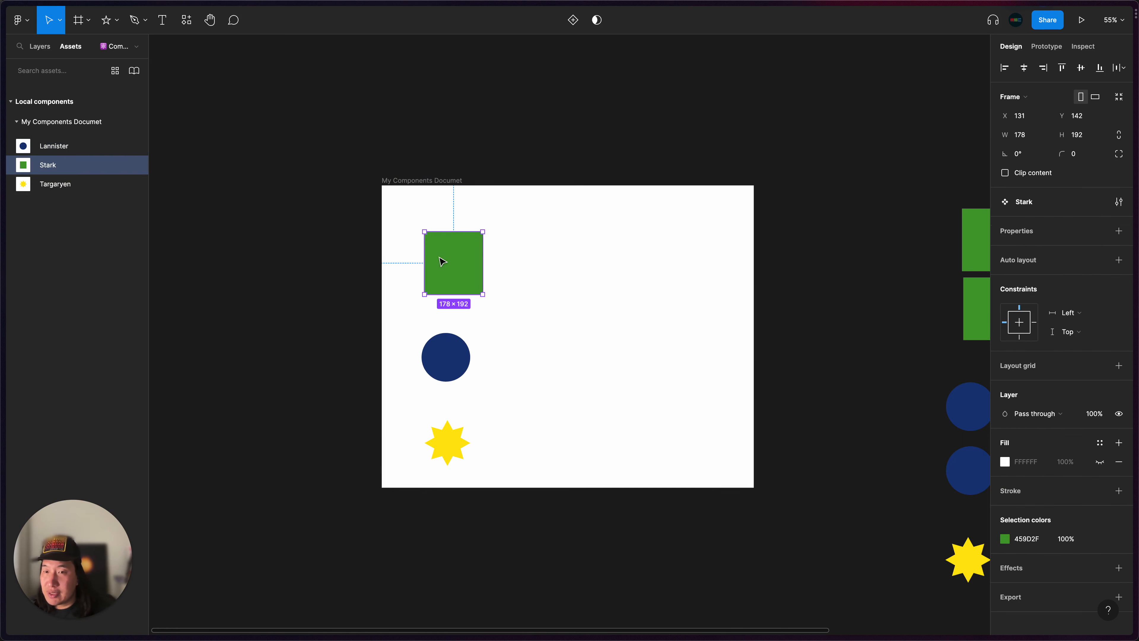
drag(457, 244, 313, 221)
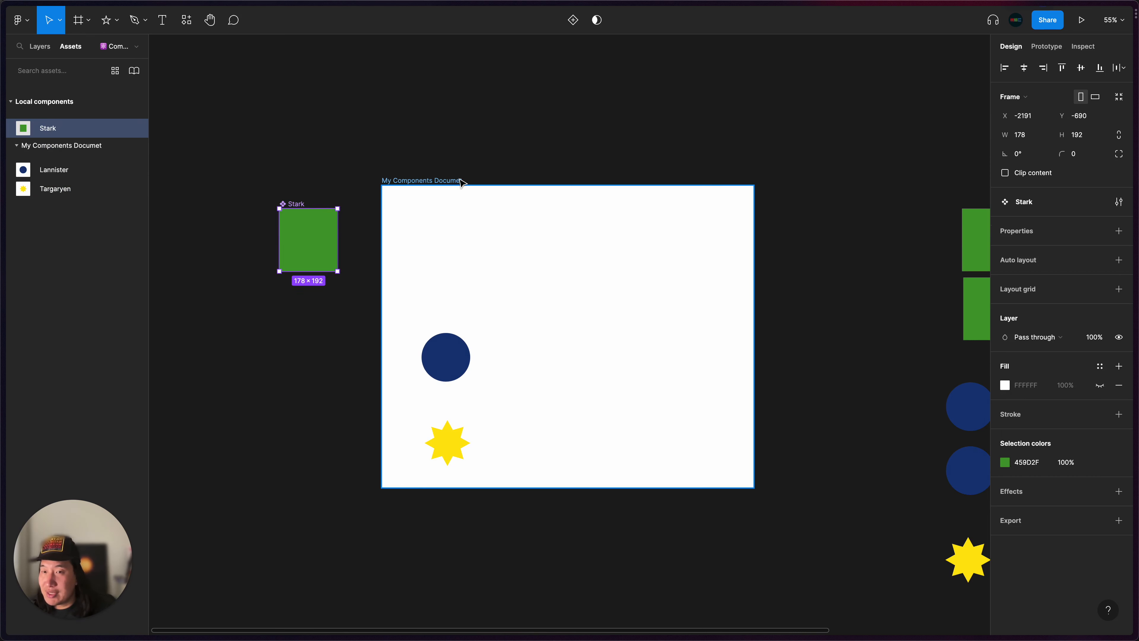
drag(449, 179, 430, 215)
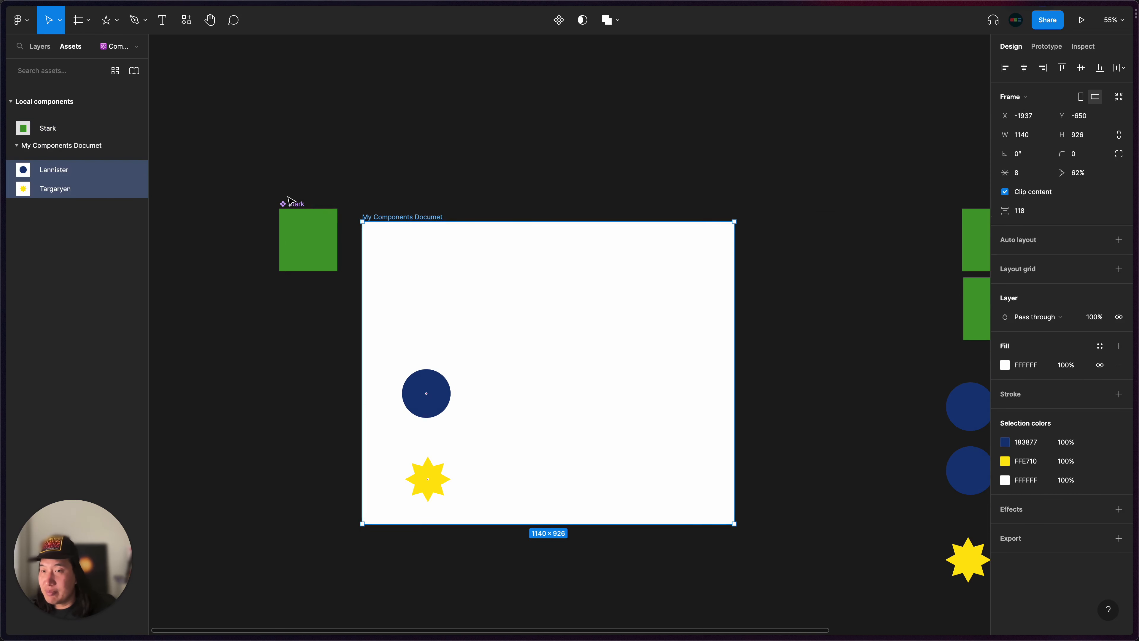
drag(320, 207, 312, 272)
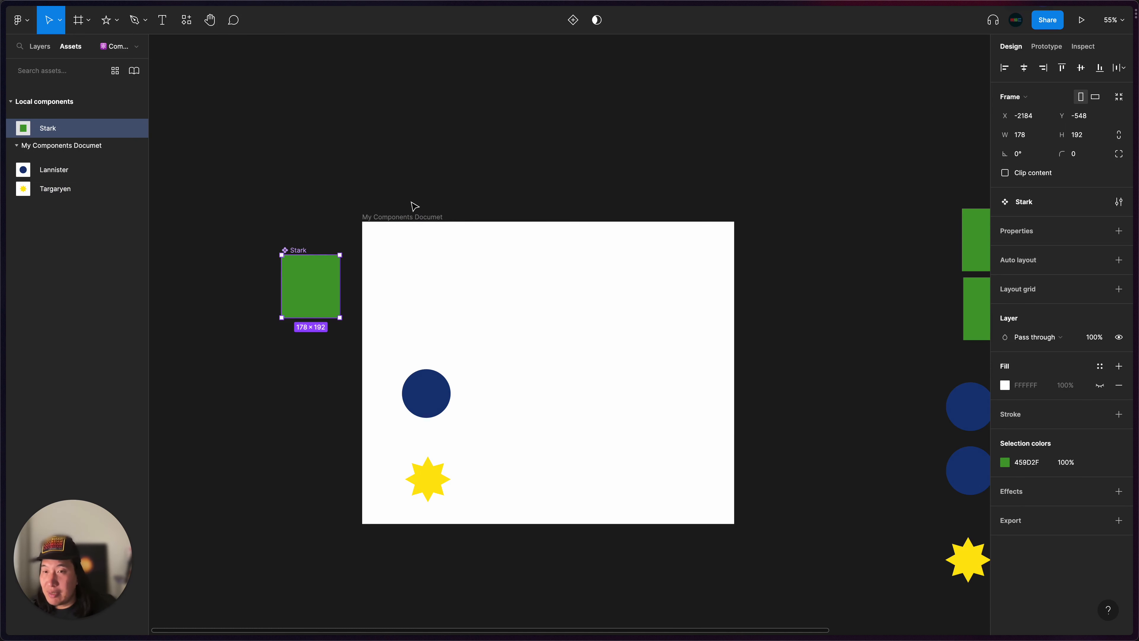
Put the Stark main component back in the My Components Documet frame above the Lannister circle and select the frame
click(411, 216)
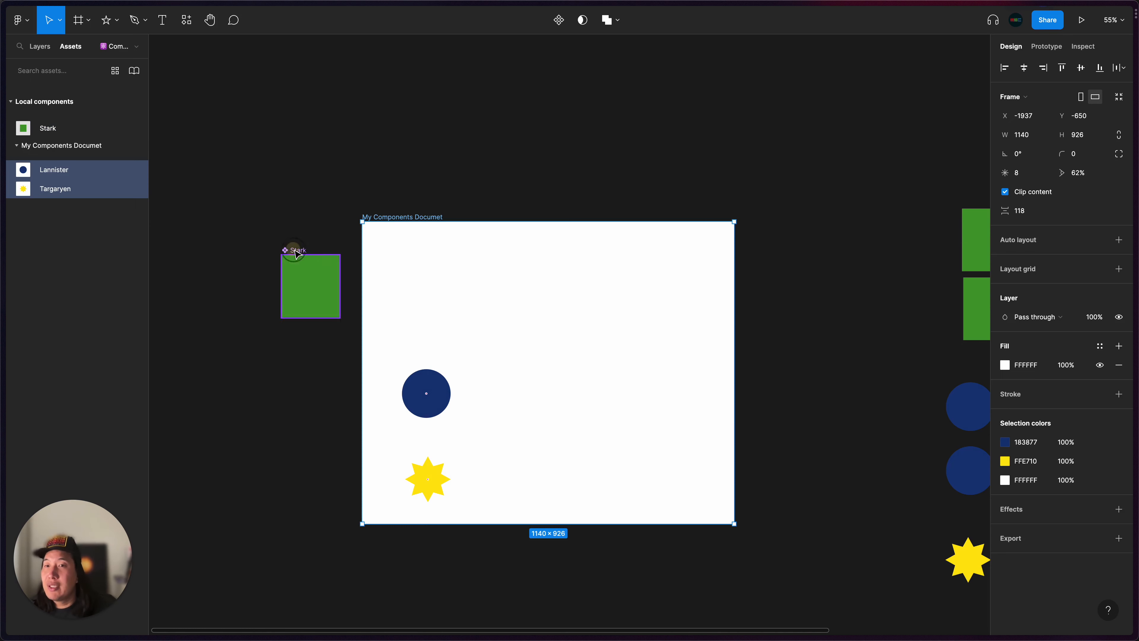
drag(313, 254, 417, 264)
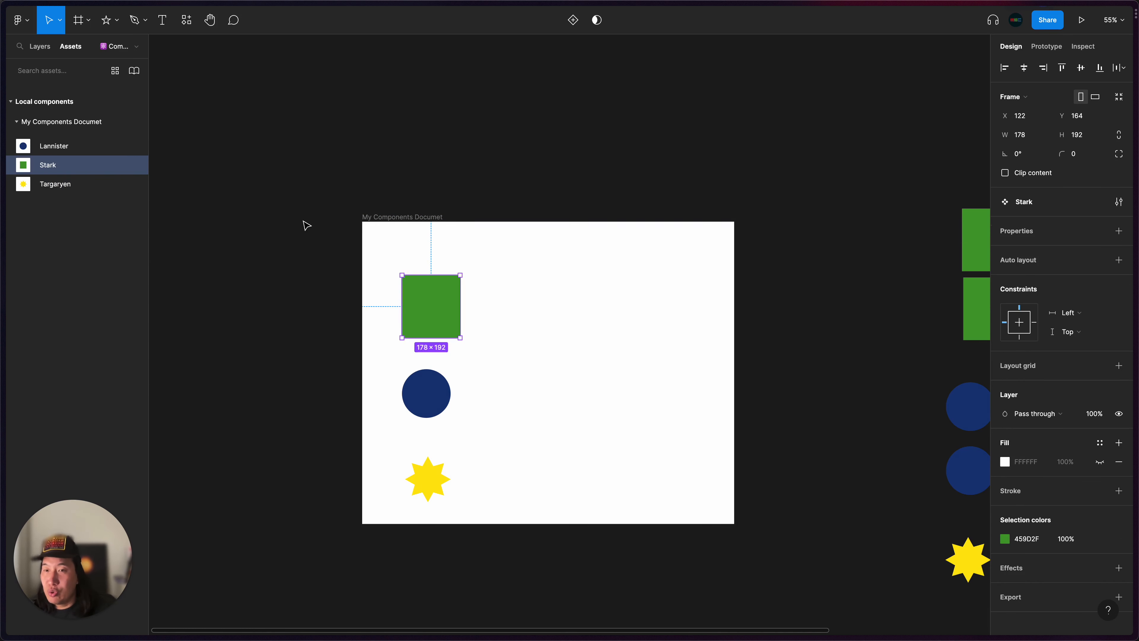
click(386, 216)
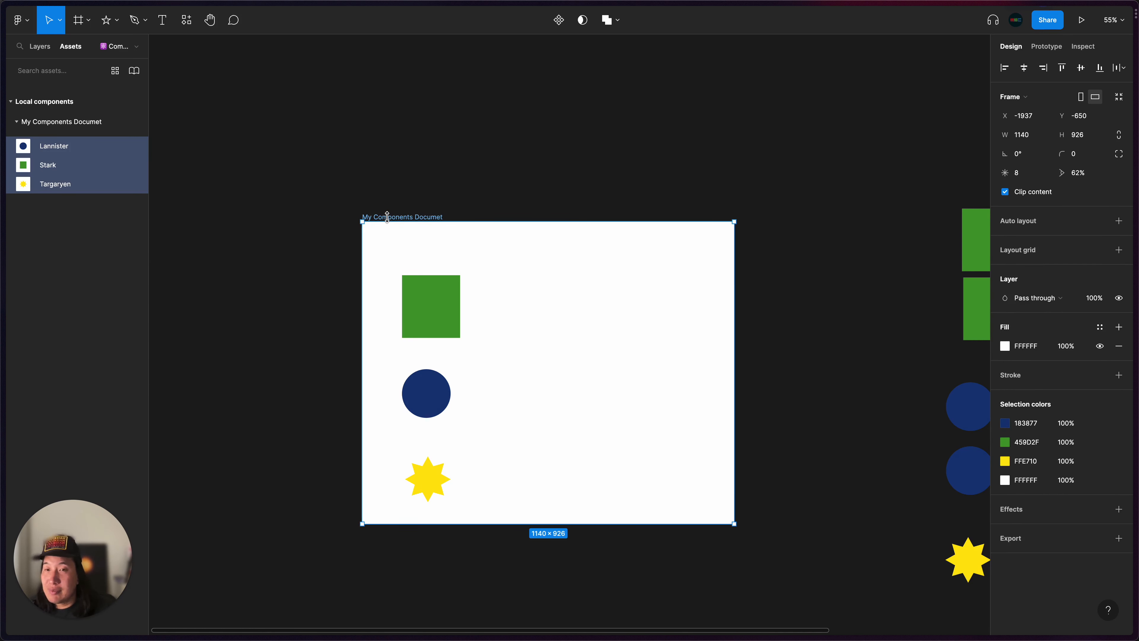
Move the Stark main component out of the frame toward its instances and shift the My Components Documet frame farther away from them
drag(432, 287, 790, 250)
drag(430, 219, 344, 219)
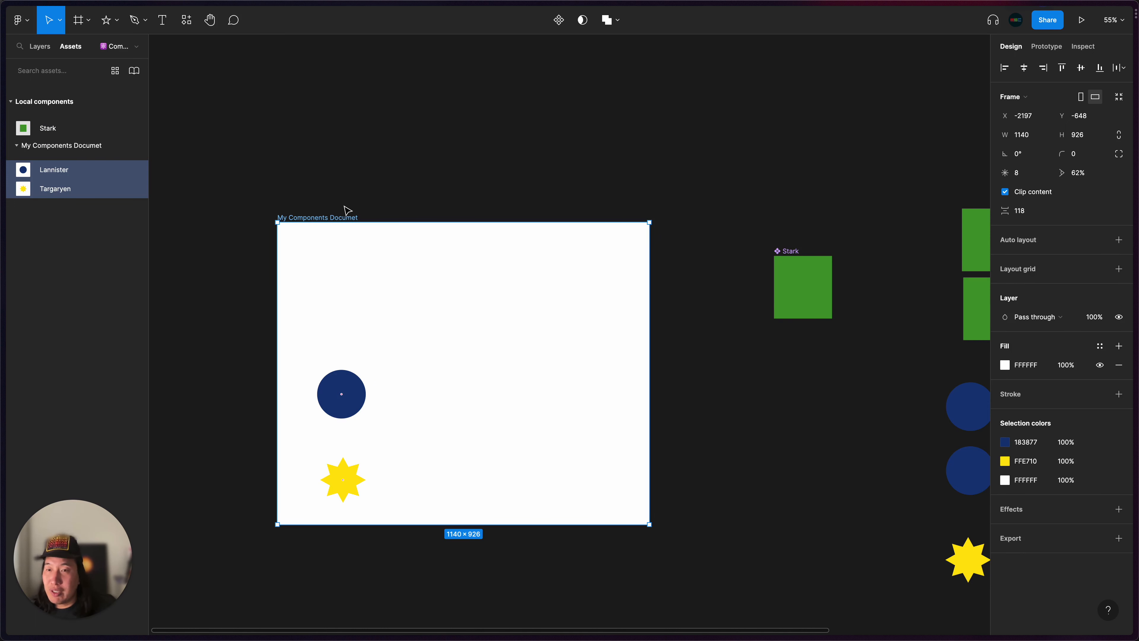
drag(341, 216, 316, 228)
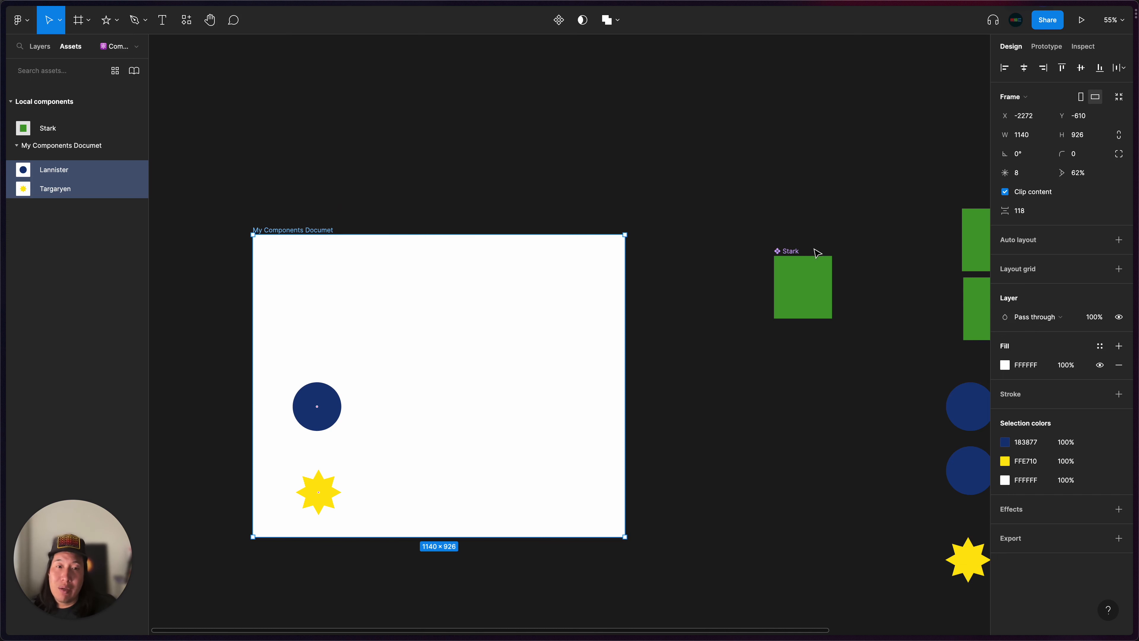
drag(817, 254, 893, 224)
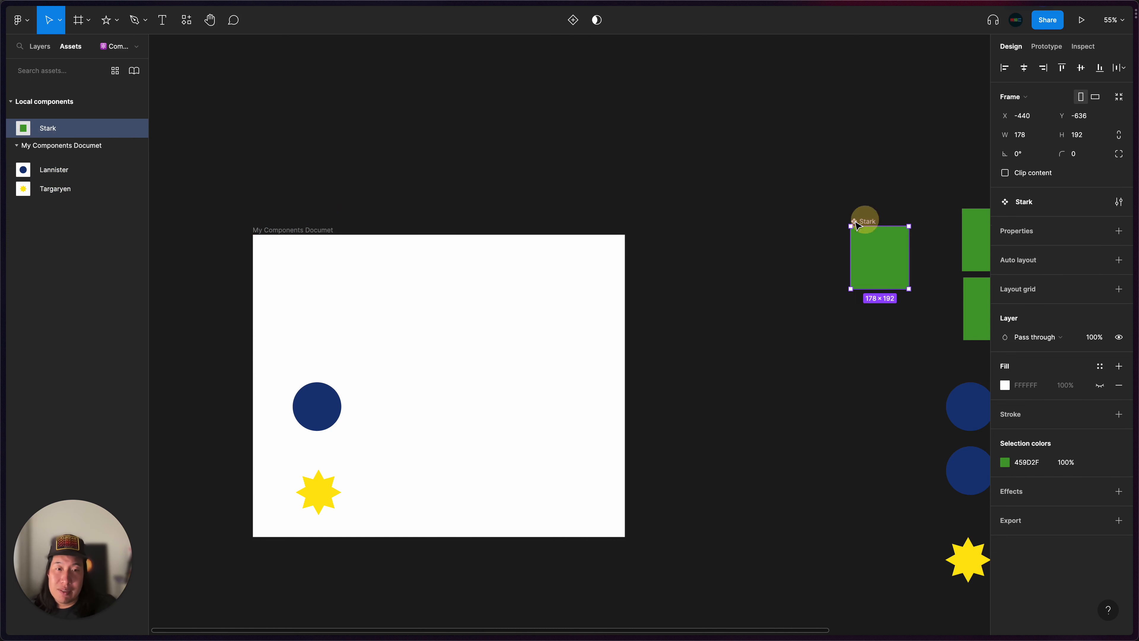
click(611, 192)
scroll(611, 191, down, 2)
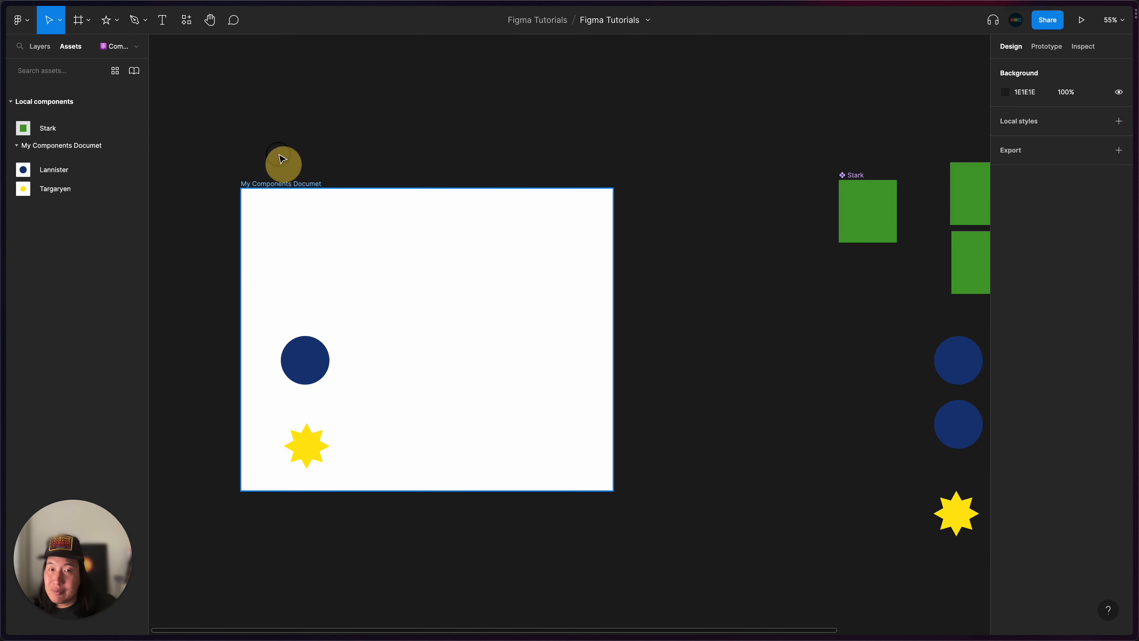
drag(292, 182, 264, 121)
click(722, 353)
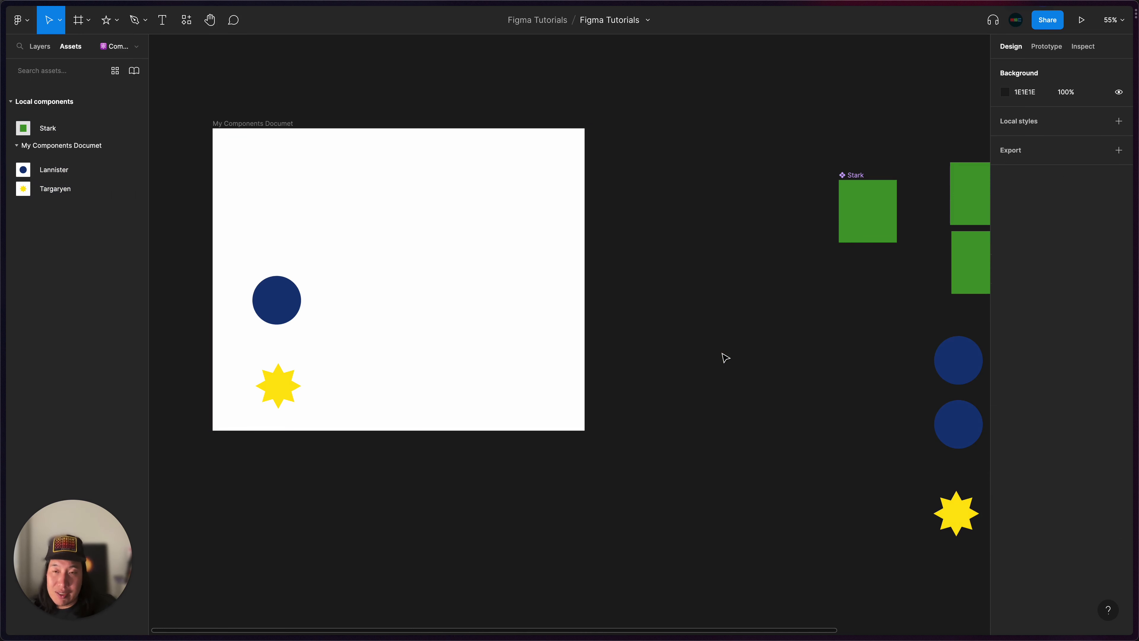
Draw a section about 1096 × 749 above the My Components Documet frame and move it to about X -1752, Y -1685
scroll(725, 358, down, 2)
scroll(725, 357, left, 2)
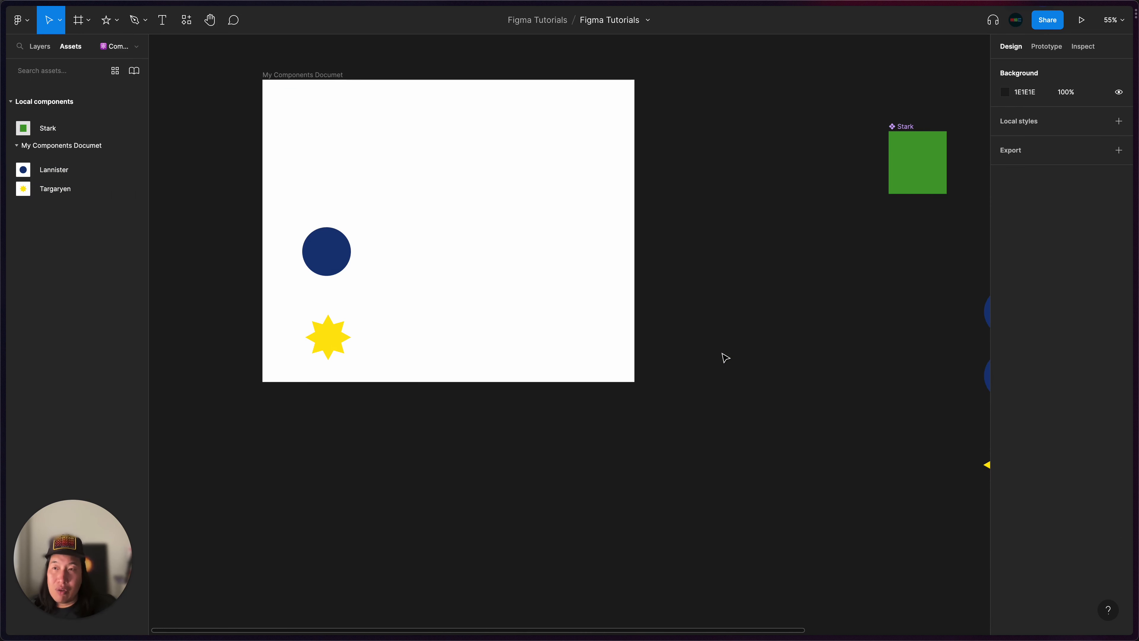
click(88, 21)
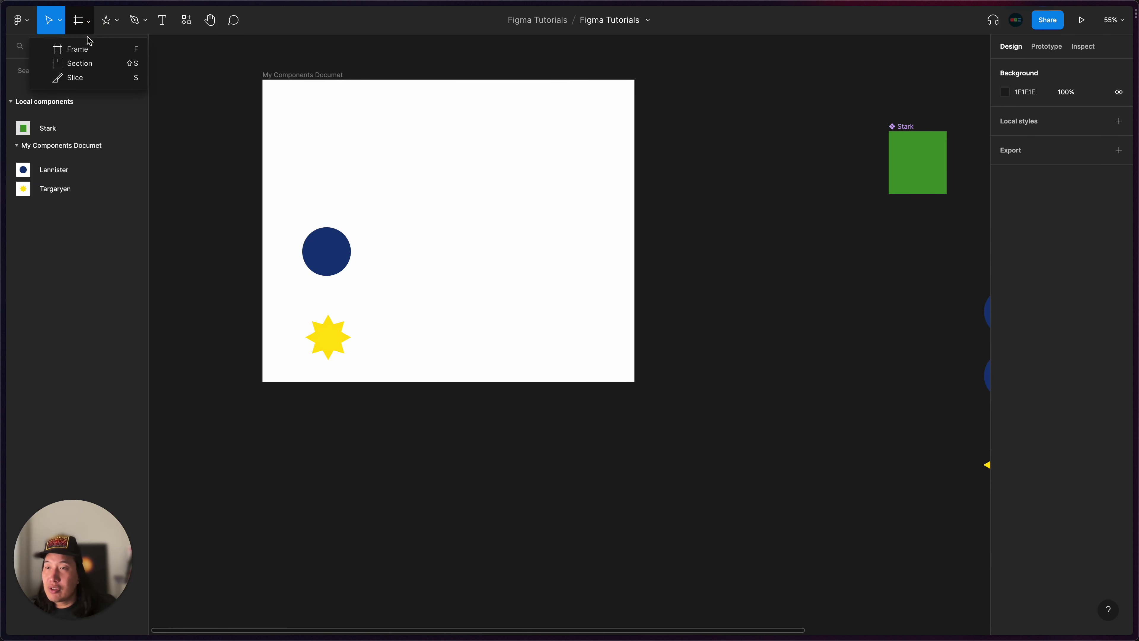
click(87, 66)
scroll(437, 356, right, 9)
scroll(437, 356, up, 5)
scroll(470, 287, up, 14)
scroll(470, 287, left, 9)
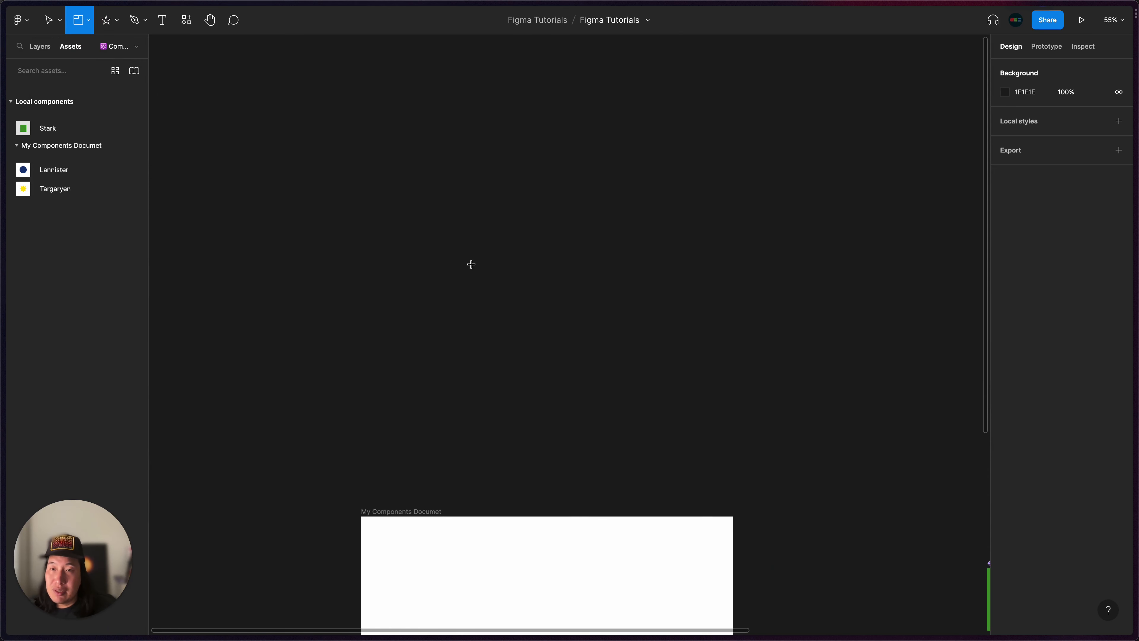
drag(450, 212, 808, 457)
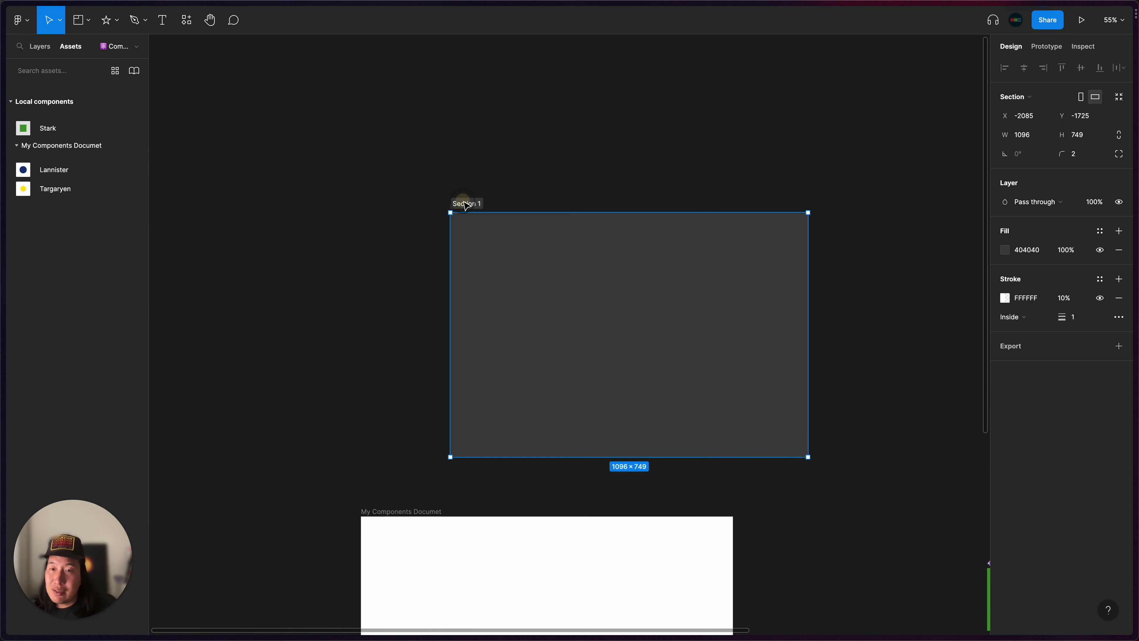
drag(465, 206, 575, 217)
scroll(618, 292, right, 8)
scroll(618, 293, down, 3)
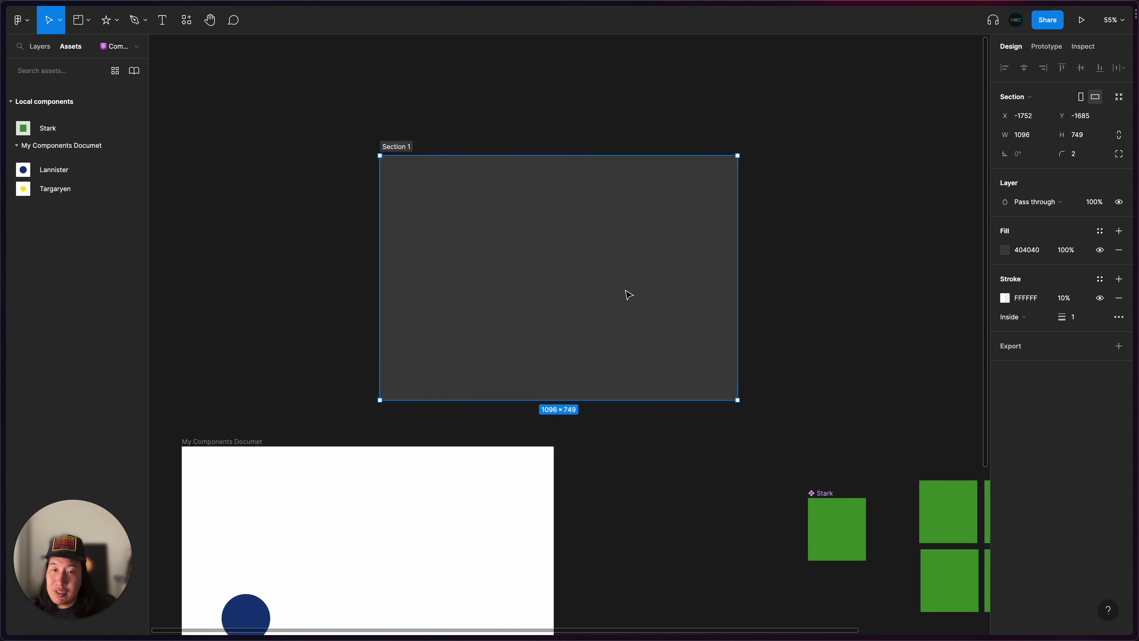
Move the Stark main component into the upper-left part of Section 1
click(800, 406)
drag(833, 491, 442, 211)
click(799, 428)
scroll(800, 430, left, 5)
scroll(801, 430, up, 2)
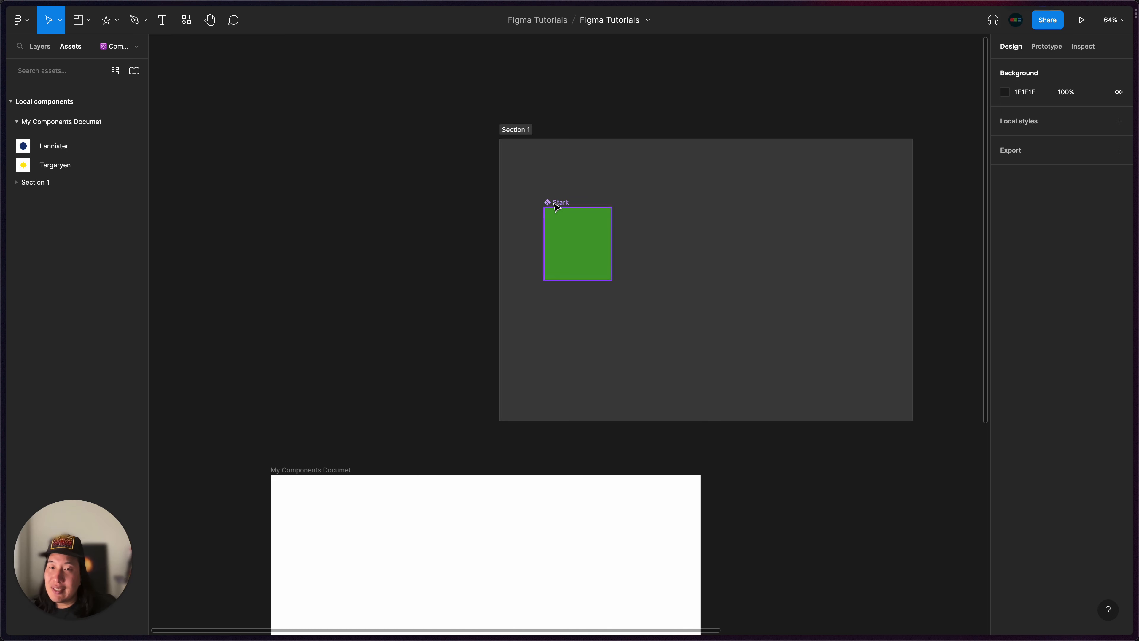
Try placing a Stark instance in Section 1 beside the main component, and undo the move
scroll(642, 242, right, 5)
scroll(641, 241, down, 2)
drag(906, 447, 456, 166)
click(765, 251)
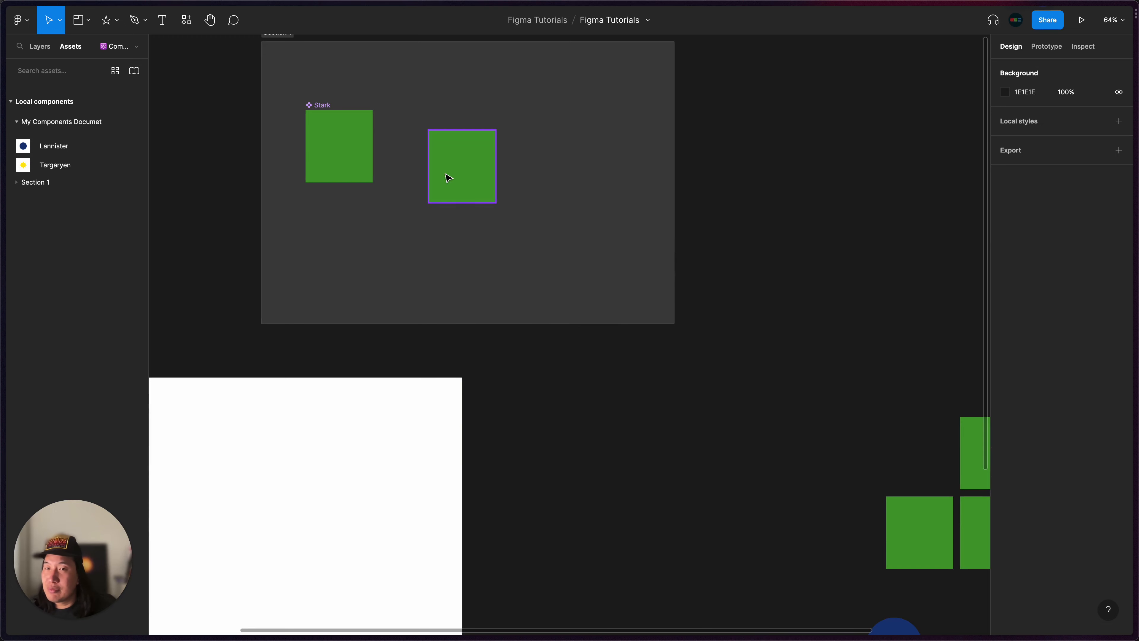
key(super+z)
scroll(448, 145, up, 2)
scroll(449, 144, left, 2)
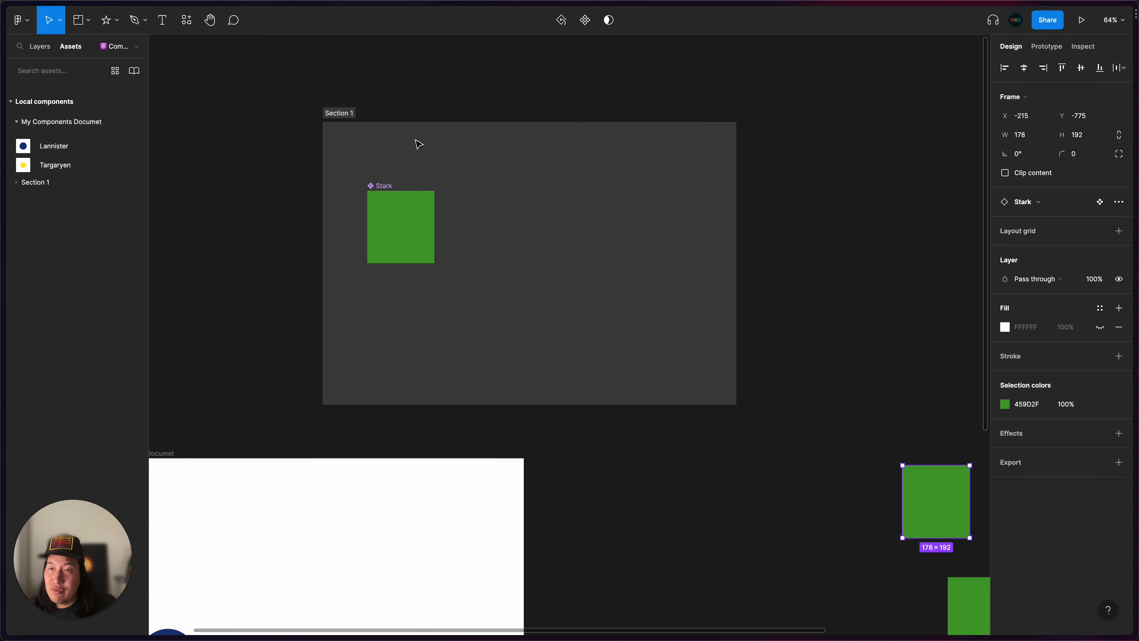
Rename Section 1 as Buttons and shift it to about X -1883, Y -1679
drag(340, 112, 367, 120)
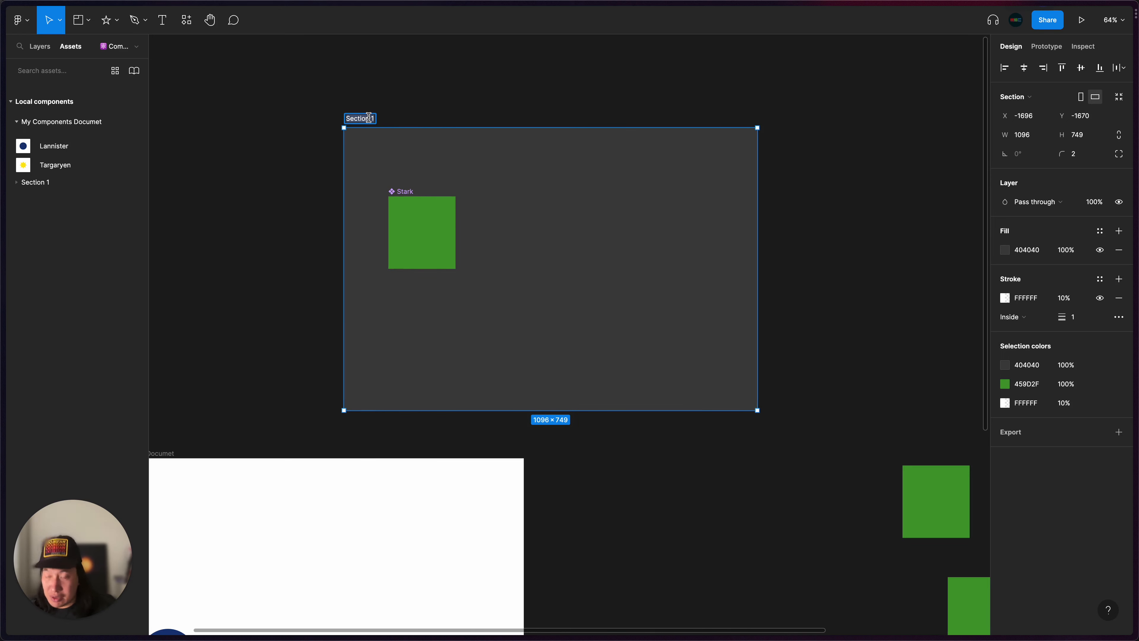
text(Buttons)
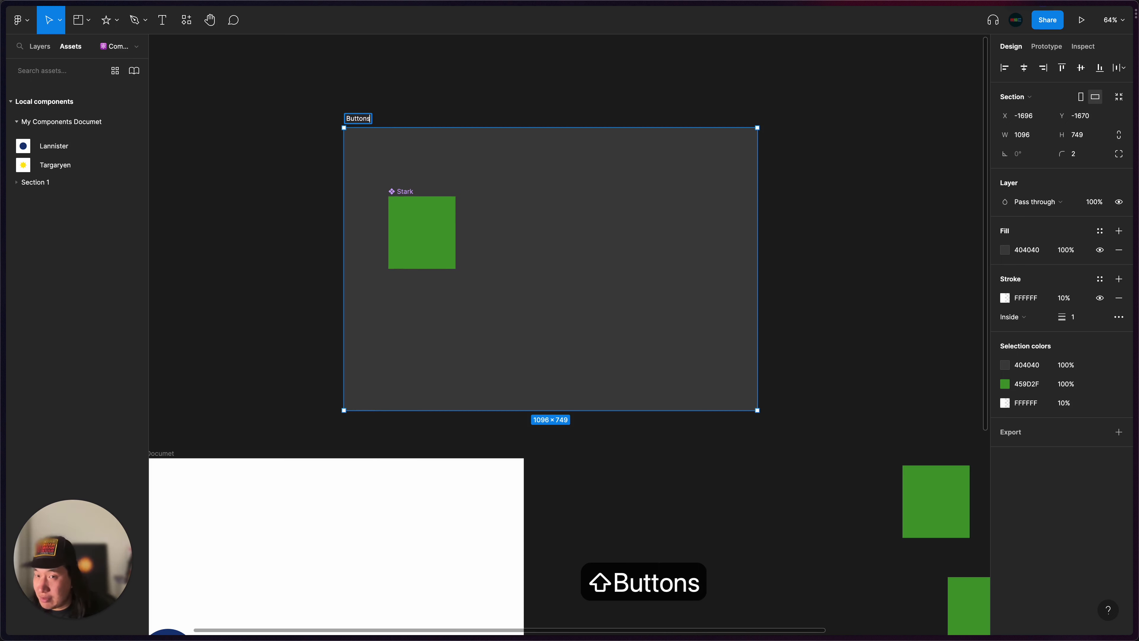
click(556, 170)
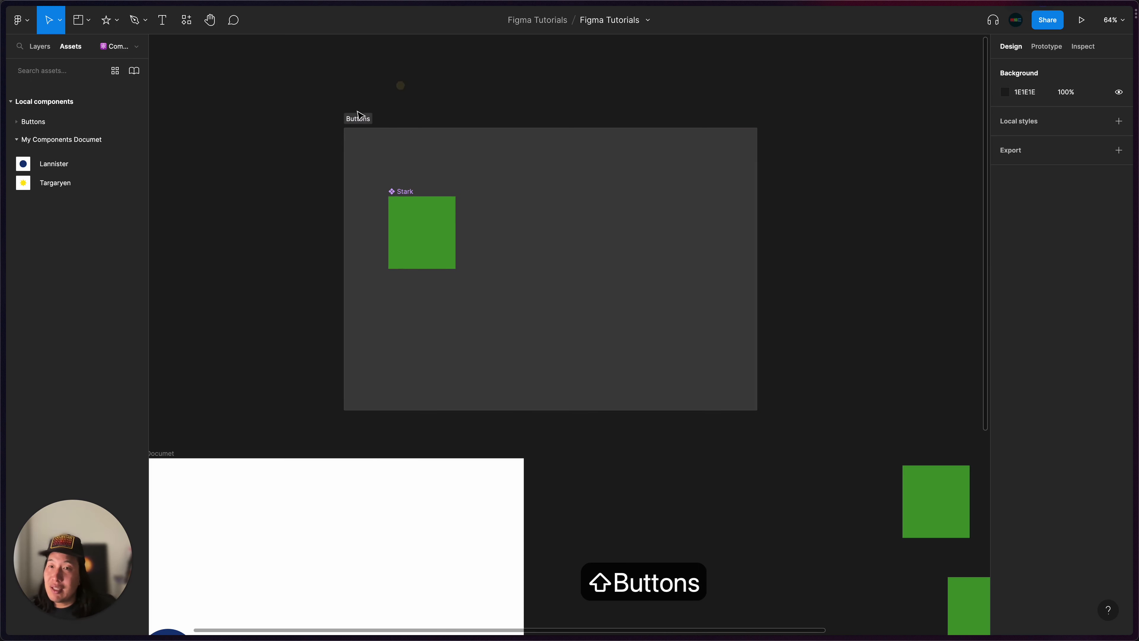
drag(350, 118, 279, 114)
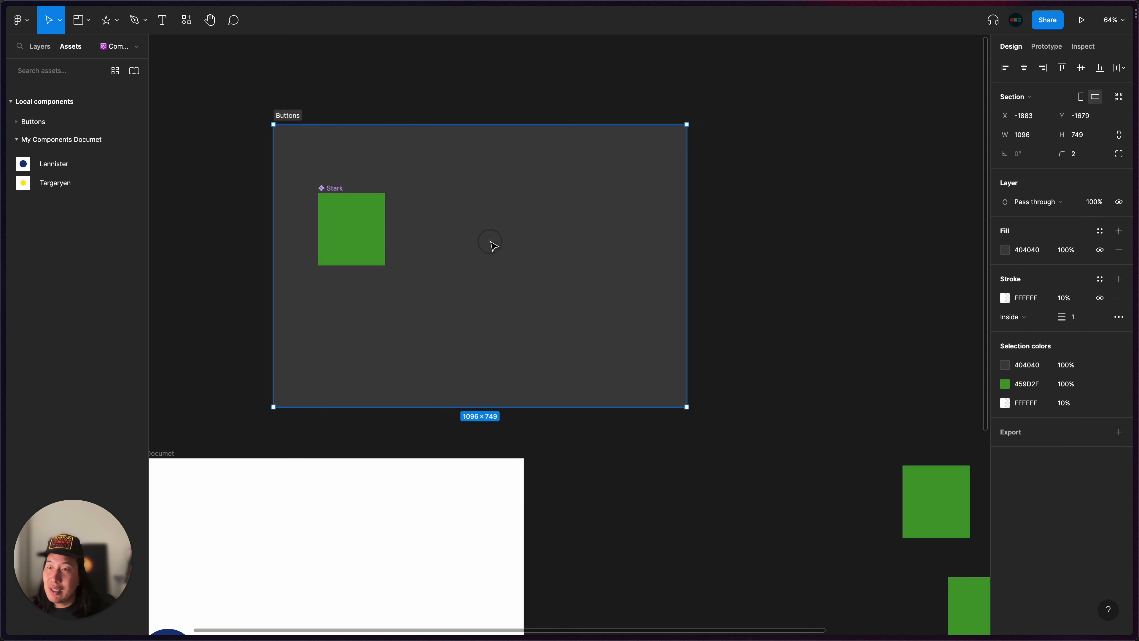
key(Escape)
Move the Lannister and Targaryen main components from the My Components Documet frame into the Buttons section below Stark
scroll(492, 245, down, 5)
scroll(492, 245, left, 5)
drag(374, 508, 555, 186)
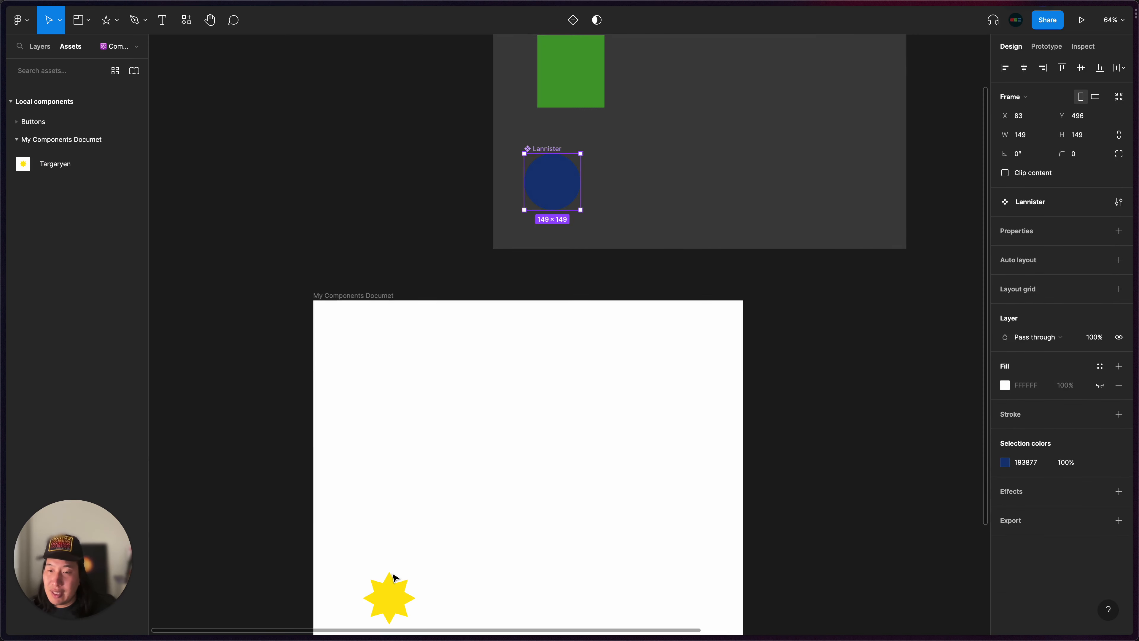
drag(392, 577, 668, 171)
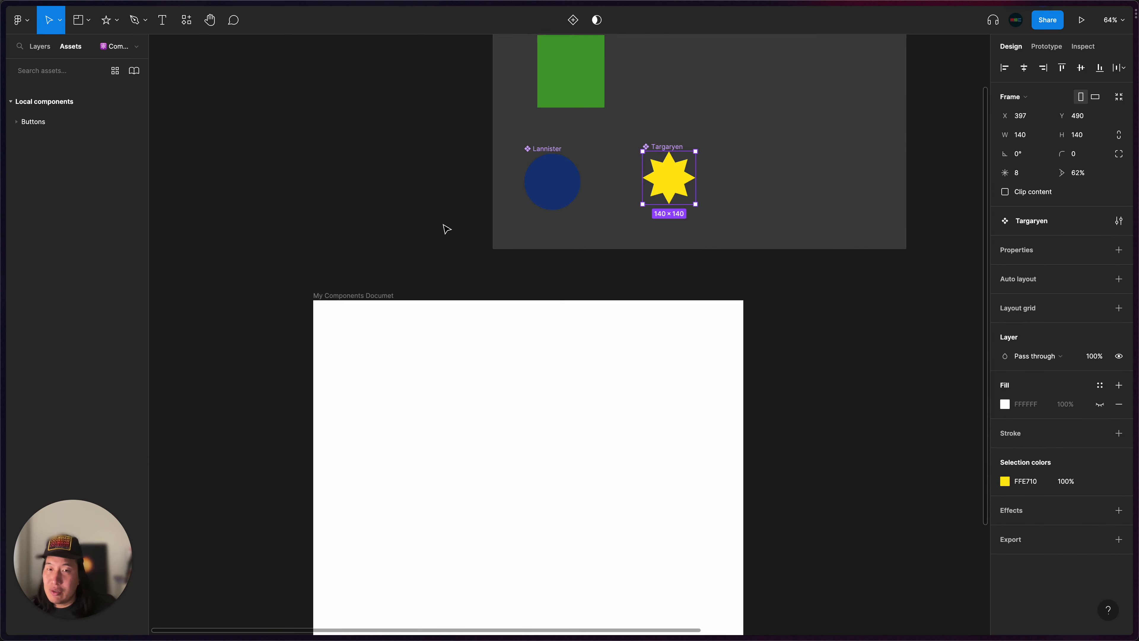
Delete the empty My Components Documet frame
click(407, 281)
click(369, 295)
scroll(371, 296, down, 5)
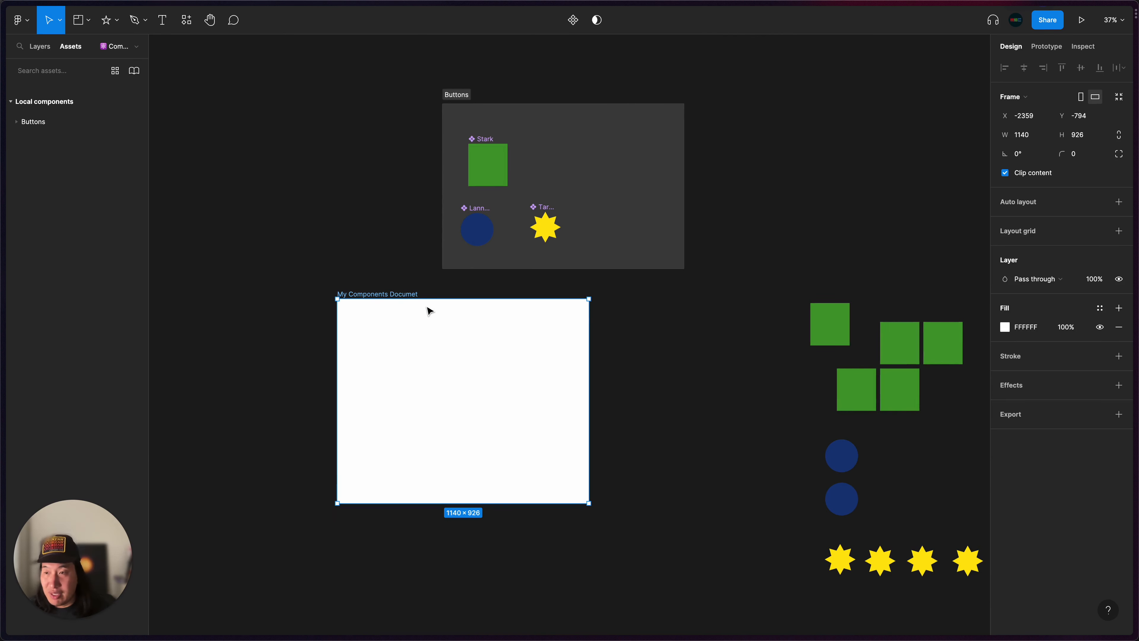
key(BackSpace)
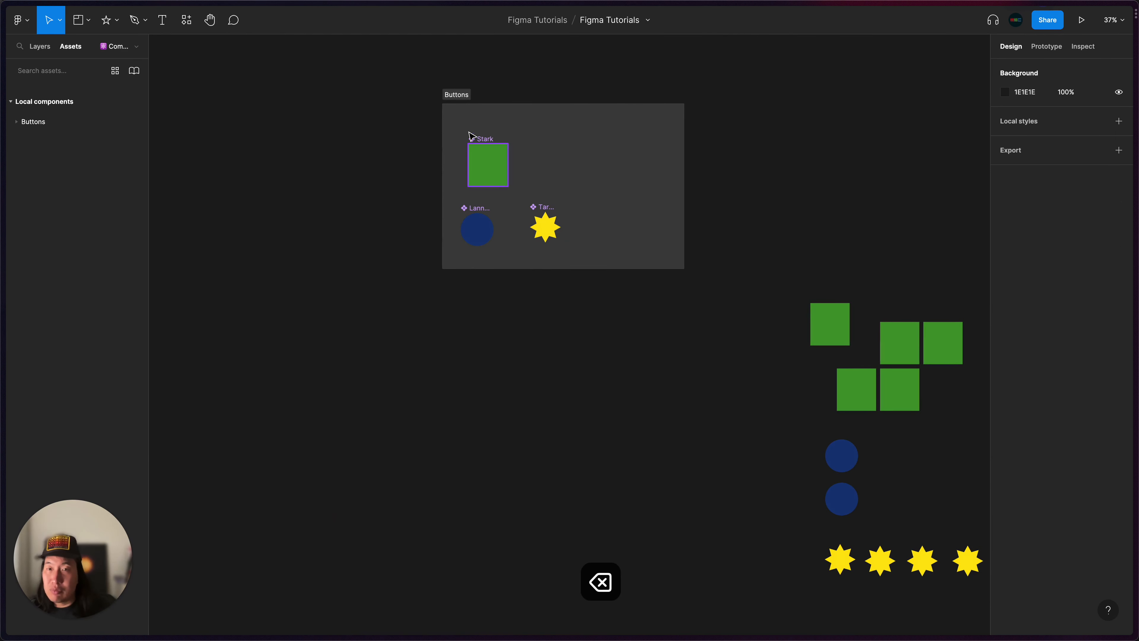
Enlarge the Buttons section to about 1098 × 1344 and move it farther away from the component instances
drag(457, 100, 389, 196)
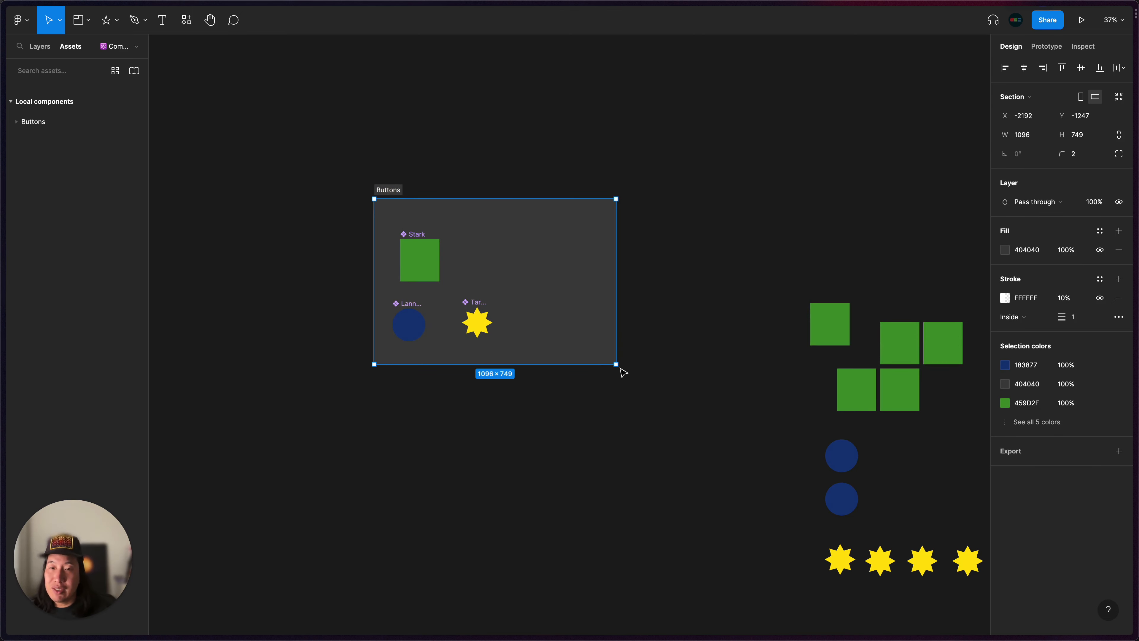
drag(621, 370, 616, 495)
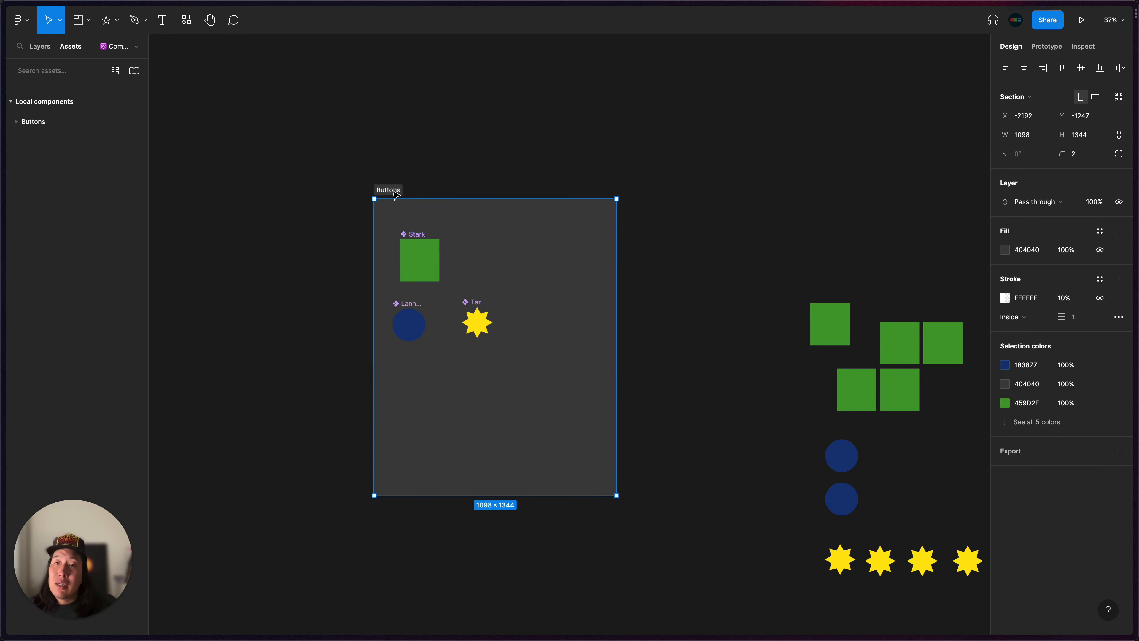
drag(395, 193, 349, 180)
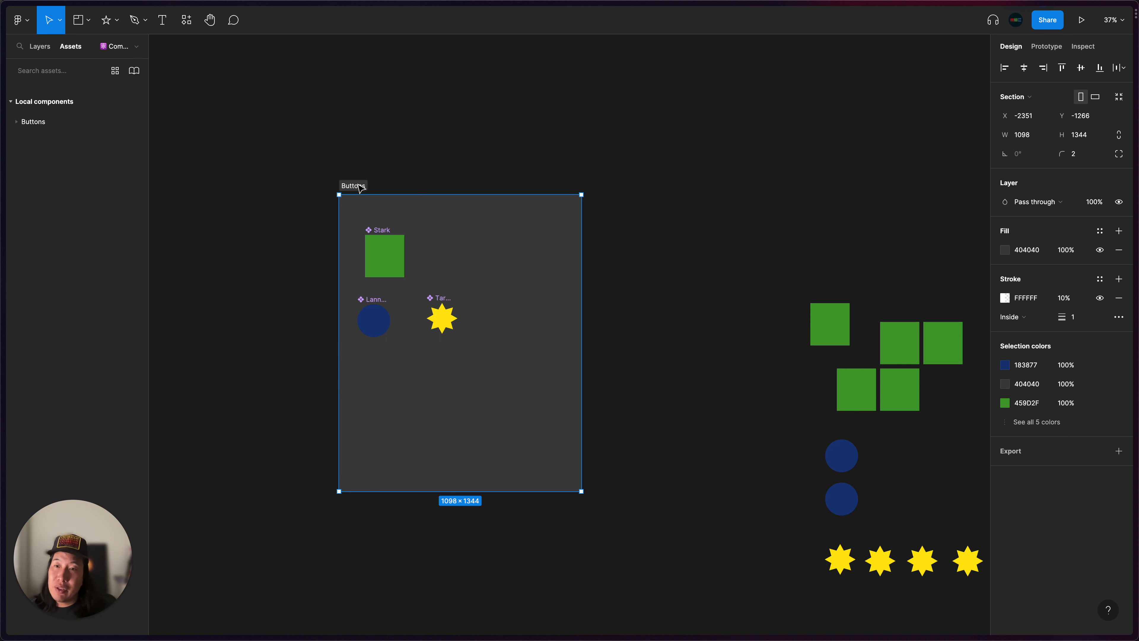
drag(360, 188, 291, 187)
click(409, 142)
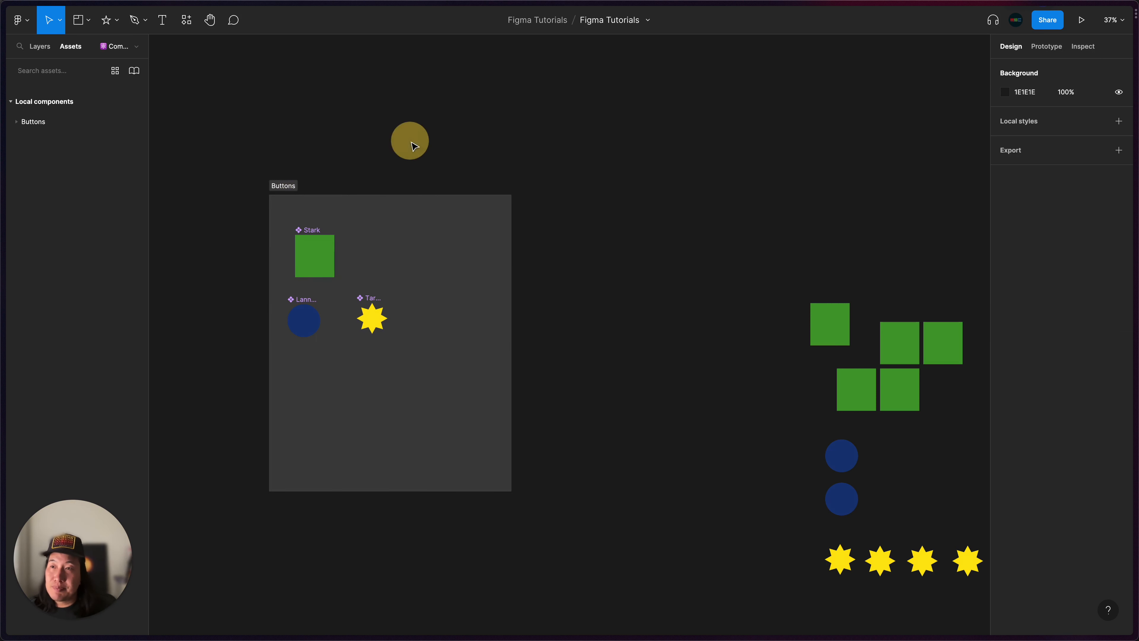
Draw a second section 1344 high beside Buttons with a gap of about 75, and shift both sections farther from the instances
click(78, 20)
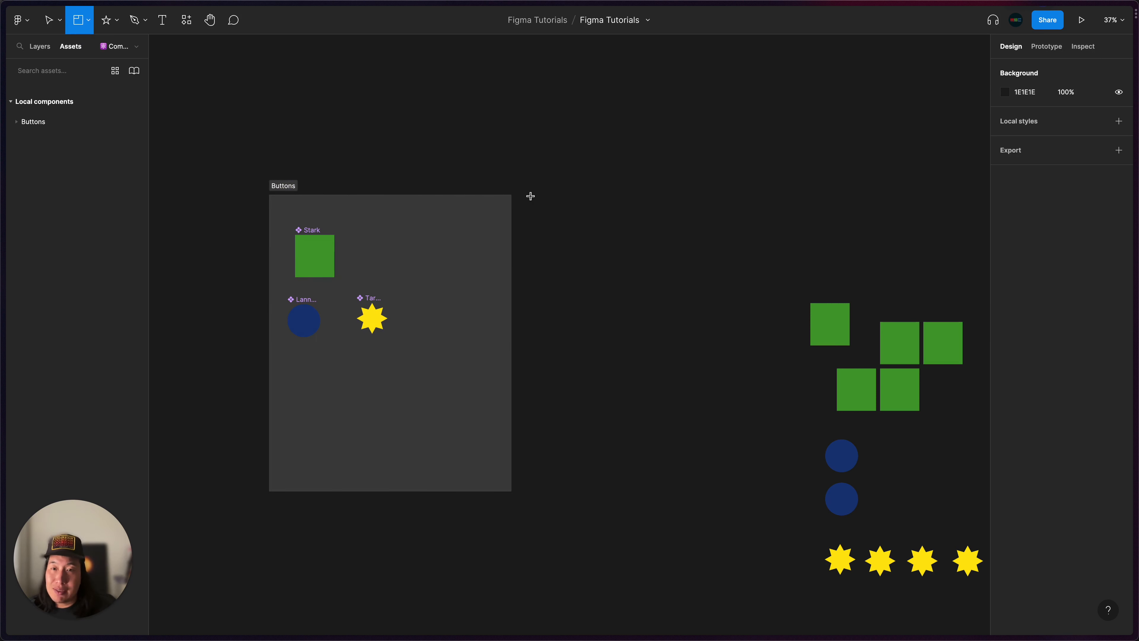
mouse_move(530, 196)
mouse_down()
mouse_move(643, 476)
mouse_move(745, 492)
mouse_up()
shift+click(446, 208)
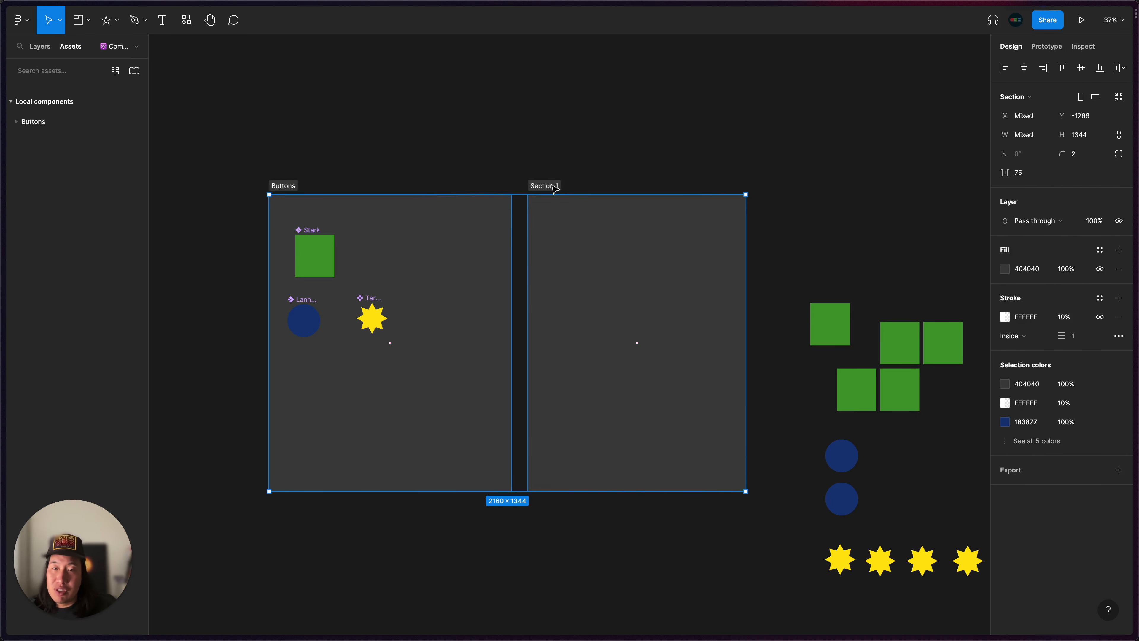
drag(555, 188, 516, 183)
click(552, 159)
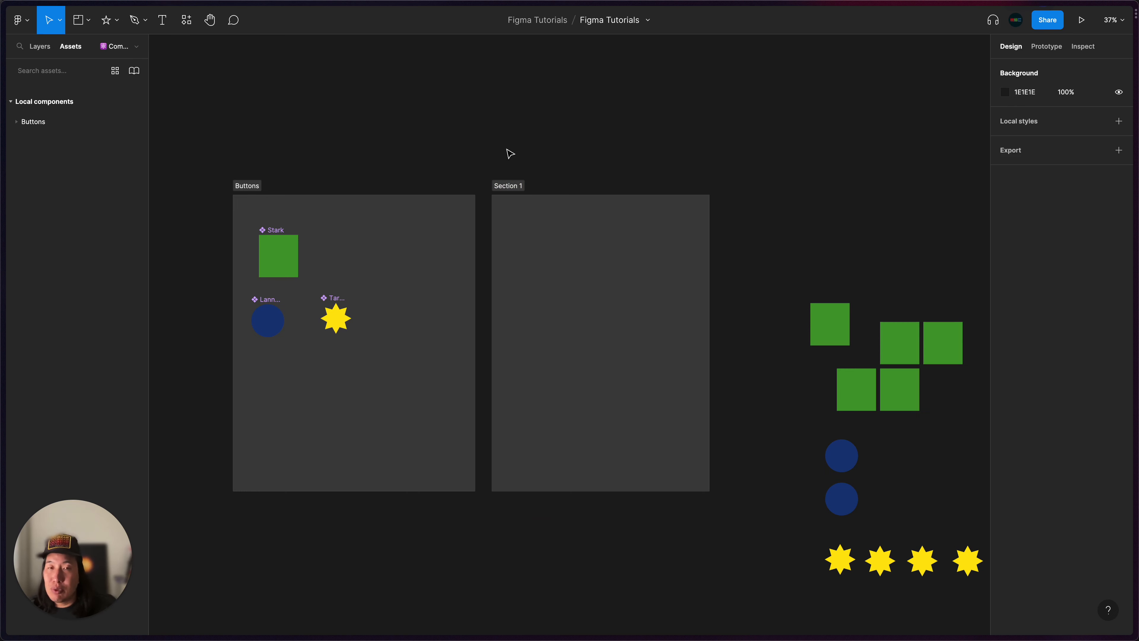
Move the Stark main component below Lannister and Targaryen inside the Buttons section
drag(285, 230, 349, 228)
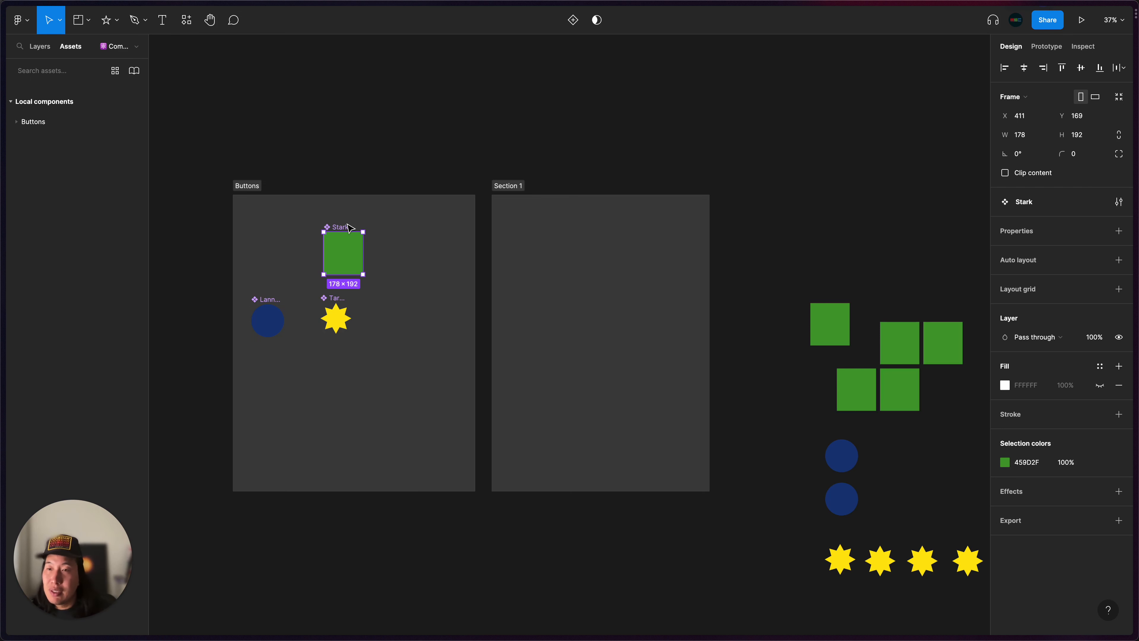
click(354, 208)
drag(337, 225, 300, 376)
Rename the Buttons section as Version 1 and the empty section beside it as Version 2
click(248, 185)
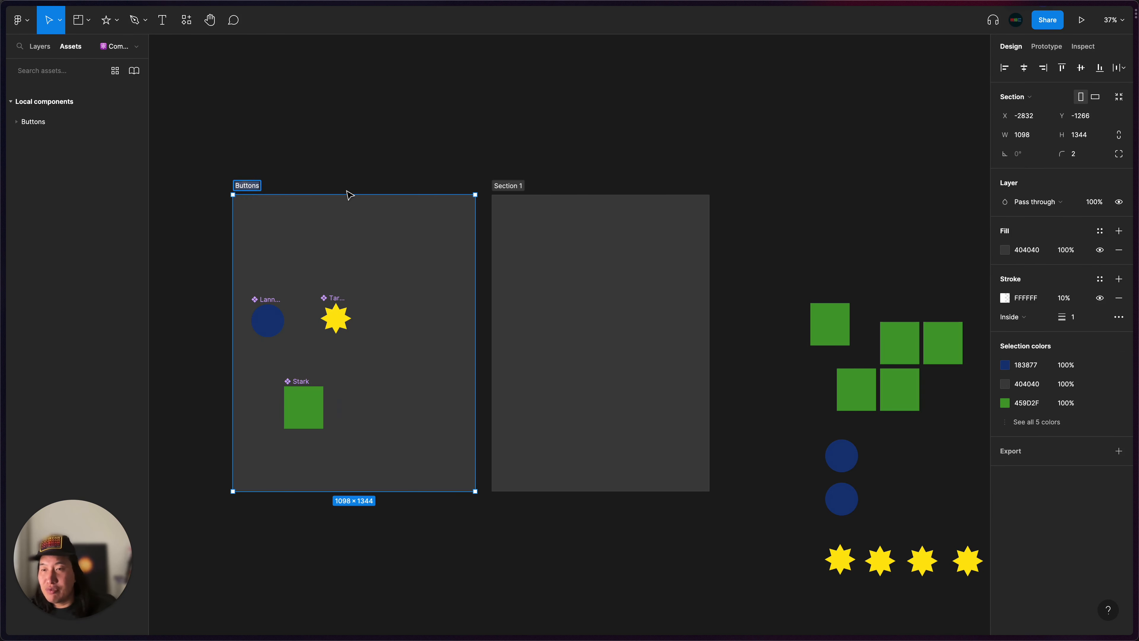
text(Version 1)
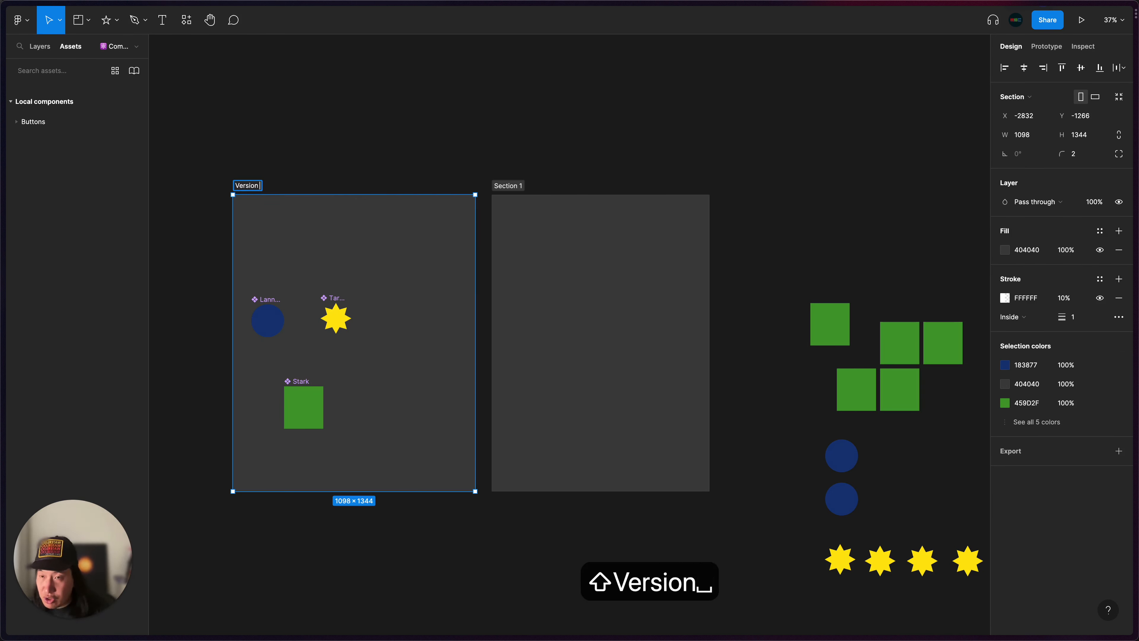
click(486, 142)
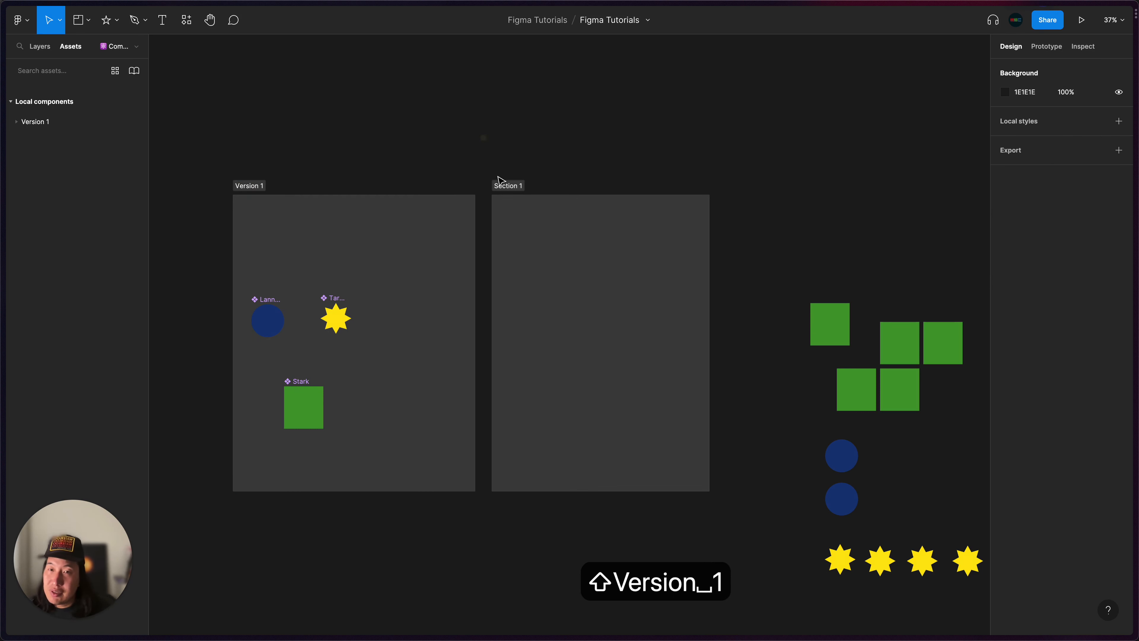
click(504, 184)
key(shift+v)
text(ersion 2)
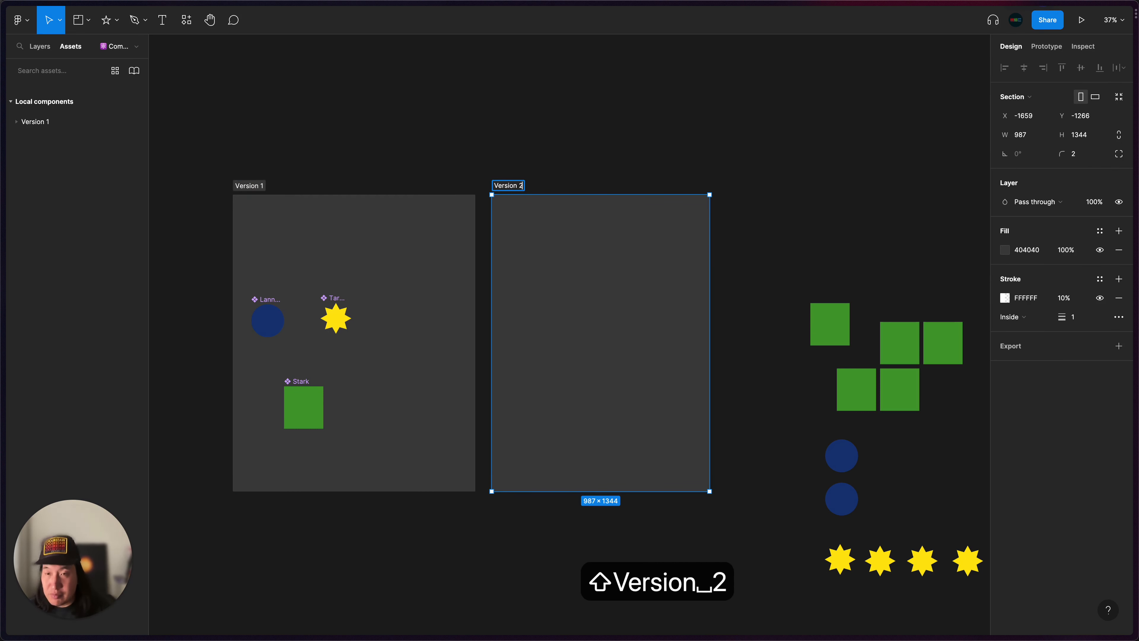
key(Return)
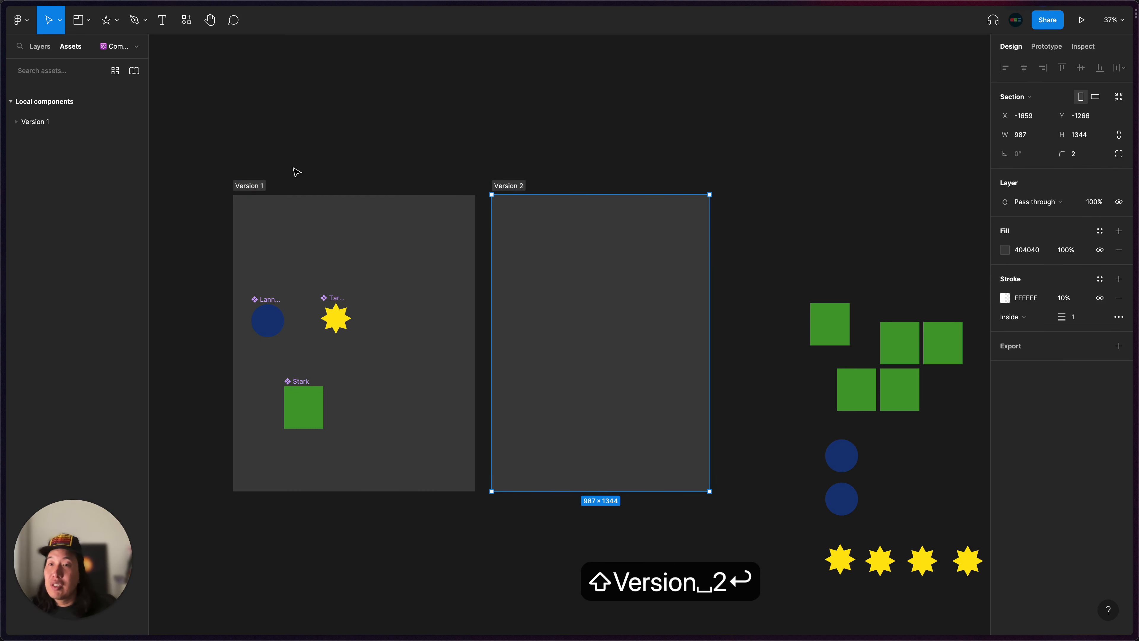
click(437, 180)
Check the Version 1 group in the local components and shift the Targaryen and Lannister main components within the Version 1 section
click(17, 121)
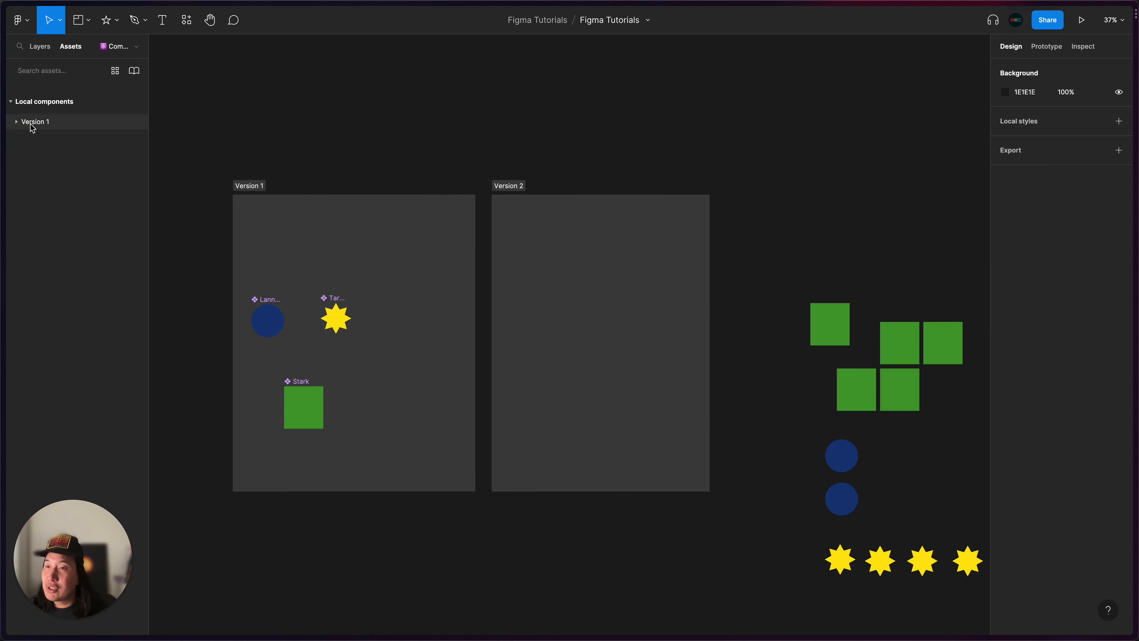
click(20, 122)
drag(325, 305, 358, 307)
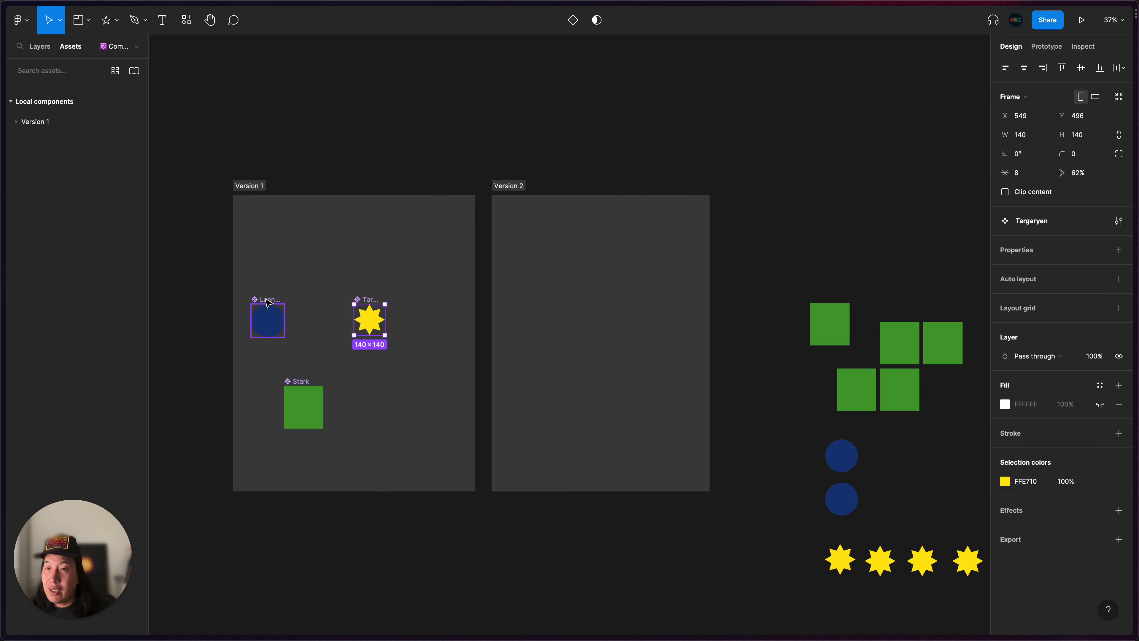
drag(269, 310, 289, 304)
click(535, 280)
Draw a square of about 267 × 267 on the empty canvas below the Version 2 section
scroll(538, 274, up, 5)
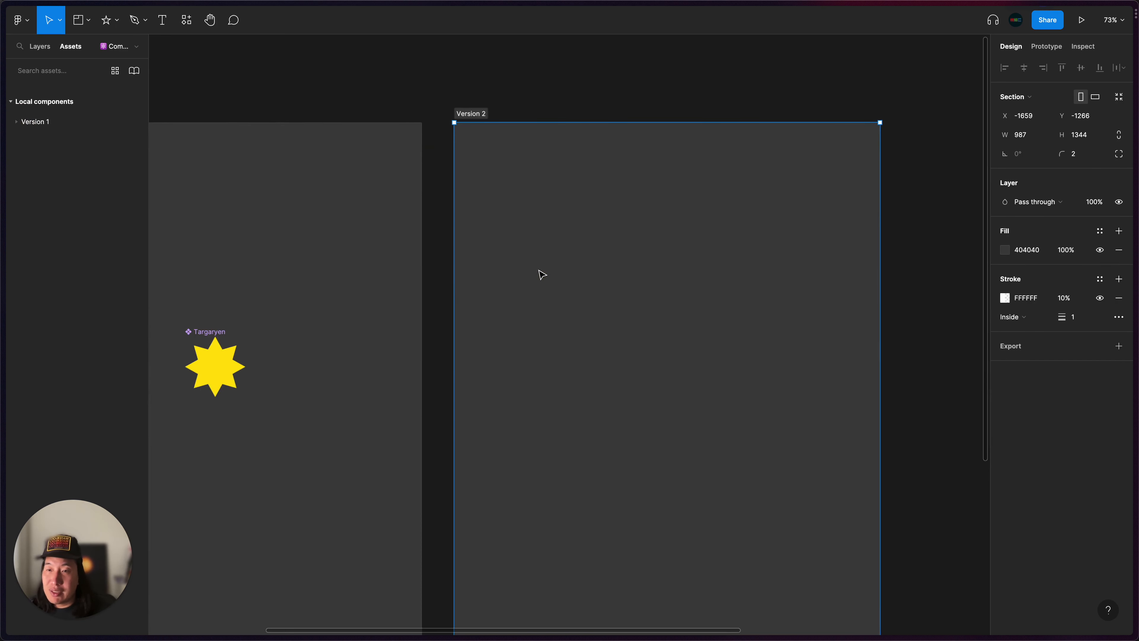
scroll(538, 274, down, 3)
scroll(539, 275, right, 5)
scroll(540, 275, down, 2)
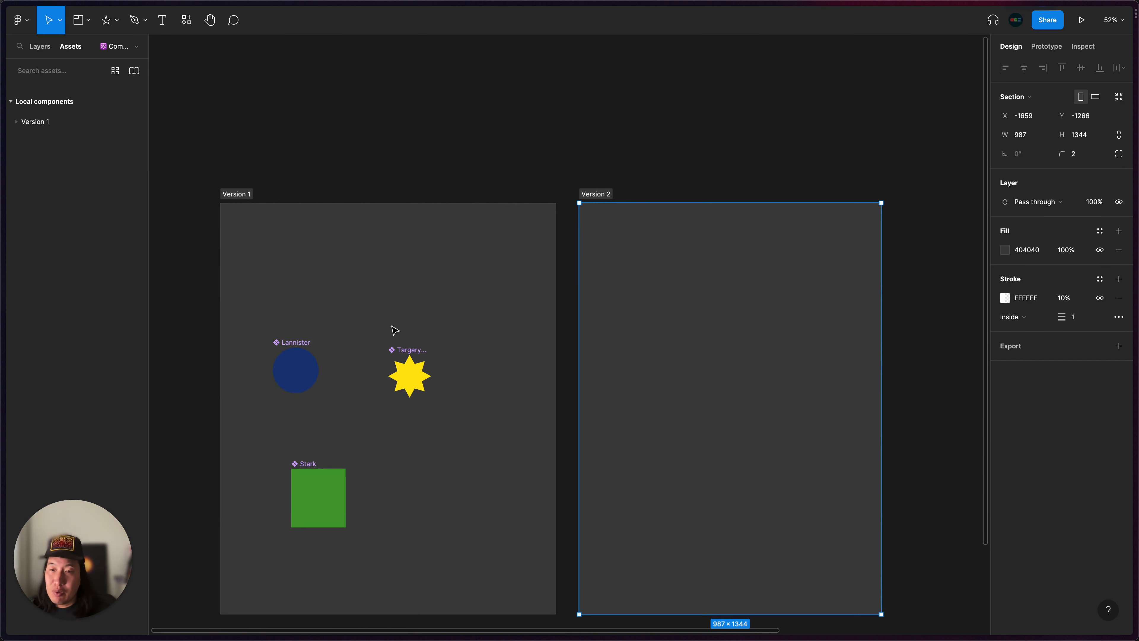
scroll(348, 440, right, 4)
scroll(348, 439, down, 3)
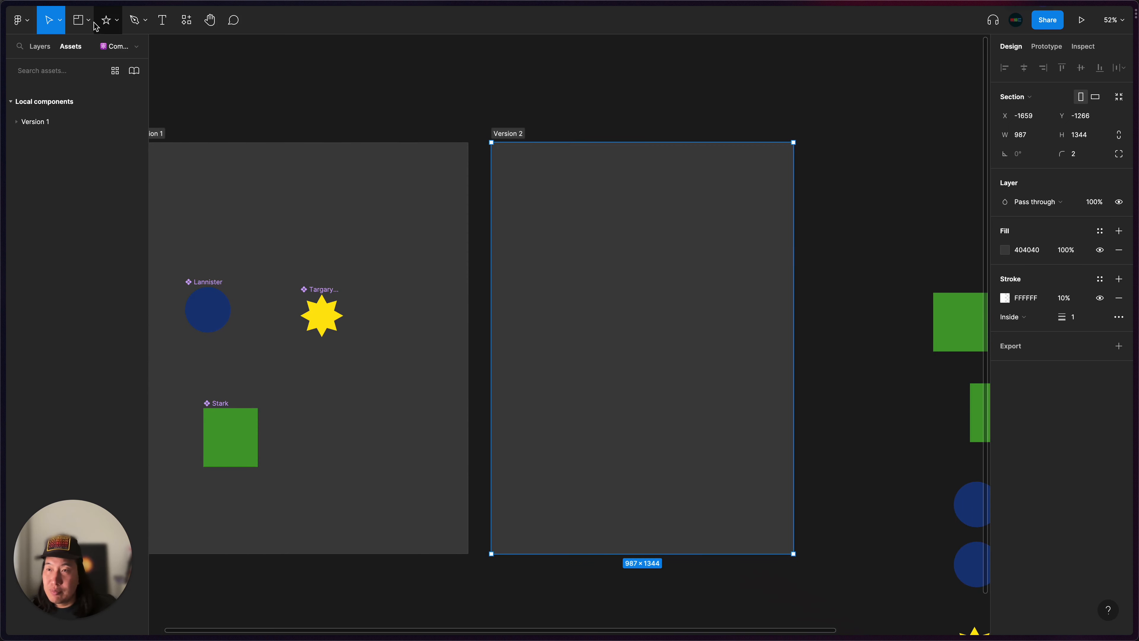
click(116, 20)
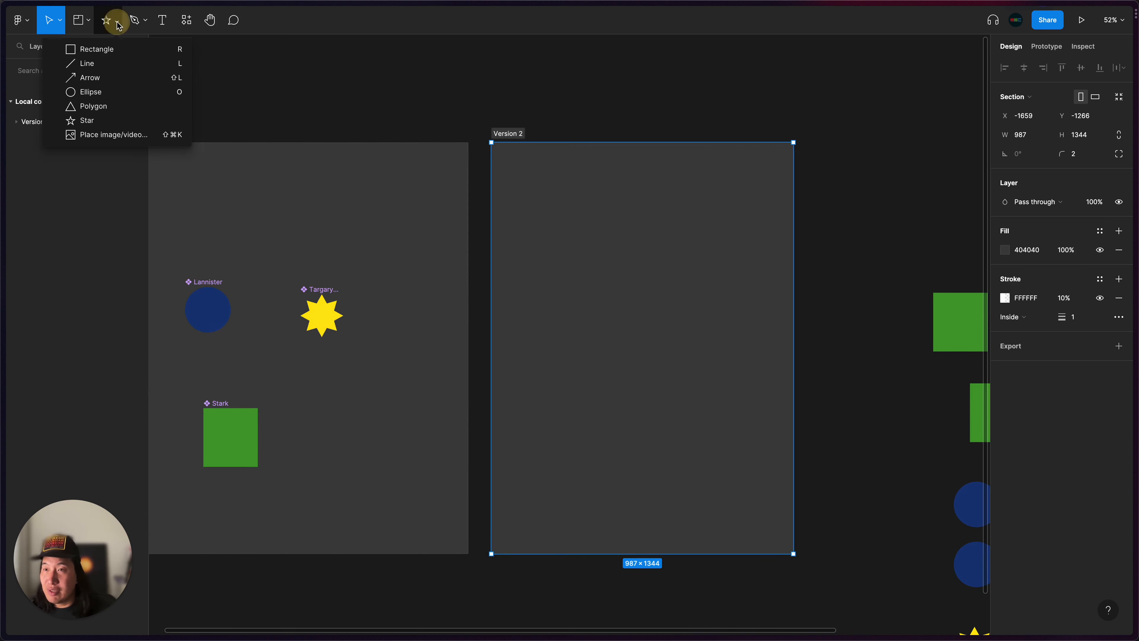
click(118, 47)
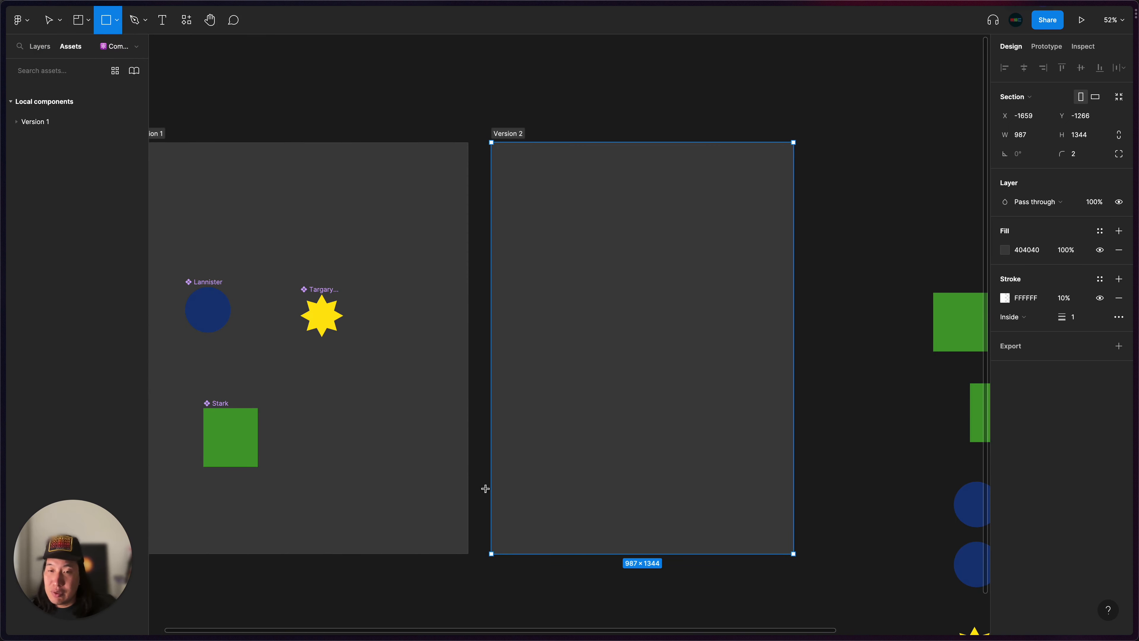
scroll(484, 501, right, 2)
scroll(483, 500, down, 3)
drag(524, 522, 606, 603)
scroll(225, 401, left, 3)
scroll(226, 400, down, 2)
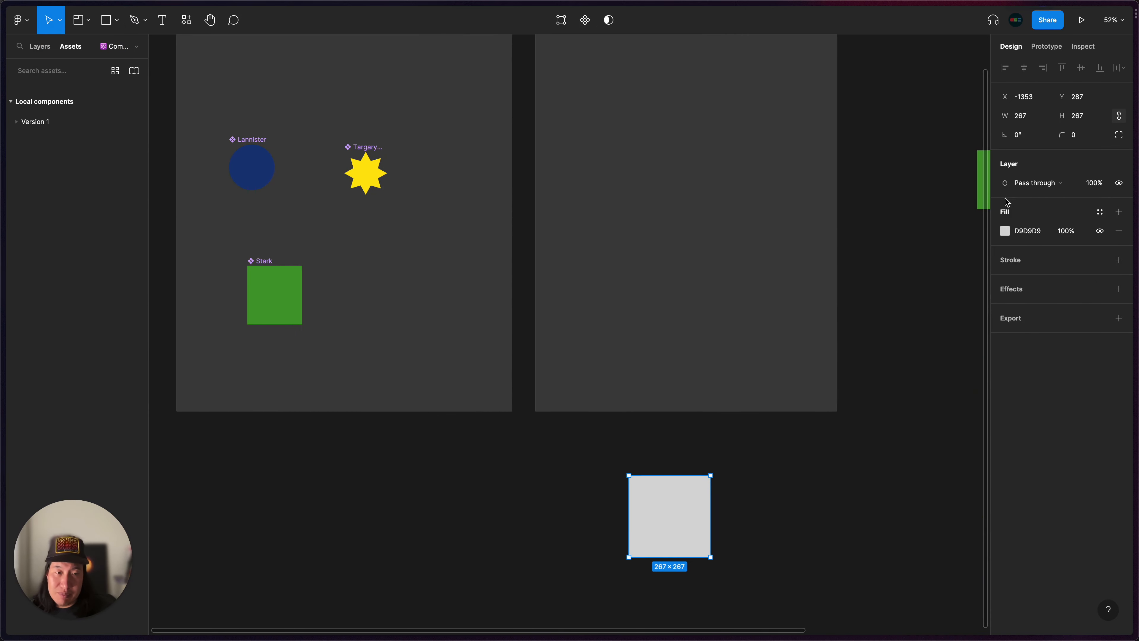
Give the new square a radial gradient fill with its starting stop set to the dark red 882B2B
click(1005, 231)
click(957, 319)
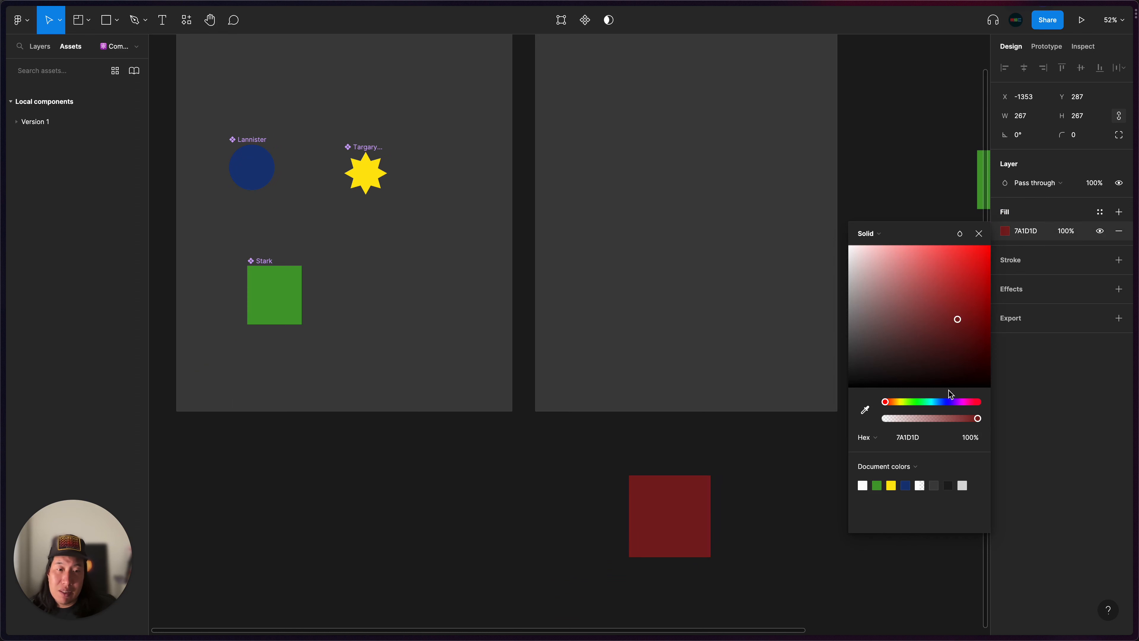
click(869, 233)
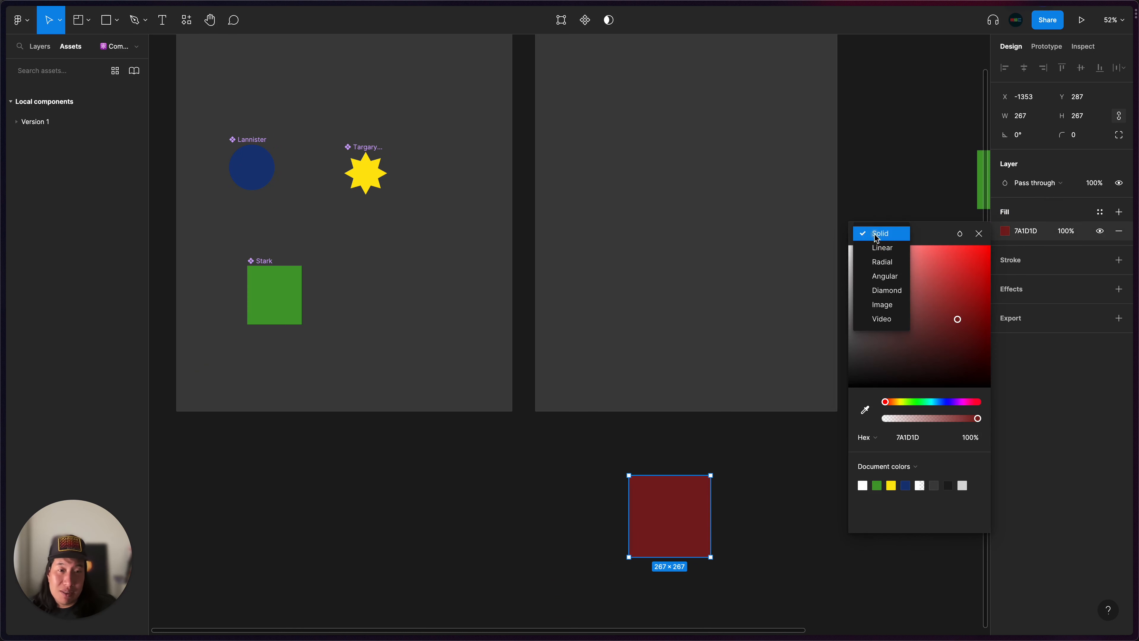
click(901, 262)
click(947, 354)
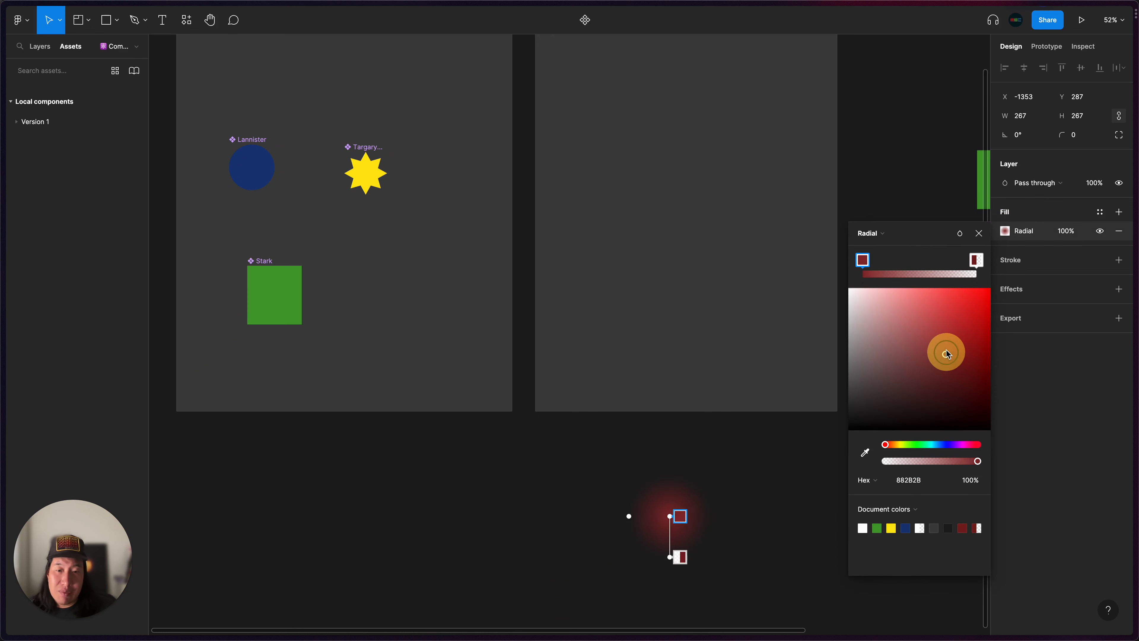
Set the gradient's end stop to 100% opacity and the blue 2643AB
click(976, 259)
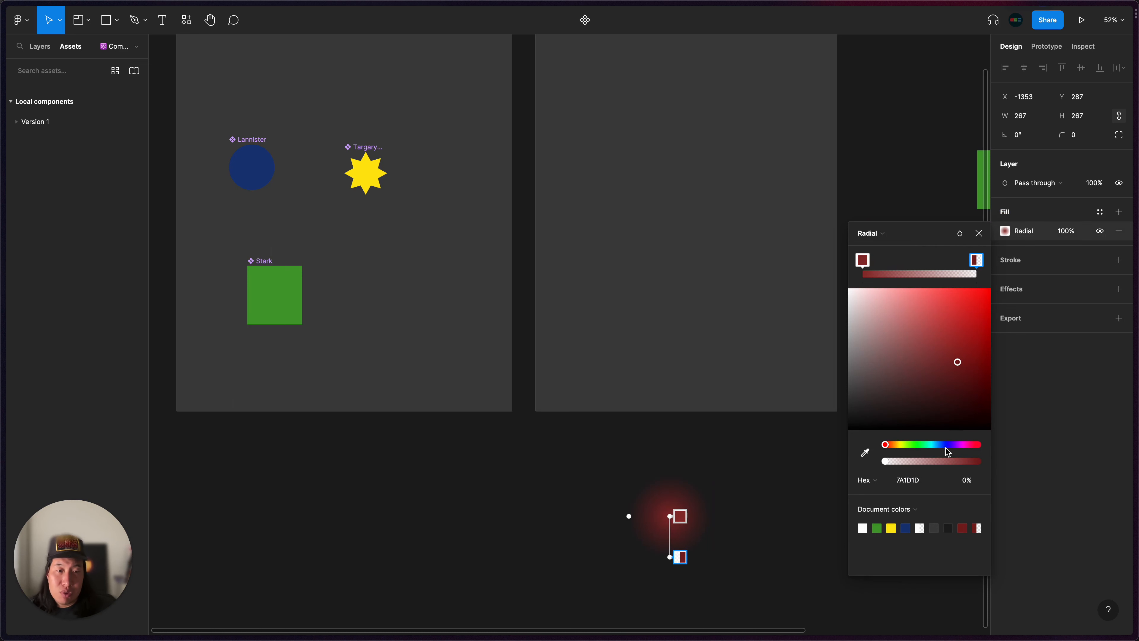
click(968, 481)
text(100)
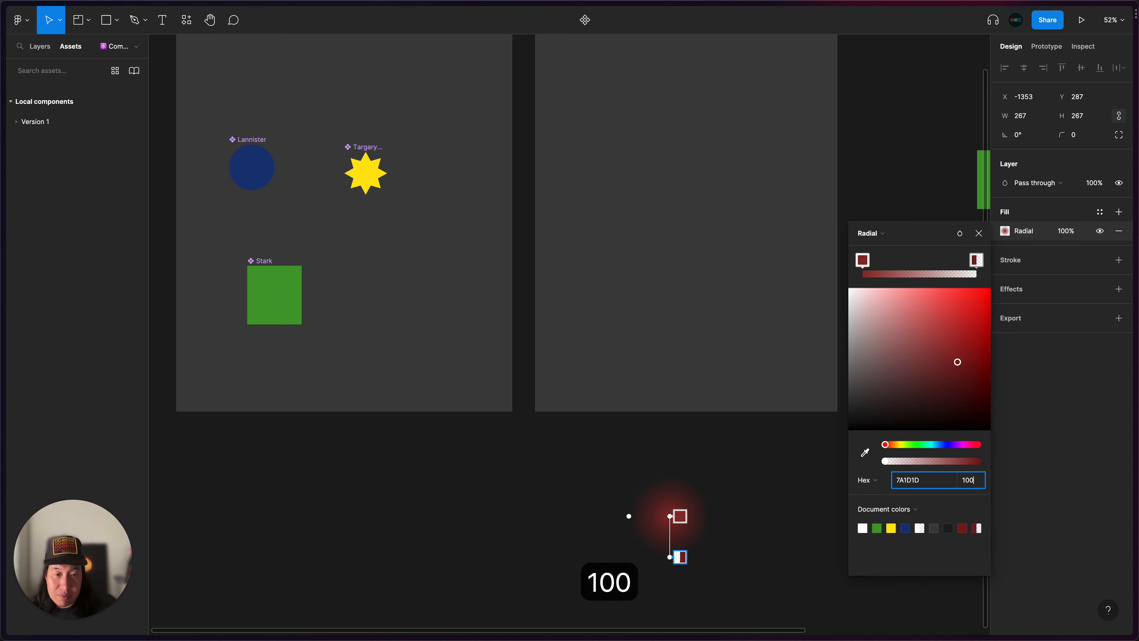
key(Return)
click(957, 376)
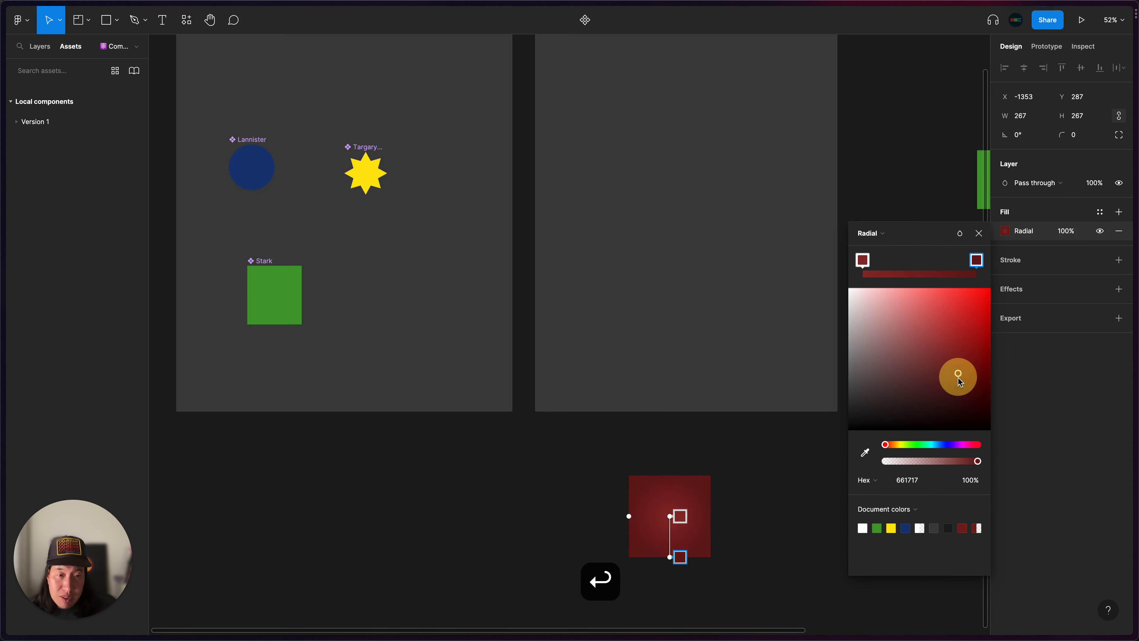
click(944, 444)
click(961, 343)
drag(960, 347, 959, 340)
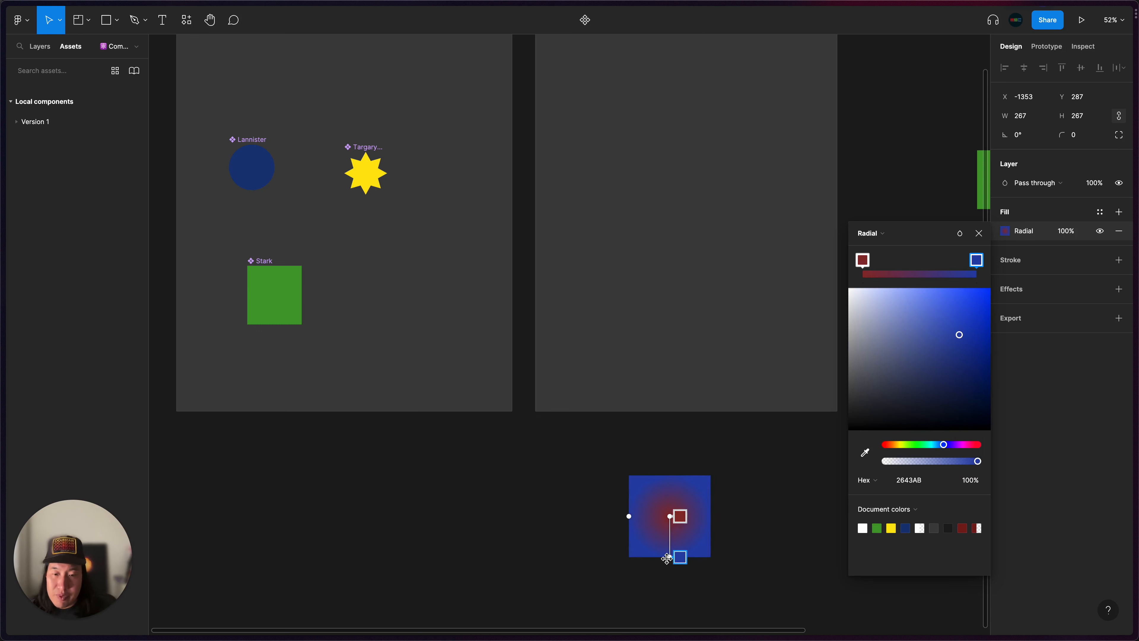
Stretch the radial gradient with its red centre near the square's upper-right corner, and move the square into the Version 2 section
drag(666, 559, 668, 589)
drag(671, 517, 689, 499)
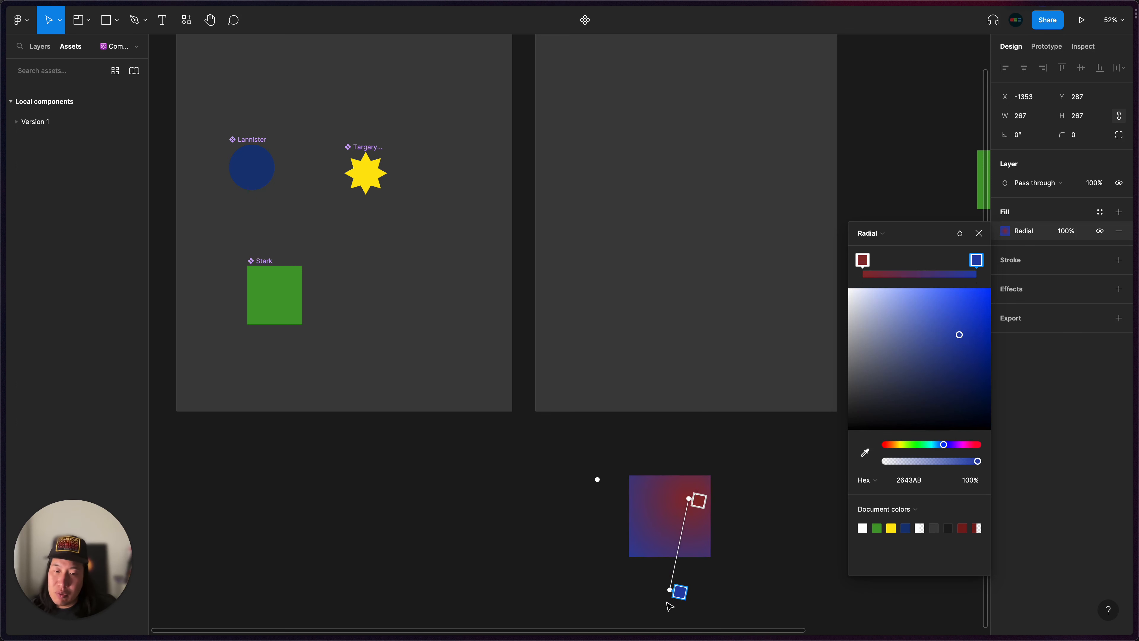
drag(670, 589, 591, 375)
click(747, 553)
click(763, 466)
scroll(612, 580, up, 4)
scroll(612, 580, right, 3)
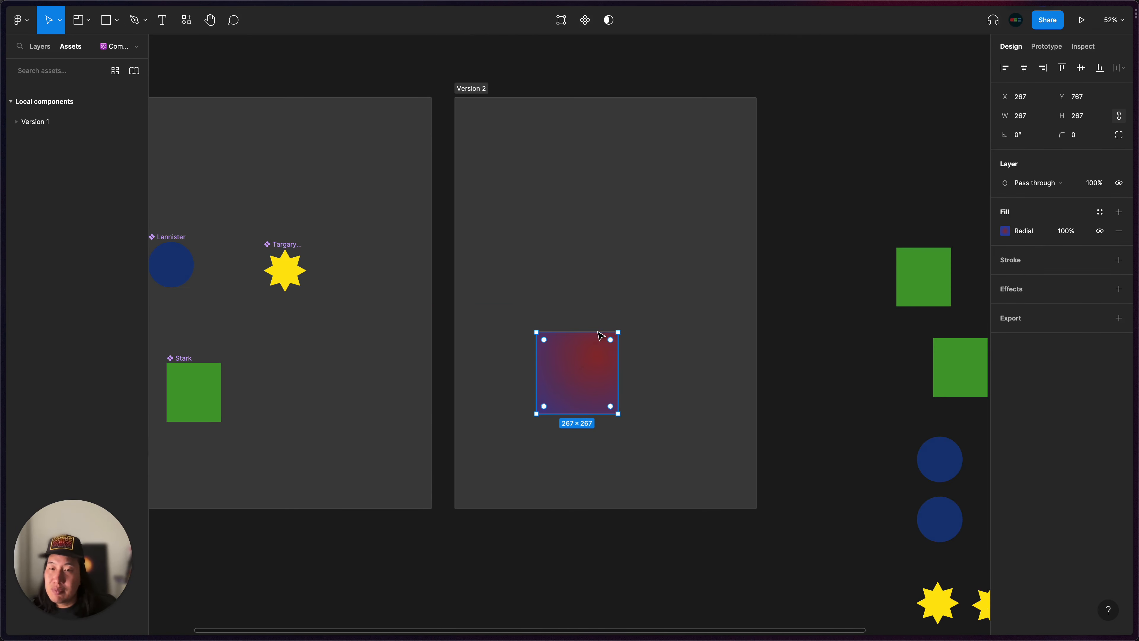
Turn the gradient square in Version 2 into a main component and rename it as Stark
click(40, 46)
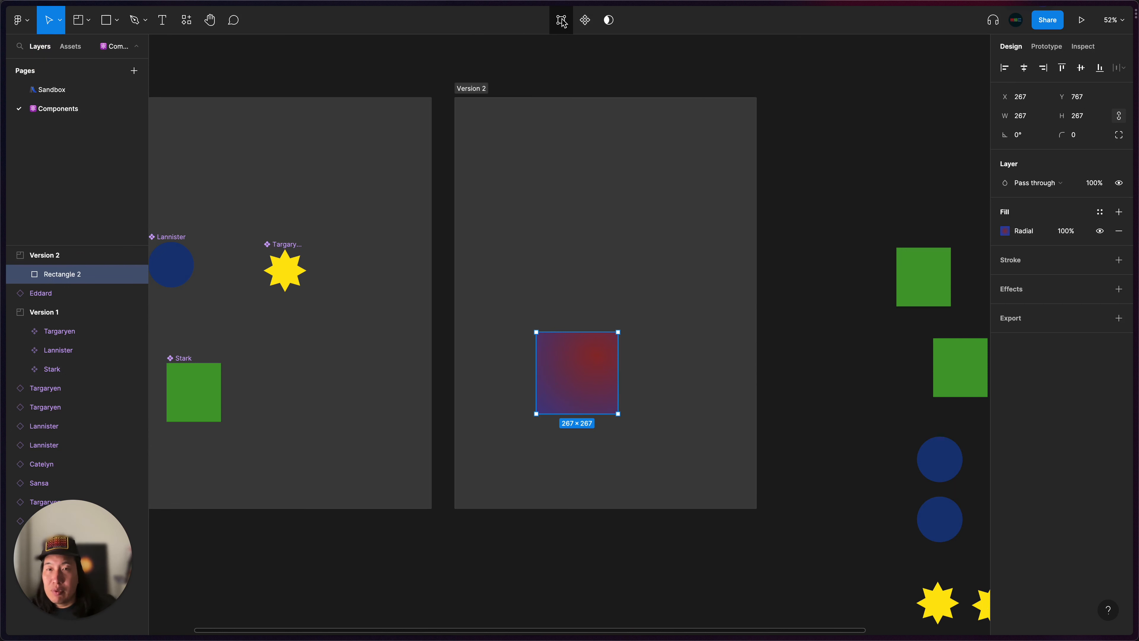
click(585, 20)
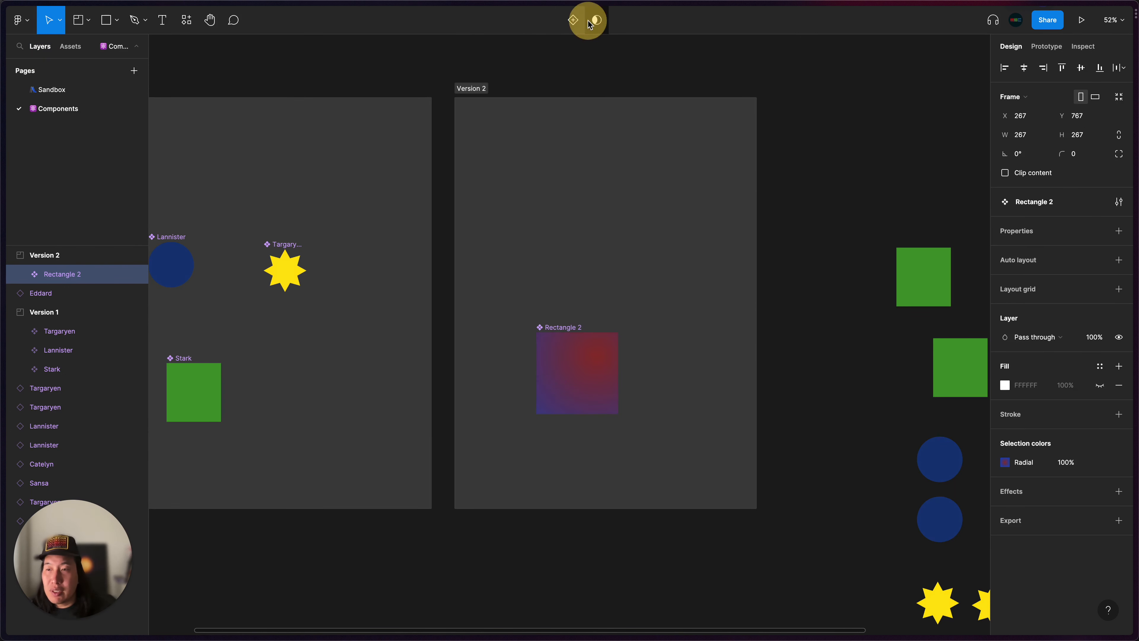
double_click(560, 327)
text(Stark)
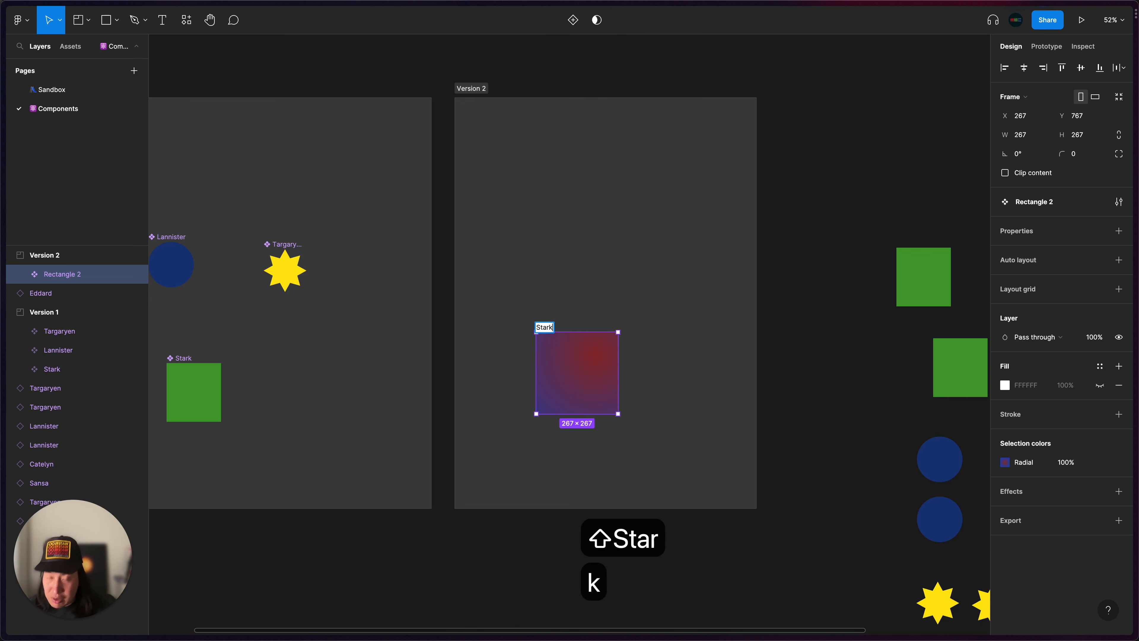
Name the gradient square component Stark and reposition it within the Version 2 section
key(Return)
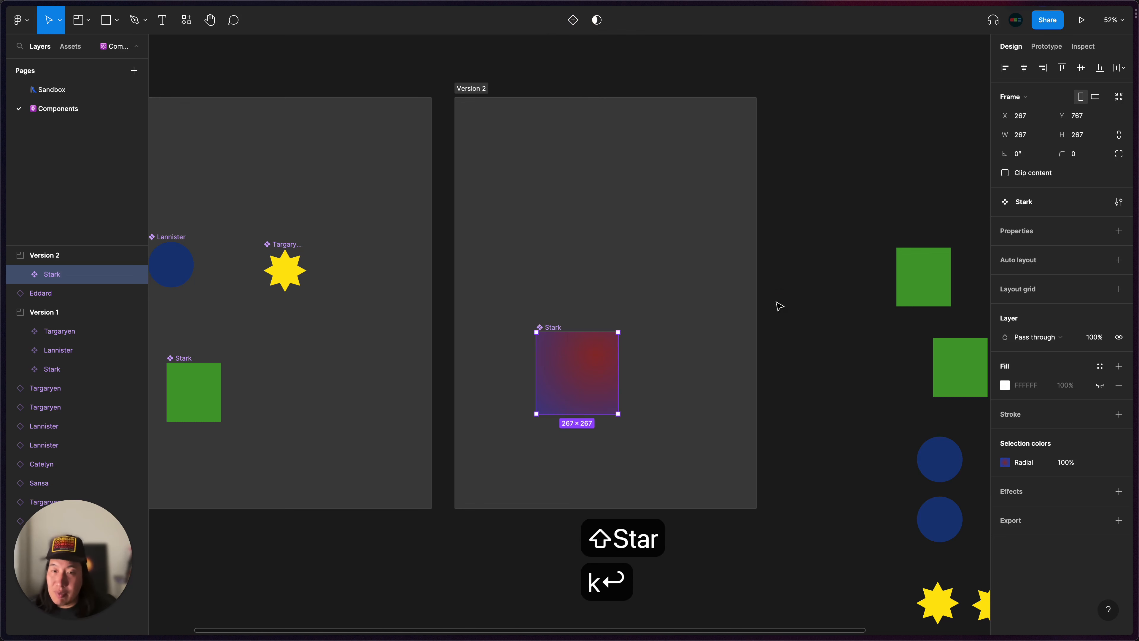
scroll(778, 305, left, 5)
scroll(779, 305, down, 2)
drag(705, 276, 675, 310)
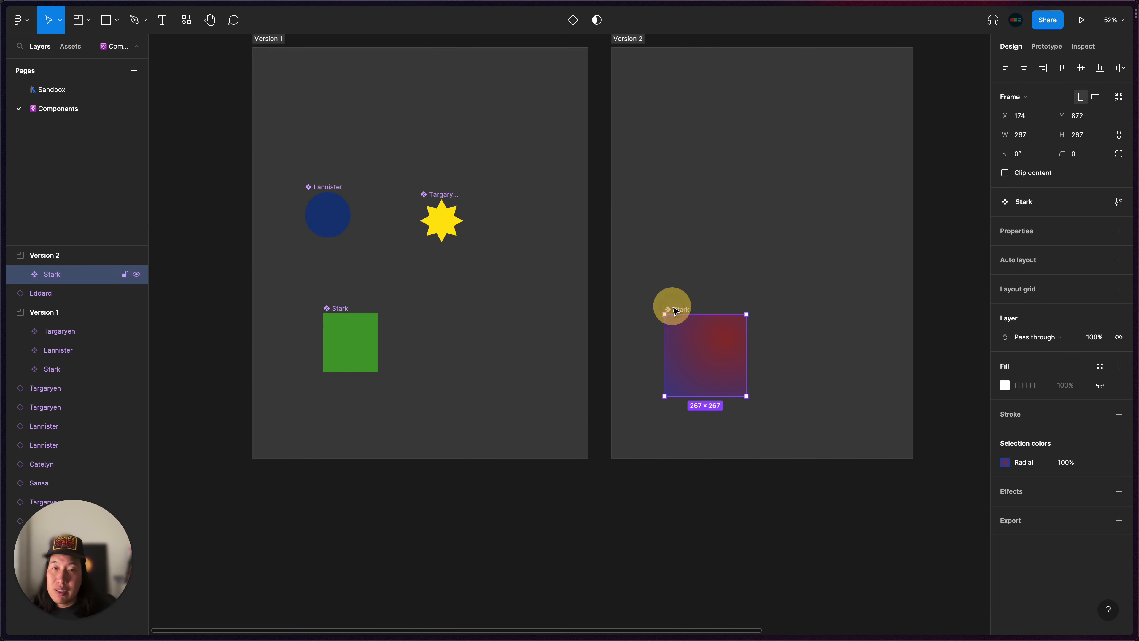
Show the local components grouped under Version 1 and Version 2 in the assets, and compare them with the two sections
scroll(682, 250, up, 3)
click(70, 46)
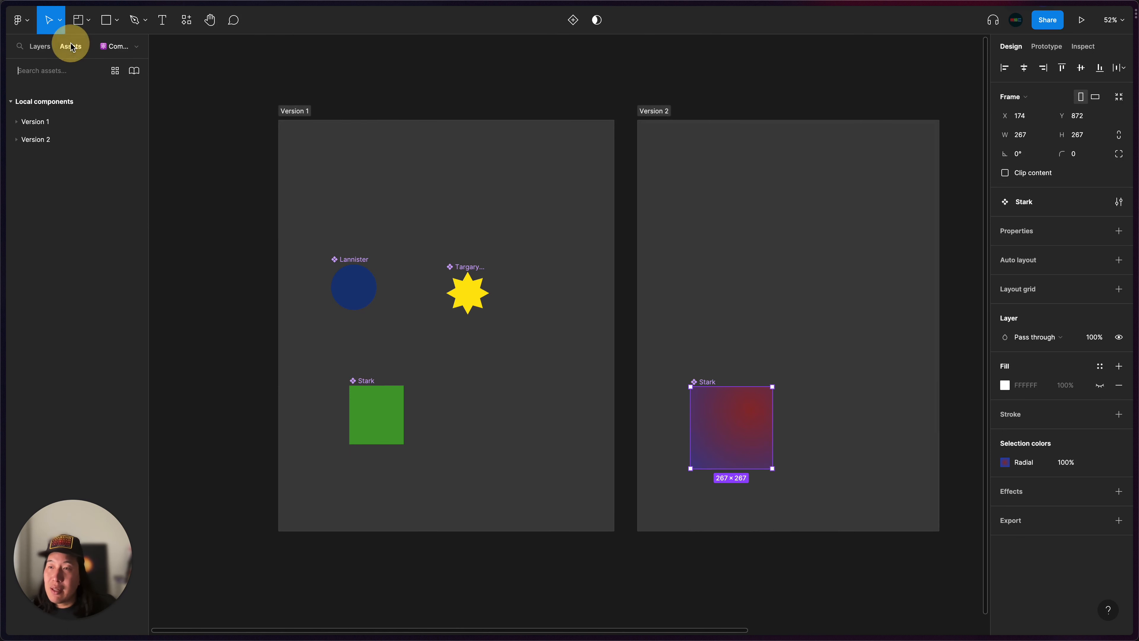
click(13, 138)
click(13, 121)
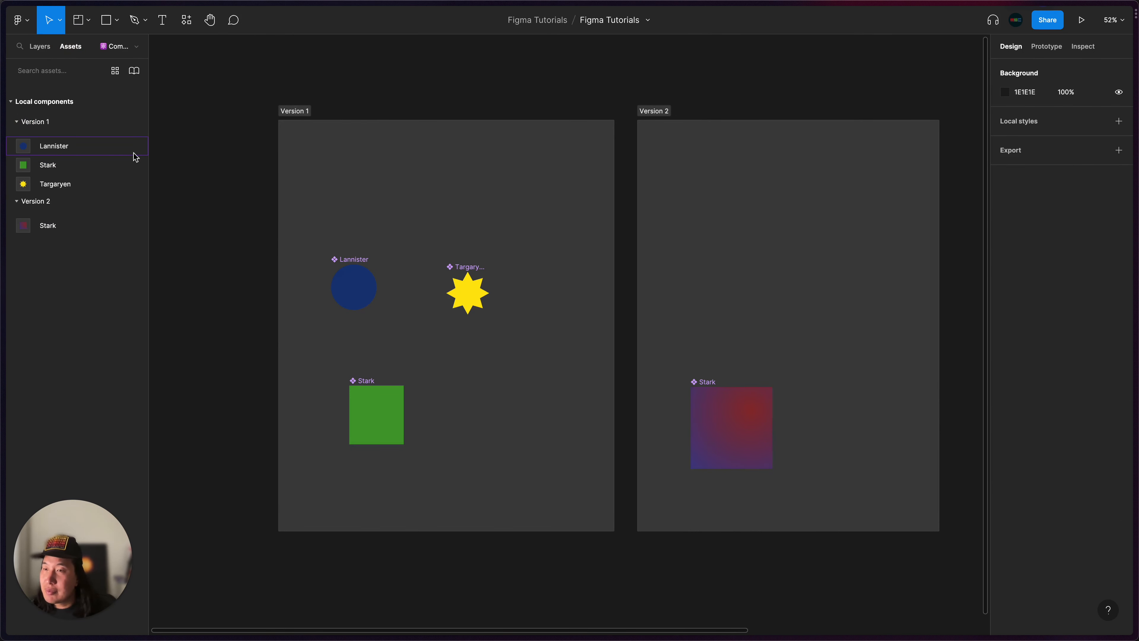
click(307, 113)
click(655, 112)
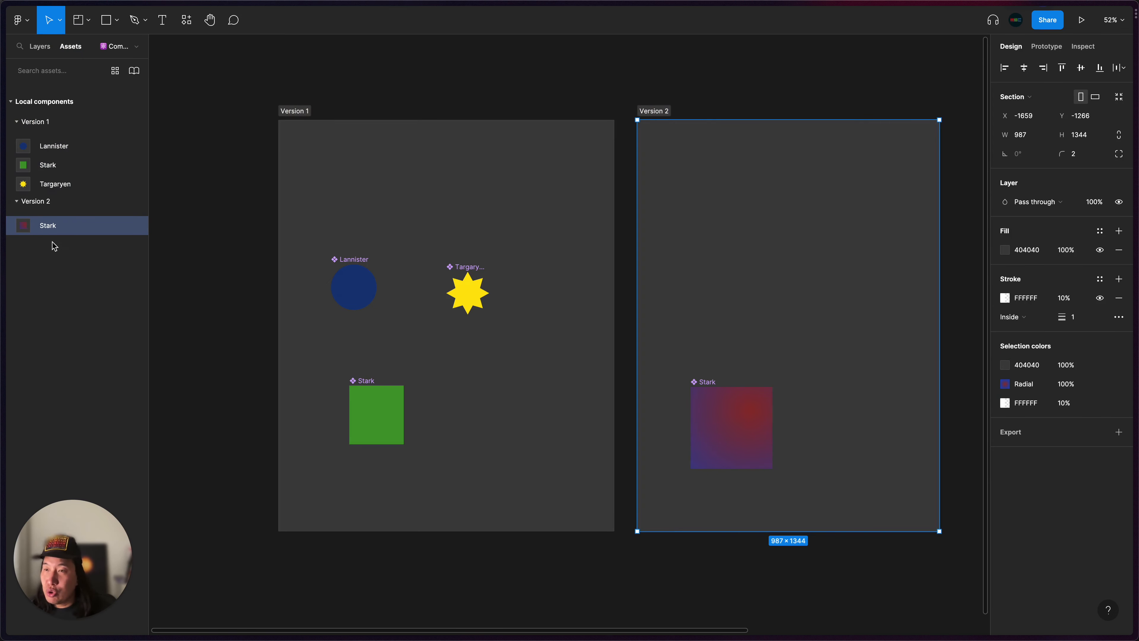
Move the gradient Stark component into the Version 1 section, beside the green Stark square
scroll(449, 364, down, 3)
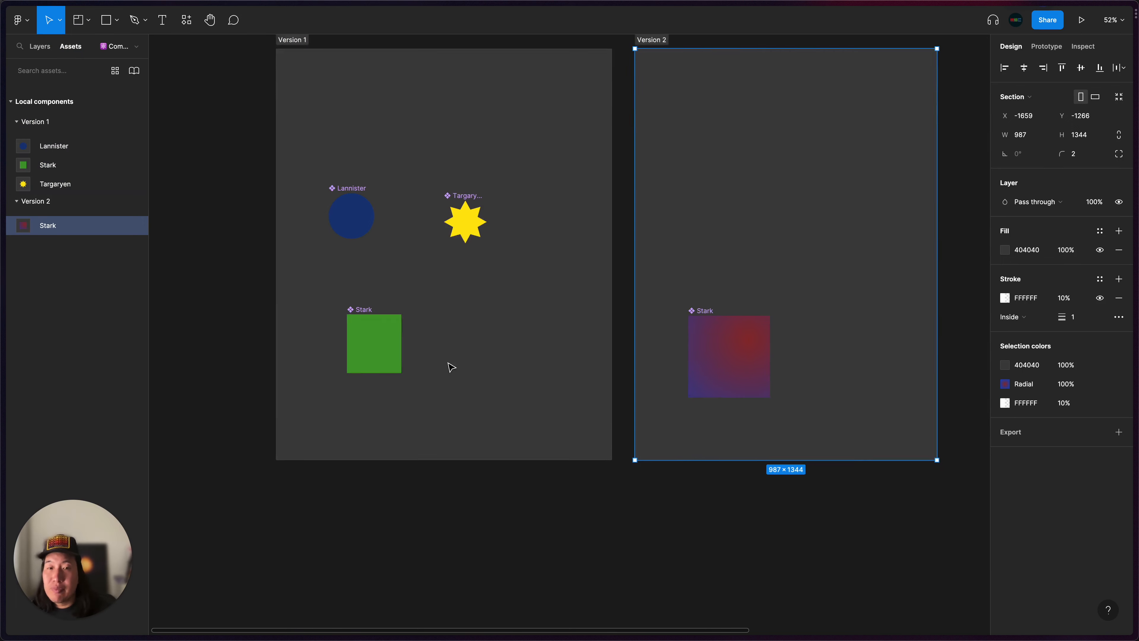
drag(703, 277, 453, 276)
click(533, 429)
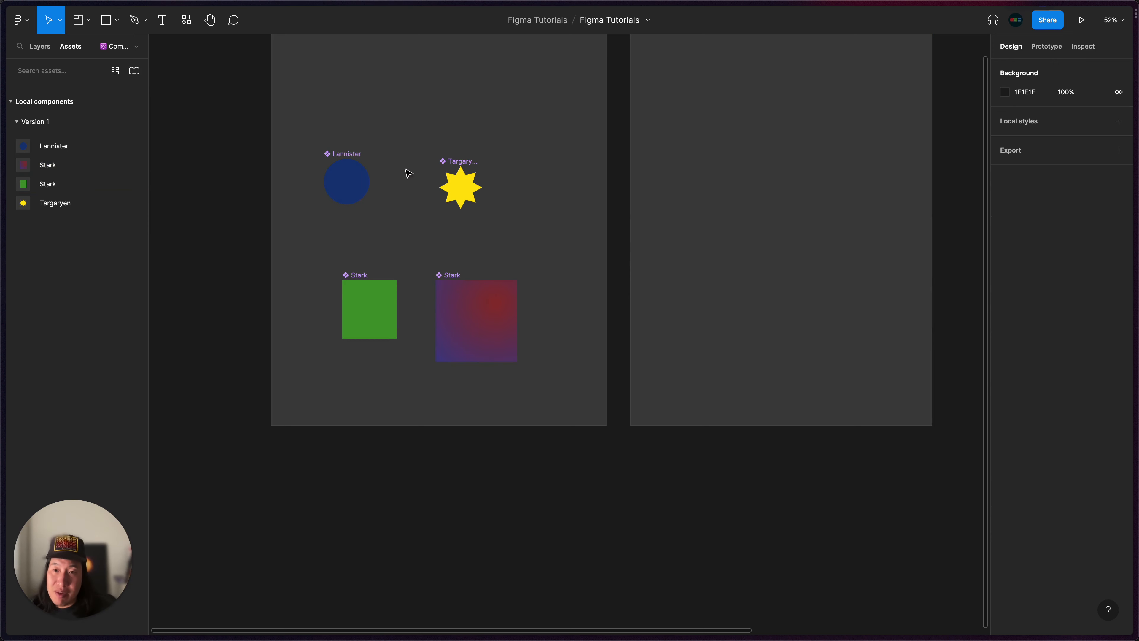
scroll(470, 286, up, 1)
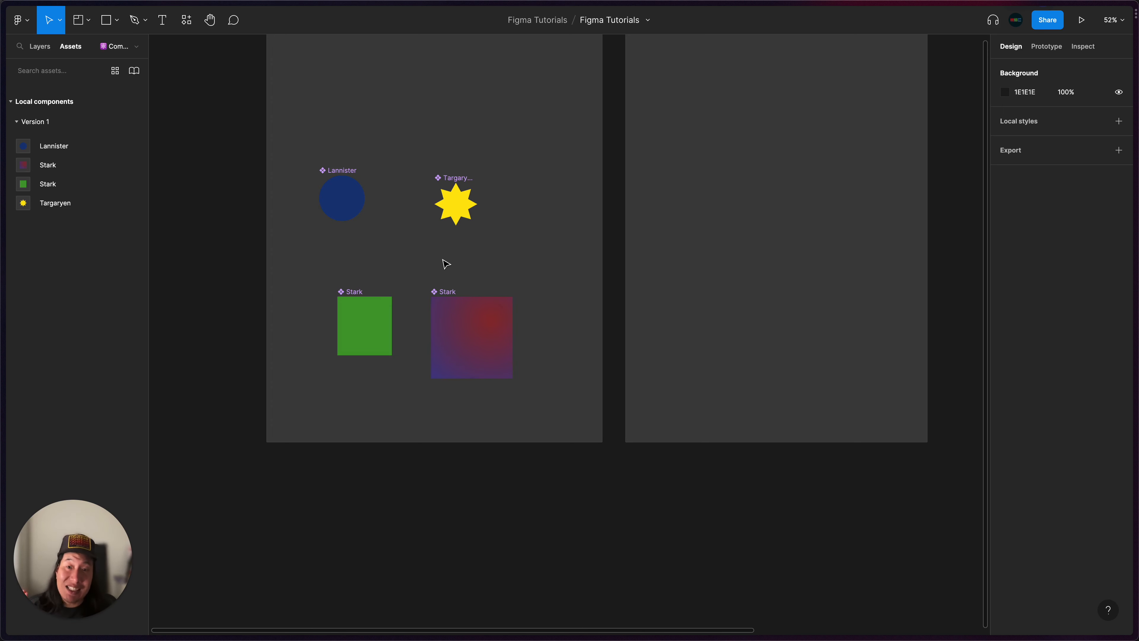
Move the gradient Stark component from the Version 1 section into the lower part of the Version 2 section
click(445, 290)
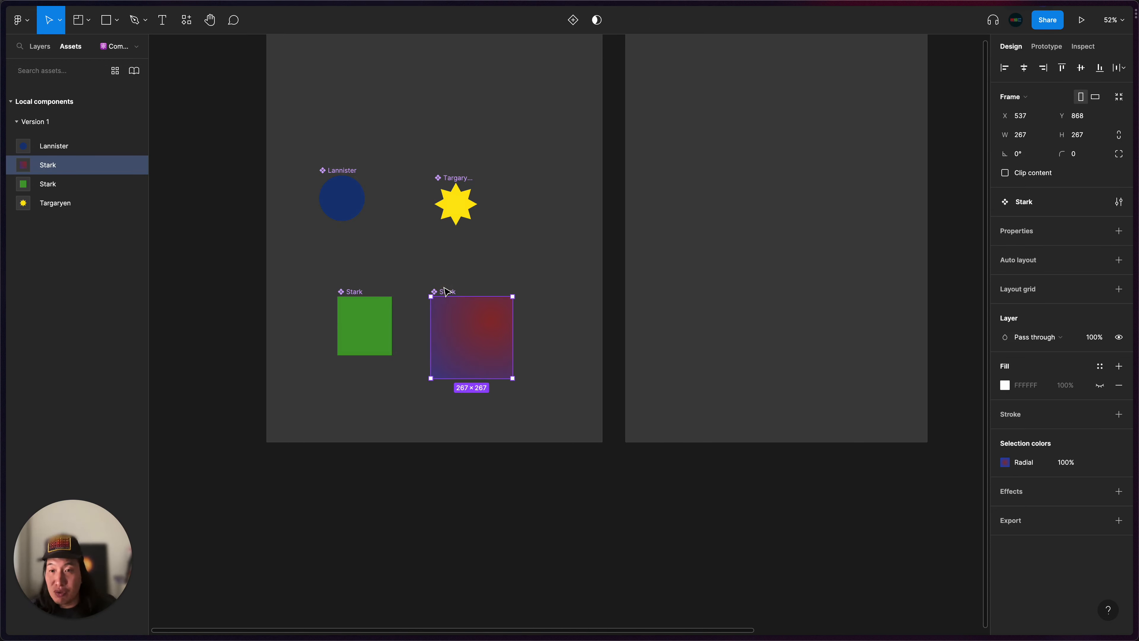
drag(445, 294, 692, 276)
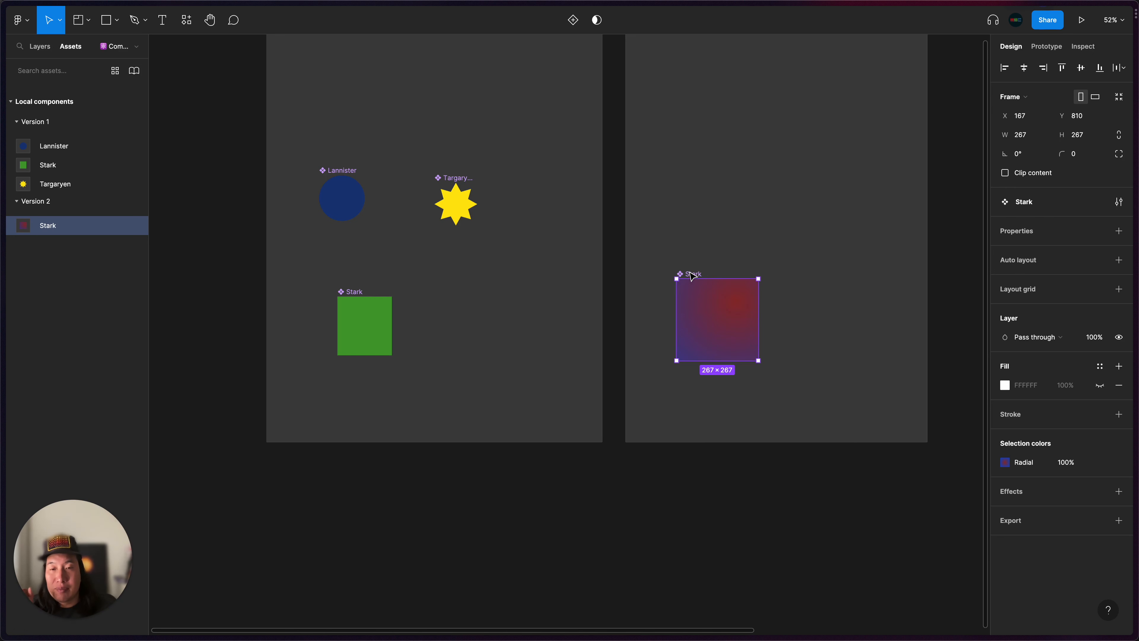
drag(692, 276, 686, 291)
click(747, 217)
scroll(748, 219, up, 5)
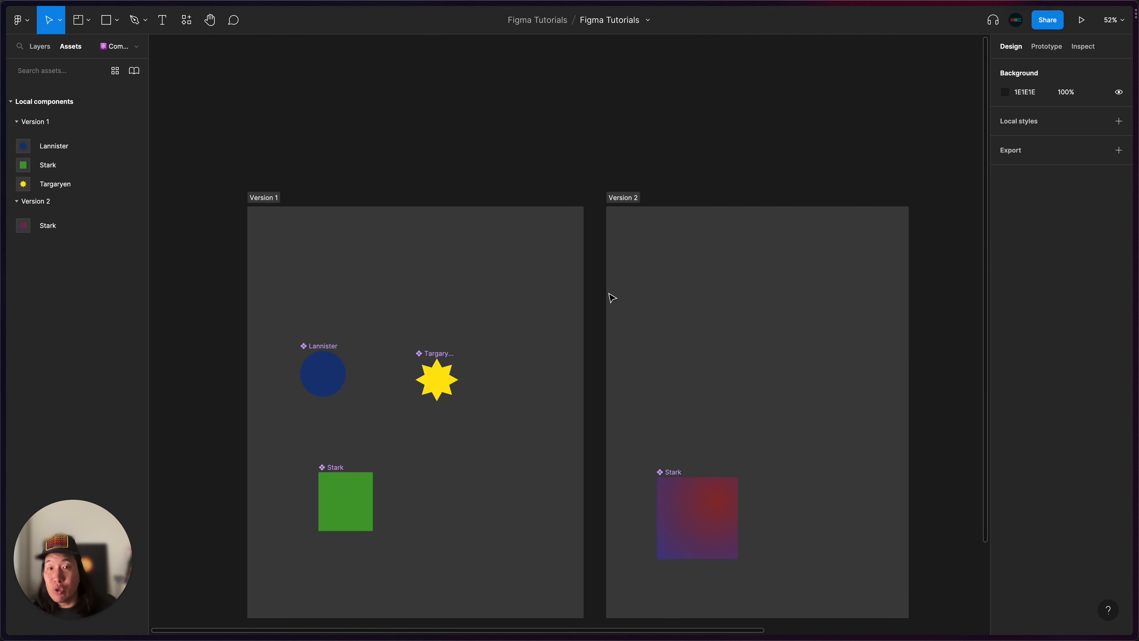
Return to the layer list and collapse the Version 1 and Version 2 sections
click(646, 300)
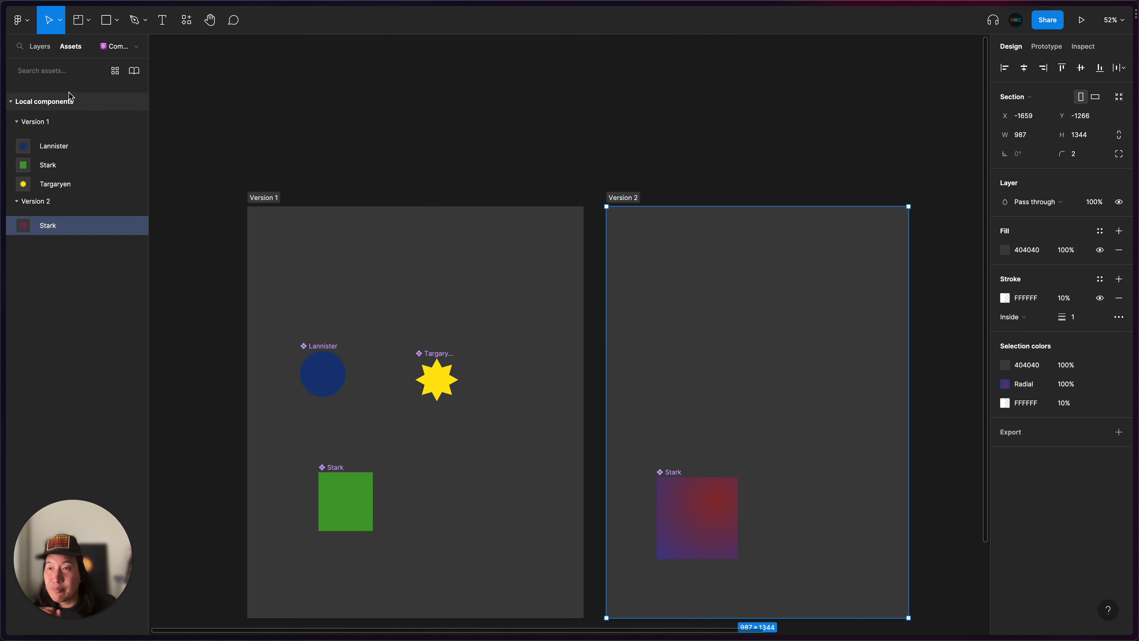
click(44, 51)
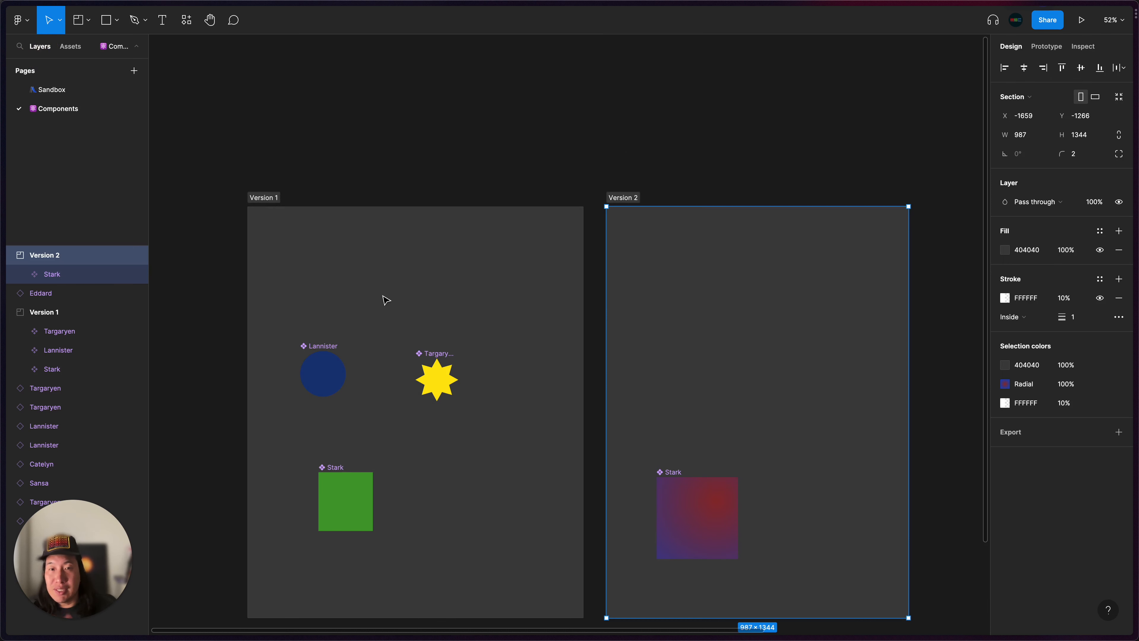
scroll(384, 300, down, 3)
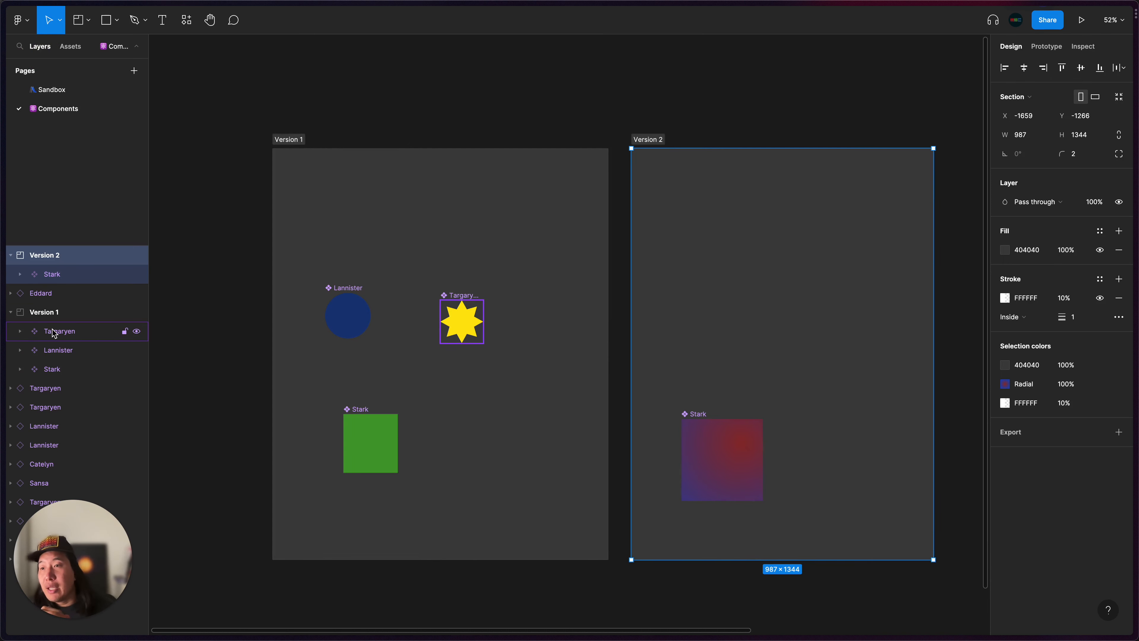
click(10, 312)
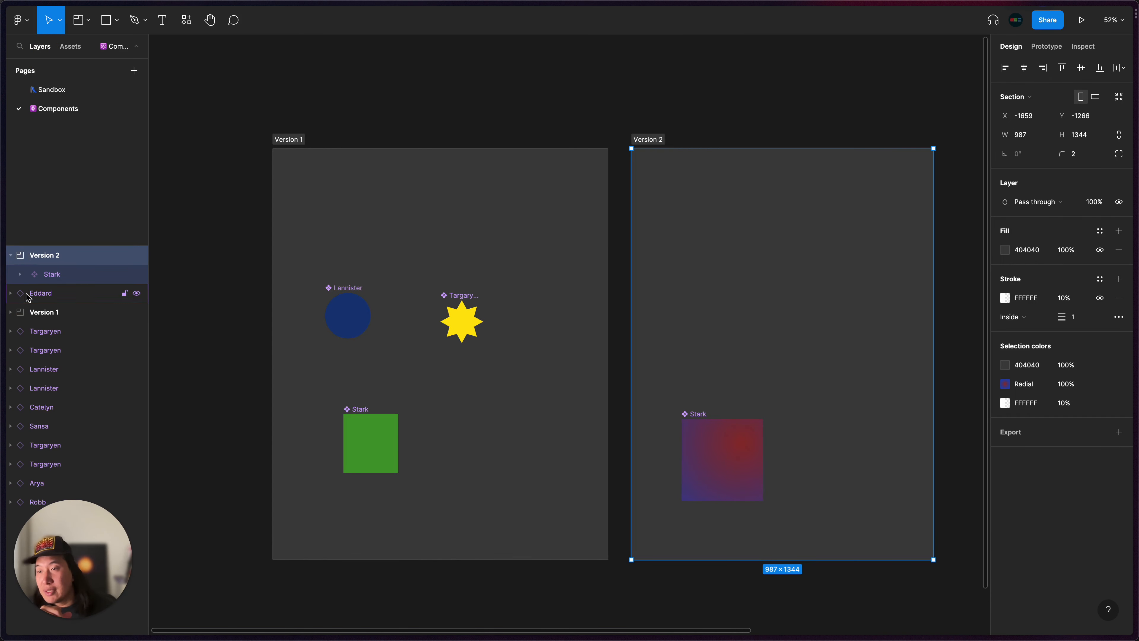
scroll(196, 377, down, 2)
click(10, 254)
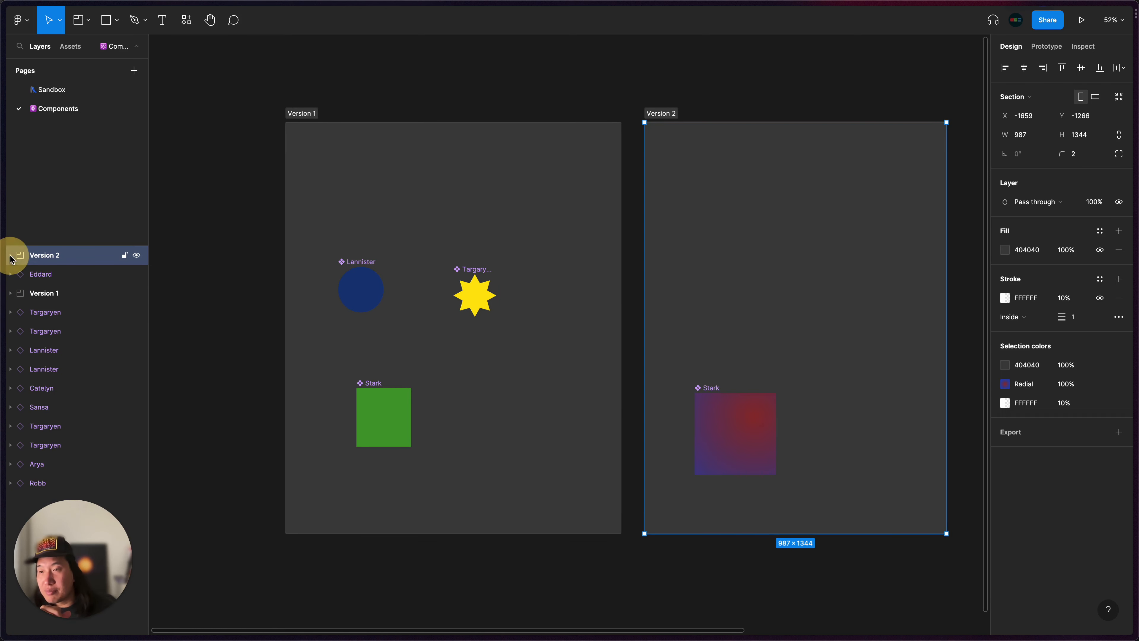
scroll(323, 255, down, 3)
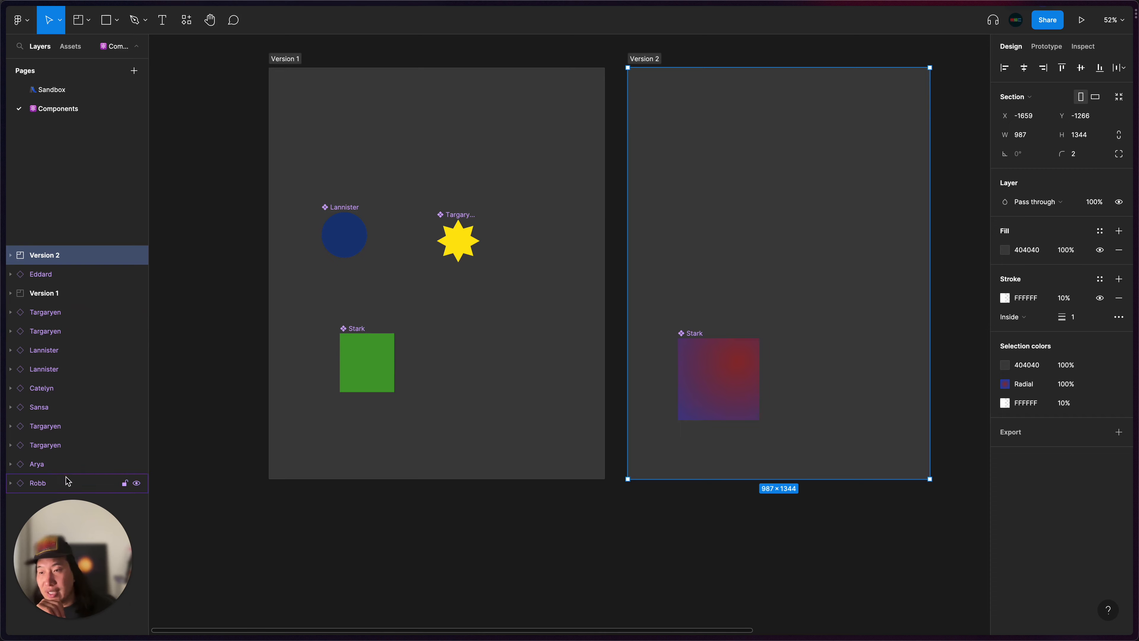
Align the loose green Stark instance with the other four squares, at the start of the upper row
scroll(440, 369, right, 5)
ctrl+scroll(440, 368, down, 3)
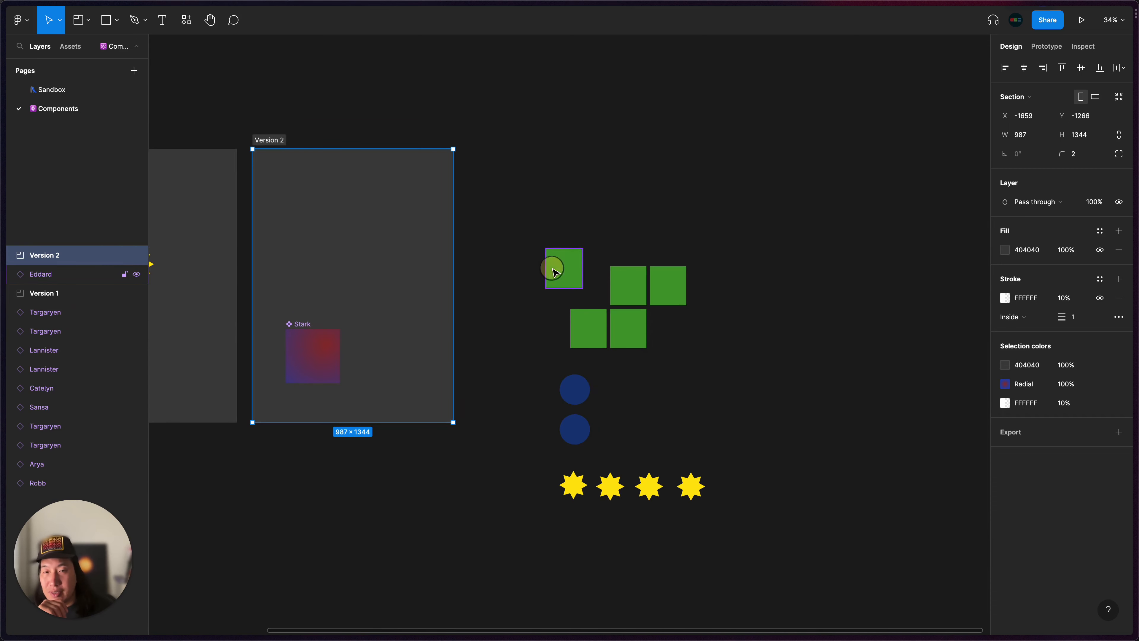
drag(558, 268, 586, 288)
ctrl+scroll(585, 286, up, 5)
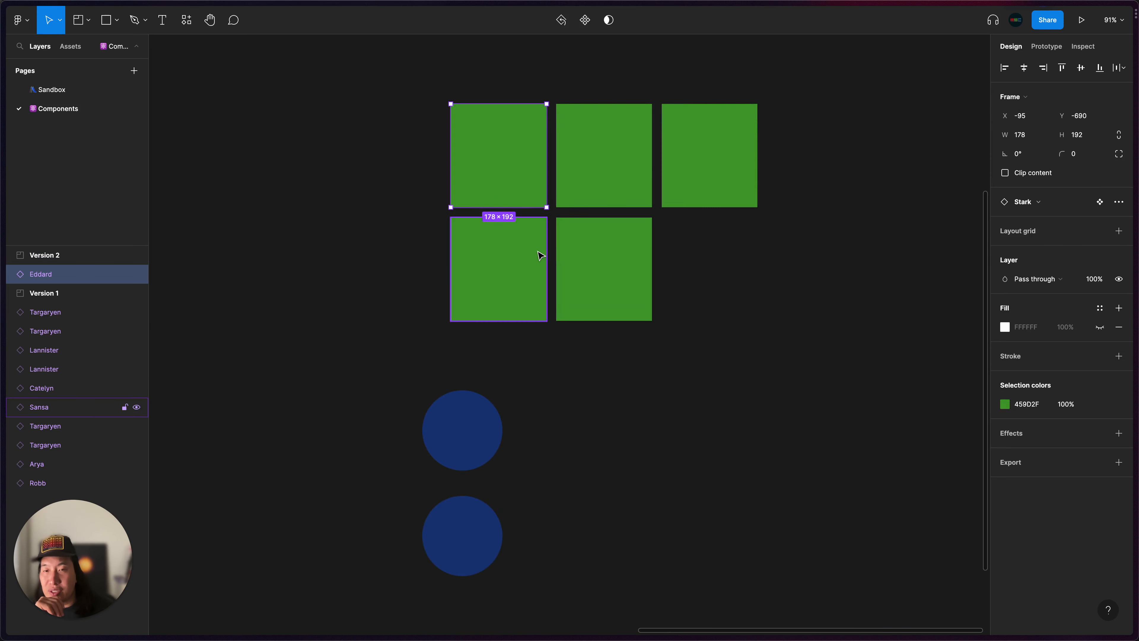
scroll(539, 255, up, 5)
scroll(476, 251, left, 3)
scroll(434, 249, up, 1)
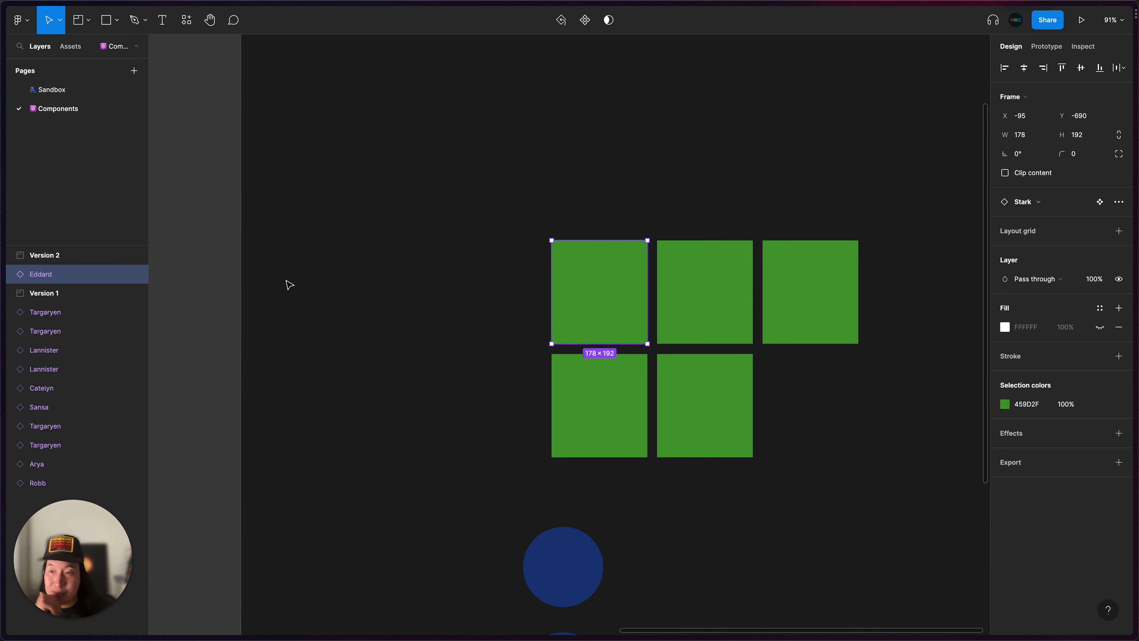
Inspect the Targaryen and Lannister instances one by one through their entries in the layer list
click(43, 312)
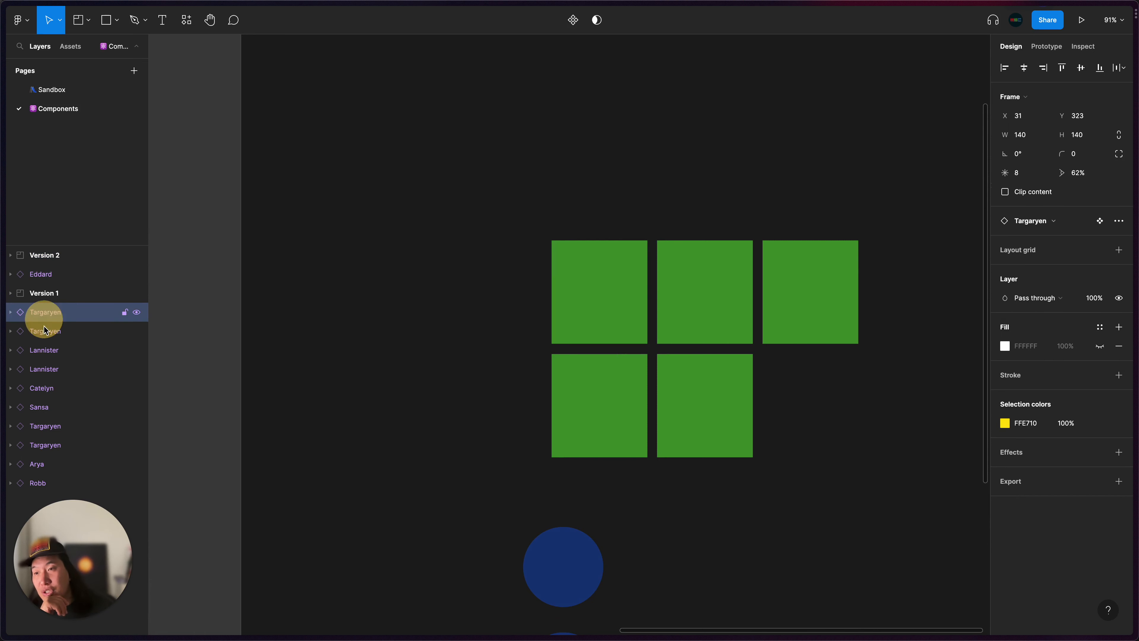
click(43, 332)
click(44, 370)
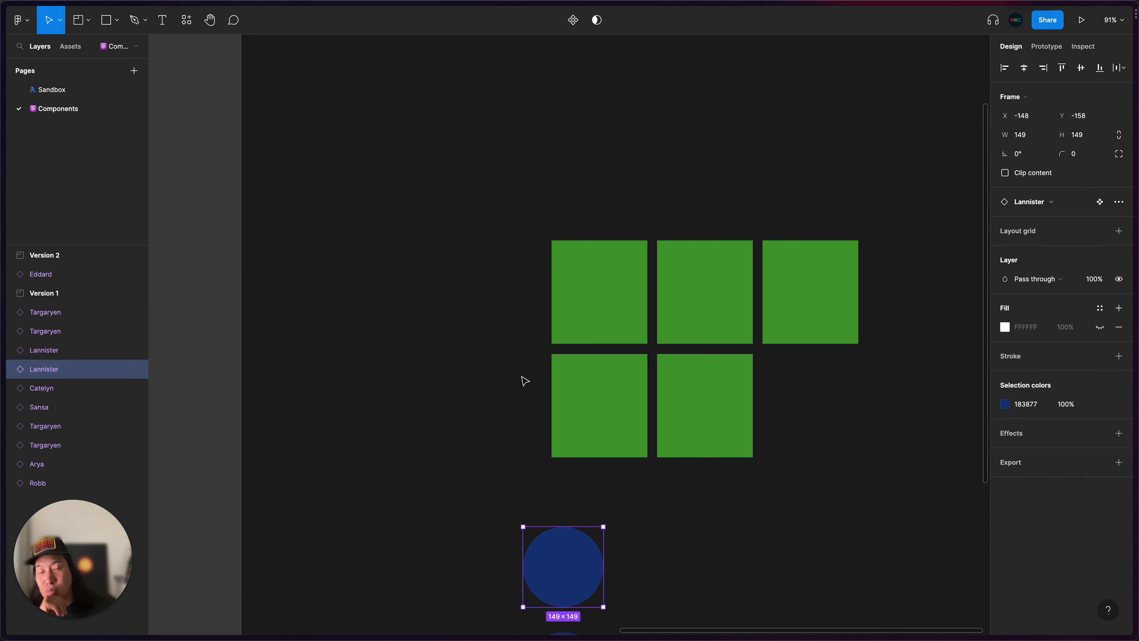
click(1011, 46)
click(34, 311)
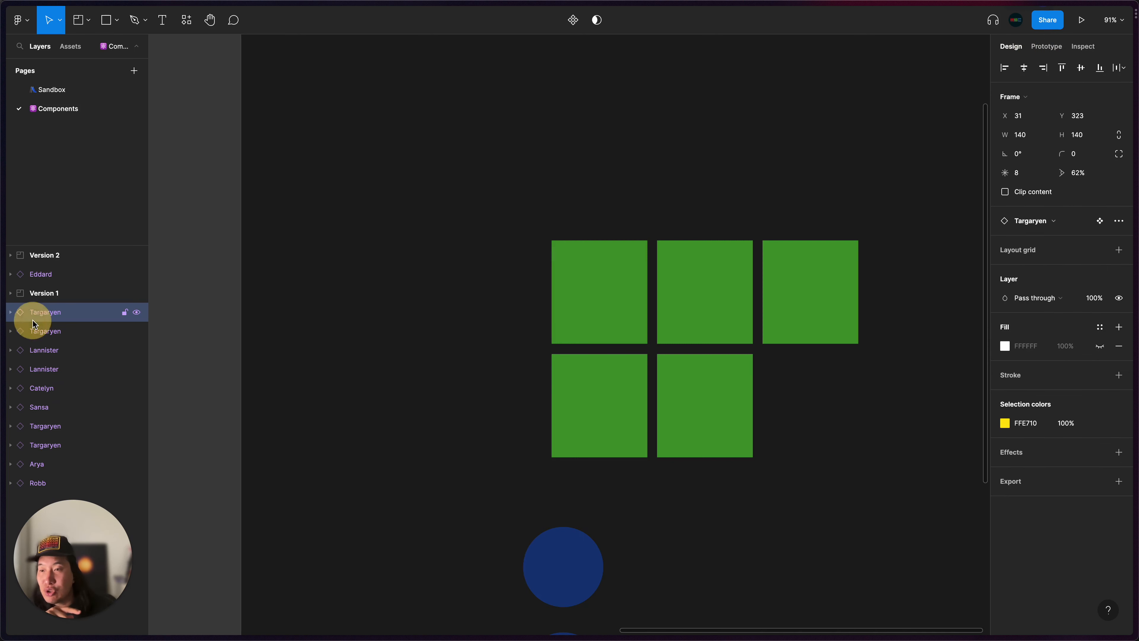
click(54, 331)
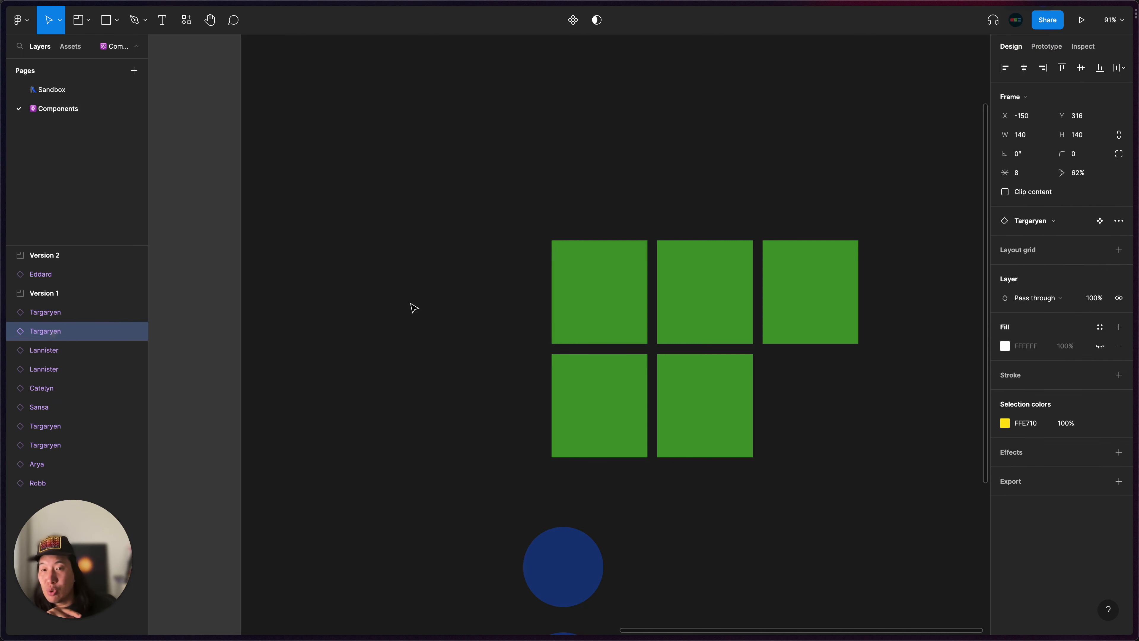
Select the green Stark squares on the canvas in turn to check each one's individual layer name
click(587, 311)
click(604, 400)
click(703, 421)
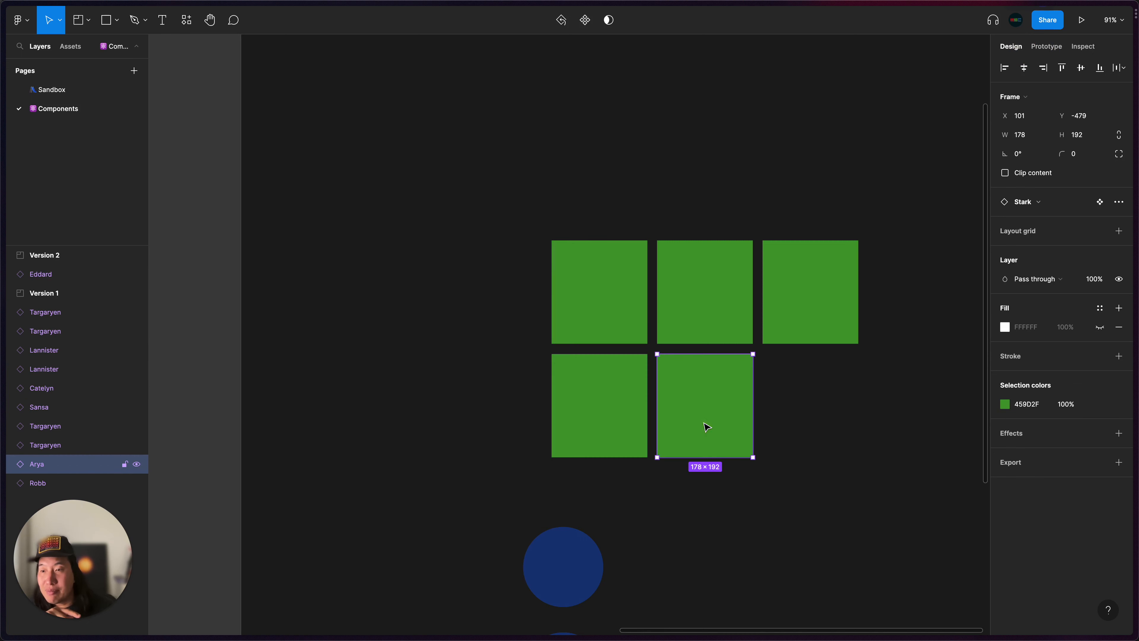
click(717, 329)
click(840, 332)
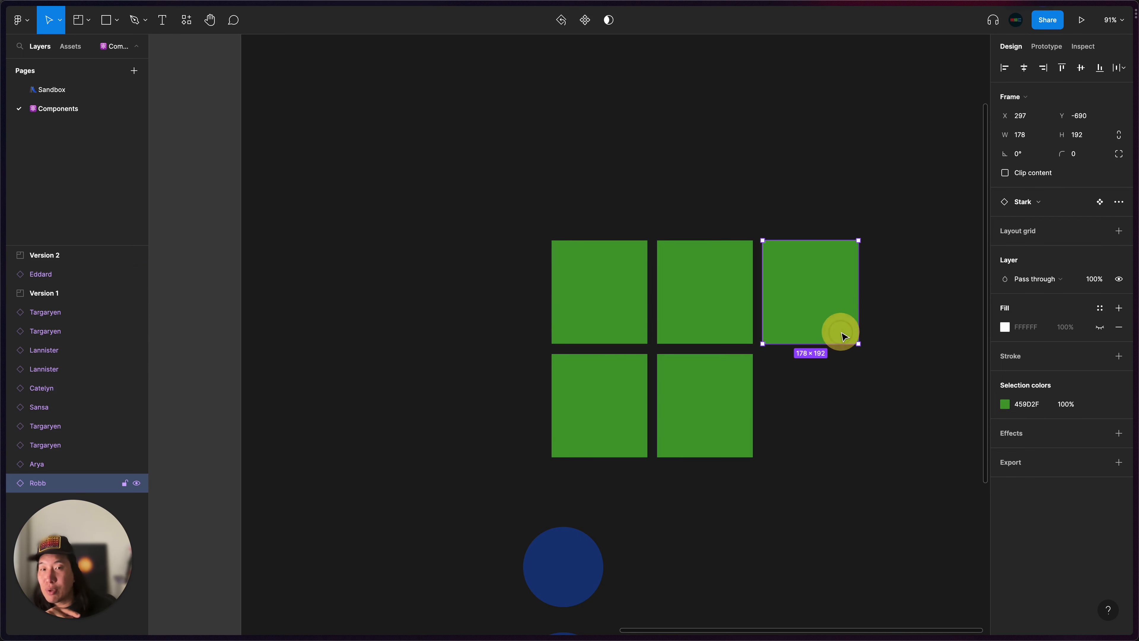
Select the blue circles and yellow stars in turn to check their Lannister and Targaryen layer names
scroll(834, 377, down, 5)
click(826, 410)
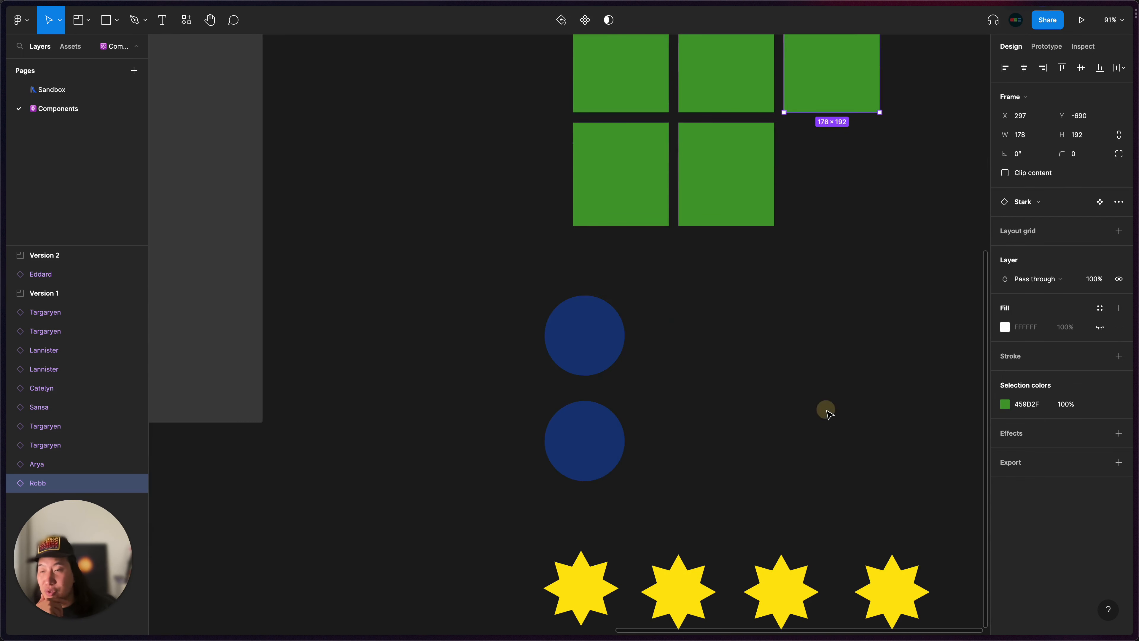
click(555, 345)
click(562, 425)
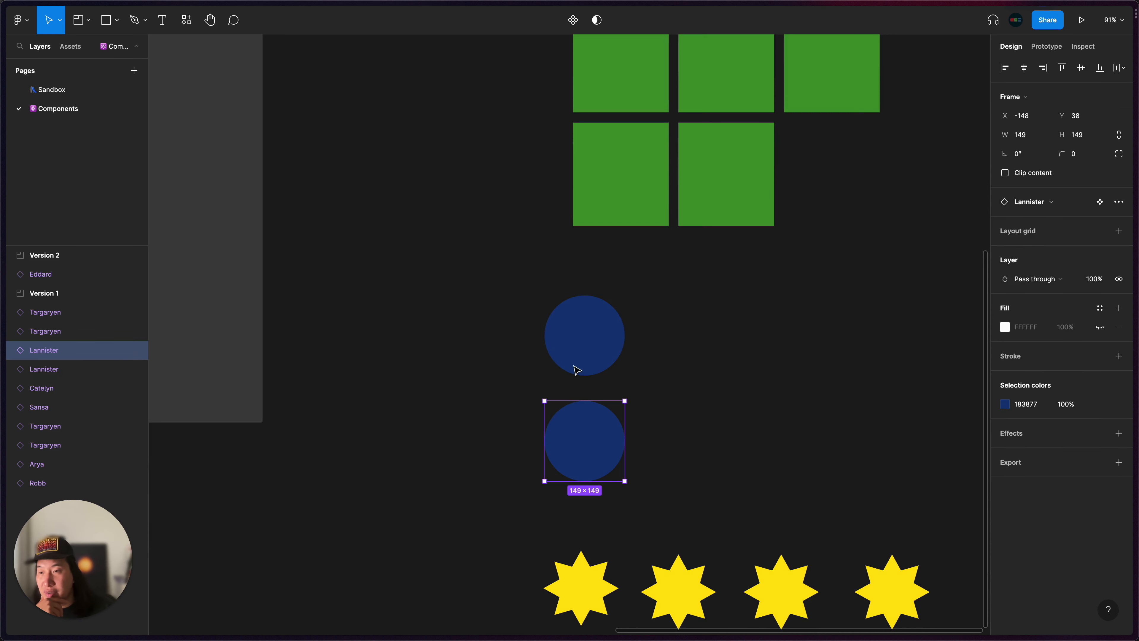
scroll(623, 537, down, 3)
click(581, 503)
click(669, 503)
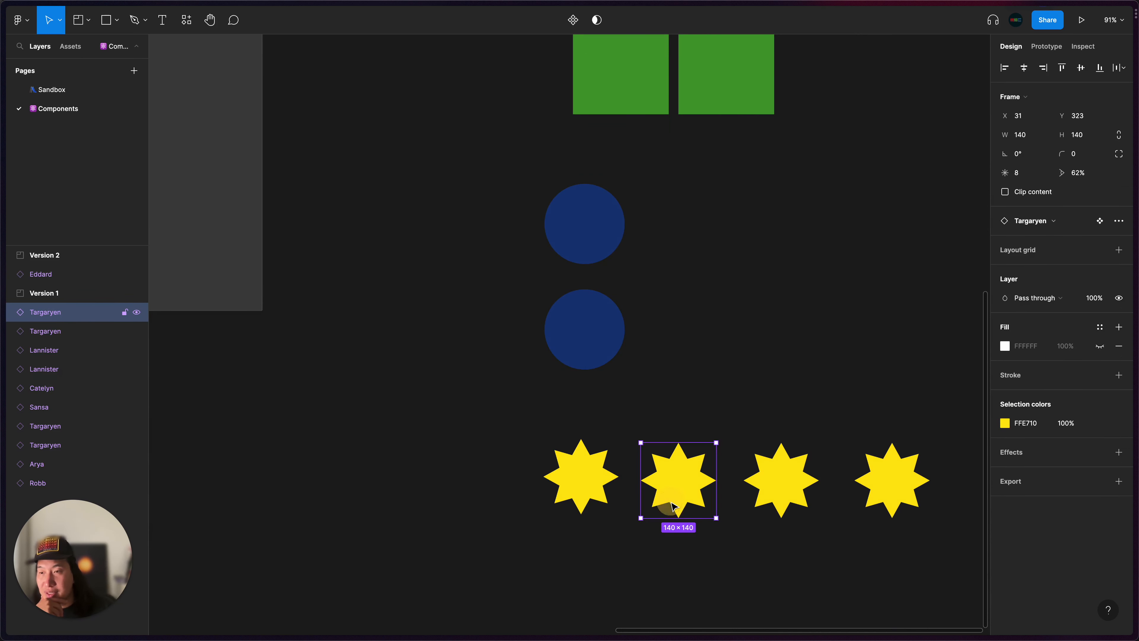
click(762, 498)
click(576, 366)
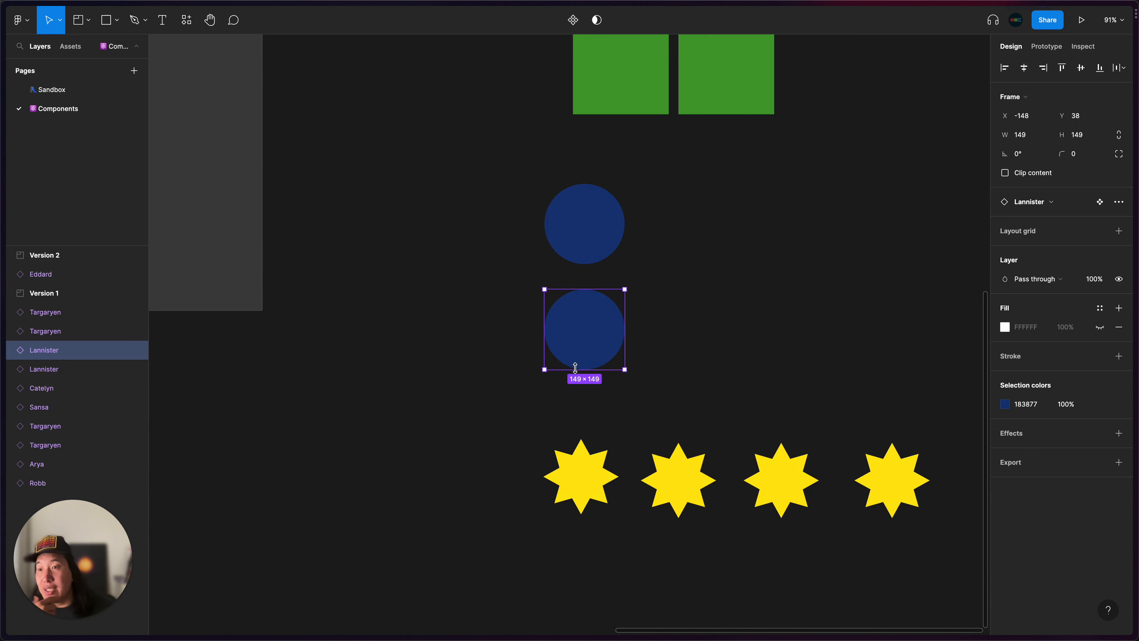
Recheck the two lower green Stark squares, select the whole group of green squares, and clear the selection
scroll(668, 319, up, 5)
scroll(669, 319, left, 2)
click(704, 264)
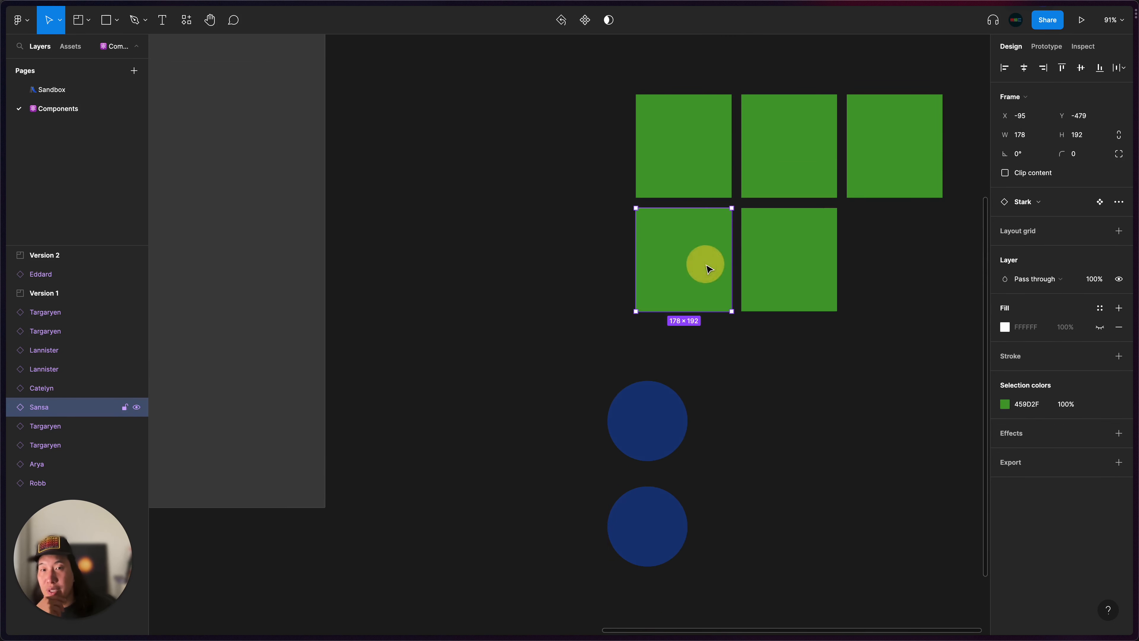
click(768, 269)
scroll(768, 268, up, 3)
scroll(768, 268, right, 2)
drag(525, 203, 816, 418)
click(905, 412)
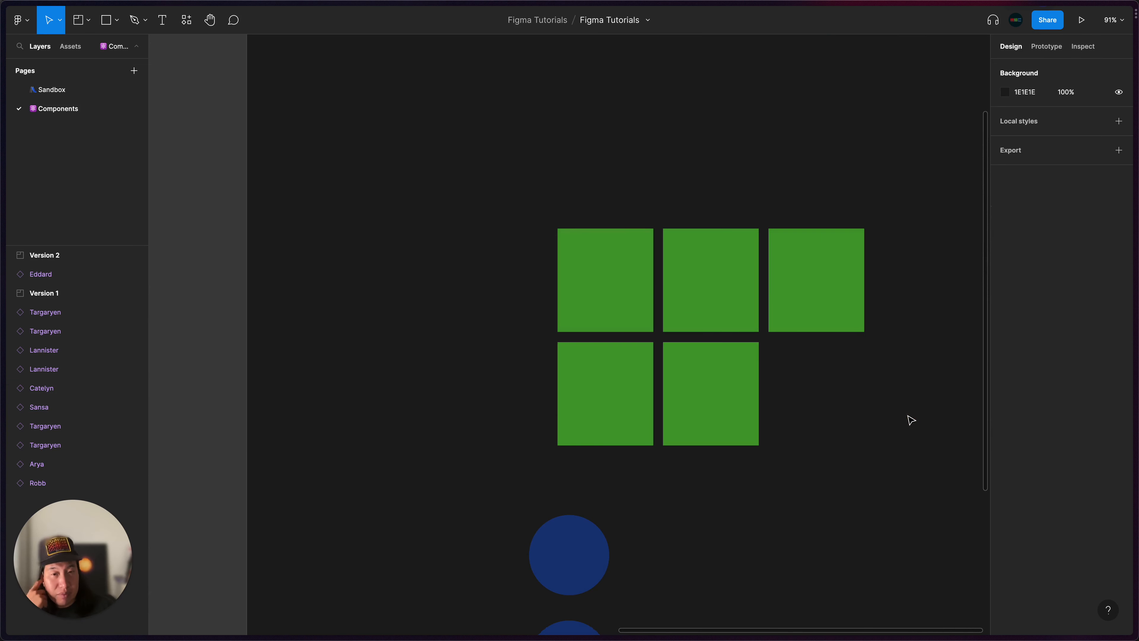
scroll(902, 416, down, 3)
scroll(902, 417, right, 1)
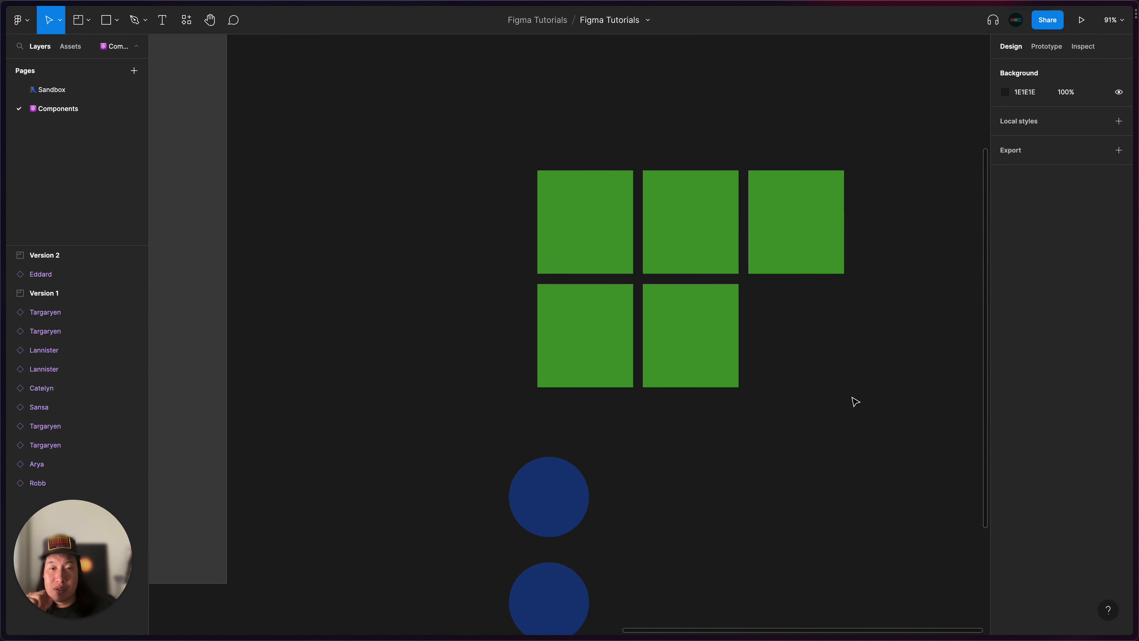
scroll(855, 400, down, 2)
scroll(855, 401, left, 1)
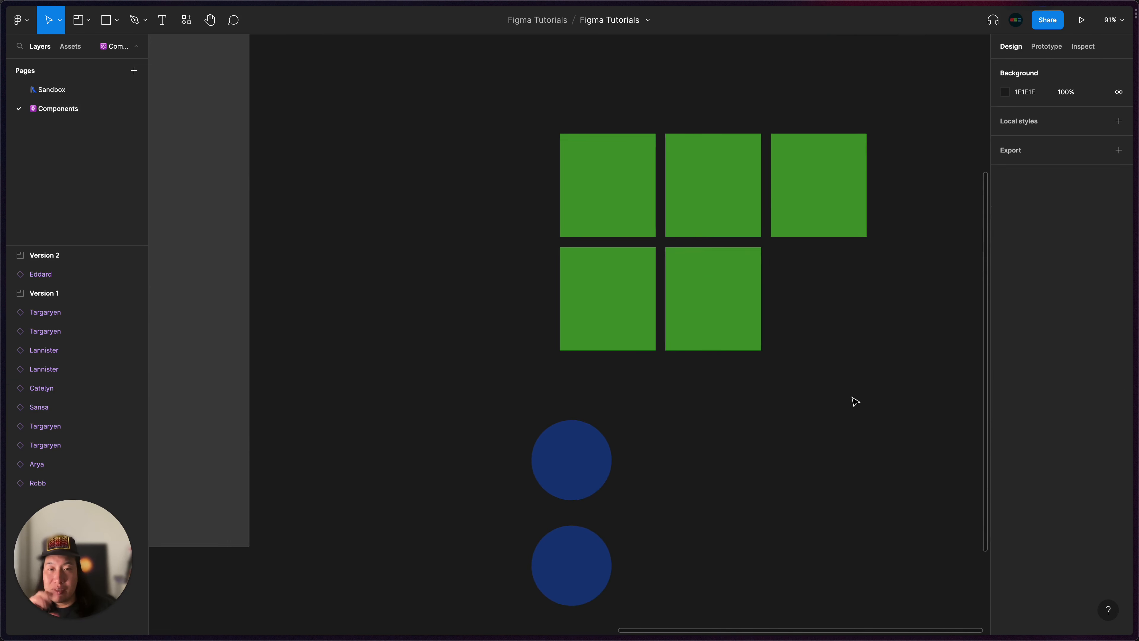
scroll(815, 351, up, 3)
scroll(815, 351, right, 1)
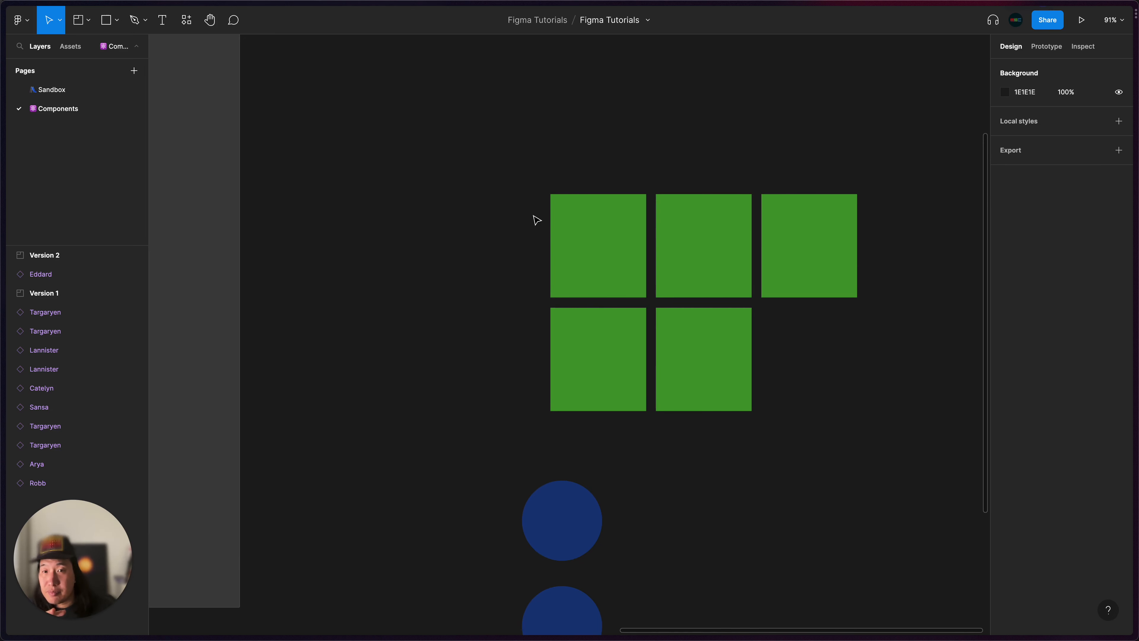
Select all five green Stark squares together to review the group's layer names
drag(534, 216, 829, 420)
scroll(830, 421, down, 8)
scroll(825, 418, right, 3)
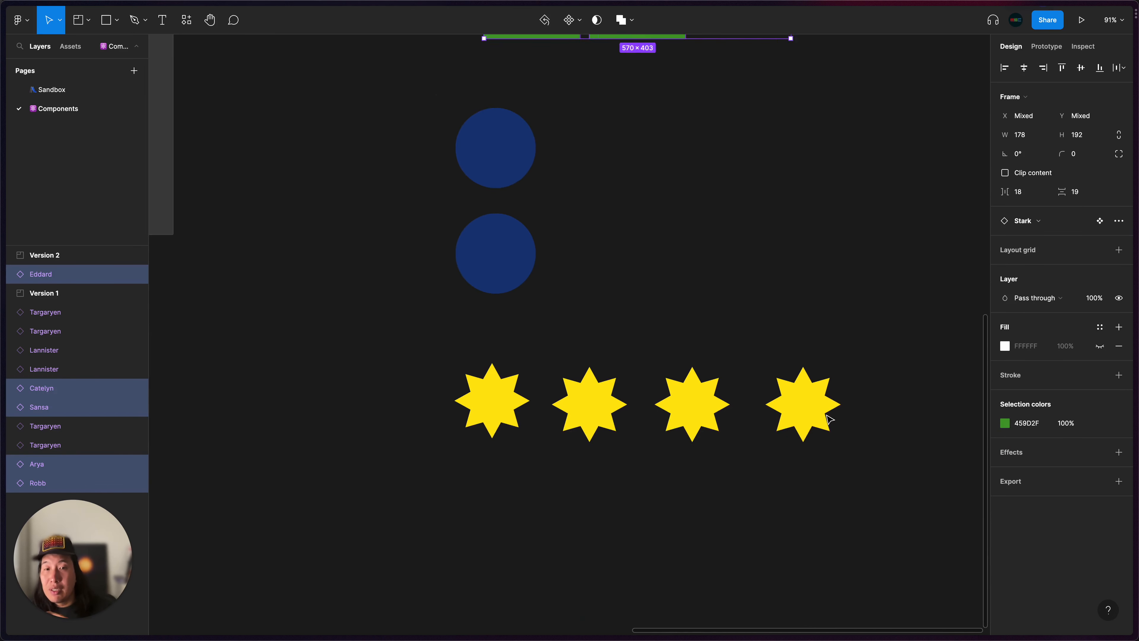
Select the four yellow Targaryen stars together on the canvas
click(780, 403)
drag(821, 458, 438, 439)
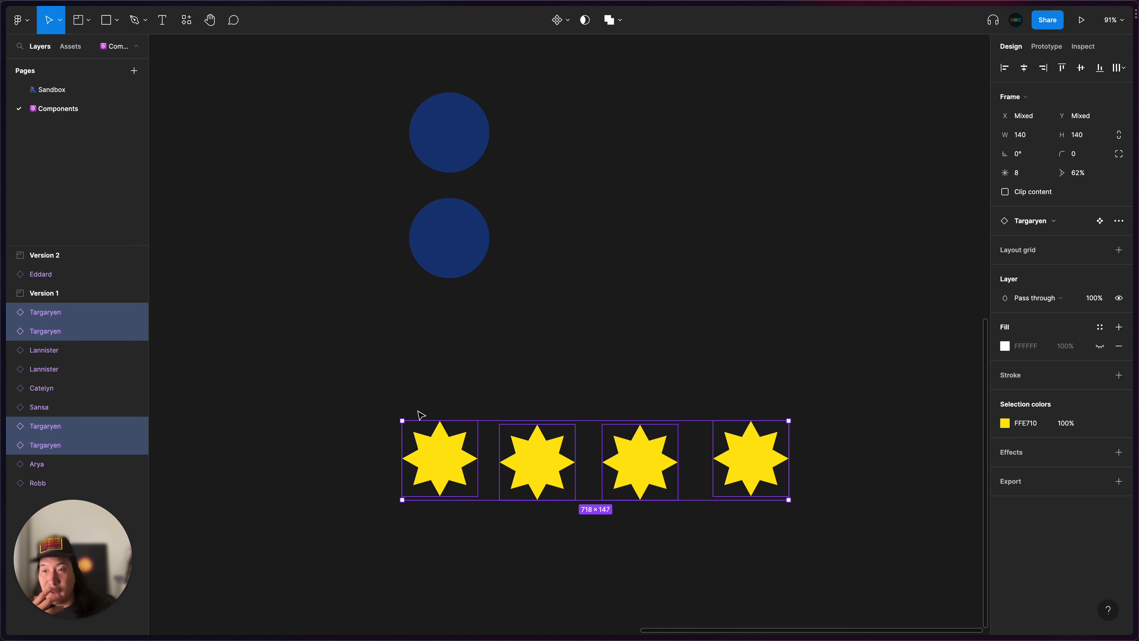
drag(358, 391, 863, 555)
drag(784, 548, 748, 534)
drag(864, 537, 435, 400)
click(890, 555)
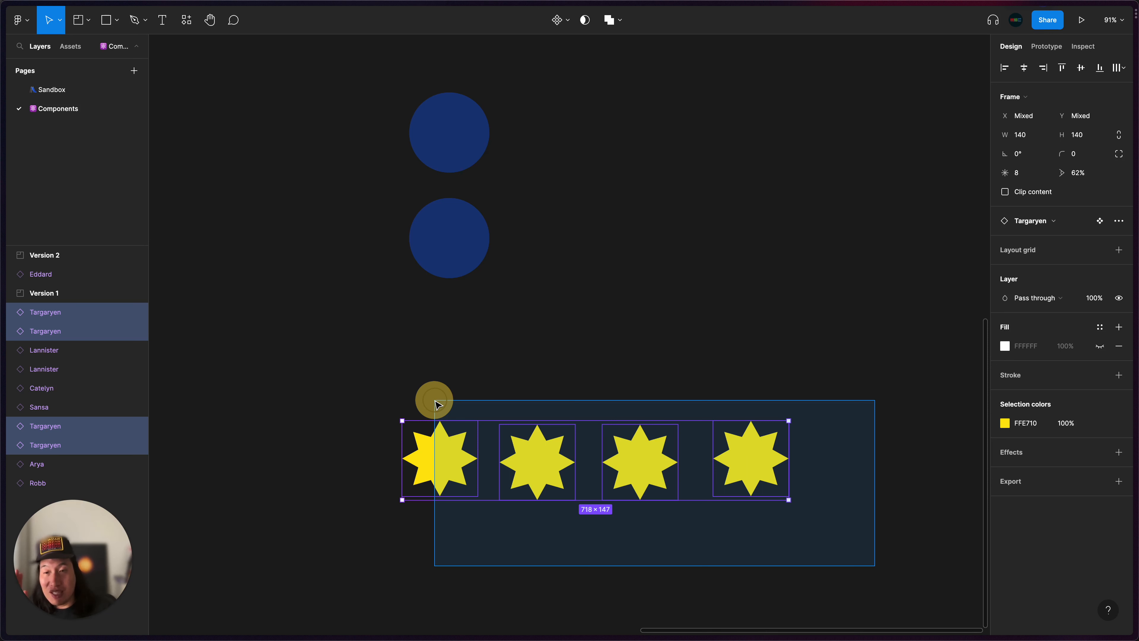
drag(434, 401, 366, 383)
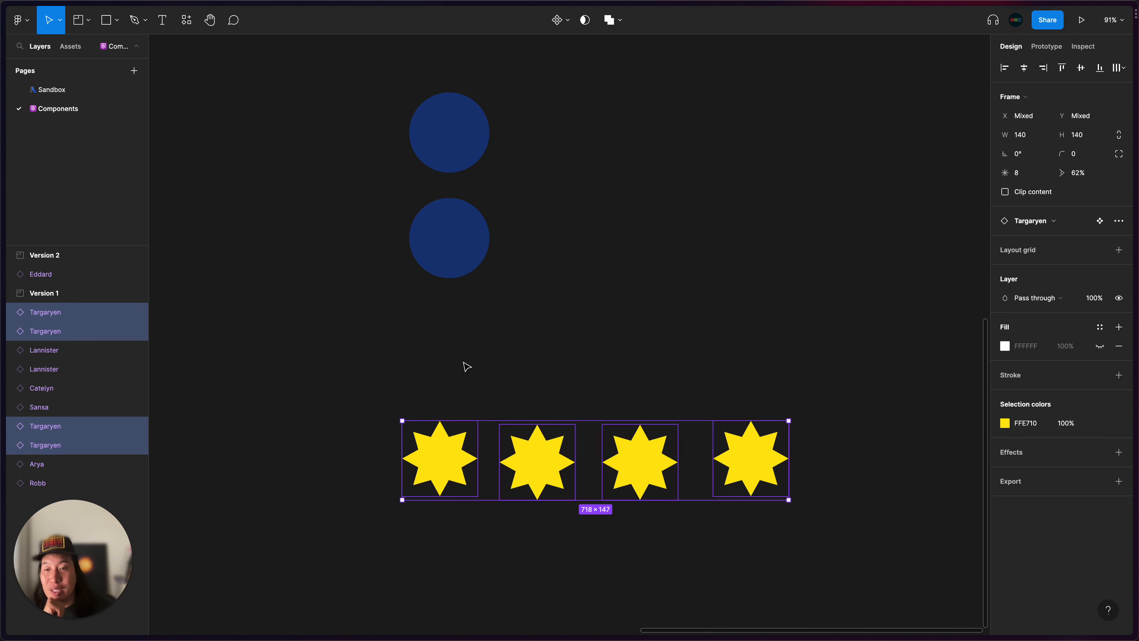
Batch rename the four selected stars to their current name followed by a space and an ascending two-digit number starting from 1
right_click(44, 323)
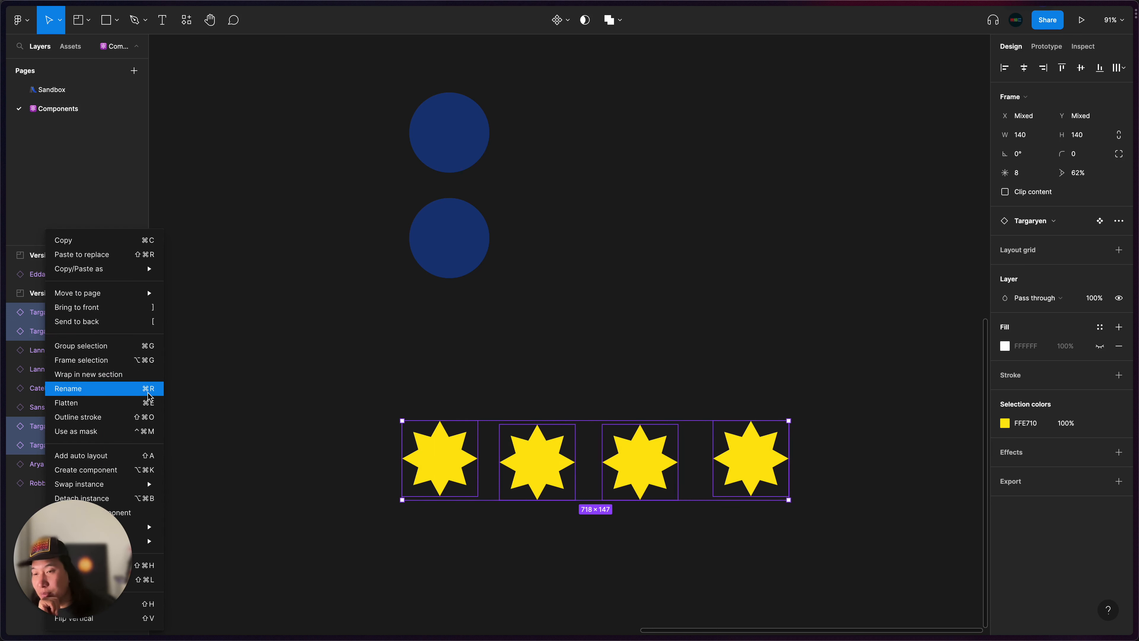
click(312, 392)
drag(316, 390, 854, 556)
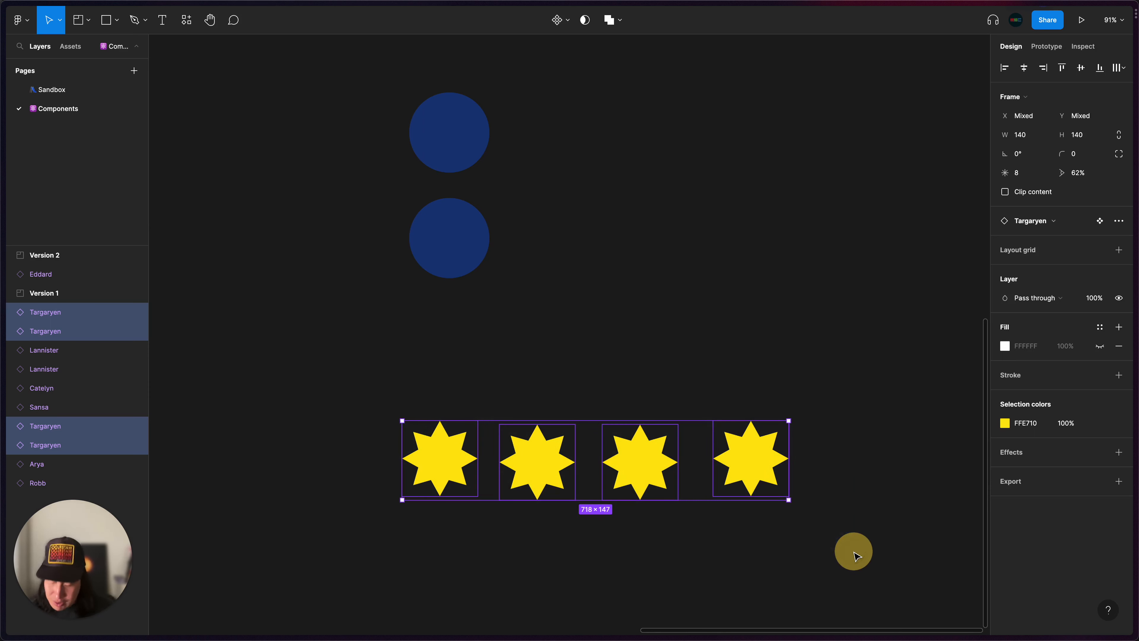
key(super+r)
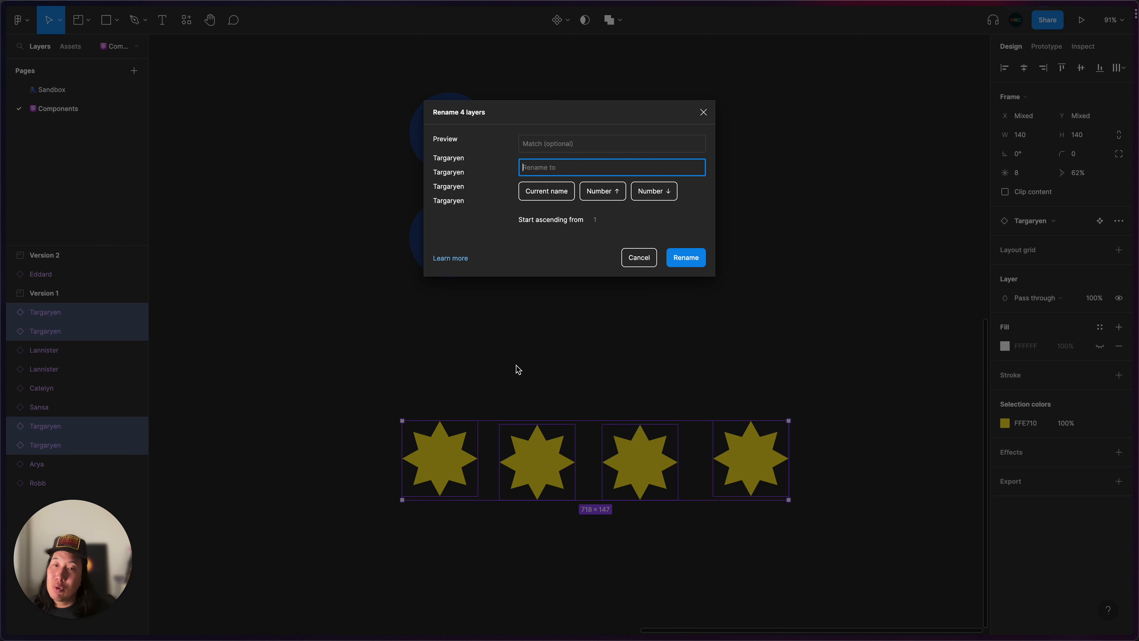
click(546, 192)
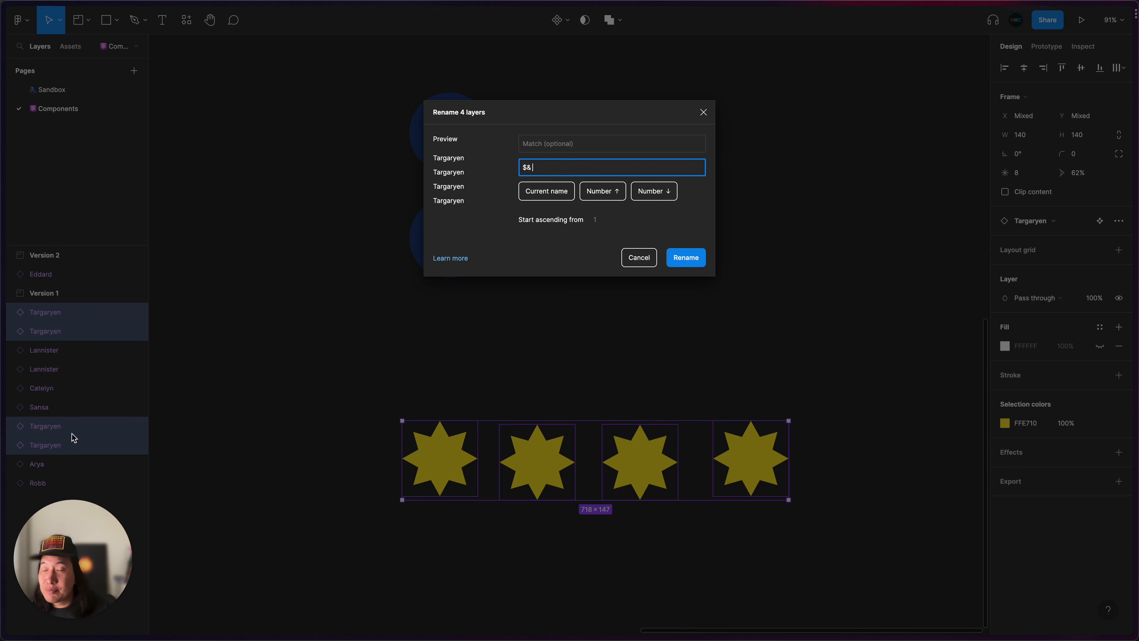
click(613, 197)
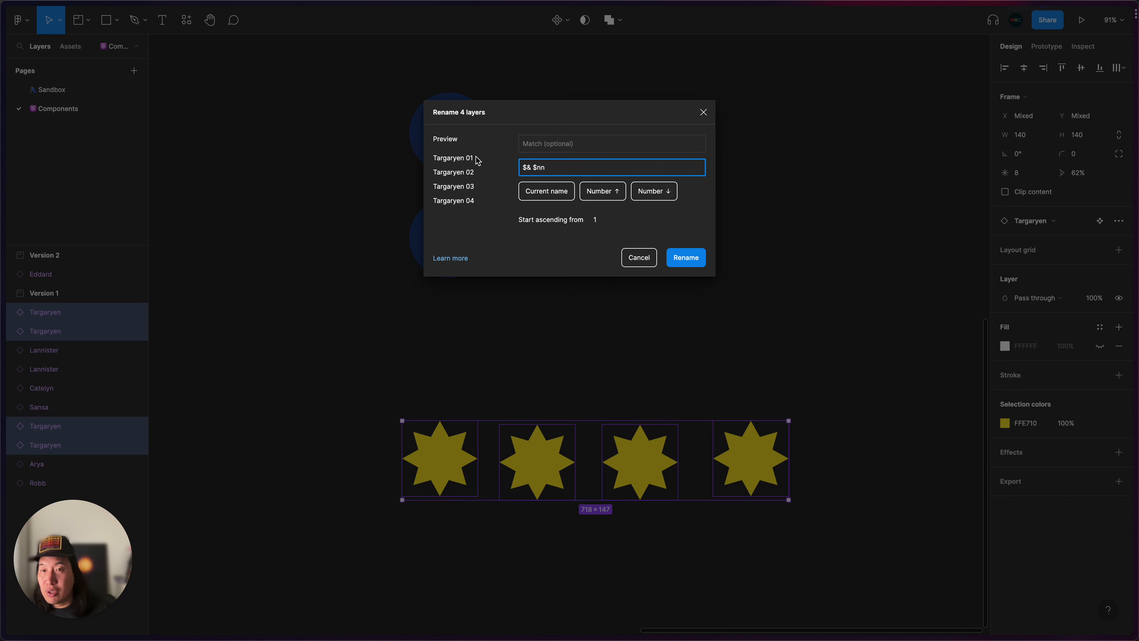
click(692, 262)
Check the numbered Targaryen layers against their stars on the canvas, then clear the selection
click(69, 312)
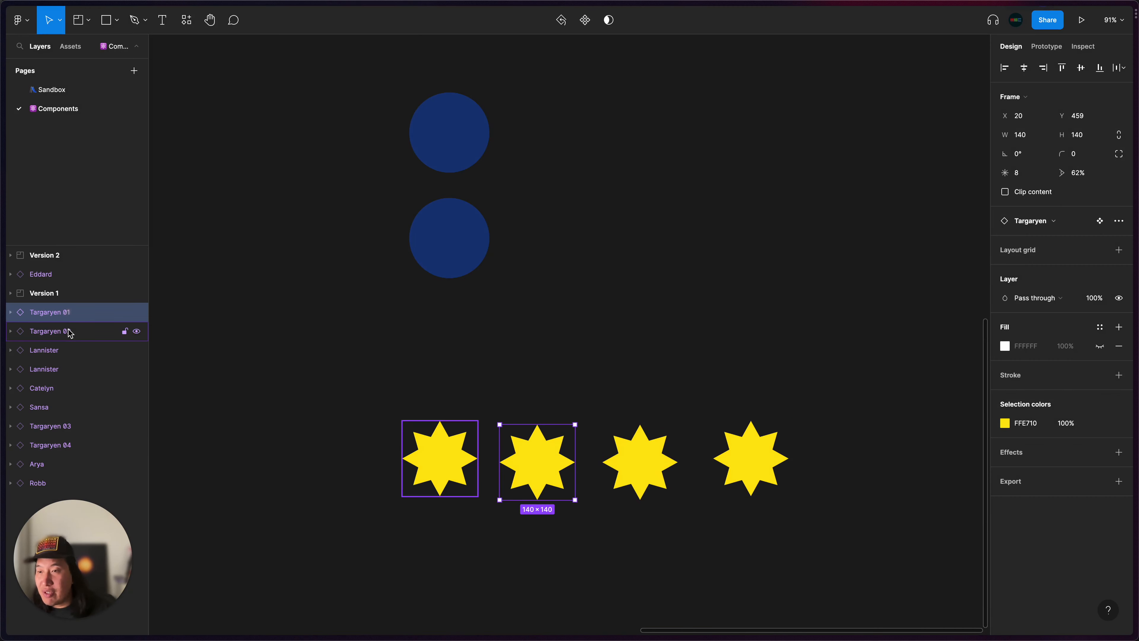
click(68, 444)
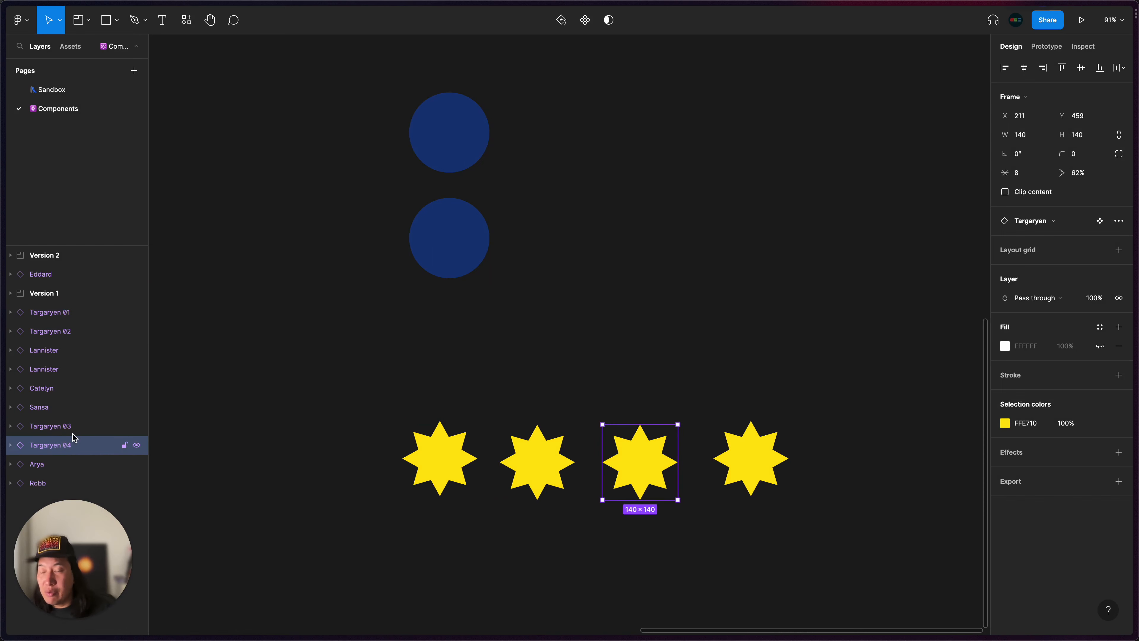
drag(339, 365, 807, 548)
click(827, 521)
Move the green Stark component slightly to the left inside the Version 1 section
scroll(831, 526, down, 5)
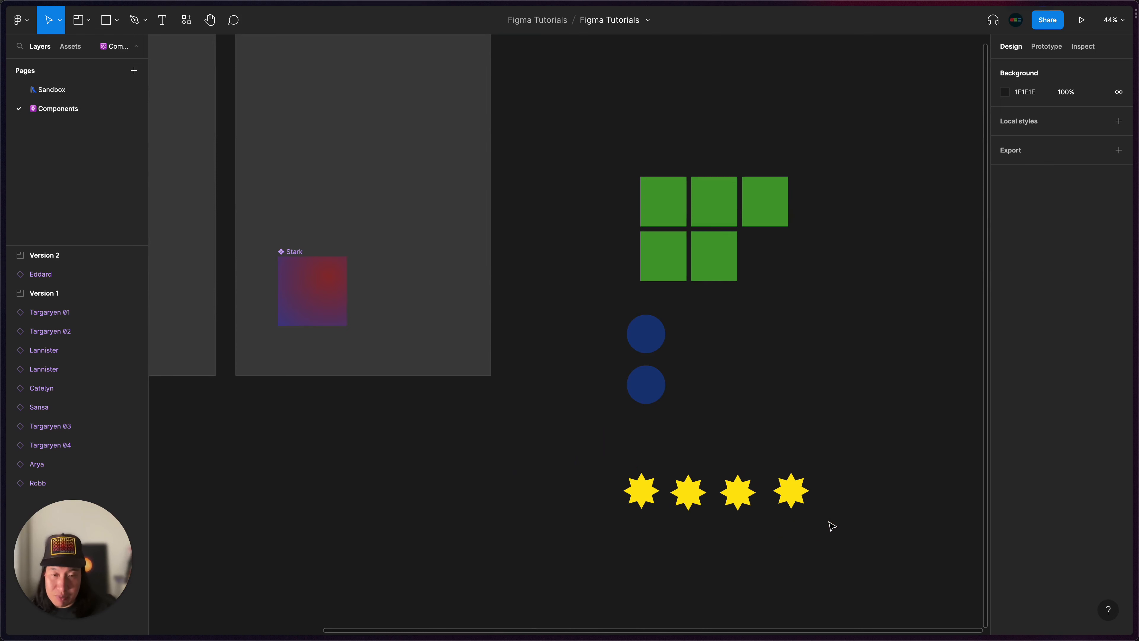
scroll(832, 525, left, 10)
scroll(832, 526, up, 4)
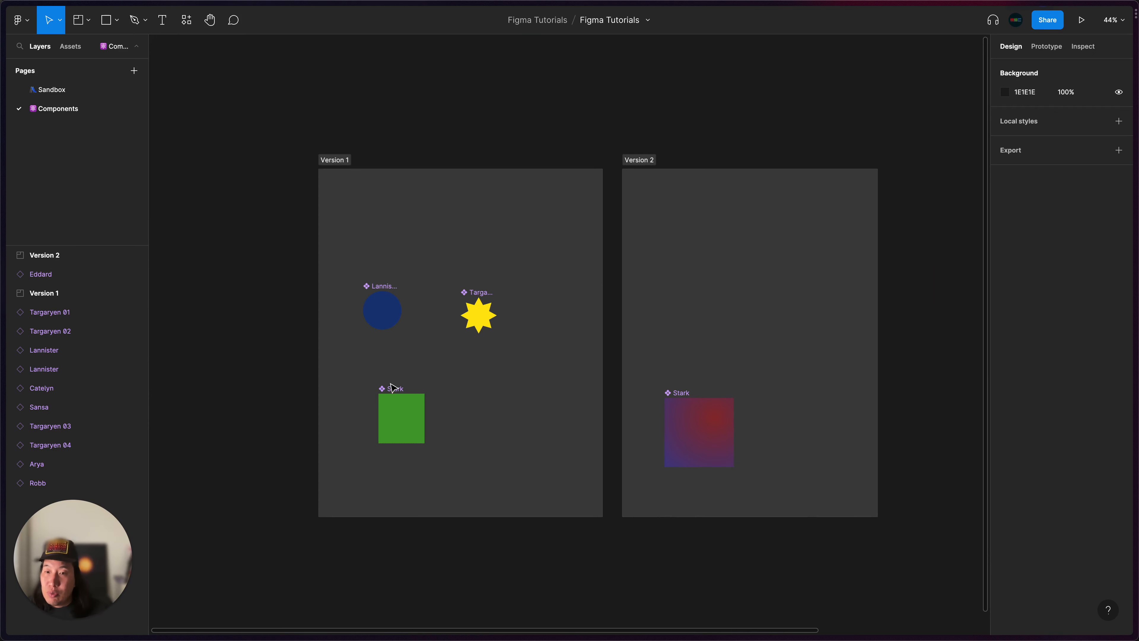
drag(393, 387, 375, 389)
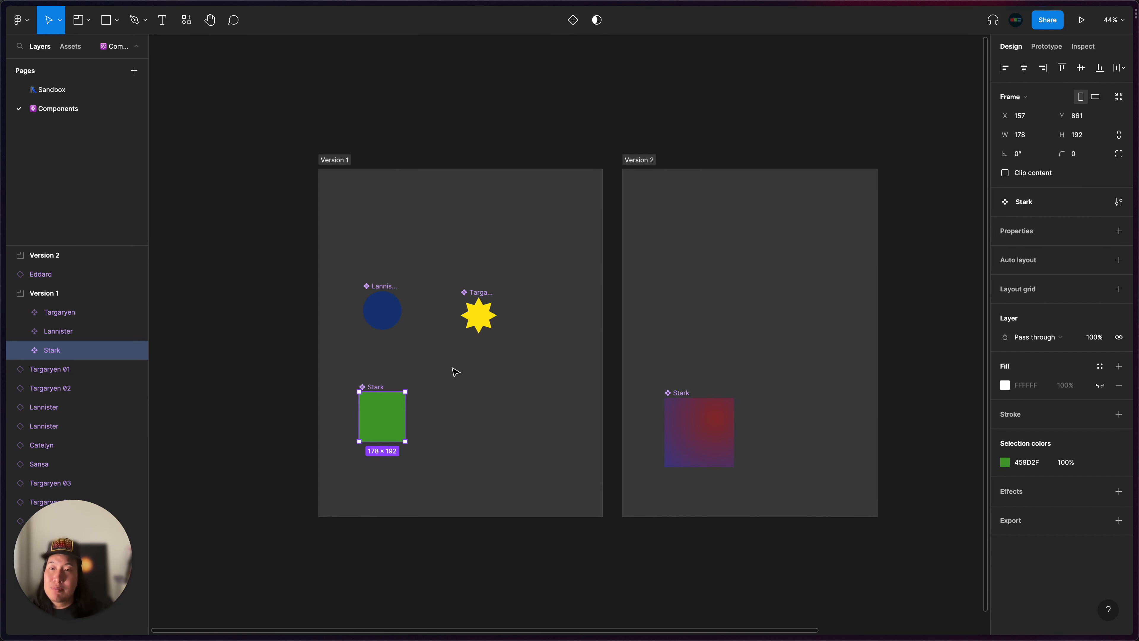
Review the Version 1 and Version 2 components on the canvas and in the local components asset list
scroll(455, 372, up, 5)
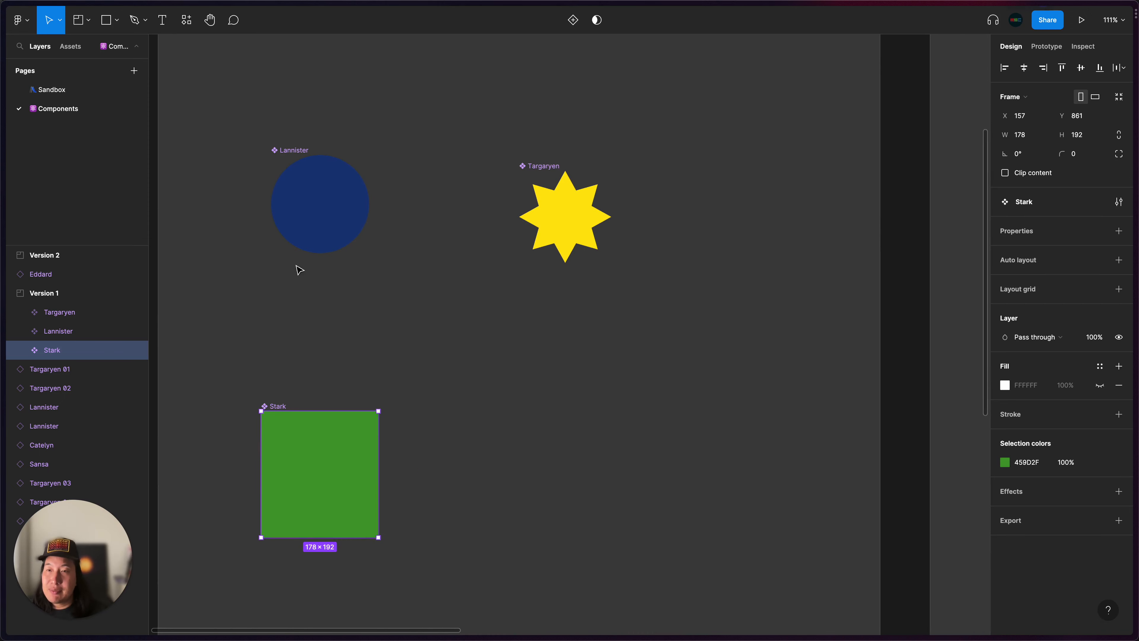
scroll(354, 224, up, 5)
scroll(251, 102, down, 4)
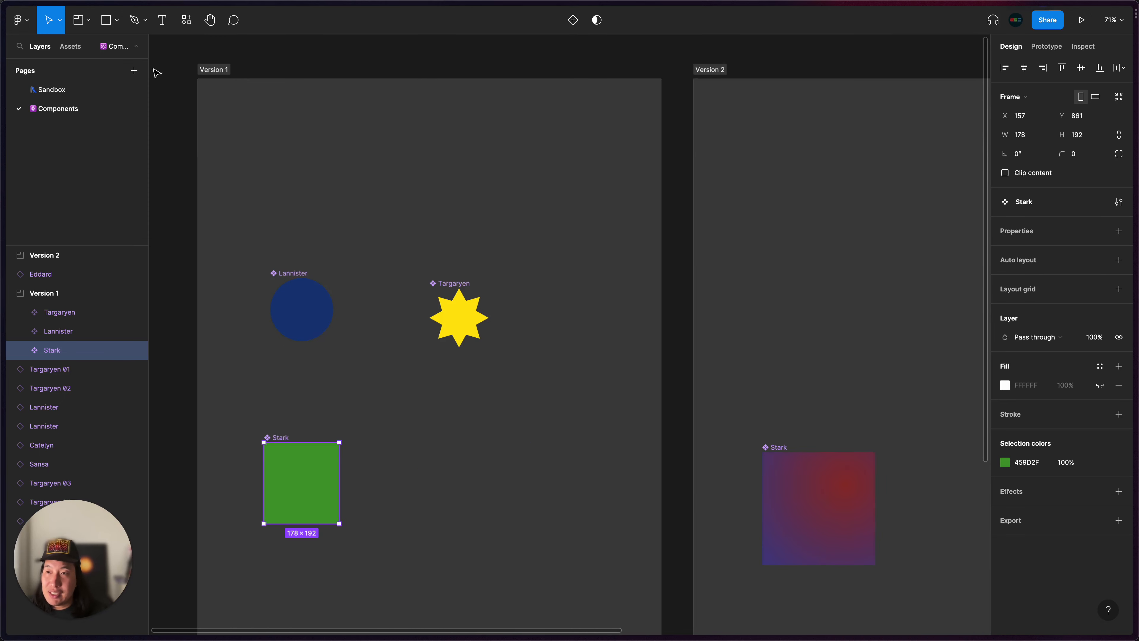
click(60, 47)
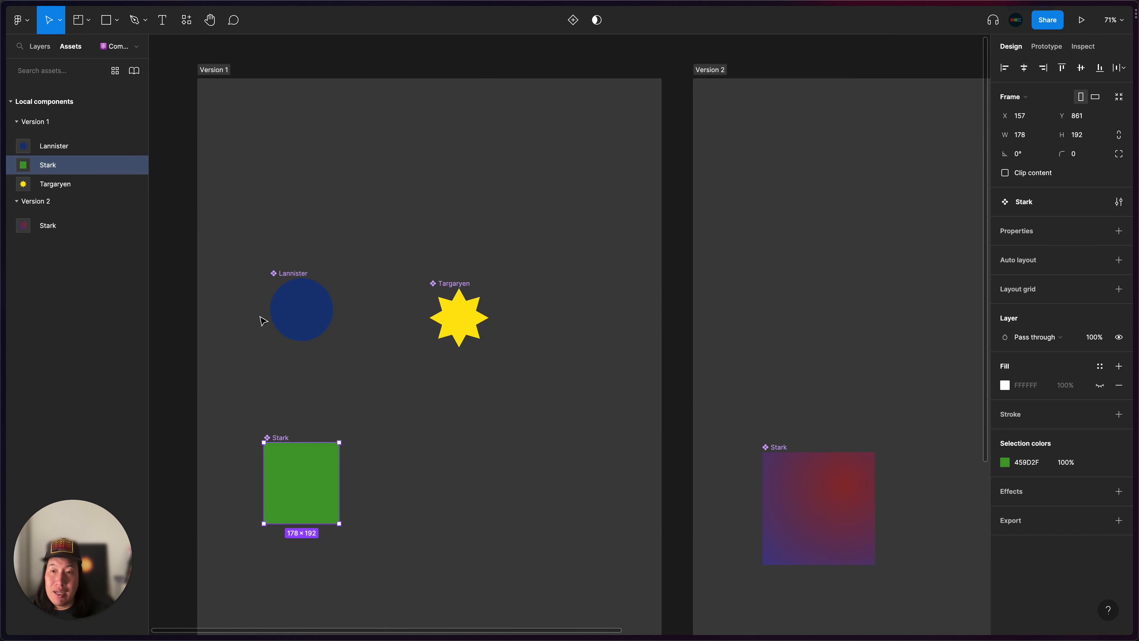
scroll(385, 415, down, 5)
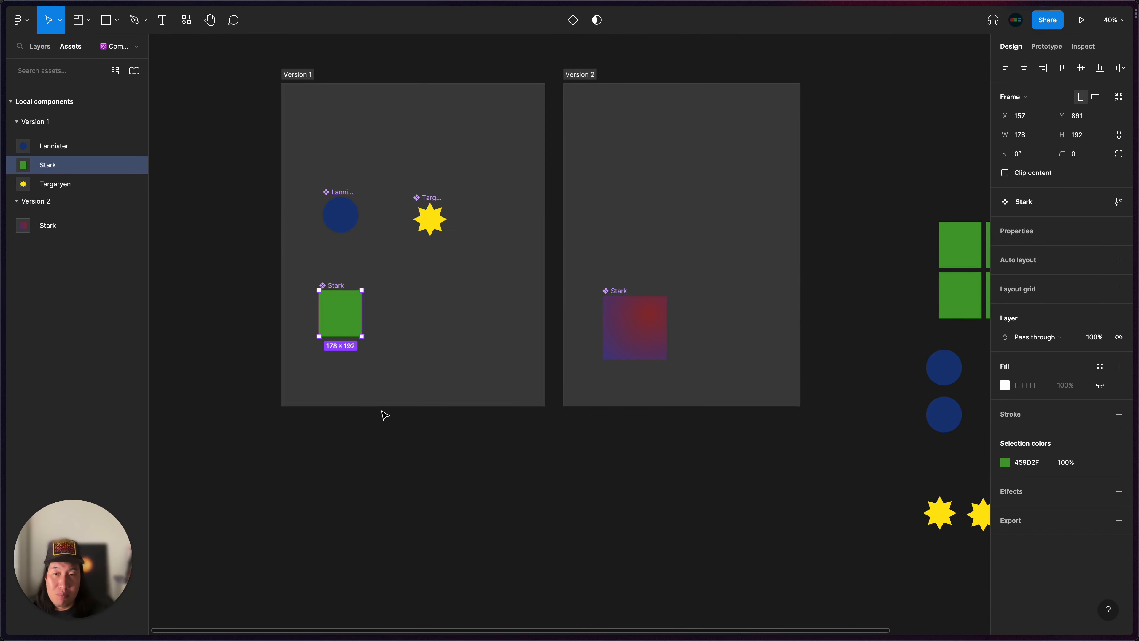
Move the Targaryen and Lannister components up and closer together in the upper part of the Version 1 section
click(401, 323)
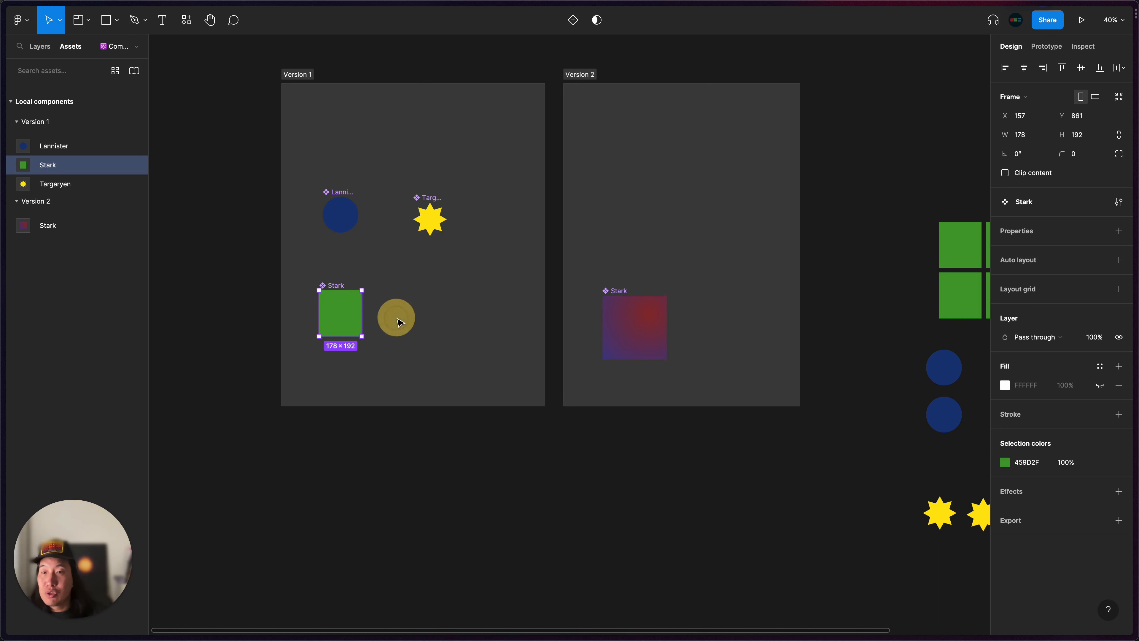
scroll(399, 314, up, 3)
scroll(404, 306, left, 2)
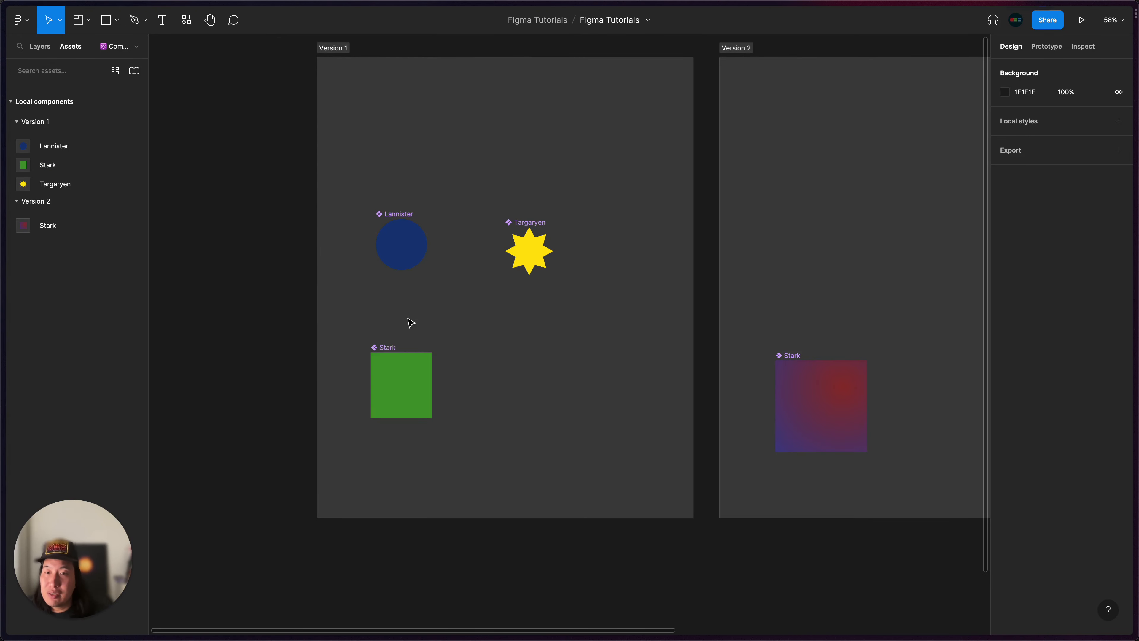
drag(530, 221, 457, 149)
drag(395, 214, 386, 155)
Draw two rectangles to the right of the green Stark component in Version 1, about 193 × 183 and 223 × 242
click(107, 19)
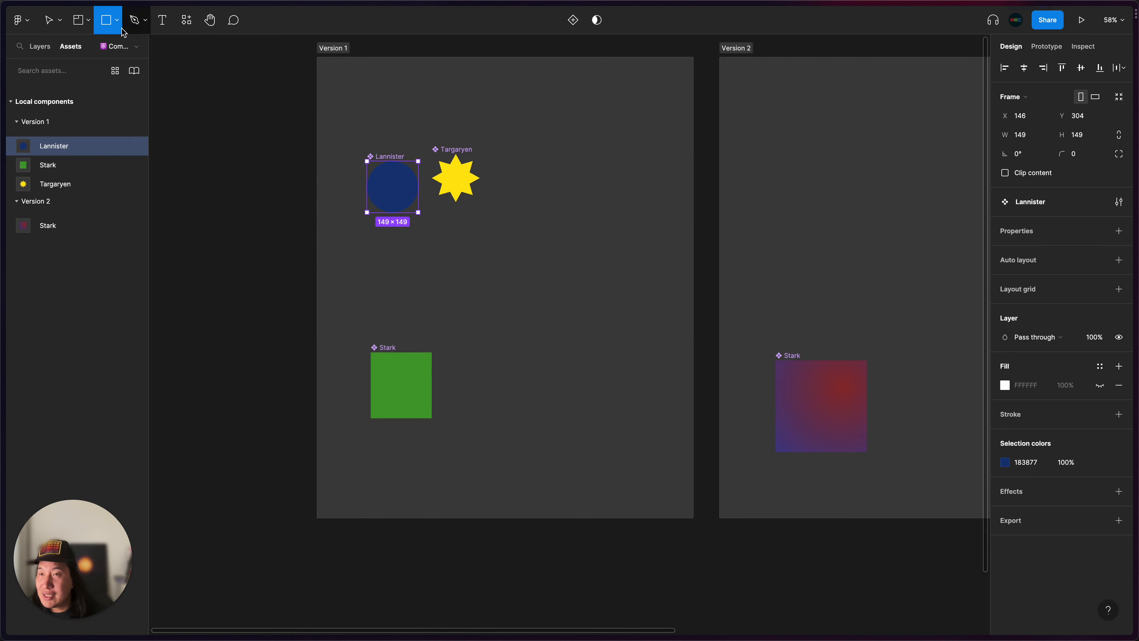
mouse_move(458, 353)
mouse_down()
mouse_move(483, 389)
mouse_move(528, 420)
mouse_move(493, 385)
mouse_up()
click(541, 356)
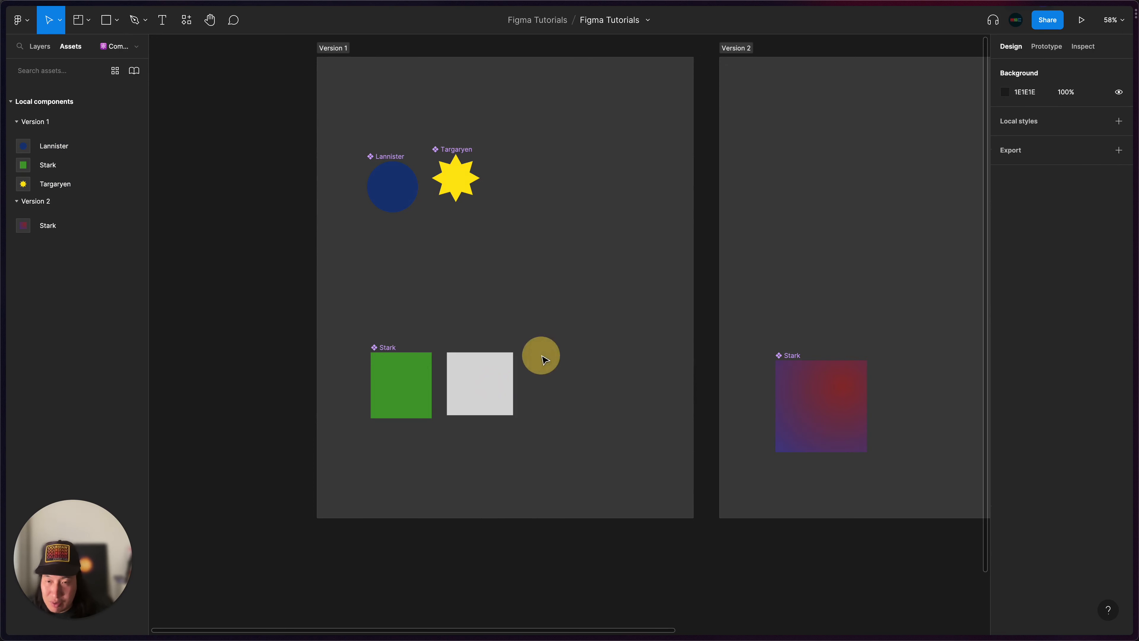
click(105, 20)
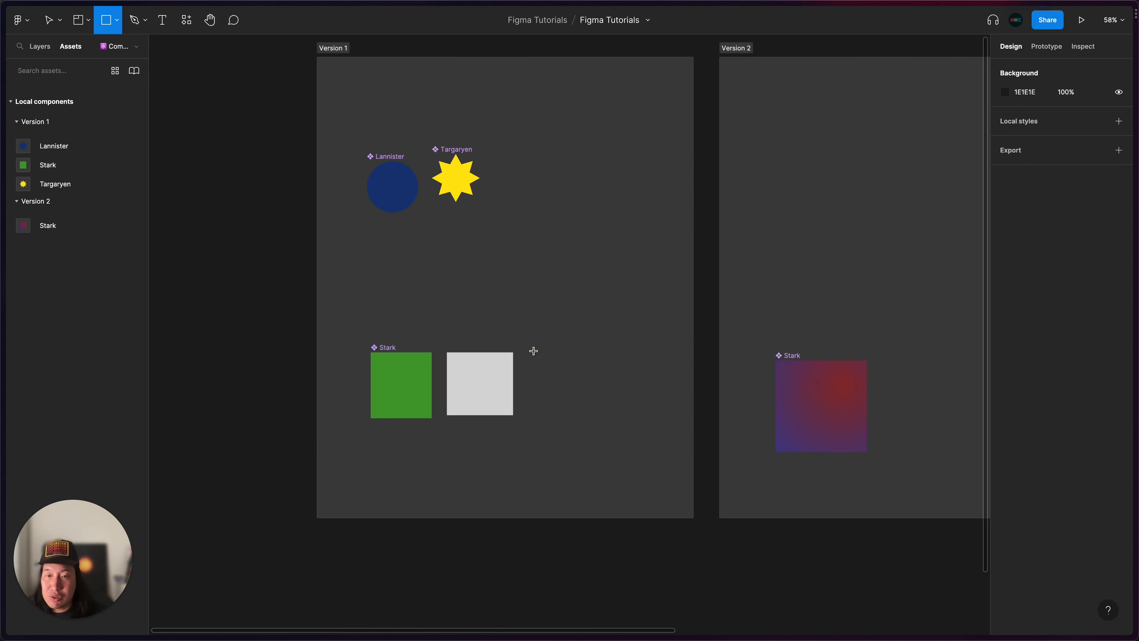
mouse_move(533, 350)
mouse_down()
mouse_move(611, 434)
mouse_move(549, 400)
mouse_move(564, 405)
mouse_up()
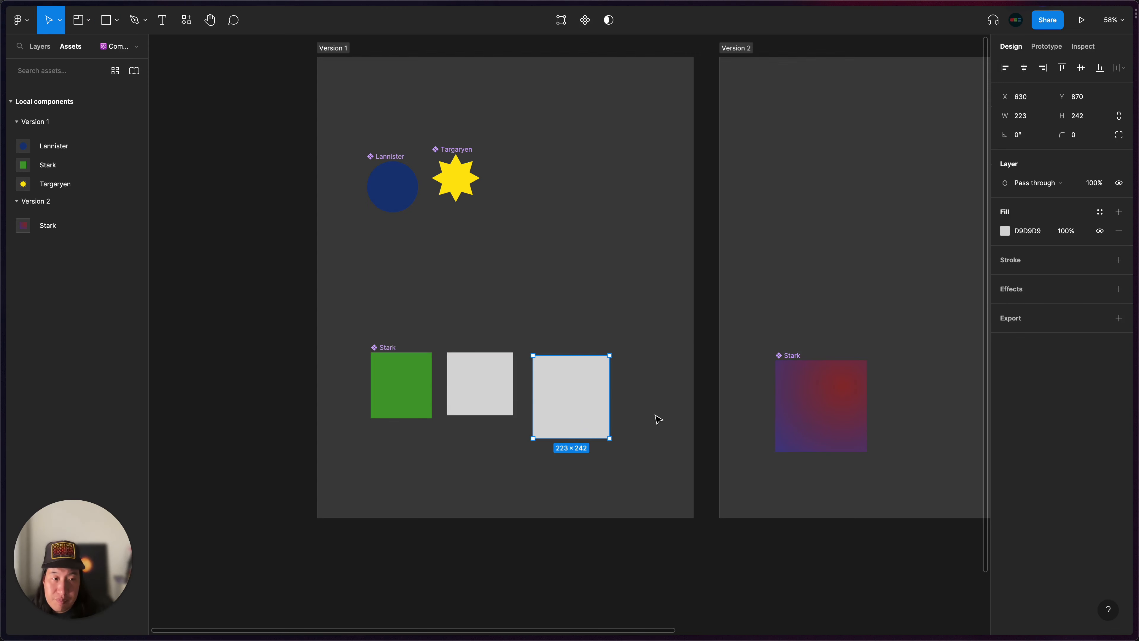
Fill the smaller new rectangle with red A82222 and the larger one with dark red 521C1C
click(505, 390)
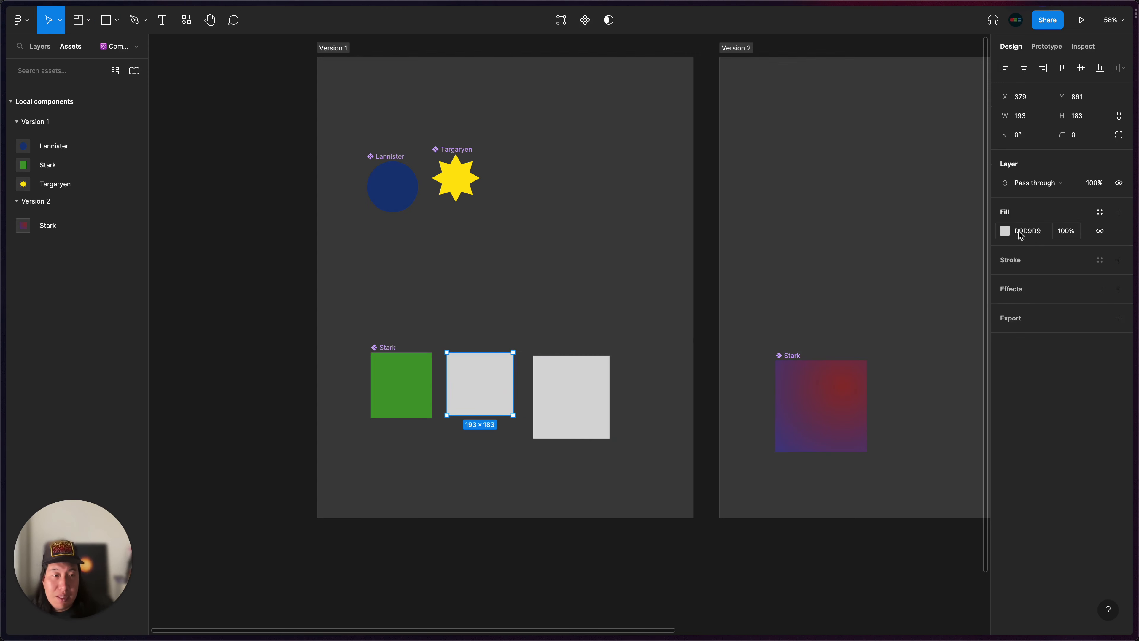
click(1005, 232)
click(961, 294)
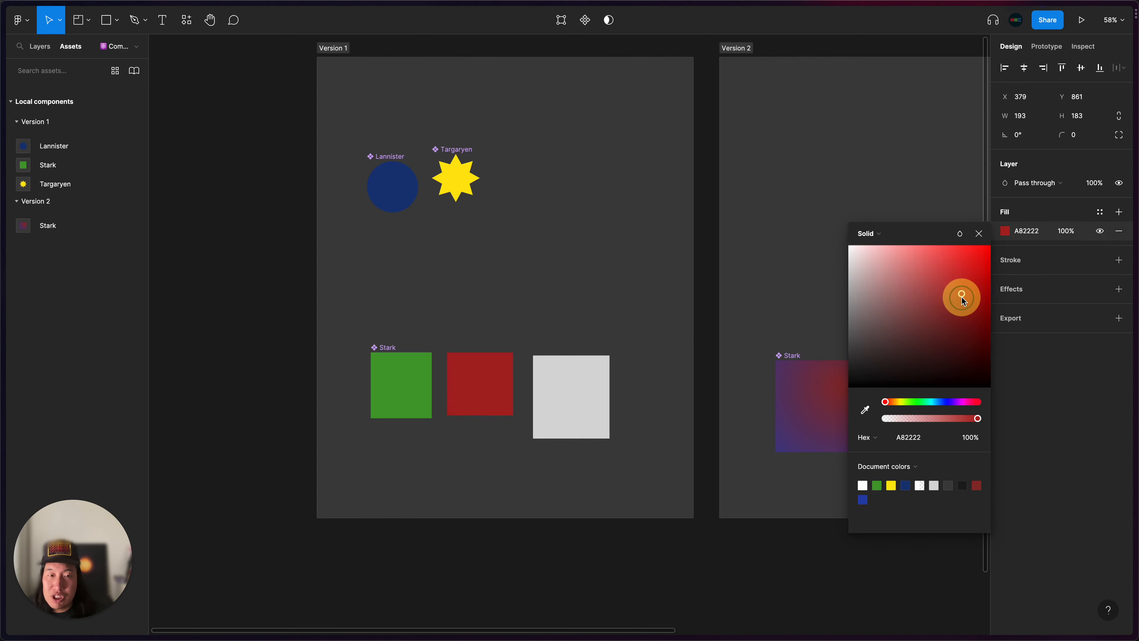
click(583, 394)
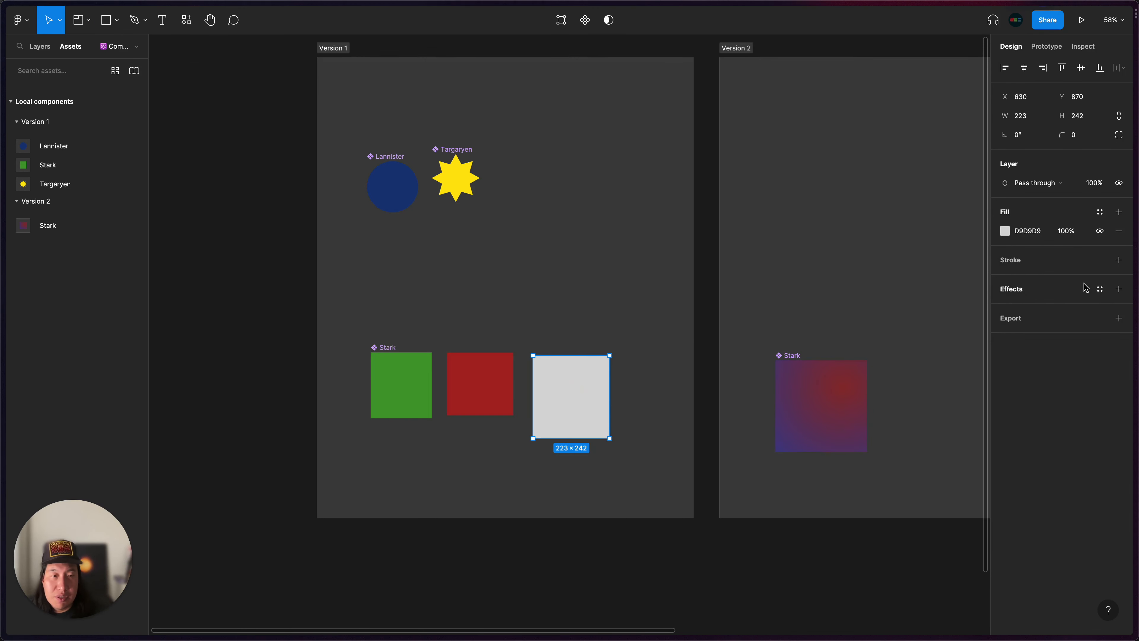
click(1005, 231)
drag(904, 312, 942, 341)
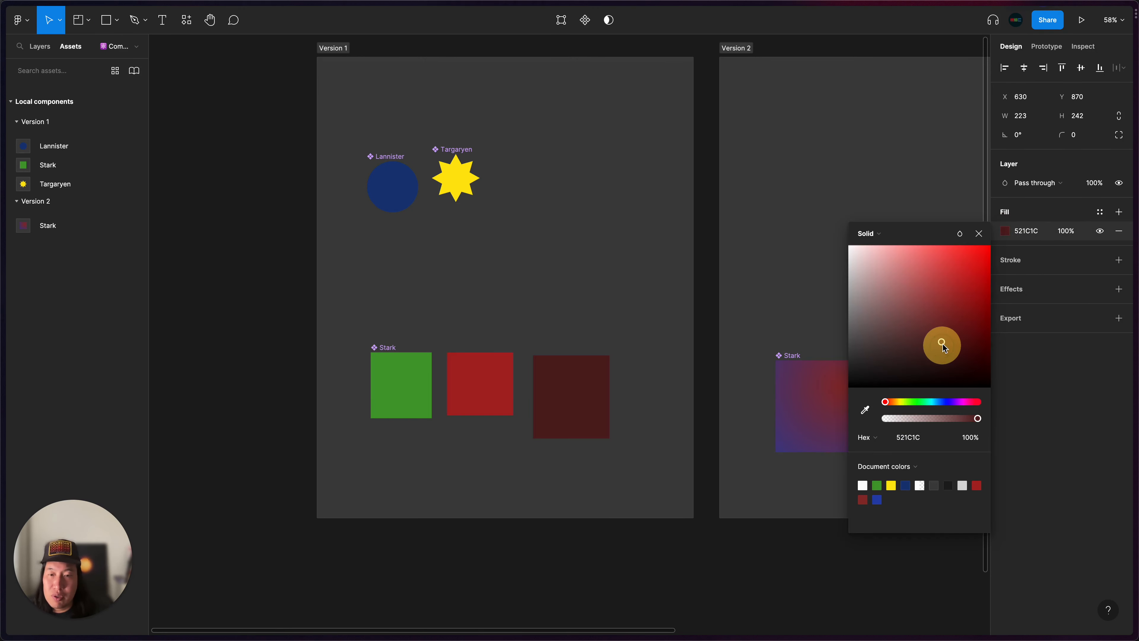
Compare the two red rectangles with the Targaryen component through their entries in the Version 1 layer list
click(488, 364)
click(570, 390)
click(471, 377)
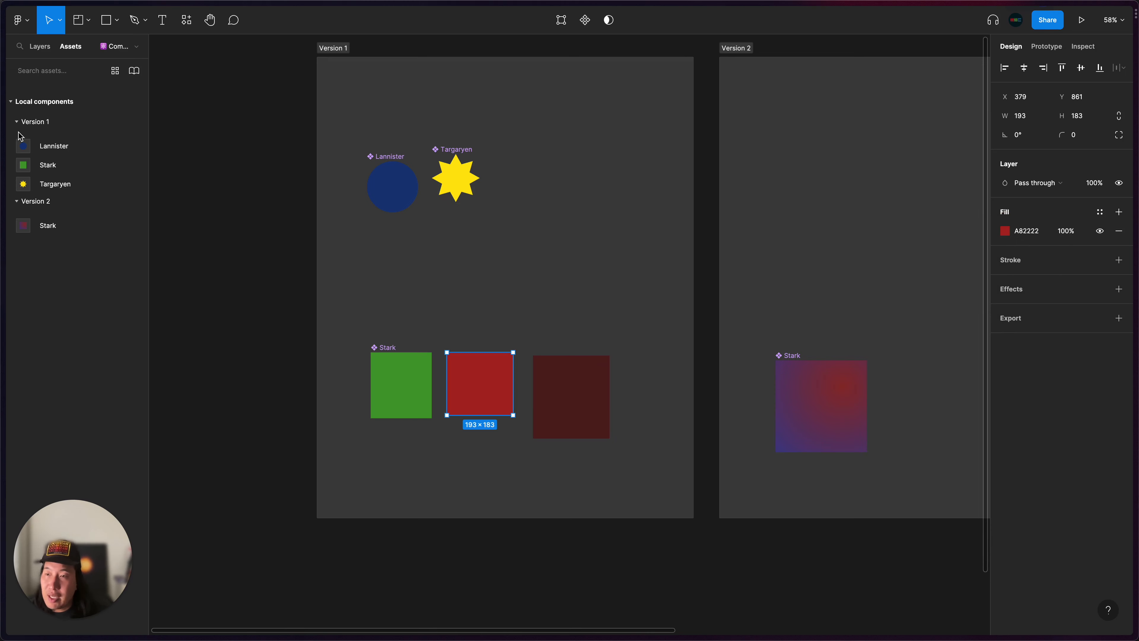
click(46, 47)
click(65, 312)
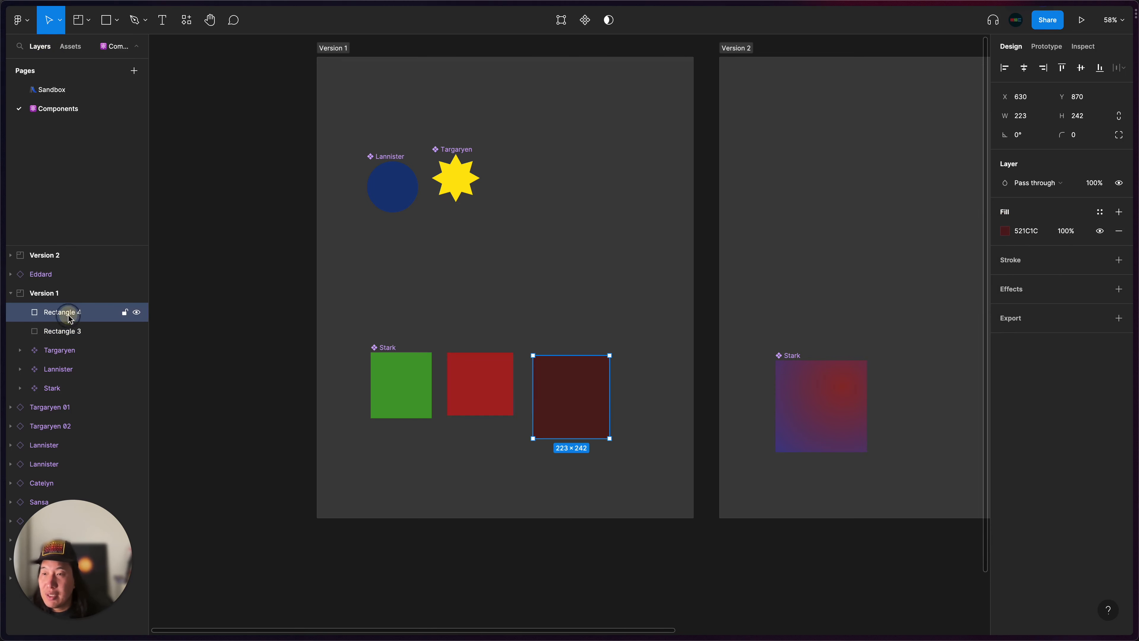
click(66, 333)
click(63, 312)
click(66, 331)
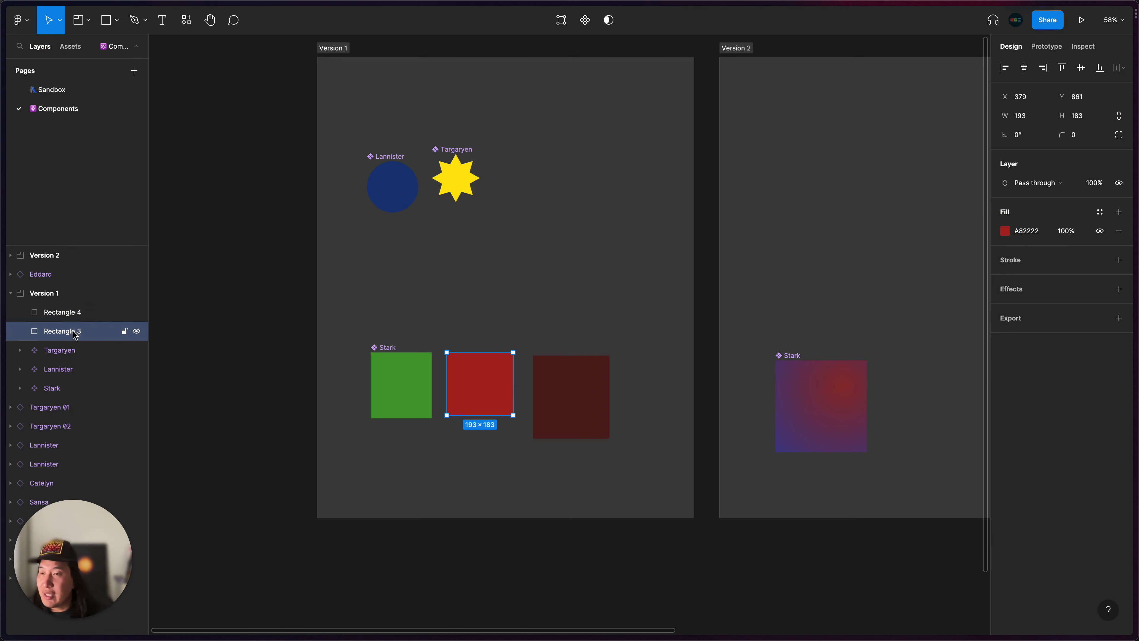
click(64, 350)
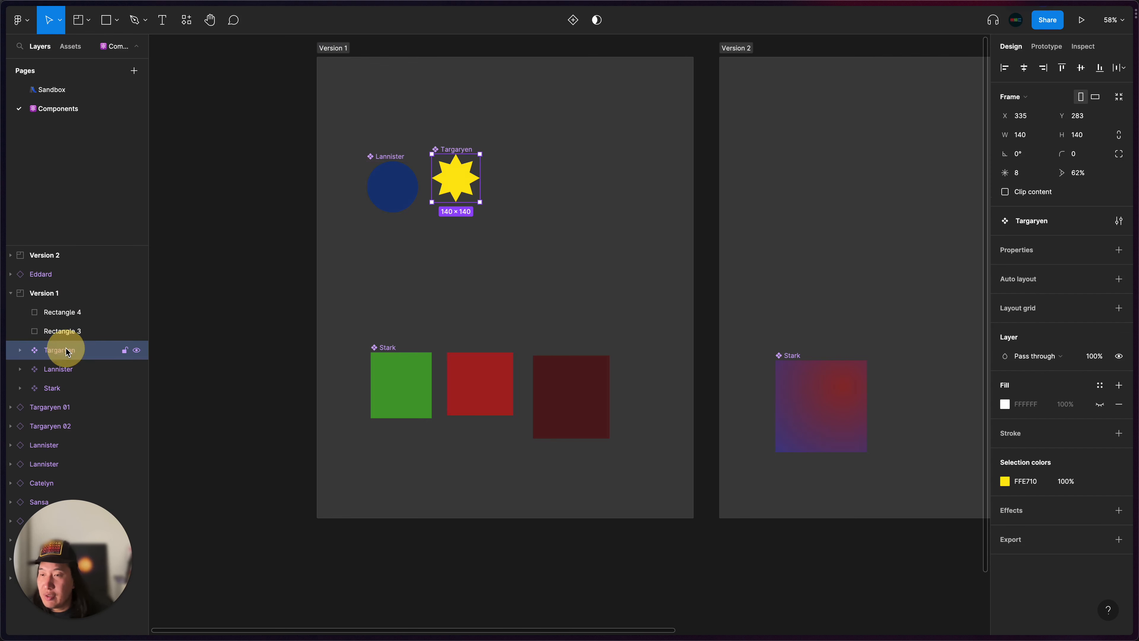
Select both red rectangles and turn them into separate components with Create multiple components
click(468, 371)
shift+click(554, 387)
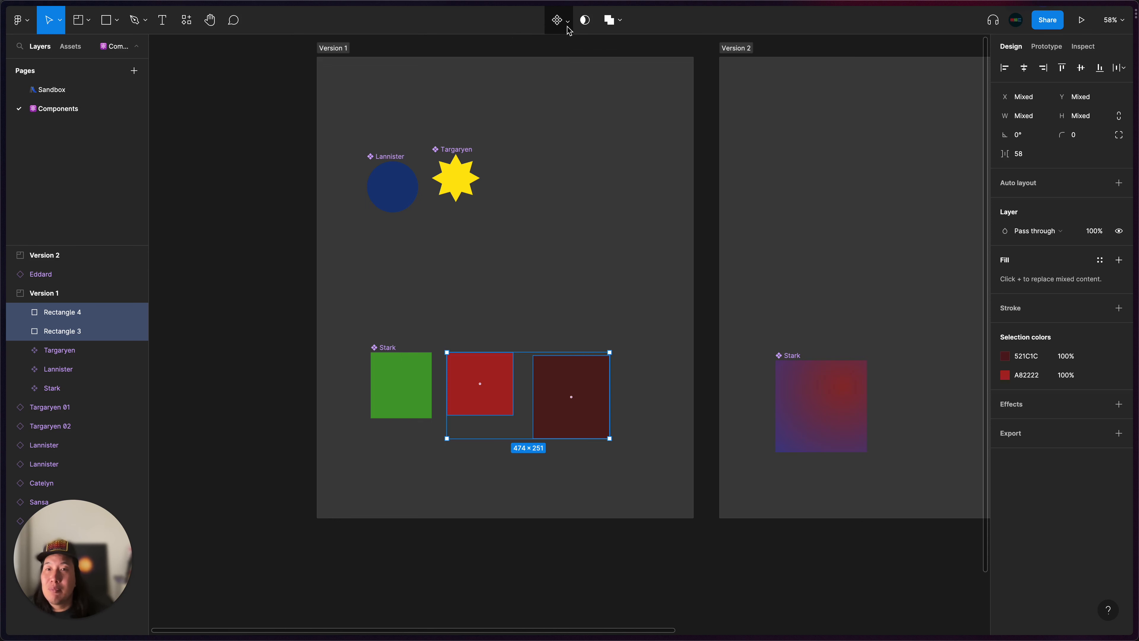
click(568, 30)
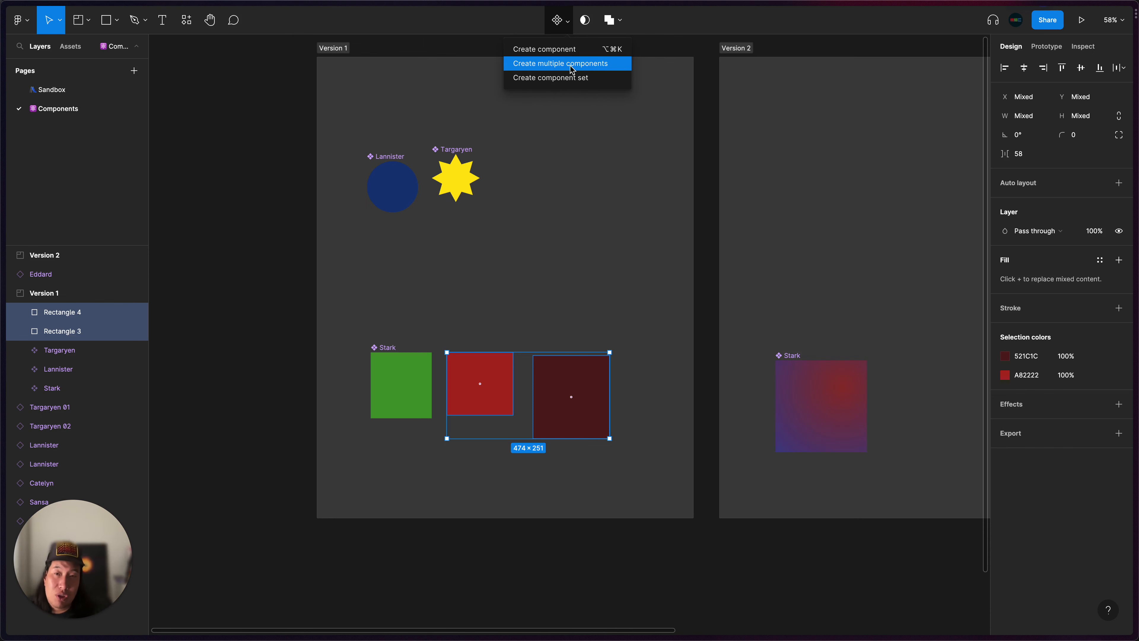
click(572, 69)
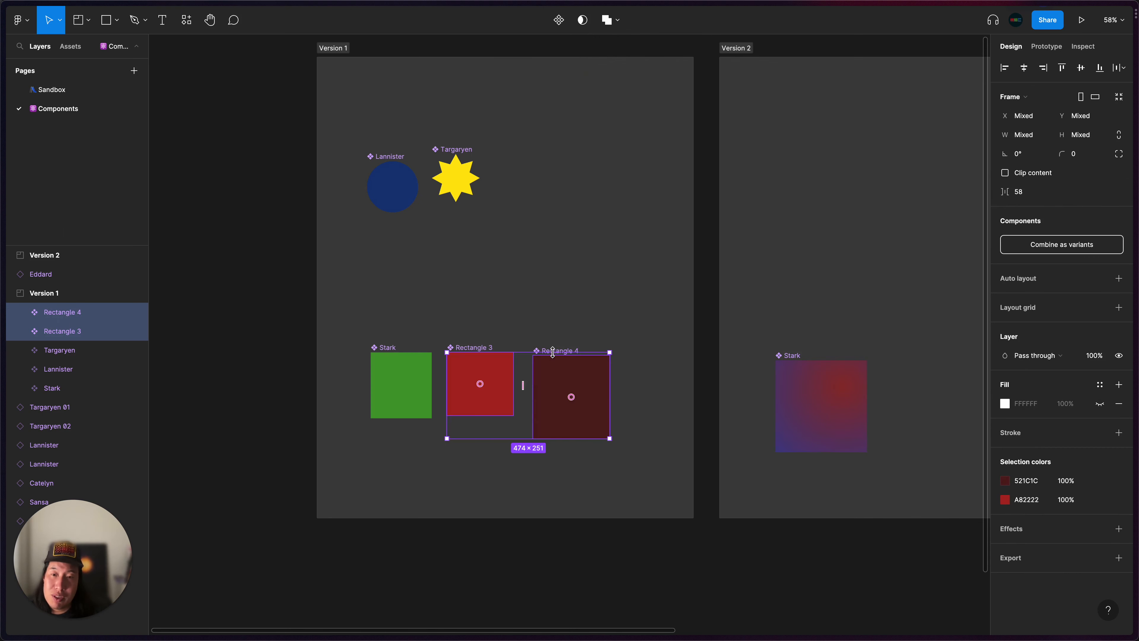
Examine the two newly created red components and their name labels beside the green Stark component
click(551, 321)
mouse_move(553, 343)
mouse_down()
mouse_move(539, 351)
mouse_move(545, 344)
mouse_up()
scroll(469, 341, up, 5)
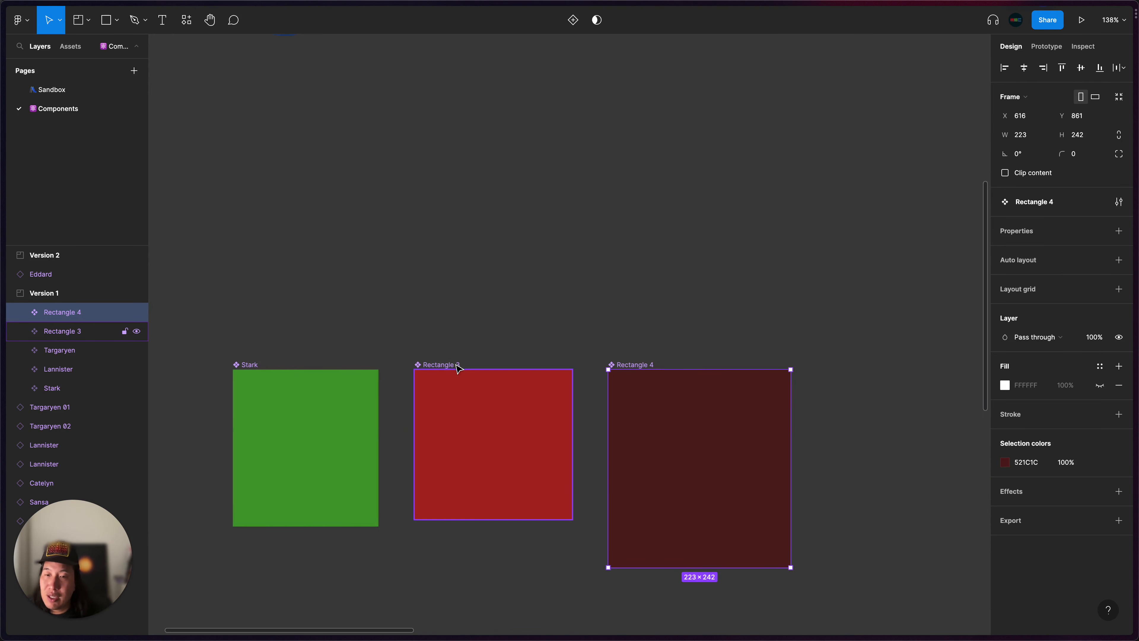
click(460, 350)
key(Escape)
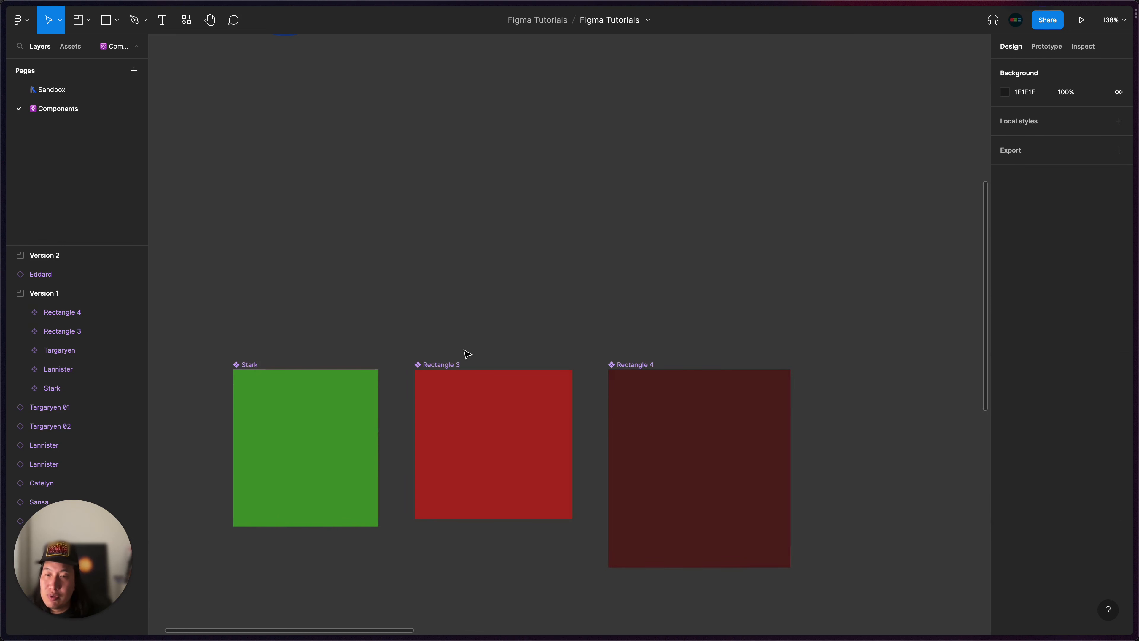
scroll(466, 354, down, 3)
scroll(466, 354, down, 1)
scroll(443, 227, up, 1)
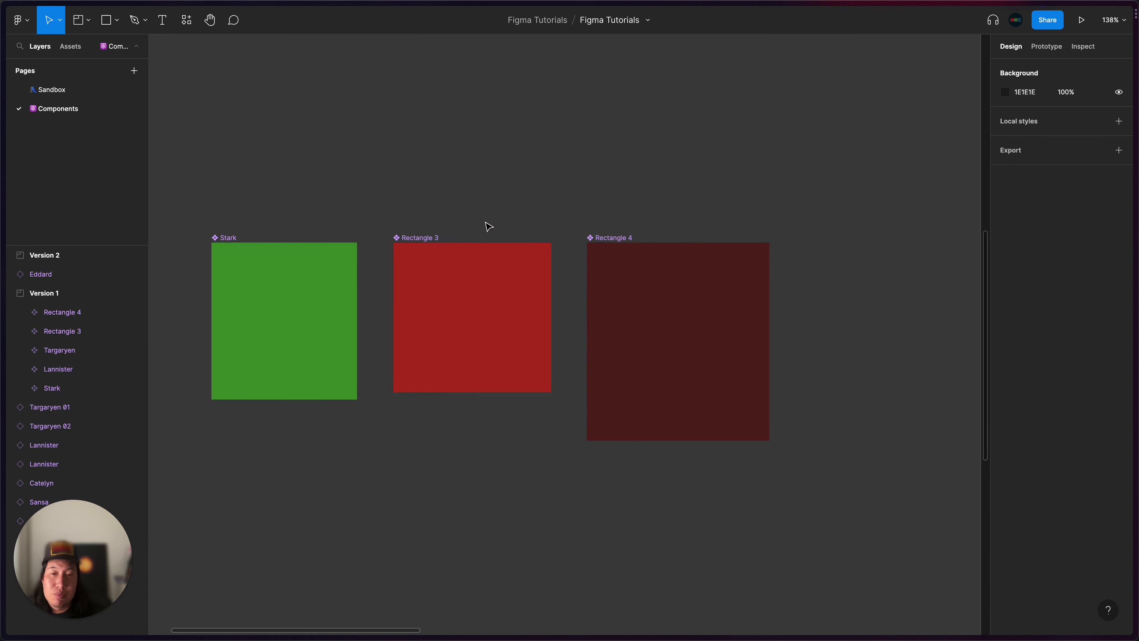
Rename the dark red component Rectangle 4 as Aegon
click(611, 237)
double_click(613, 237)
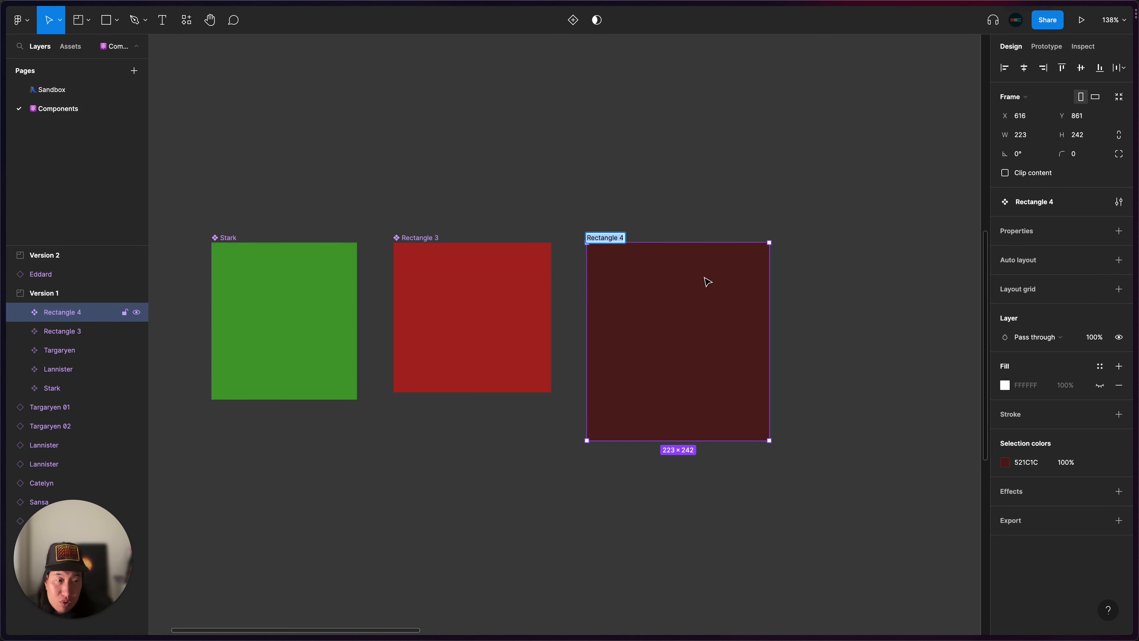
text(A)
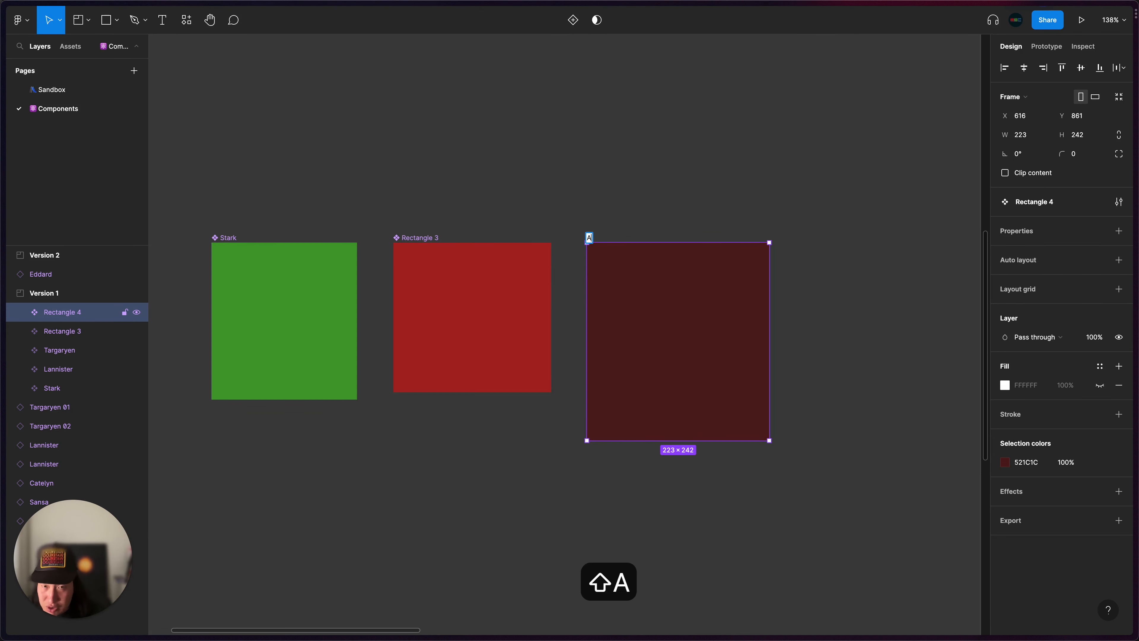
text(egon)
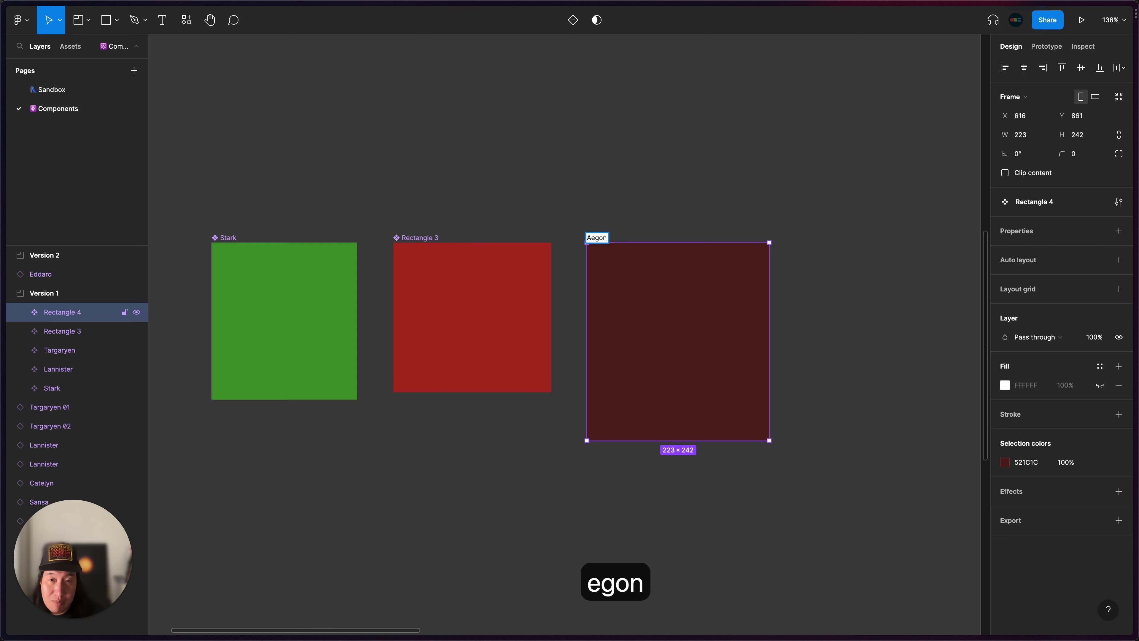
key(Return)
Rename the bright red component Rectangle 3 as Tyrion and clear the selection
double_click(424, 236)
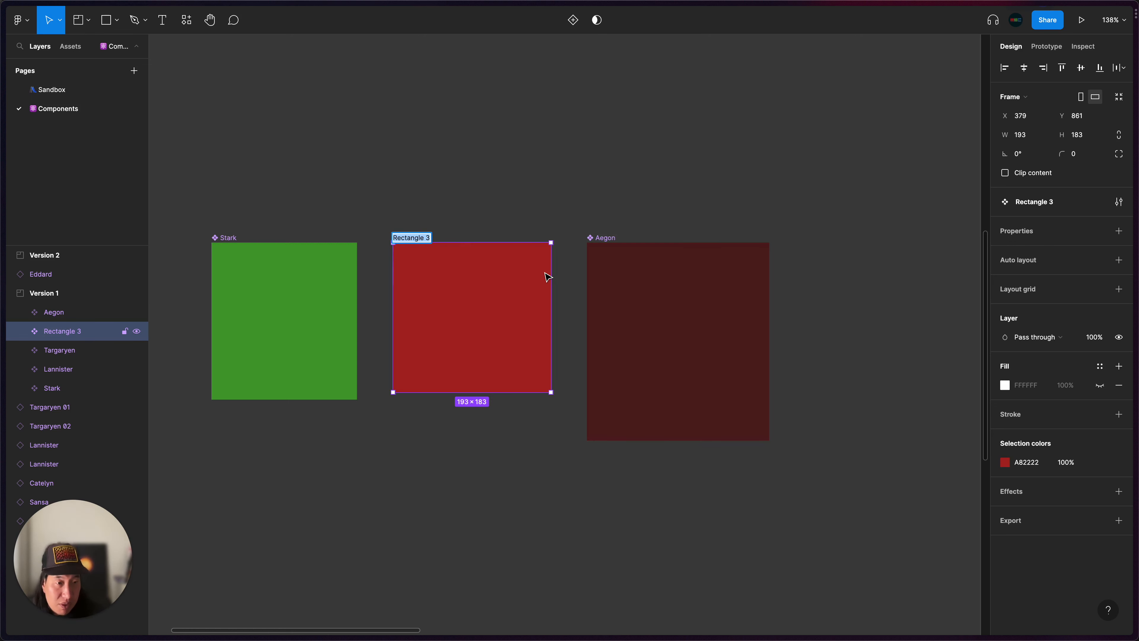
text(Tyrion)
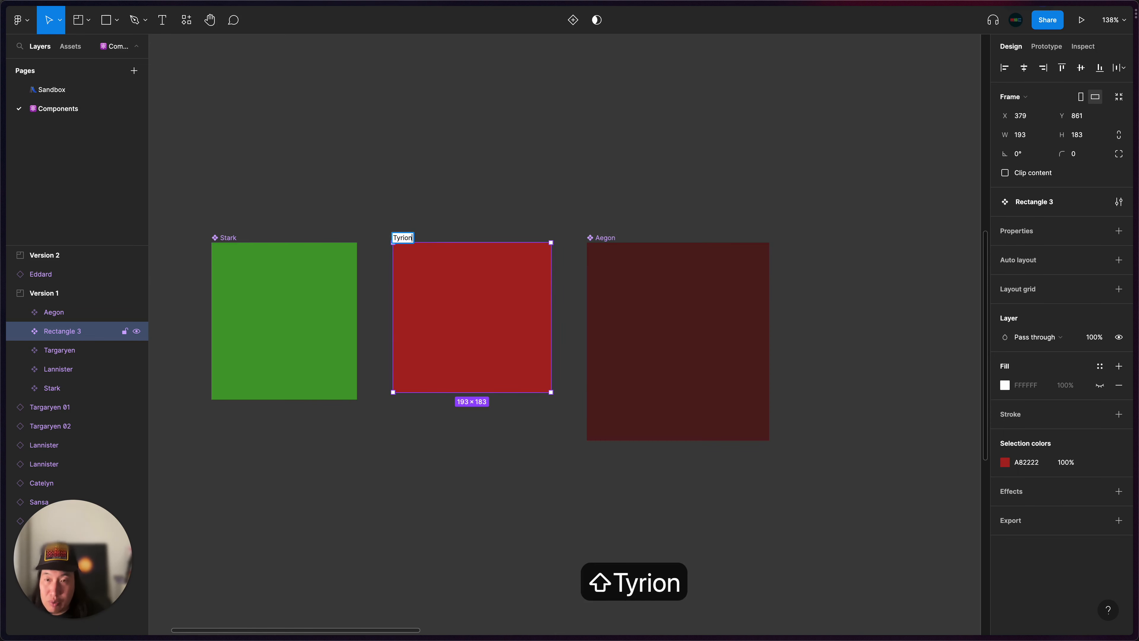
key(Return)
click(555, 160)
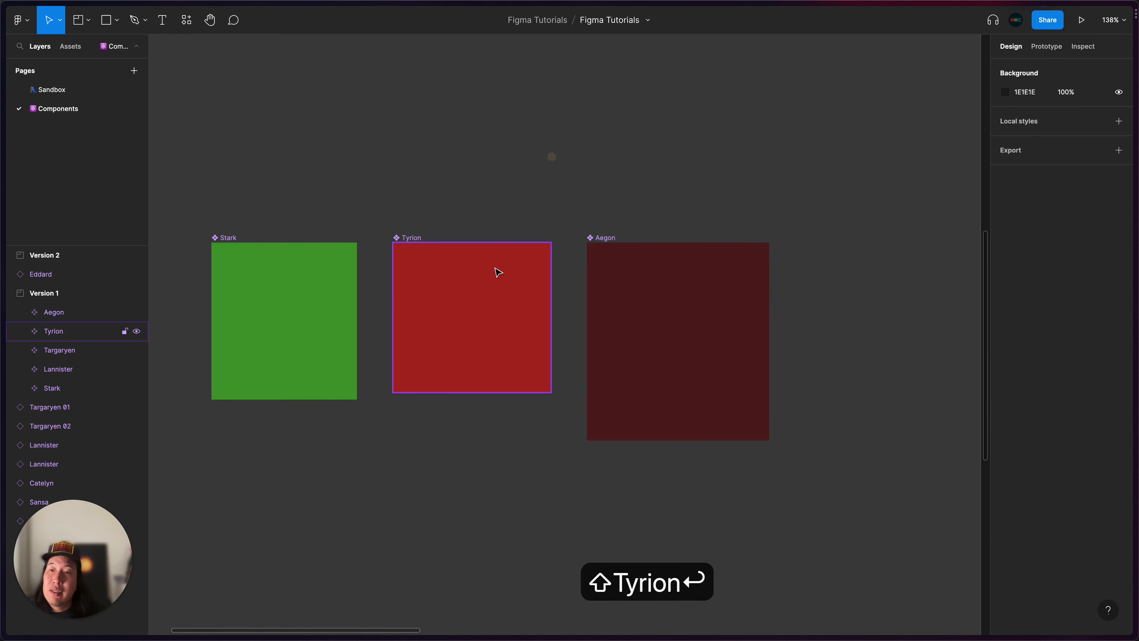
scroll(513, 295, left, 2)
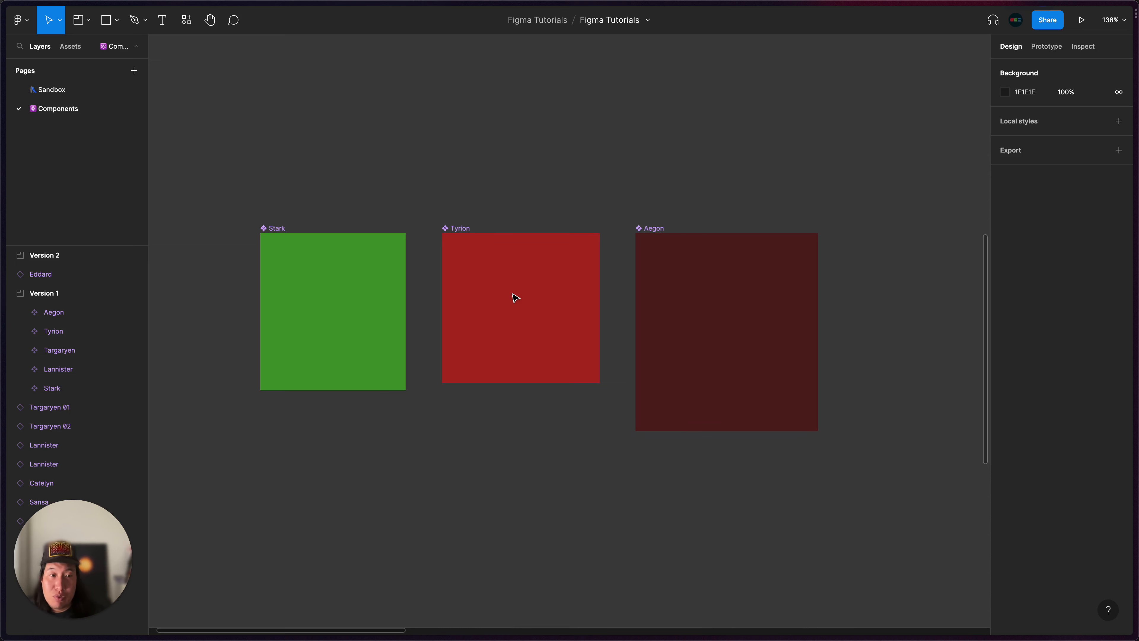
click(275, 227)
click(385, 180)
scroll(383, 185, up, 3)
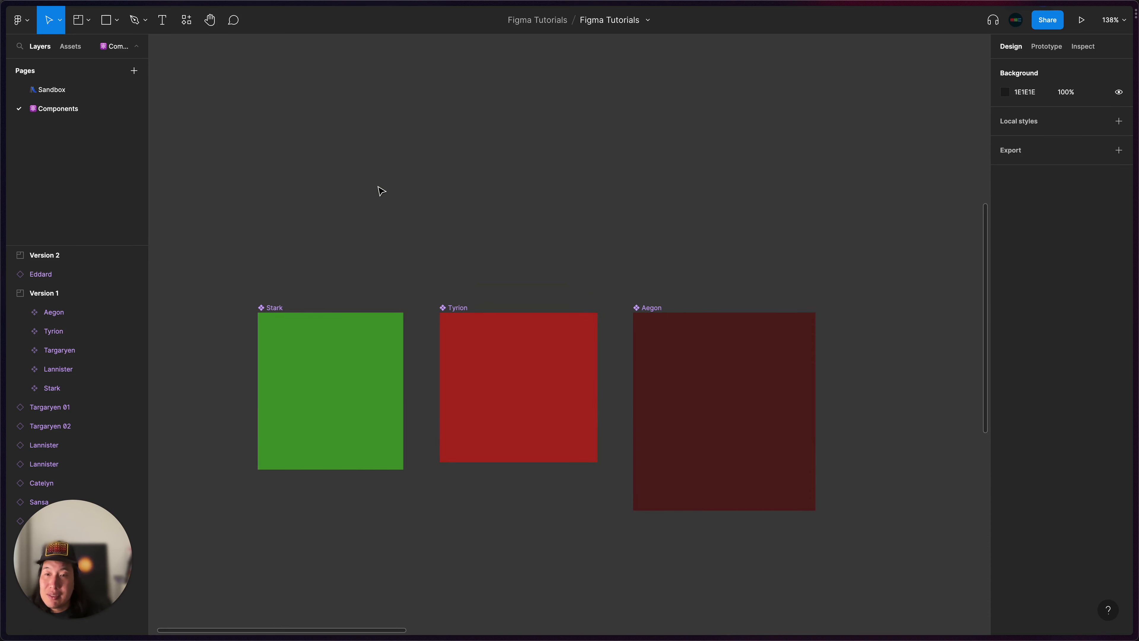
scroll(478, 264, down, 5)
scroll(478, 260, up, 6)
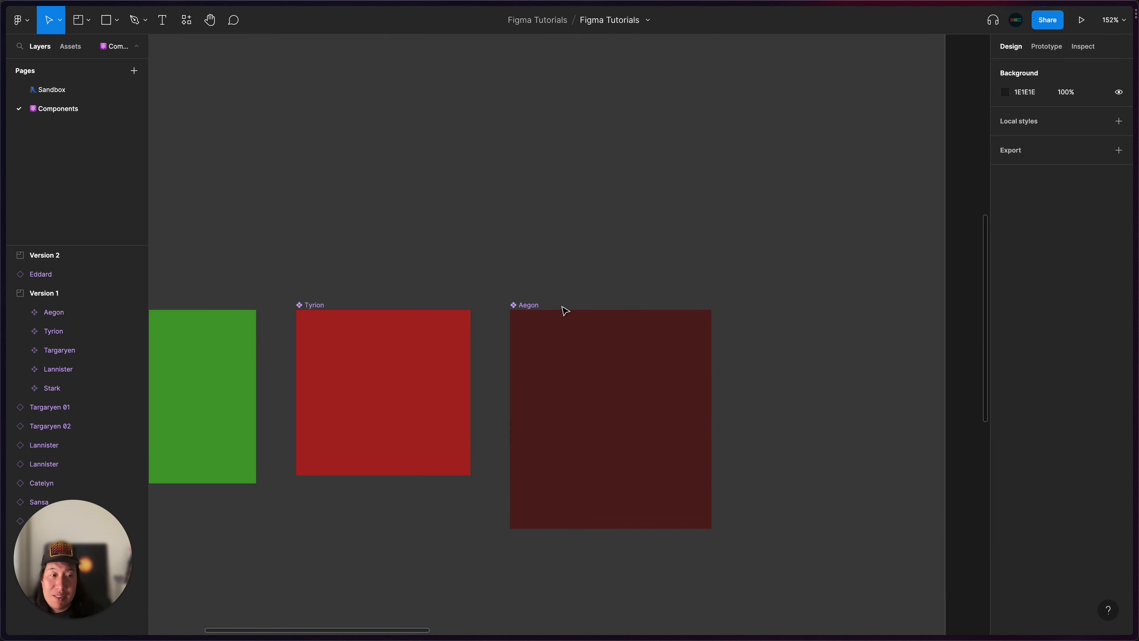
Rename the bright red component beside the green Stark component as Eddard
scroll(565, 314, down, 3)
double_click(382, 297)
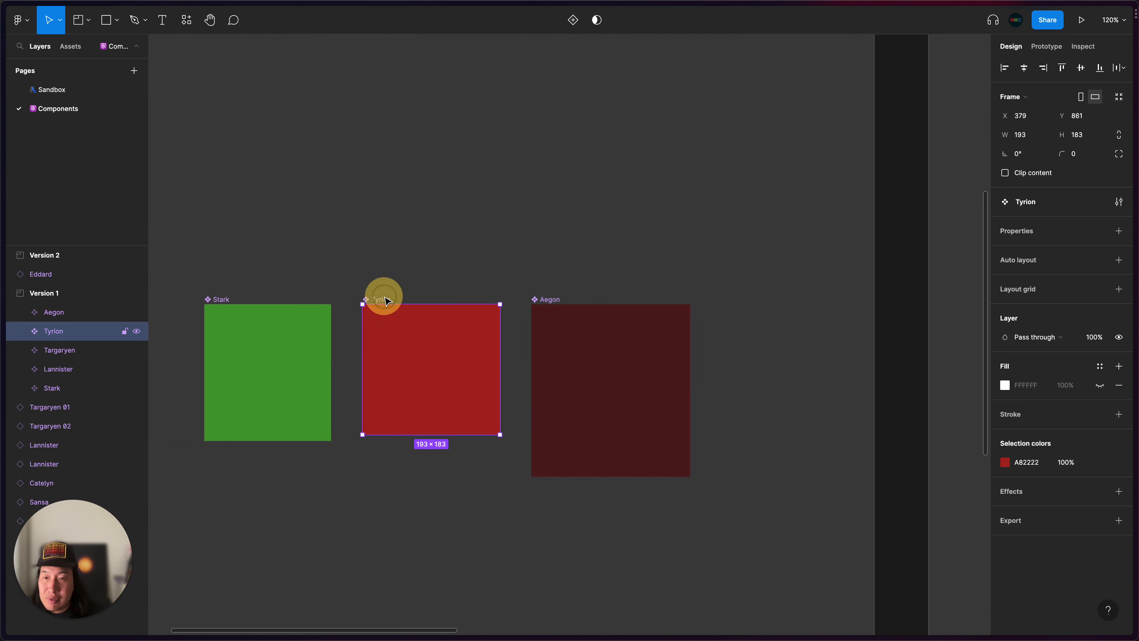
text(Edd)
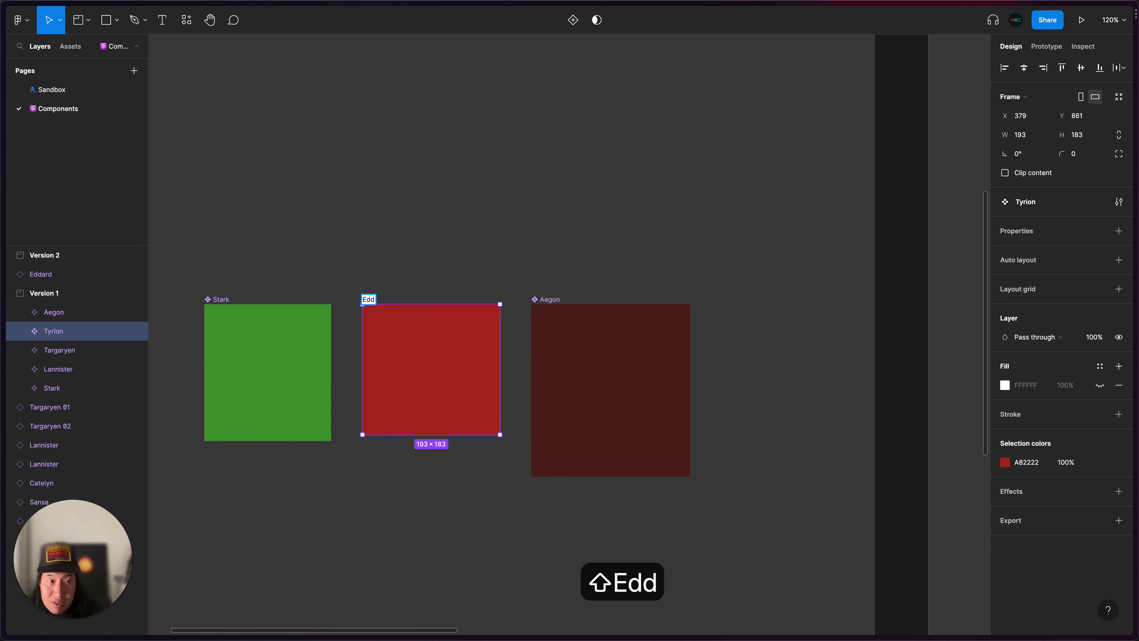
text(ard)
key(Return)
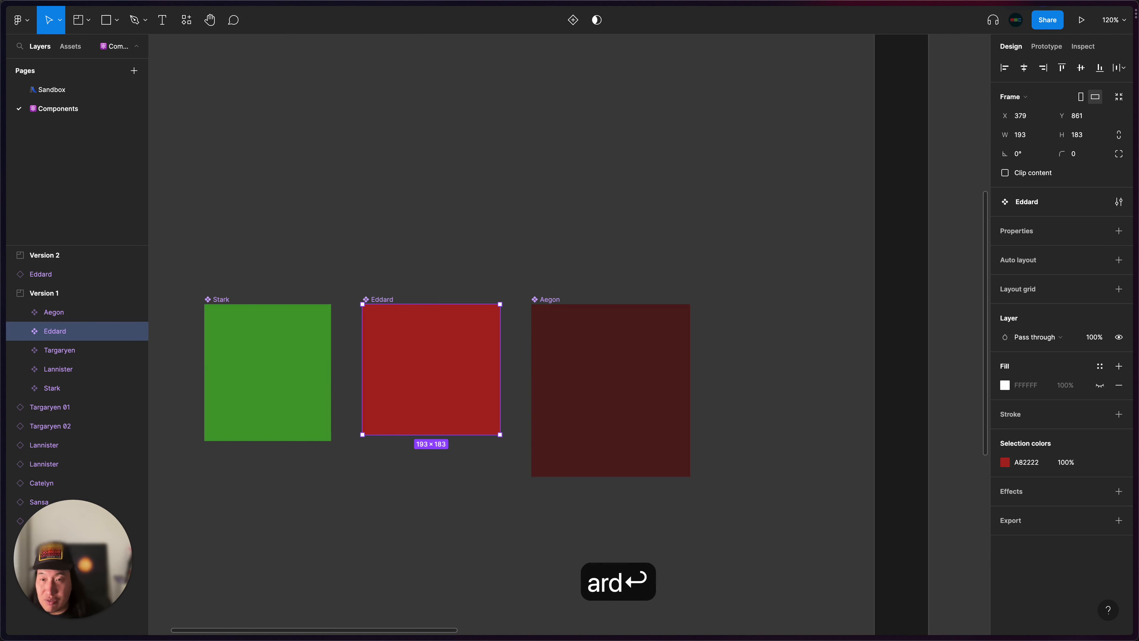
Rename the dark red component as Catelyn and clear the selection
double_click(548, 299)
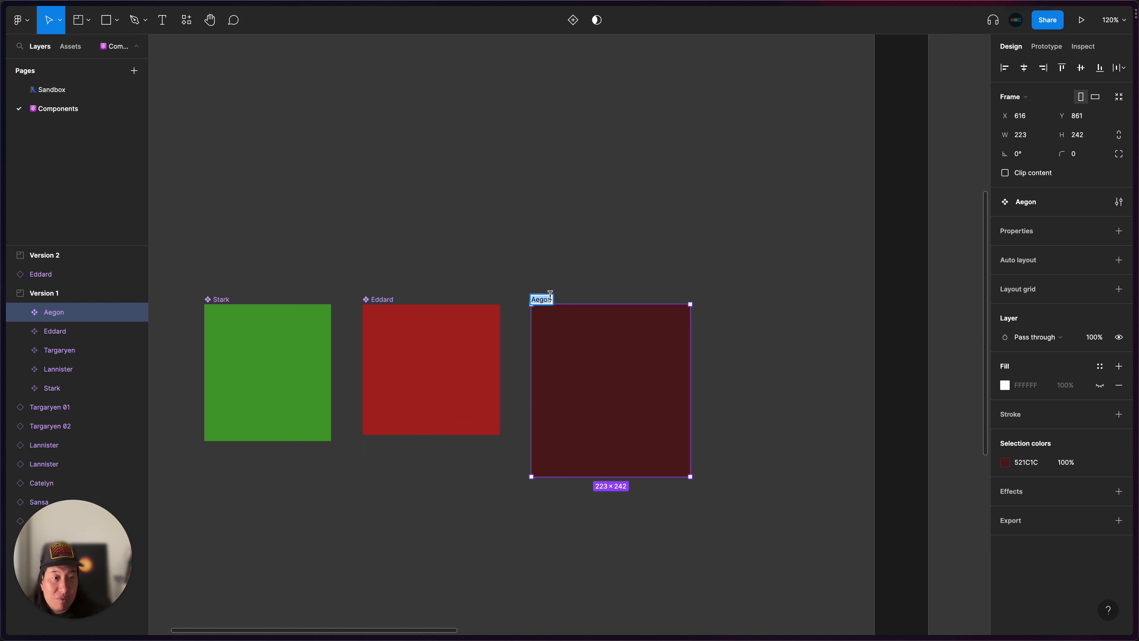
text(Cately)
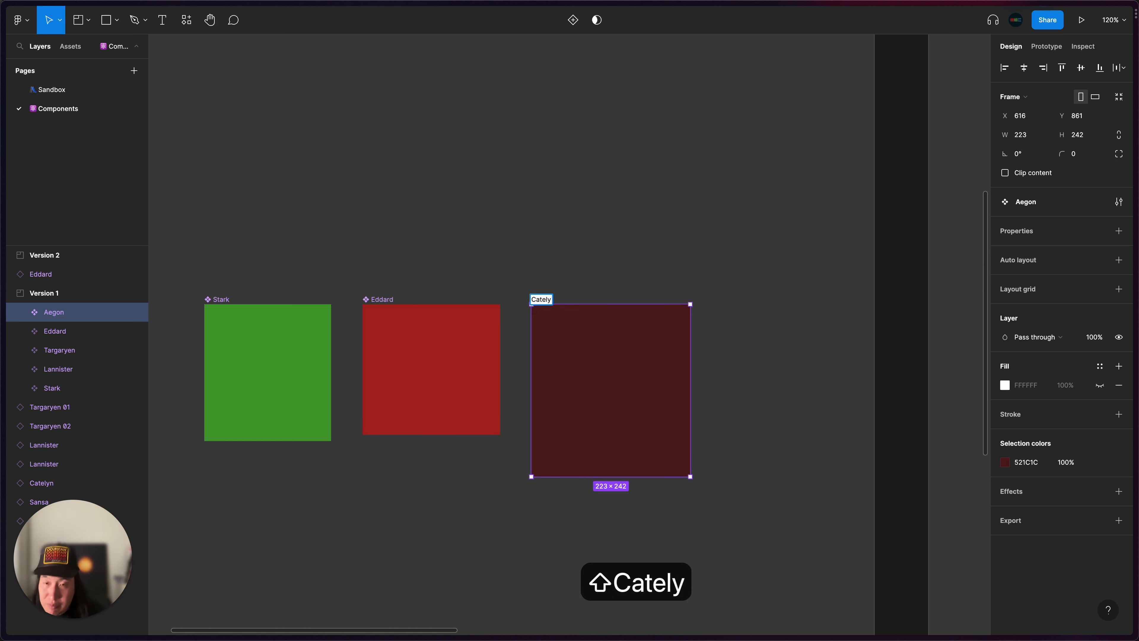
text(n)
key(Return)
click(534, 209)
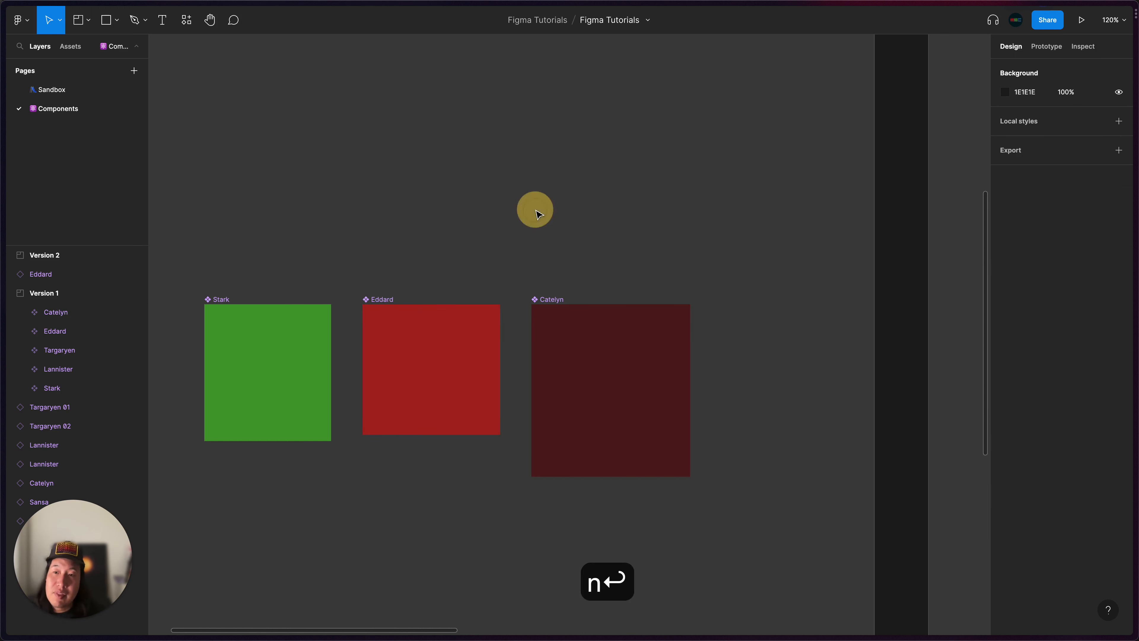
Rename the green Stark component in Version 1 as Stark / Robb, using the slash naming convention
click(226, 298)
click(224, 297)
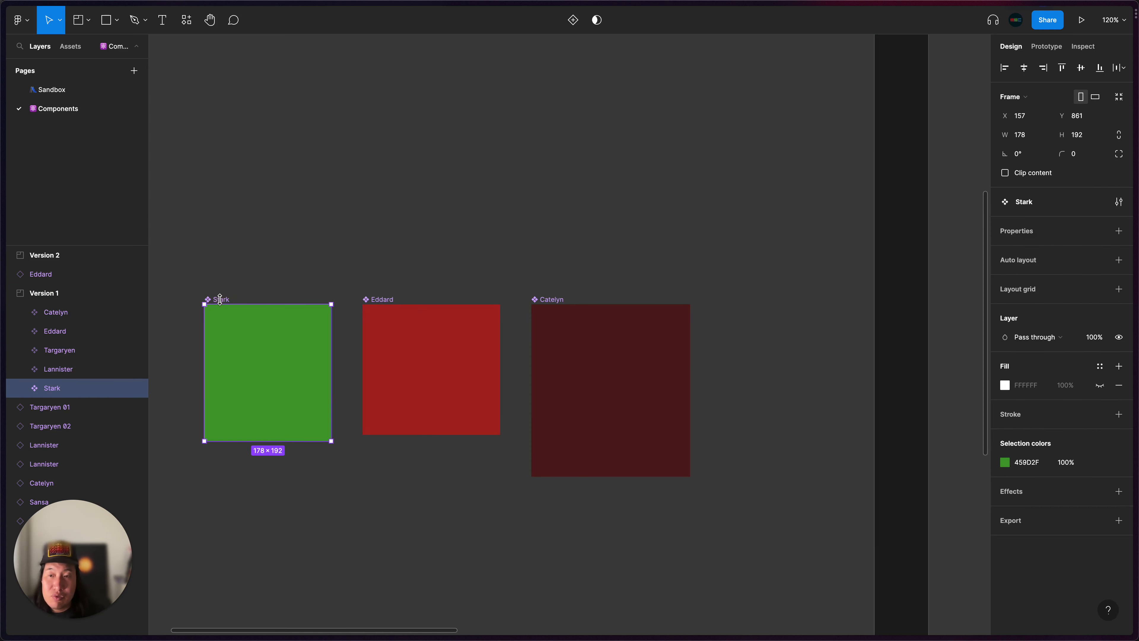
double_click(220, 300)
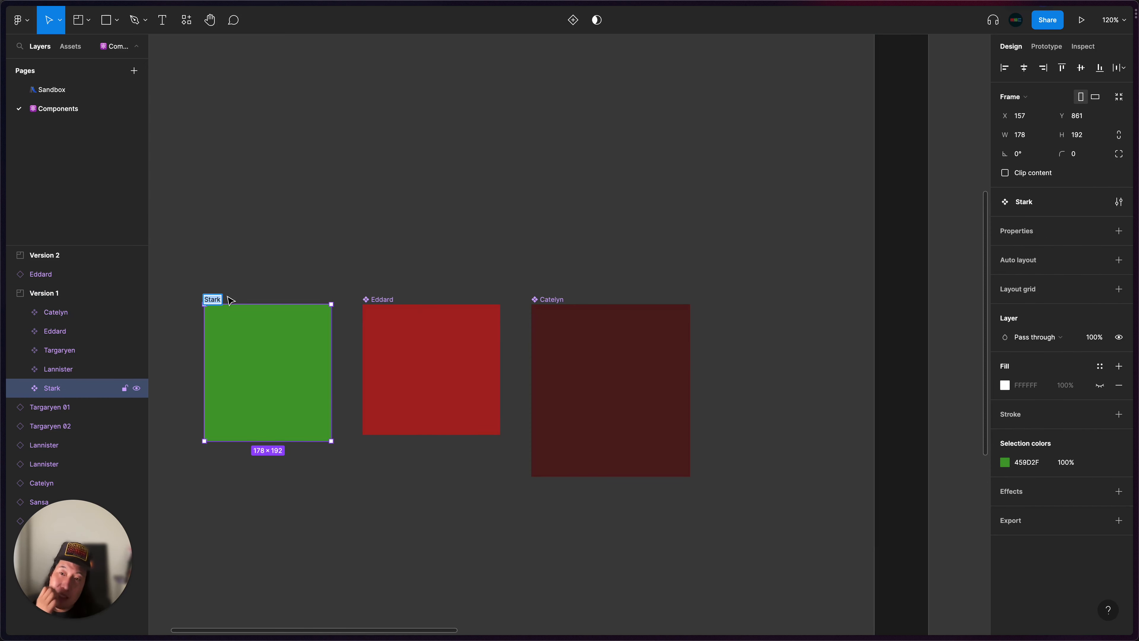
key(Right)
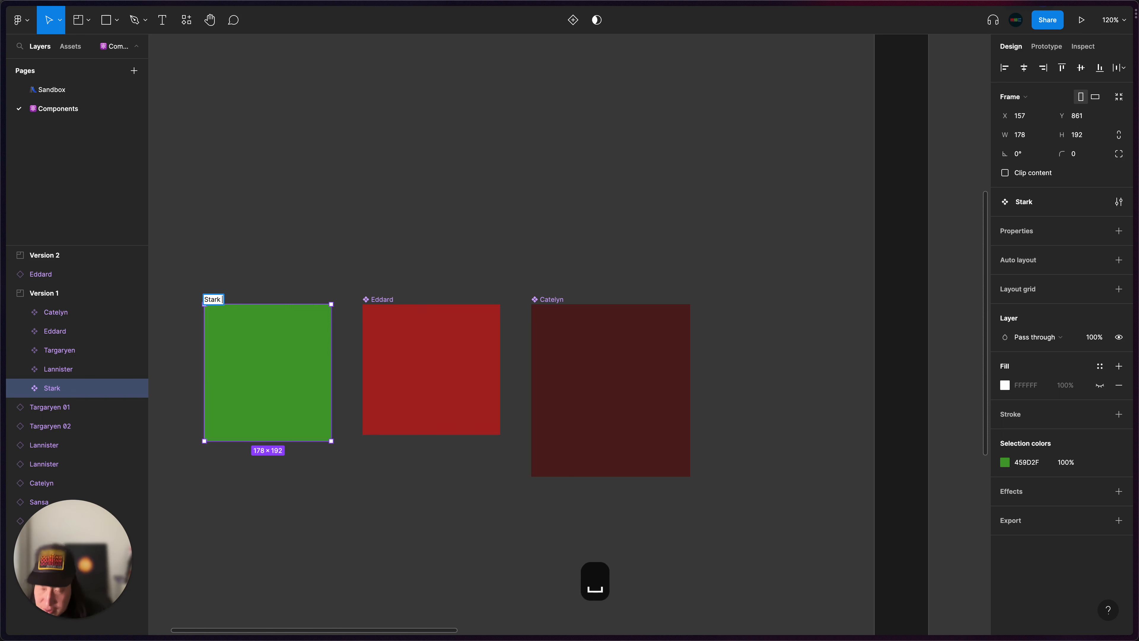
text(/)
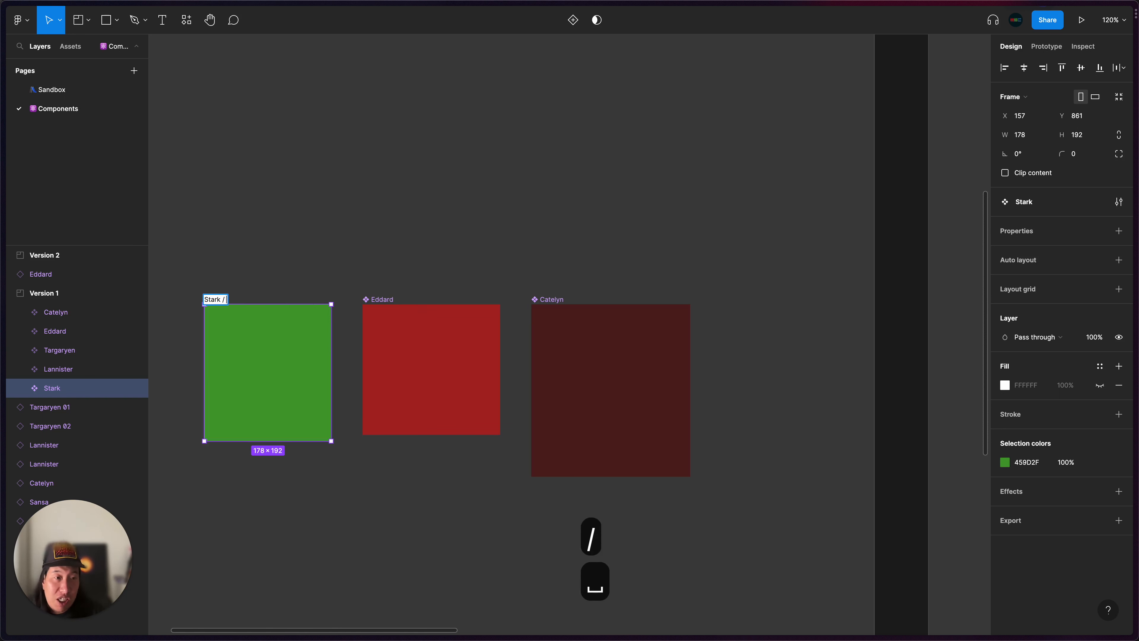
text( Ro)
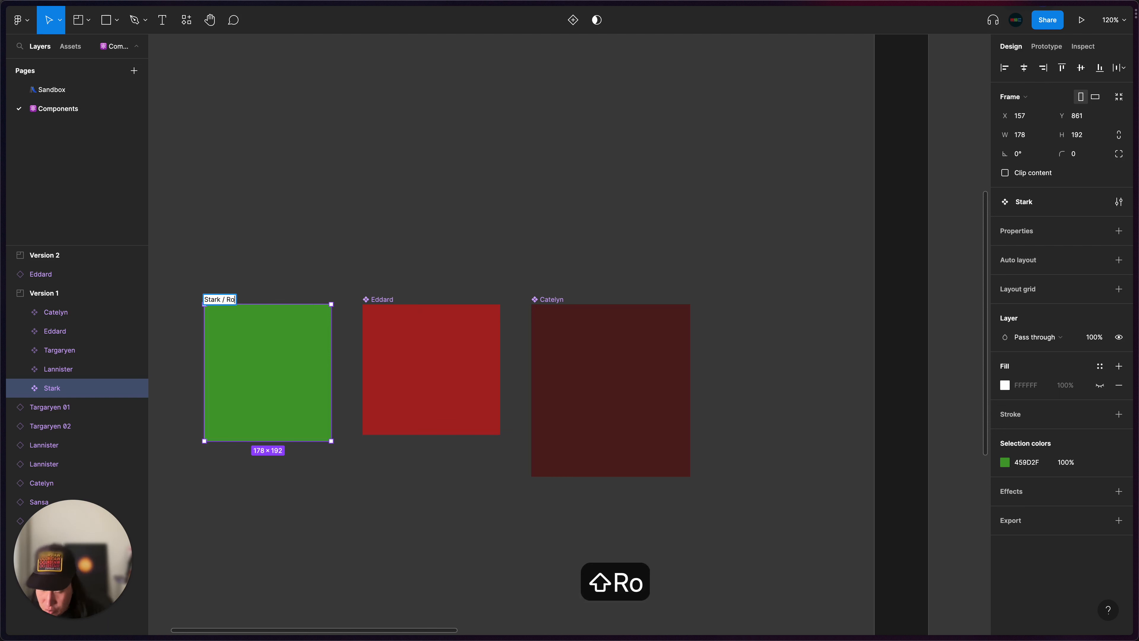
text(bb)
key(Return)
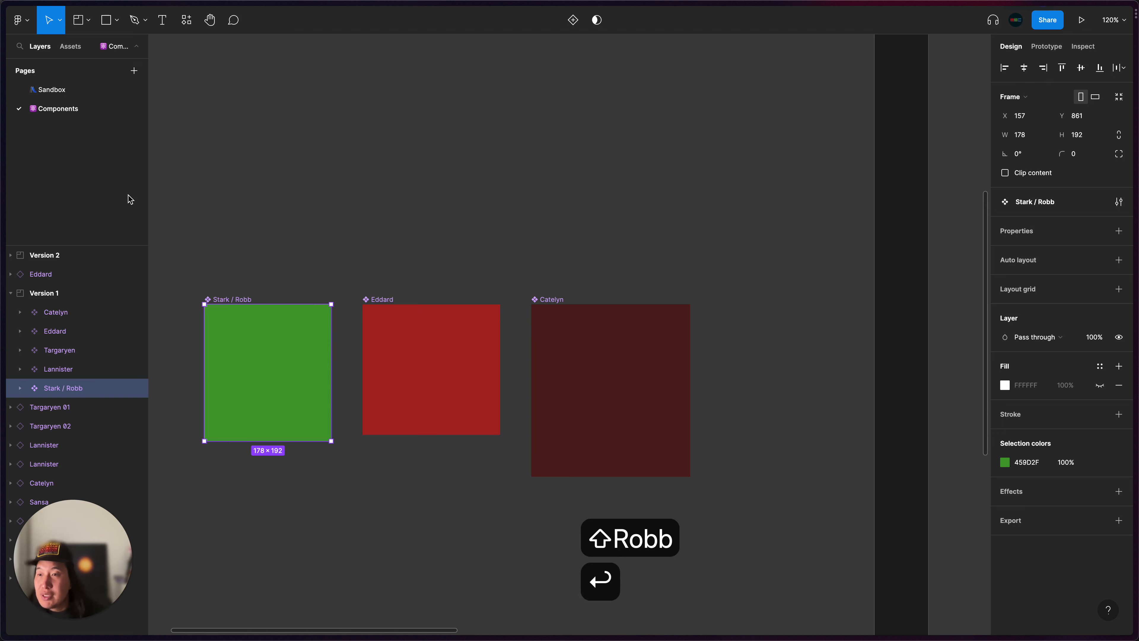
Add the Stark prefix to the bright red component's name so that it reads Stark / Eddard
scroll(242, 300, up, 5)
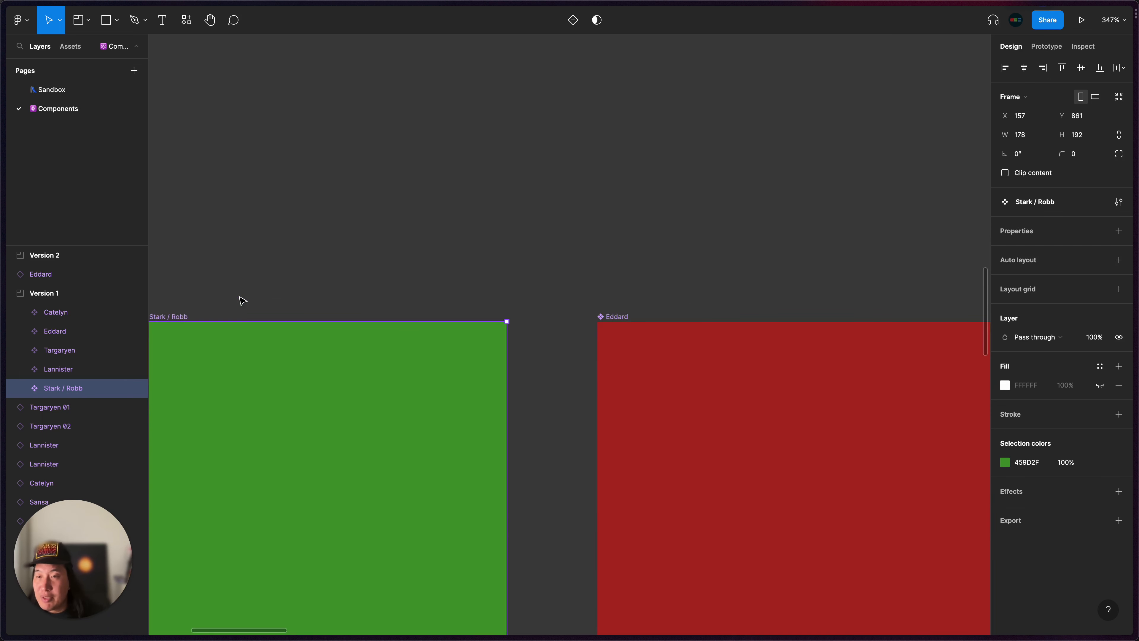
scroll(242, 299, up, 5)
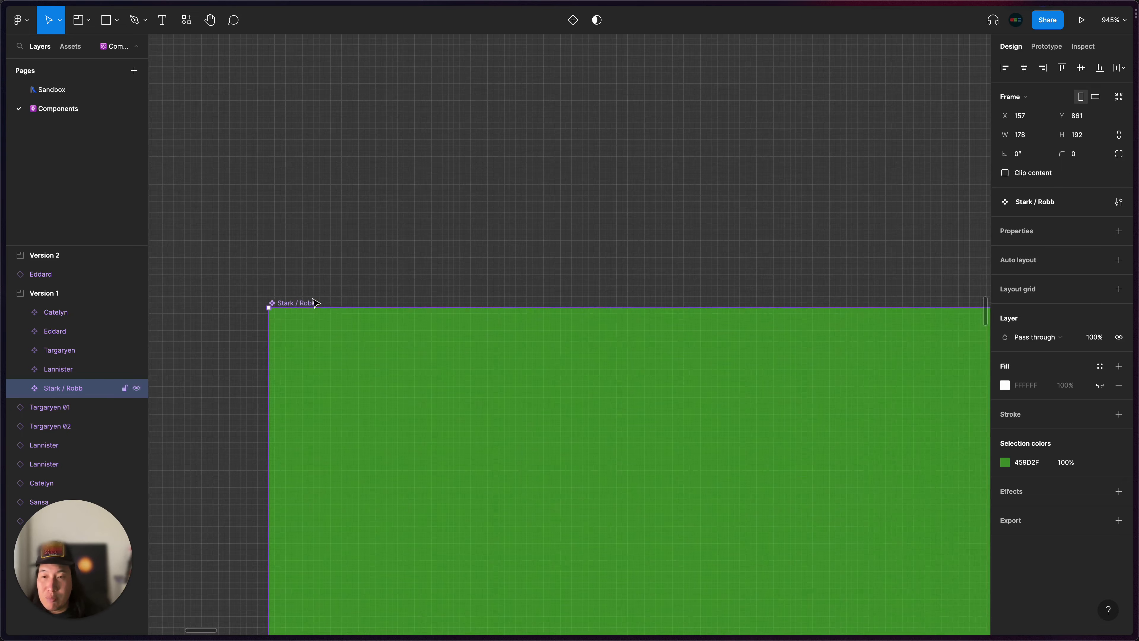
scroll(315, 303, down, 6)
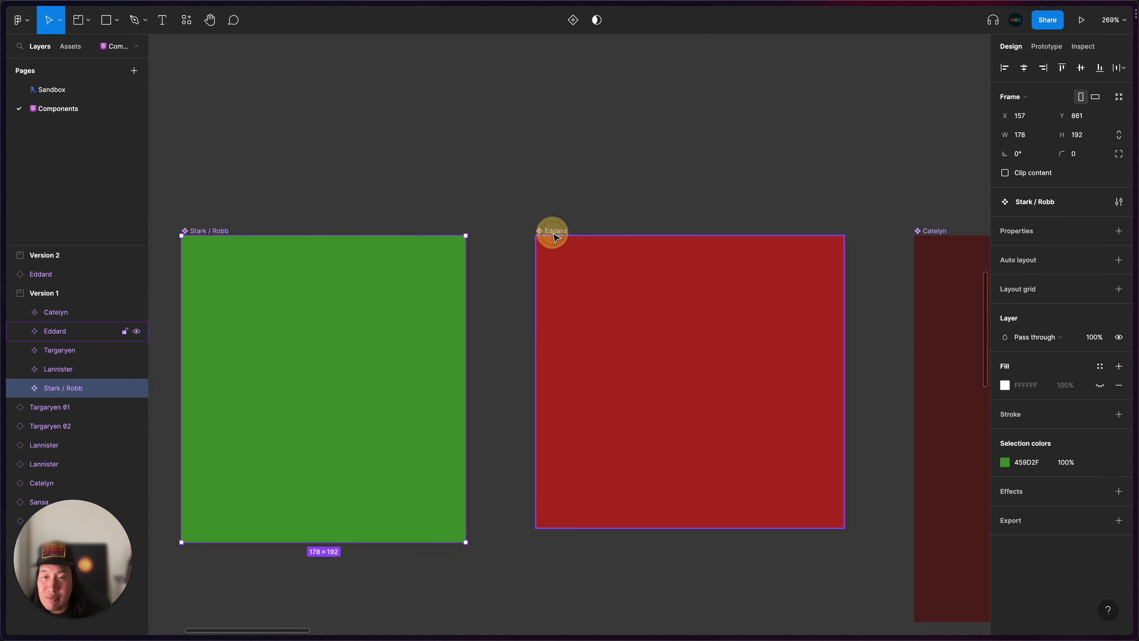
click(556, 233)
double_click(556, 232)
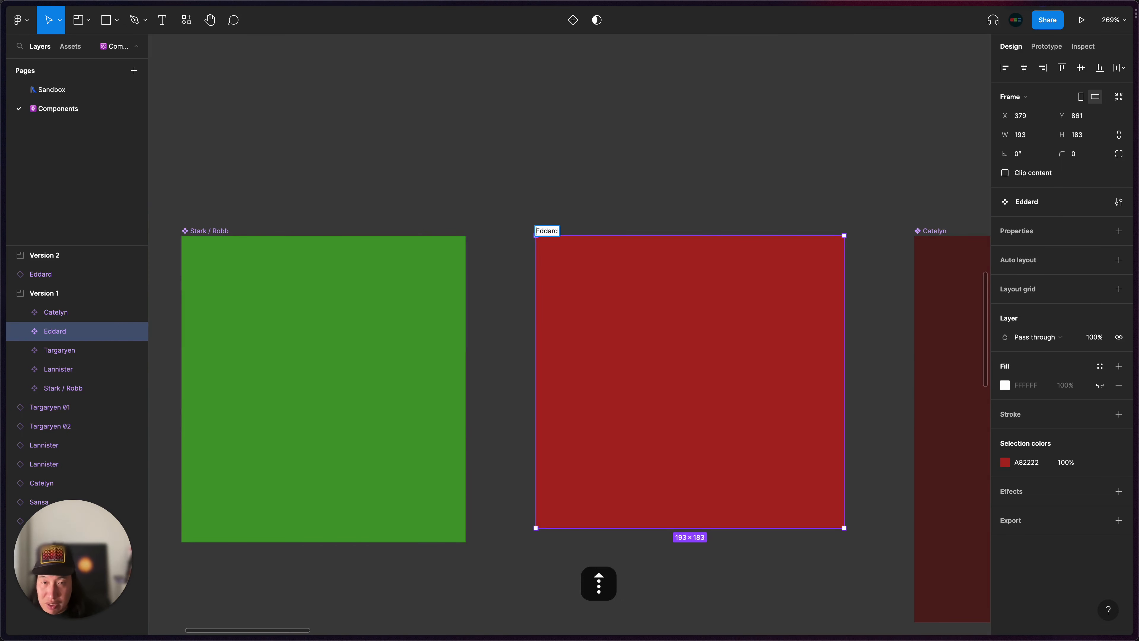
text(Starck)
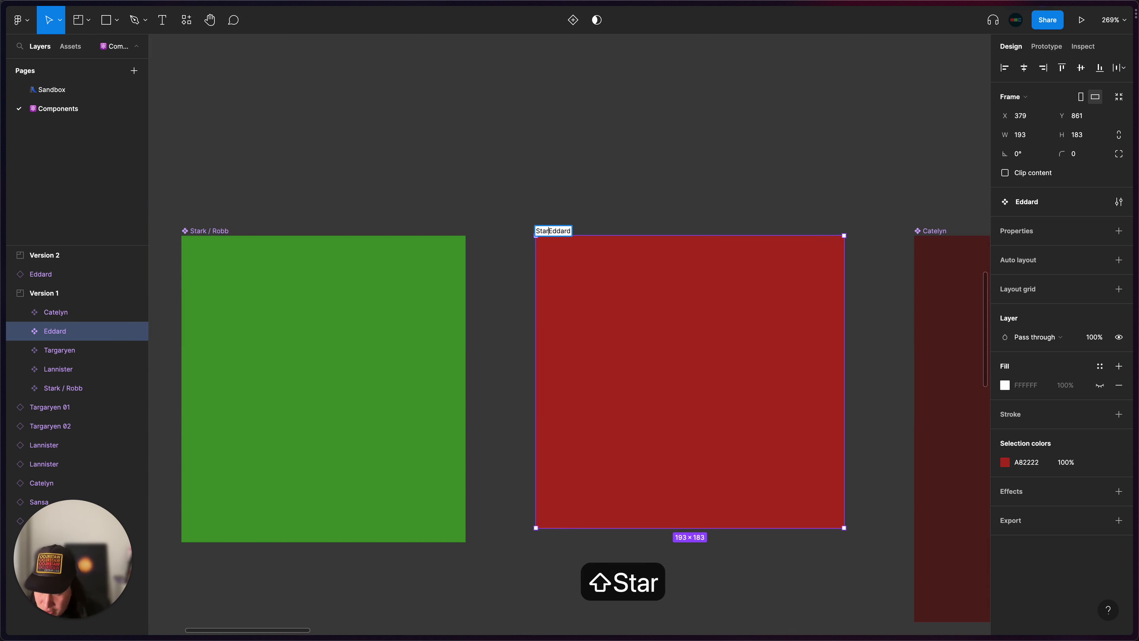
key(BackSpace)
key(BackSpace)
key(BackSpace)
key(BackSpace)
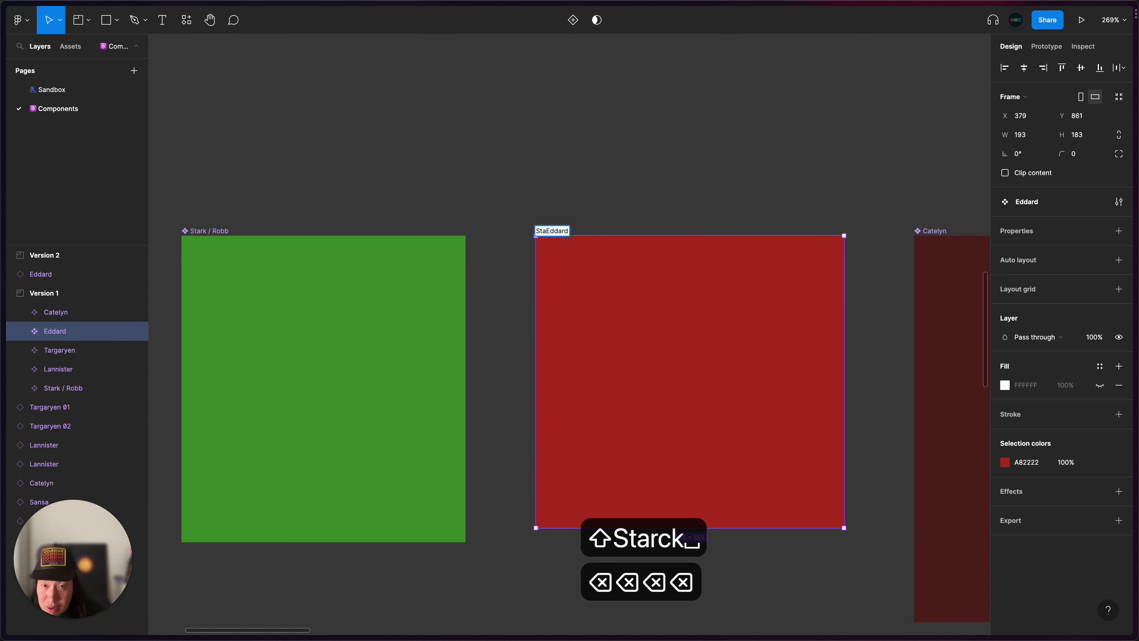
text(rk /)
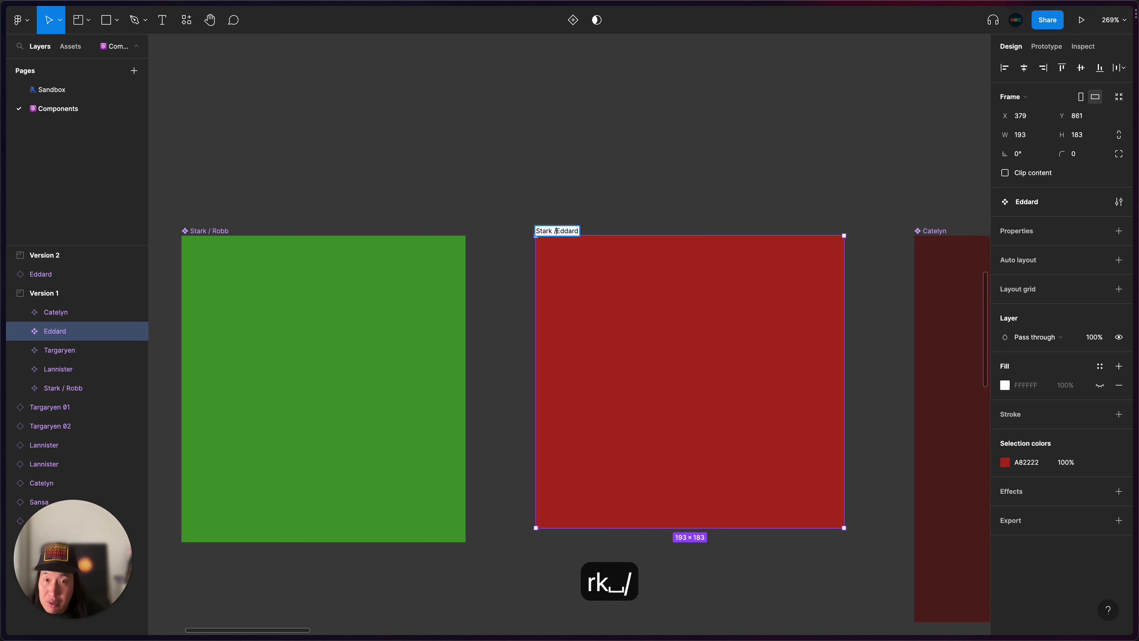
key(Return)
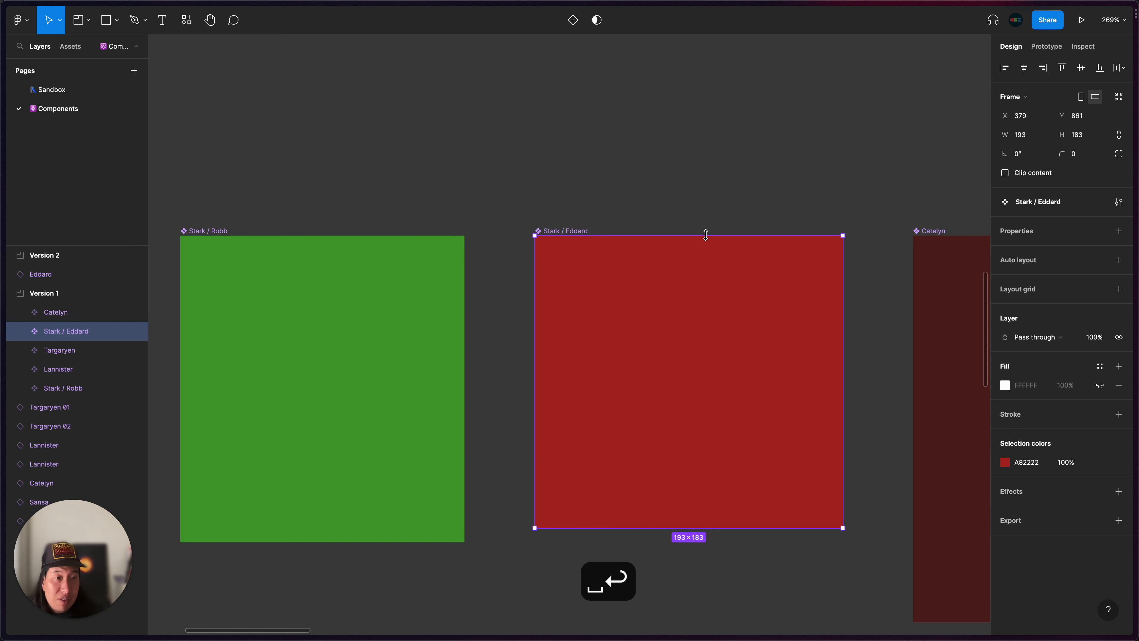
Add the Stark prefix to the dark red component's name so that it reads Stark / Catelyn
scroll(706, 235, right, 2)
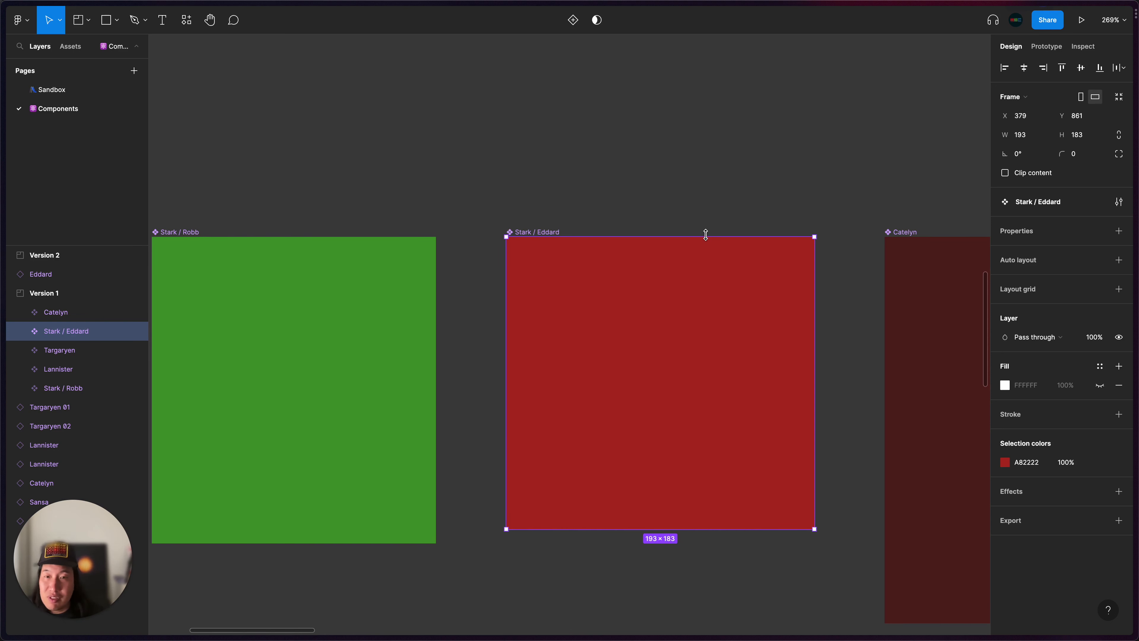
scroll(706, 234, right, 2)
click(864, 222)
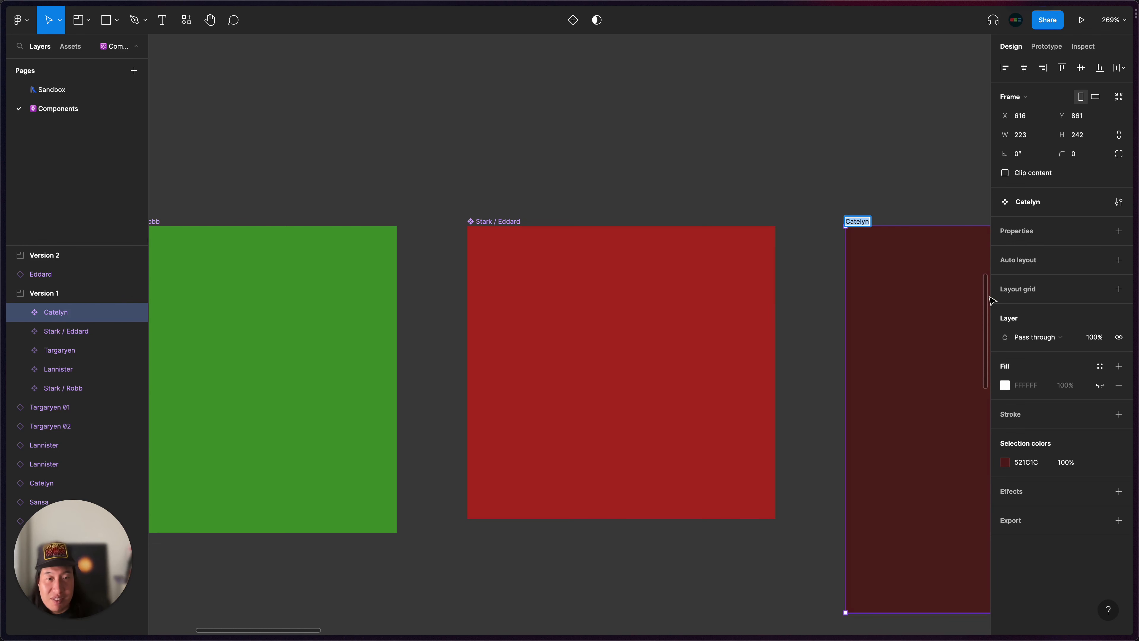
double_click(858, 221)
text(Stark )
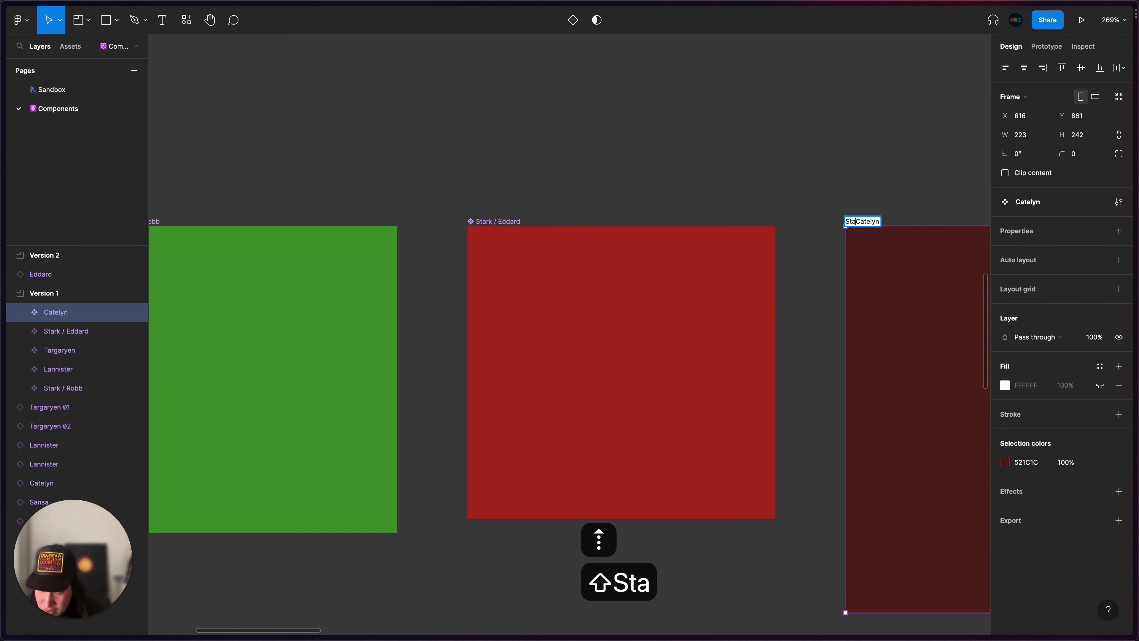
text(/)
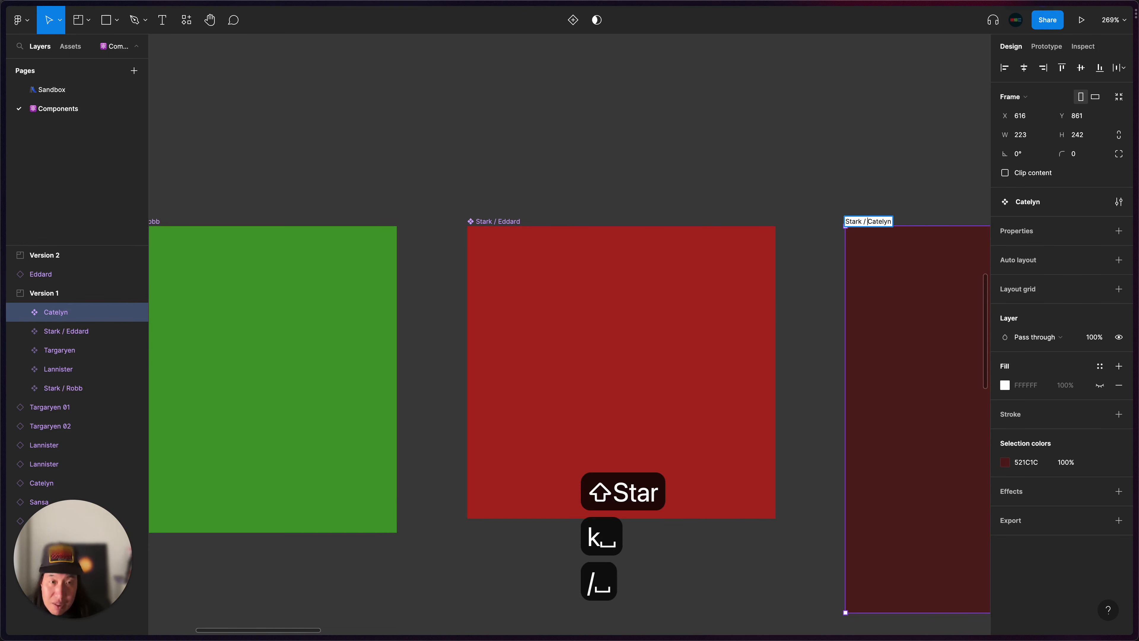
key(Return)
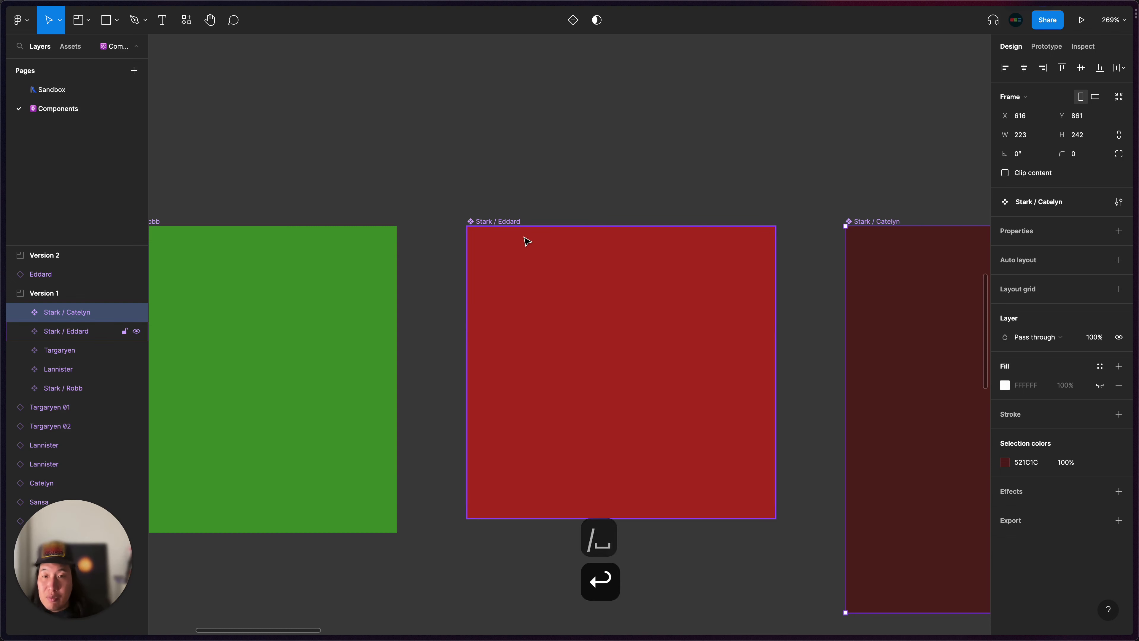
Remove the spaces around the slash in the green component's name so that it reads Stark/Robb
scroll(471, 224, left, 3)
scroll(248, 253, left, 3)
scroll(246, 250, up, 3)
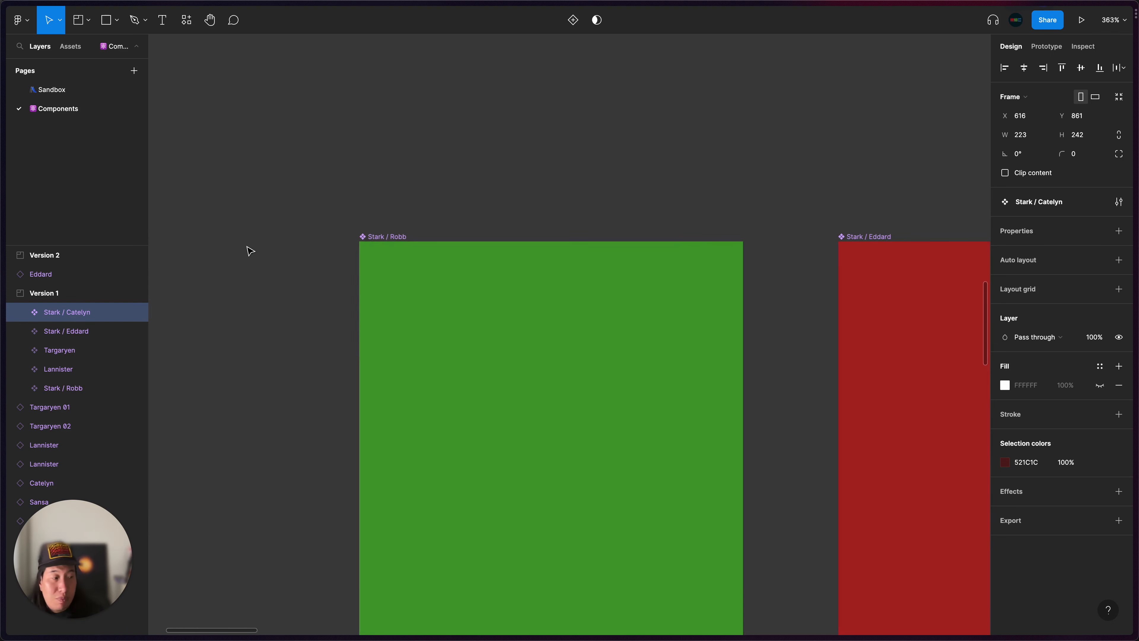
double_click(391, 240)
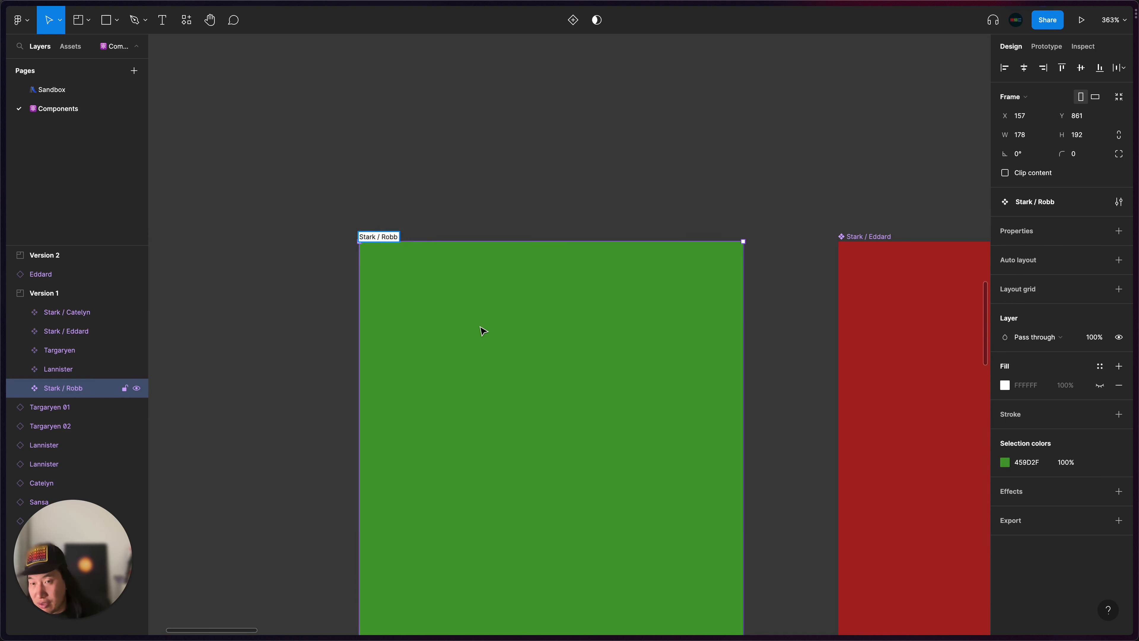
key(BackSpace)
key(Left)
key(BackSpace)
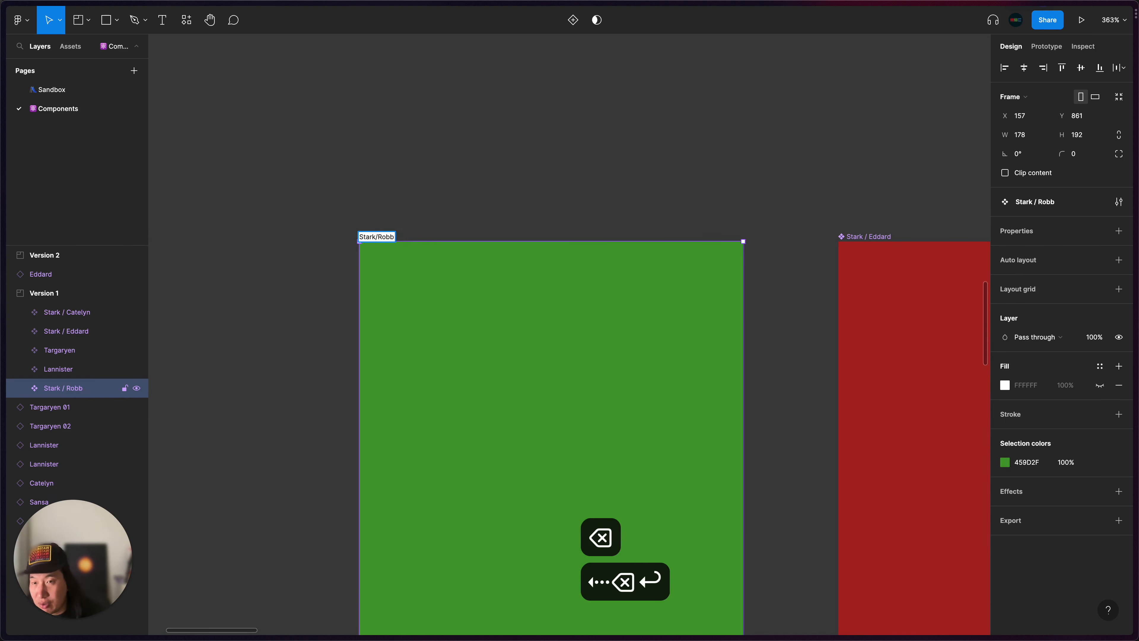
key(Return)
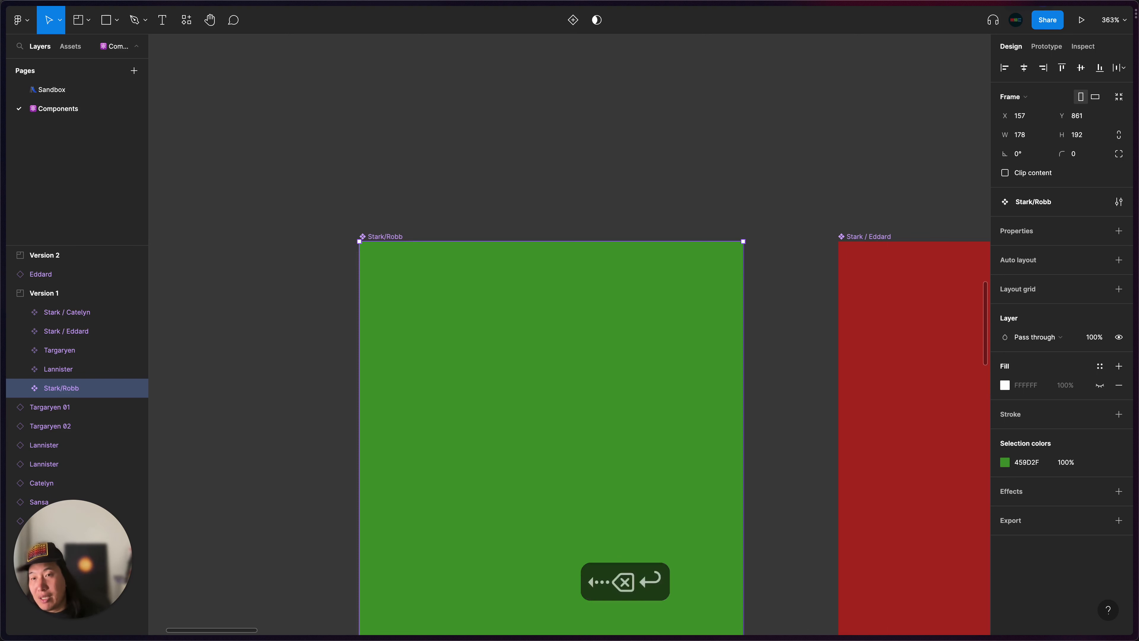
Restore the spaces around the slash in the green component's name as Stark / Robb and clear the selection
double_click(377, 236)
click(376, 237)
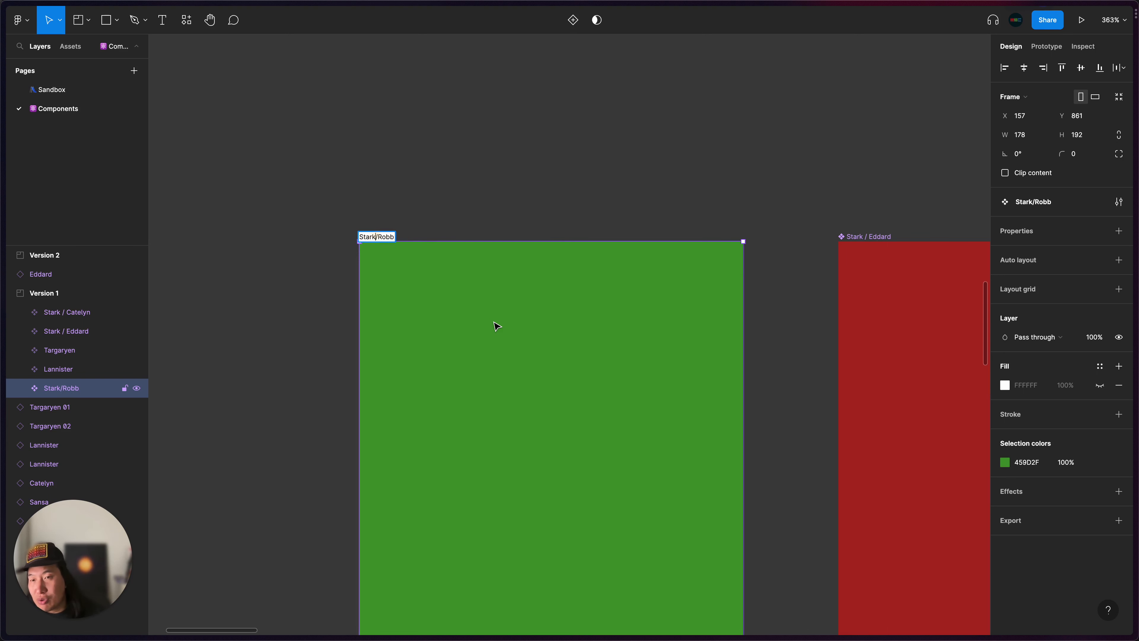
key(Right)
key(Right)
key(Left)
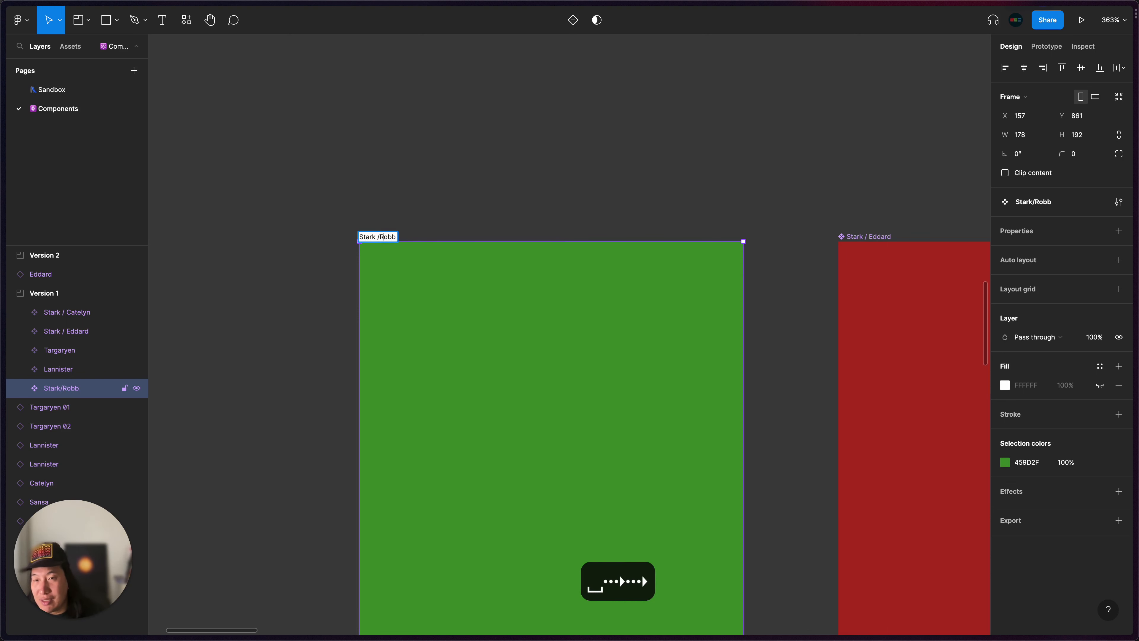
key(Return)
click(433, 179)
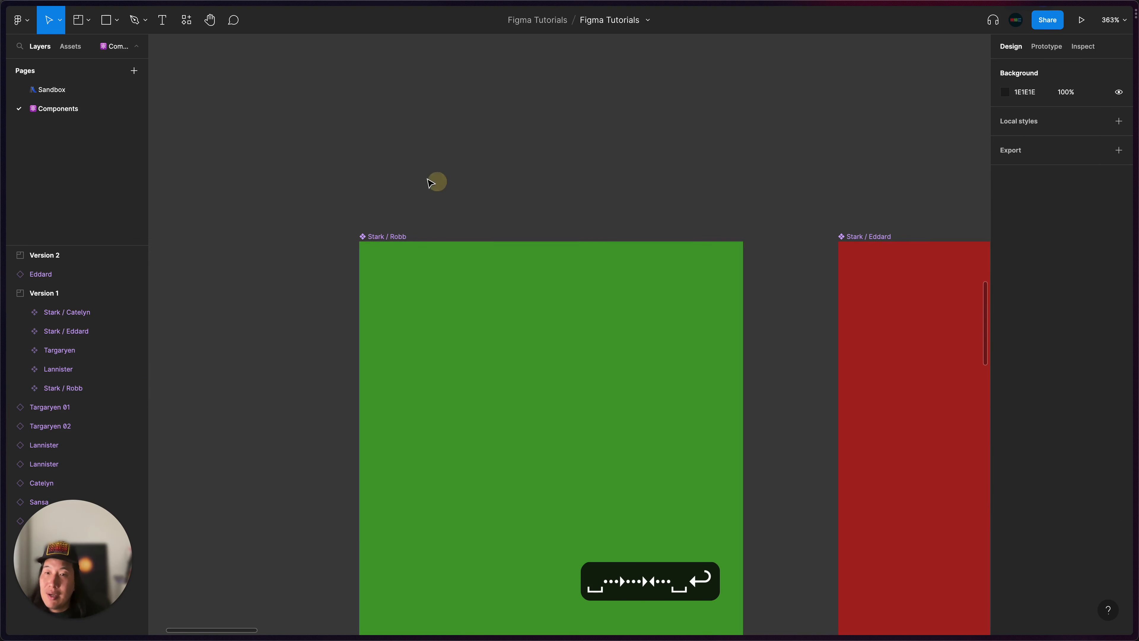
Examine which local components are grouped under Version 1 / Stark in the assets list, leaving the group collapsed
click(71, 46)
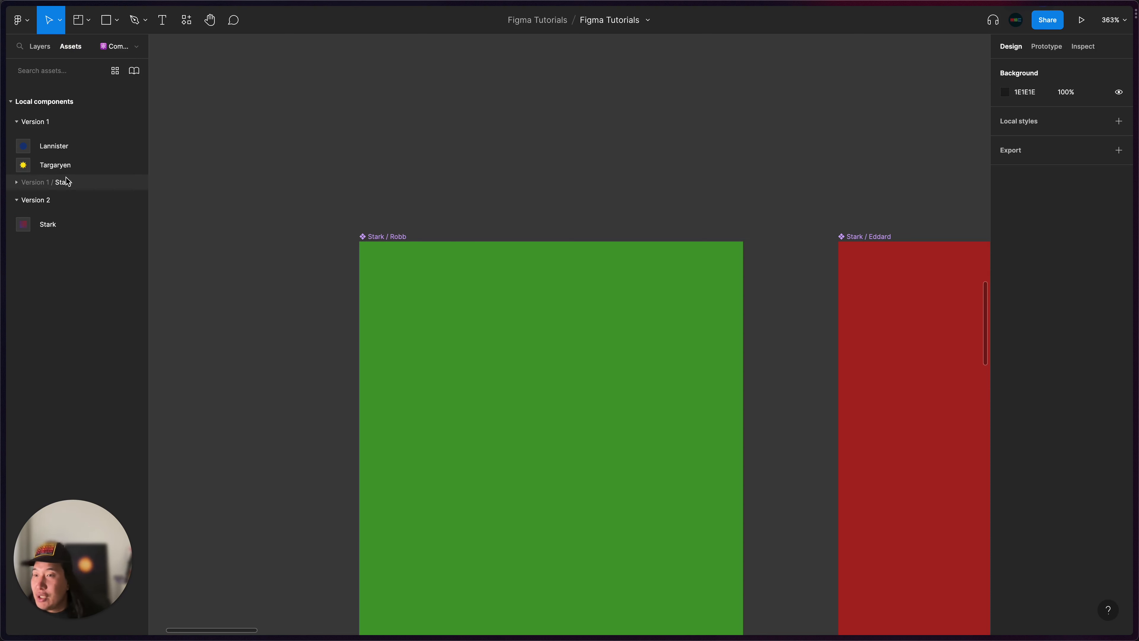
click(18, 183)
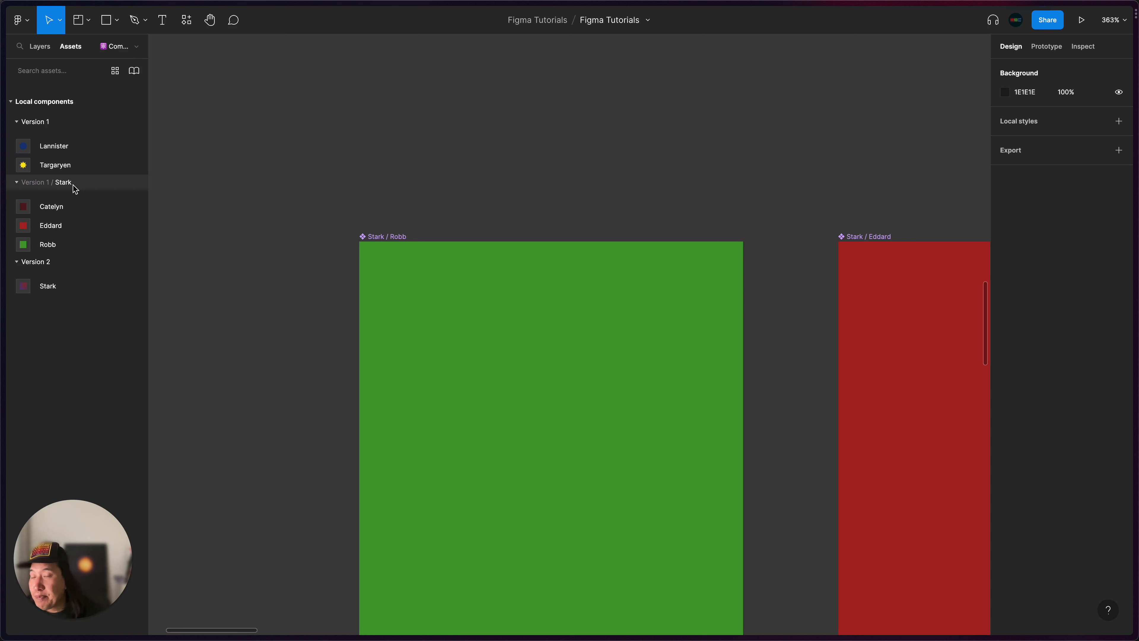
click(18, 182)
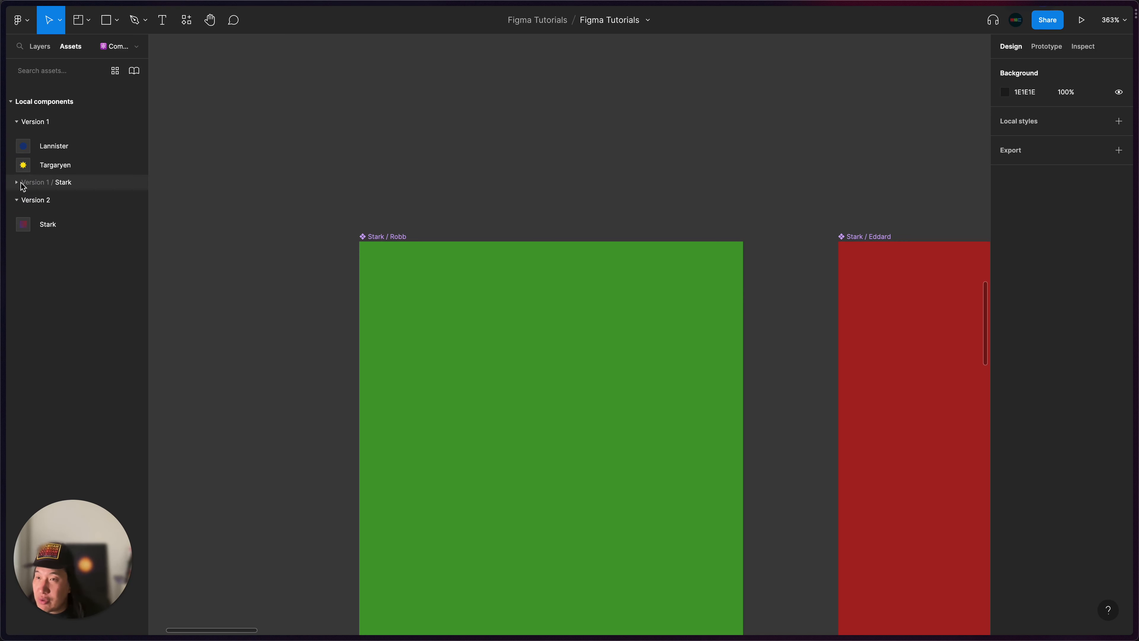
click(23, 185)
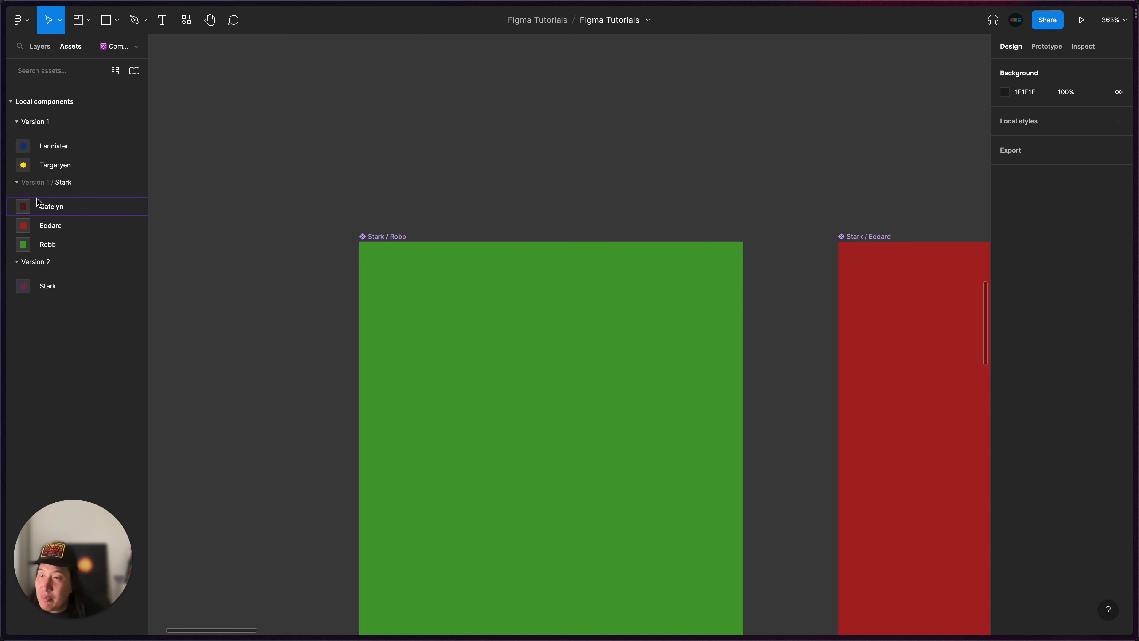
click(17, 182)
key(shift+1)
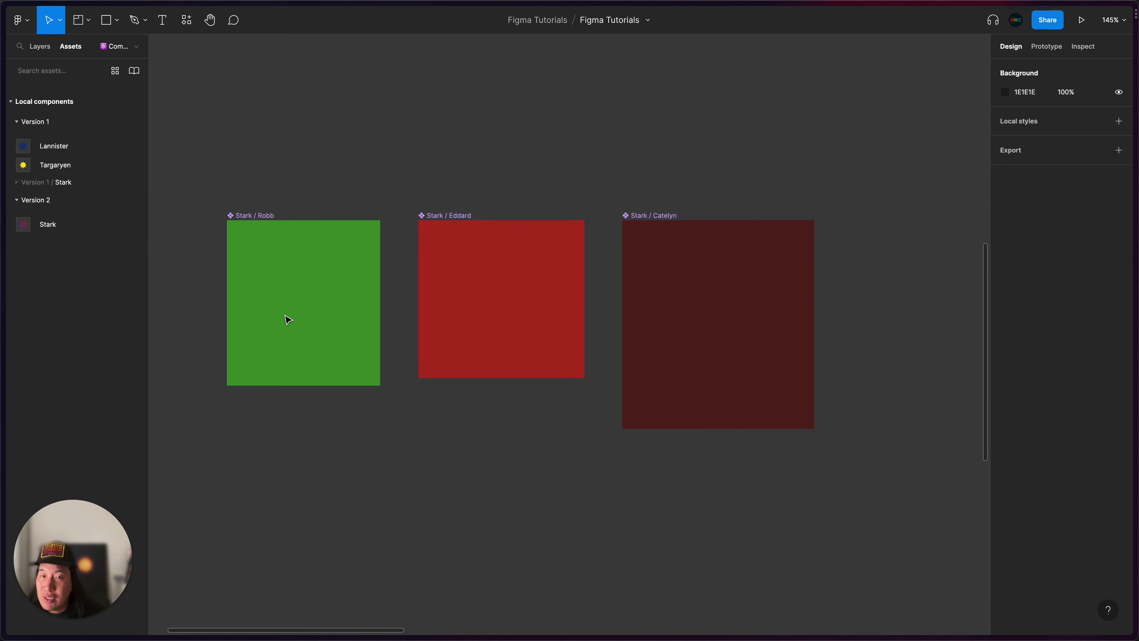
scroll(536, 213, up, 3)
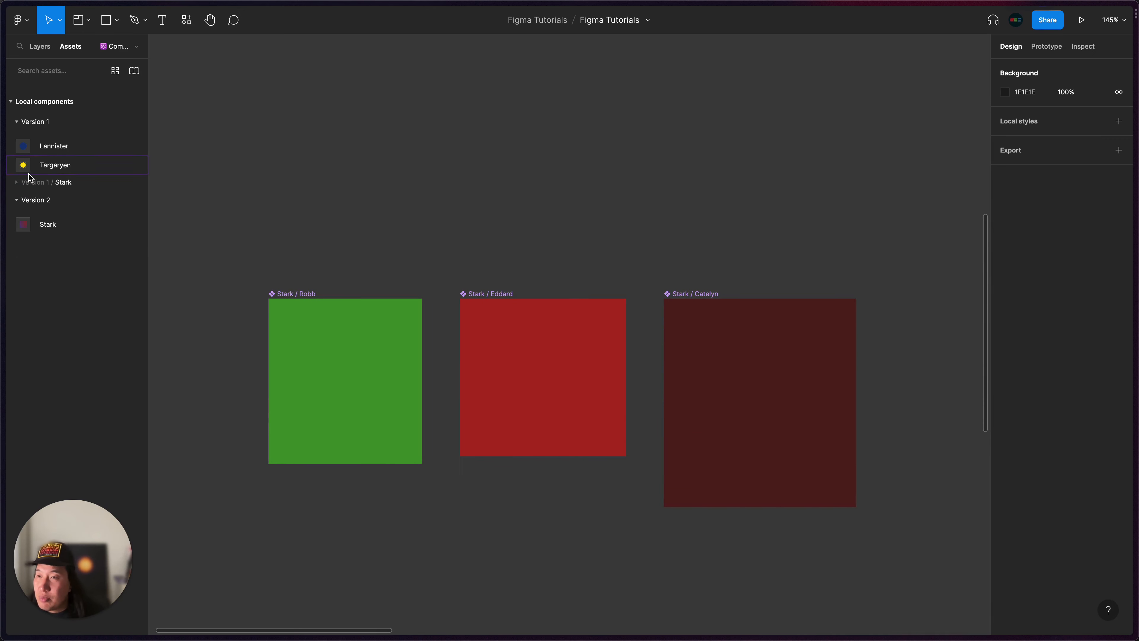
click(20, 181)
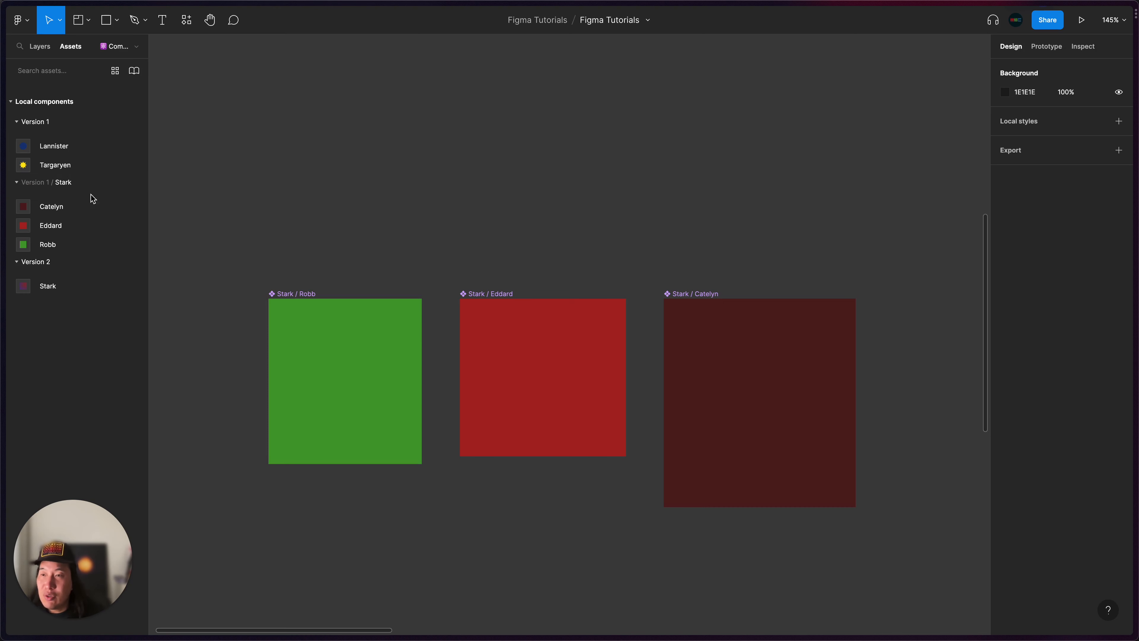
click(18, 182)
Move the yellow Targaryen component directly below the blue Lannister circle in Version 1
scroll(358, 302, up, 3)
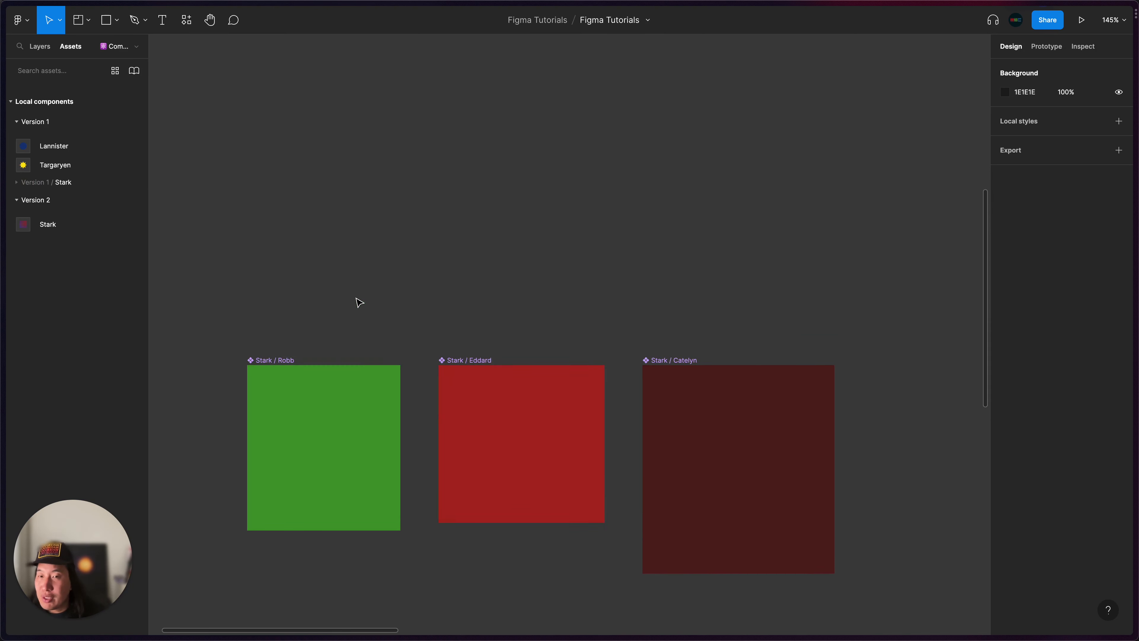
scroll(358, 302, down, 5)
scroll(359, 301, up, 3)
scroll(416, 224, up, 1)
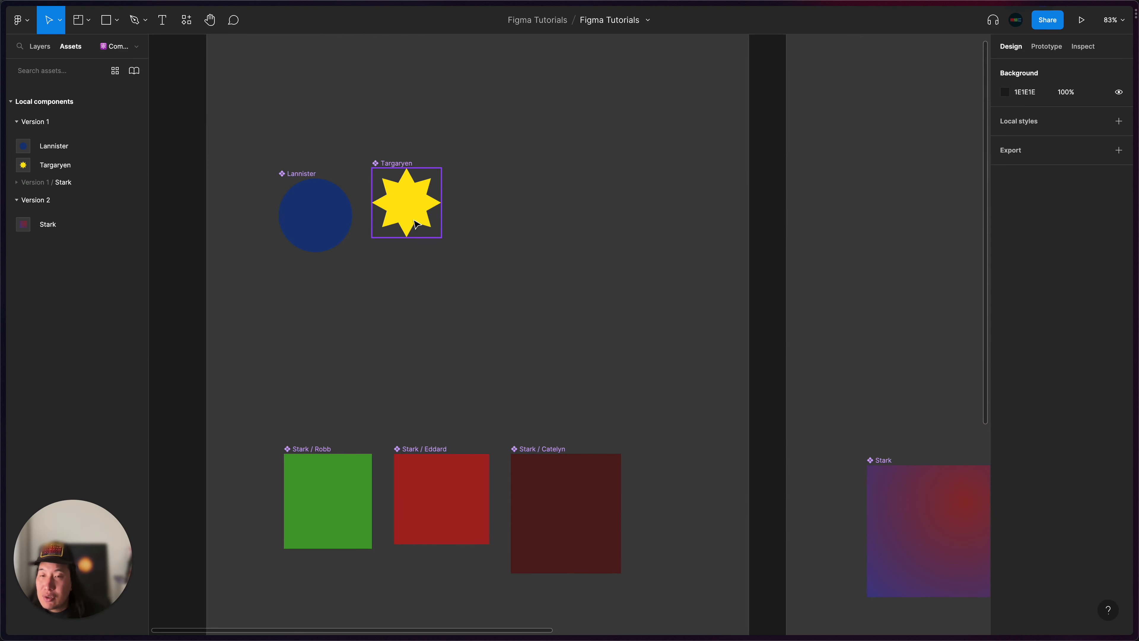
drag(396, 167, 308, 282)
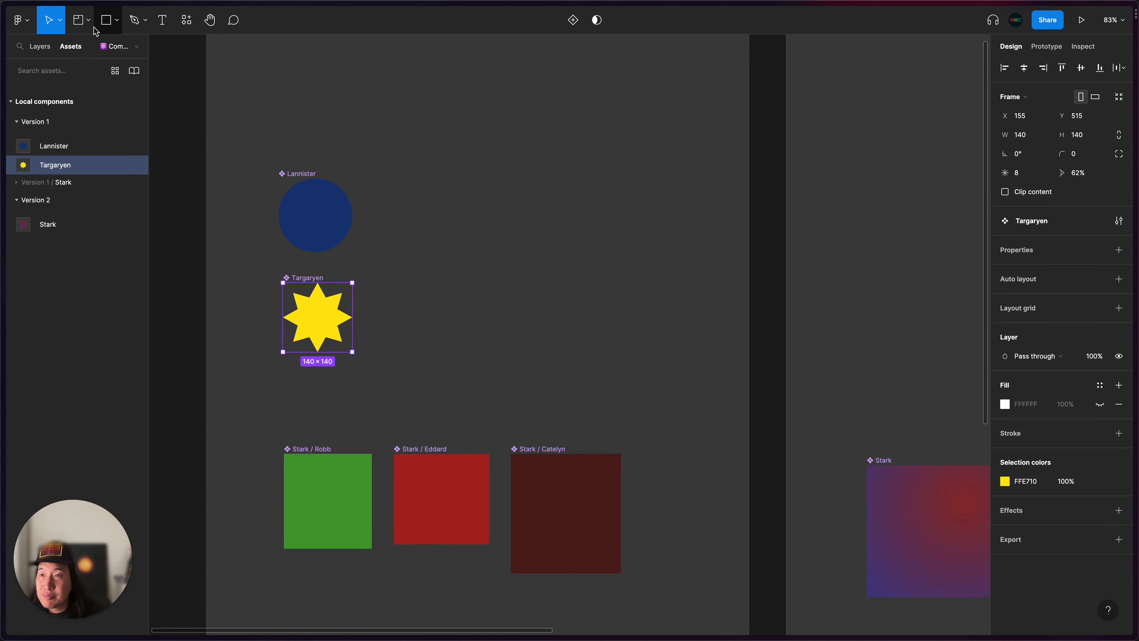
Draw a five-point star about 184 × 184 beside the Targaryen component with a ratio of 62%, then deselect it
click(116, 20)
click(107, 117)
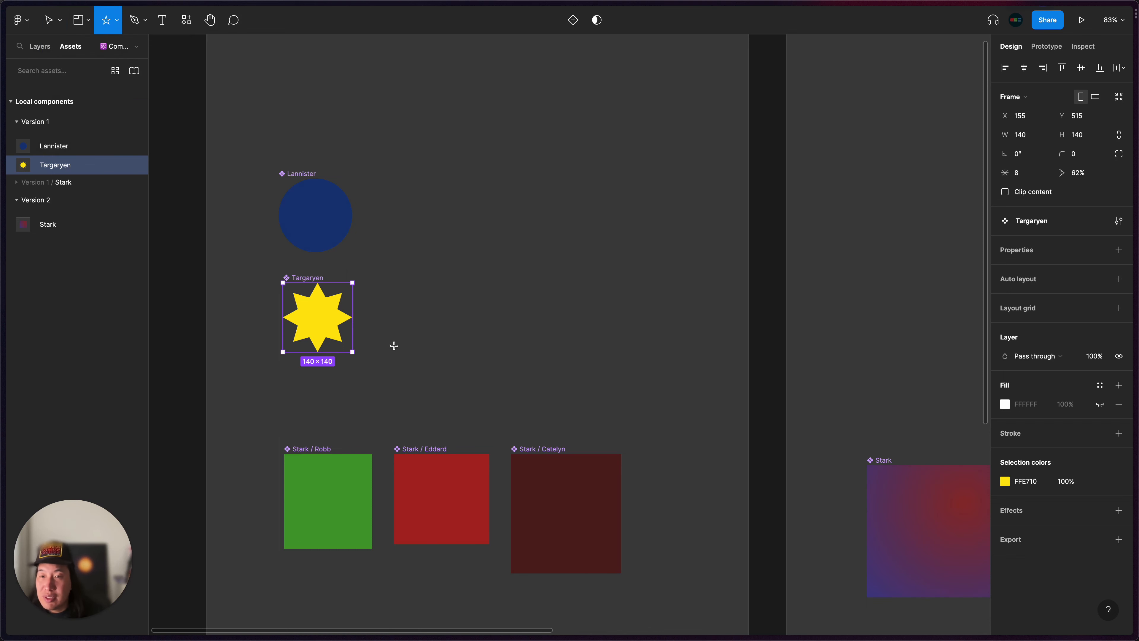
mouse_move(387, 315)
mouse_down()
mouse_move(432, 354)
mouse_move(417, 320)
mouse_move(434, 299)
mouse_up()
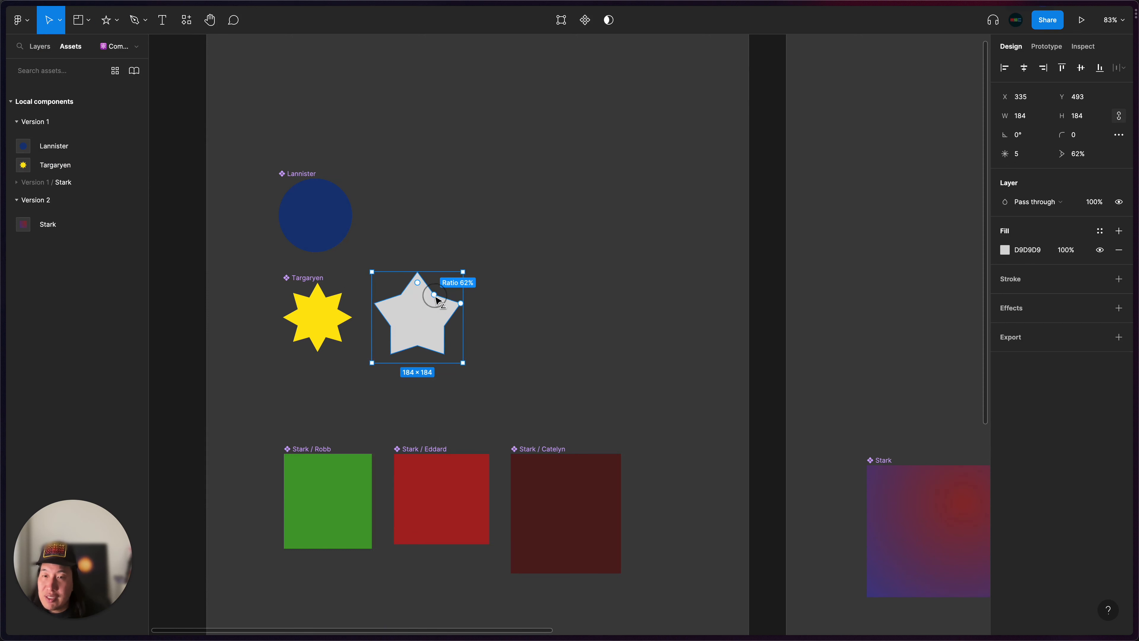
click(494, 277)
Draw a second star about 248 × 248 beside the first grey star in Version 1
click(115, 20)
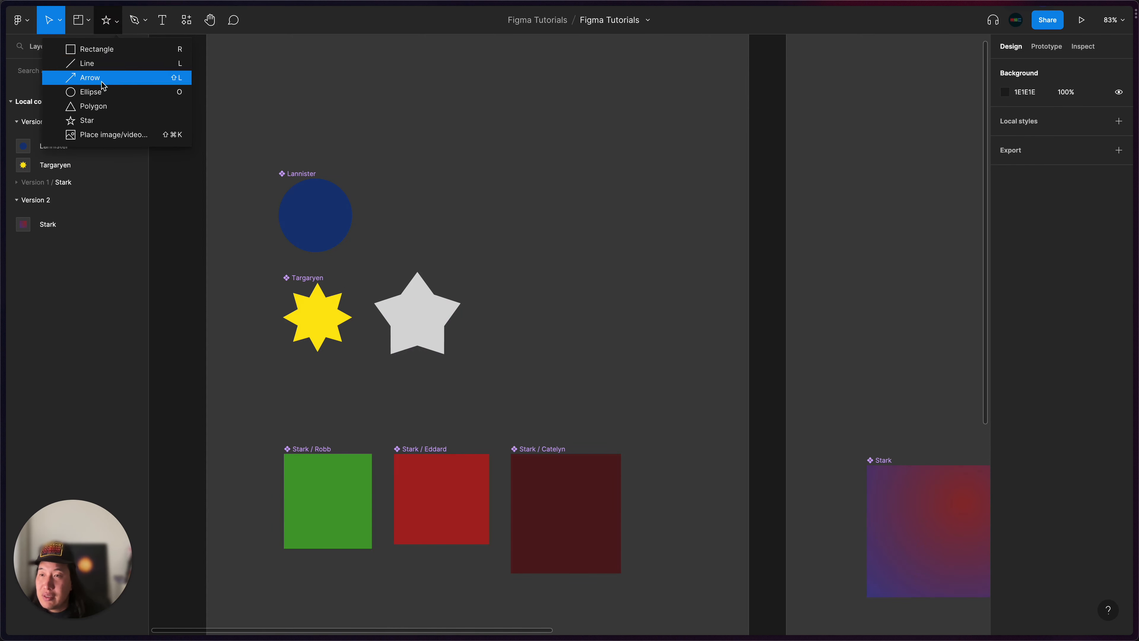
click(87, 120)
drag(504, 317, 565, 356)
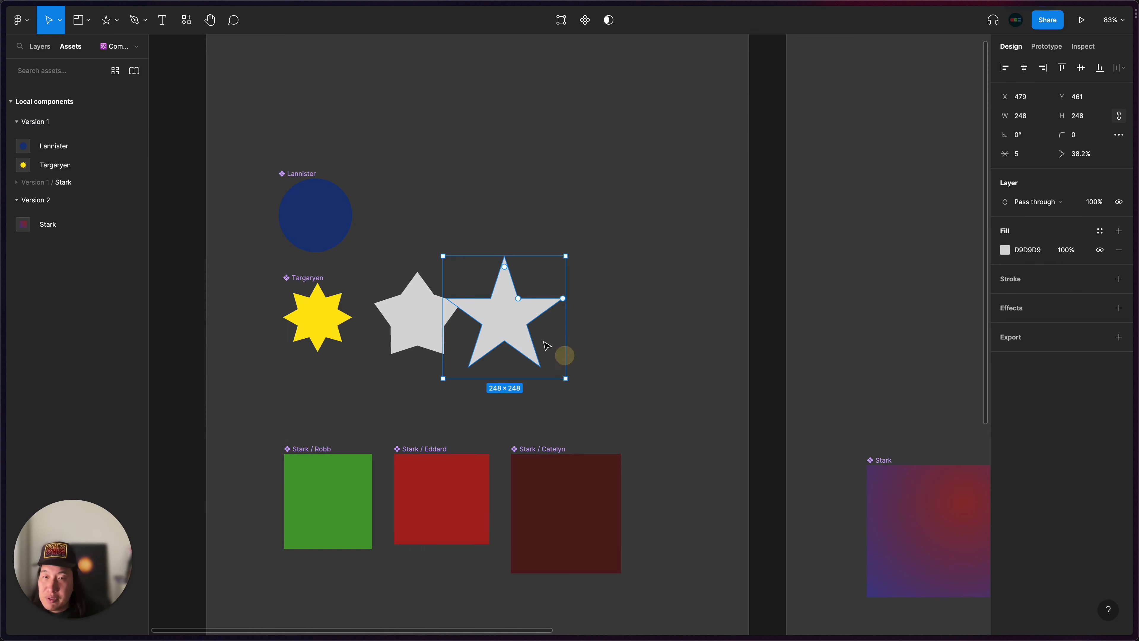
Set the larger grey star's point count to 11
click(1026, 154)
key(Up)
key(Up)
key(Up)
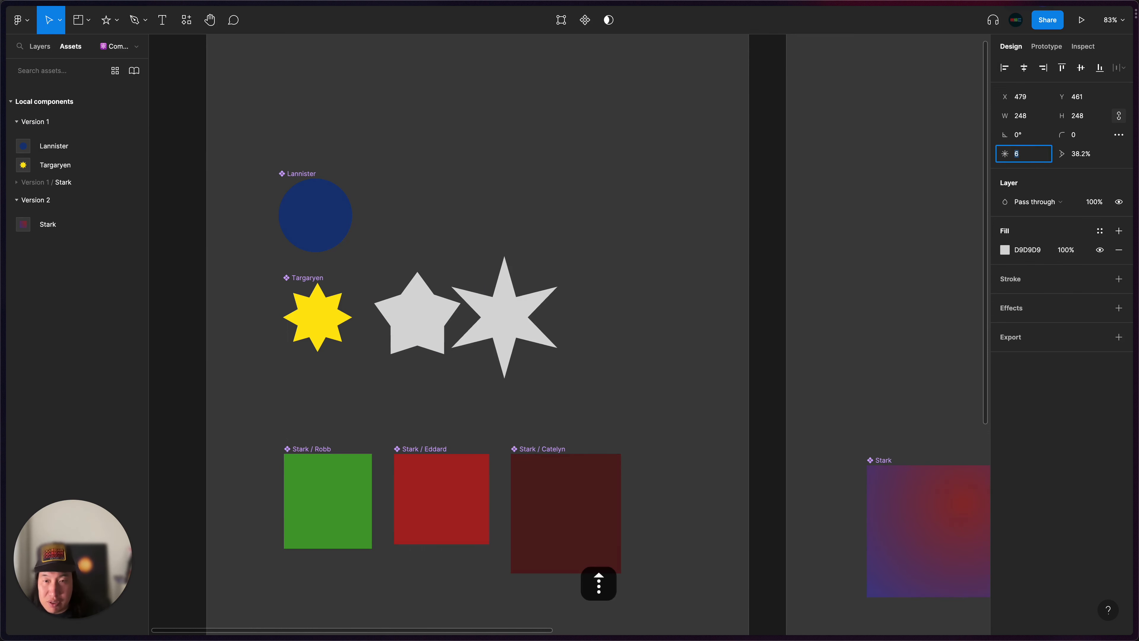
key(Up)
key(Up)
key(Up)
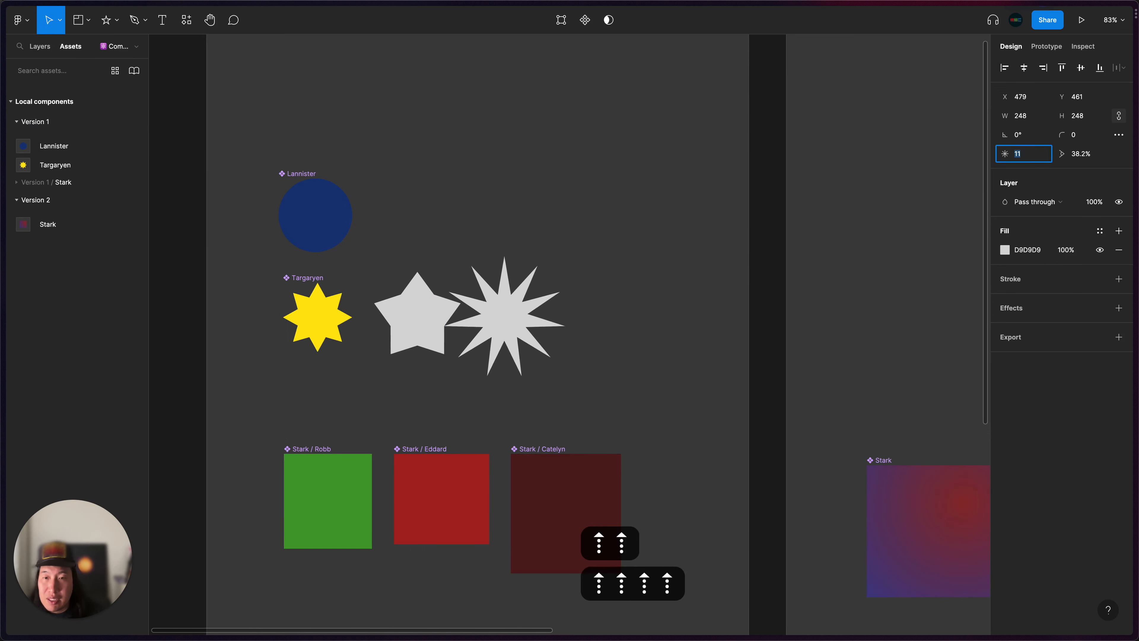
Raise the 11-point star's ratio to about 73% and move it clear of the five-point star
scroll(530, 306, up, 5)
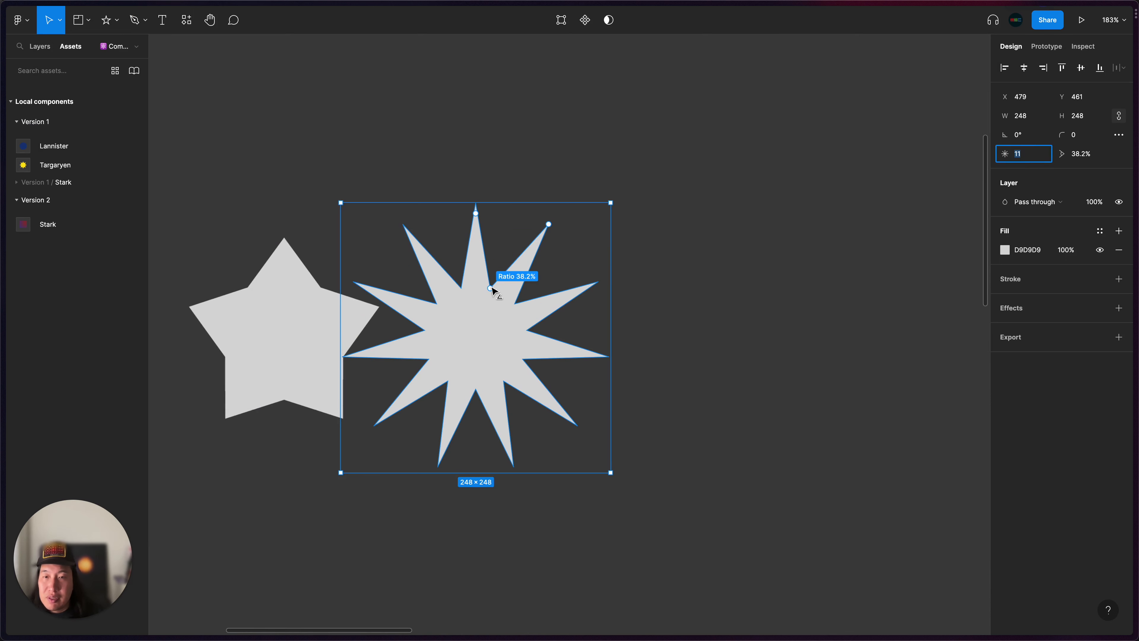
drag(491, 287, 493, 238)
scroll(484, 316, down, 5)
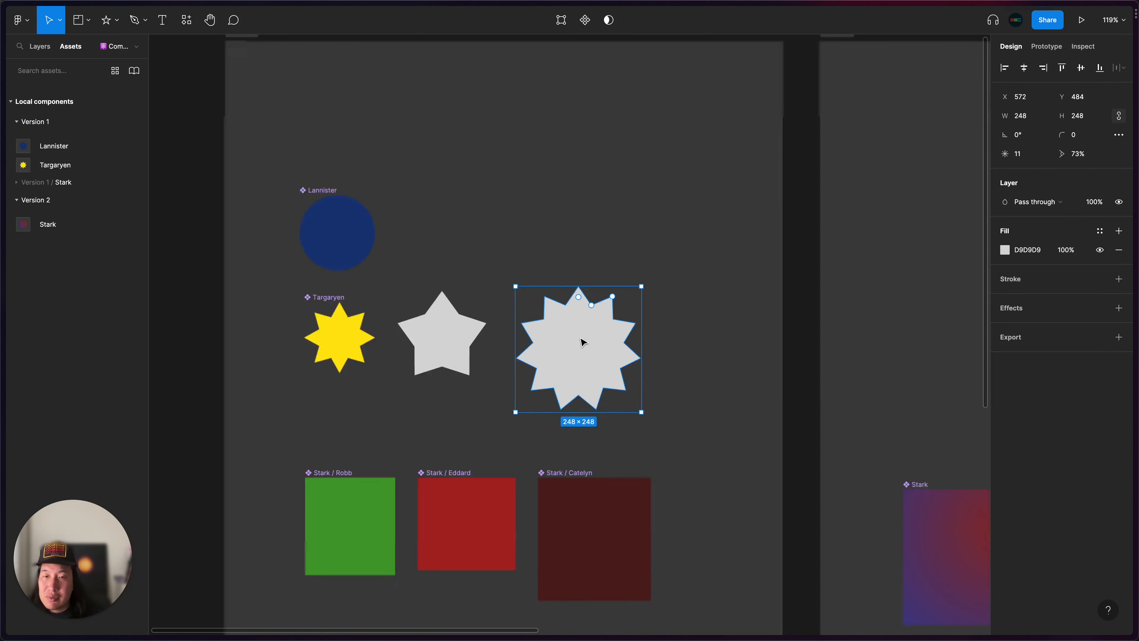
Change the 11-point star's solid fill from grey to a dark blue
click(476, 332)
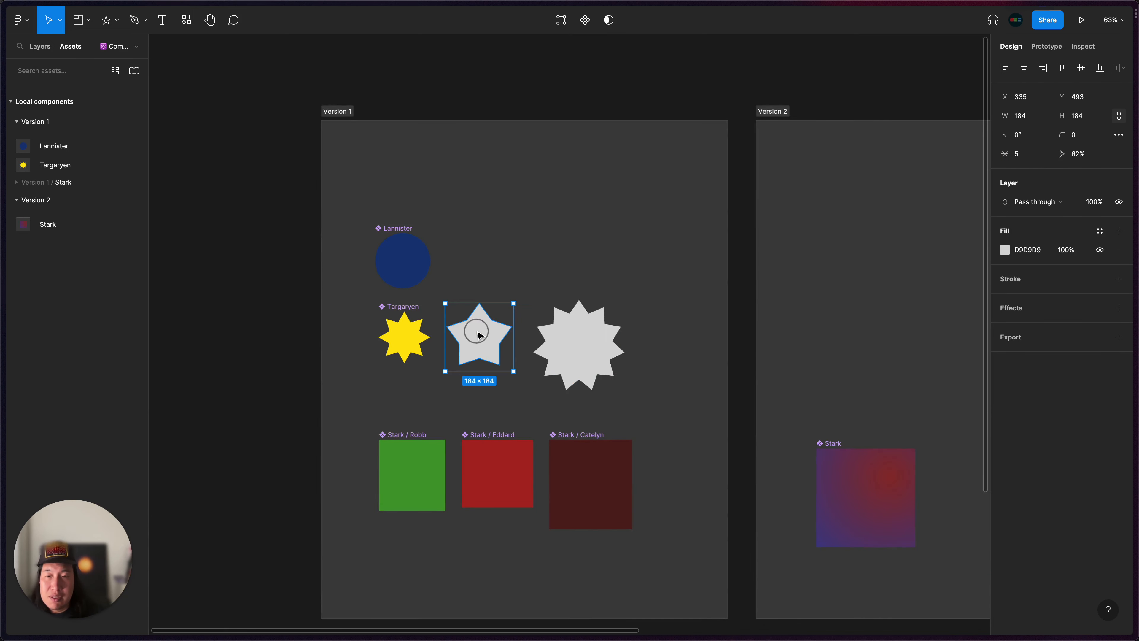
shift+click(575, 339)
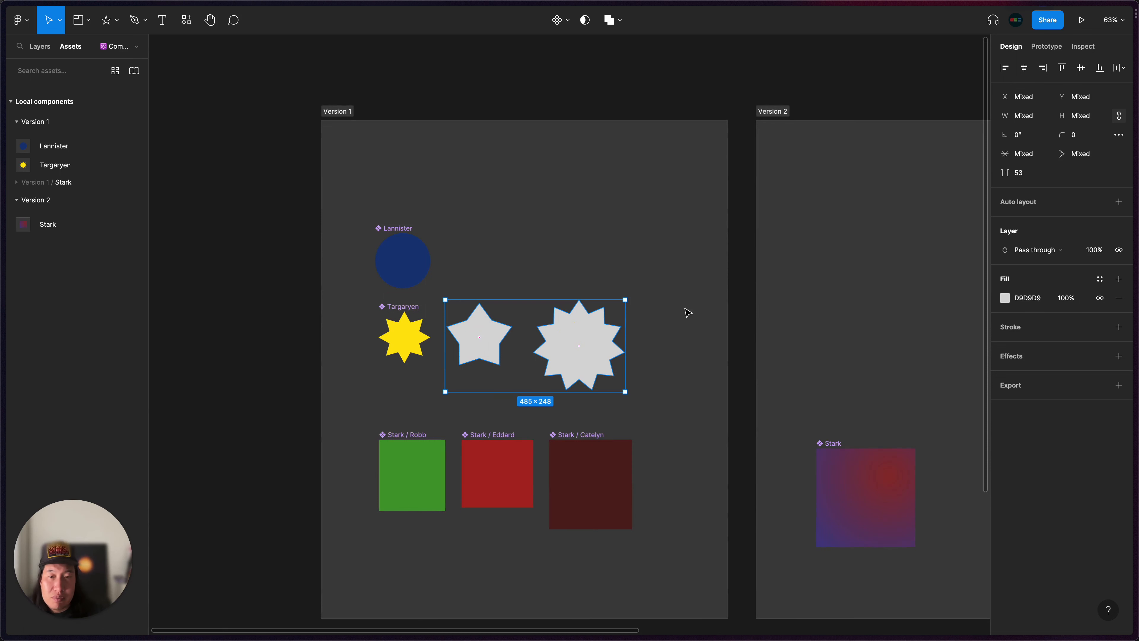
click(653, 308)
click(594, 346)
click(1005, 250)
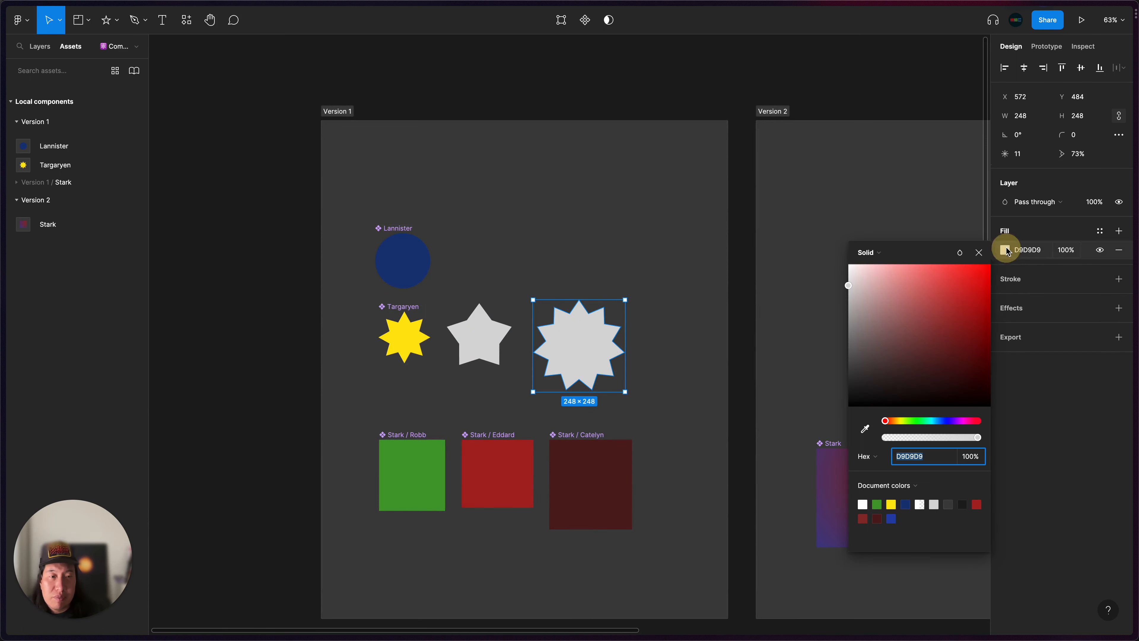
click(947, 422)
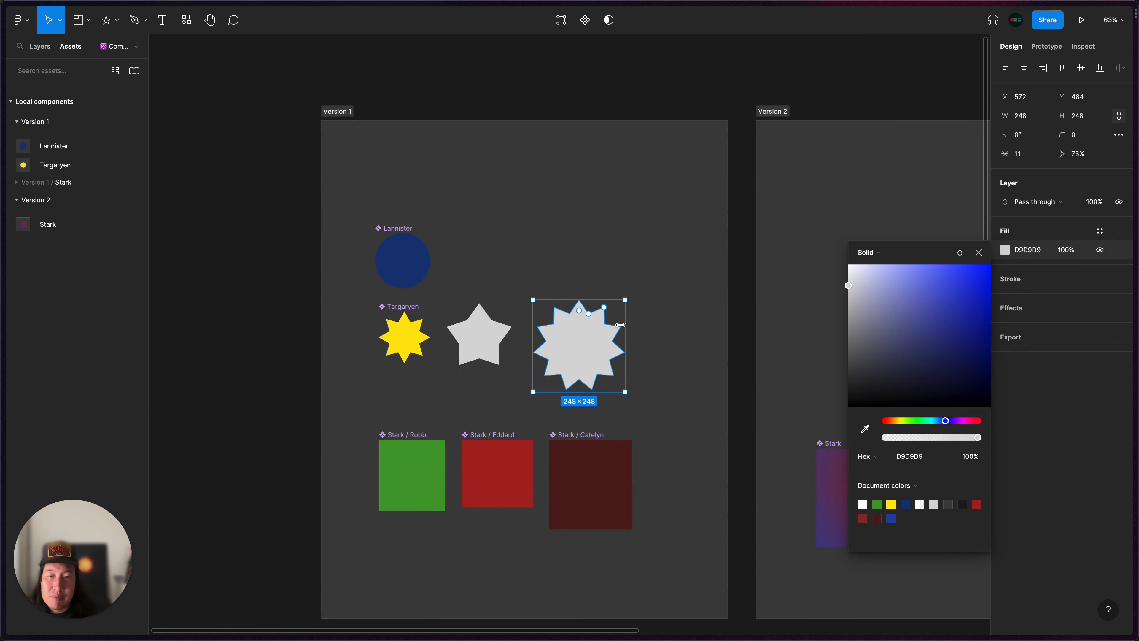
drag(957, 326, 965, 349)
Change the five-point star's solid fill to the dark crimson 651230
click(461, 334)
click(1005, 249)
click(972, 421)
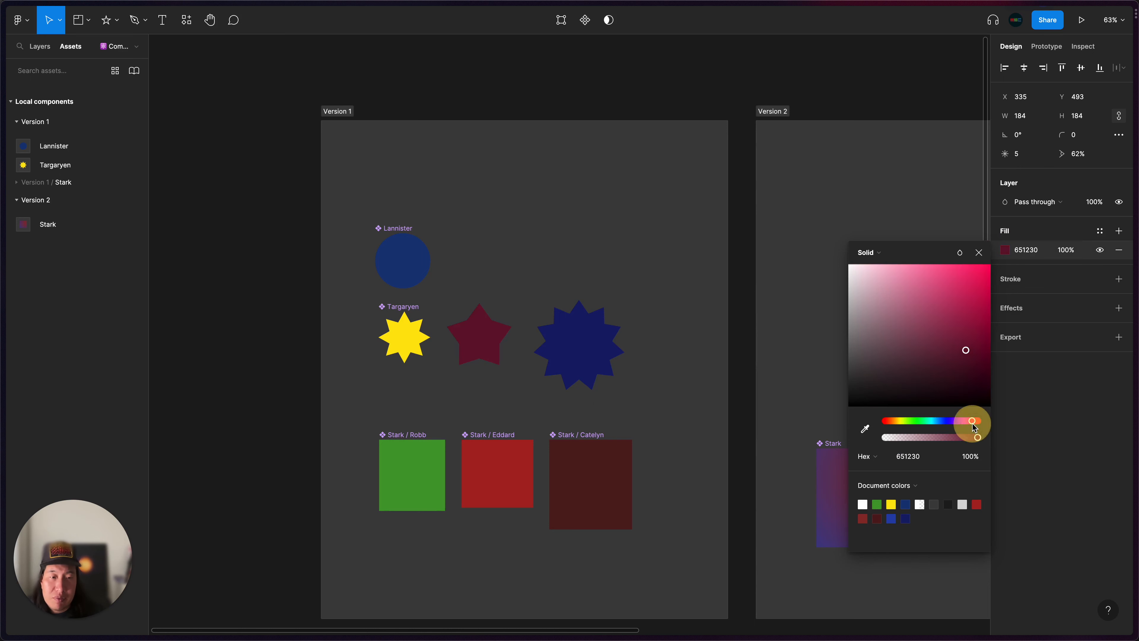
Change the five-point star's fill to the brighter crimson D0175A and shift it to about X 365, Y 516
drag(959, 270, 972, 291)
click(648, 244)
click(479, 350)
click(579, 345)
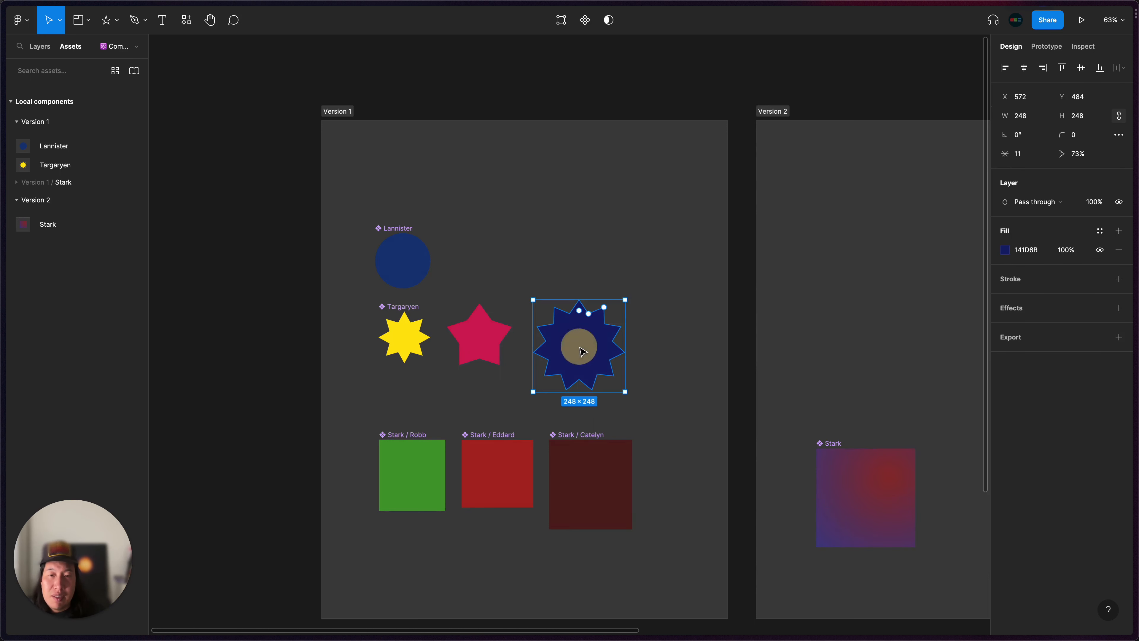
click(493, 343)
Turn the five-point and 11-point stars into separate components in one operation with Create multiple components
click(585, 346)
shift+click(473, 332)
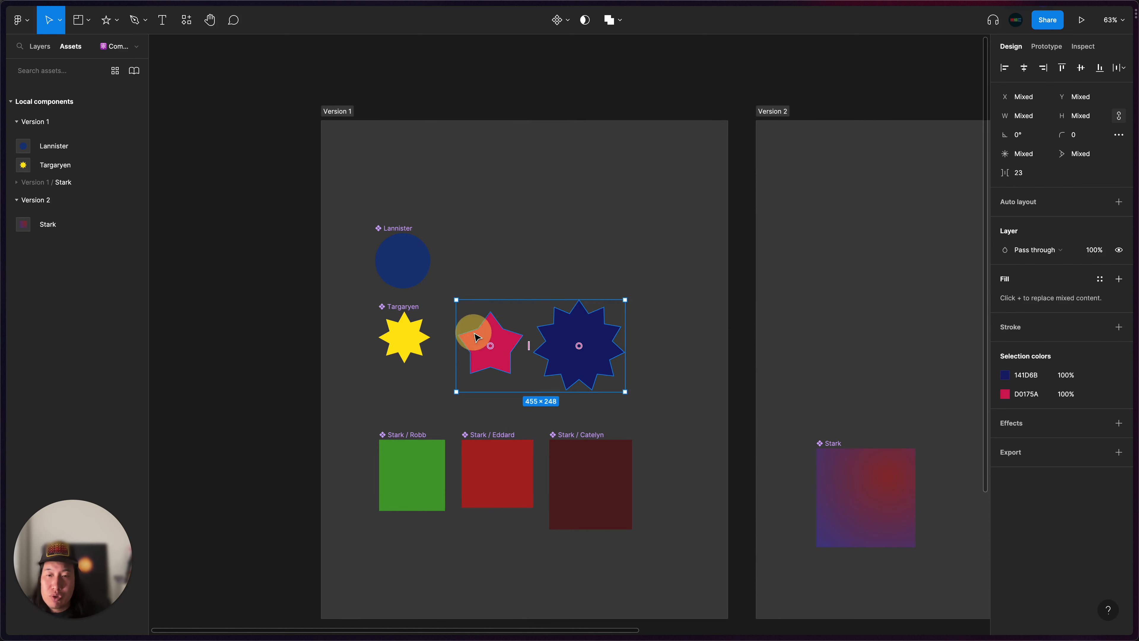
click(568, 22)
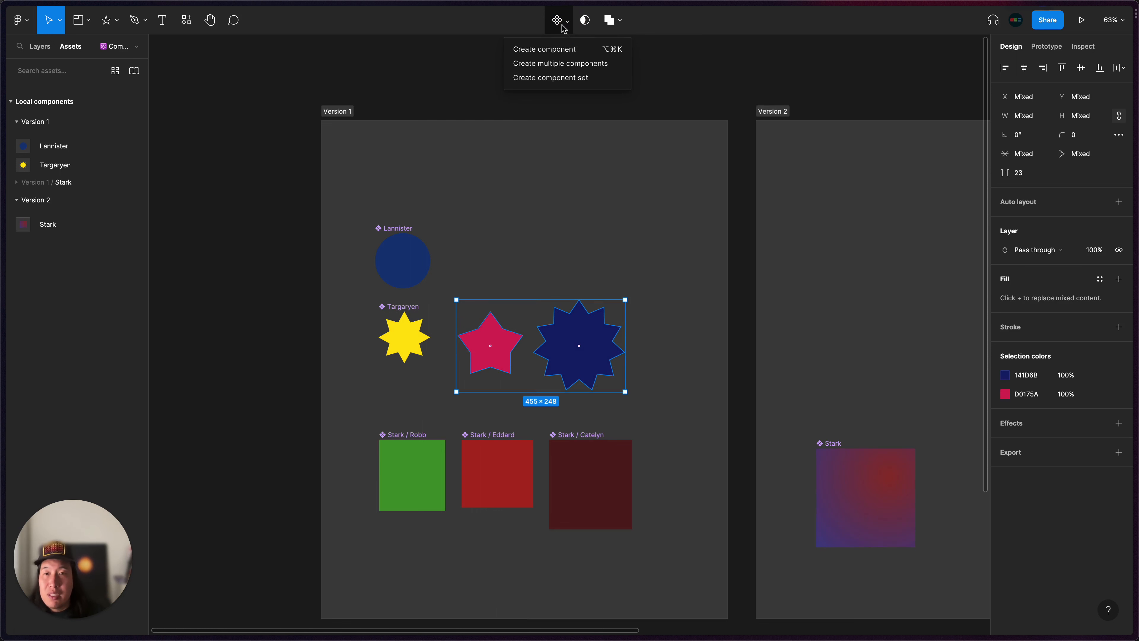
click(560, 64)
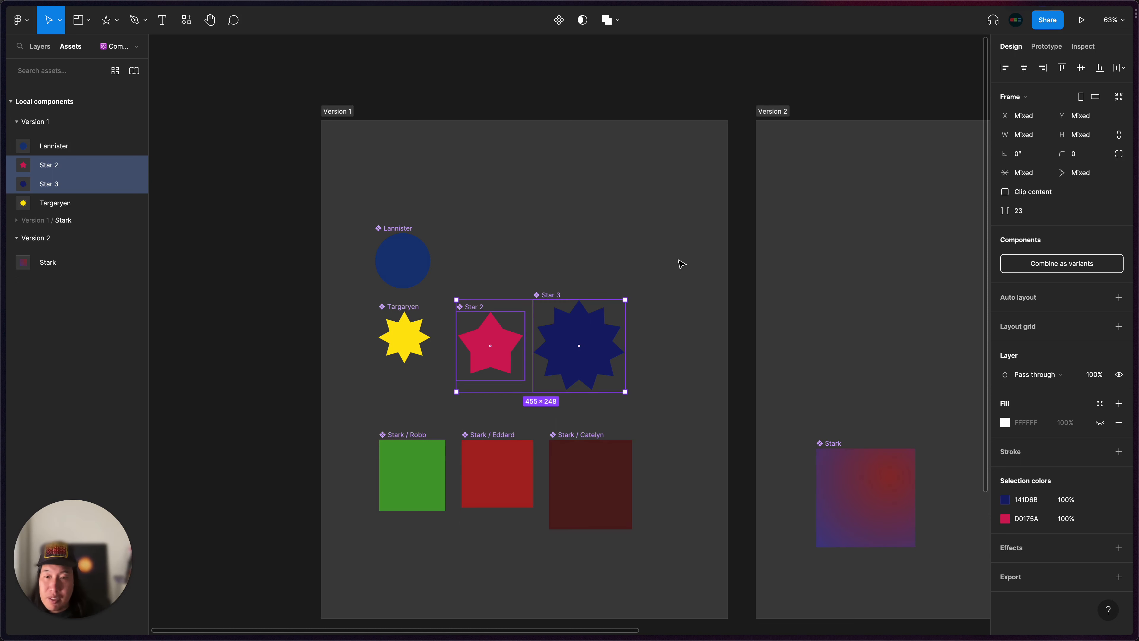
click(656, 251)
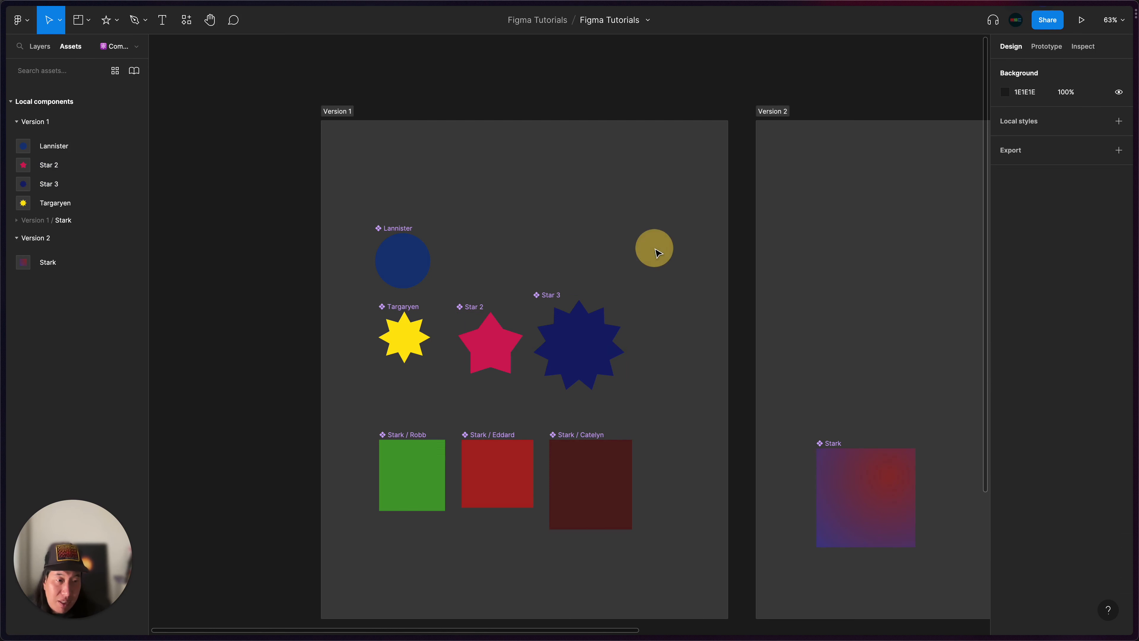
Rename the dark blue 11-point star component as "Targaryen / Aegon", reusing the yellow star's name as the prefix
click(549, 296)
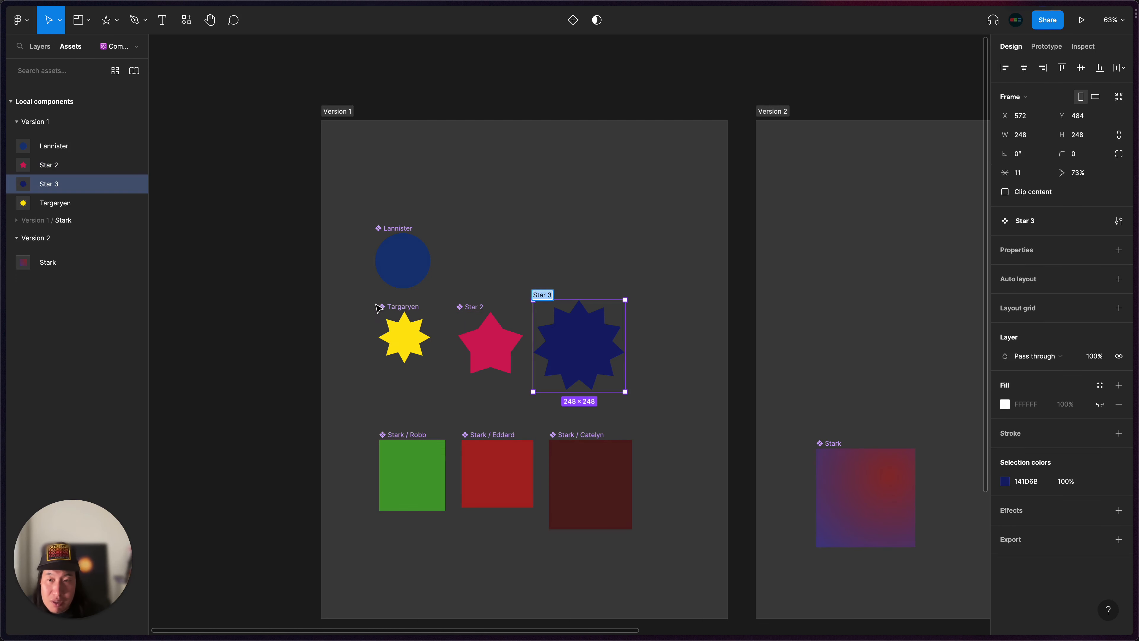
double_click(415, 307)
key(super+c)
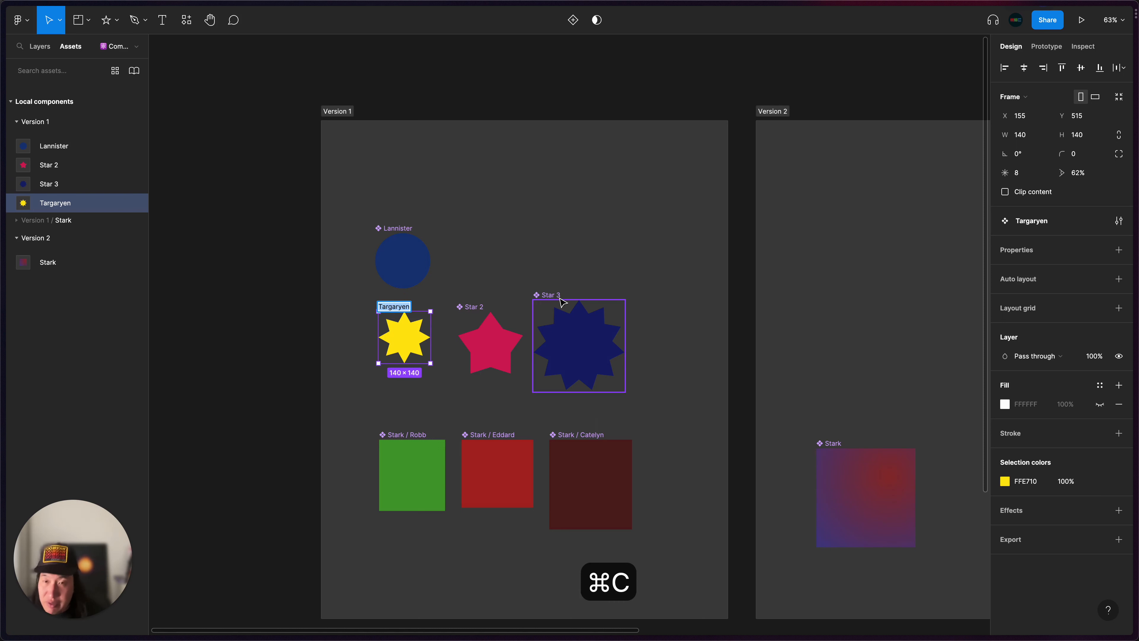
click(543, 296)
double_click(543, 295)
key(super+v)
text(/ )
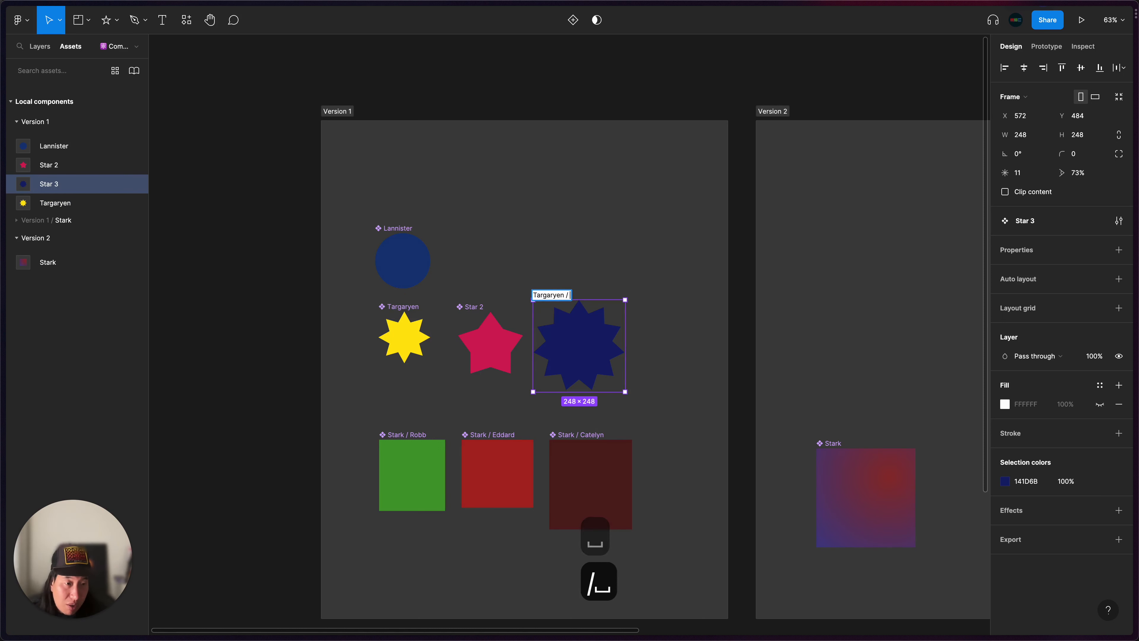
text(Aegon)
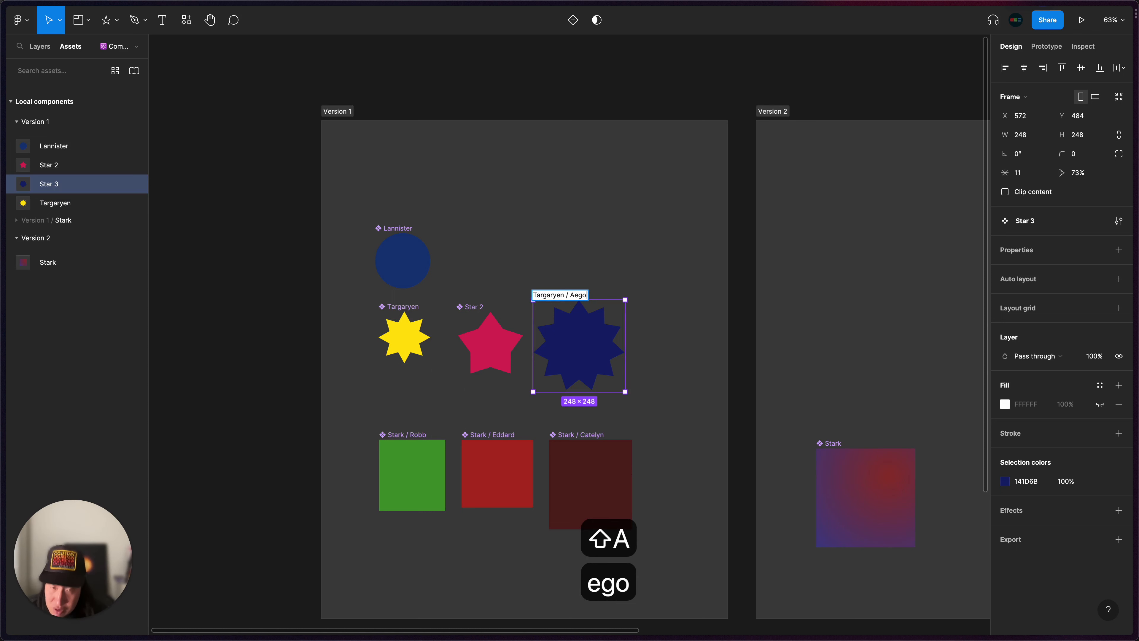
key(Return)
Rename the crimson five-point star component as "Targaryen / Viserys", reusing the yellow star's name as the prefix
click(486, 315)
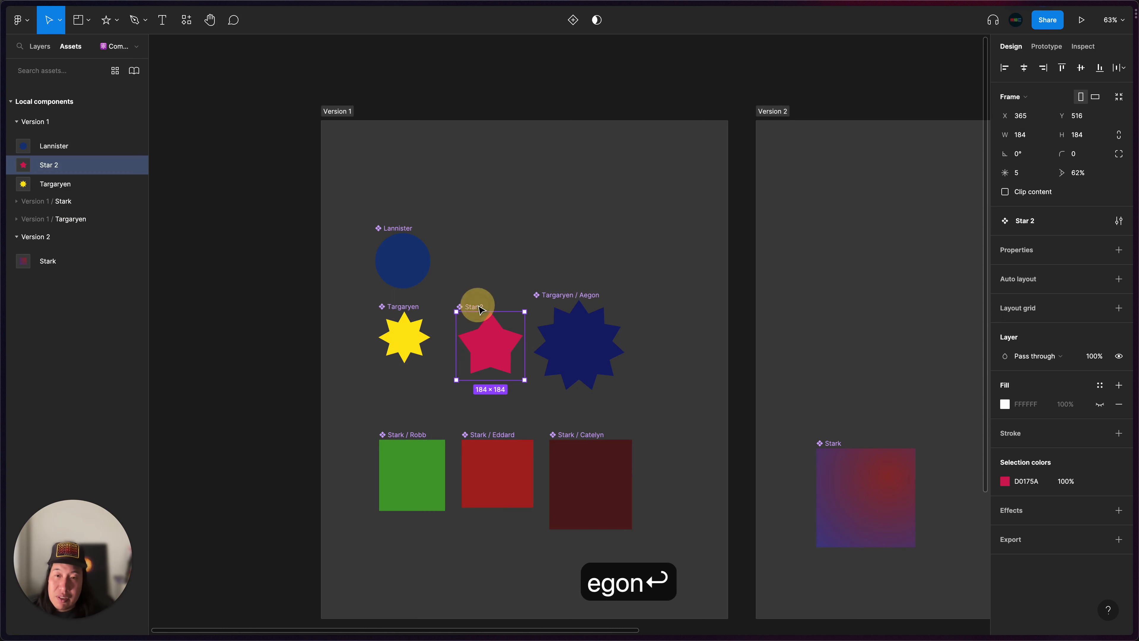
key(super+c)
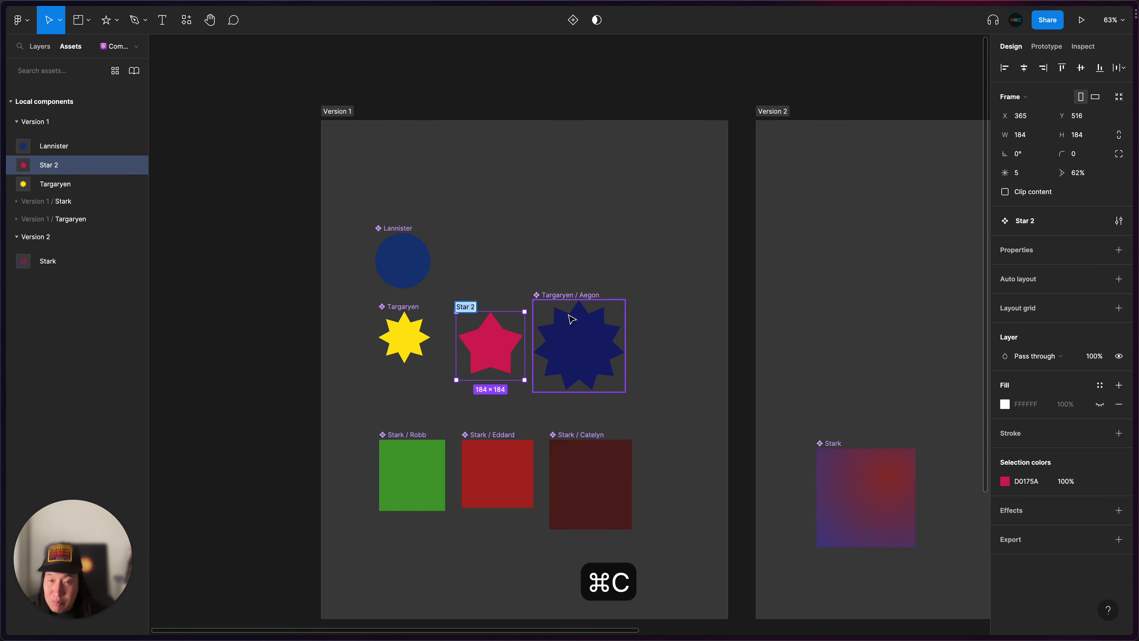
click(405, 315)
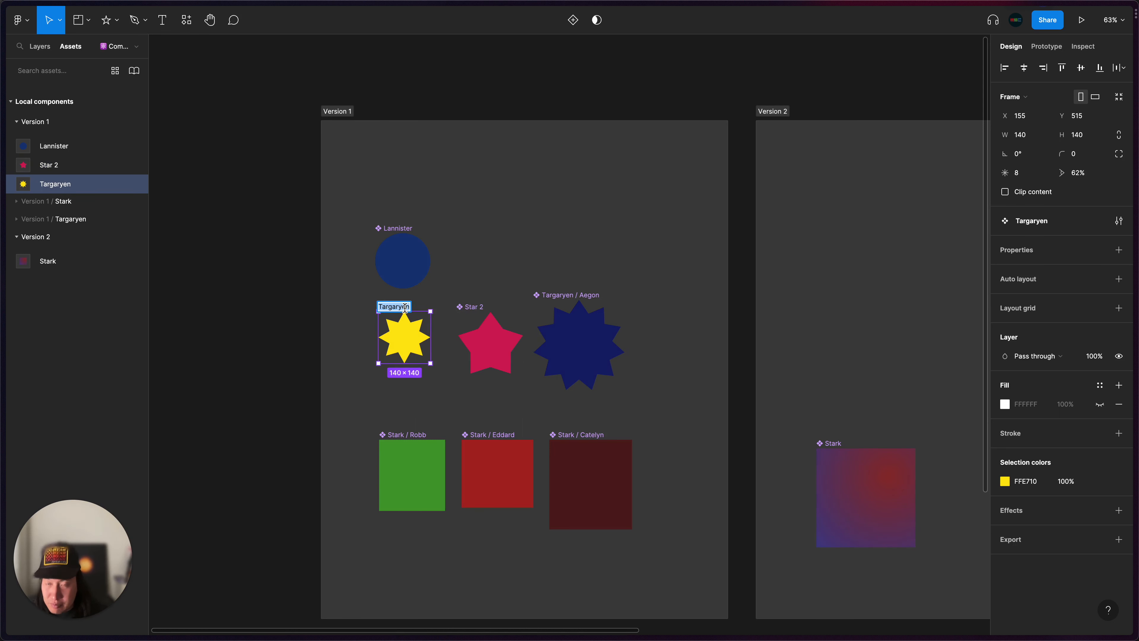
key(super+c)
click(474, 310)
key(super+v)
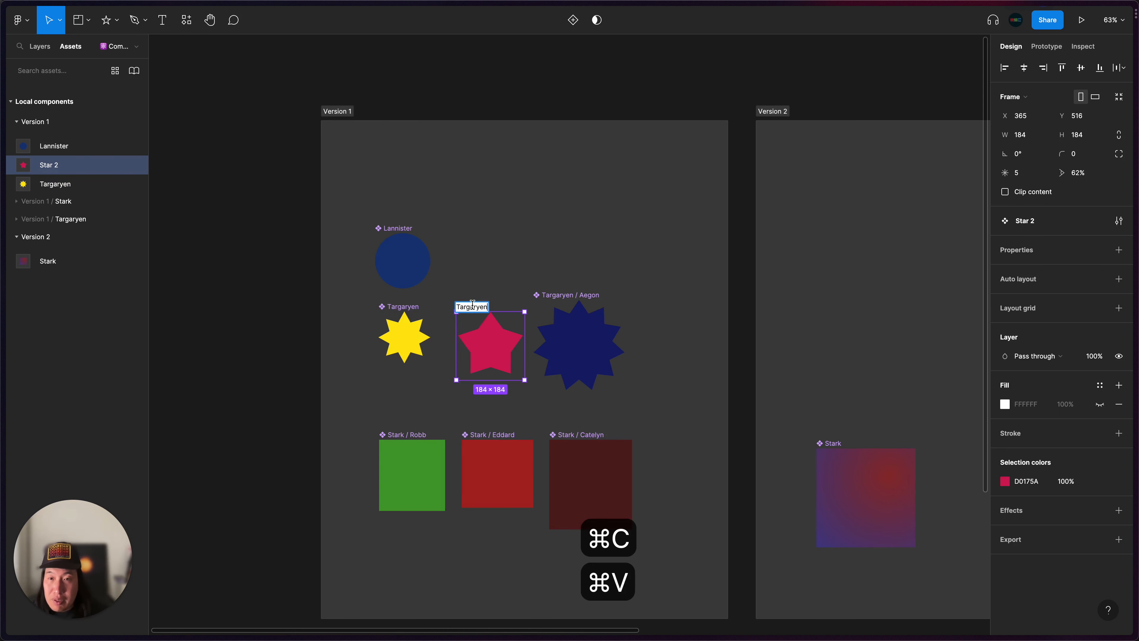
key(space)
text(/ )
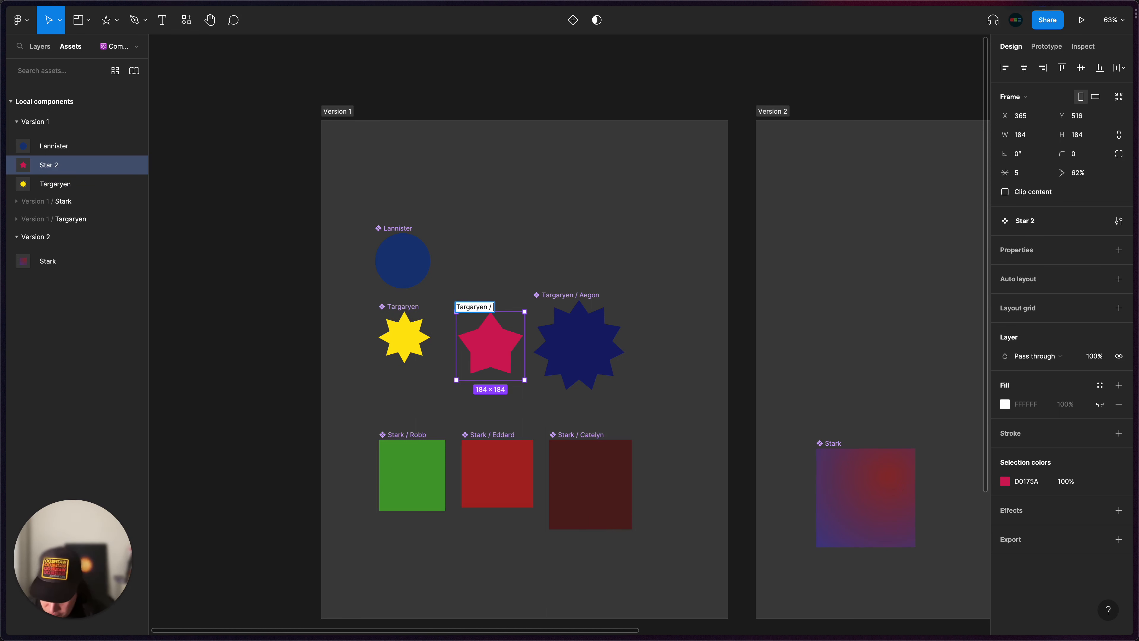
text(Vise)
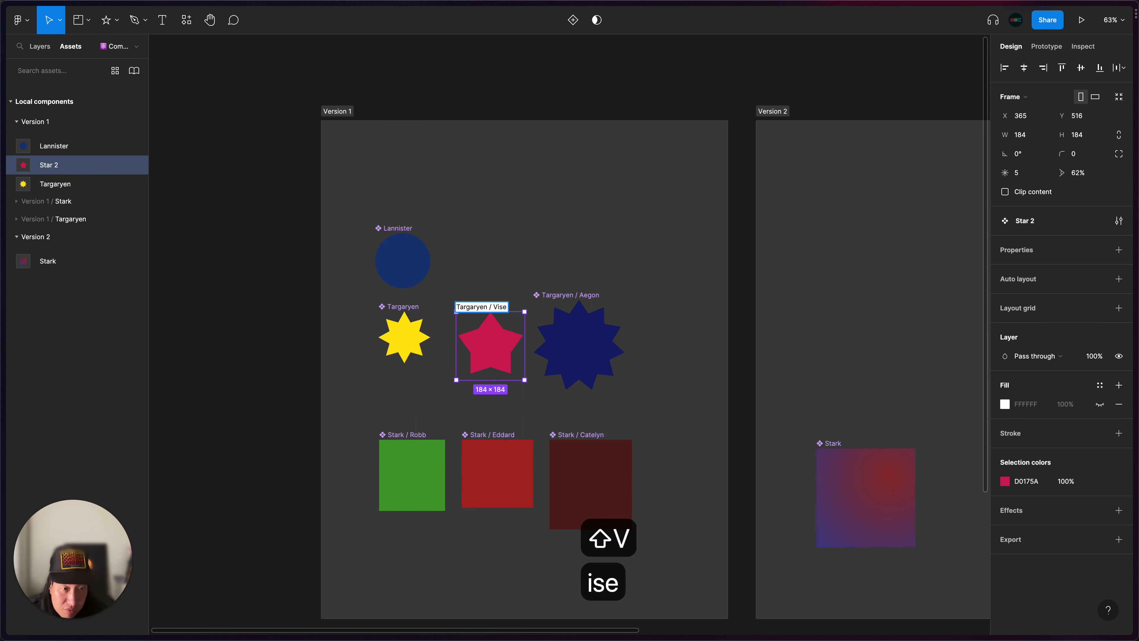
text(rys)
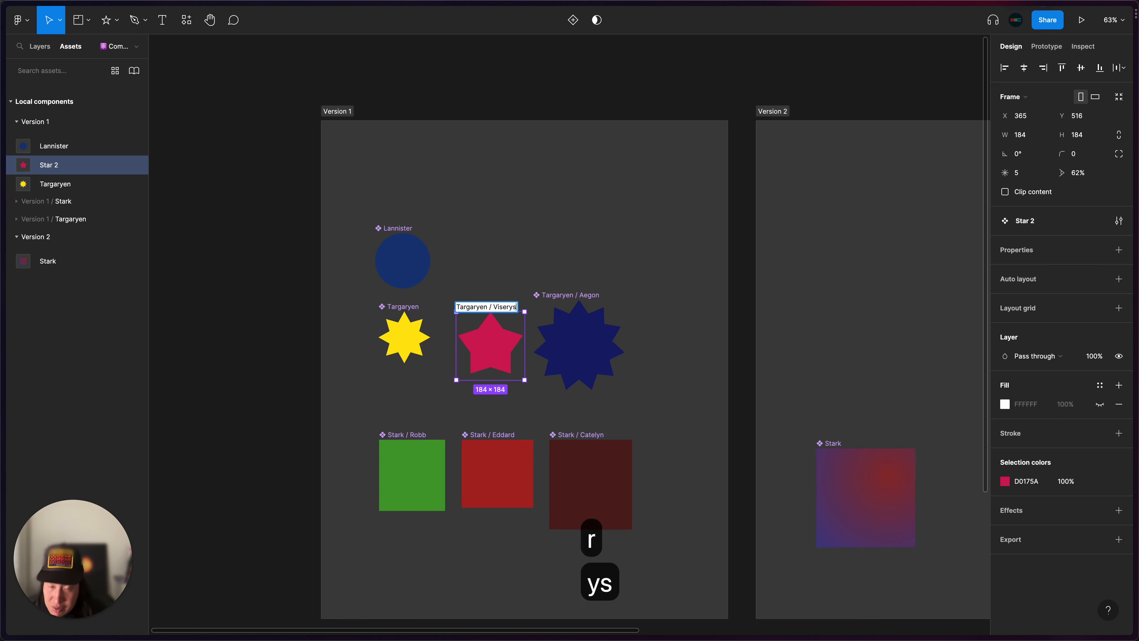
key(Return)
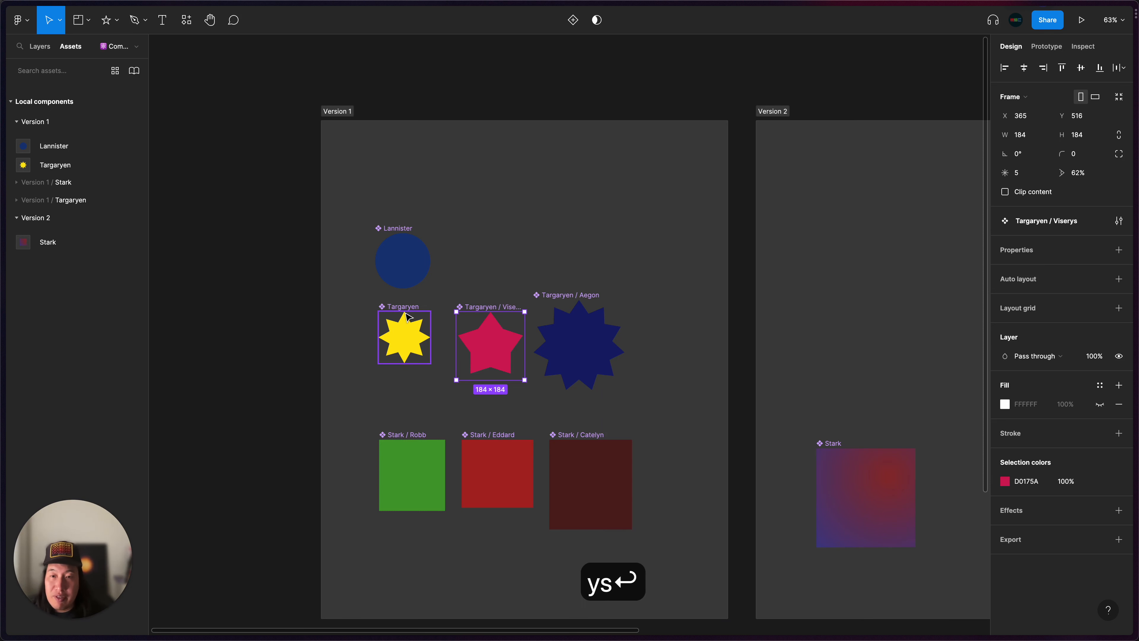
Extend the yellow eight-point star component's name to "Targaryen / Aemon"
scroll(408, 316, up, 5)
double_click(379, 300)
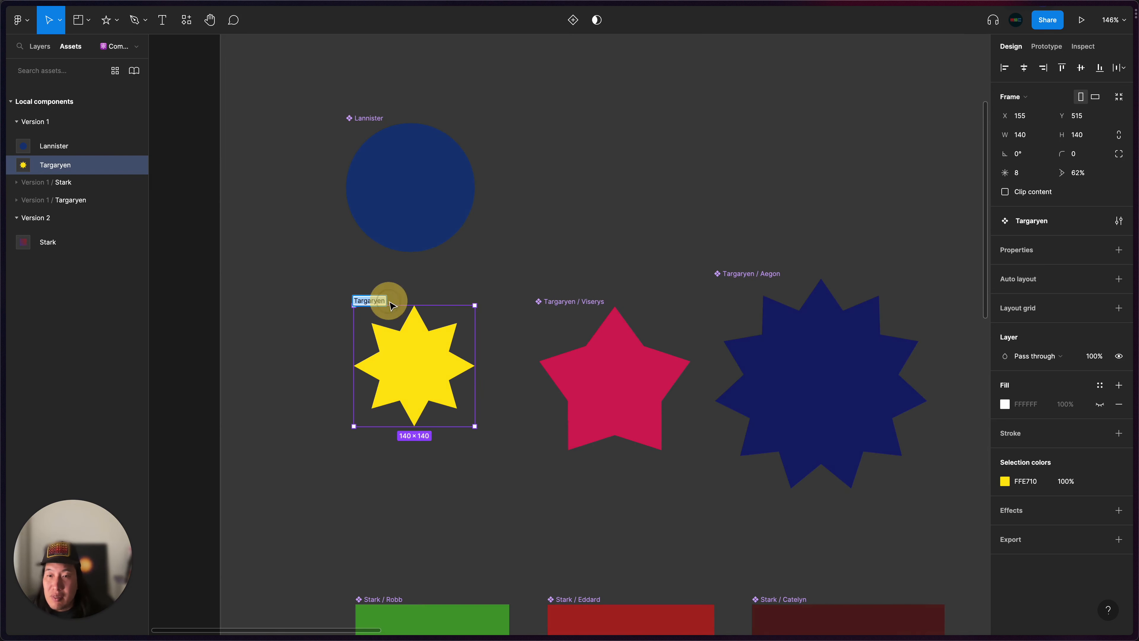
key(Right)
text(/ )
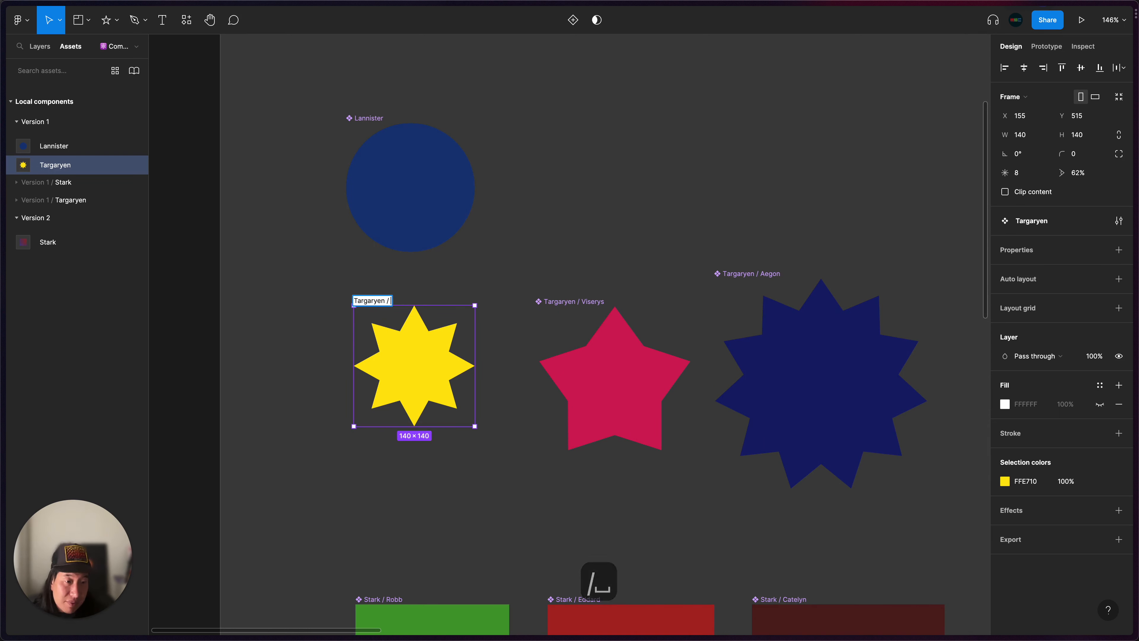
text(Aemon)
key(Return)
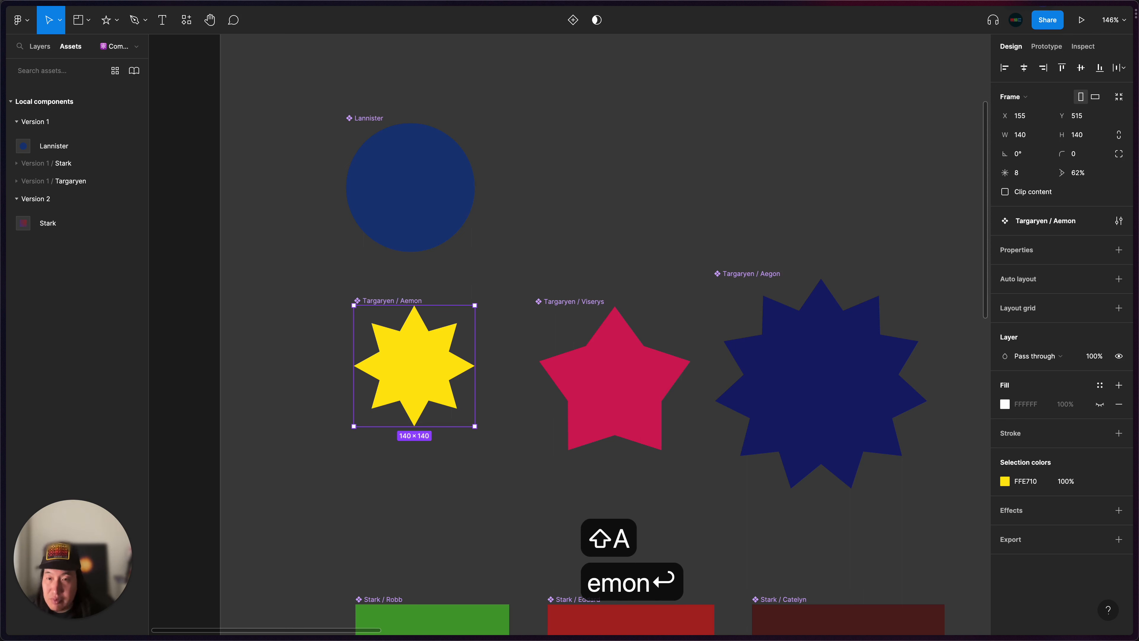
Move the Targaryen / Aegon star to about X 616, Y 515, level with the tops of the other two stars
scroll(539, 237, down, 5)
click(599, 275)
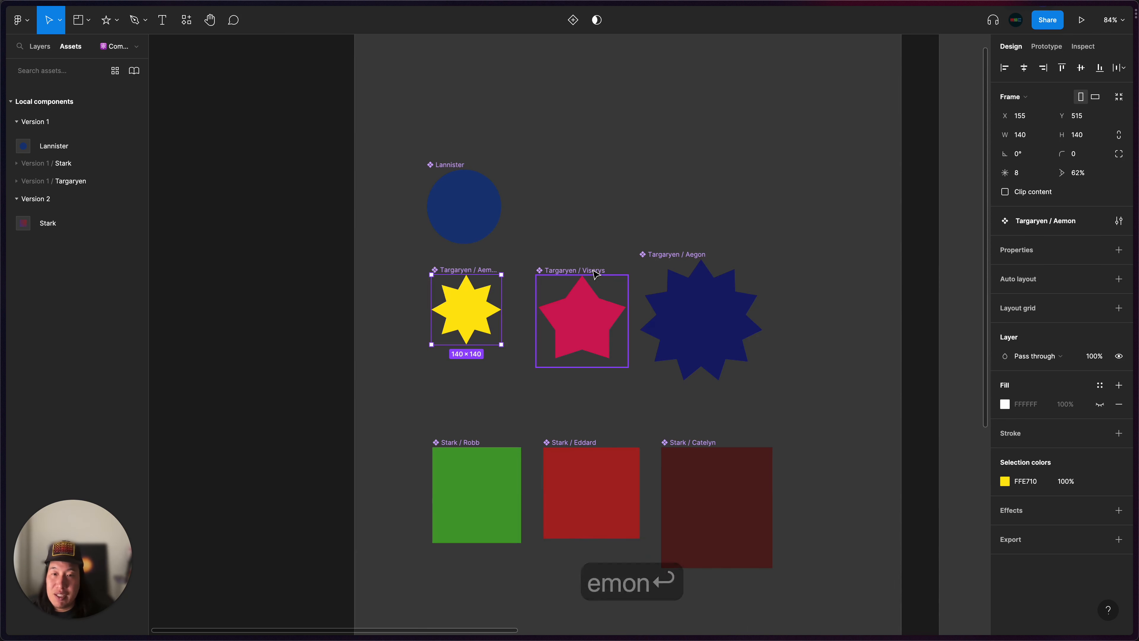
drag(681, 252, 703, 268)
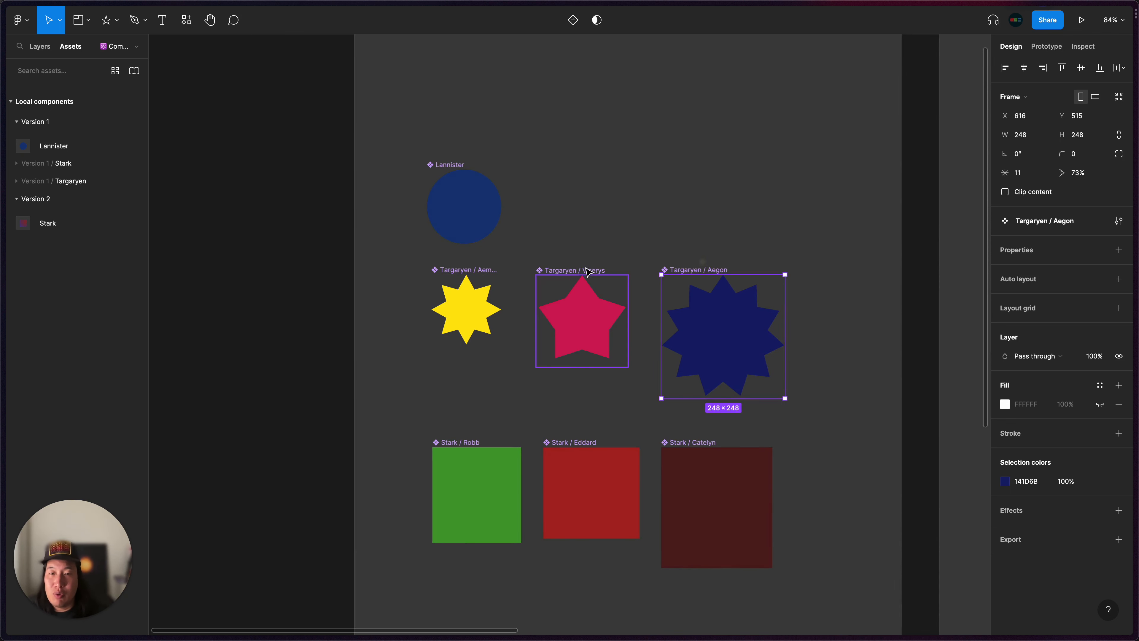
scroll(648, 263, right, 2)
click(721, 275)
Check which components the Version 1 Targaryen and Stark groups hold in the local assets, leaving both groups collapsed
scroll(720, 275, left, 4)
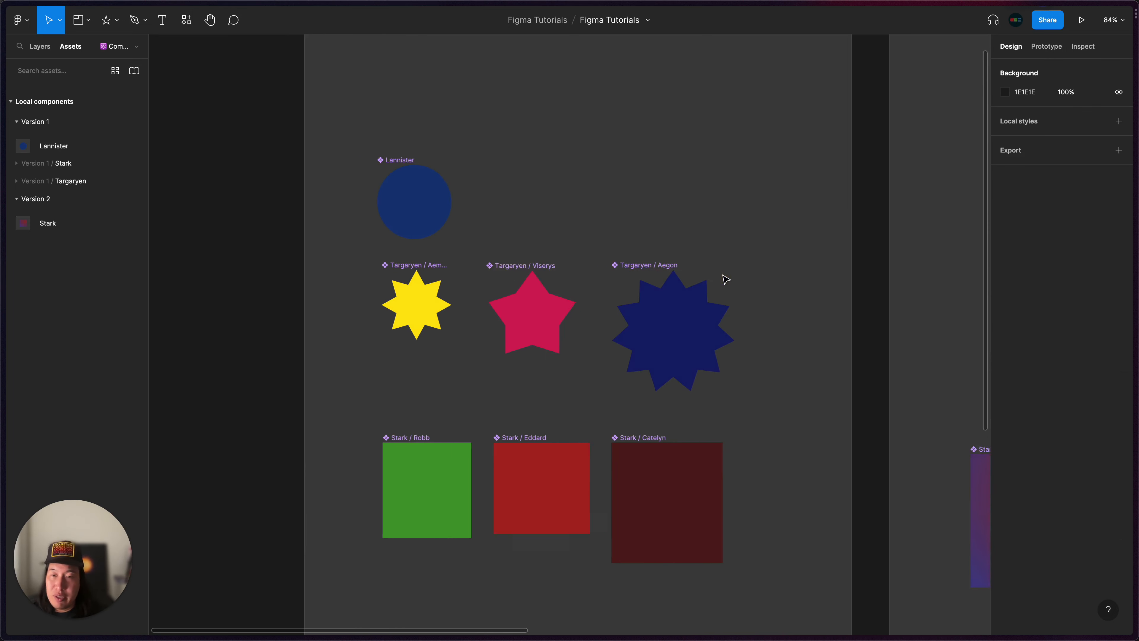
click(17, 181)
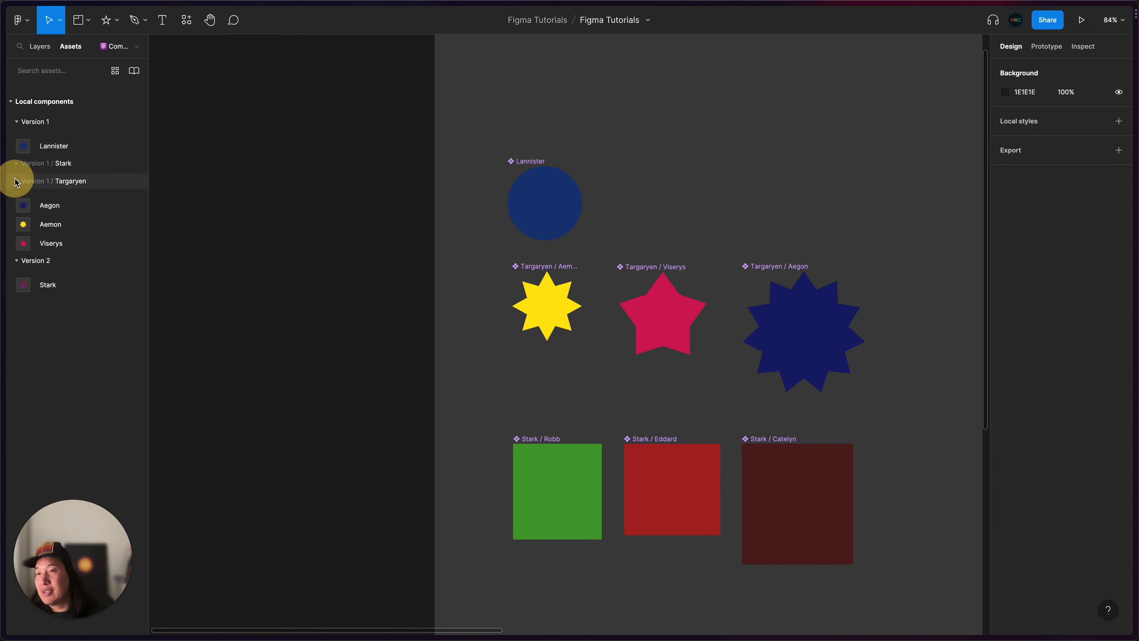
click(17, 167)
click(16, 165)
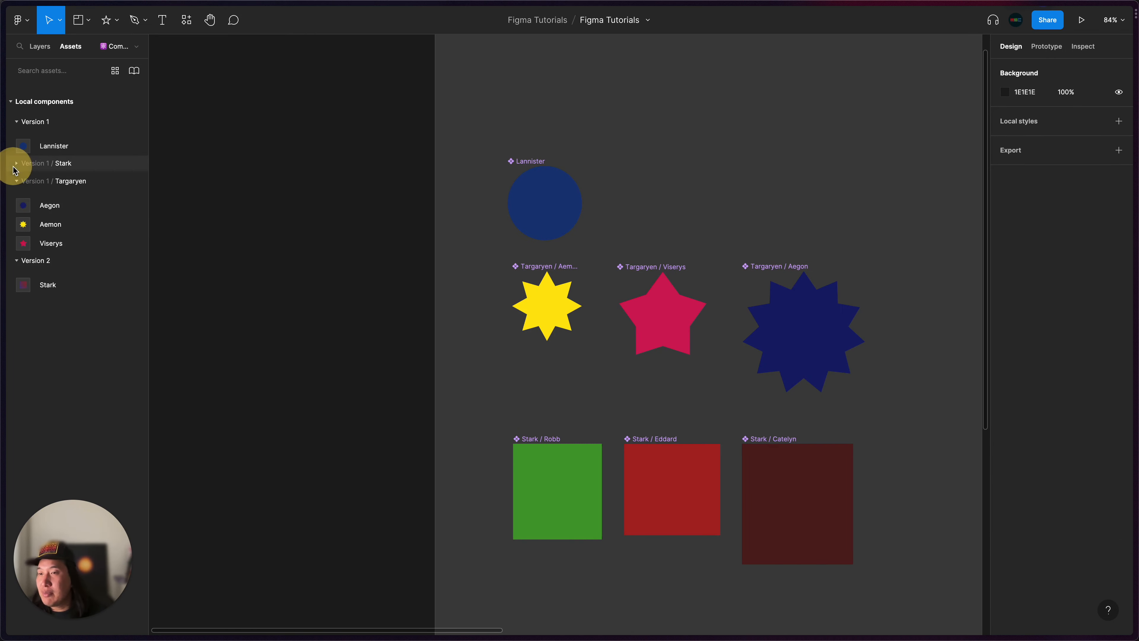
click(16, 181)
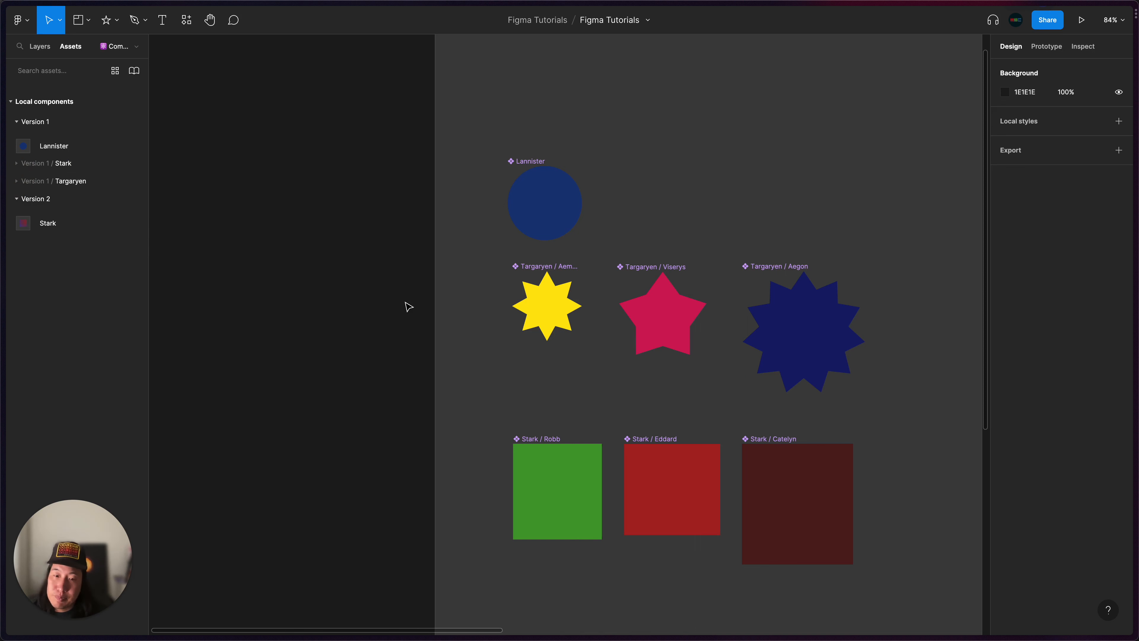
Move the Lannister circle component slightly up and place a copy of it alongside at about X 383, Y 234
scroll(408, 306, right, 1)
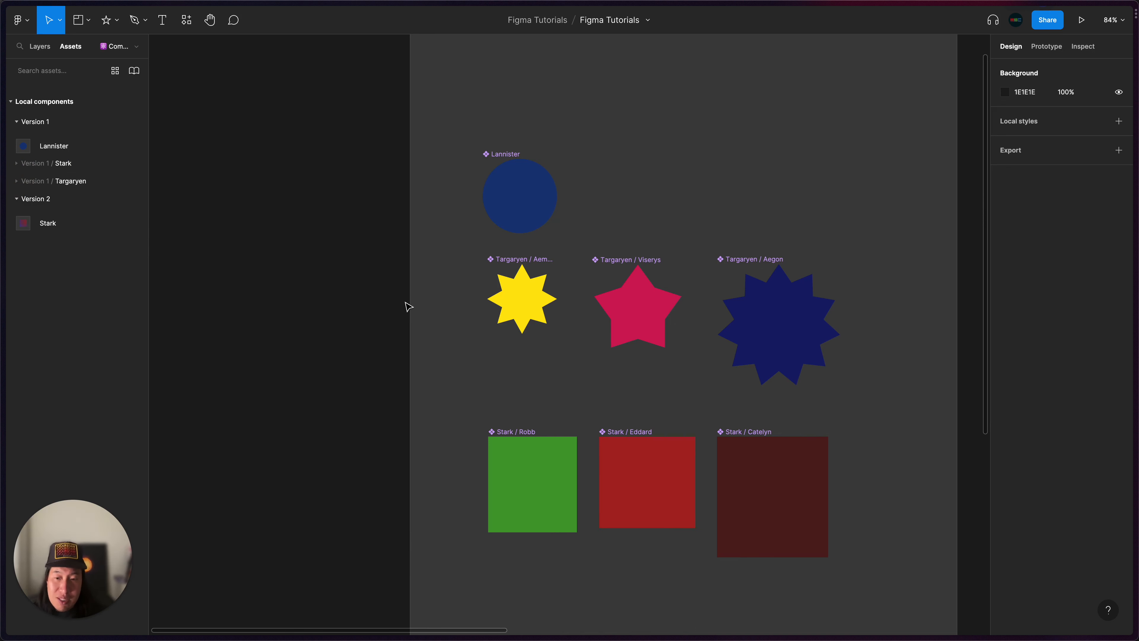
scroll(528, 350, up, 3)
scroll(527, 350, right, 2)
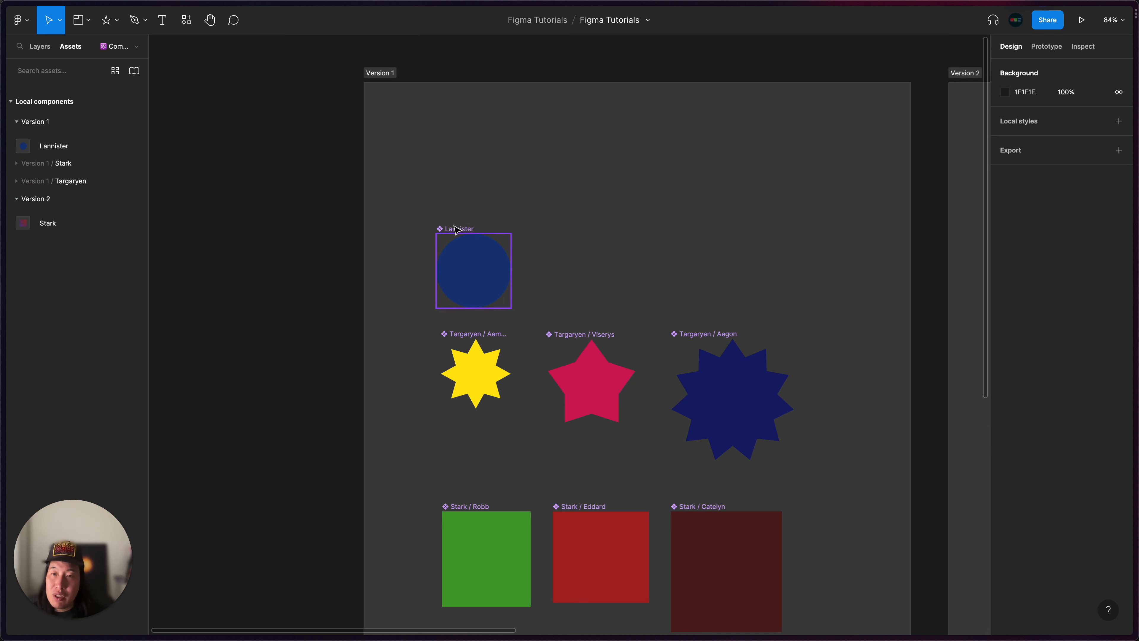
drag(453, 202, 578, 204)
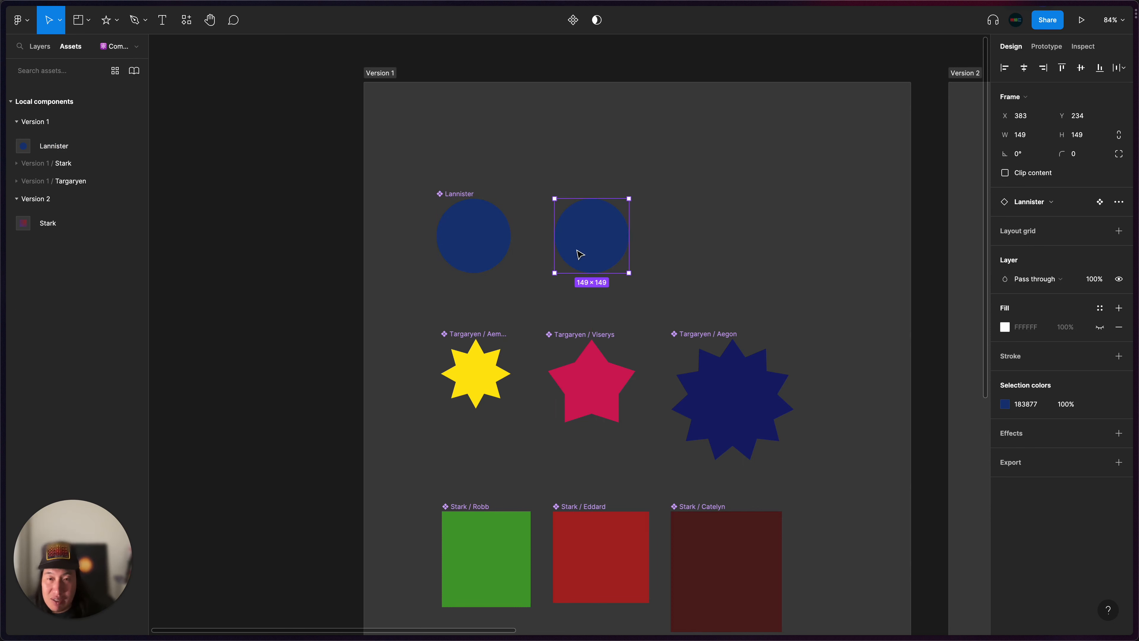
Show the layer list and detach the copied Lannister circle from its main component
click(39, 46)
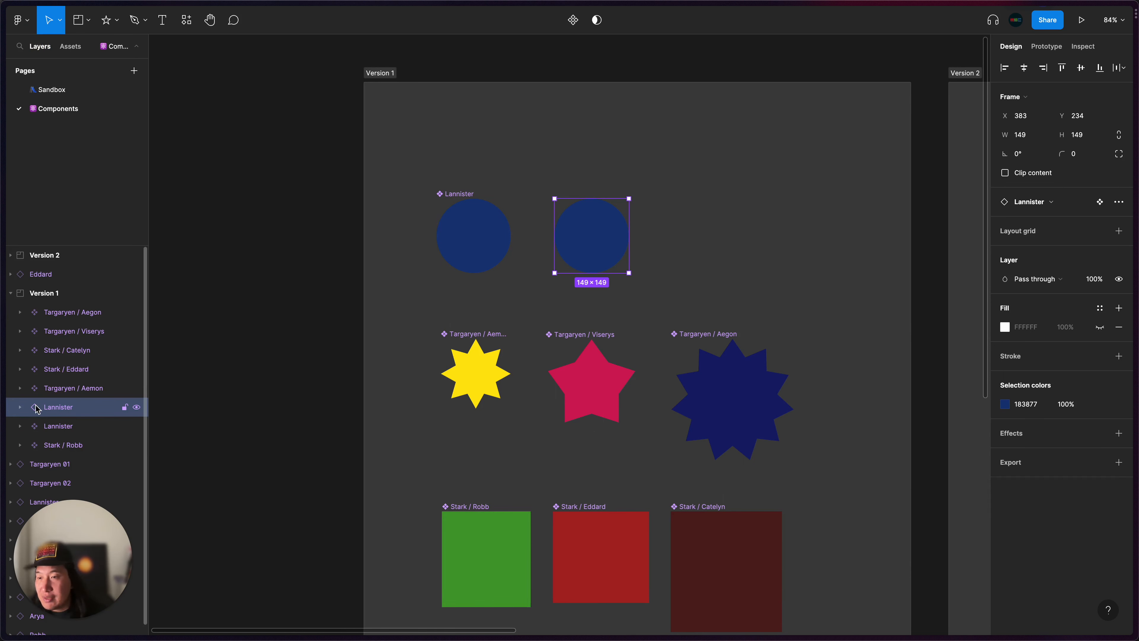
right_click(568, 242)
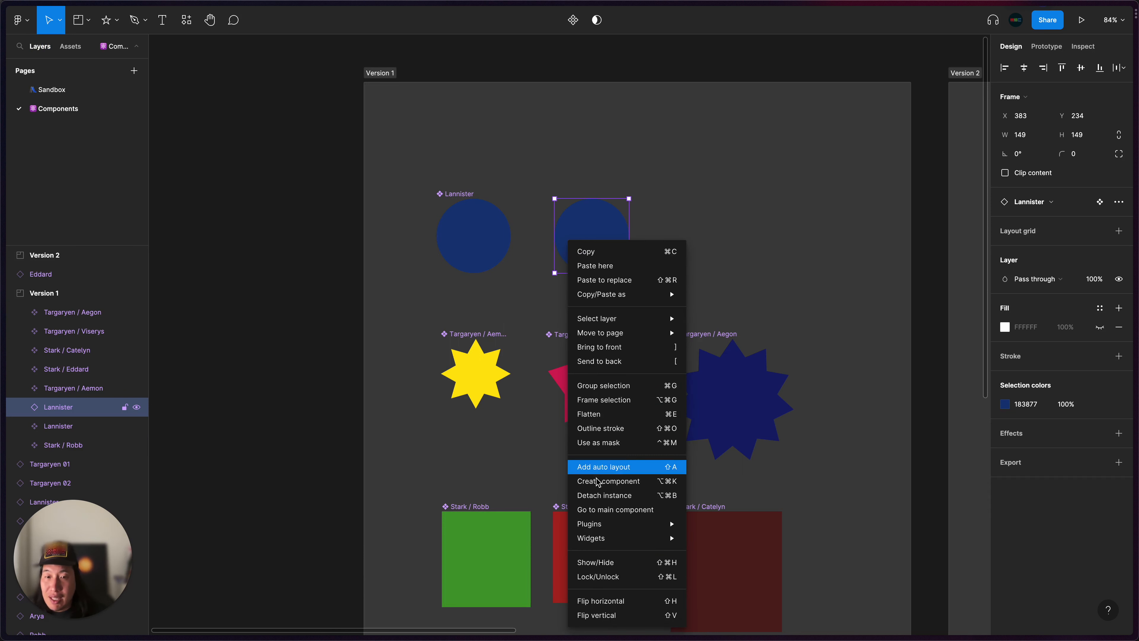
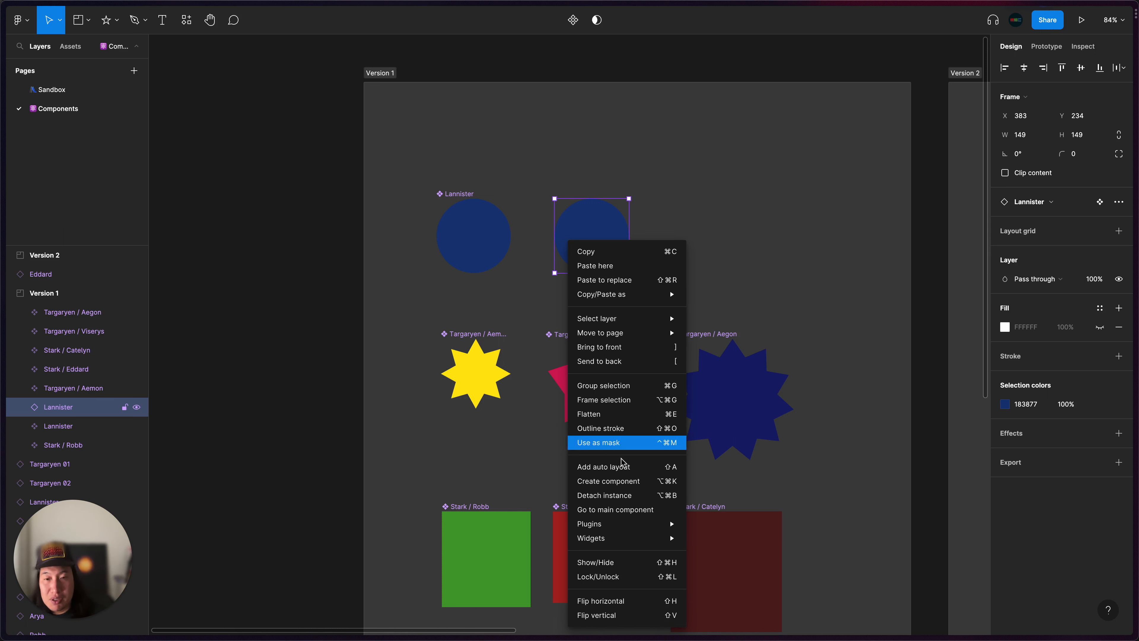
click(623, 495)
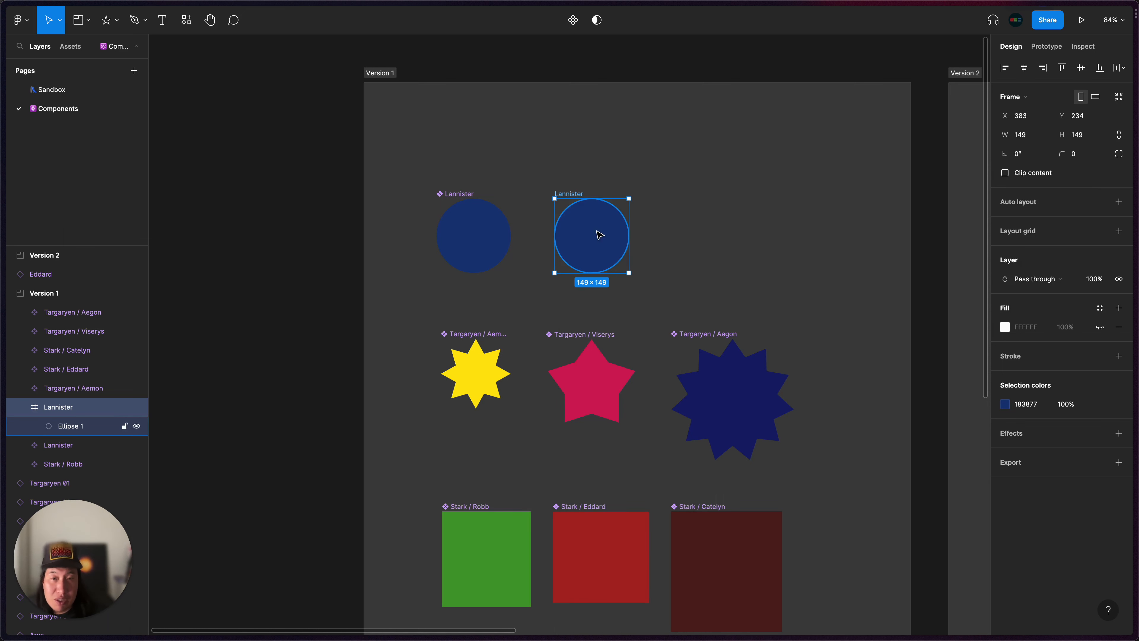
Change the detached Lannister circle's colour to the lighter blue 4379E0
click(1004, 404)
drag(947, 412, 949, 359)
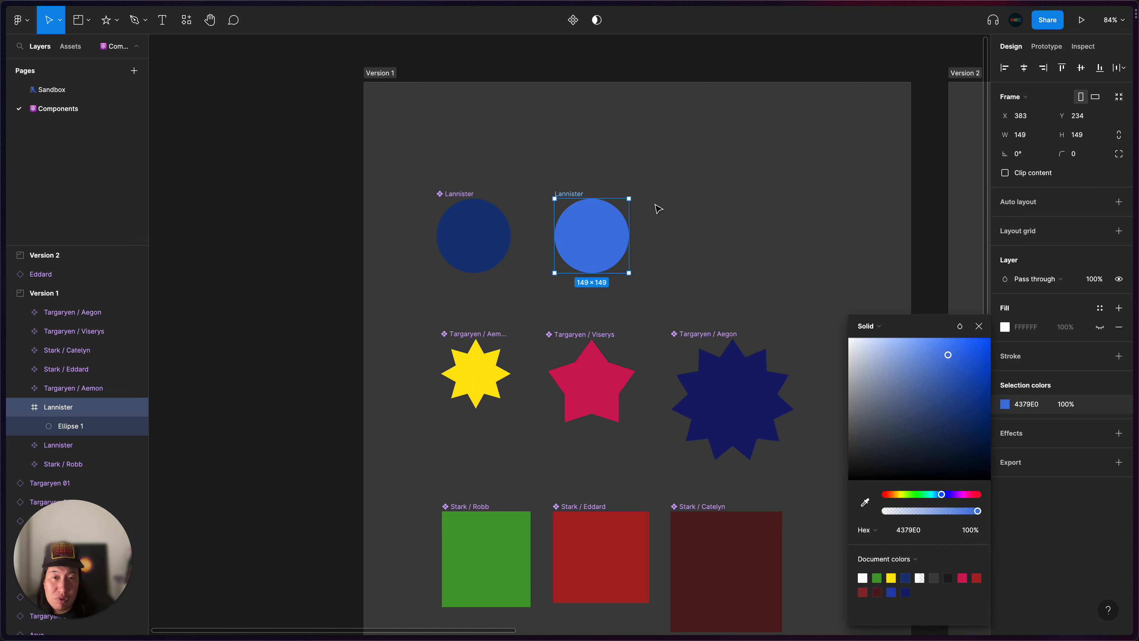
click(711, 211)
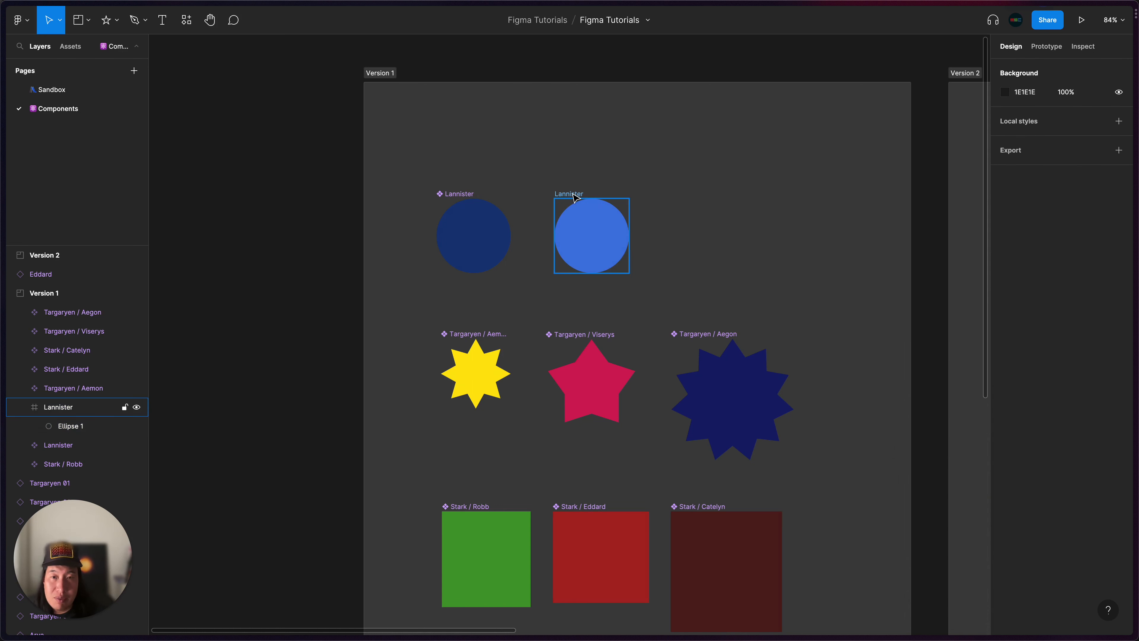
Place a copy of the dark blue Lannister component at about X 646, Y 234 and detach it from its main component
drag(574, 196, 694, 196)
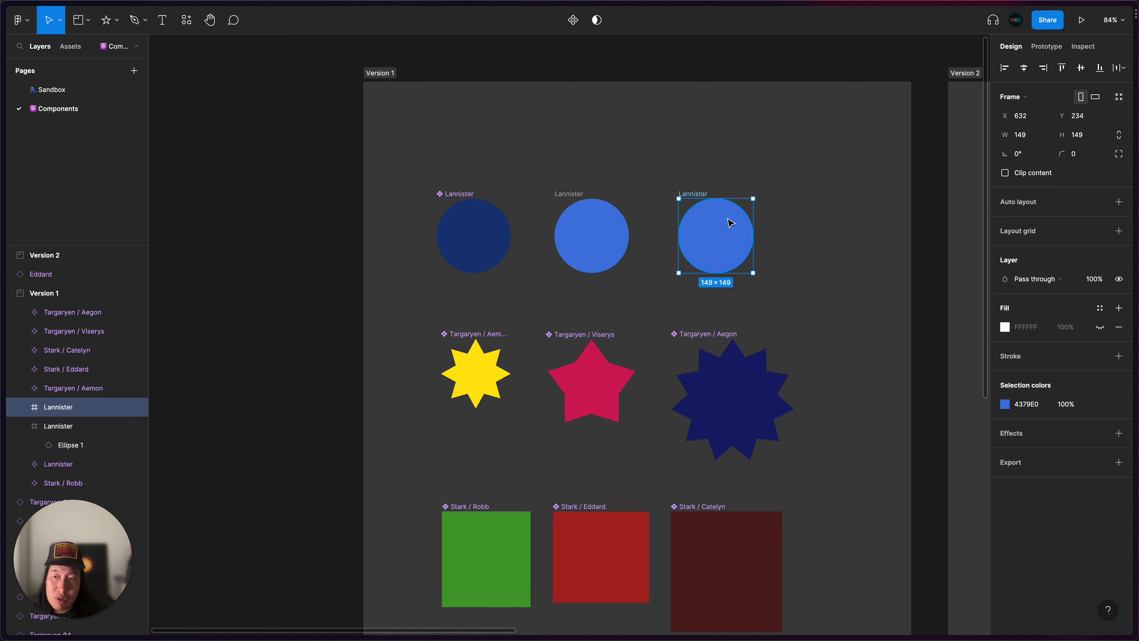
key(BackSpace)
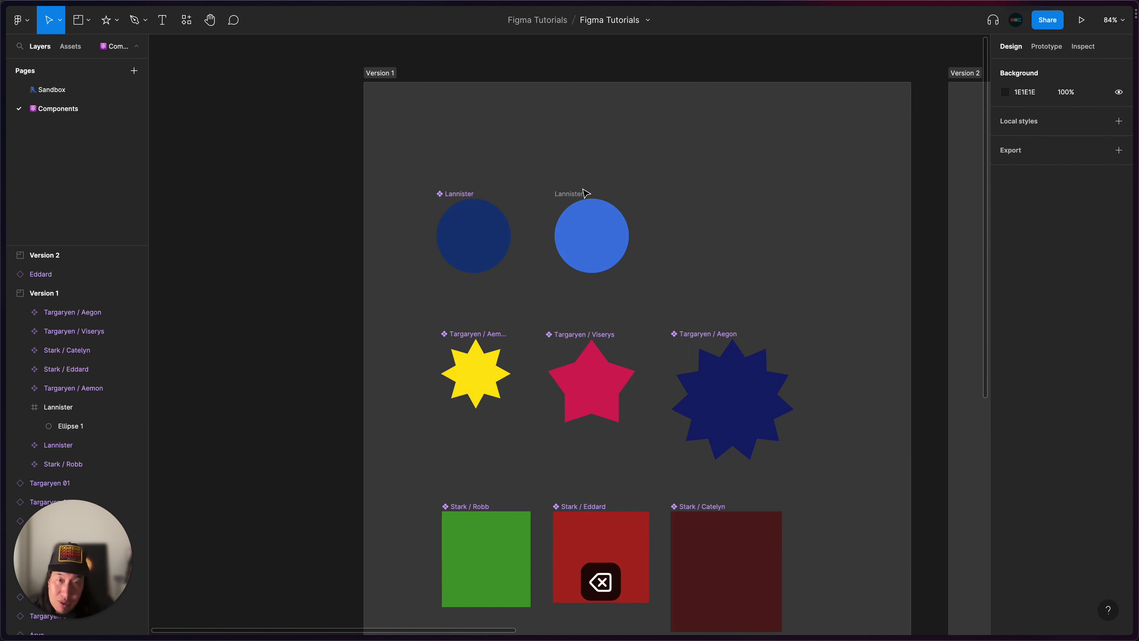
drag(459, 185, 708, 192)
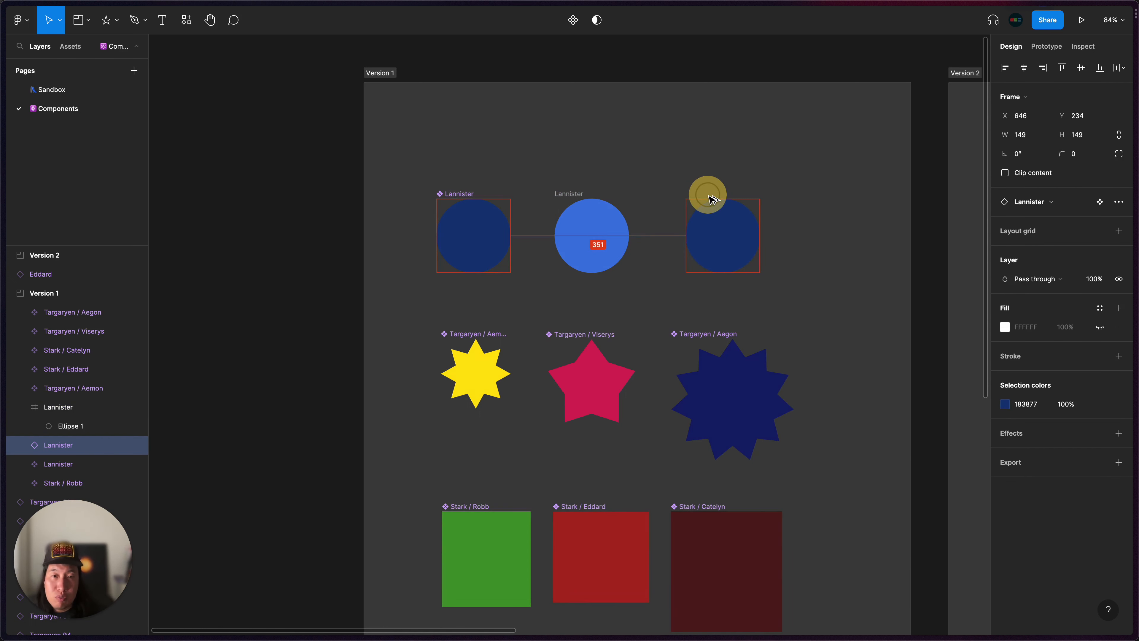
right_click(715, 238)
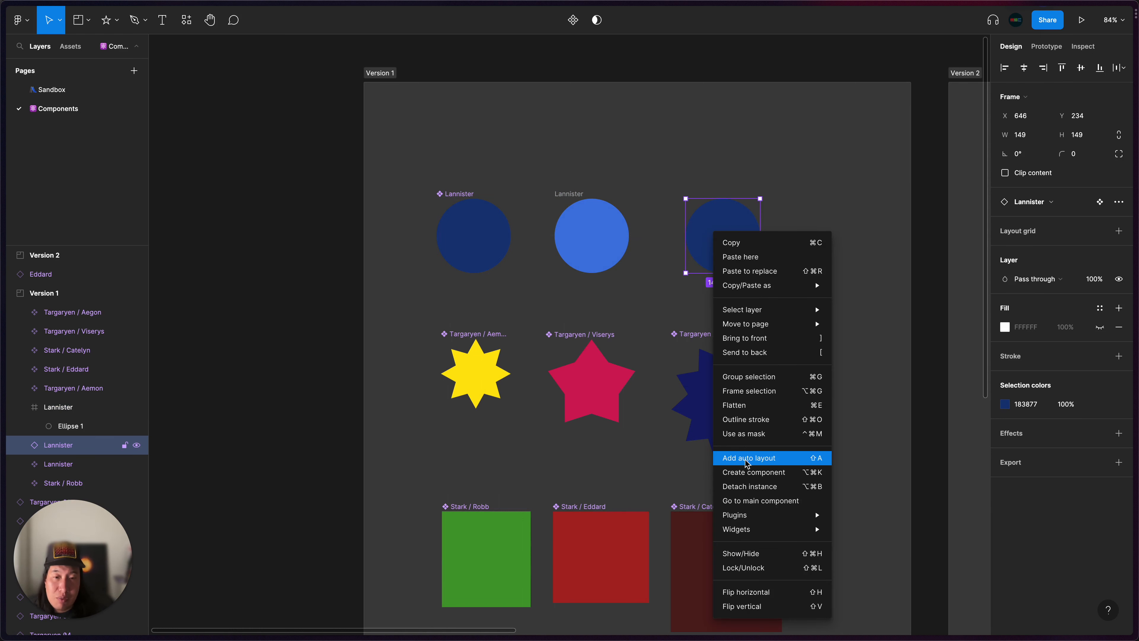
click(745, 488)
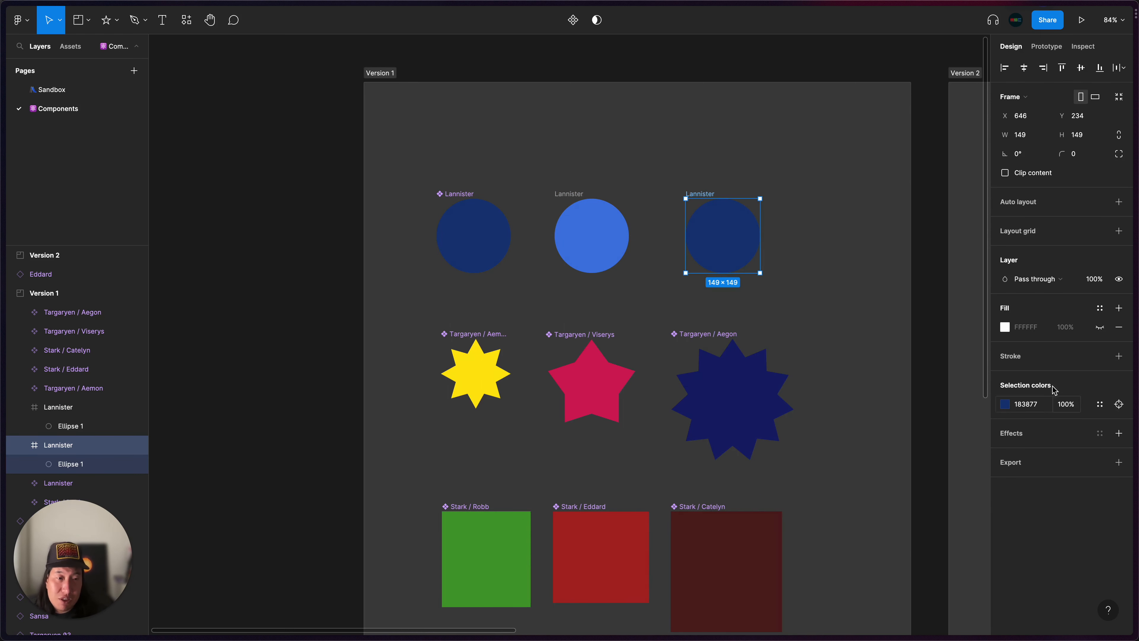
Change the newly detached Lannister circle's colour to the yellow-green CBEA0B
click(1003, 403)
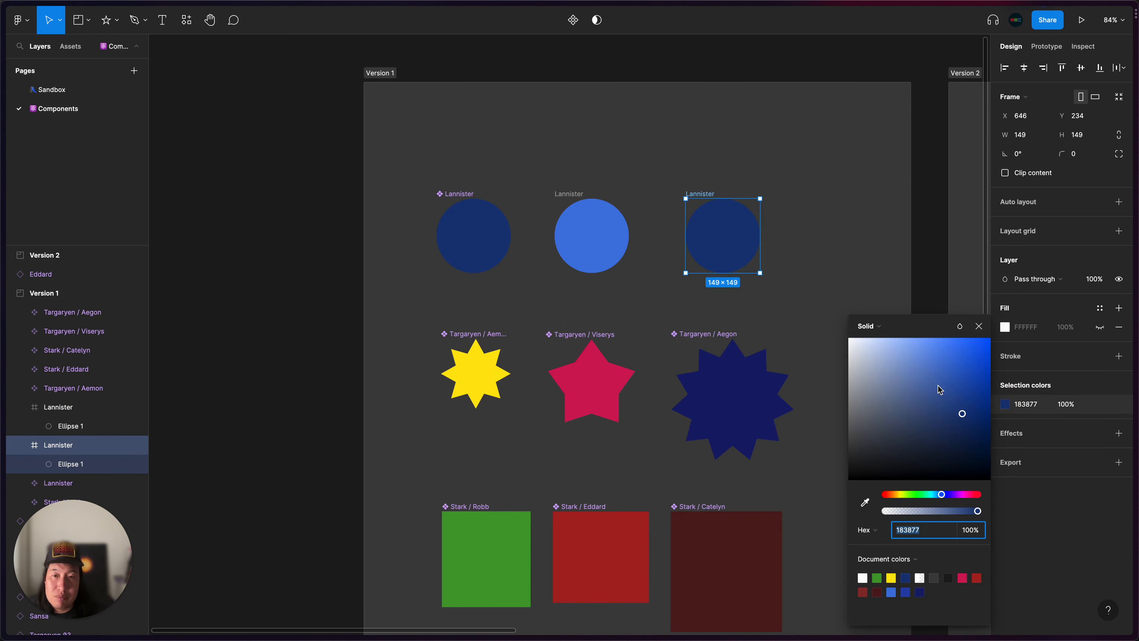
click(971, 494)
drag(953, 420, 984, 341)
click(902, 494)
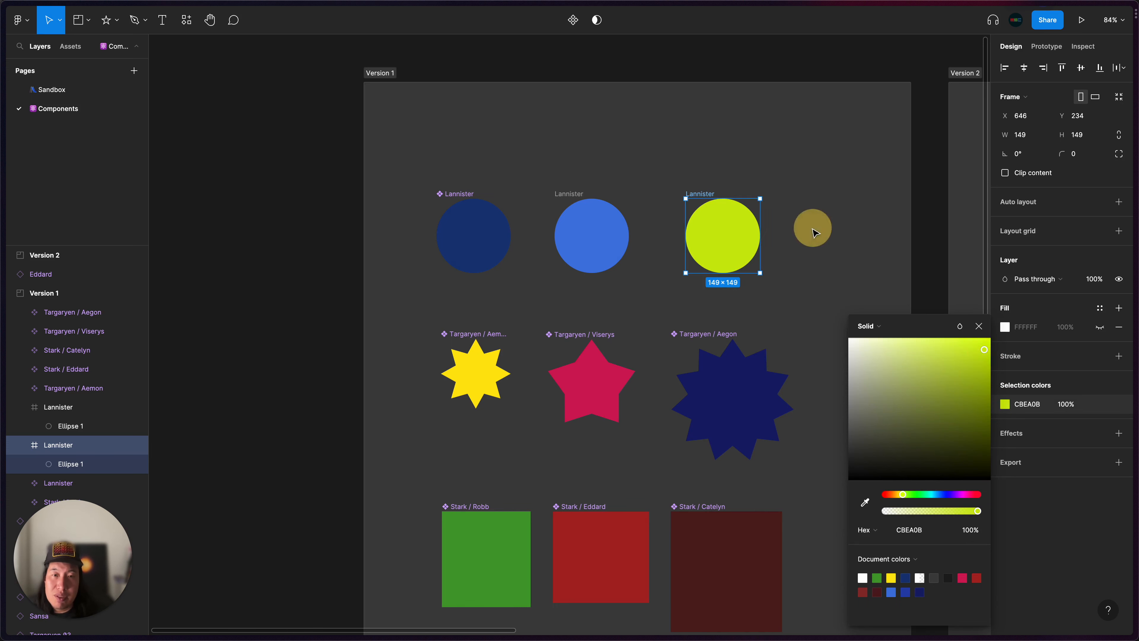
click(811, 227)
Turn the light blue and yellow-green Lannister circles into two separate components at once
click(712, 193)
shift+click(563, 194)
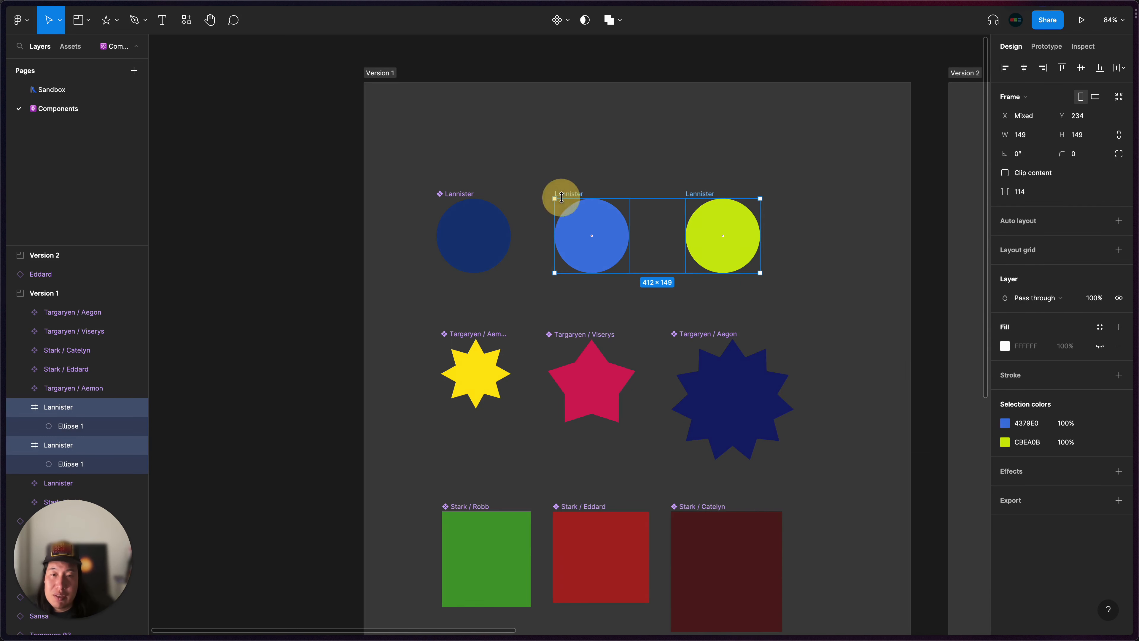
click(568, 21)
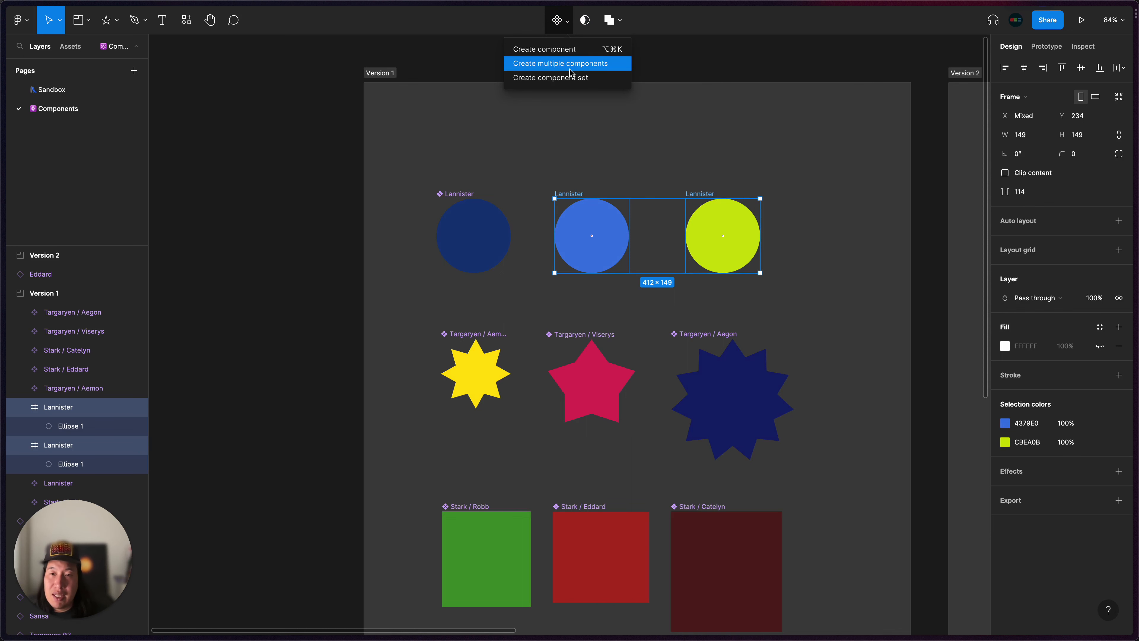
click(578, 66)
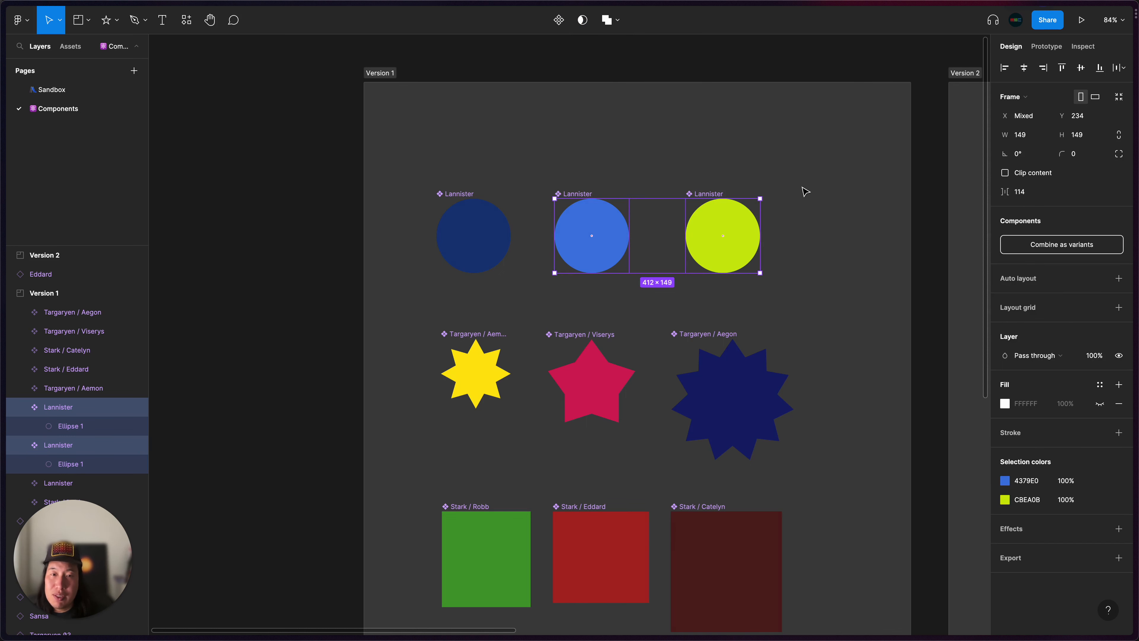
click(679, 170)
Rename the yellow-green circle component to Lannister / Cersei
click(704, 197)
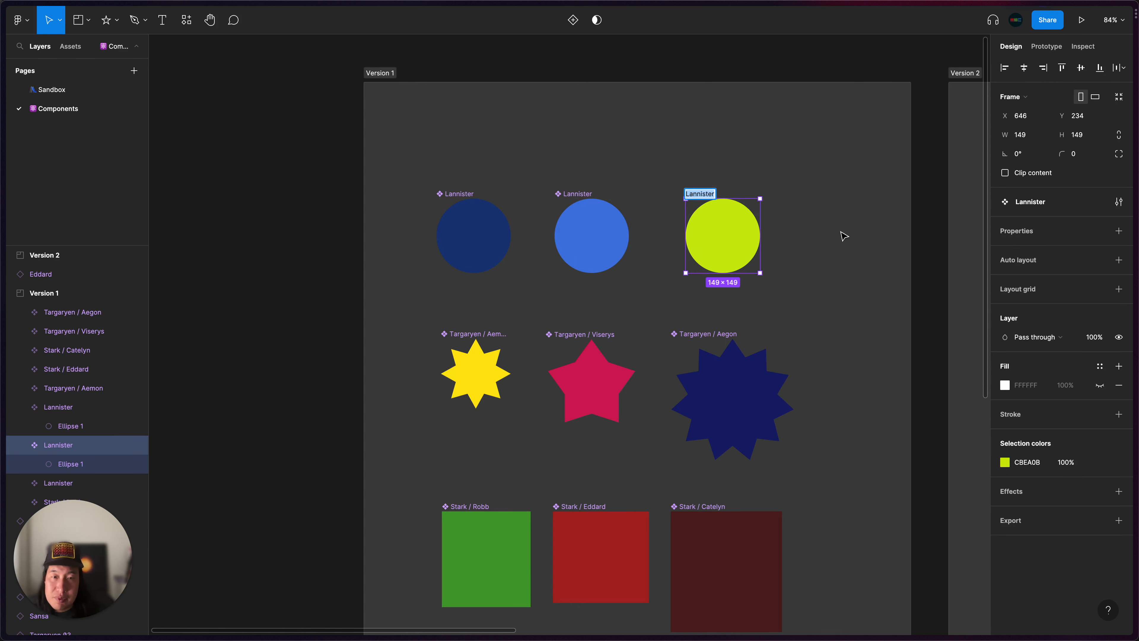
key(Right)
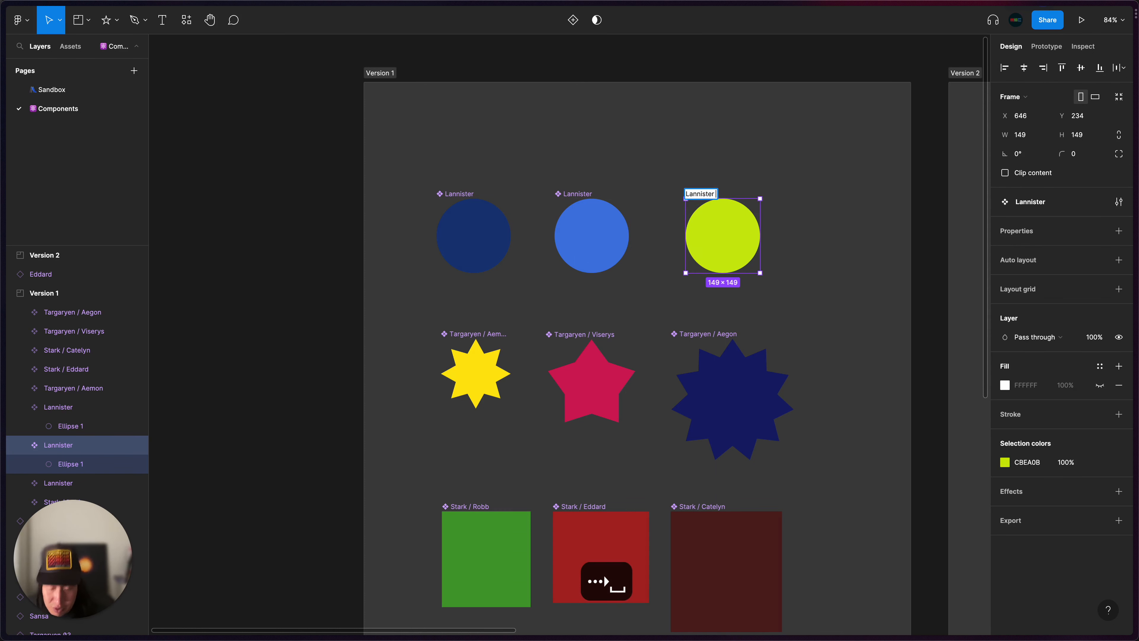
text(/ C)
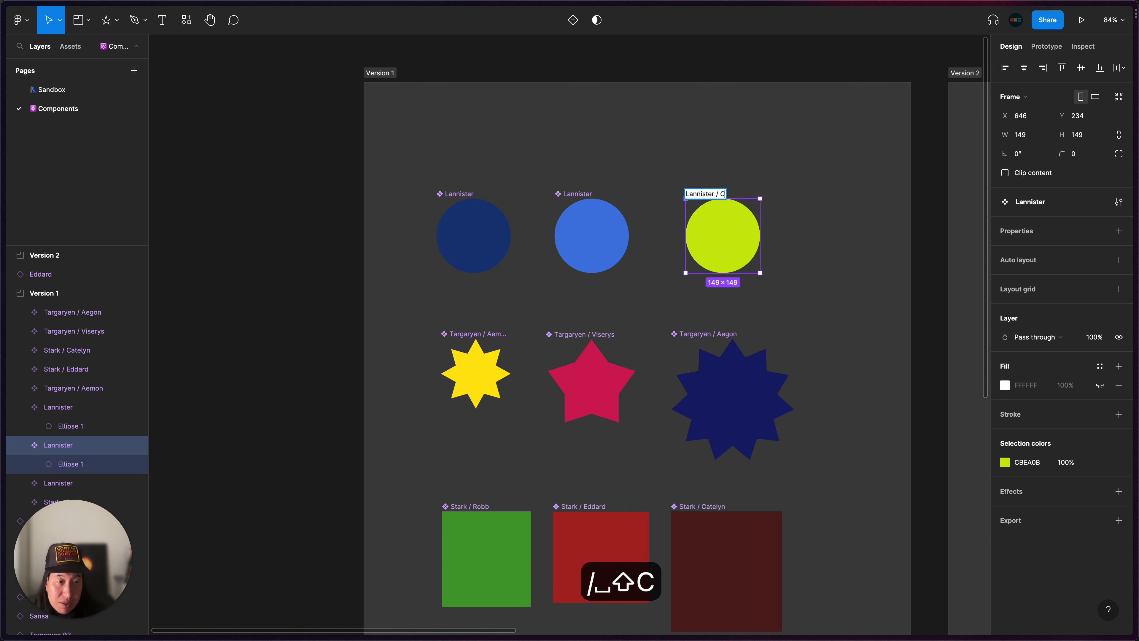
text(erse)
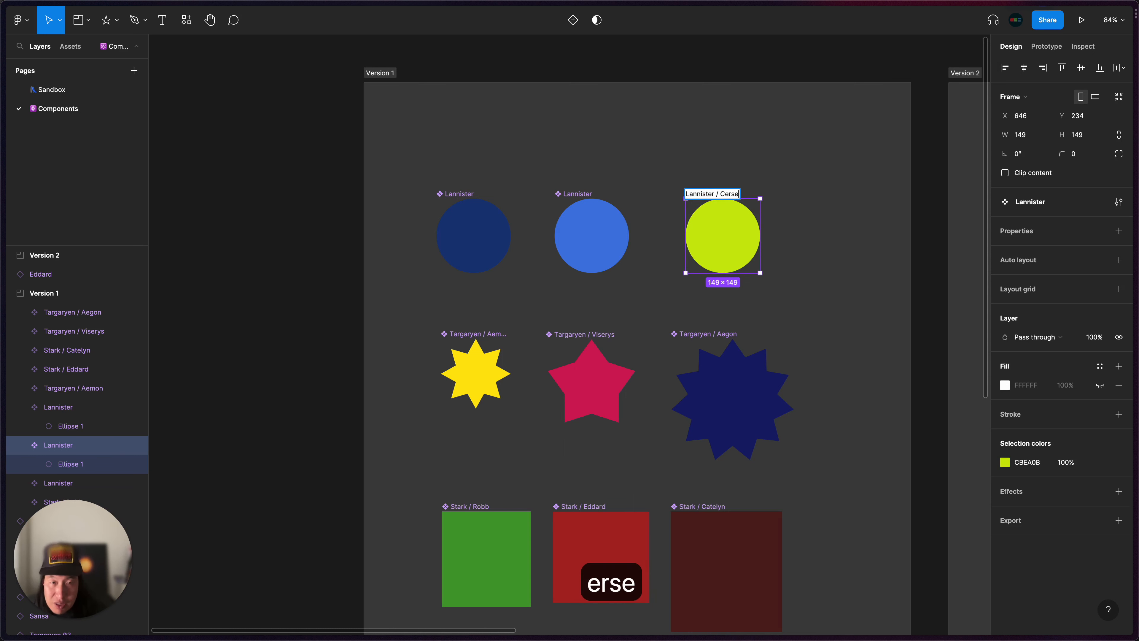
text(i)
key(Return)
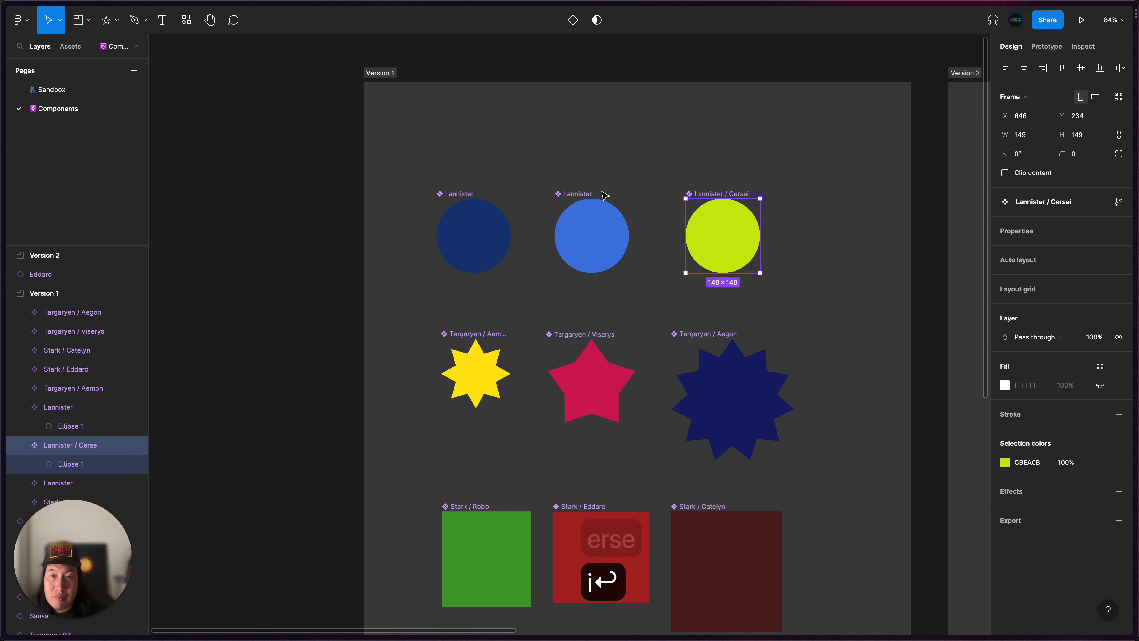
Rename the light blue circle component to Lannister / Jaime
double_click(584, 194)
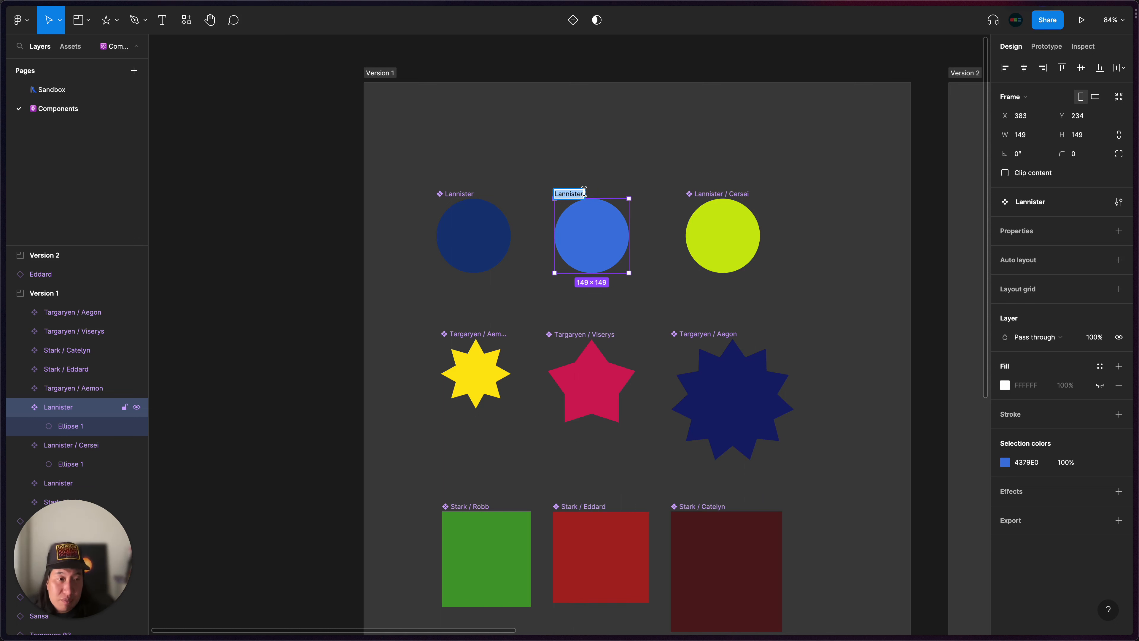
key(Right)
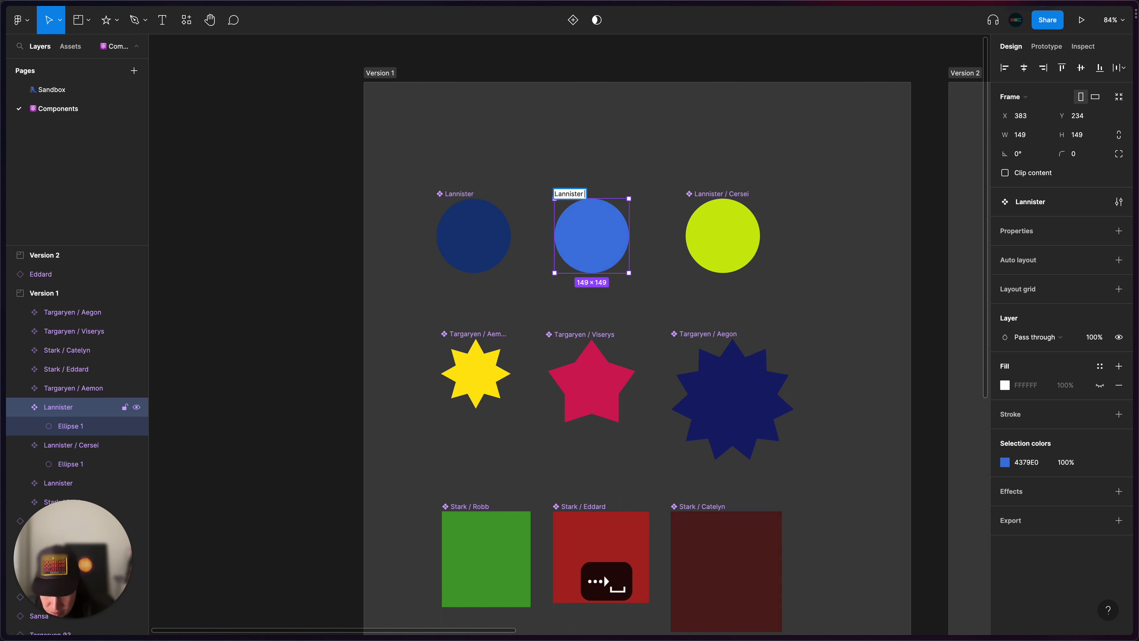
text(/ Jaime)
key(Return)
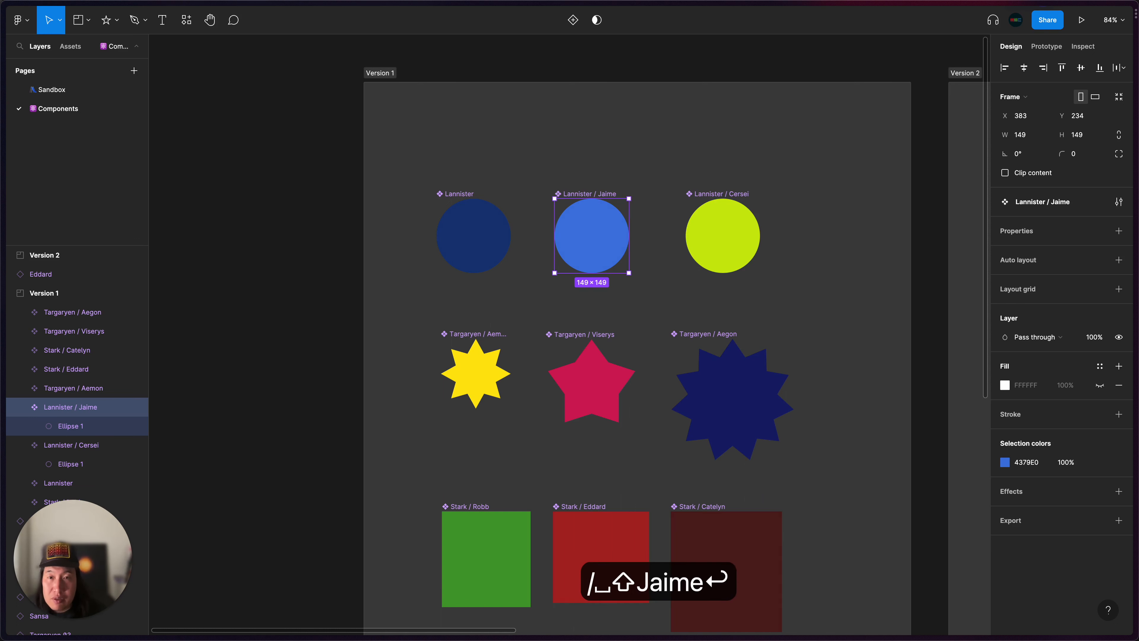
Rename the dark blue circle component to Lannister / Tyrion, including the slash separator
double_click(457, 194)
key(Right)
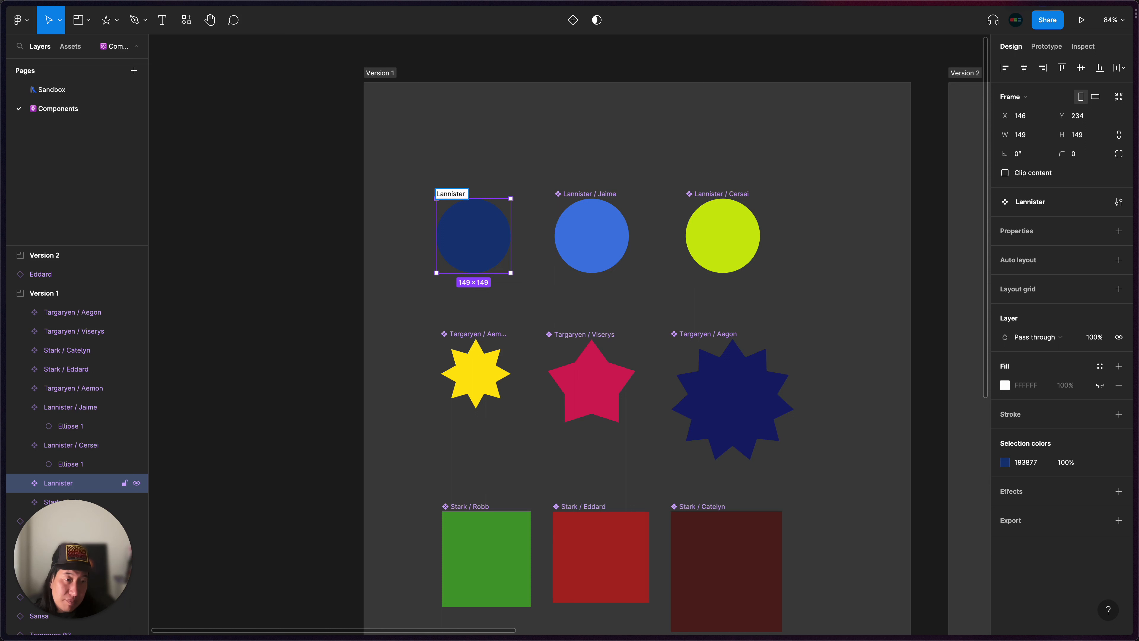
text(Tyrion)
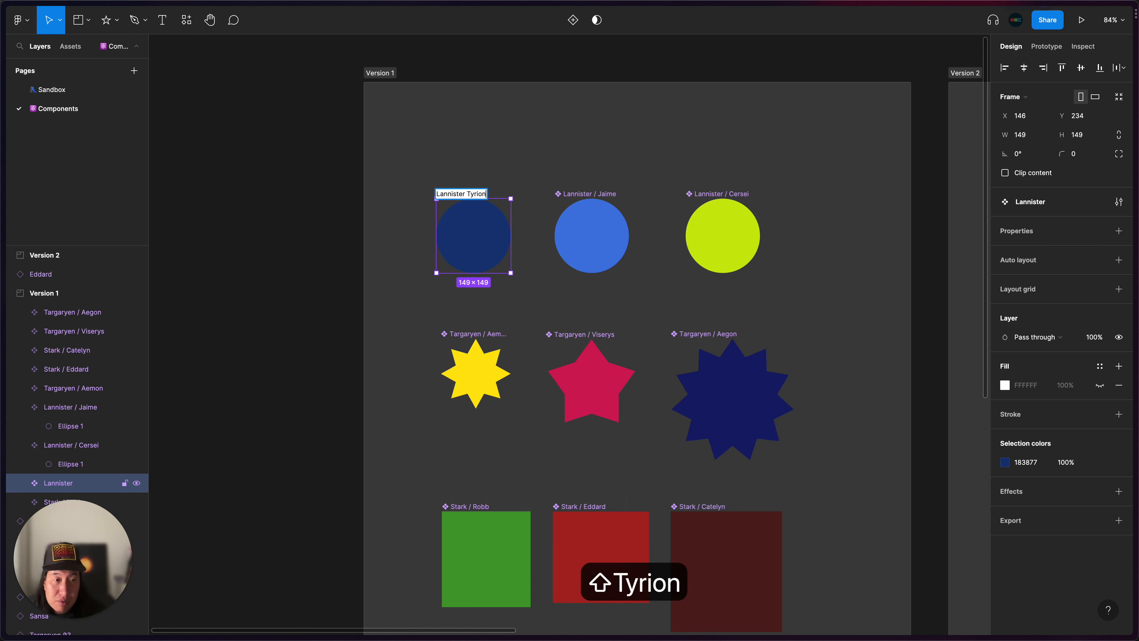
key(Return)
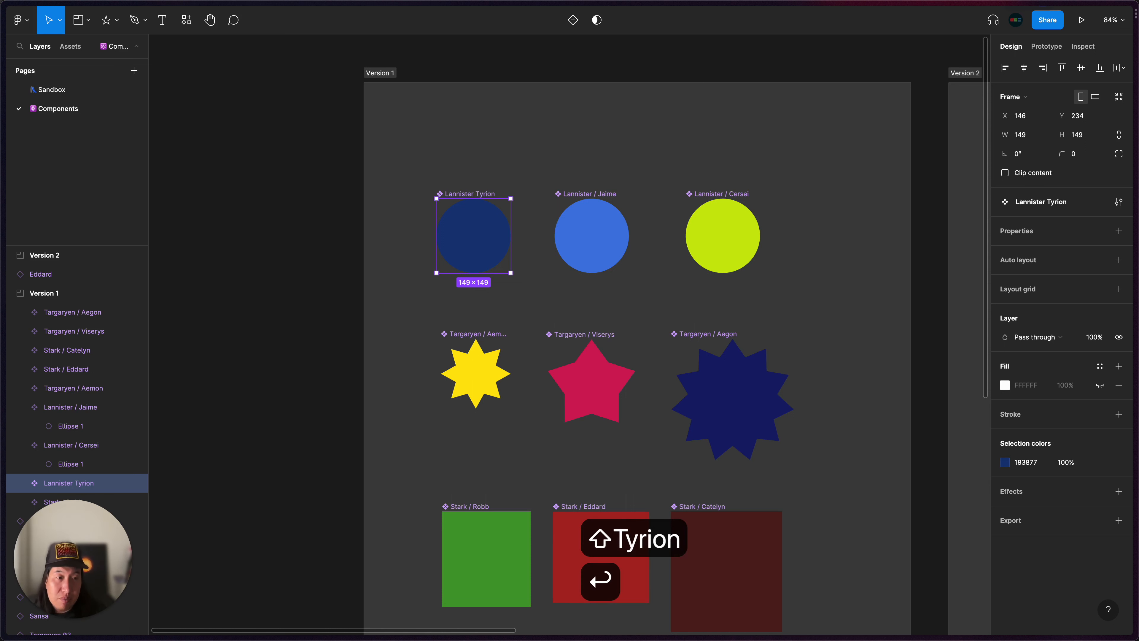
click(539, 262)
click(477, 192)
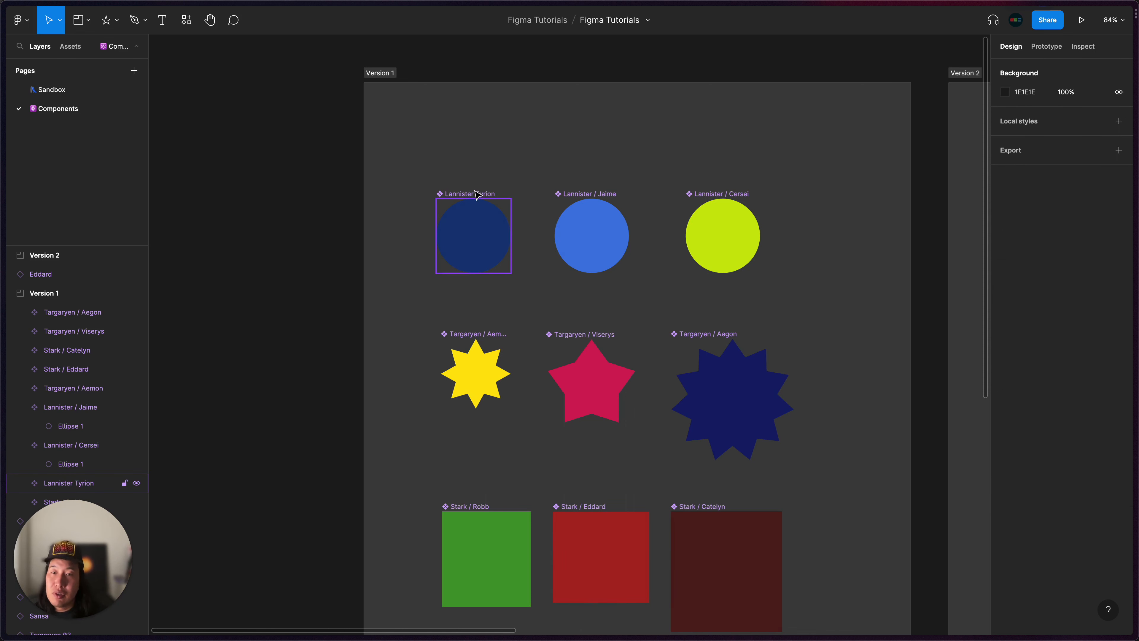
double_click(474, 192)
click(469, 193)
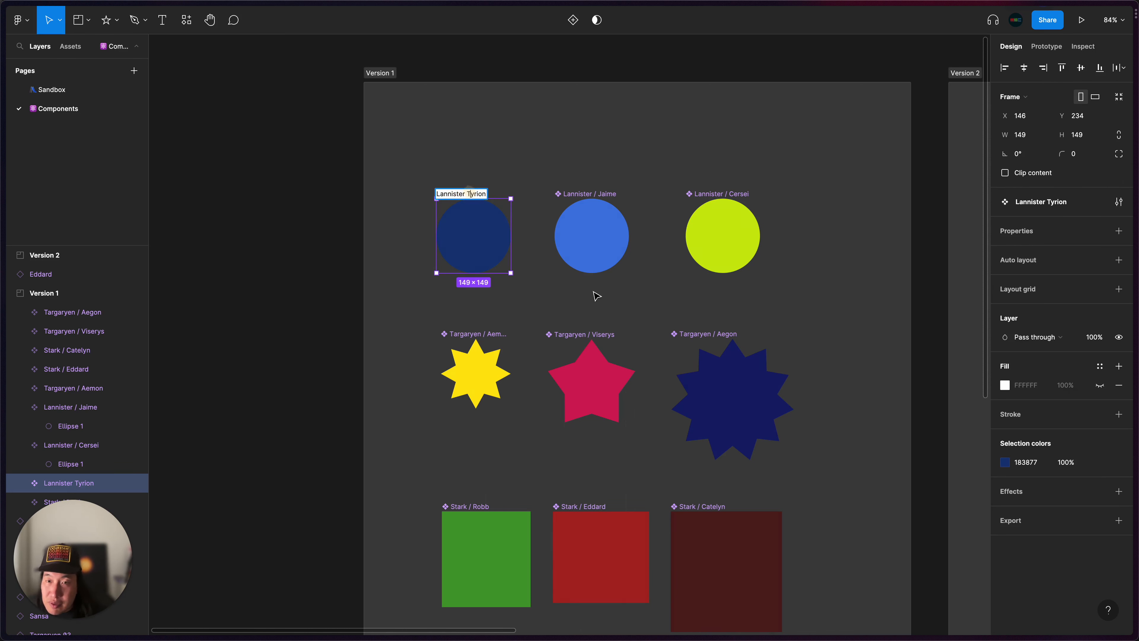
key(Left)
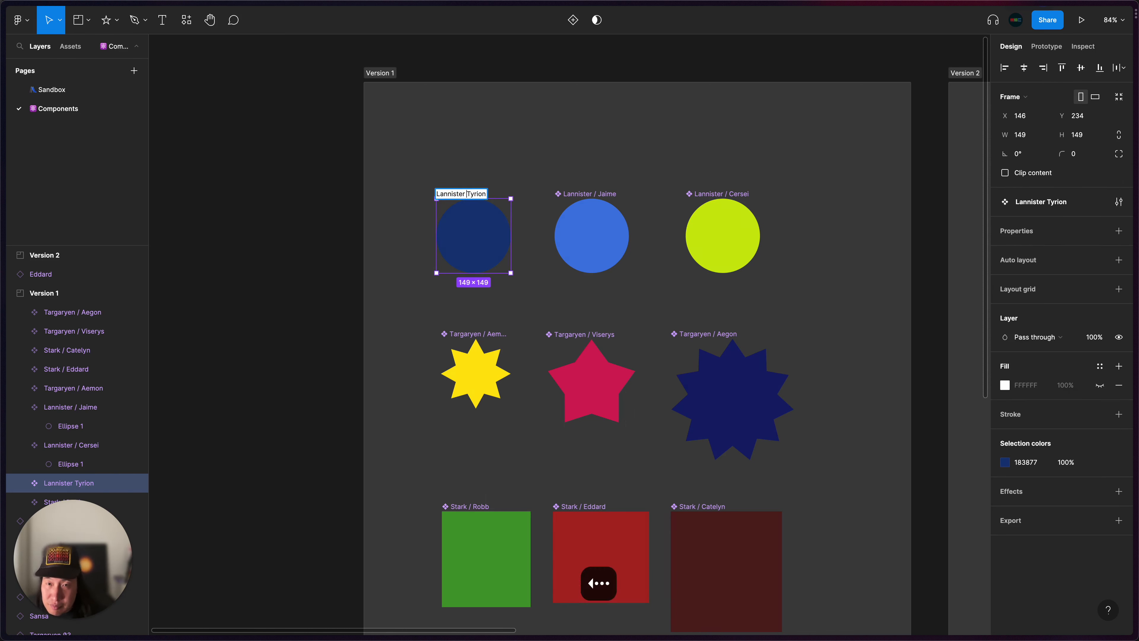
text(/)
key(Return)
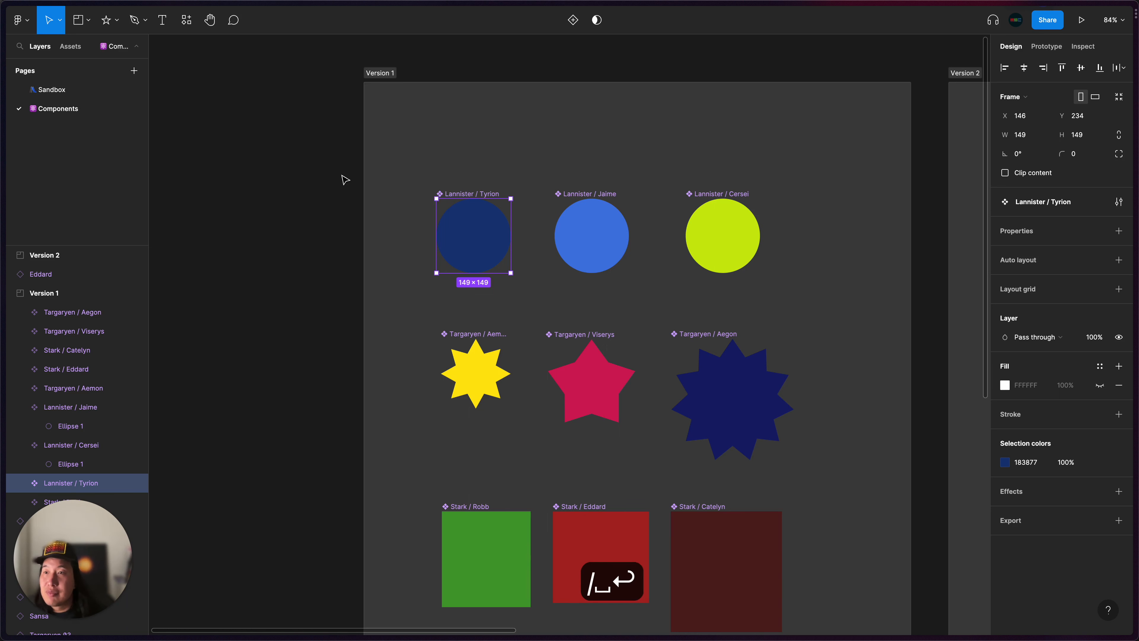
Check which components the Version 1 Lannister, Stark and Targaryen groups hold in the local assets, leaving all three groups expanded
click(345, 179)
click(70, 46)
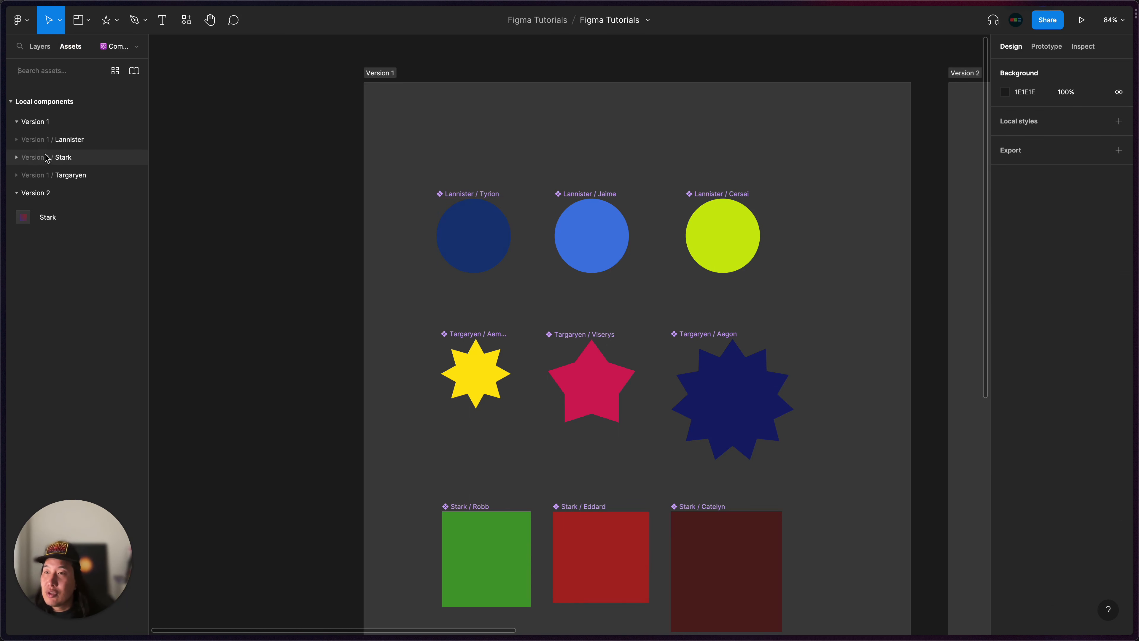
click(16, 139)
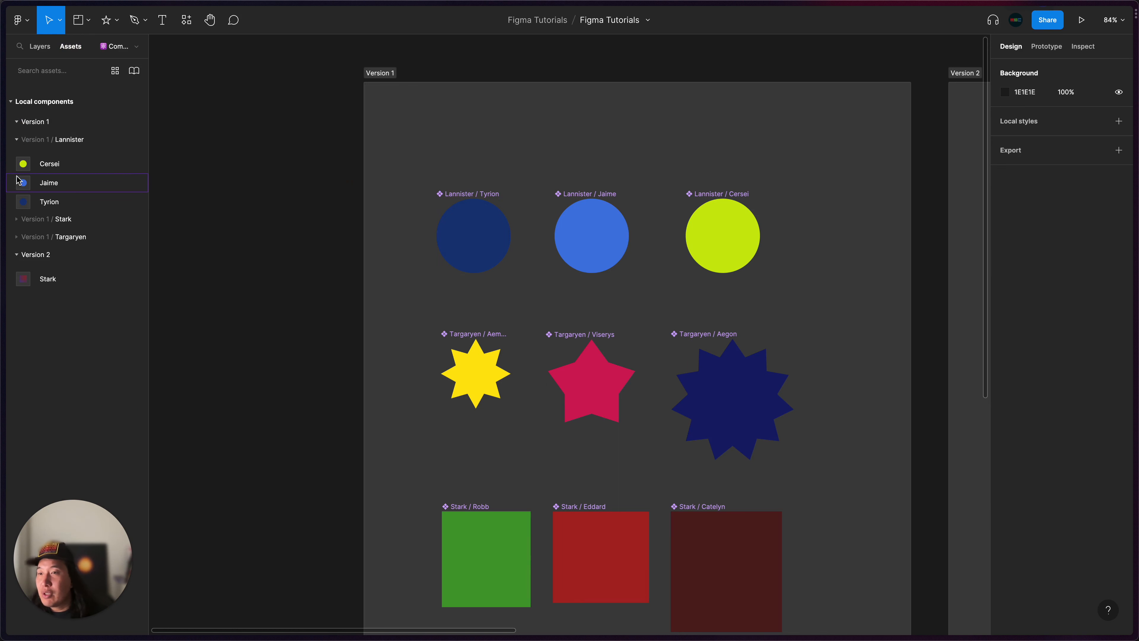
click(16, 219)
click(17, 299)
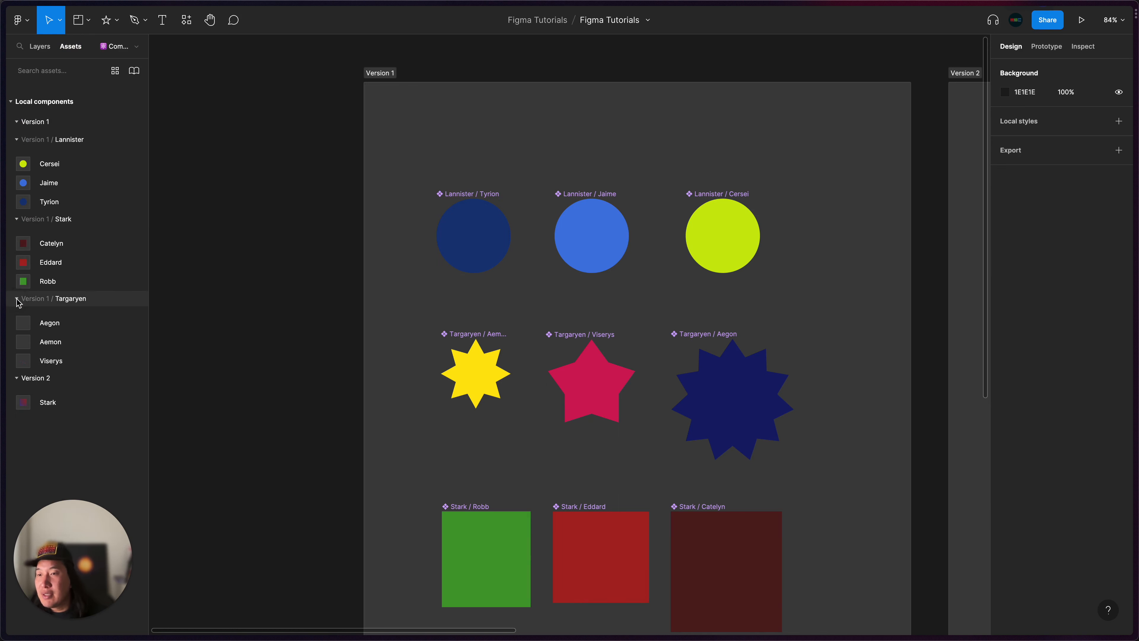
click(299, 343)
Place a Cersei instance at about X -2006, Y 474 and a Jaime instance at about X -1746, Y 436 below the version frames
scroll(300, 343, down, 5)
scroll(300, 344, right, 3)
scroll(299, 344, down, 3)
scroll(303, 349, down, 2)
scroll(303, 348, right, 1)
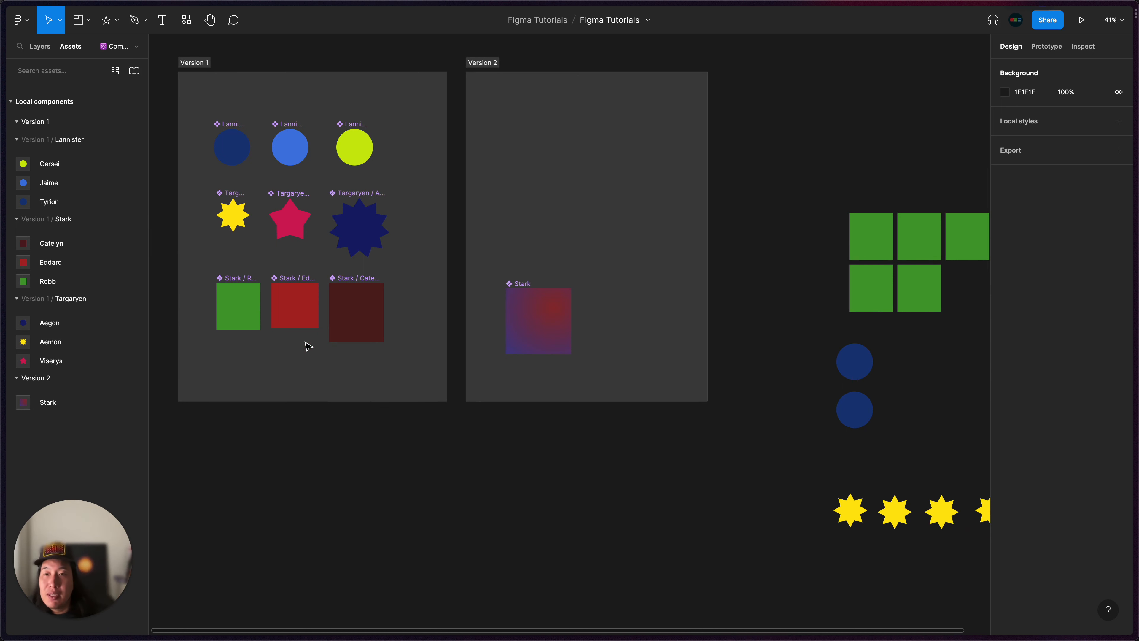
scroll(305, 342, up, 3)
scroll(305, 342, left, 2)
scroll(305, 342, down, 2)
scroll(397, 264, left, 4)
scroll(398, 263, down, 2)
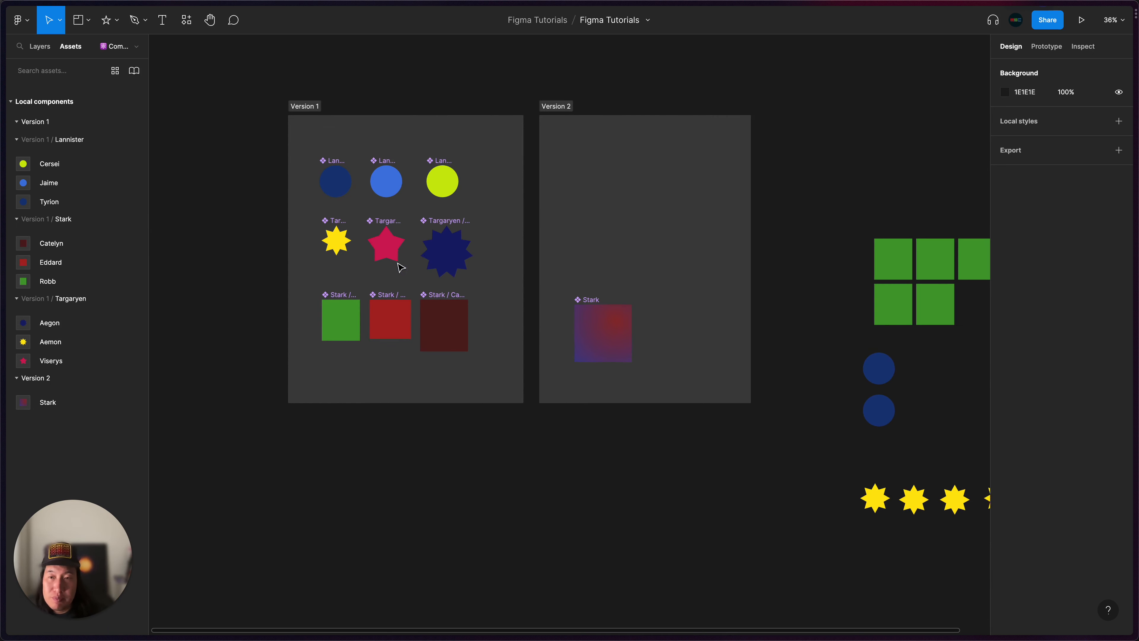
scroll(398, 263, left, 1)
scroll(398, 263, down, 1)
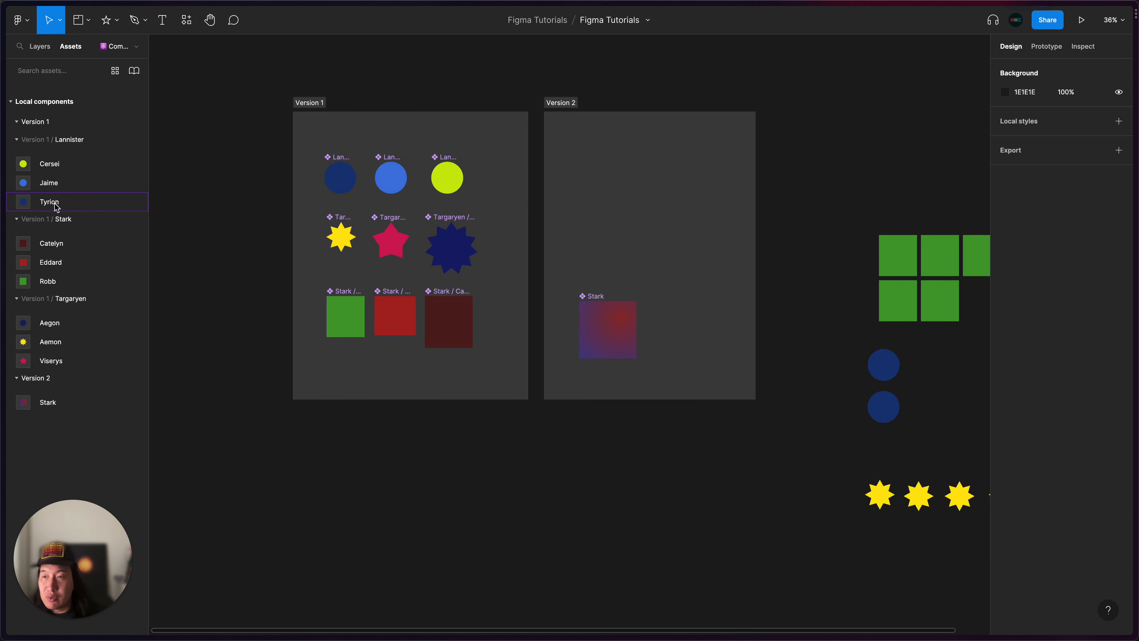
drag(51, 174, 485, 501)
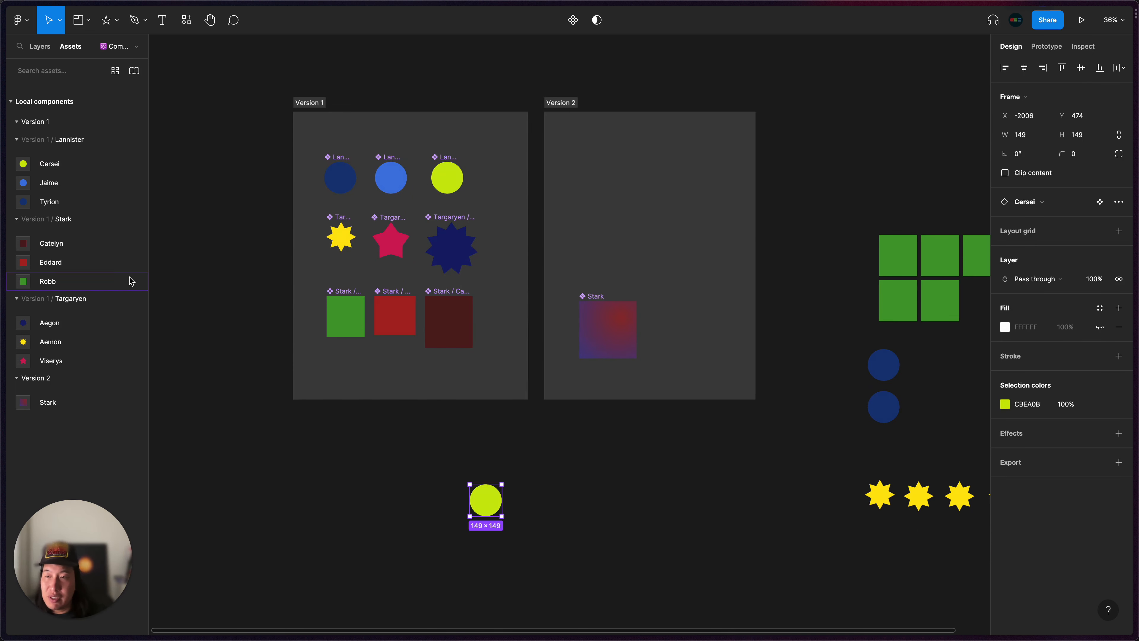
drag(49, 183, 542, 491)
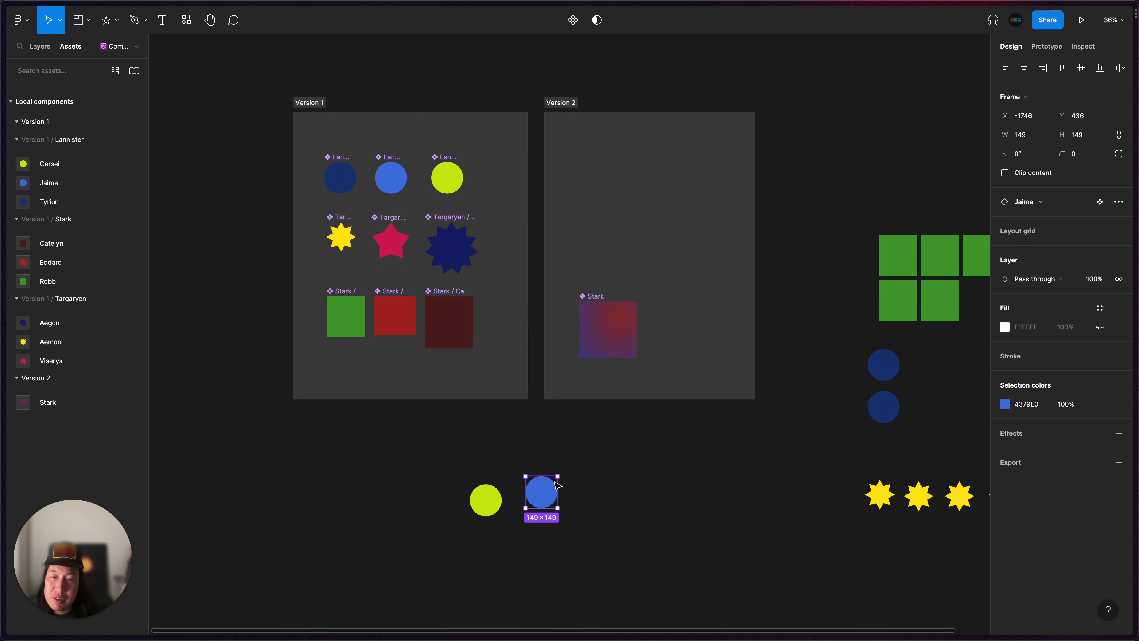
Move the Jaime instance down to about X -1750, Y 548, shift the Cersei instance closer to it, and leave Jaime selected
scroll(578, 465, up, 2)
scroll(582, 467, up, 5)
drag(615, 424, 609, 465)
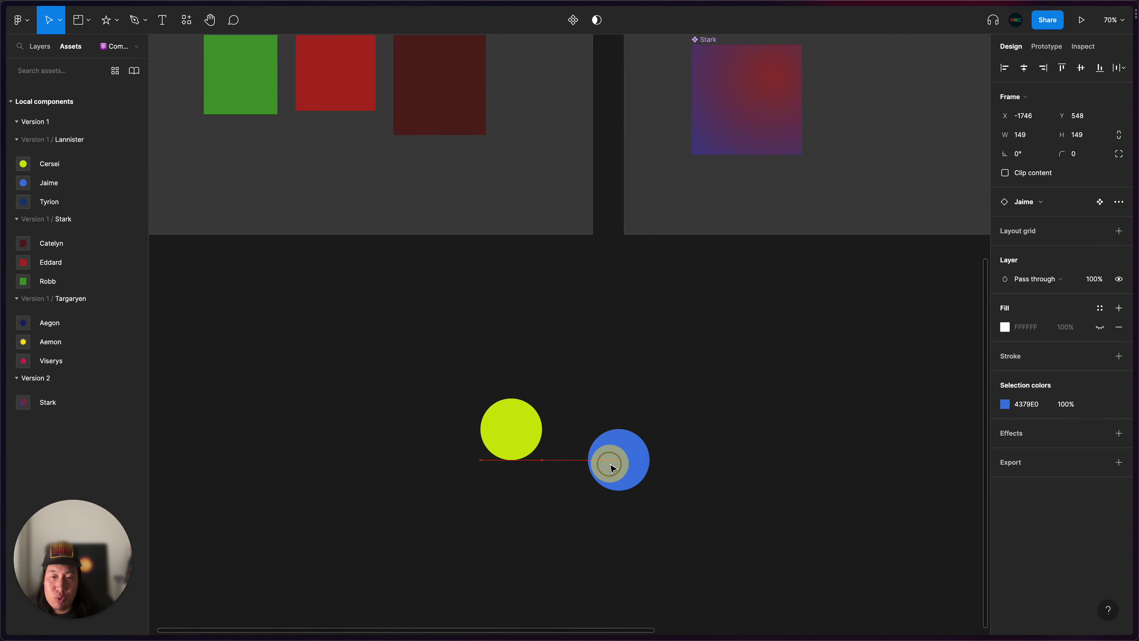
drag(501, 425, 528, 462)
click(629, 475)
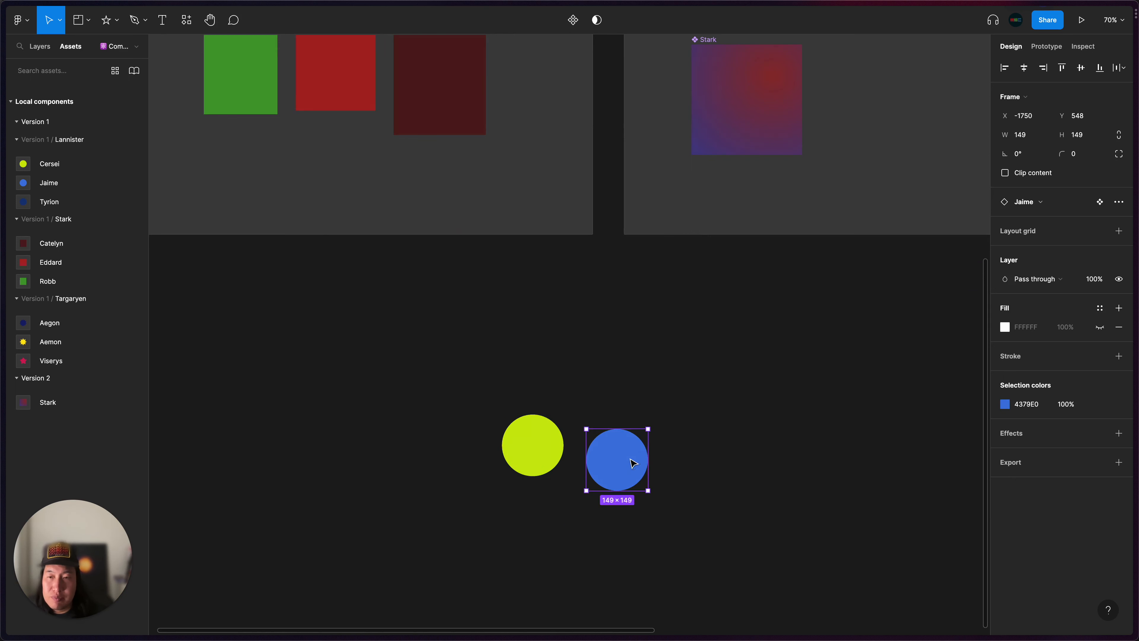
Move the Jaime instance up to about X -1753, Y 492, check its layer entry, and clear the selection
drag(632, 462, 631, 439)
click(40, 46)
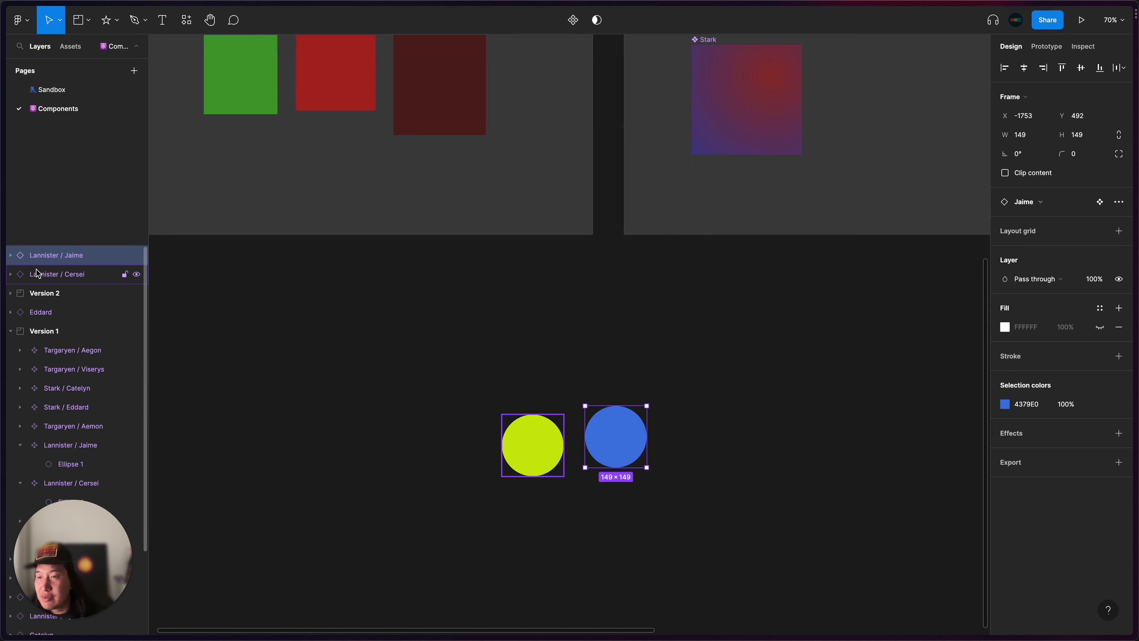
click(71, 46)
click(291, 373)
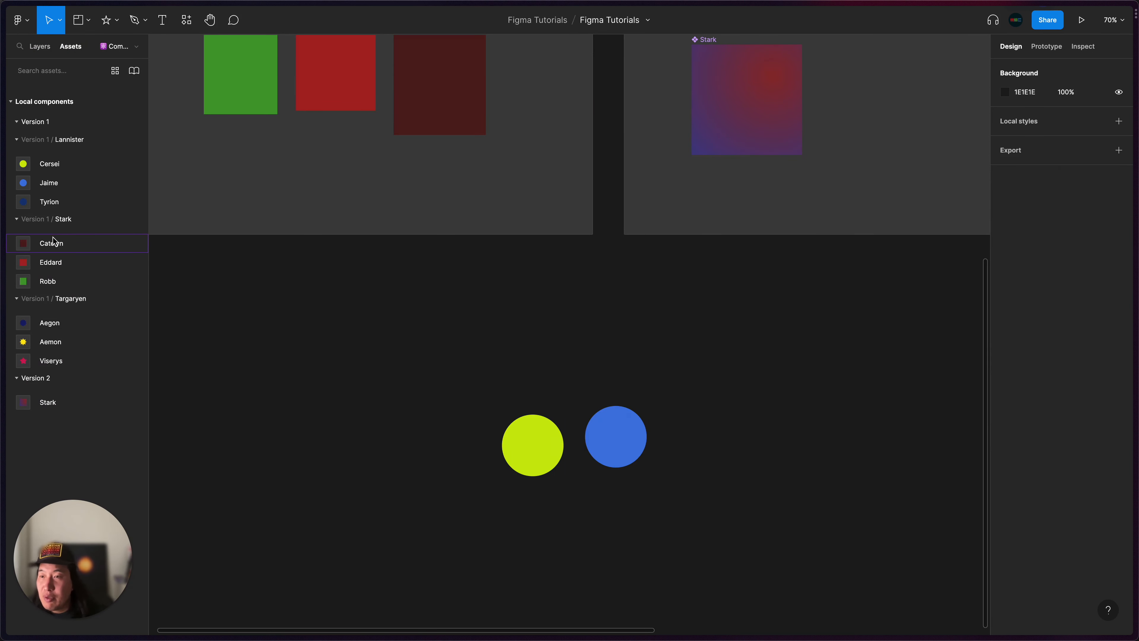
Place a Catelyn instance at about X -2431, Y 358 and an Aemon instance over its centre at about X -2390, Y 422
drag(52, 243, 355, 405)
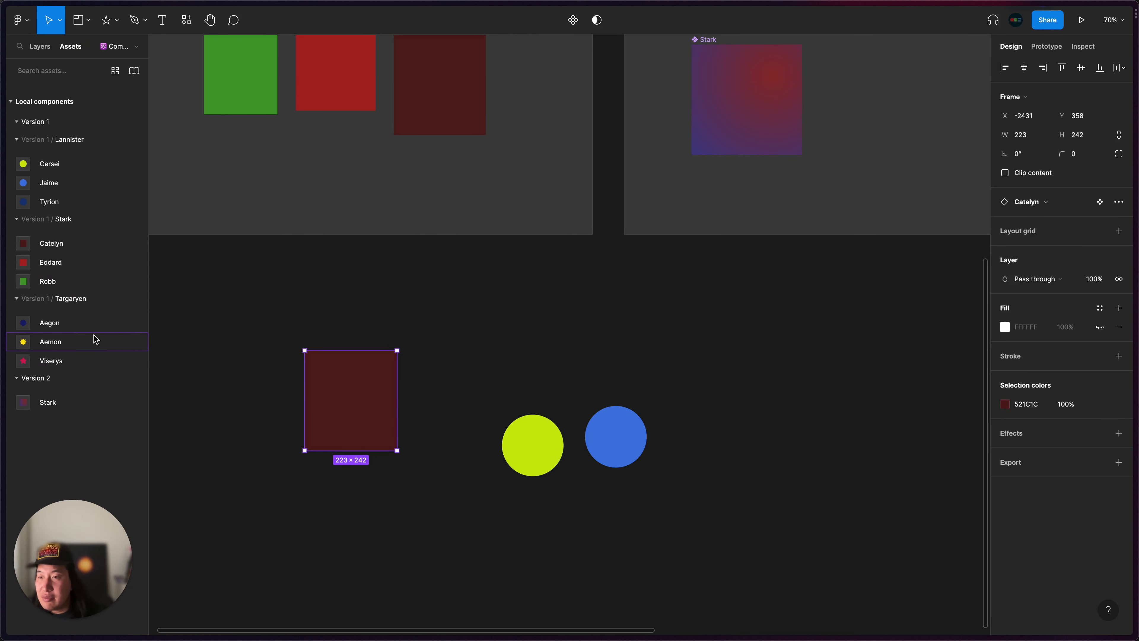
drag(62, 344, 355, 412)
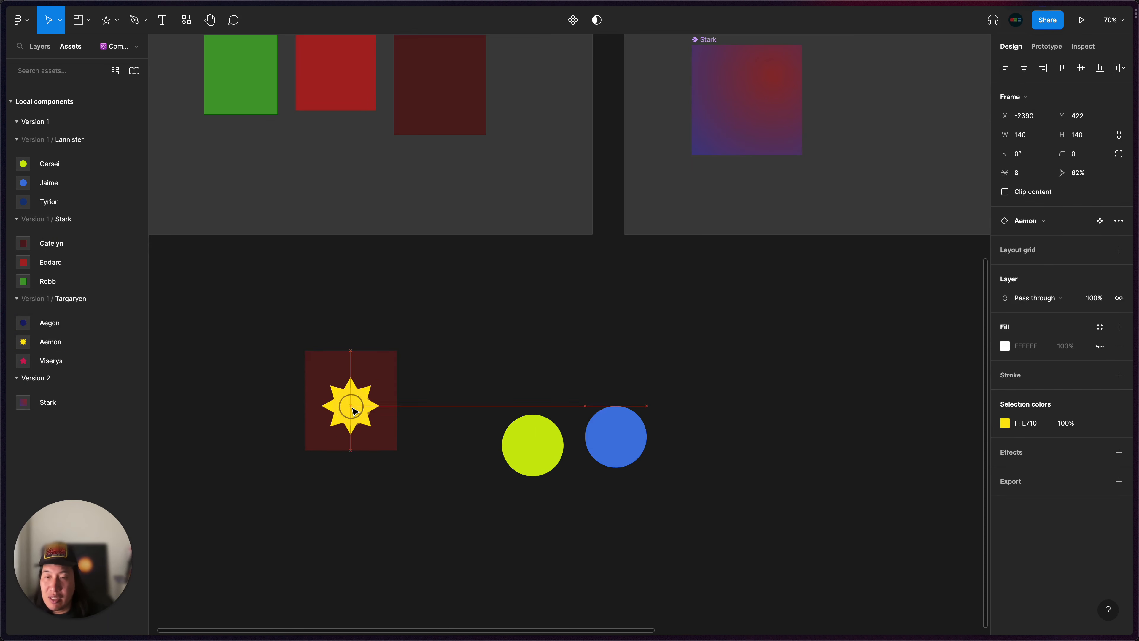
click(509, 388)
scroll(511, 387, left, 3)
Examine the layer list and compare the slash-named main components in Version 1 with the instances placed outside the frames
click(40, 46)
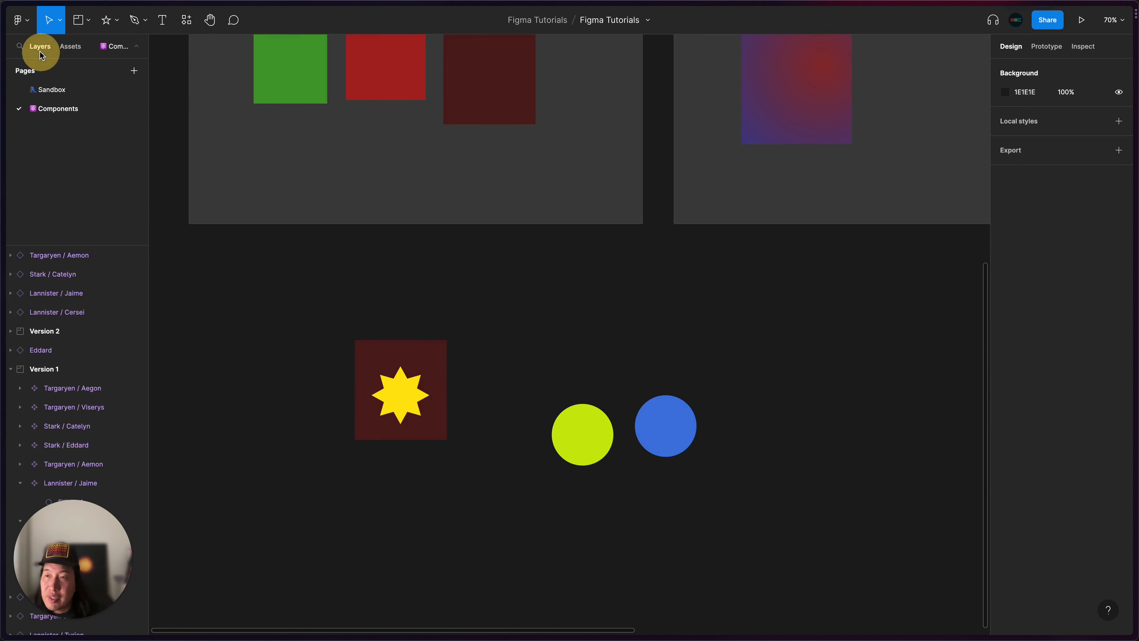
scroll(394, 308, down, 5)
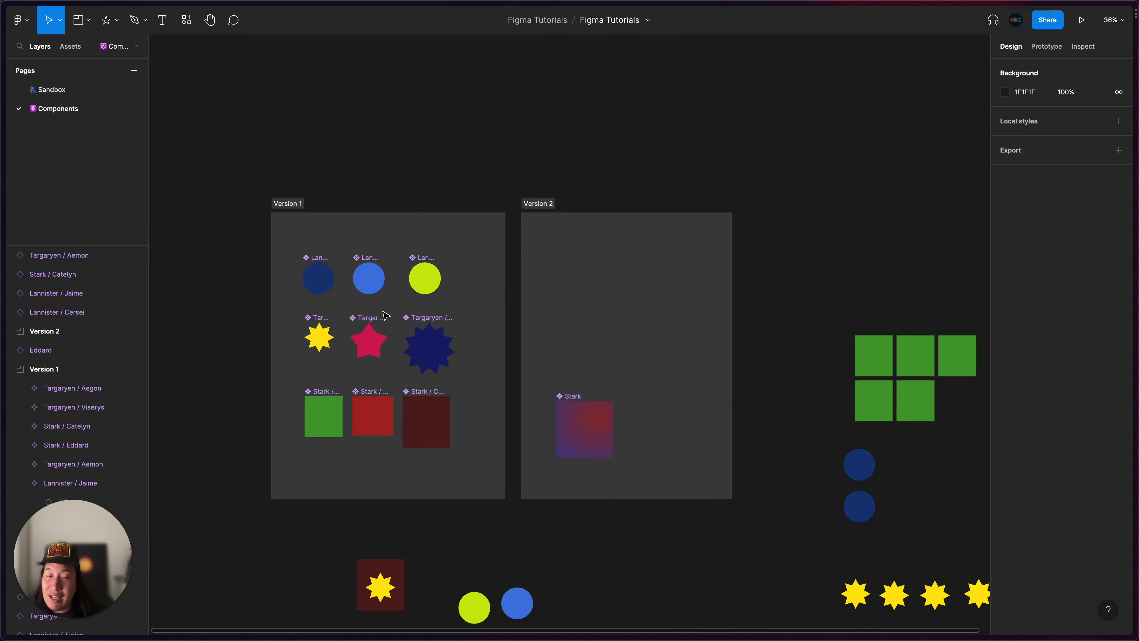
scroll(677, 289, down, 5)
scroll(677, 288, right, 4)
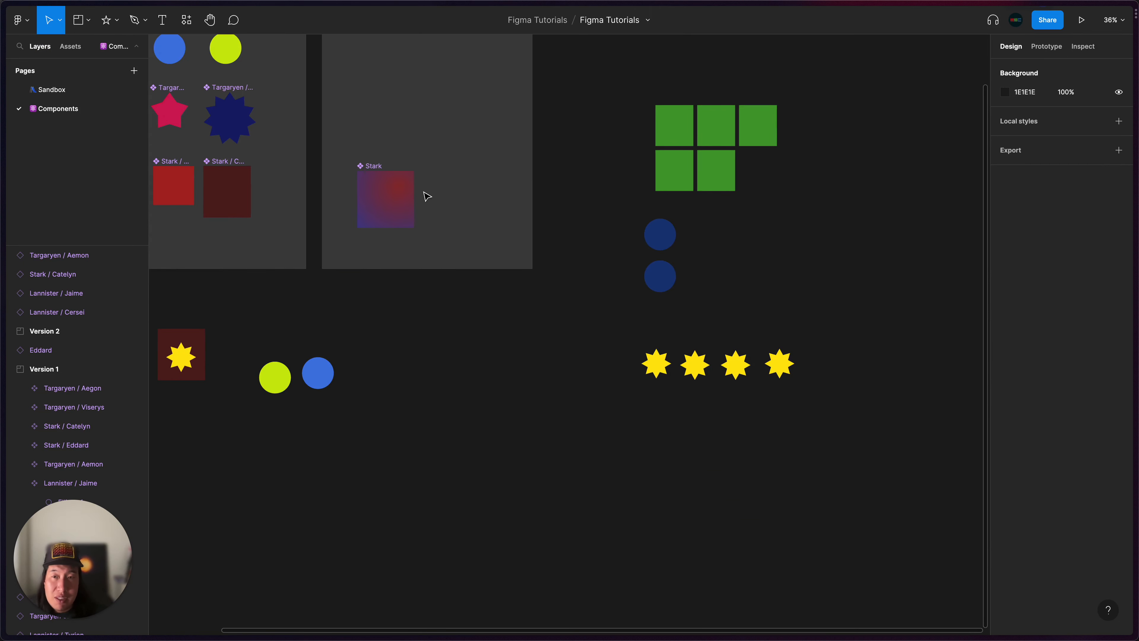
scroll(427, 197, up, 4)
scroll(426, 196, left, 8)
scroll(525, 268, up, 5)
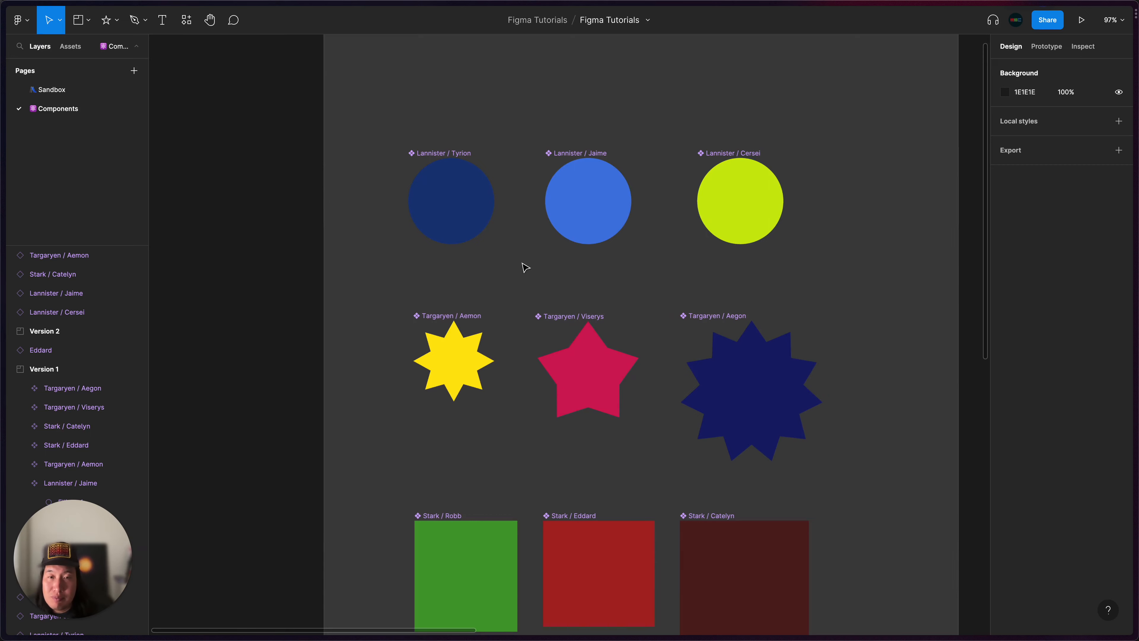
scroll(526, 268, right, 10)
scroll(526, 267, down, 4)
scroll(264, 117, left, 3)
scroll(265, 117, up, 2)
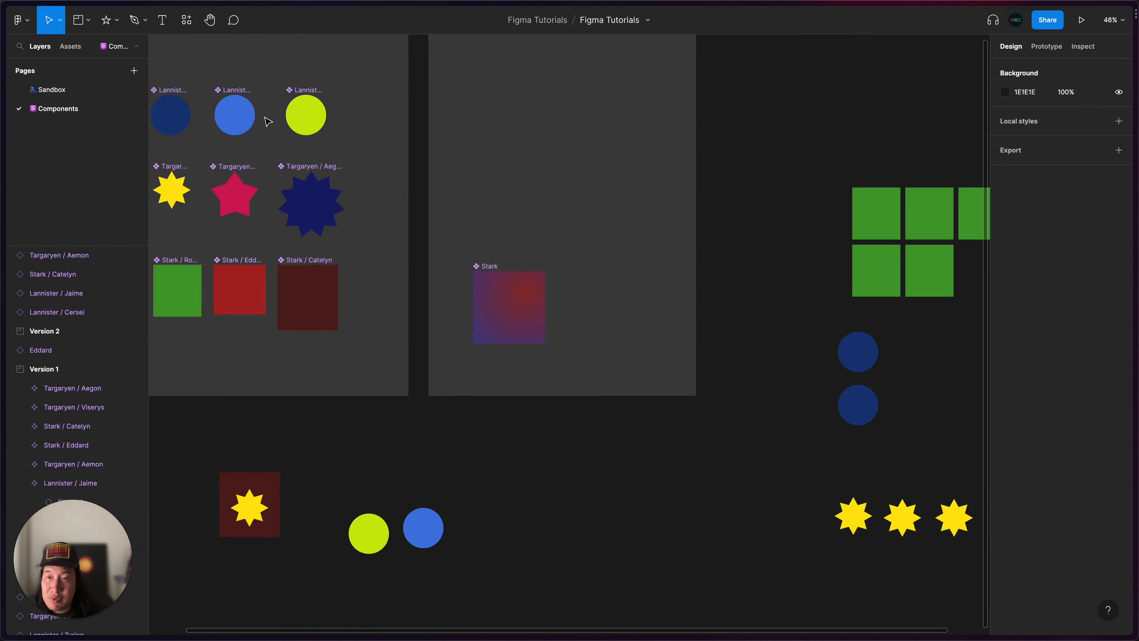
scroll(265, 117, right, 1)
scroll(265, 118, down, 1)
scroll(759, 364, left, 7)
scroll(759, 364, down, 3)
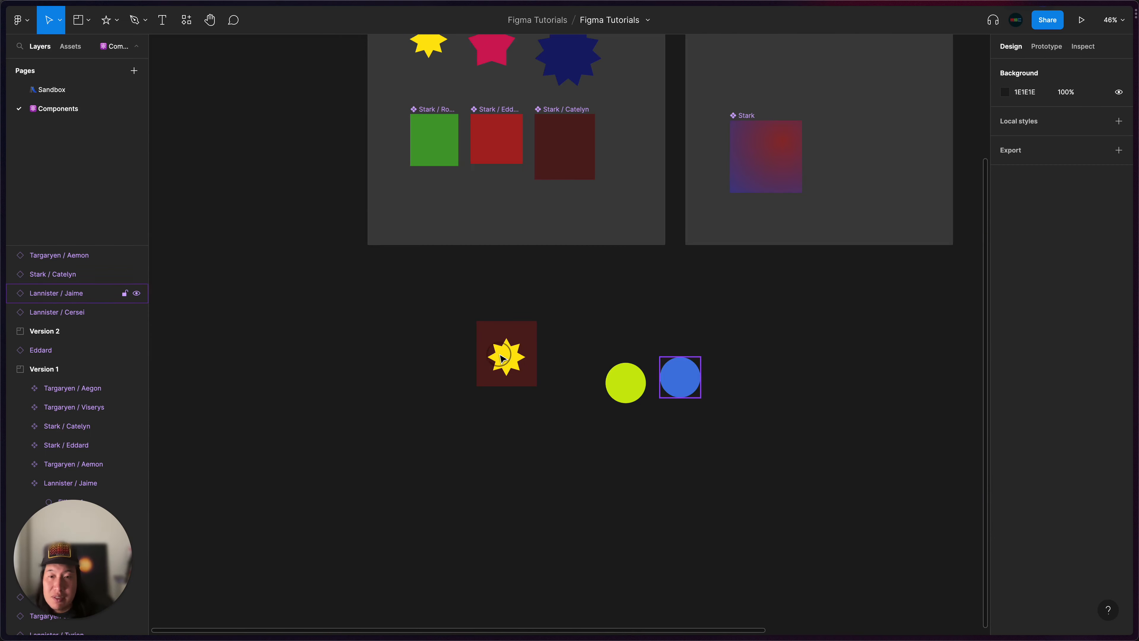
Centre the Aemon star vertically on the Catelyn square at about Y 409, and move both instances together further down
click(504, 355)
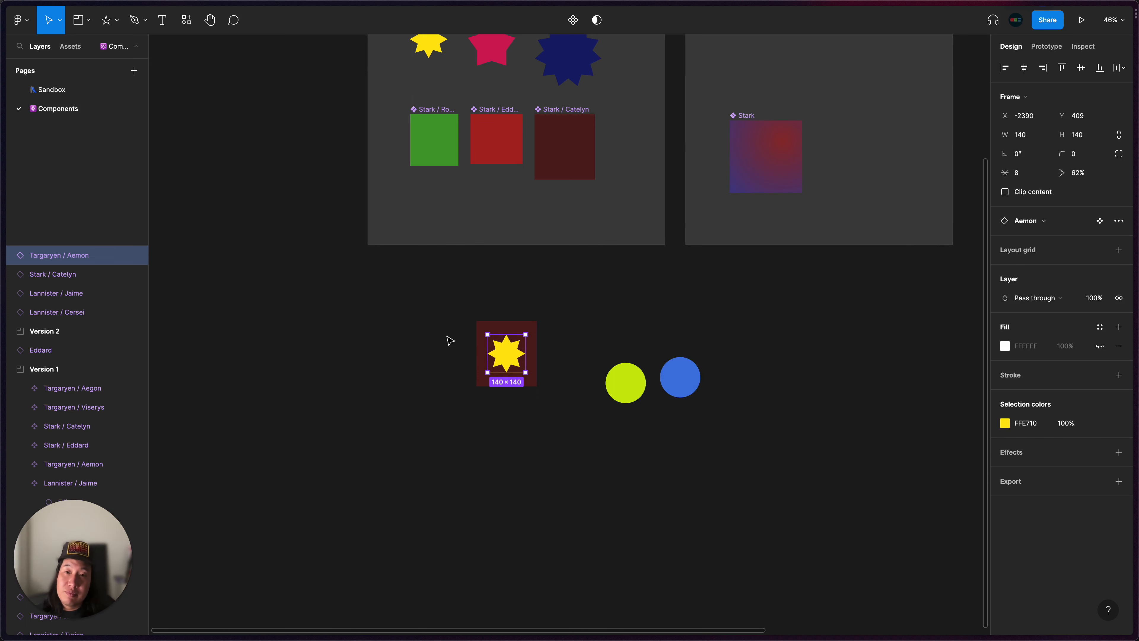
drag(429, 307, 586, 420)
drag(518, 364, 568, 468)
click(615, 450)
click(571, 447)
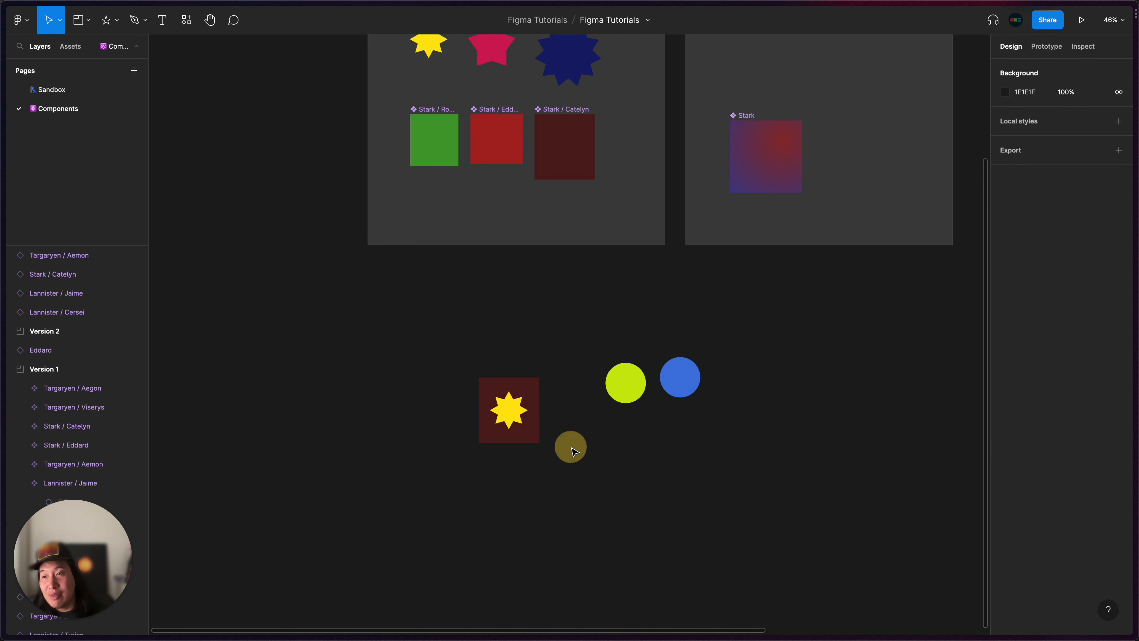
Move the Catelyn square separately to about X -2422, Y 720, and centre the Aemon star on it at about X -2381, Y 771
drag(501, 412, 501, 450)
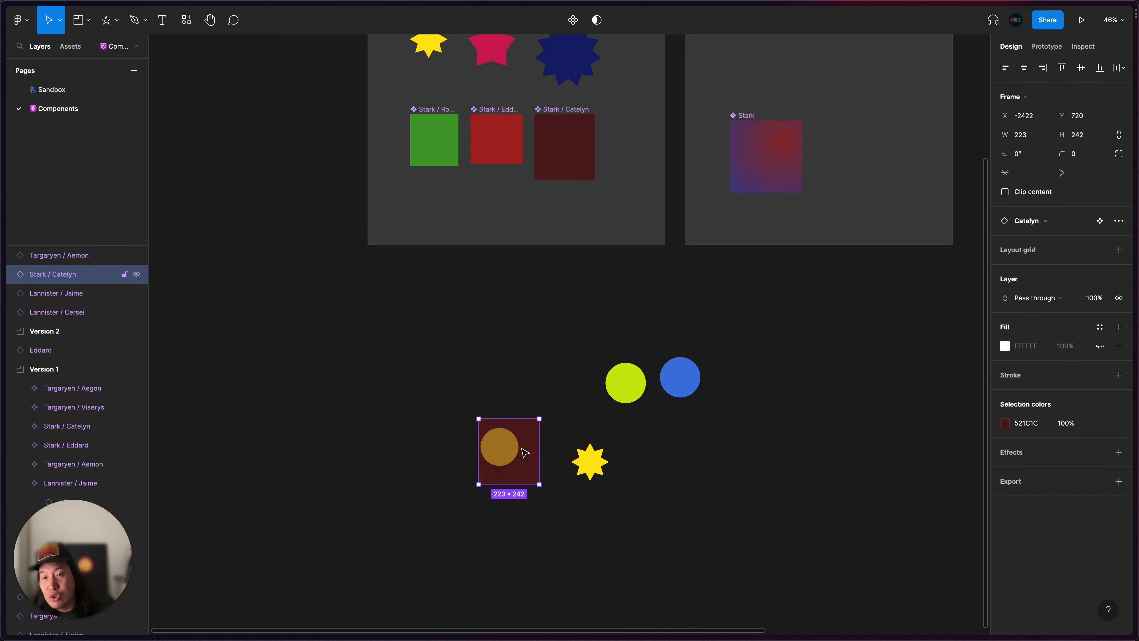
drag(588, 463, 506, 454)
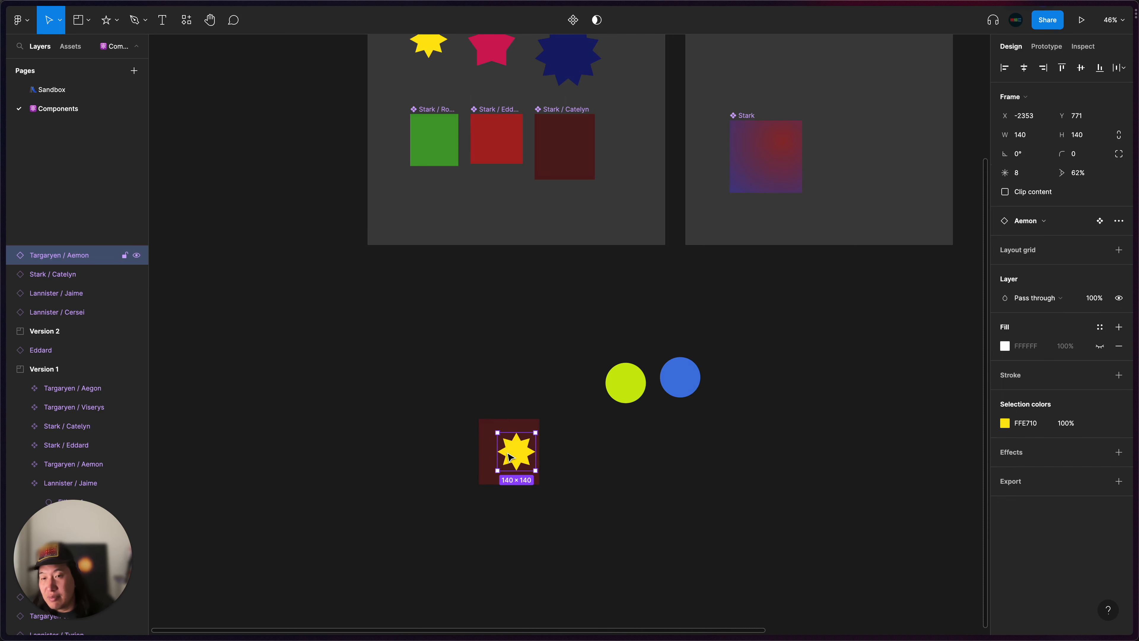
scroll(531, 340, up, 5)
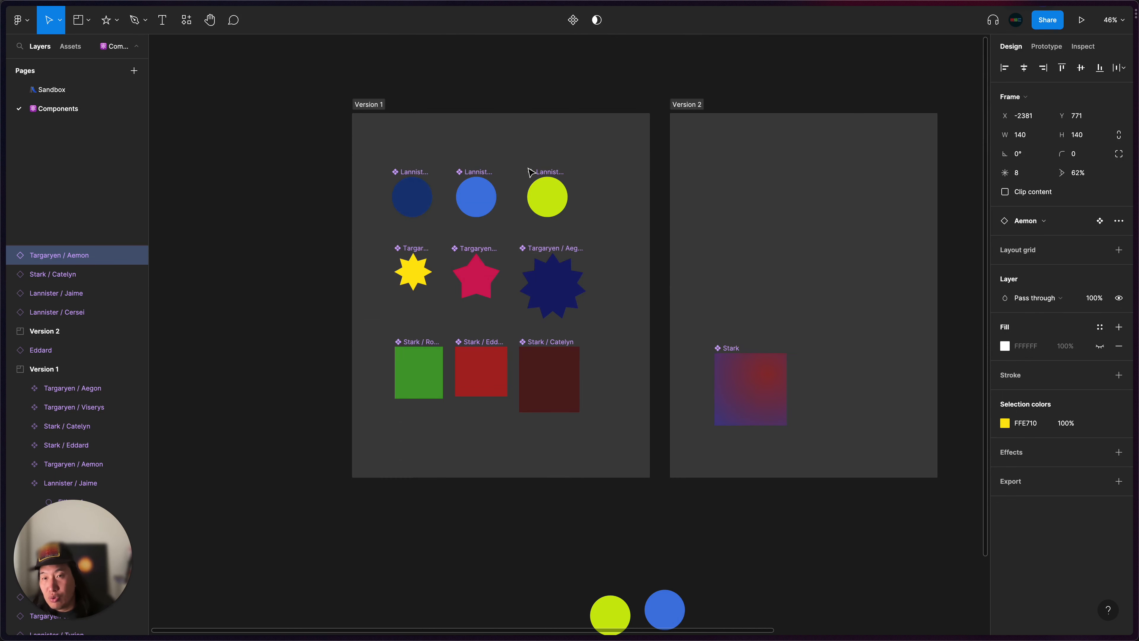
scroll(518, 287, down, 10)
click(552, 318)
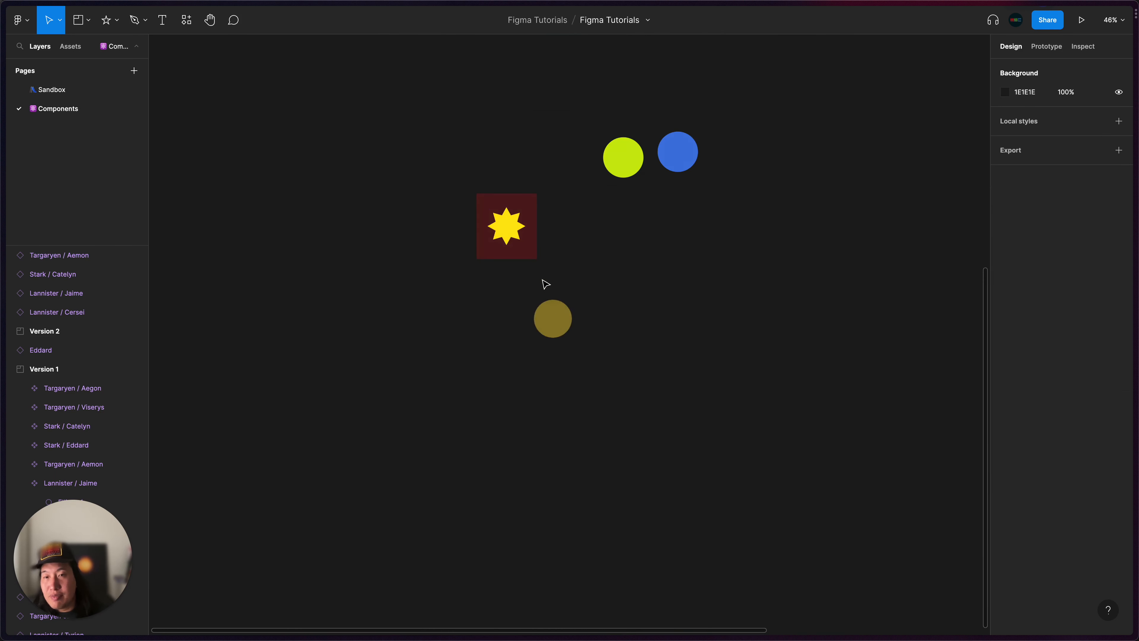
Combine the overlapping Catelyn and Aemon instances into one new component and move it to about X -2455, Y 250 below Version 1
drag(444, 166, 580, 298)
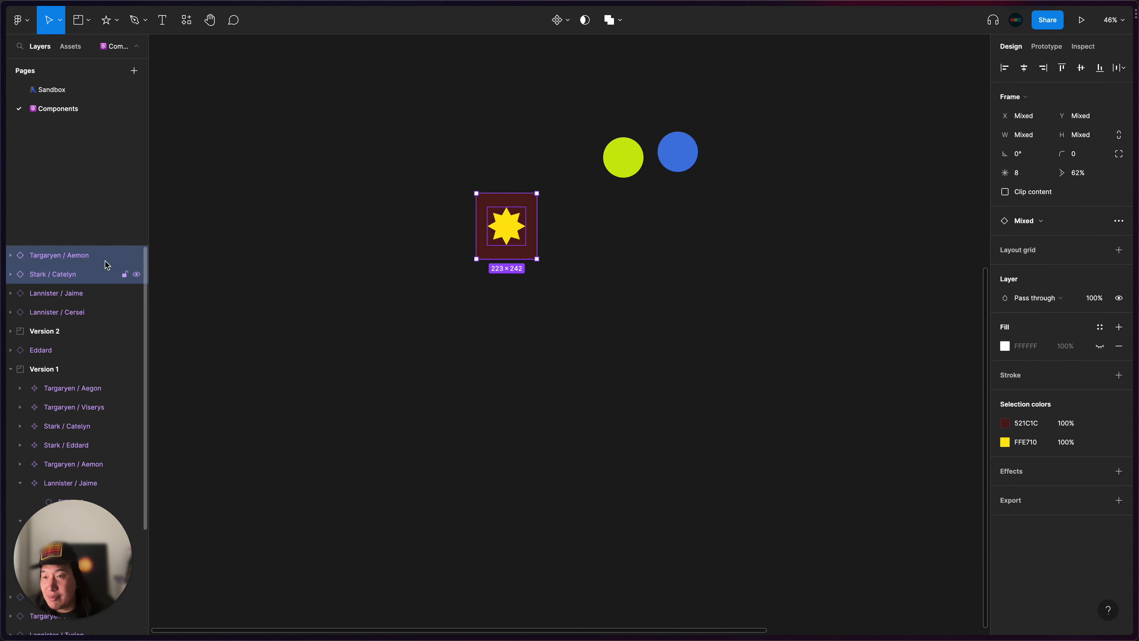
scroll(431, 242, up, 2)
scroll(430, 242, right, 2)
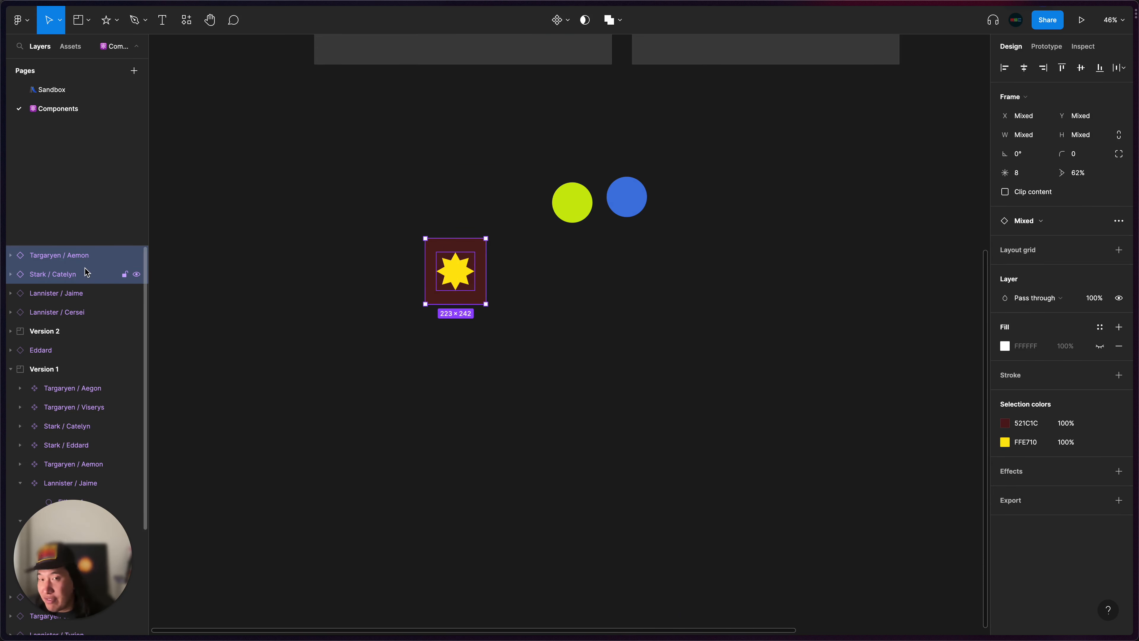
click(558, 22)
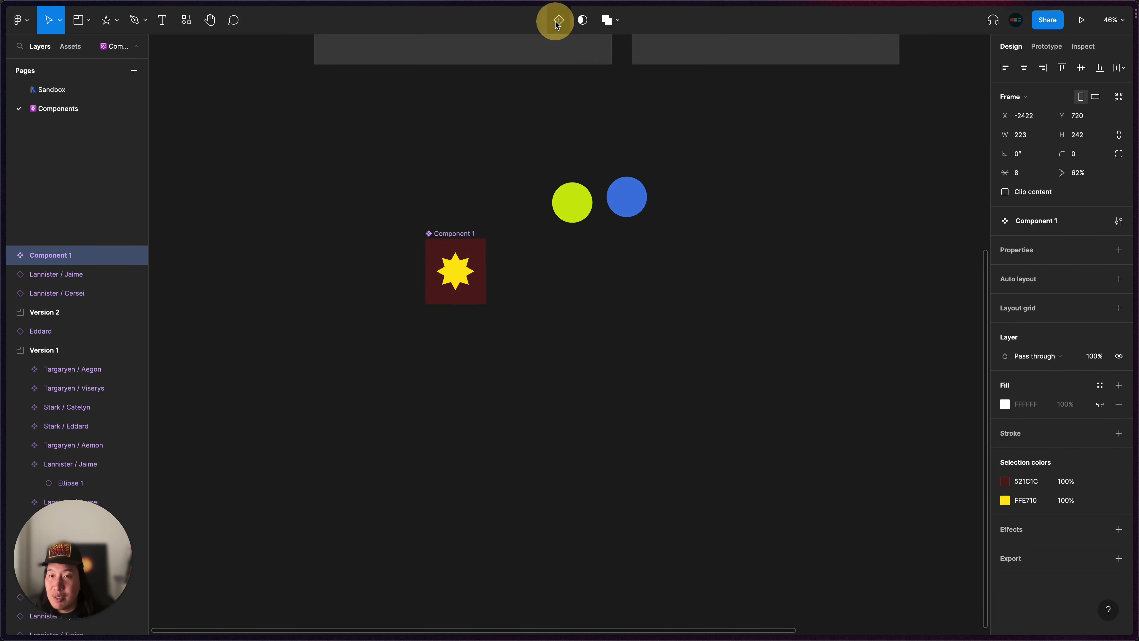
drag(442, 233, 432, 103)
scroll(441, 106, up, 5)
scroll(449, 291, up, 3)
scroll(450, 290, left, 5)
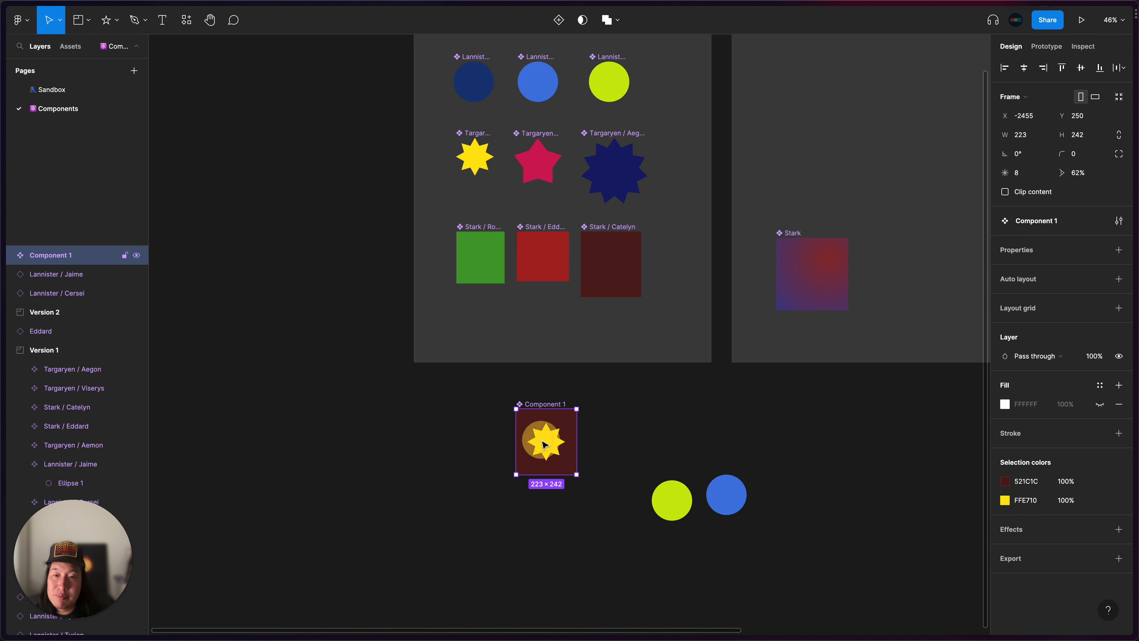
Rename the new combined component as Silva and shift it slightly left beneath the Version 1 section
double_click(545, 402)
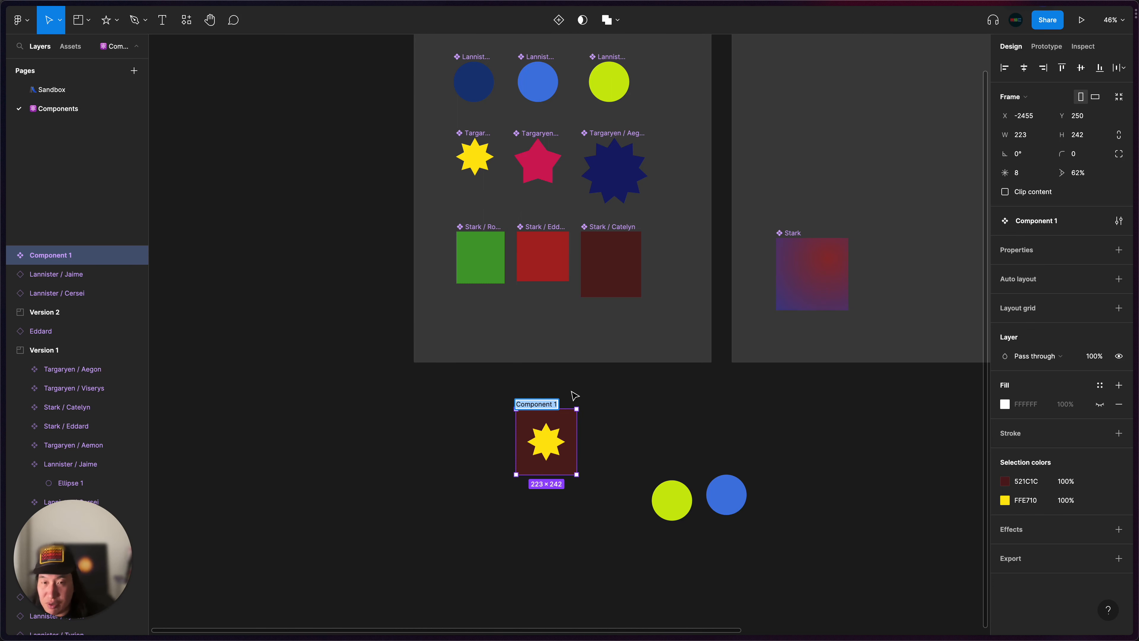
text(Silva)
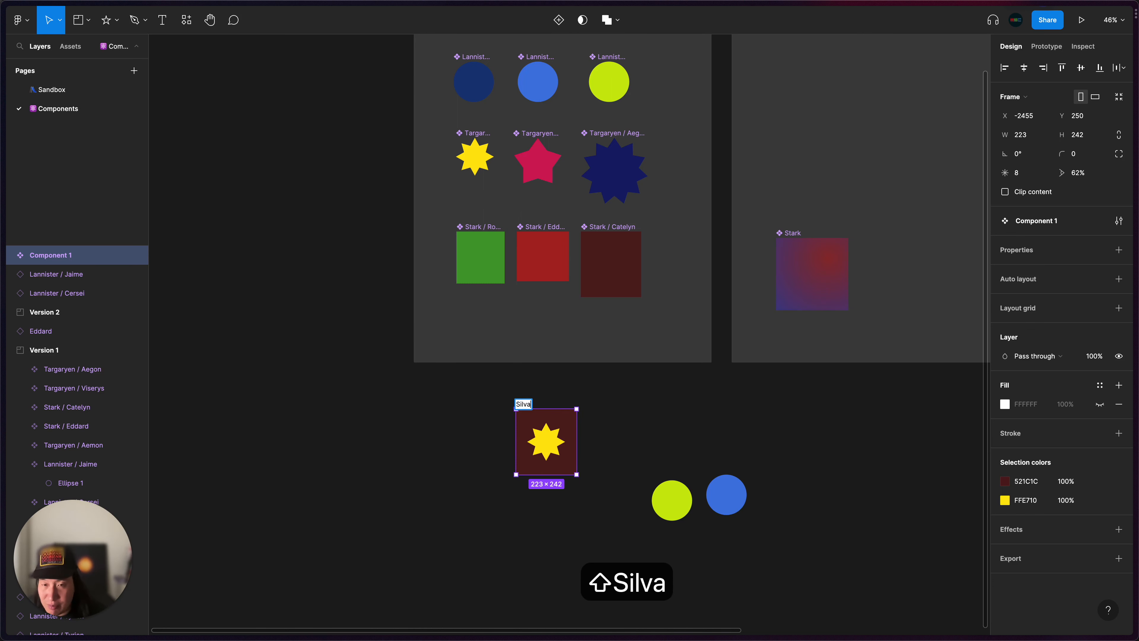
key(Return)
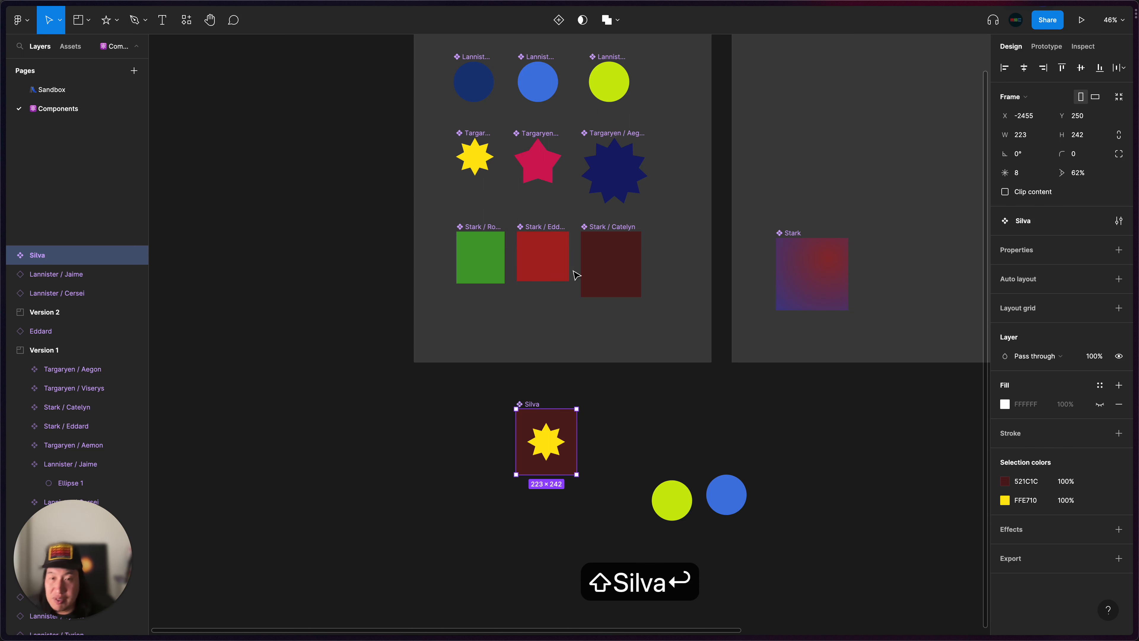
click(557, 376)
drag(529, 402, 471, 390)
click(576, 397)
scroll(582, 399, left, 1)
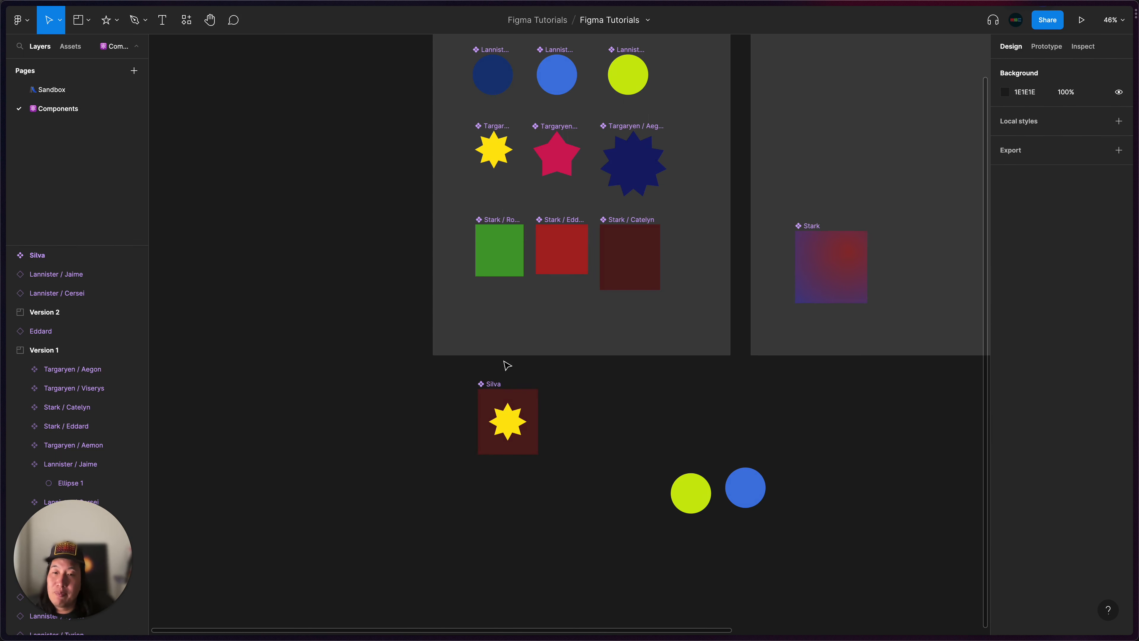
scroll(504, 376, up, 5)
scroll(569, 426, down, 5)
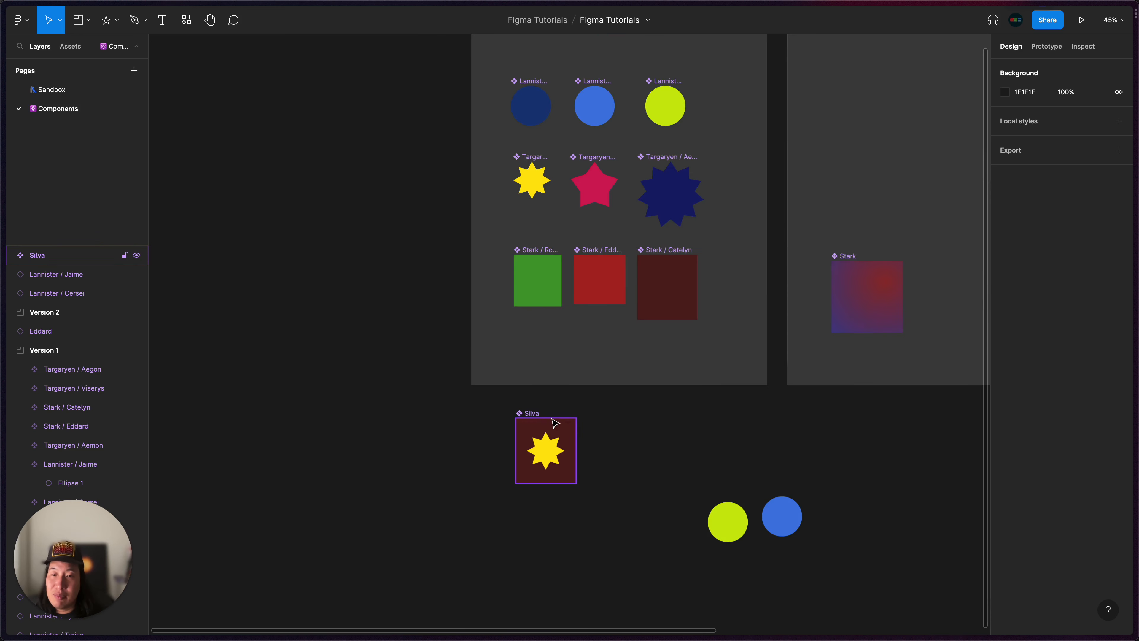
Move the Silva component into the Version 2 section above Stark, at about X 163, Y 254
drag(537, 417, 852, 91)
scroll(796, 191, up, 5)
scroll(796, 191, right, 4)
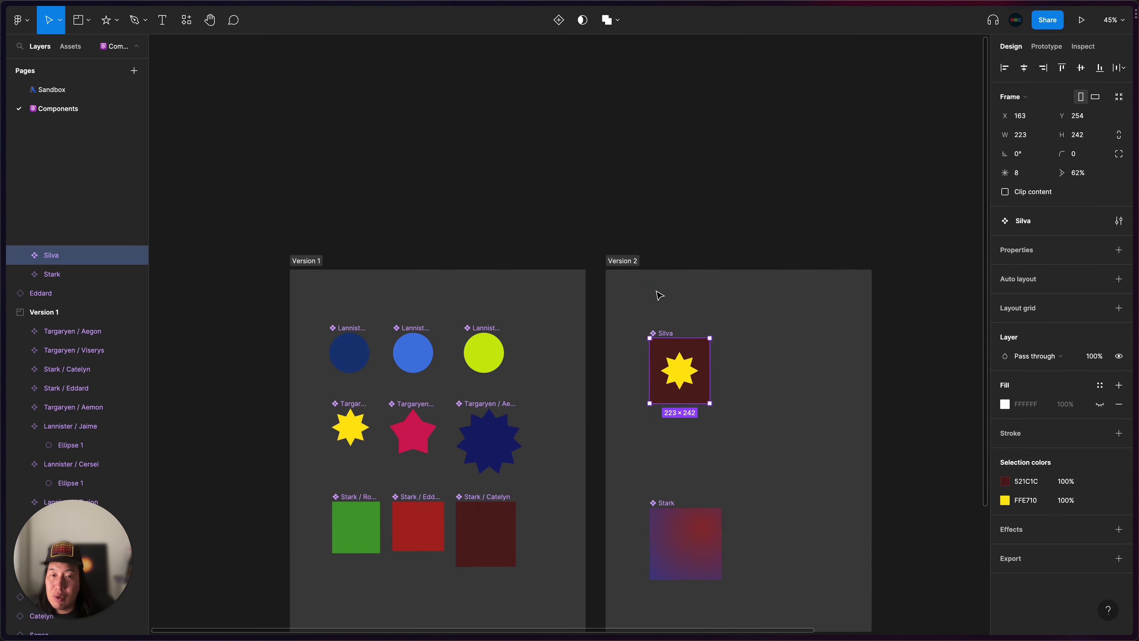
Extend the Version 1 section downward to make room for another row below the Stark components
scroll(636, 391, down, 8)
scroll(636, 391, left, 2)
click(651, 267)
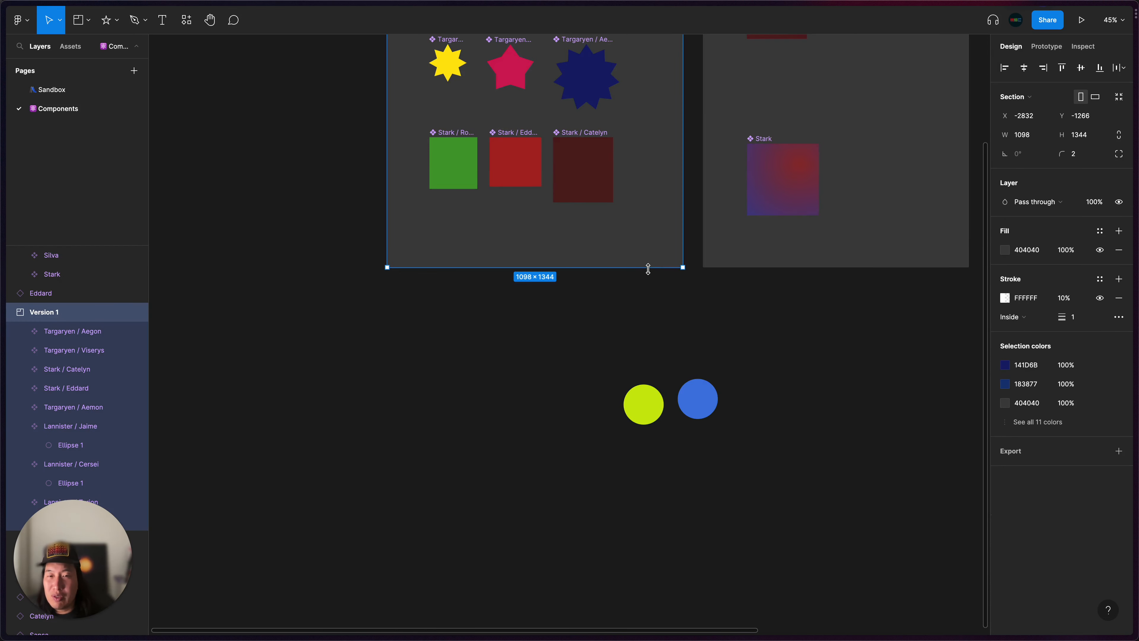
drag(648, 266, 636, 376)
click(710, 303)
Move the Silva component from Version 2 into the free space of Version 1 below the Stark row, left-aligned with Stark / Robb
scroll(710, 303, up, 5)
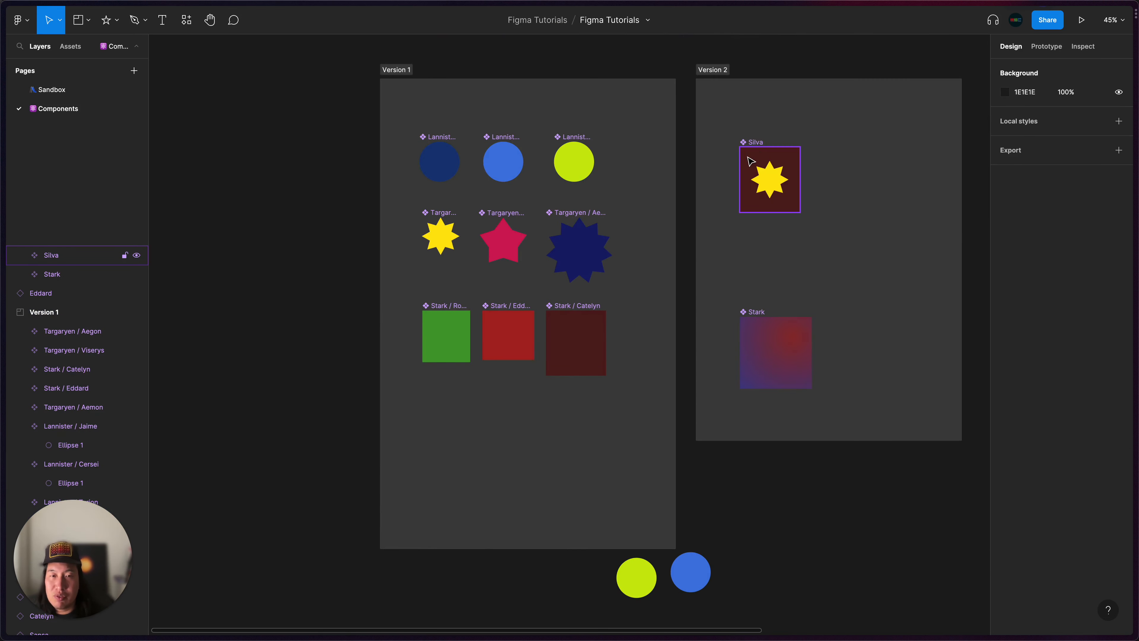
drag(756, 144, 453, 416)
scroll(548, 434, down, 5)
scroll(549, 434, left, 2)
click(544, 245)
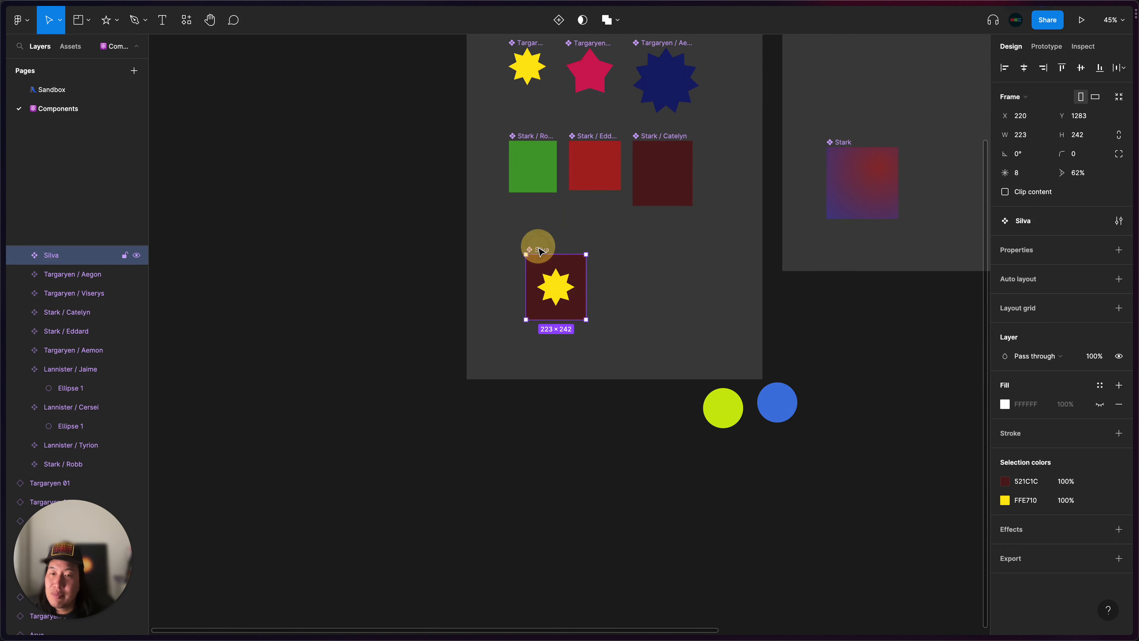
scroll(535, 141, up, 1)
scroll(534, 142, right, 1)
scroll(534, 141, up, 1)
scroll(535, 142, right, 1)
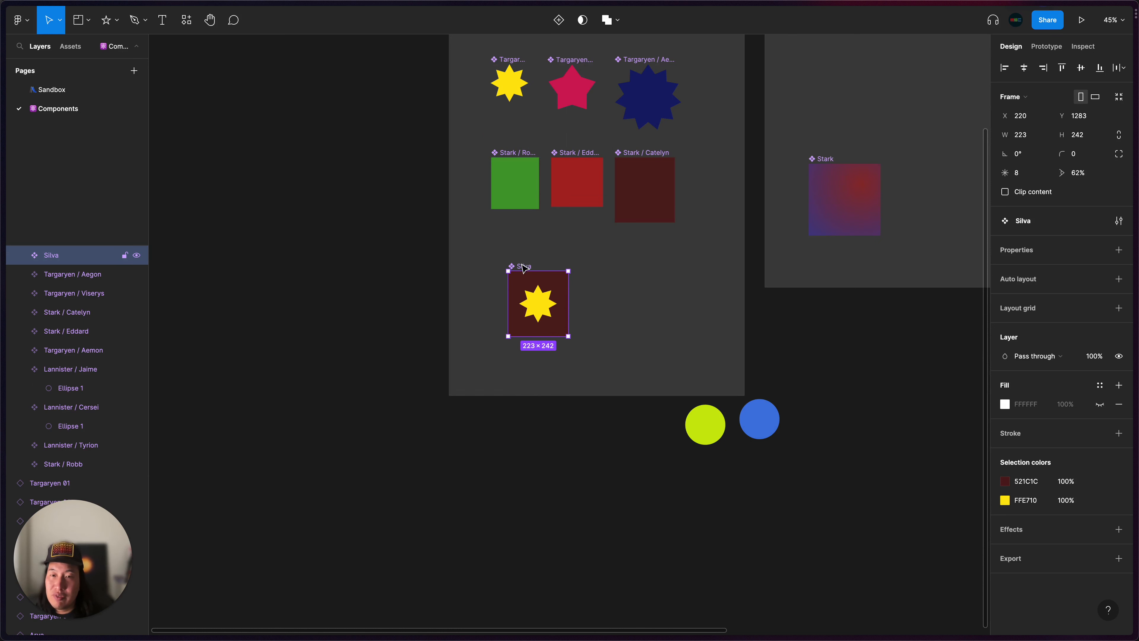
drag(520, 265, 503, 274)
scroll(506, 275, up, 4)
scroll(506, 275, right, 4)
Recolour the Targaryen / Aemon main component's star to the light grey DAD9CD
click(479, 108)
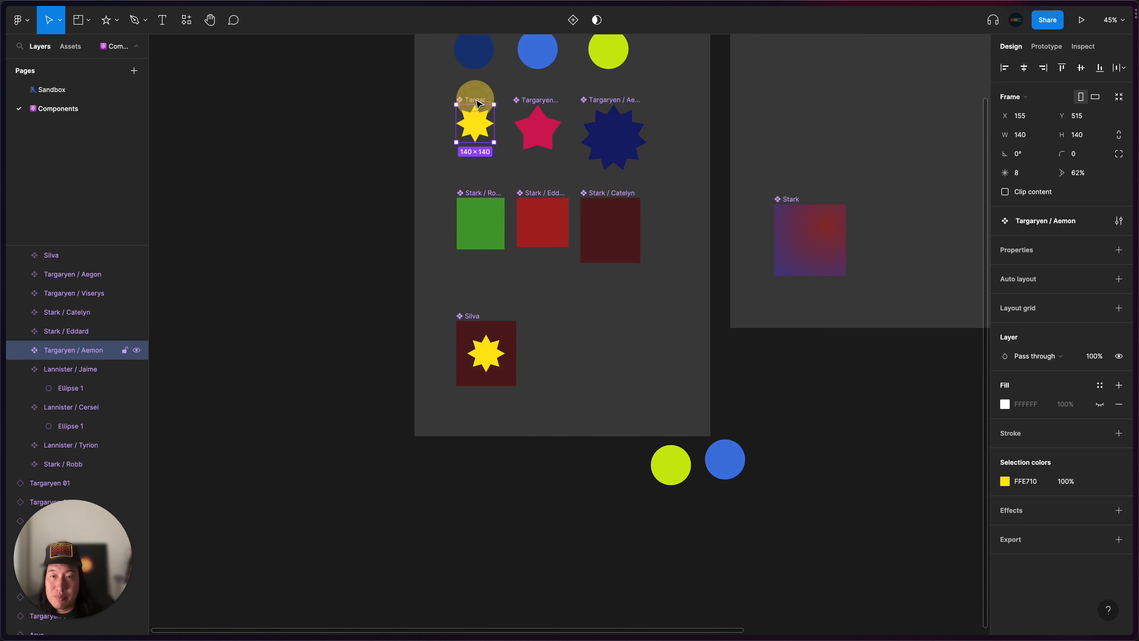
click(1005, 481)
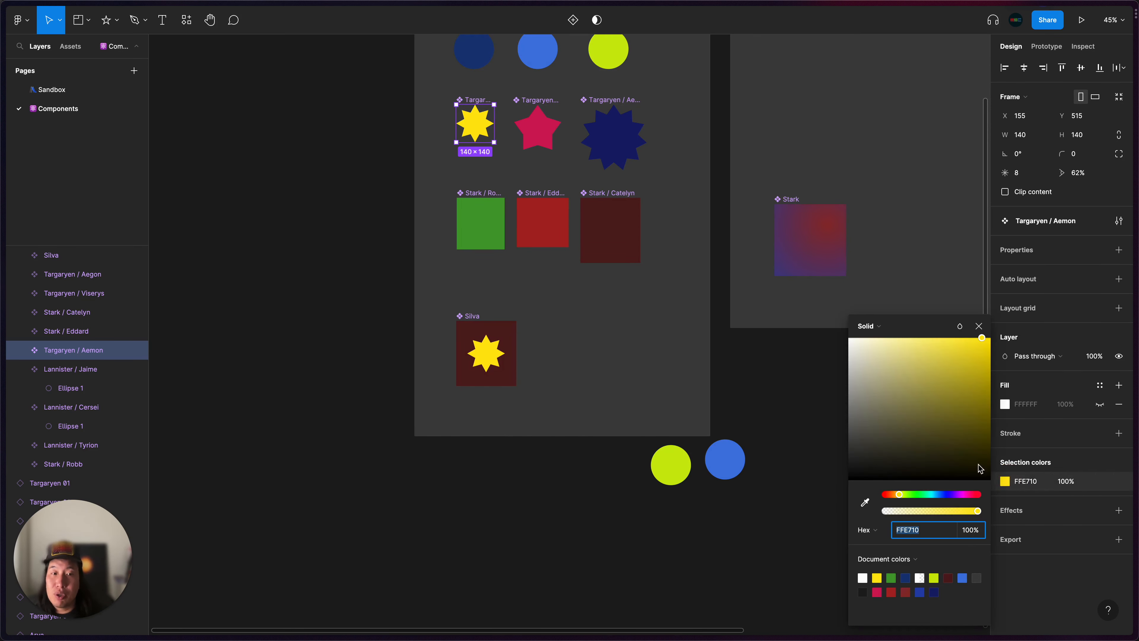
drag(966, 421, 856, 359)
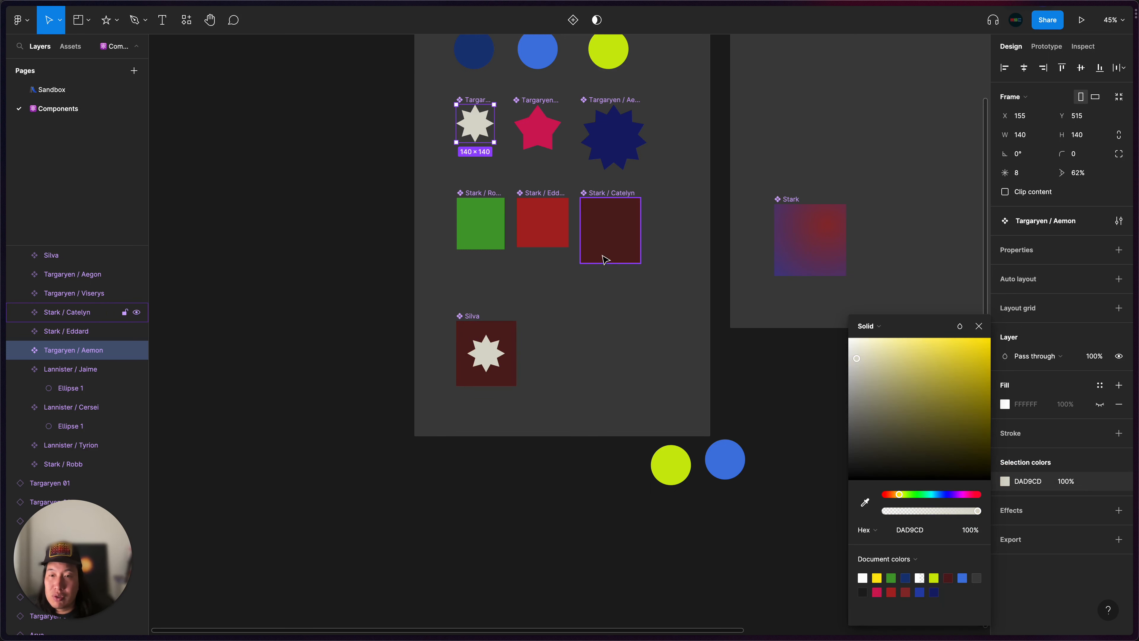
Recolour the Stark / Catelyn main component's square to the light red D05656
click(628, 218)
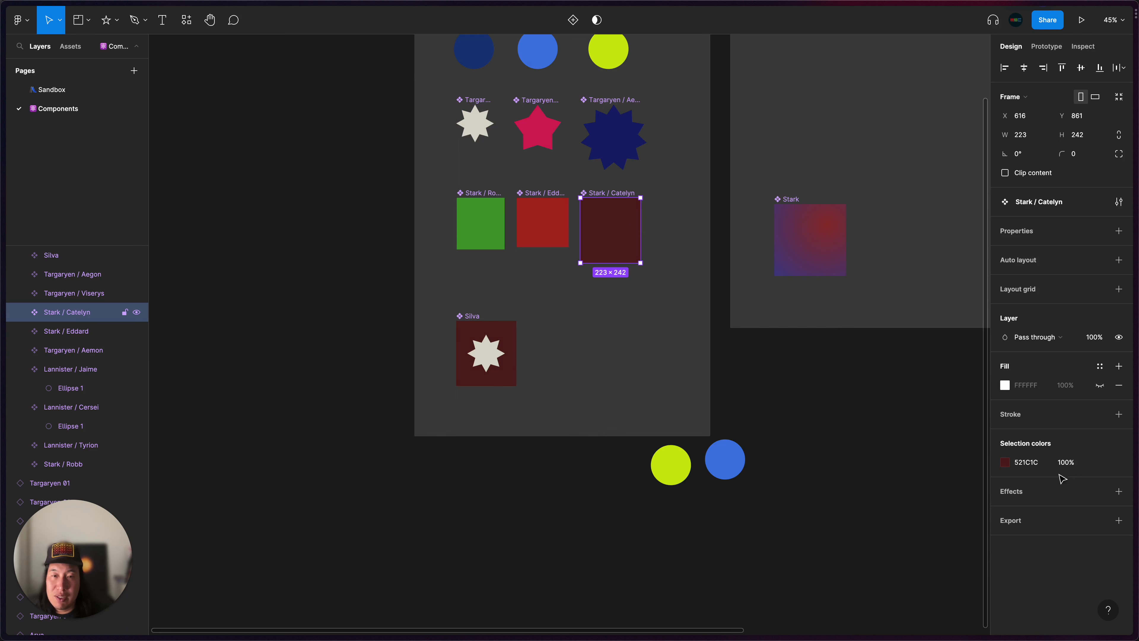
click(997, 462)
drag(942, 434, 932, 363)
scroll(592, 311, up, 2)
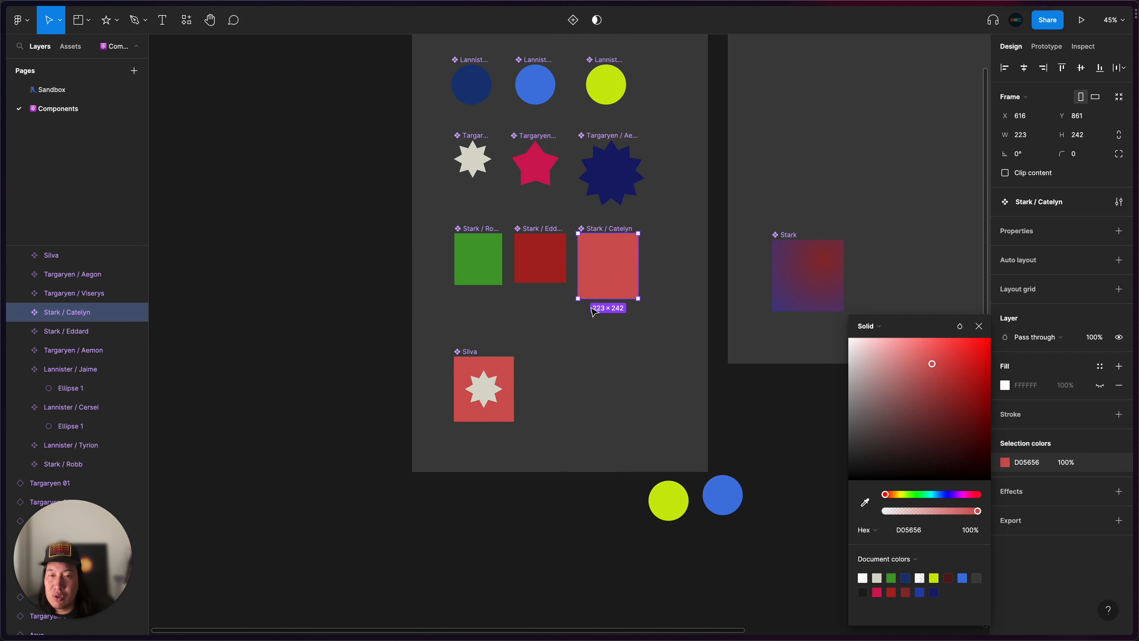
Round the corners of the rectangle inside the Stark / Catelyn main component with a radius of 24
scroll(592, 310, up, 5)
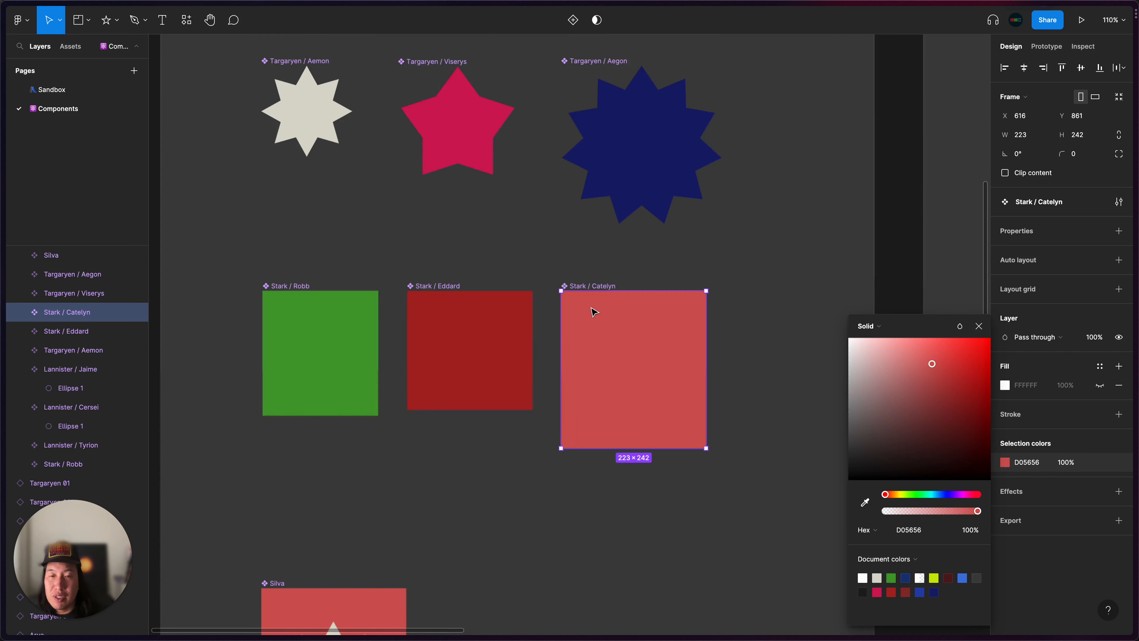
click(1095, 156)
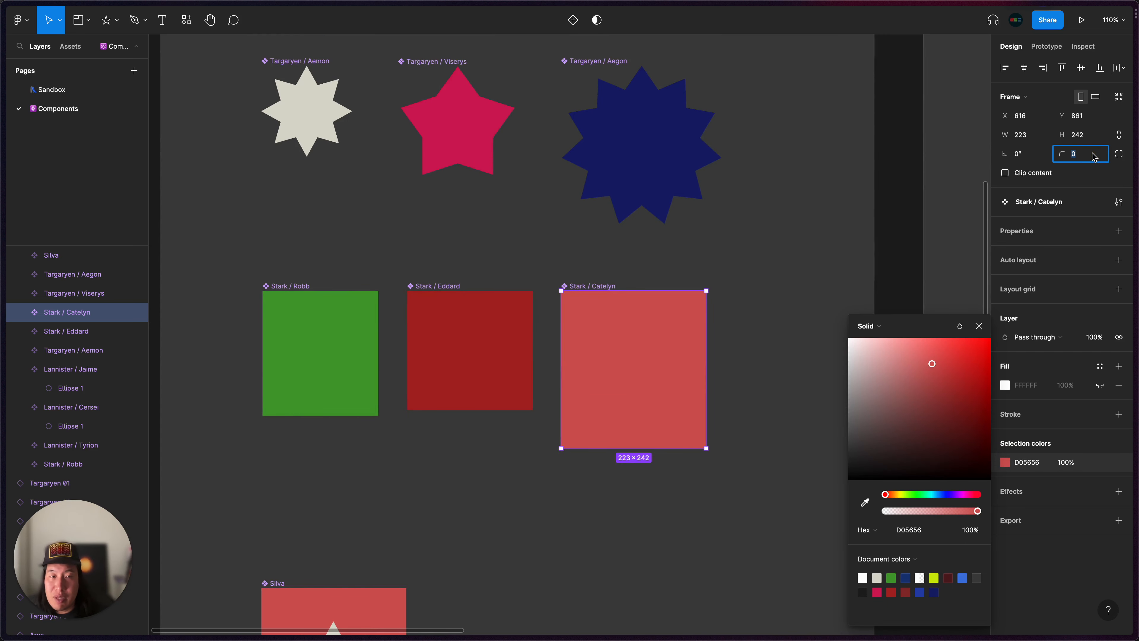
click(20, 312)
click(67, 331)
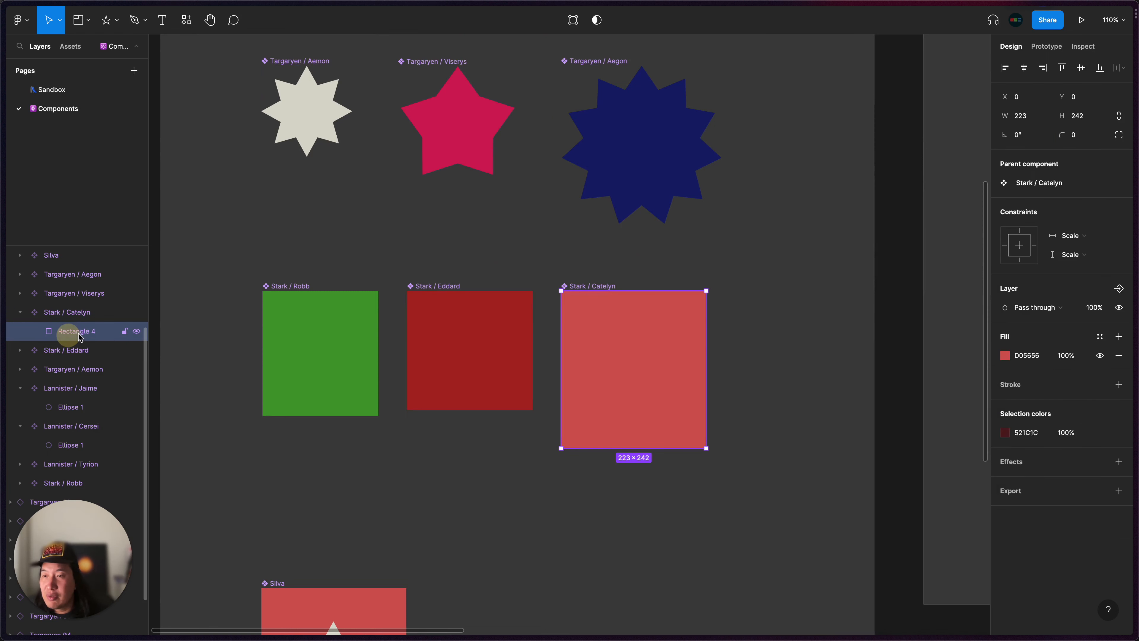
click(1080, 136)
text(24)
key(Return)
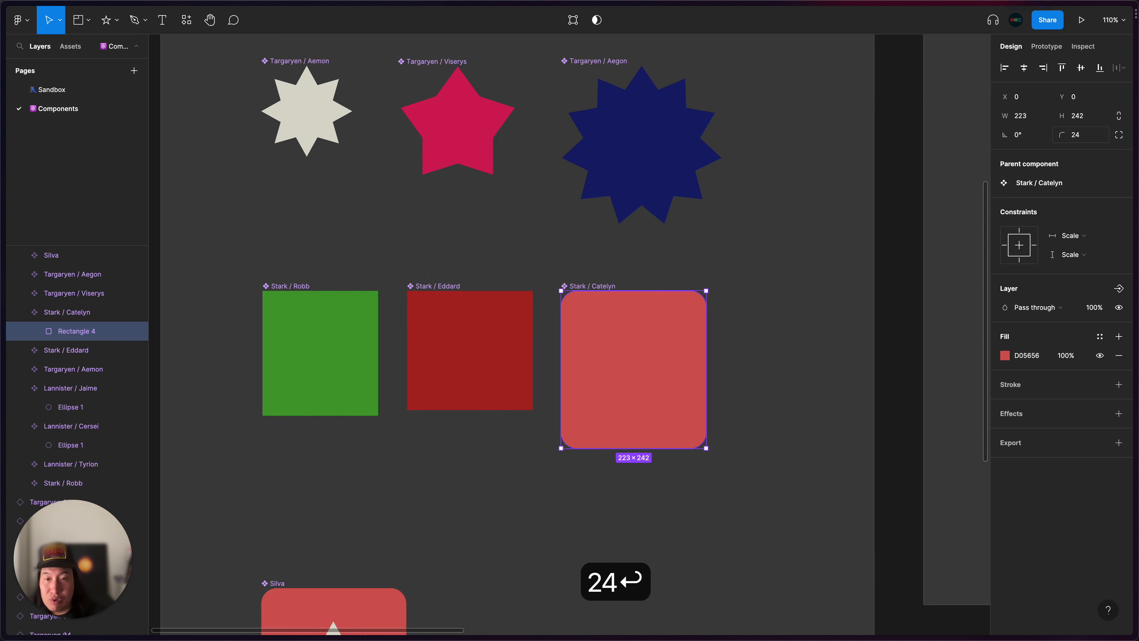
scroll(483, 450, down, 4)
scroll(482, 450, left, 1)
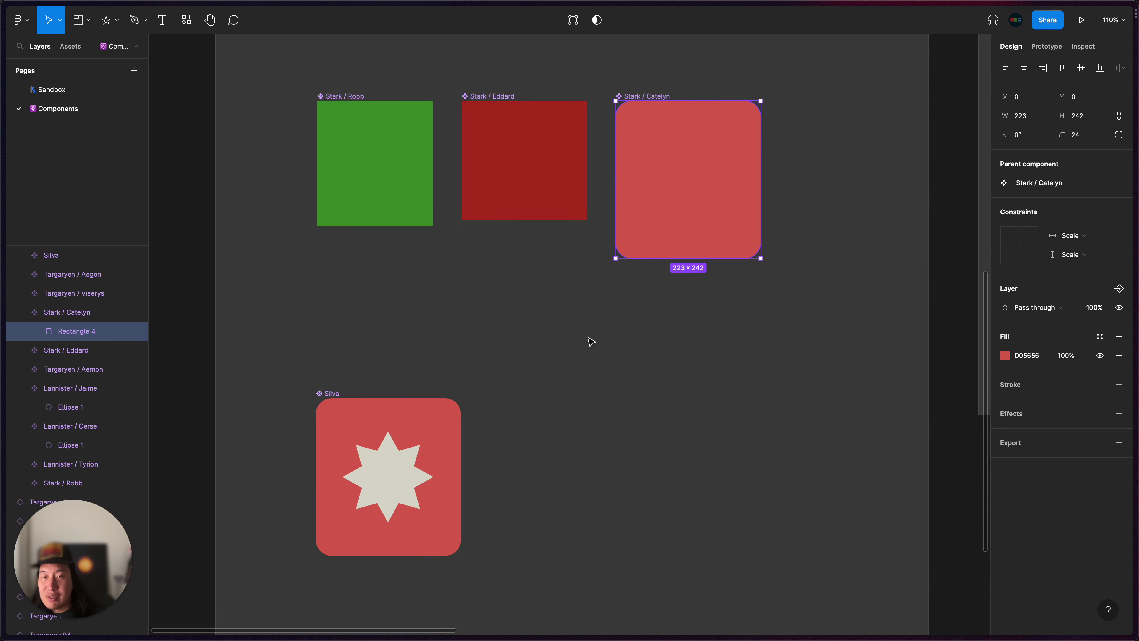
click(569, 427)
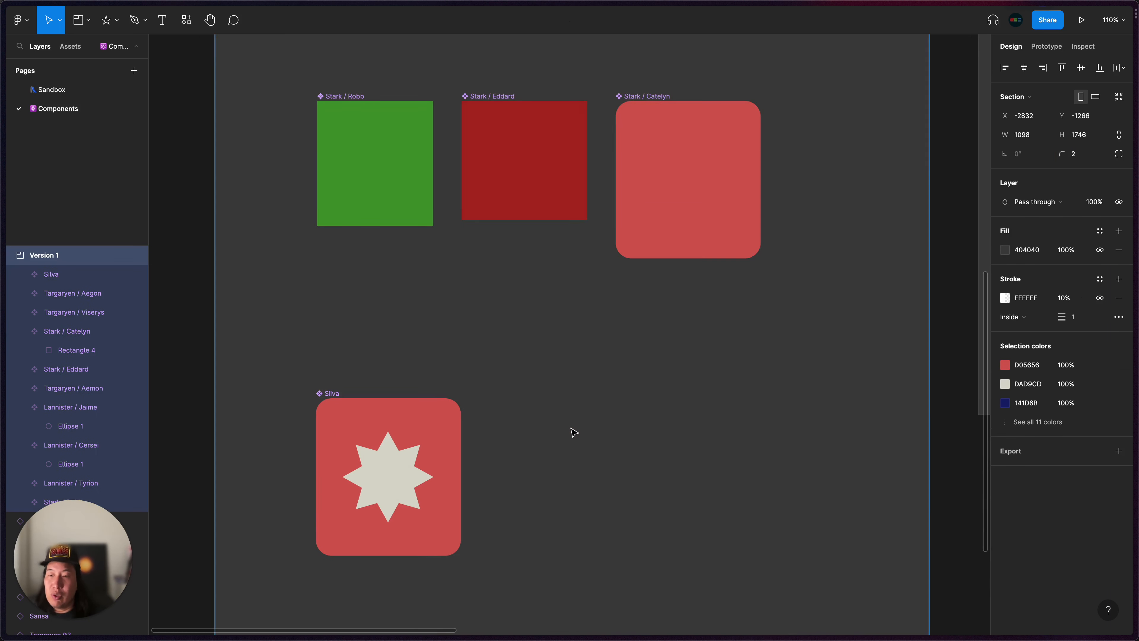
Bring the loose Jaime instance closer to the Cersei instance and move both together to a free spot below the Version 1 section
scroll(572, 428, down, 1)
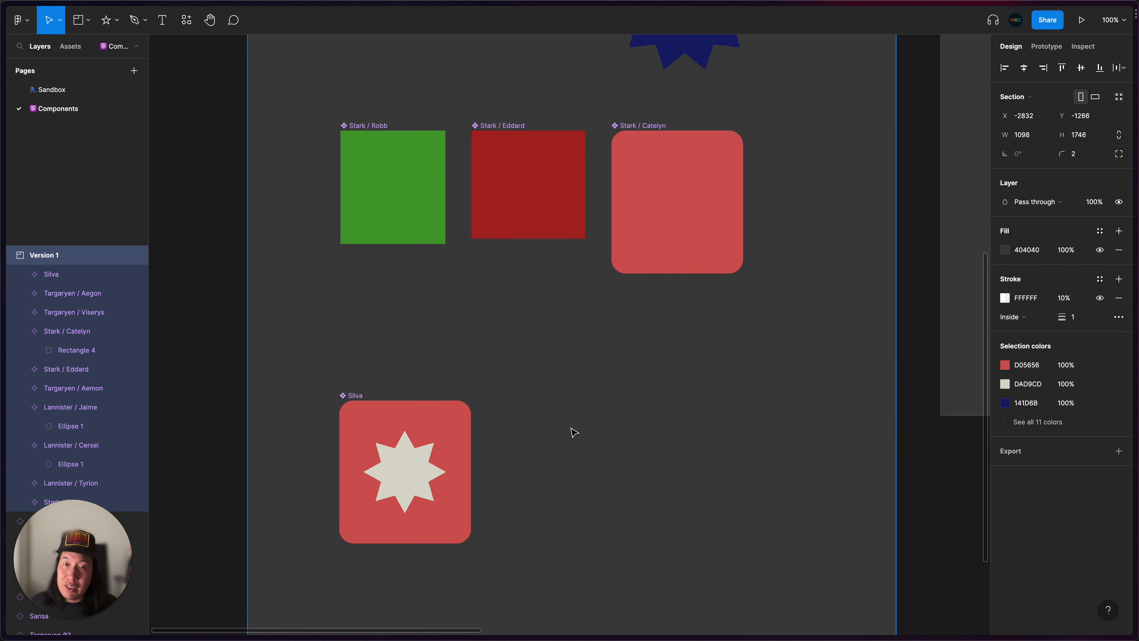
scroll(574, 432, down, 3)
scroll(573, 432, down, 3)
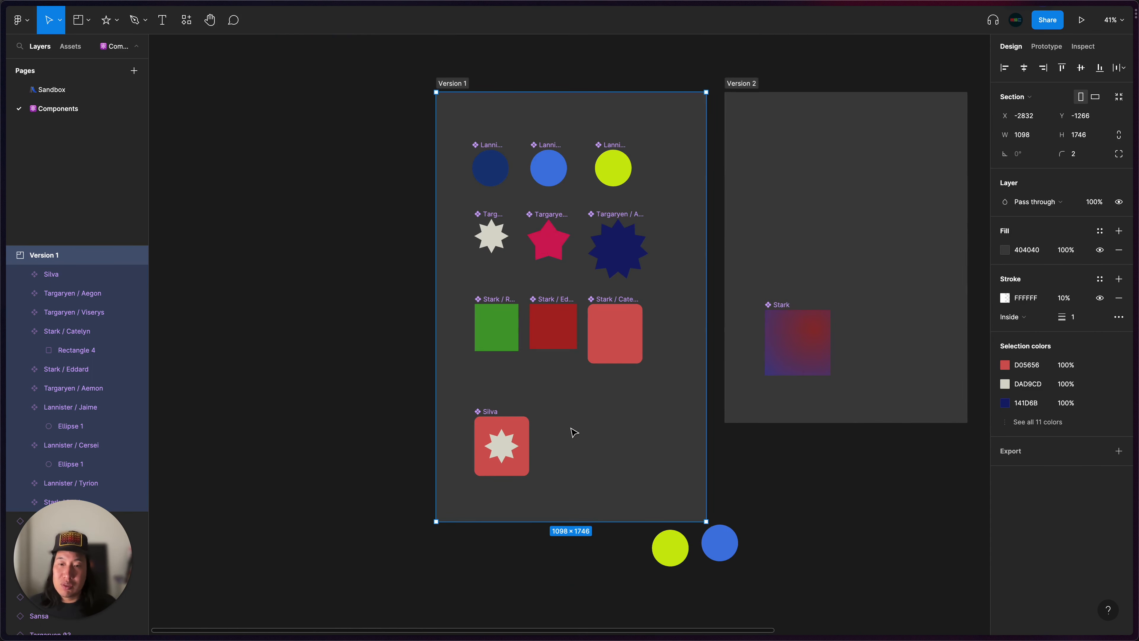
scroll(574, 432, down, 4)
click(656, 451)
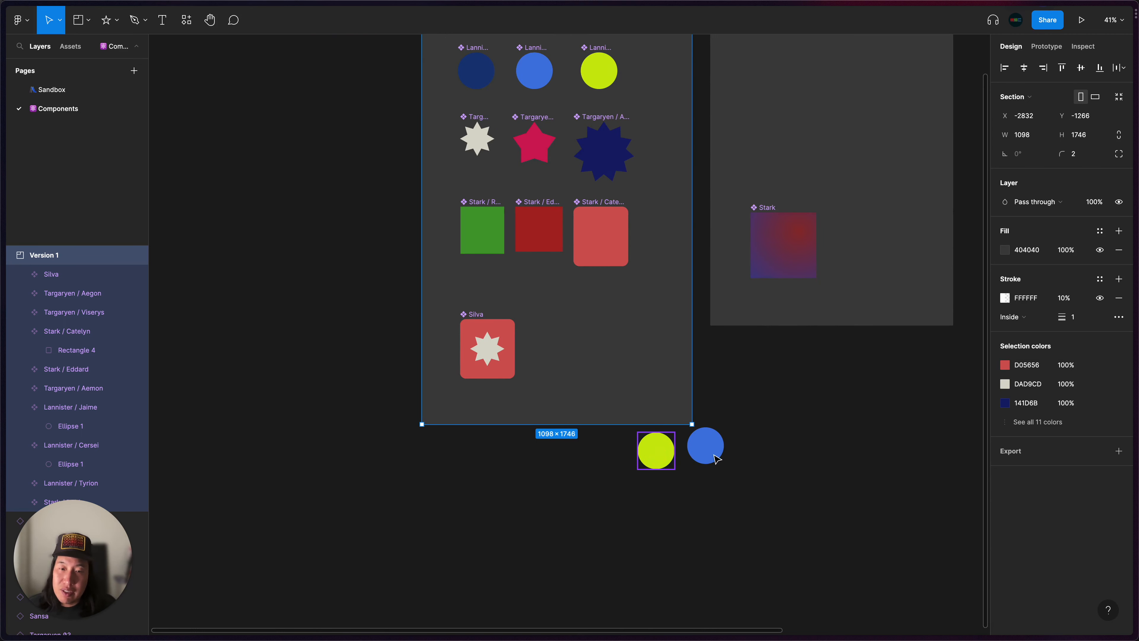
drag(713, 470, 704, 480)
click(740, 482)
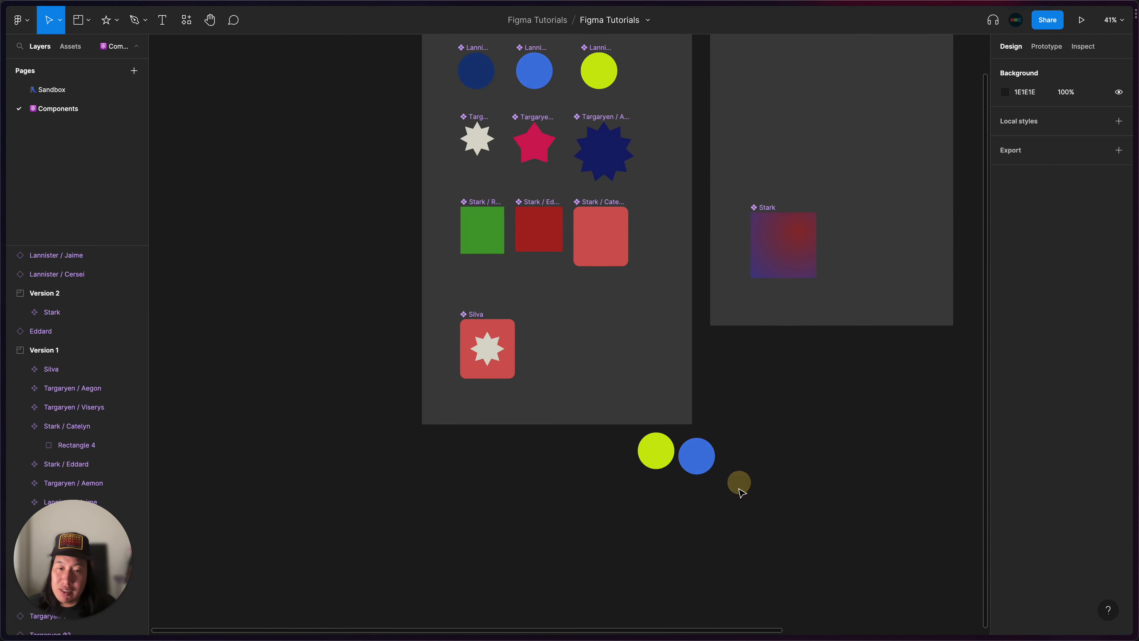
drag(614, 425, 699, 467)
drag(655, 454, 557, 475)
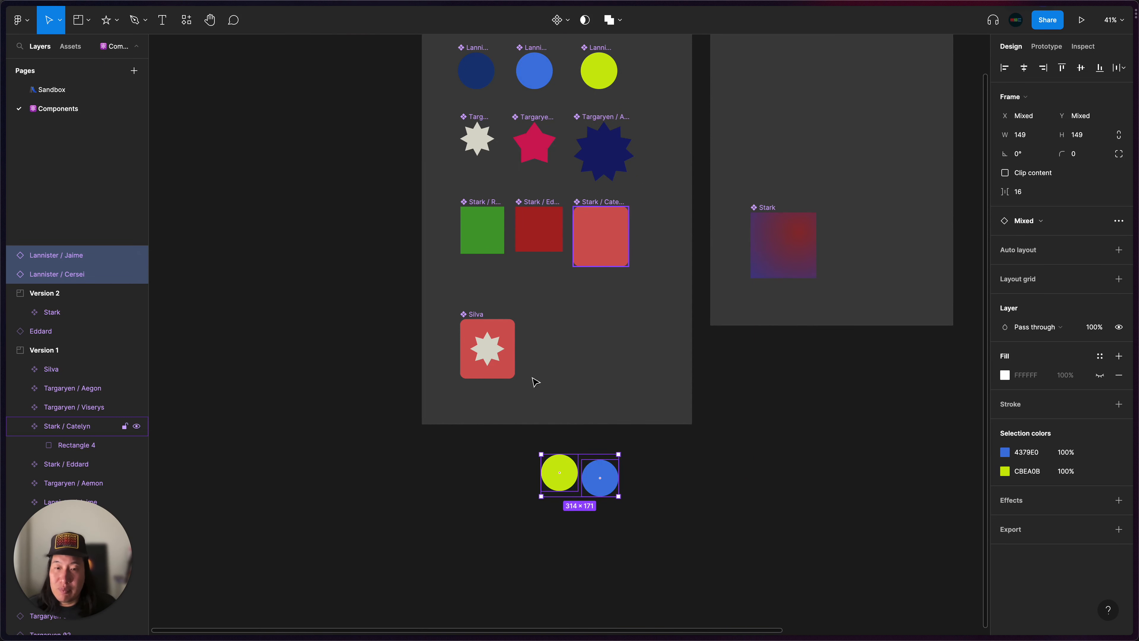
click(654, 434)
Enlarge the blue Jaime instance to 247 × 247 and centre the Cersei instance on it, brought to the front
scroll(654, 434, up, 5)
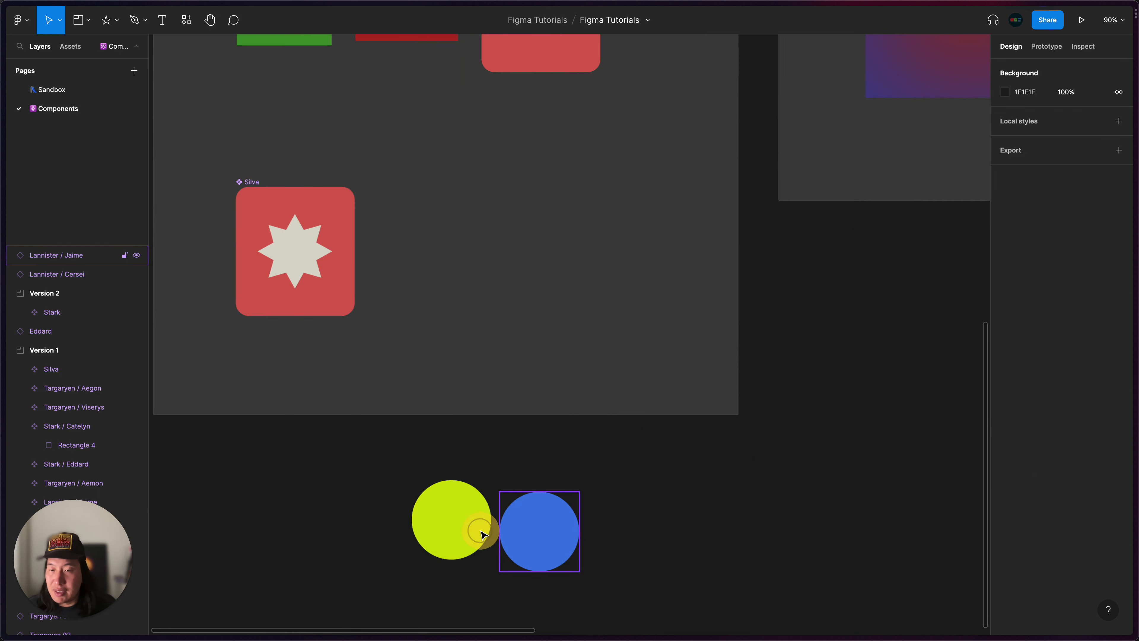
drag(488, 537, 453, 525)
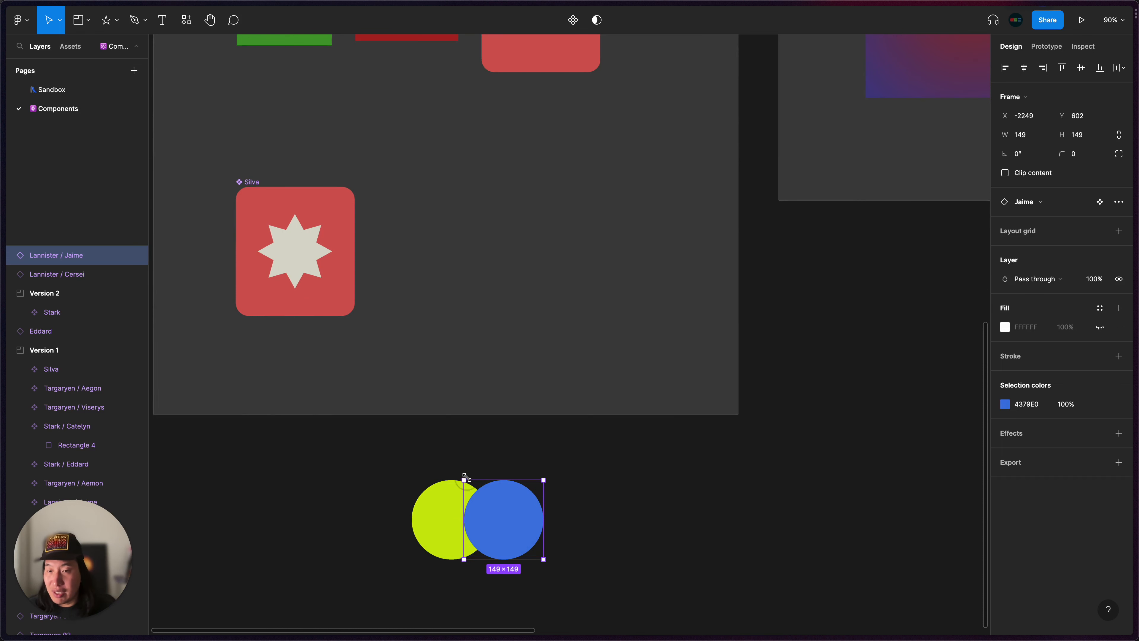
drag(466, 477, 412, 429)
drag(483, 483, 591, 501)
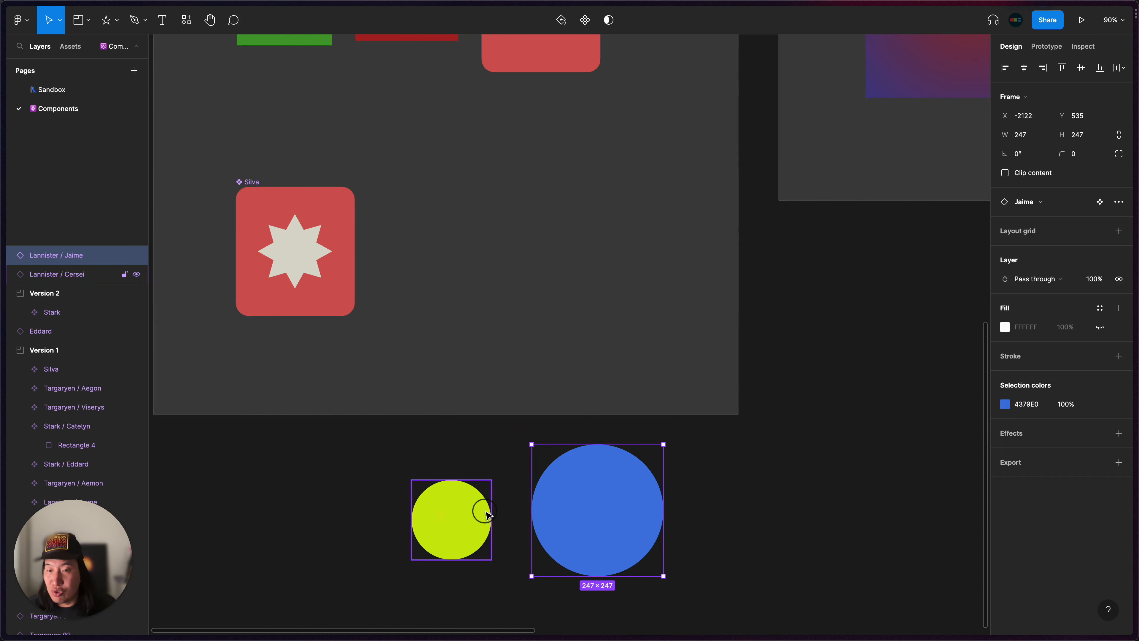
drag(441, 513, 611, 497)
key(bracketright)
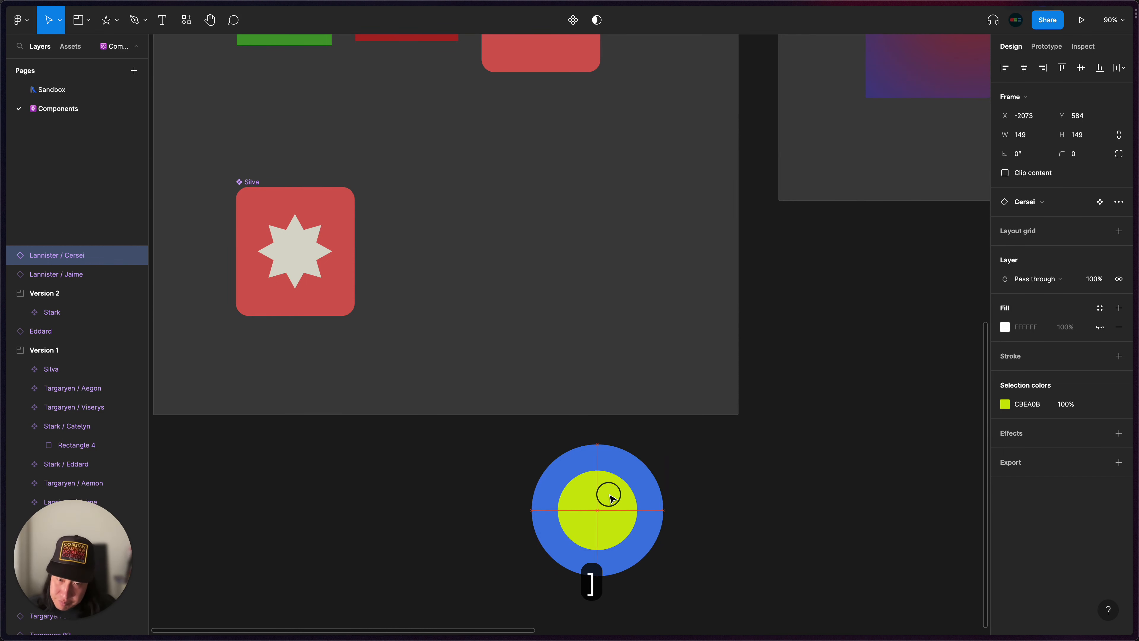
Combine the overlapping Cersei and Jaime instances into one component and move it into Version 1 beside Silva
drag(684, 465, 580, 533)
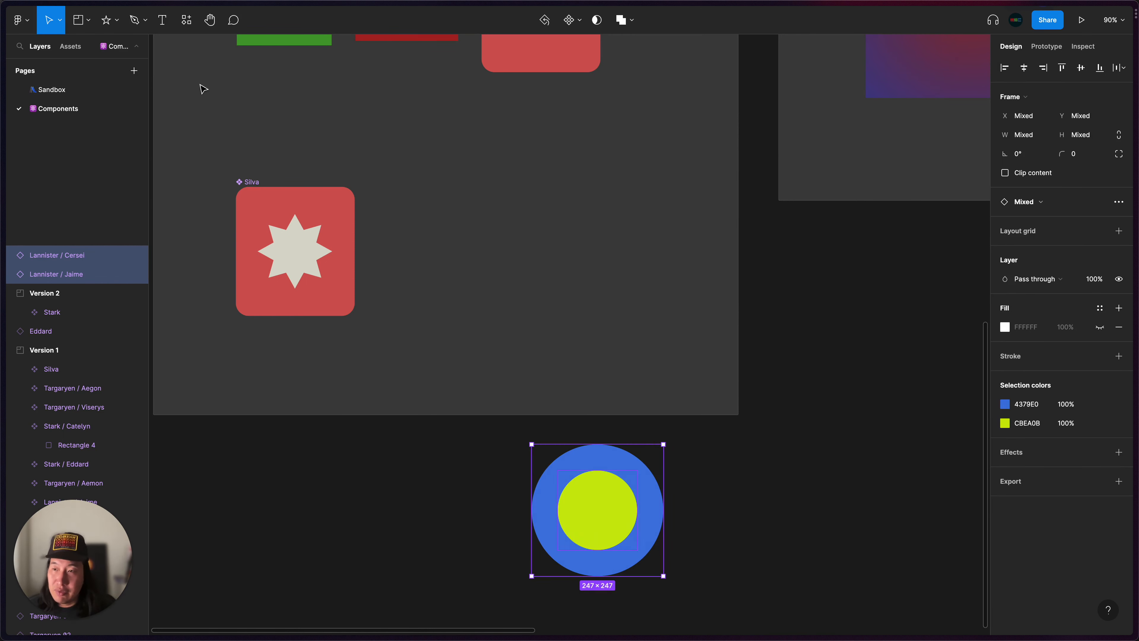
click(569, 20)
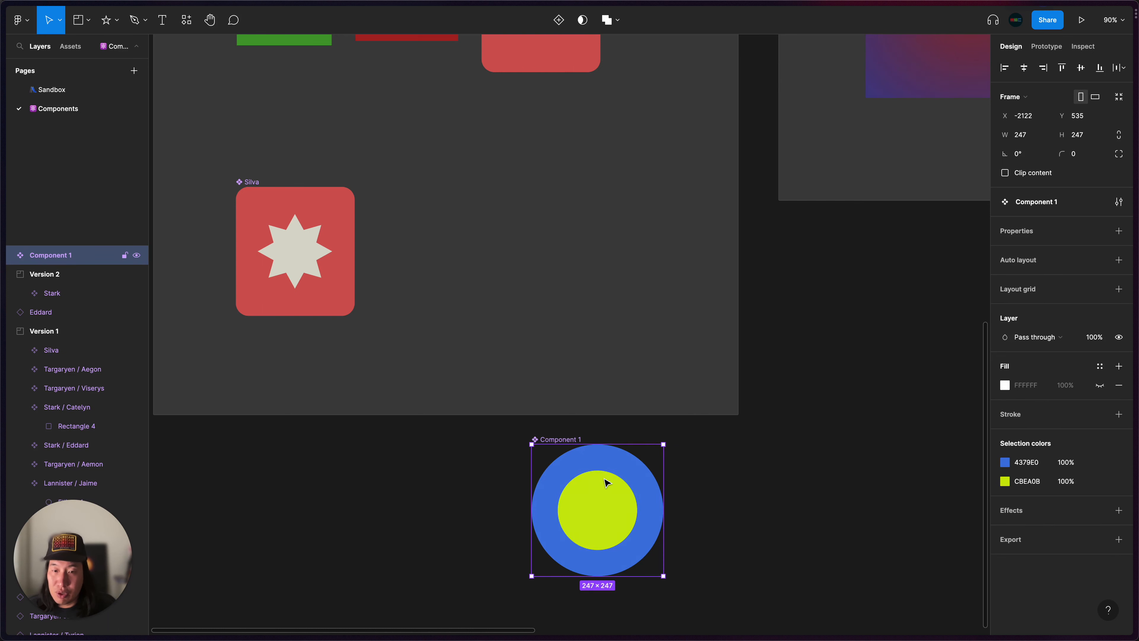
drag(559, 277, 558, 217)
Rename the new circle component beside Silva as Potter
double_click(523, 179)
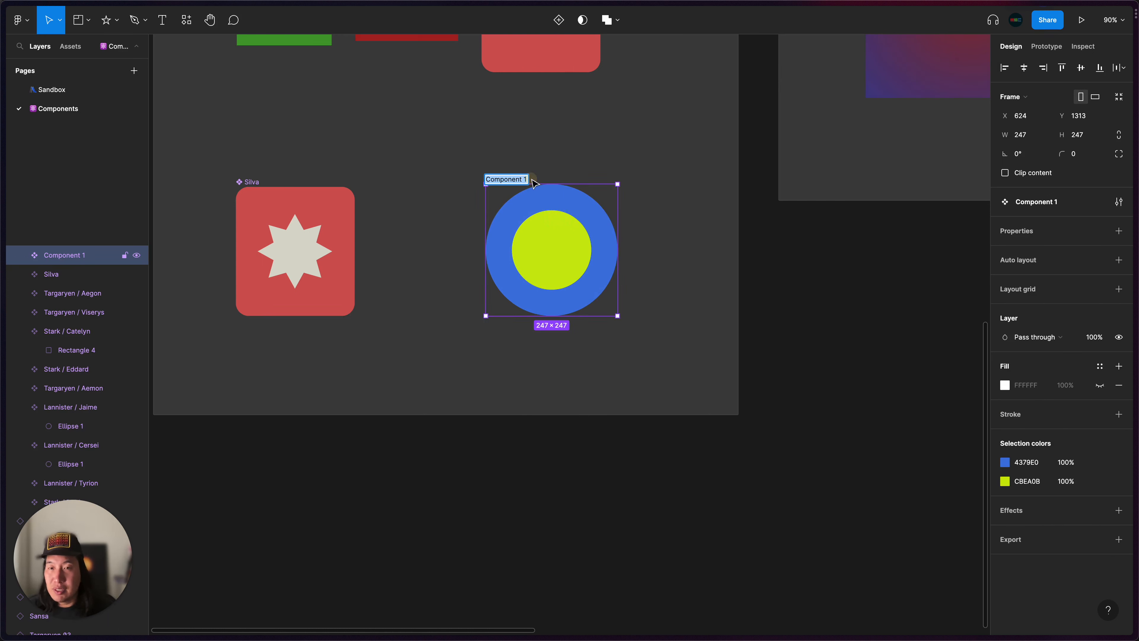
text(Poter)
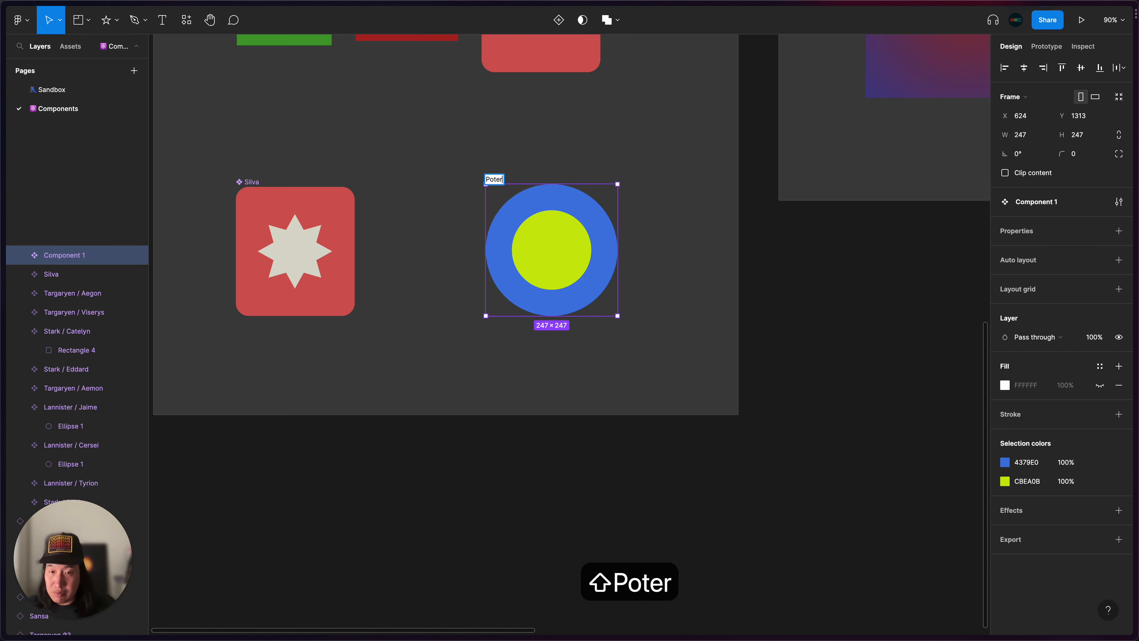
key(BackSpace)
key(BackSpace)
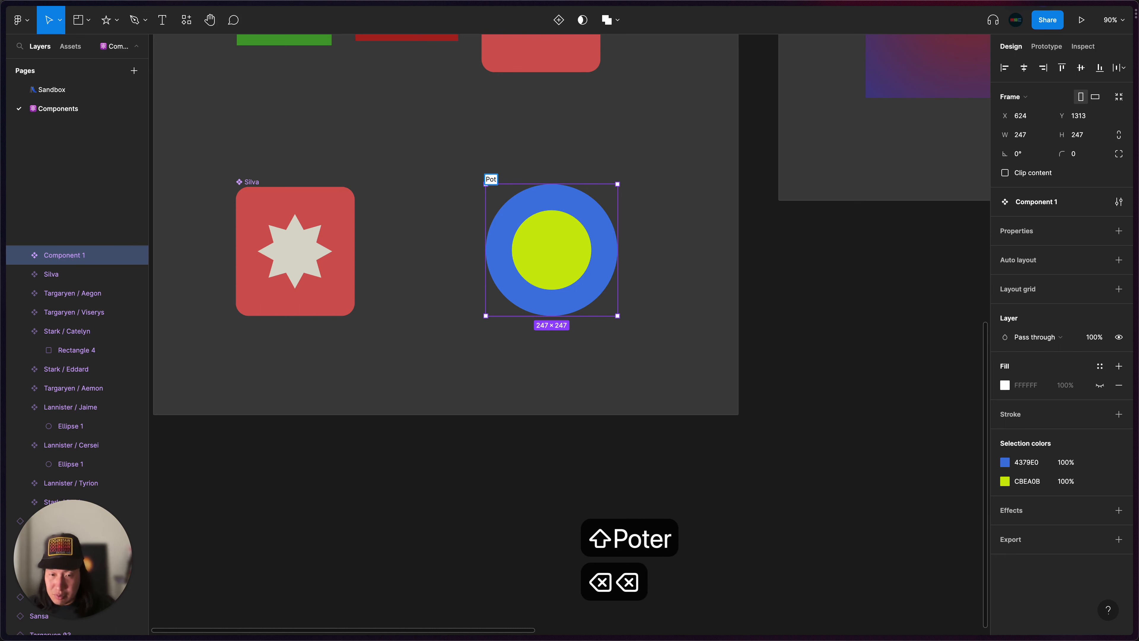
key(BackSpace)
key(BackSpace)
key(BackSpace)
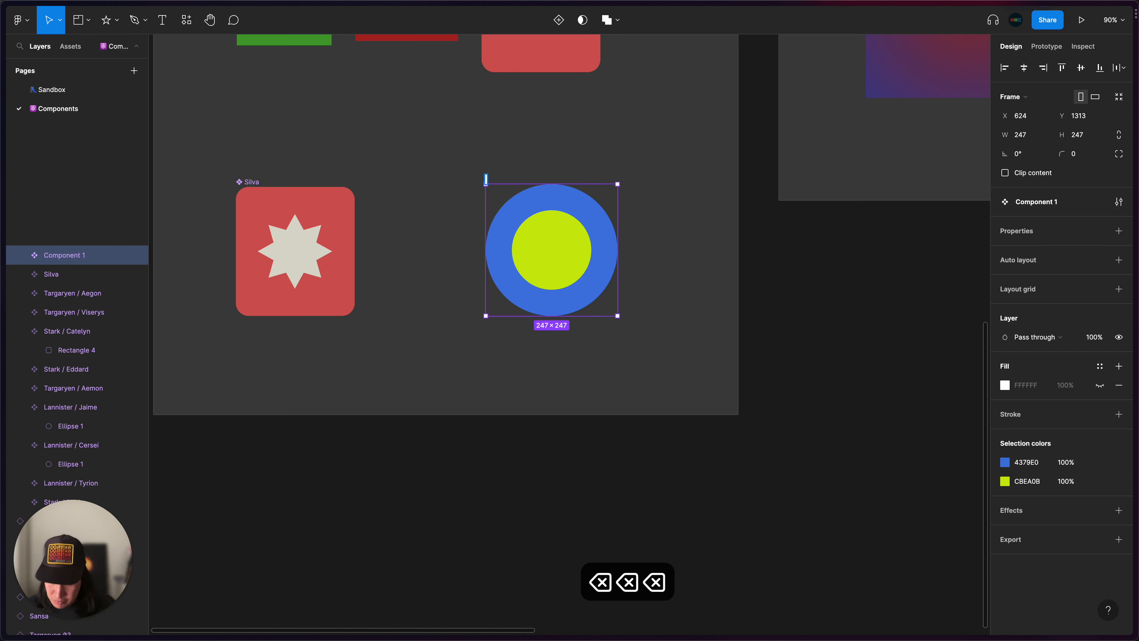
text(Potter)
key(Return)
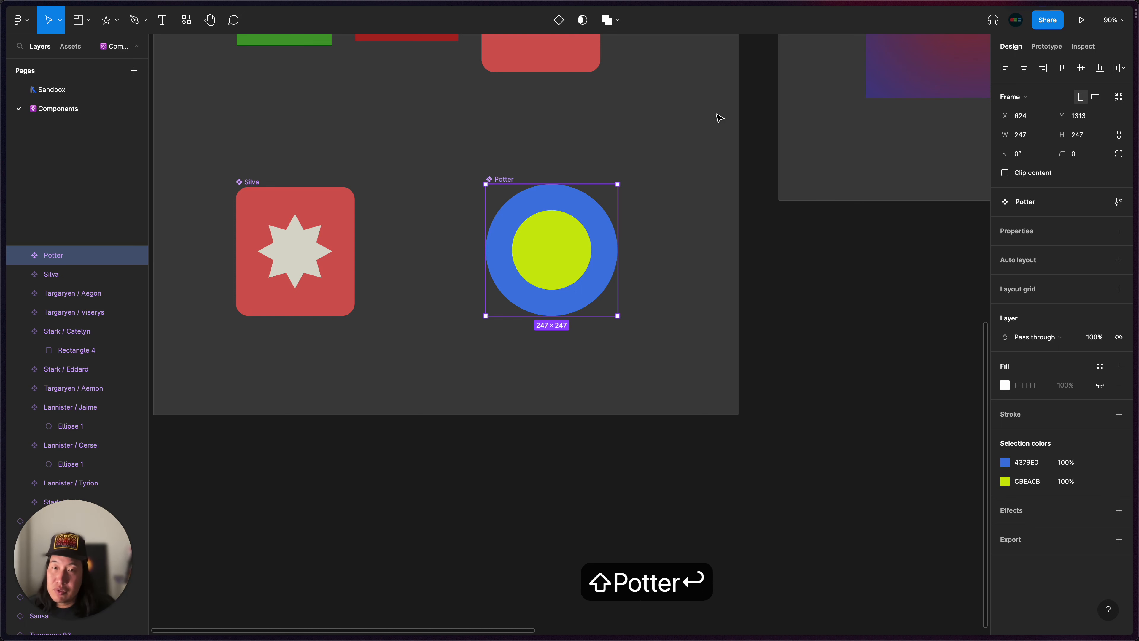
click(719, 117)
Select the Potter component and check where it and Silva are listed among the local component assets
scroll(661, 258, up, 5)
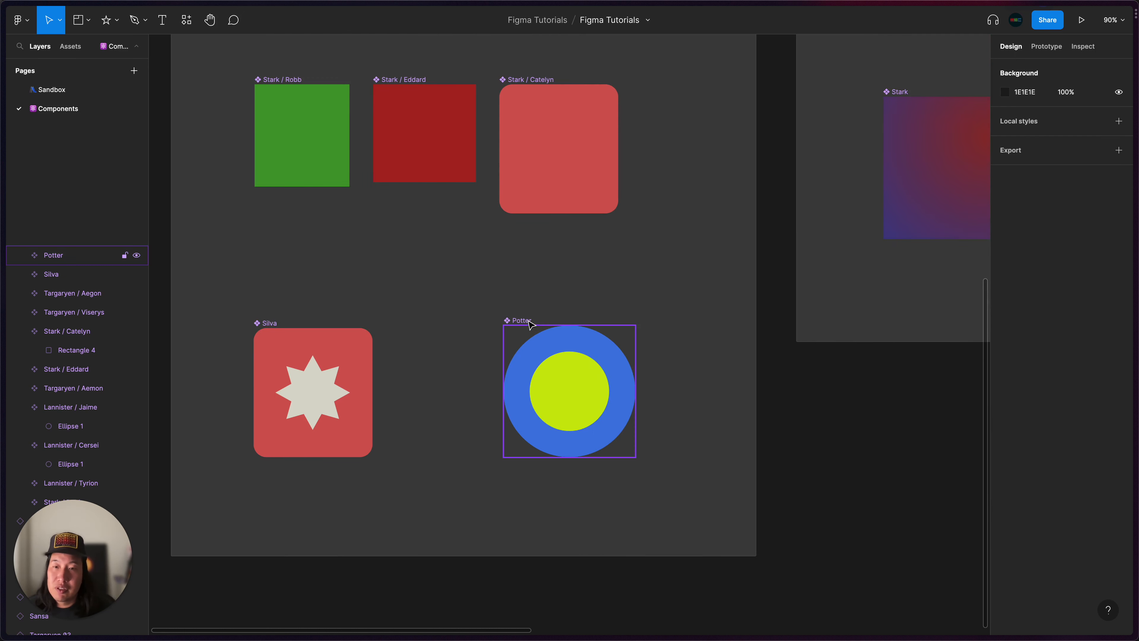
click(530, 324)
scroll(465, 342, left, 2)
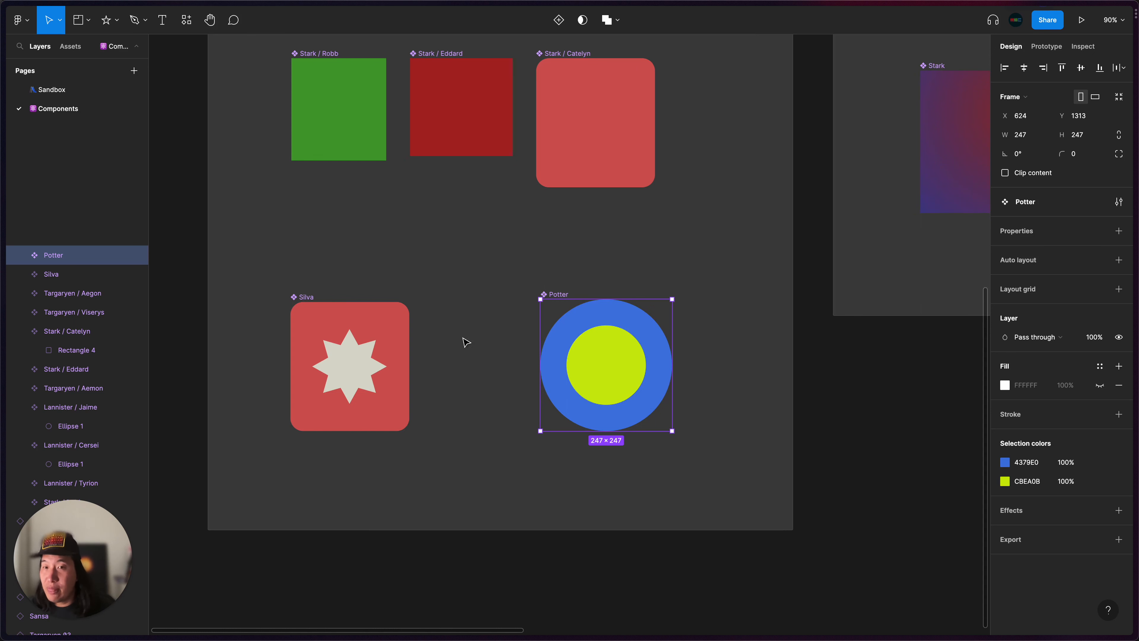
click(70, 46)
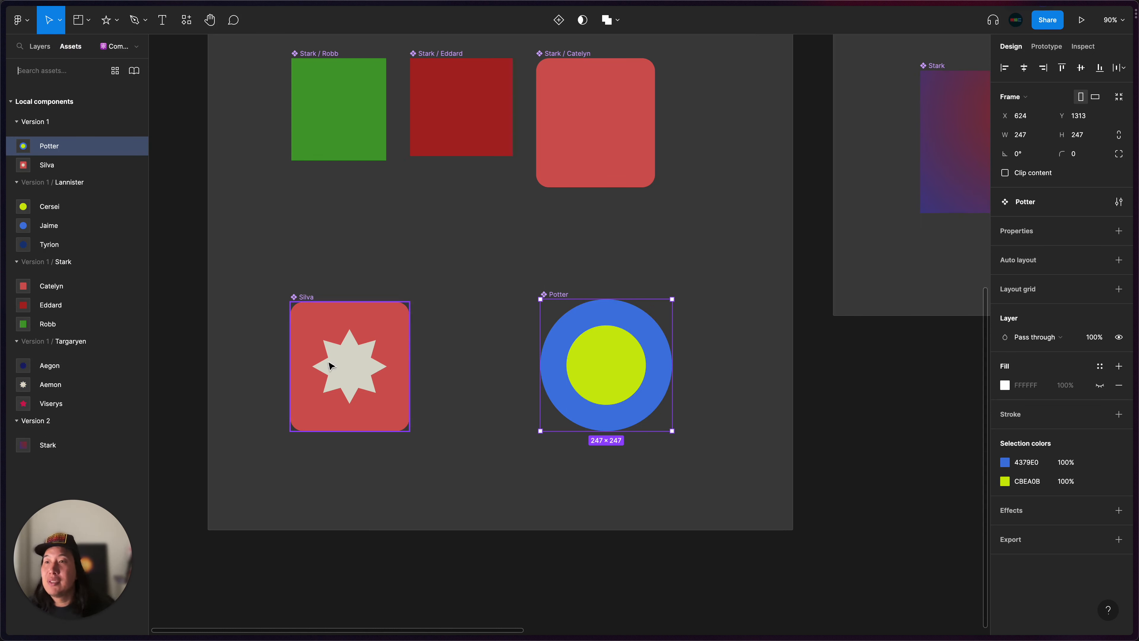
scroll(538, 427, down, 1)
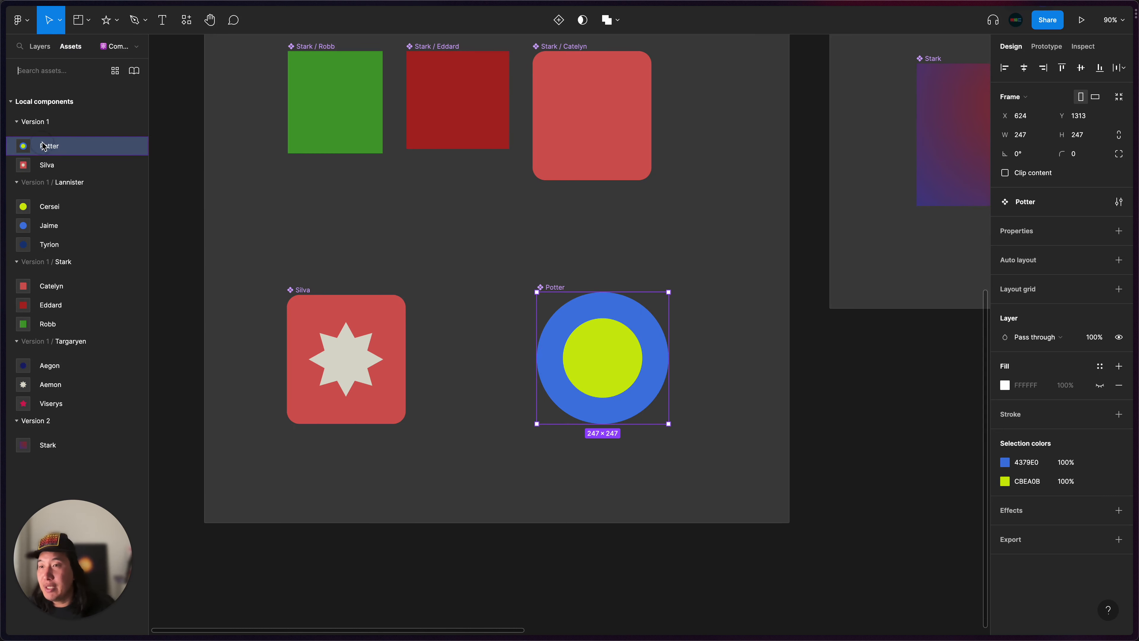
Try out Potter and Jaime instances from the local assets below the Version 1 section and delete both
drag(43, 146, 438, 555)
scroll(431, 494, down, 5)
drag(419, 438, 504, 521)
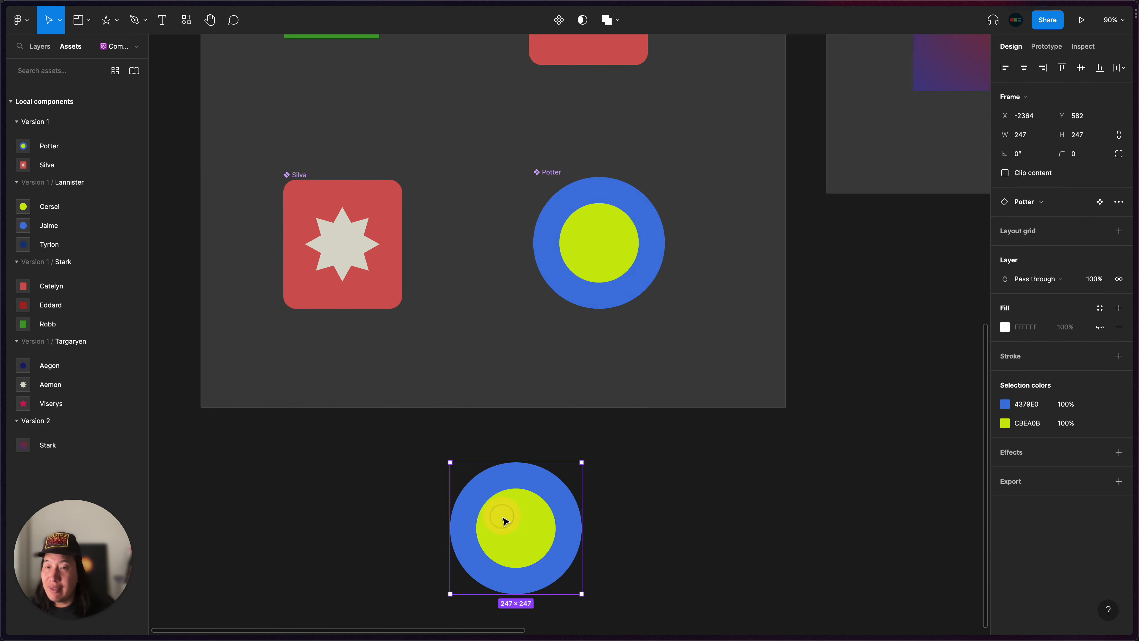
drag(79, 231, 594, 530)
drag(672, 555, 476, 498)
key(BackSpace)
Look over the component rows in the Version 1 and Version 2 sections and compare them with their grouping in the local assets
scroll(578, 467, down, 5)
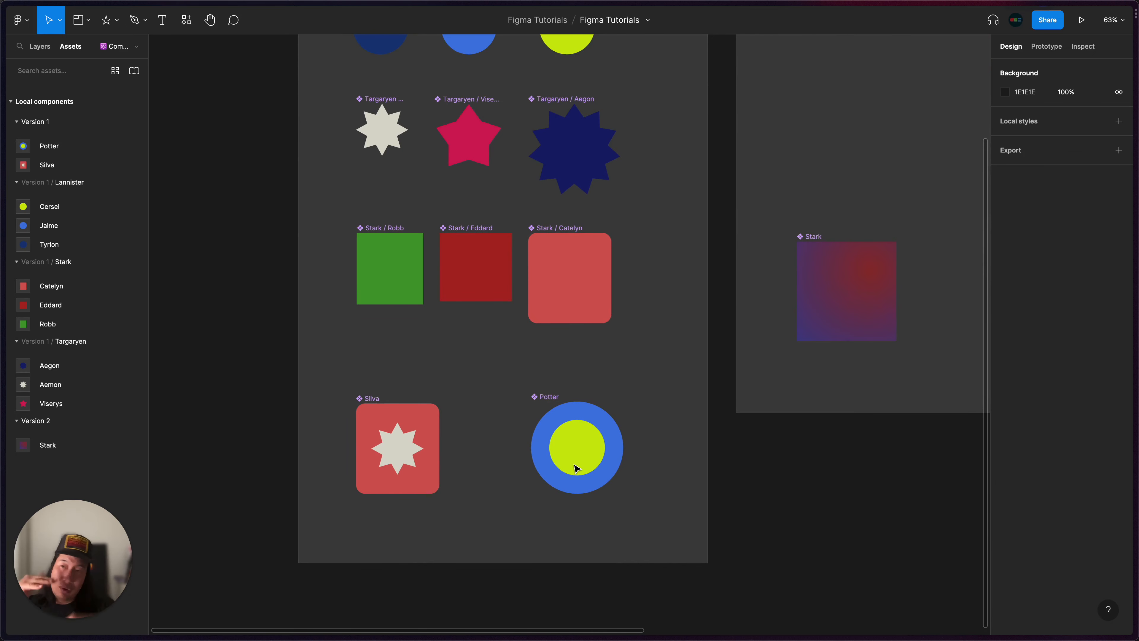
scroll(577, 468, up, 3)
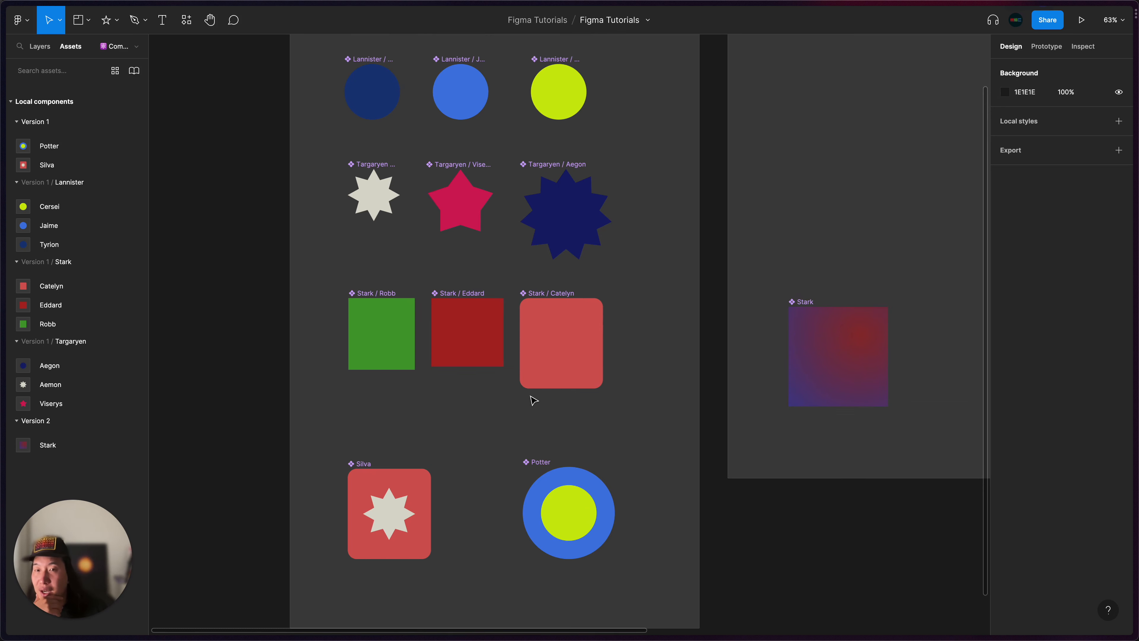
scroll(534, 400, left, 5)
scroll(533, 400, down, 1)
scroll(553, 390, right, 3)
scroll(553, 390, down, 1)
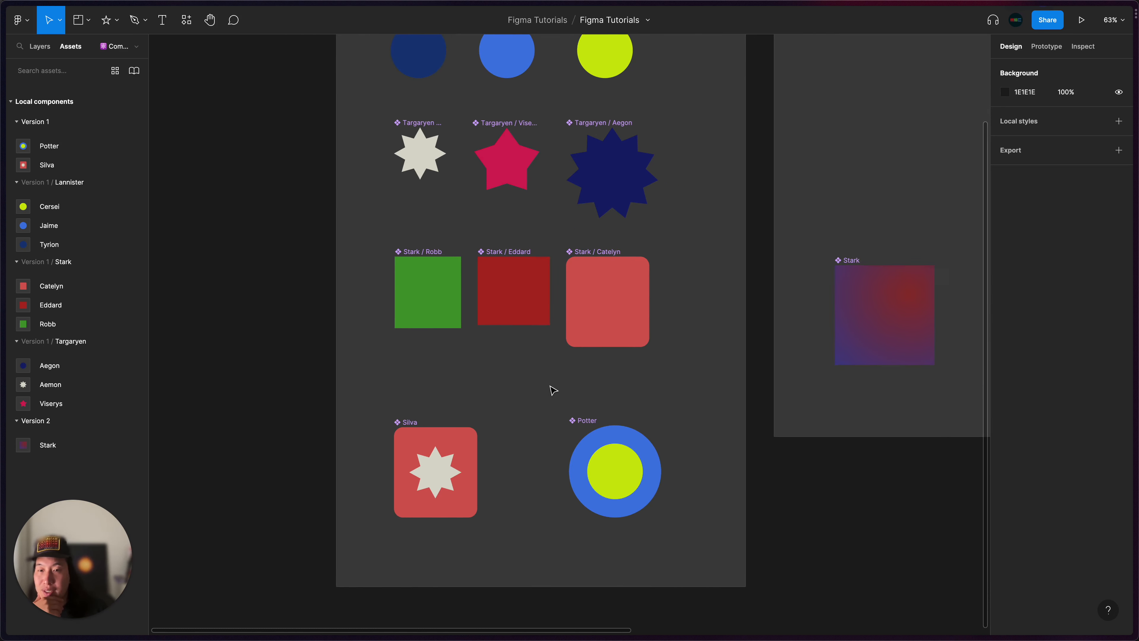
ctrl+scroll(489, 380, down, 2)
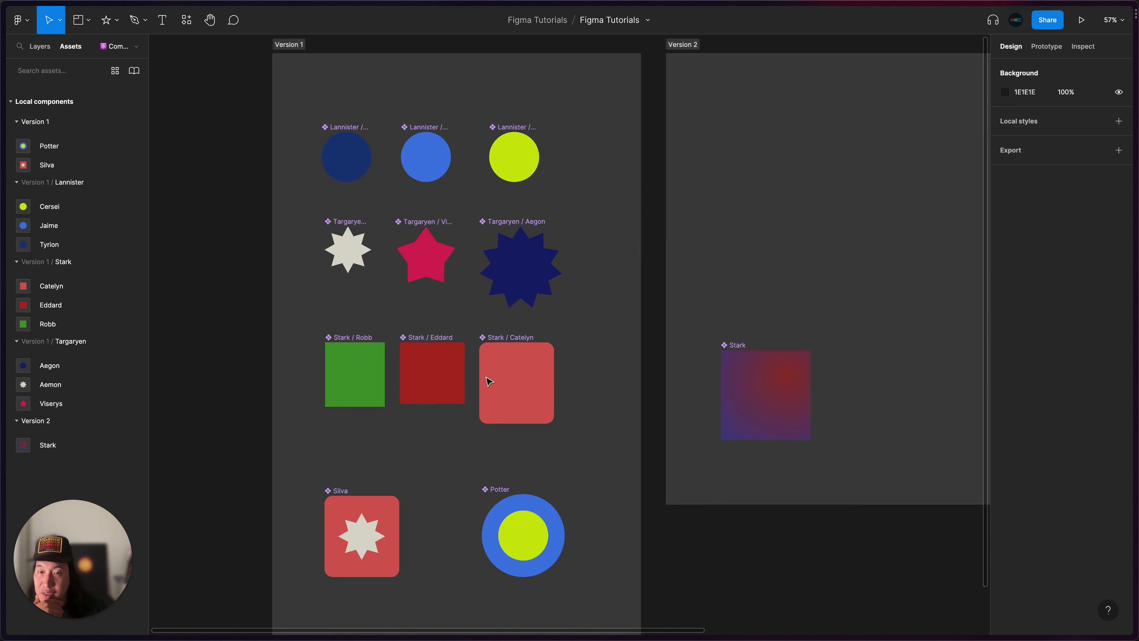
scroll(489, 381, up, 2)
scroll(490, 381, right, 2)
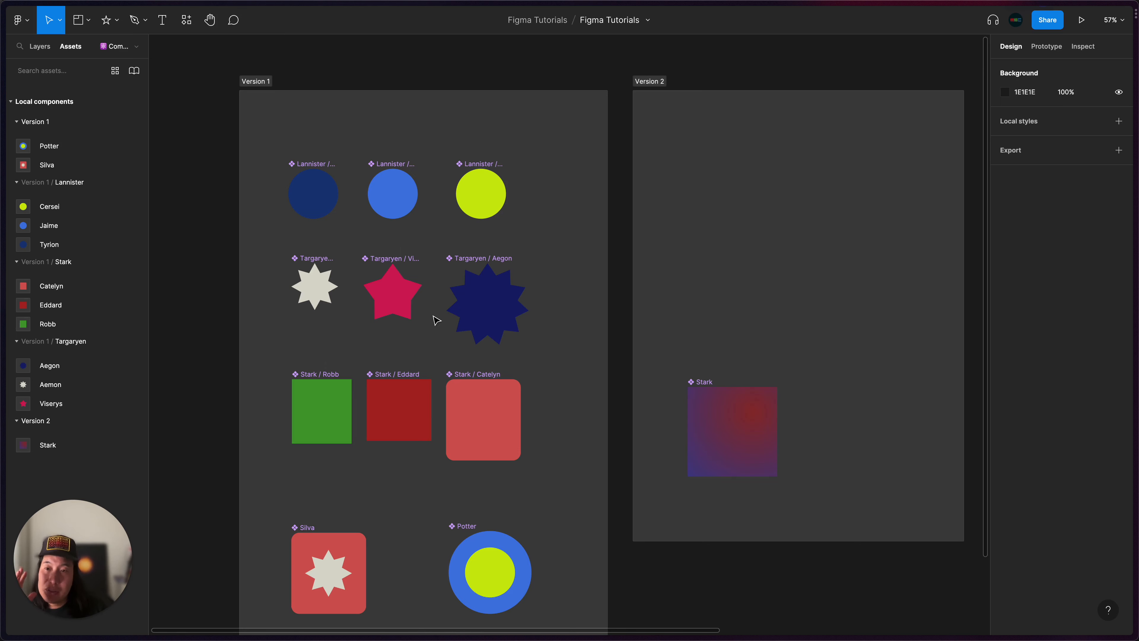
scroll(436, 319, down, 3)
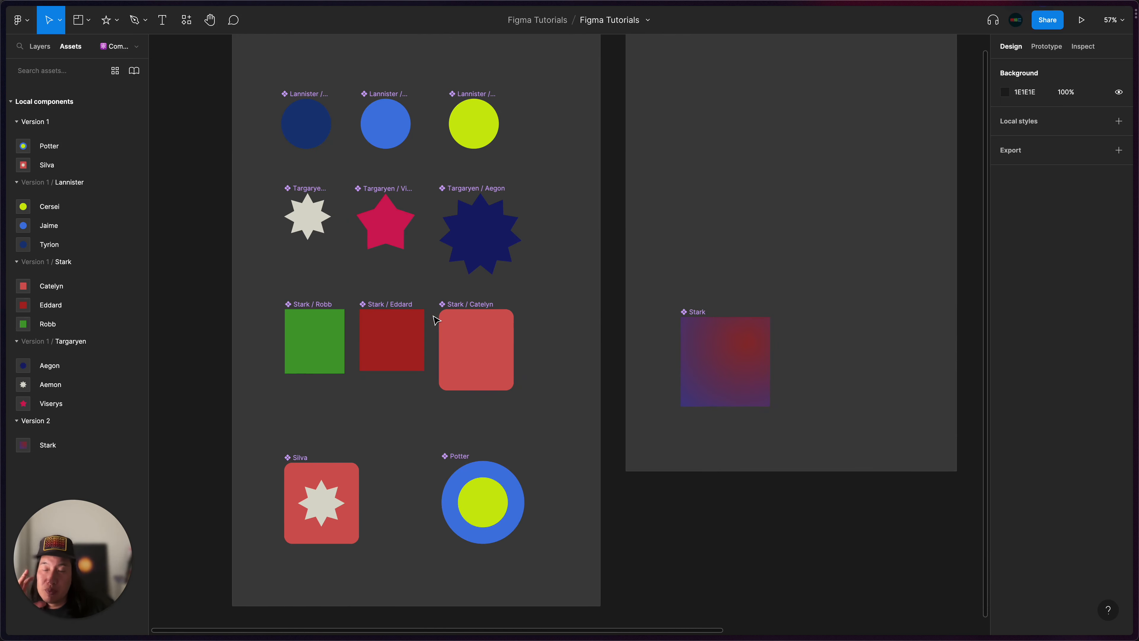
scroll(437, 319, up, 1)
scroll(344, 101, up, 2)
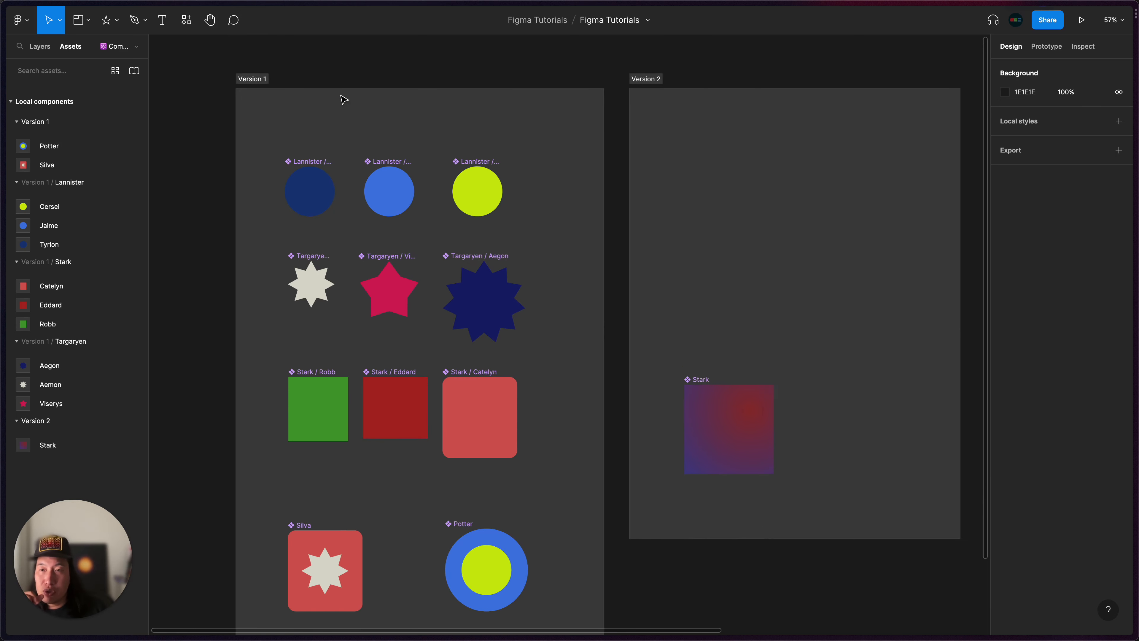
scroll(320, 274, down, 2)
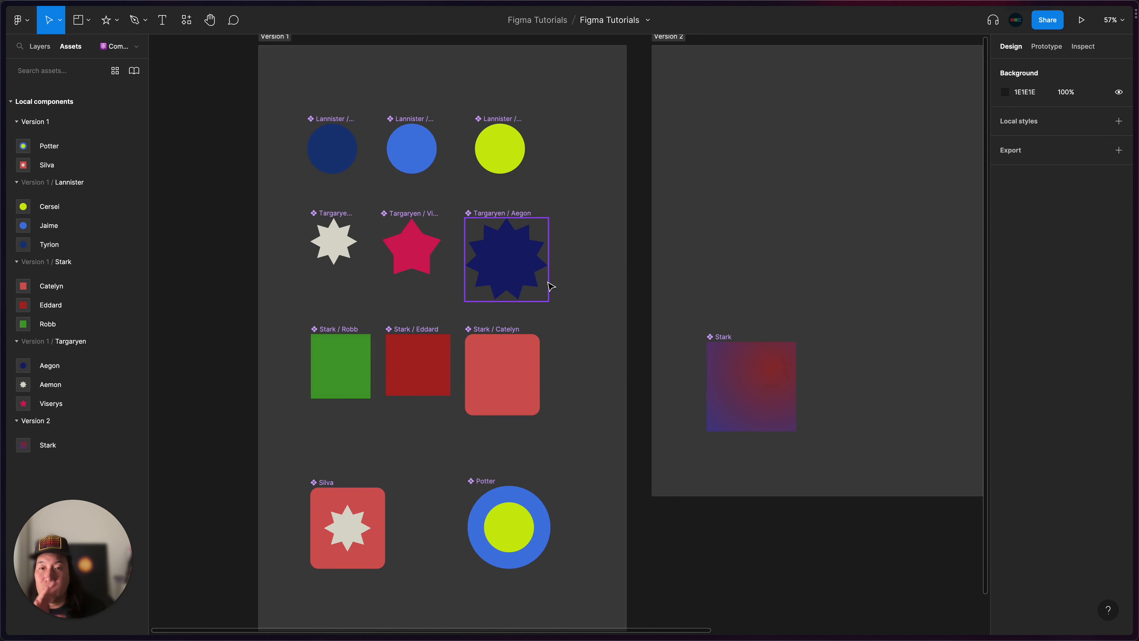
scroll(350, 387, down, 5)
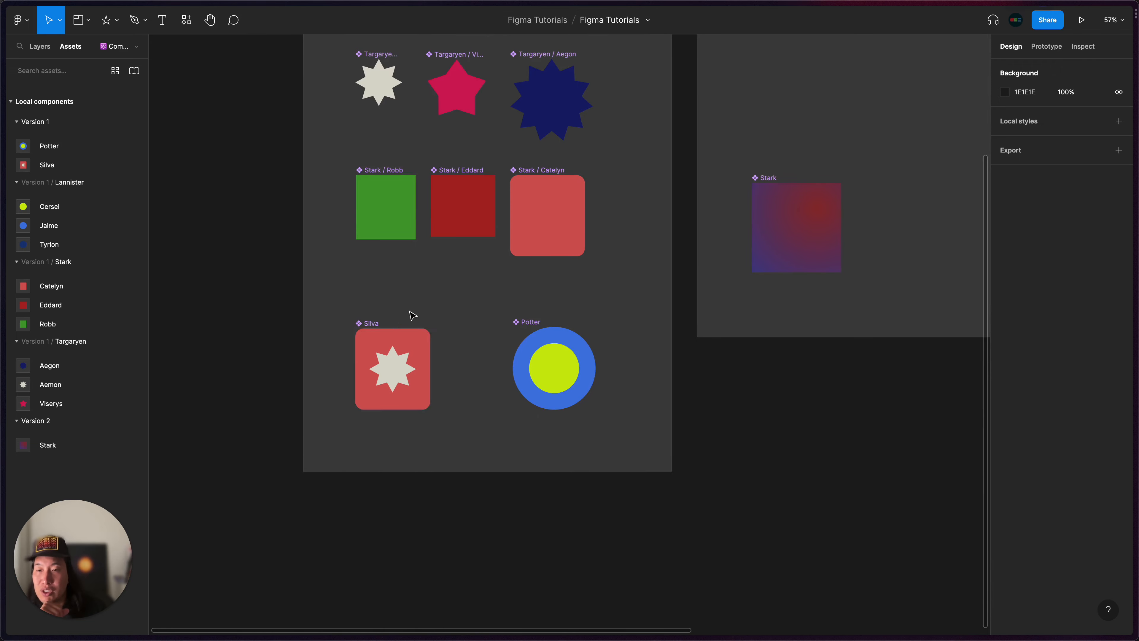
scroll(410, 422, right, 3)
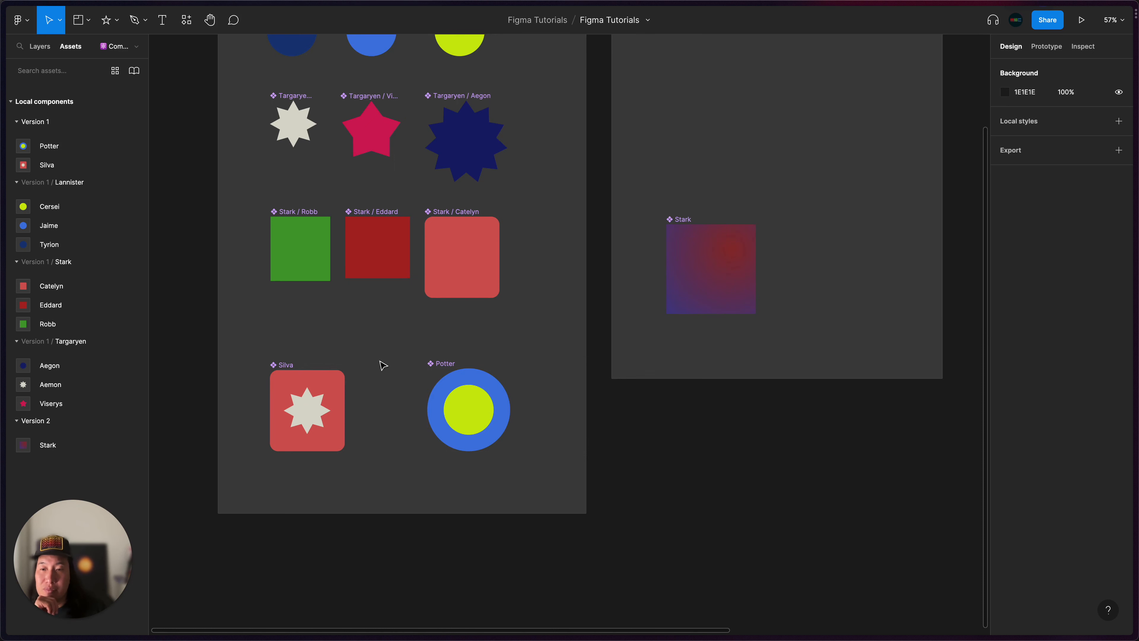
scroll(525, 379, left, 5)
scroll(525, 379, up, 1)
scroll(528, 377, down, 3)
scroll(529, 377, up, 2)
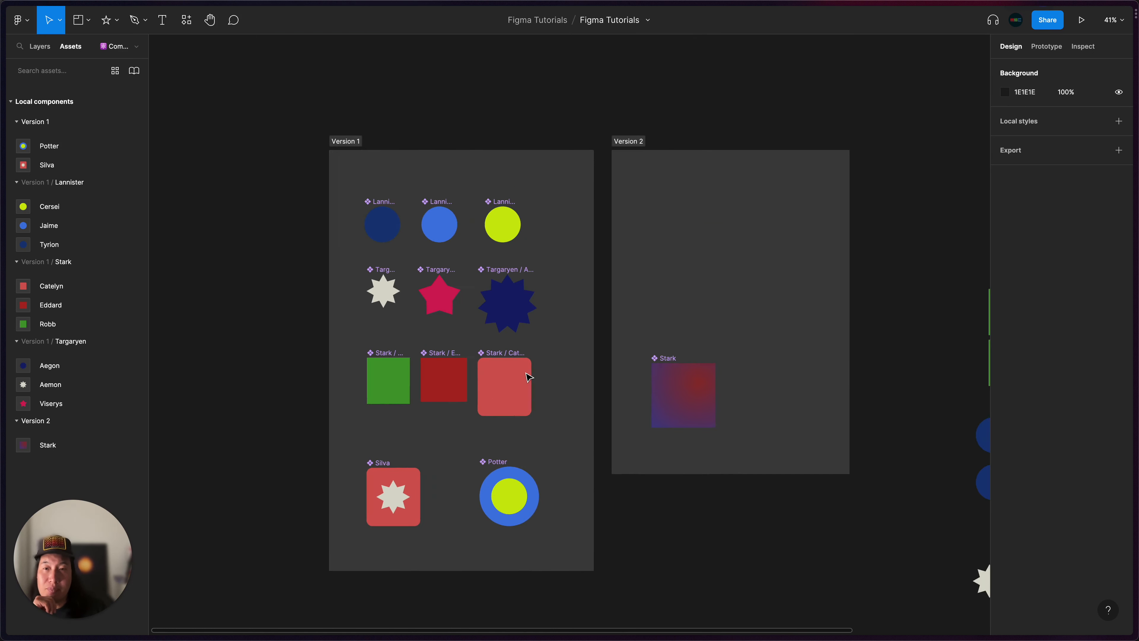
scroll(493, 354, down, 3)
scroll(466, 355, up, 2)
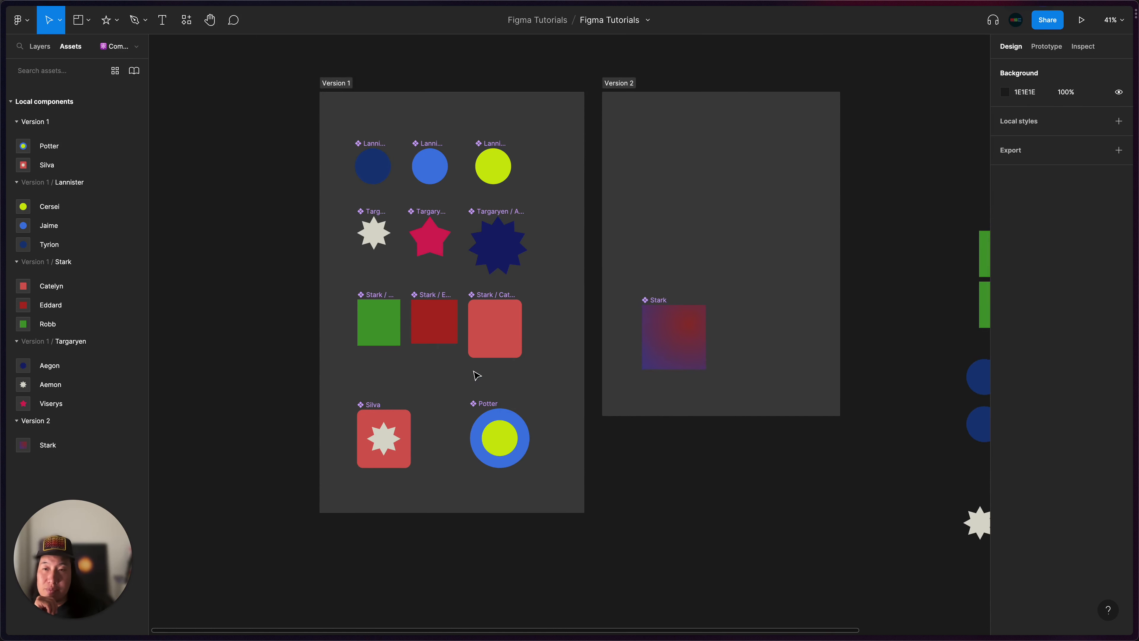
scroll(473, 373, up, 4)
scroll(476, 376, up, 5)
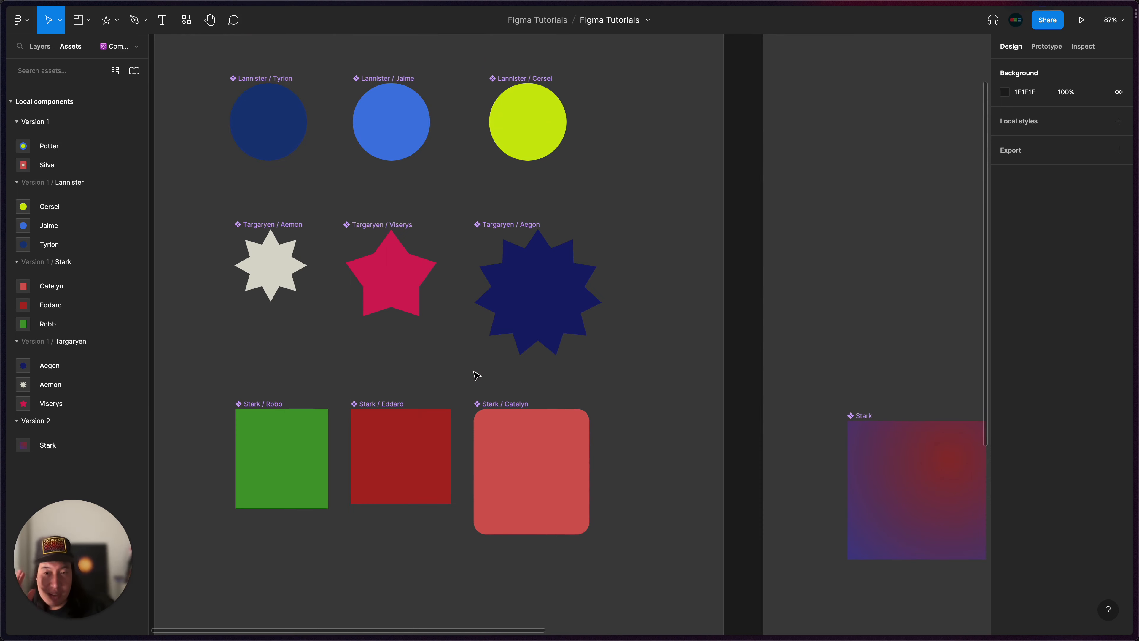
scroll(477, 375, down, 5)
scroll(476, 375, up, 1)
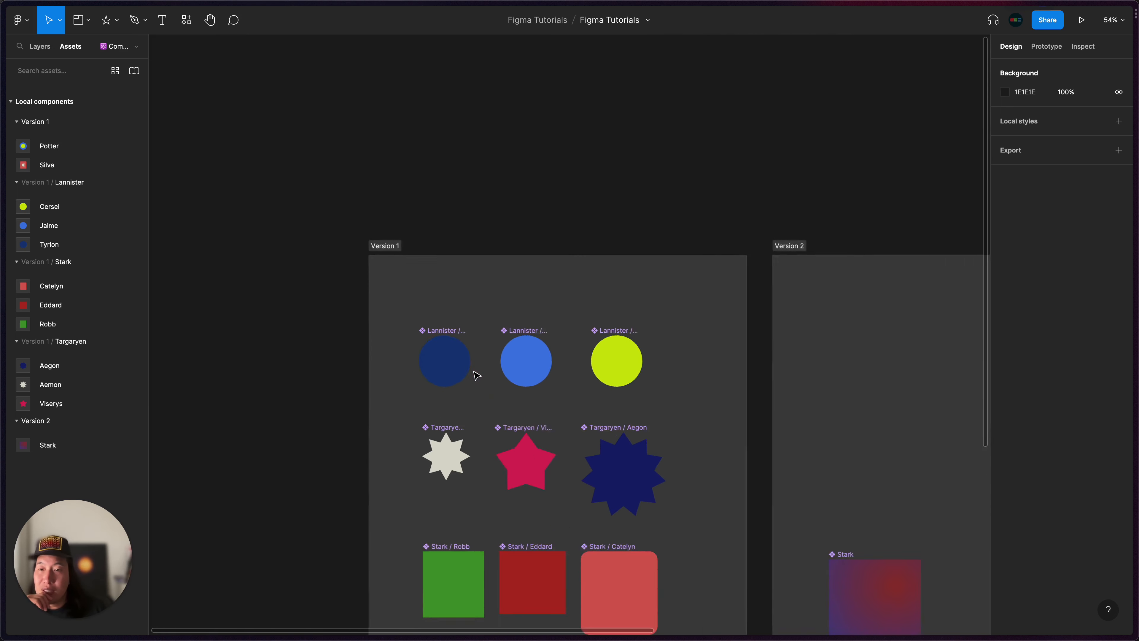
scroll(477, 375, up, 5)
scroll(399, 272, right, 5)
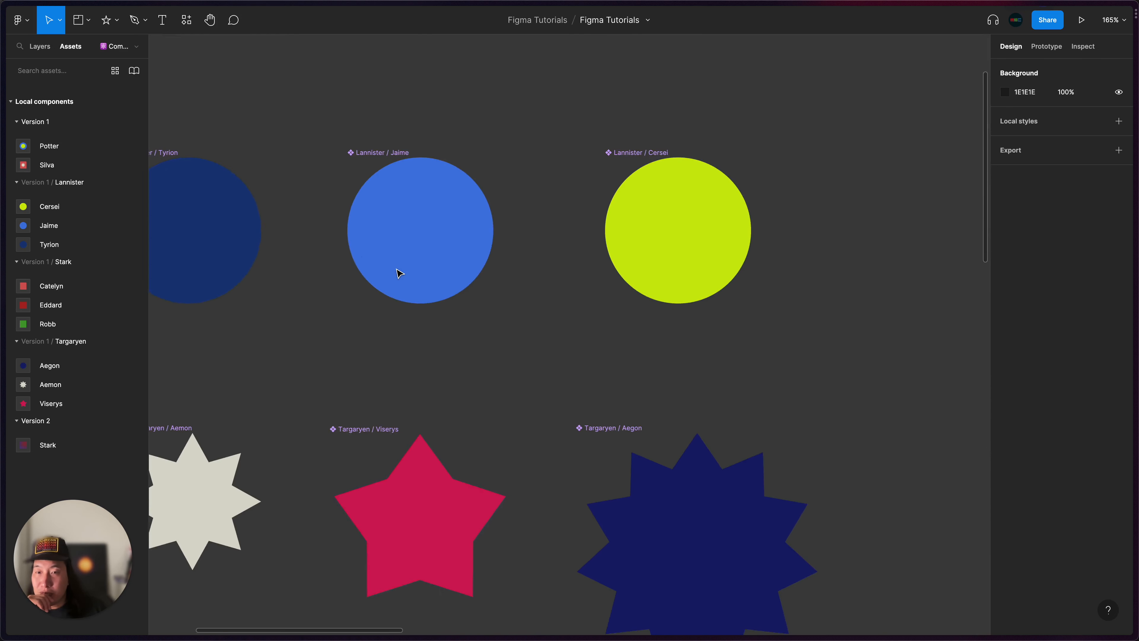
scroll(400, 272, down, 5)
scroll(355, 363, down, 5)
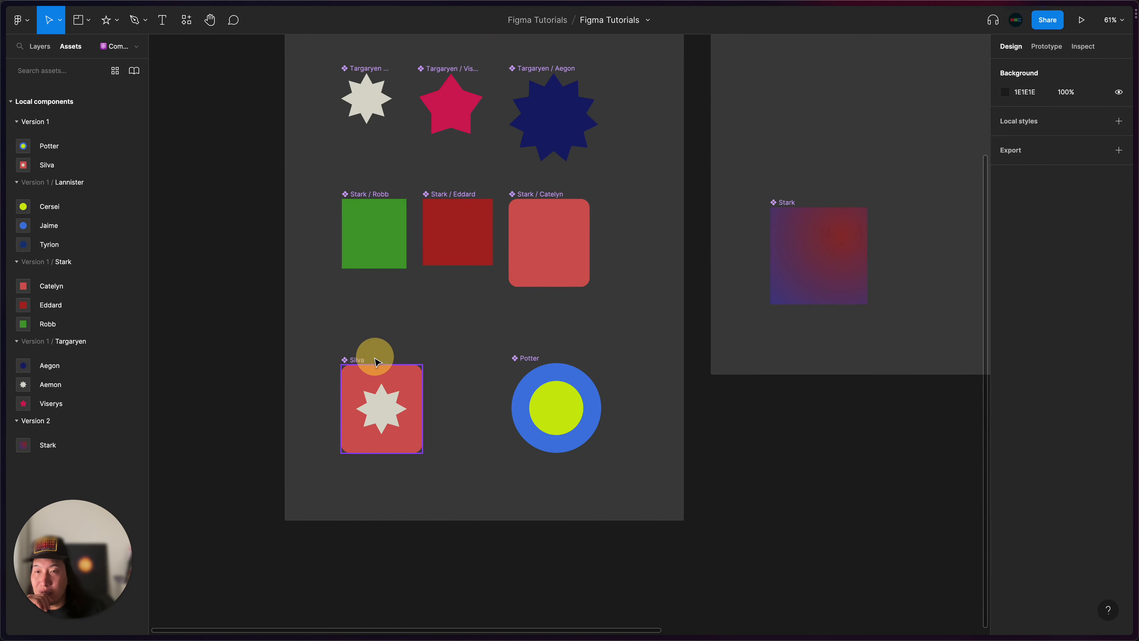
Select Silva and its Stark / Catelyn source, and move Silva to X 157 so its left edge lines up with Stark / Robb
click(352, 364)
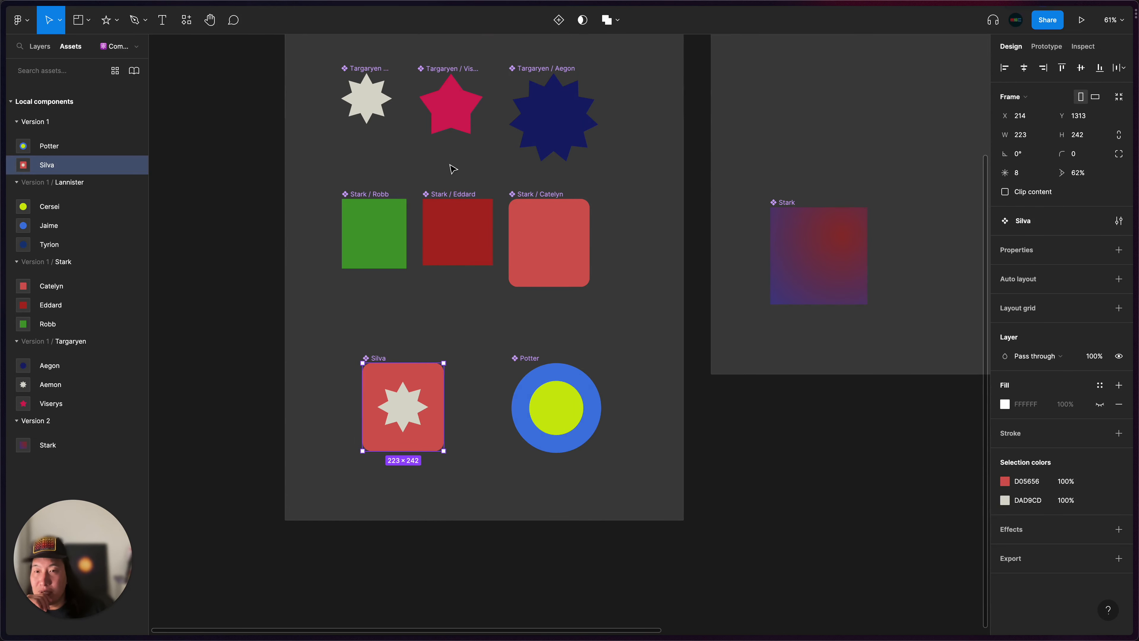
click(360, 77)
click(538, 204)
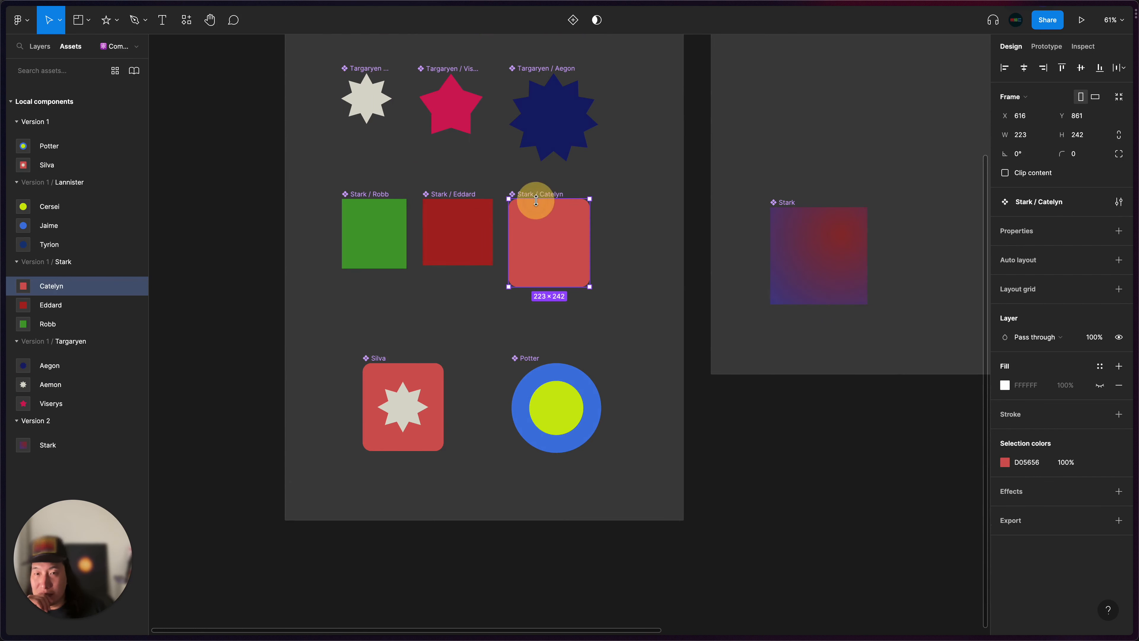
drag(380, 357, 356, 352)
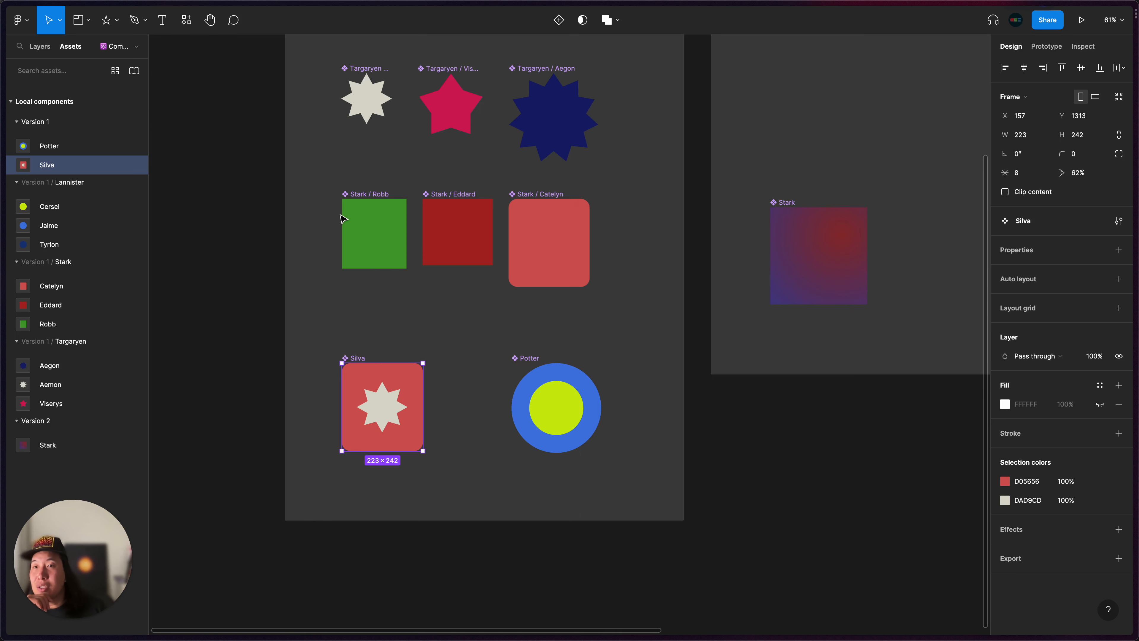
Try an underscore prefix on the Targaryen / Aemon component's name, and rename the component as .Targaryen / Aemon
scroll(342, 219, up, 5)
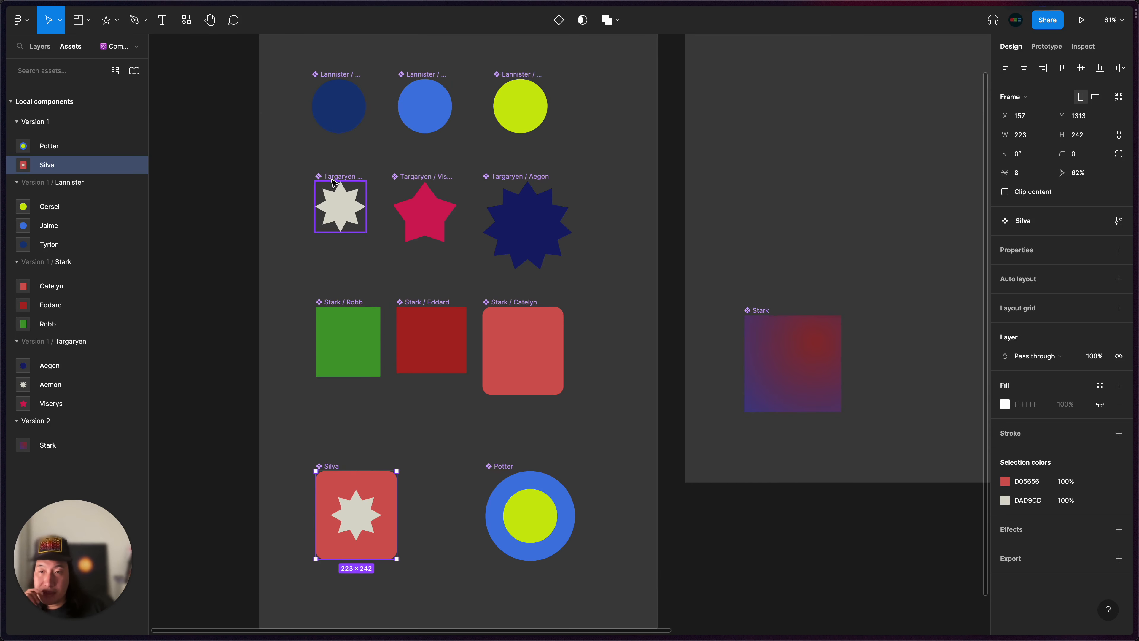
click(335, 183)
scroll(336, 182, up, 10)
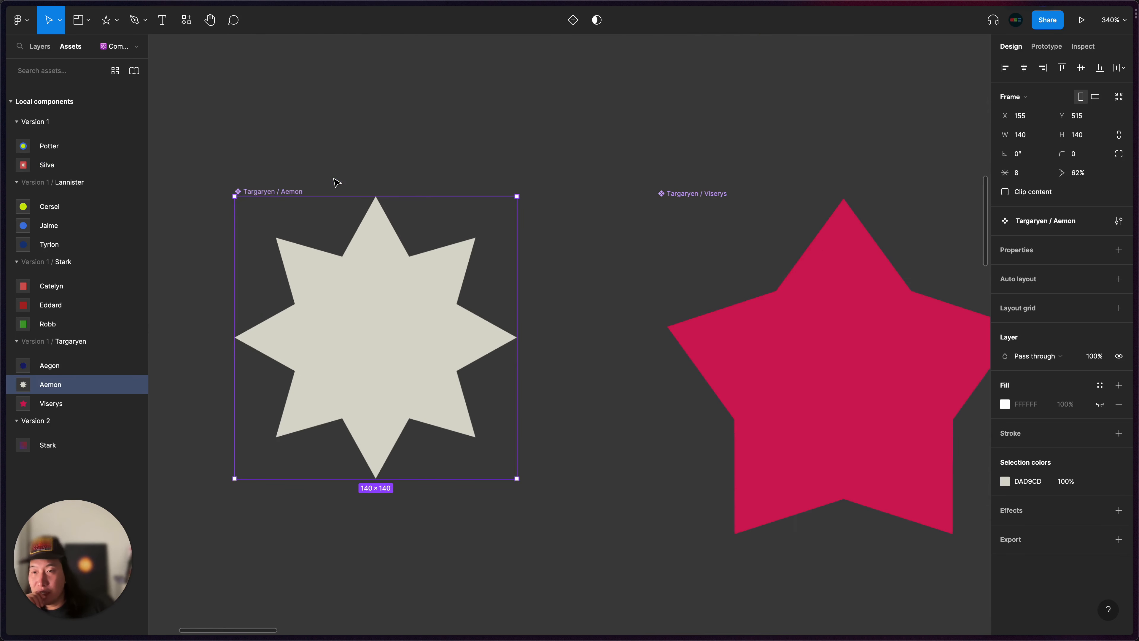
double_click(251, 192)
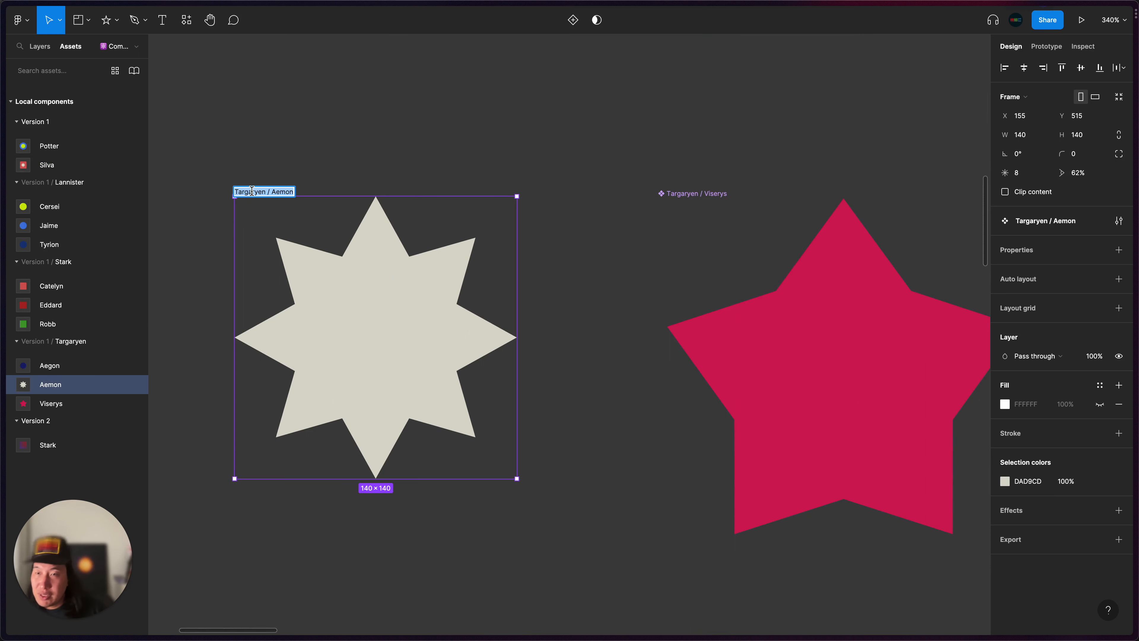
key(Left)
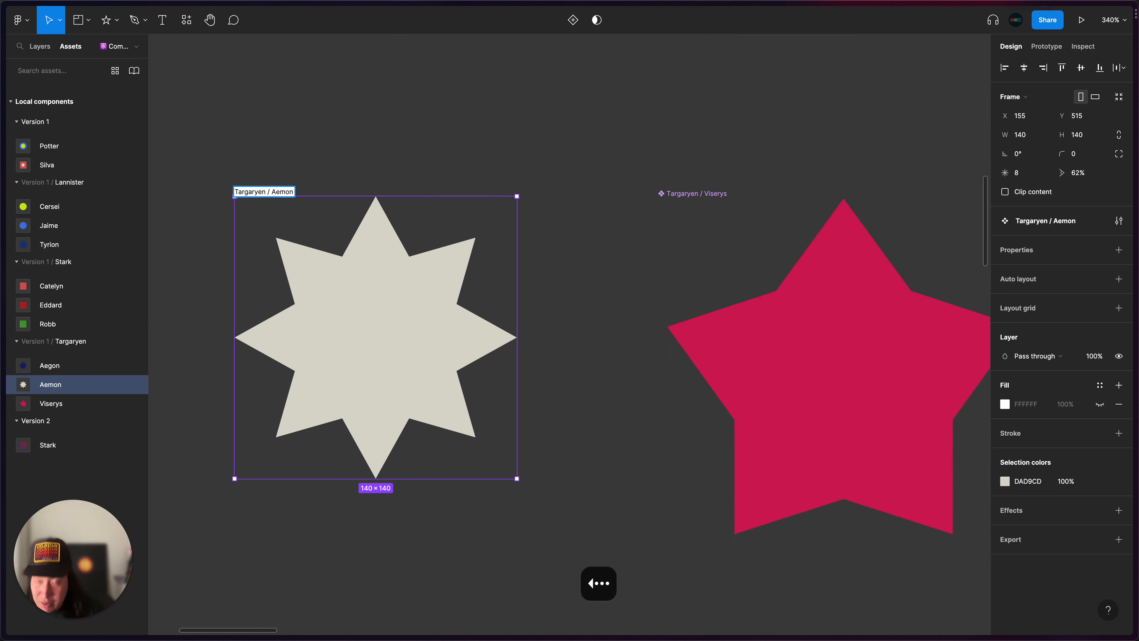
text(.)
key(BackSpace)
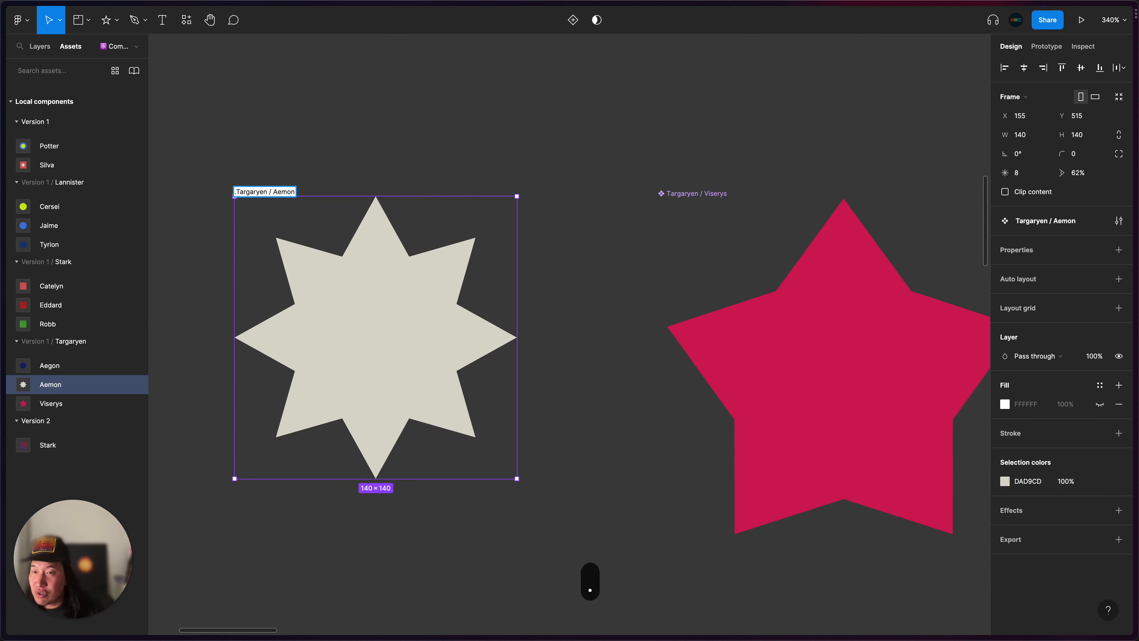
key(BackSpace)
text(_)
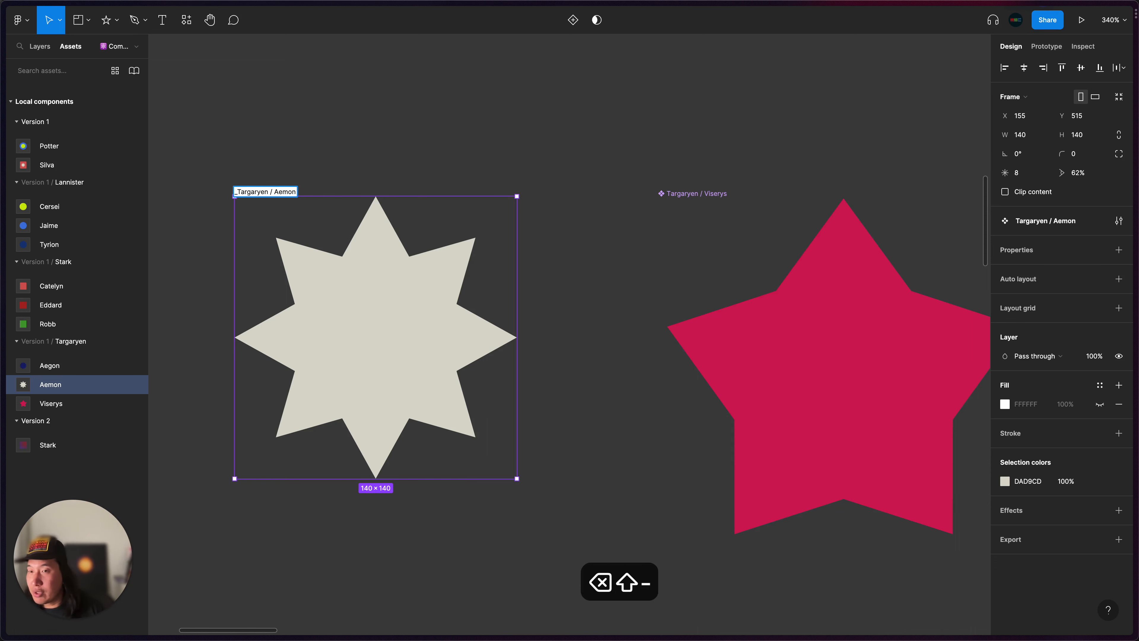
key(BackSpace)
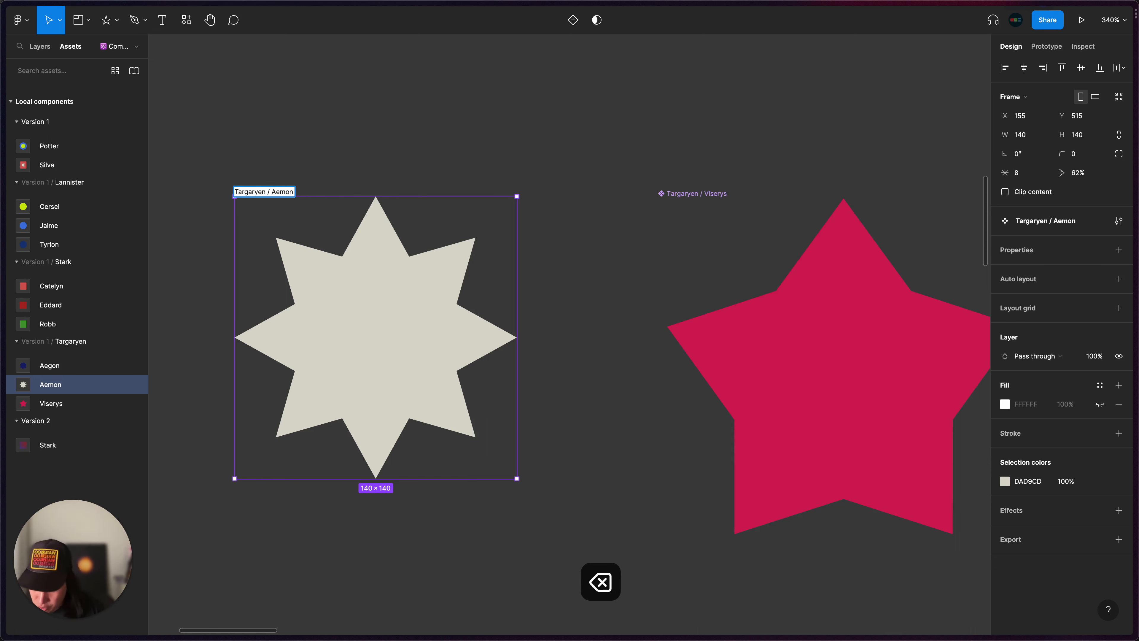
text(.)
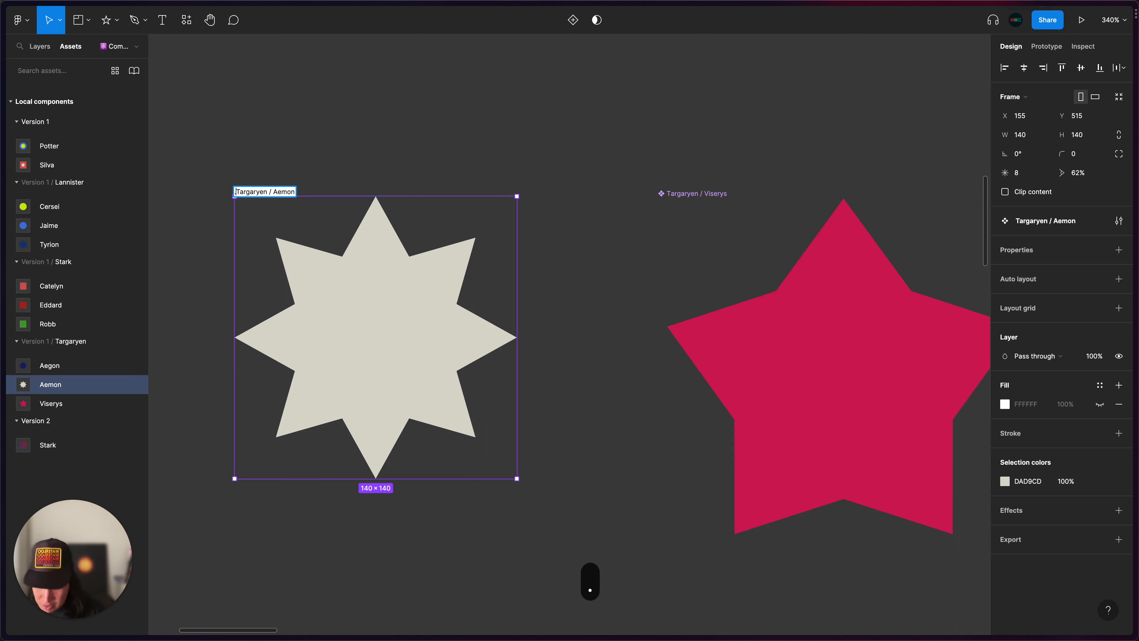
key(BackSpace)
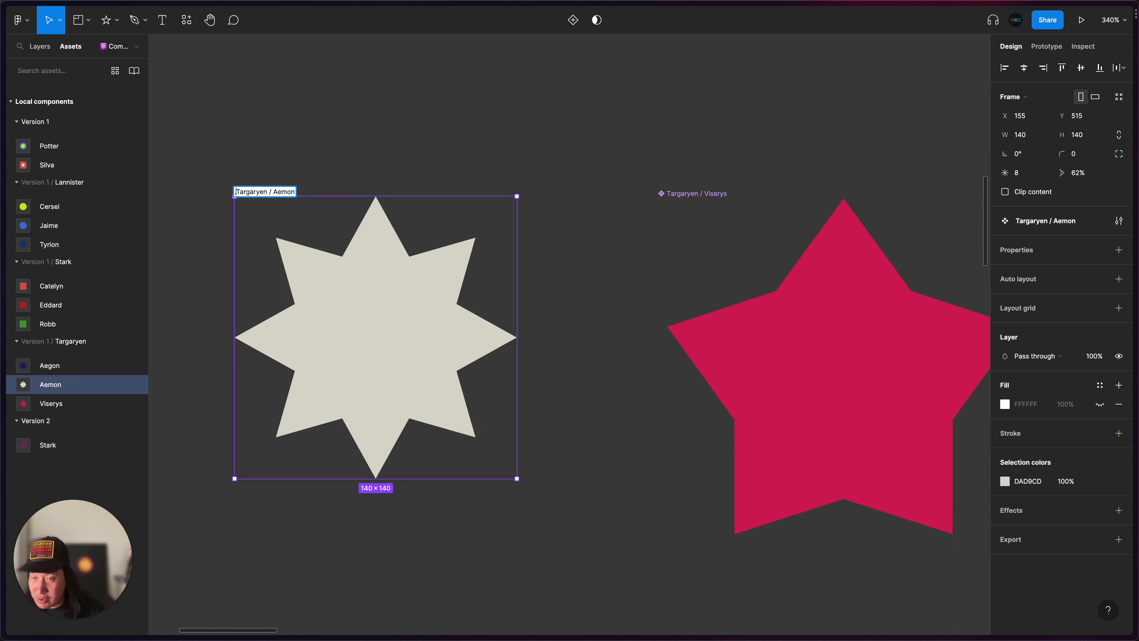
key(Return)
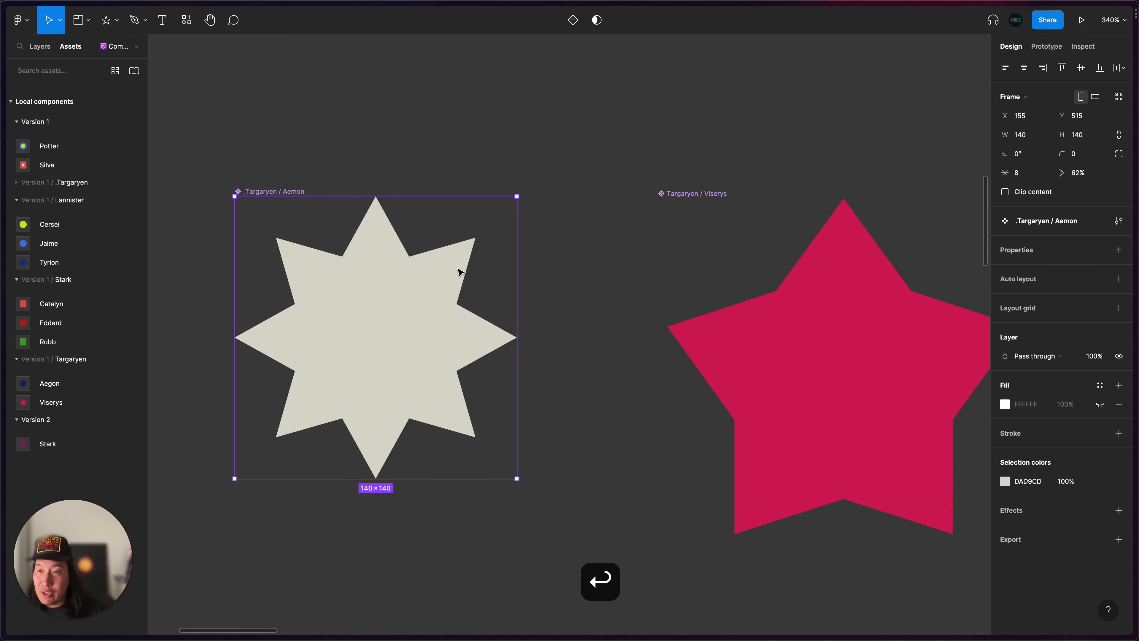
Rename the rounded Stark / Catelyn component as .Stark / Catelyn
scroll(654, 288, down, 8)
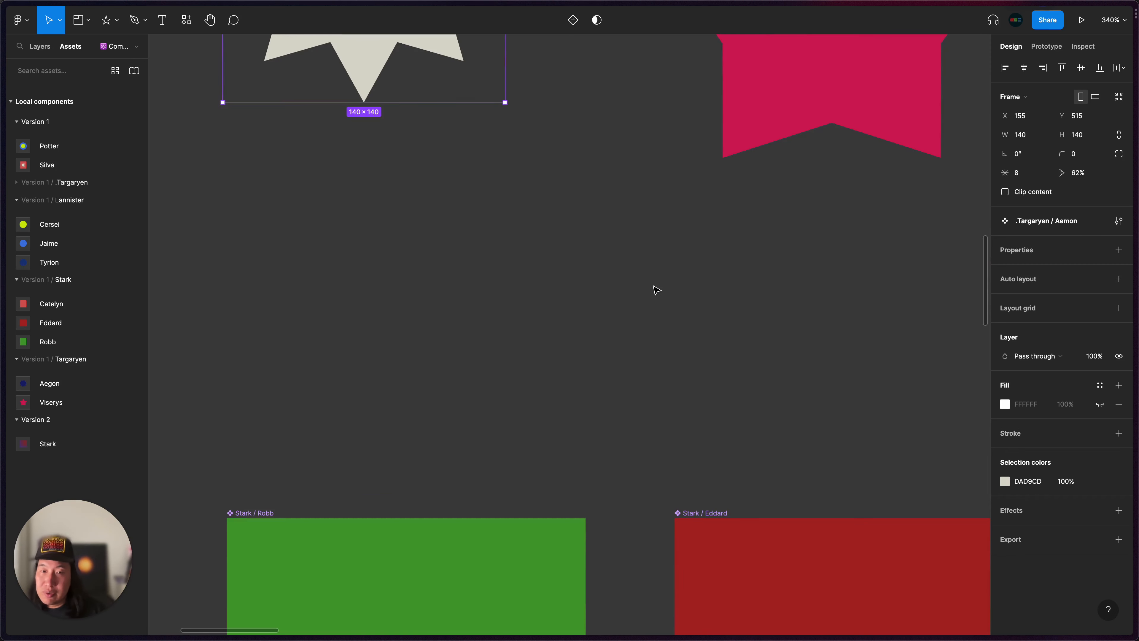
scroll(681, 450, down, 7)
scroll(681, 450, down, 5)
scroll(681, 450, right, 2)
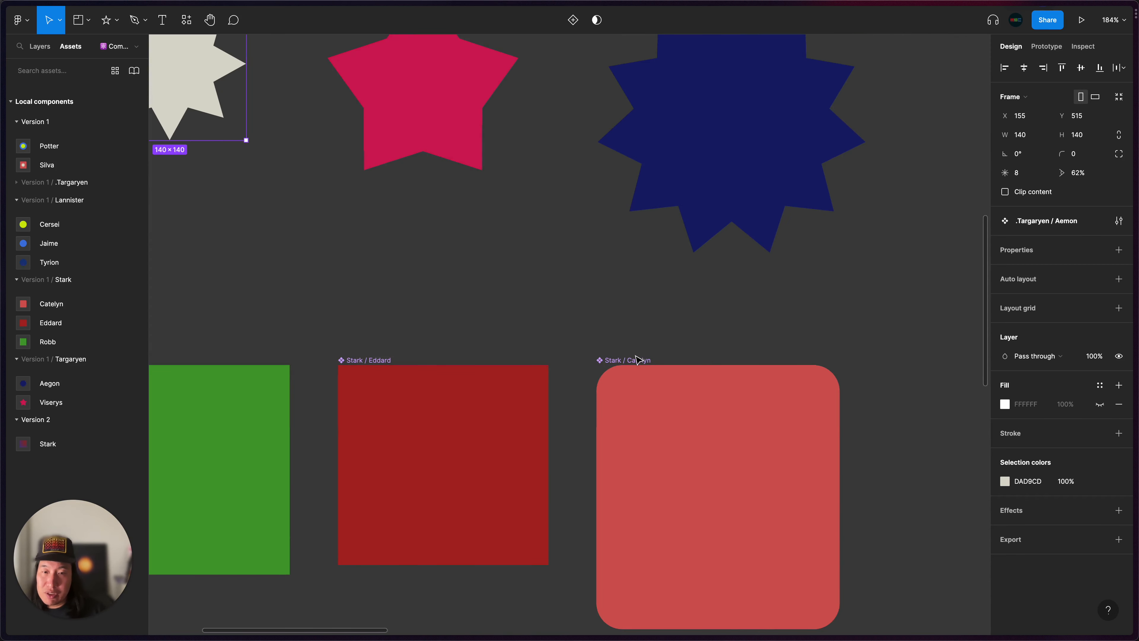
click(631, 359)
double_click(631, 359)
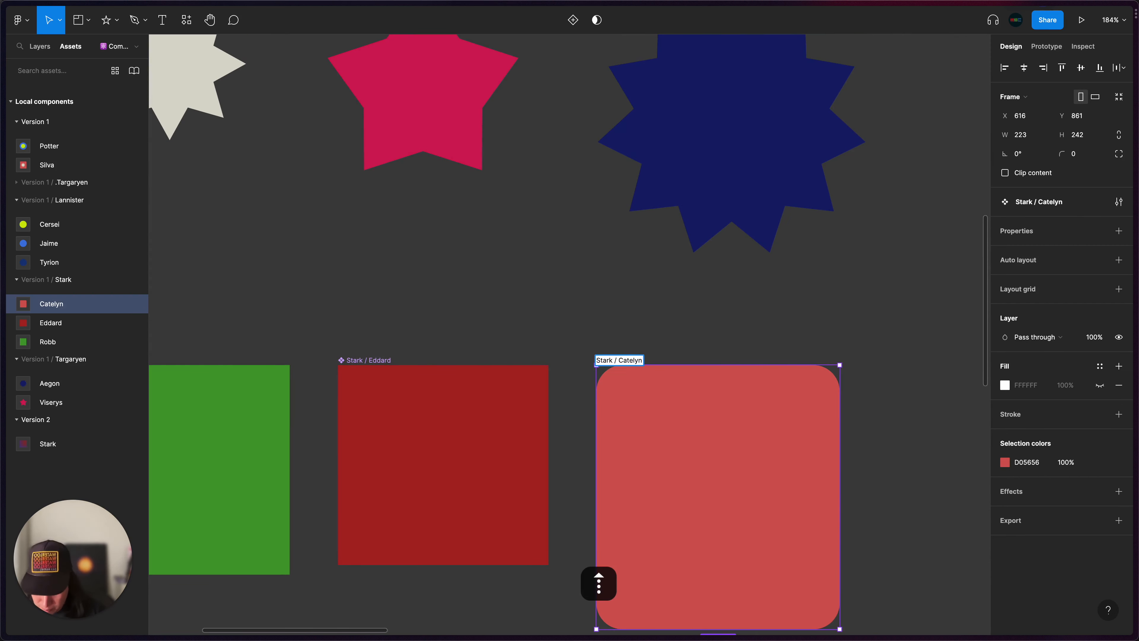
text(.)
key(Return)
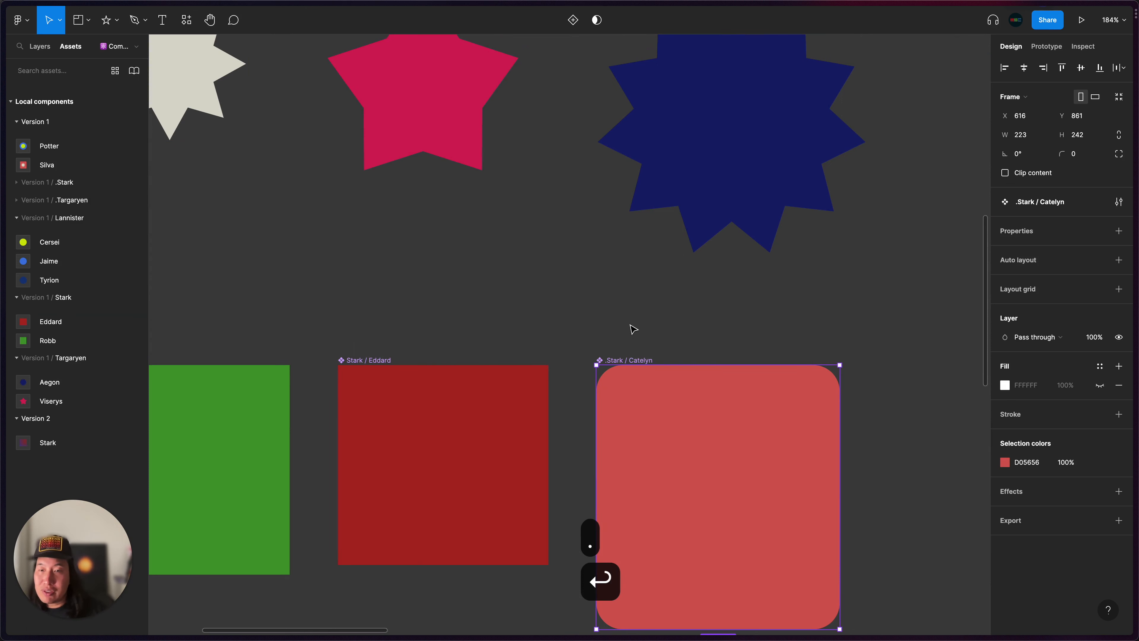
Compare the dot-prefixed Aemon and Catelyn components on the canvas with their groups in the local assets
scroll(632, 329, down, 2)
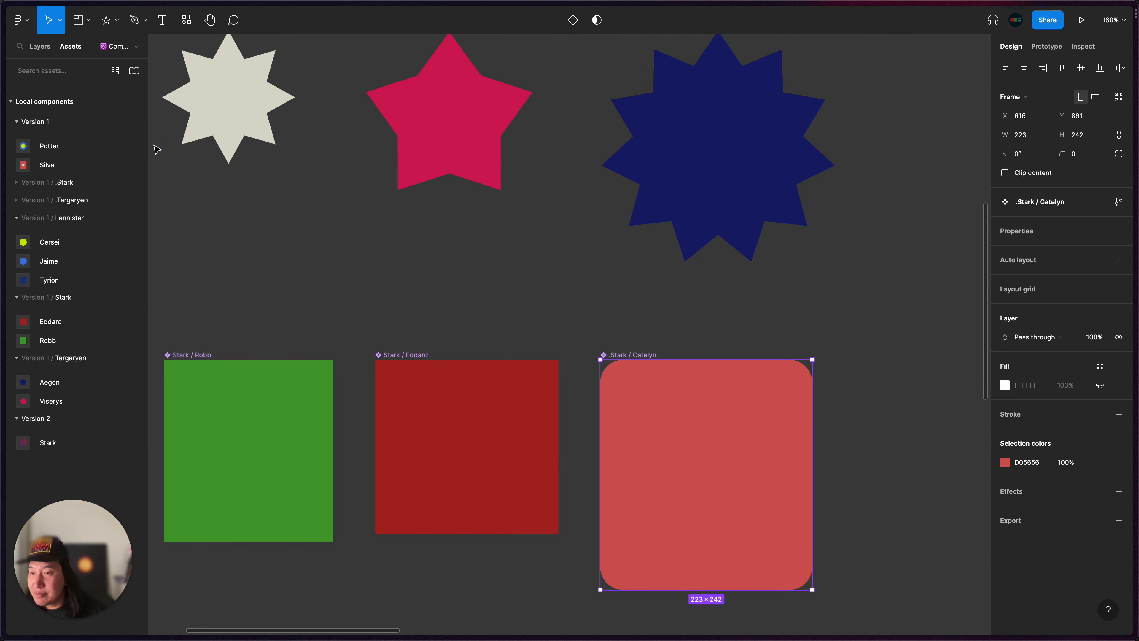
scroll(395, 269, left, 5)
scroll(395, 269, up, 2)
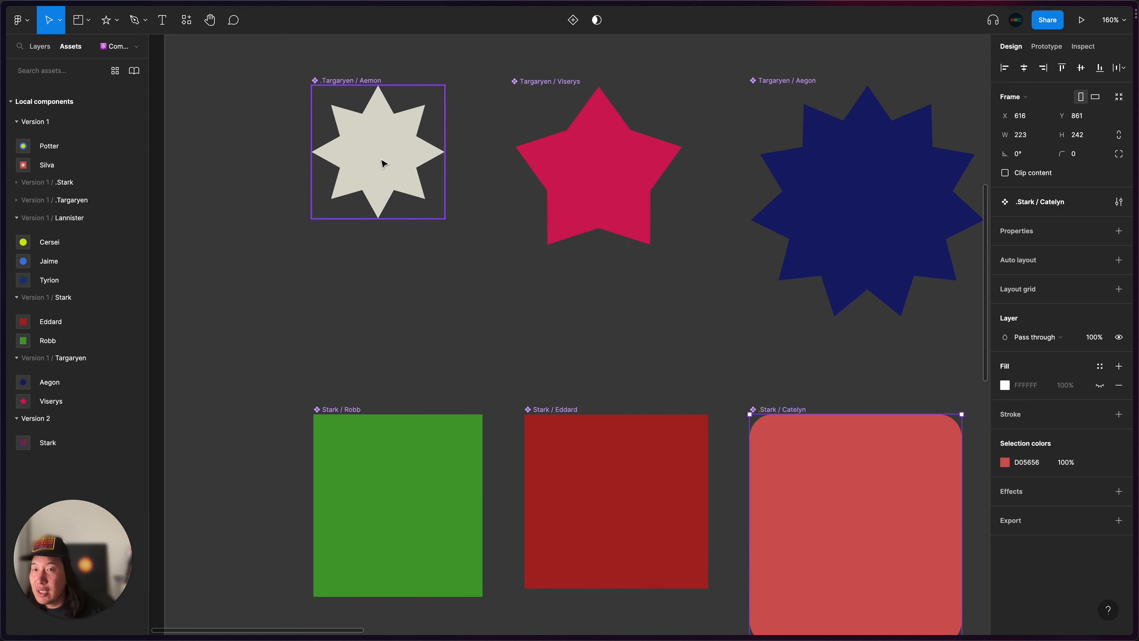
scroll(384, 164, up, 1)
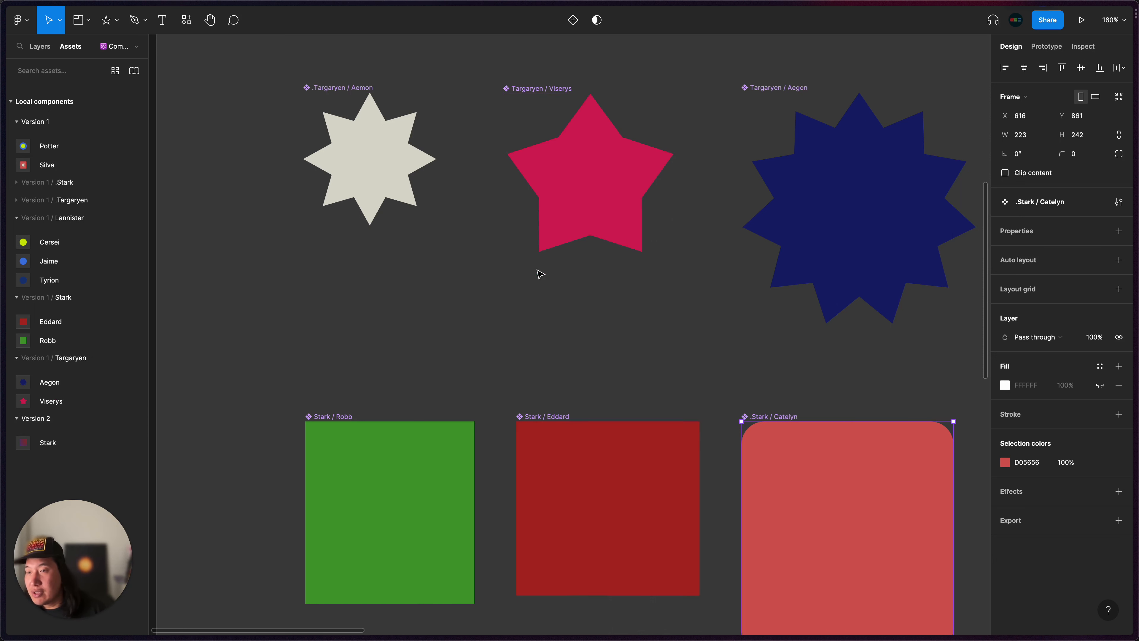
scroll(583, 292, down, 5)
scroll(582, 291, right, 5)
click(633, 338)
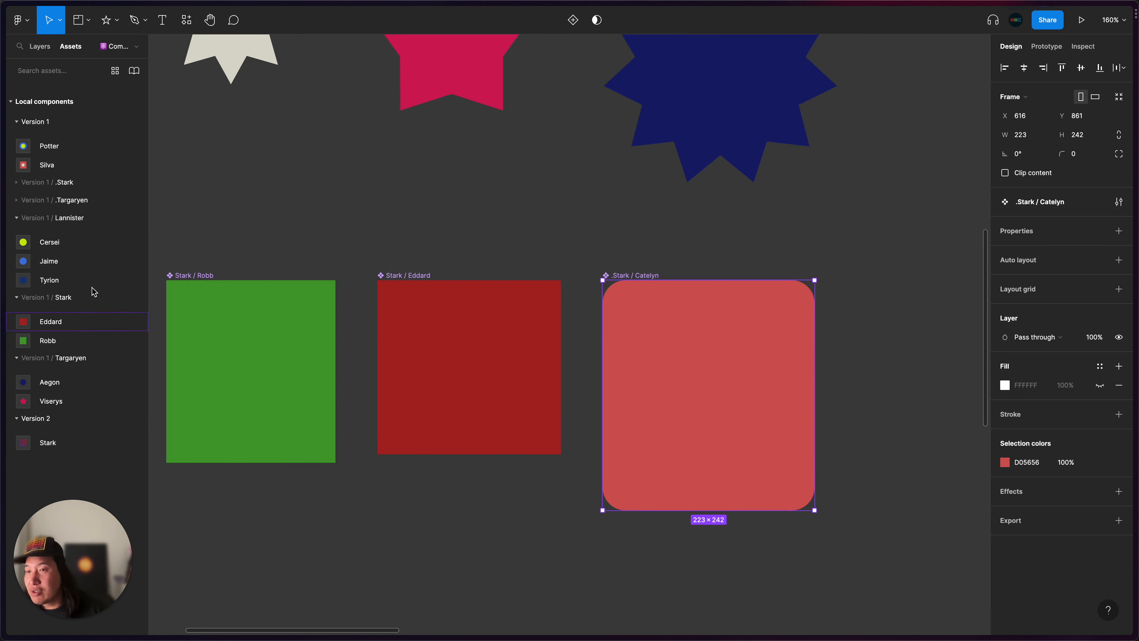
Try to expand the .Targaryen and .Stark groups under Version 1 in the local assets
click(18, 200)
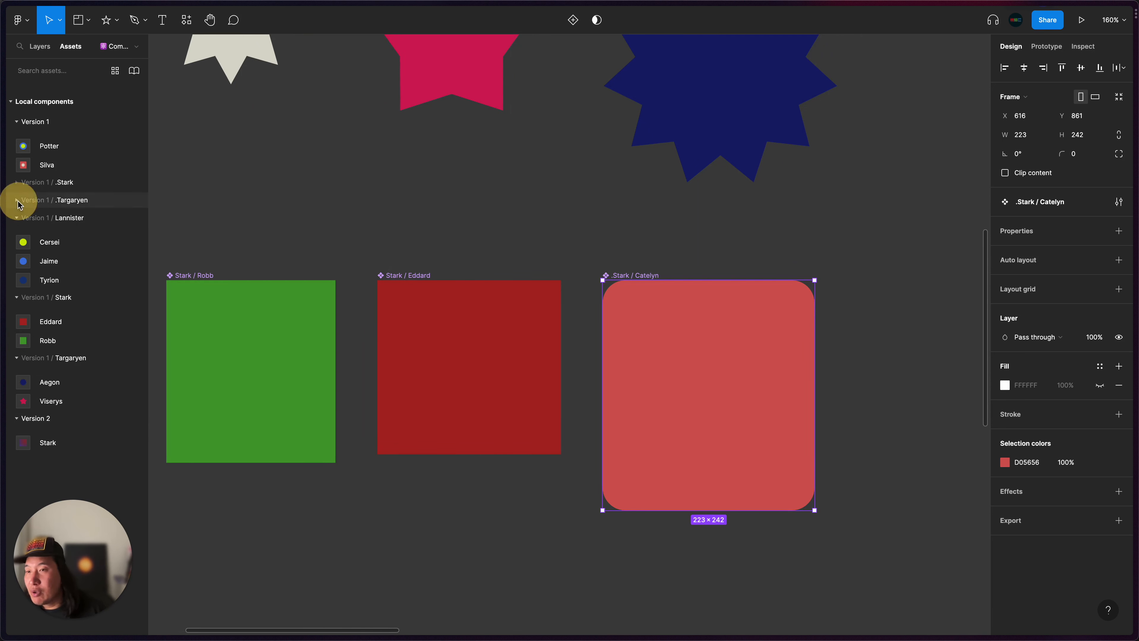
key(Escape)
click(15, 200)
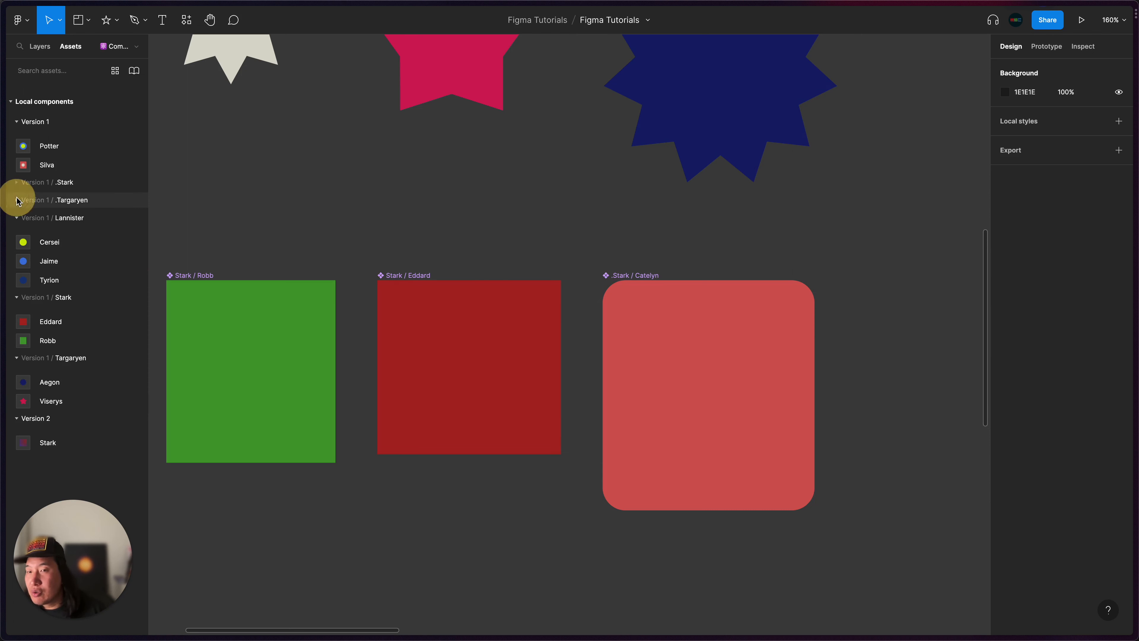
scroll(336, 230, left, 1)
scroll(337, 230, left, 5)
scroll(336, 230, up, 2)
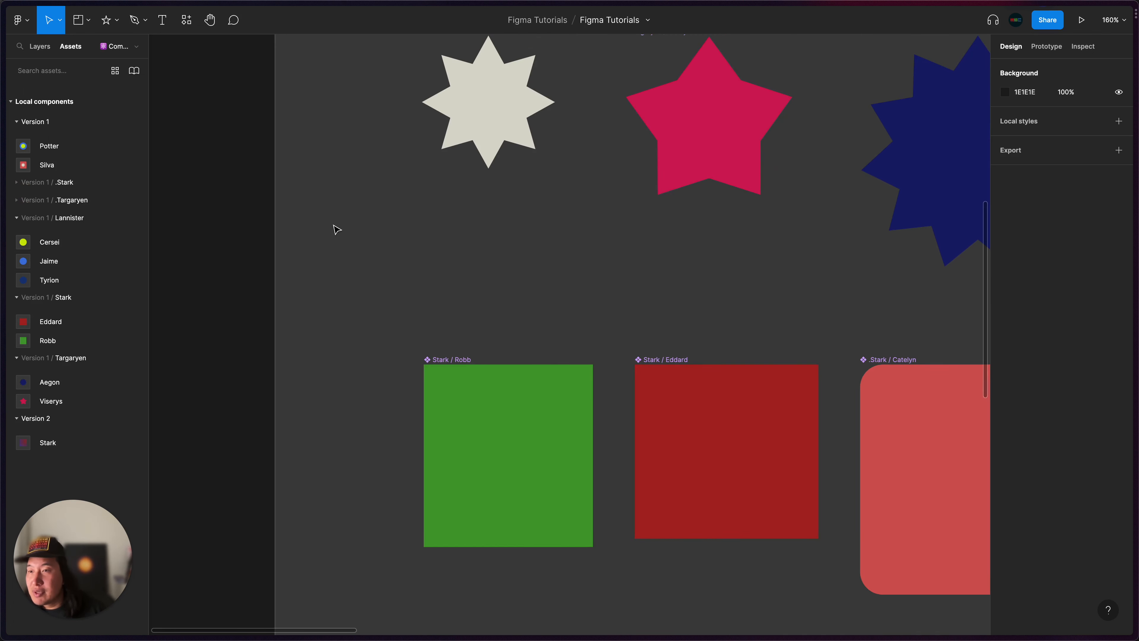
click(15, 182)
click(14, 182)
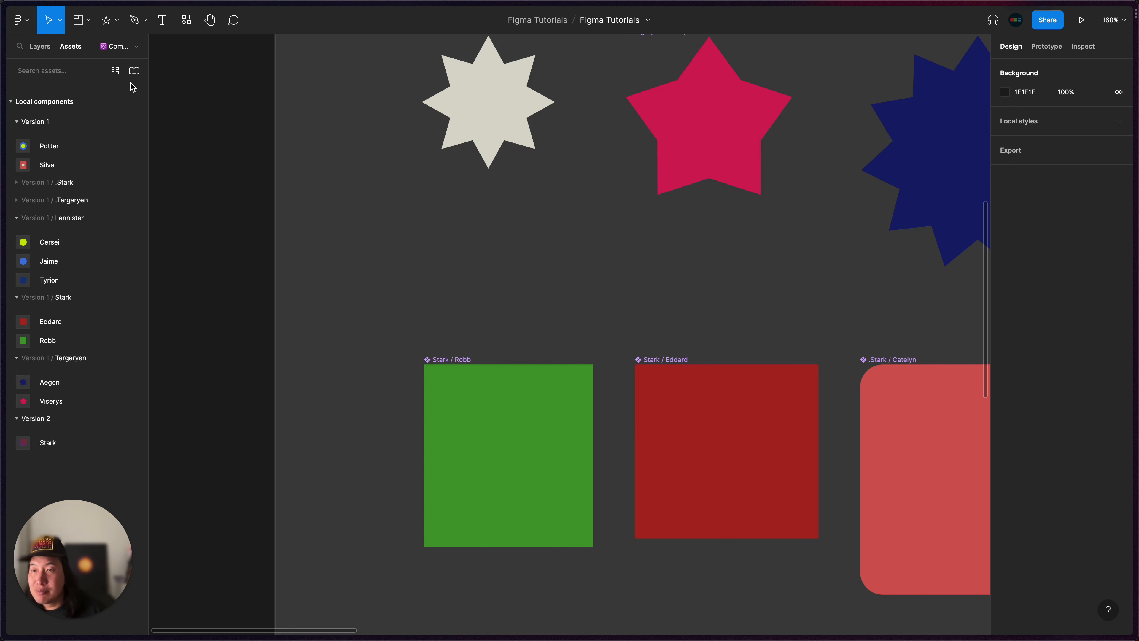
Publish the Figma Tutorials file as a library with all of the listed component changes included
click(134, 71)
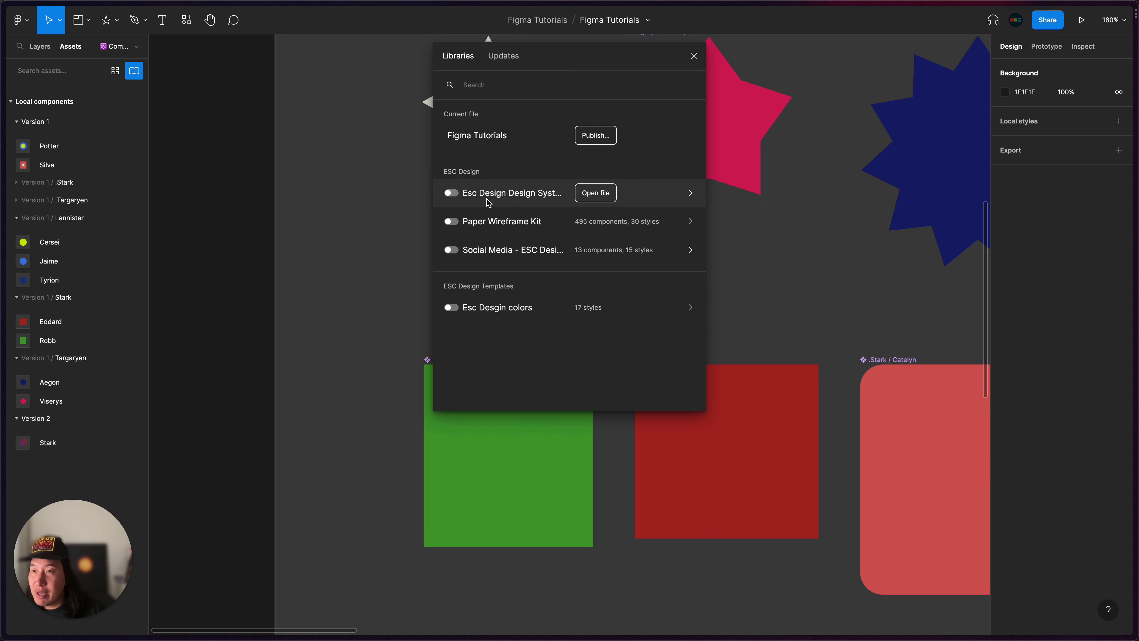
click(587, 139)
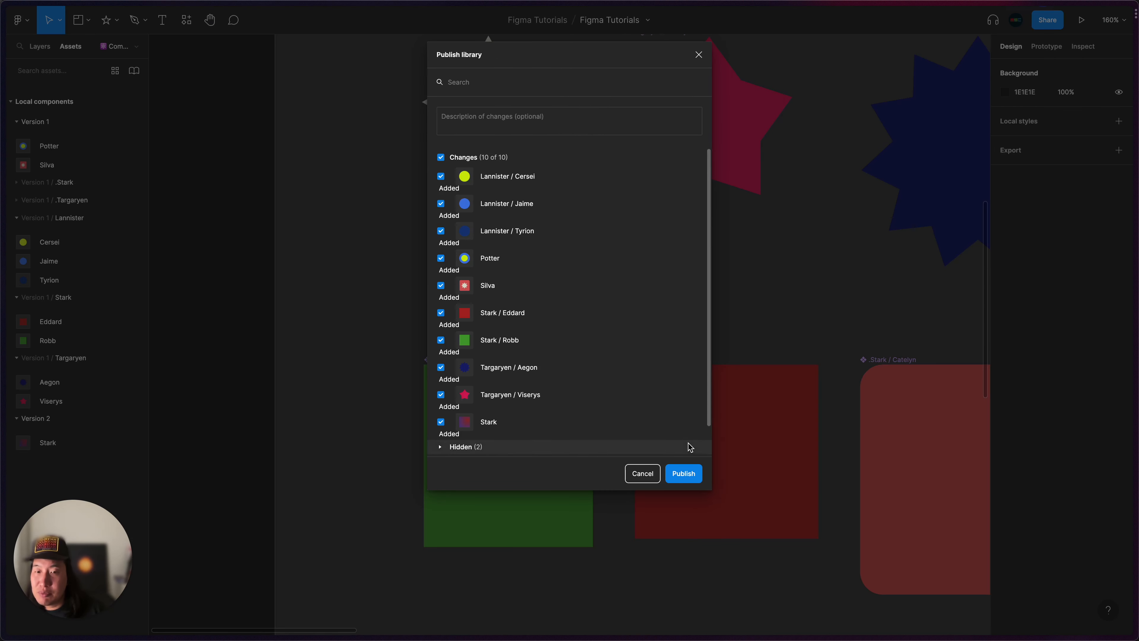
click(684, 474)
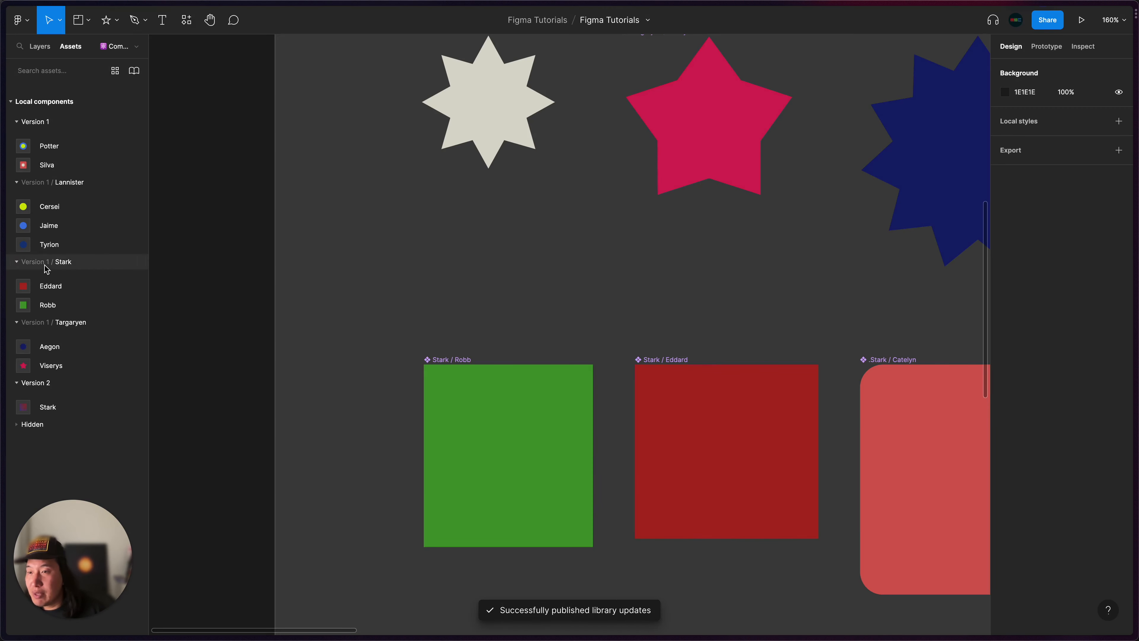
Expand the Hidden group in the local assets, including its Version 1, .Stark and .Targaryen subgroups, to inspect the hidden components
click(17, 425)
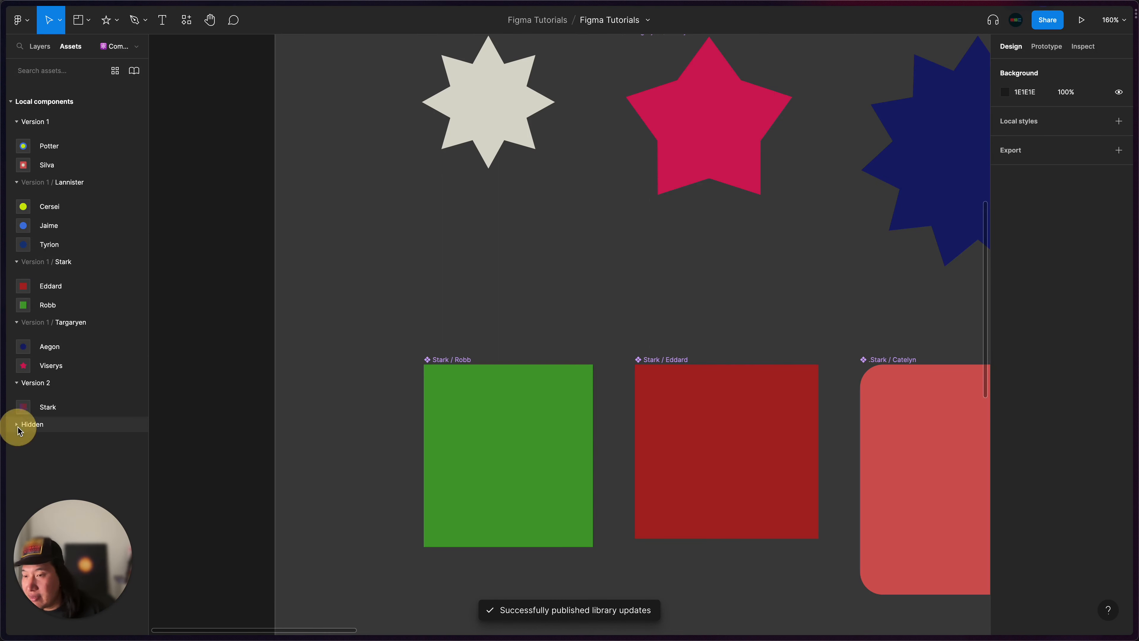
click(18, 441)
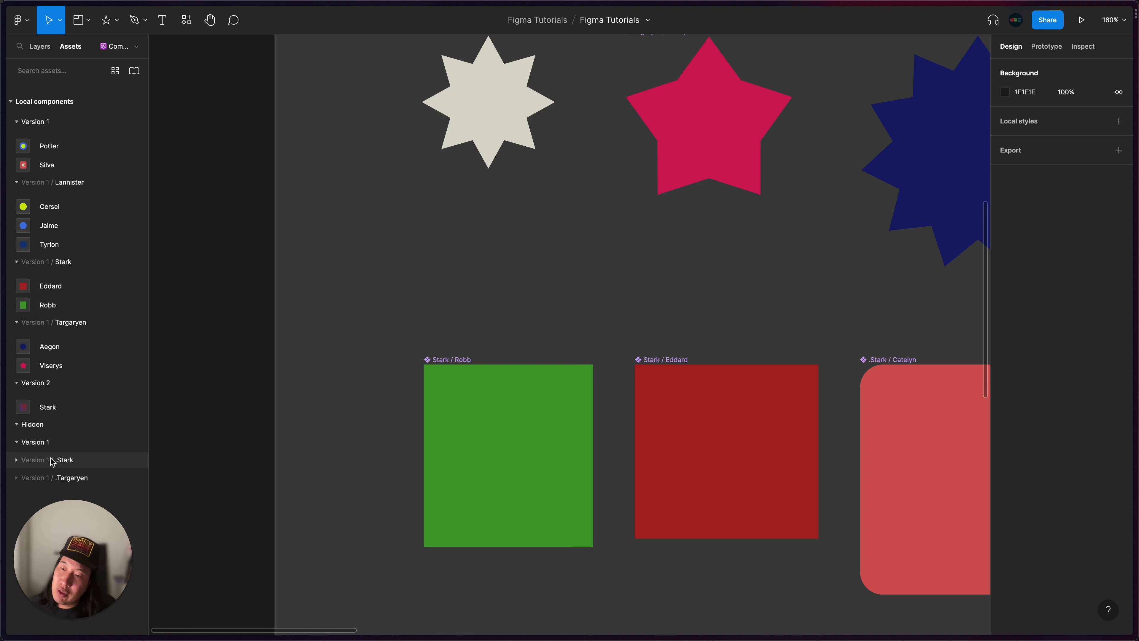
click(13, 480)
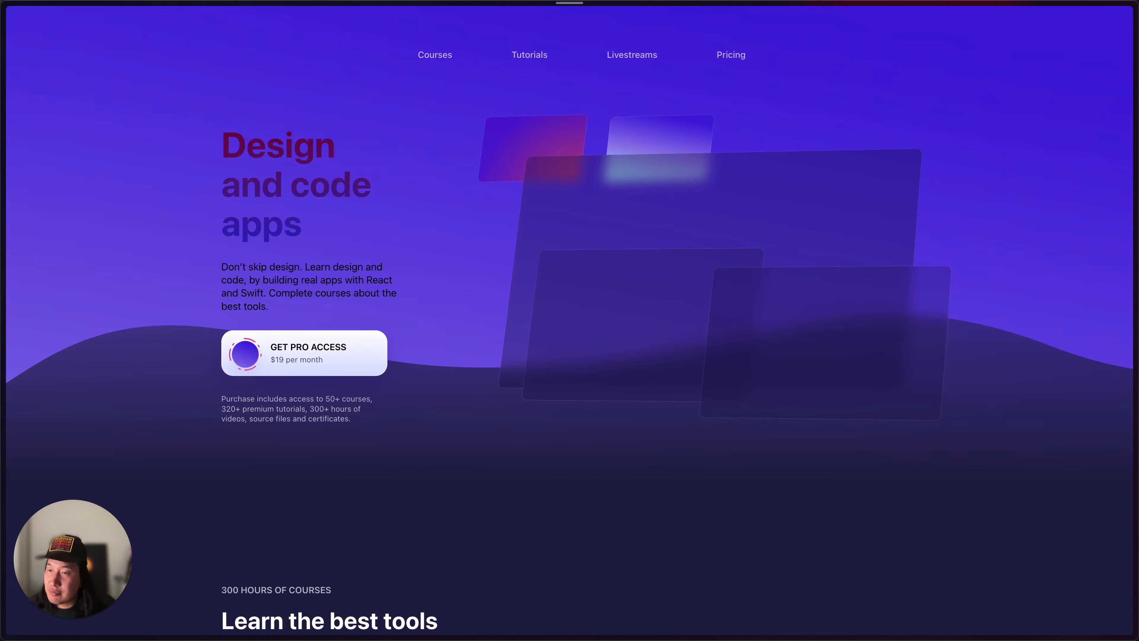
mouse_move(4, 202)
click(16, 76)
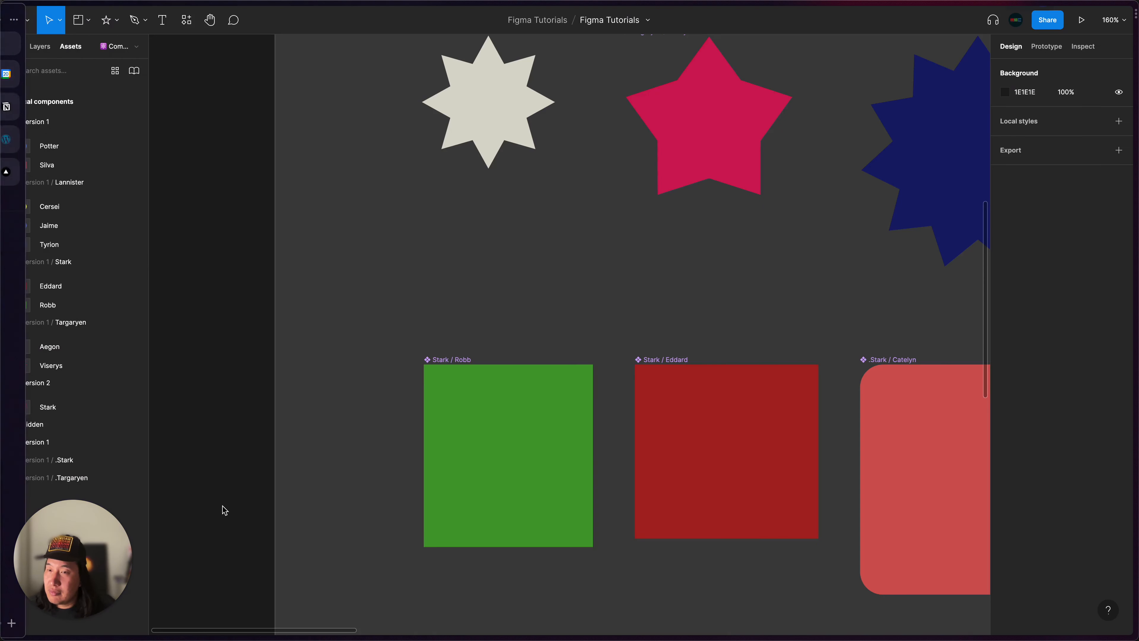
click(20, 465)
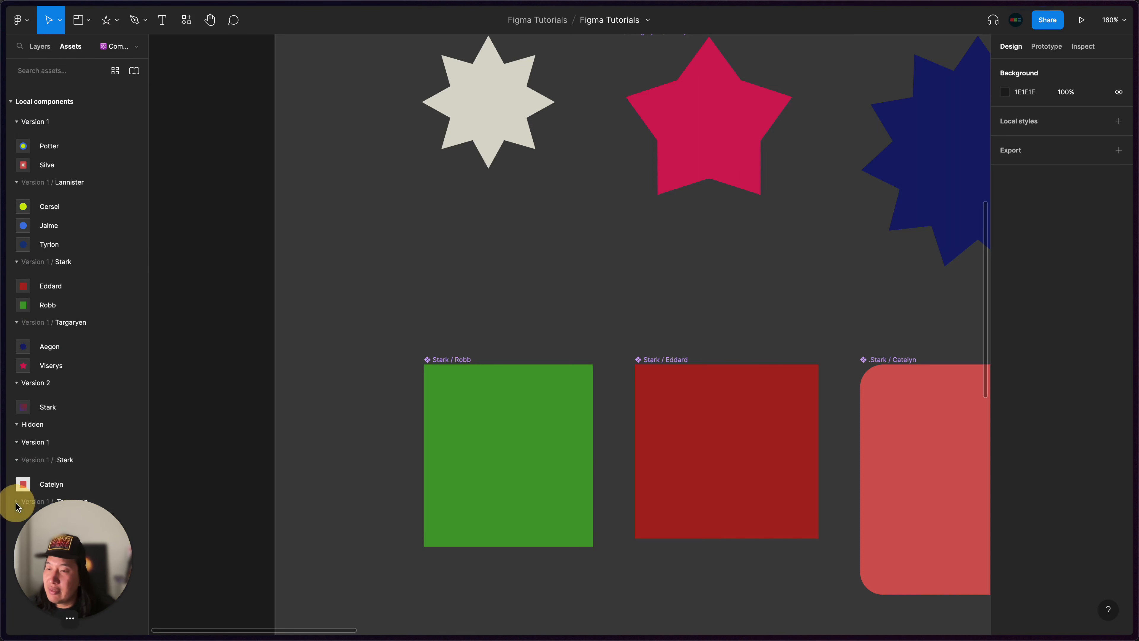
drag(68, 506, 238, 460)
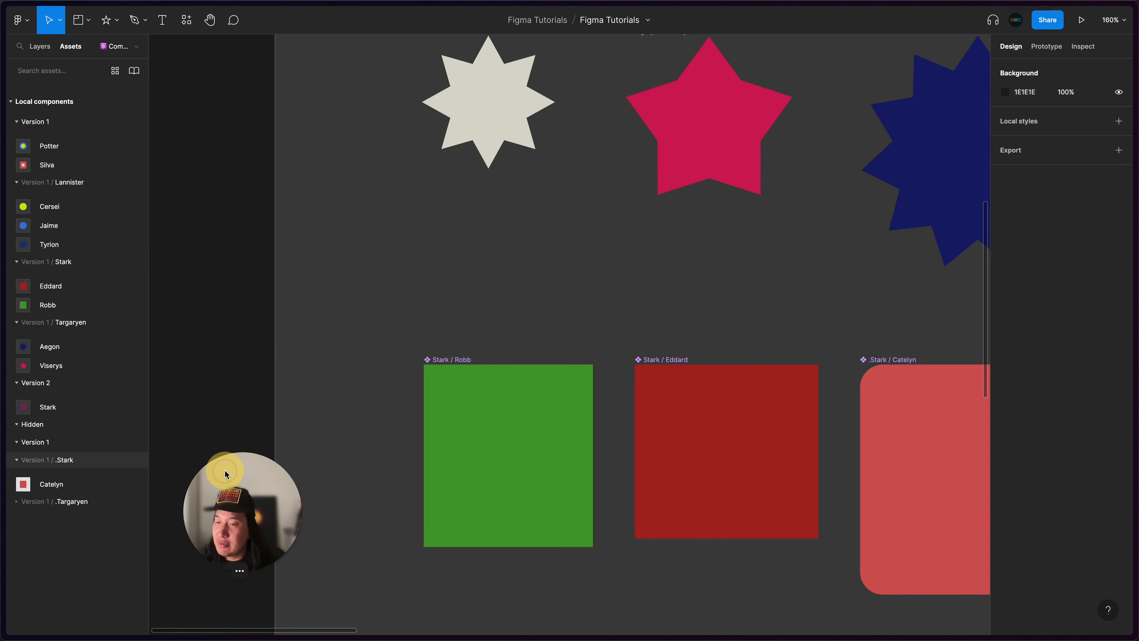
click(20, 503)
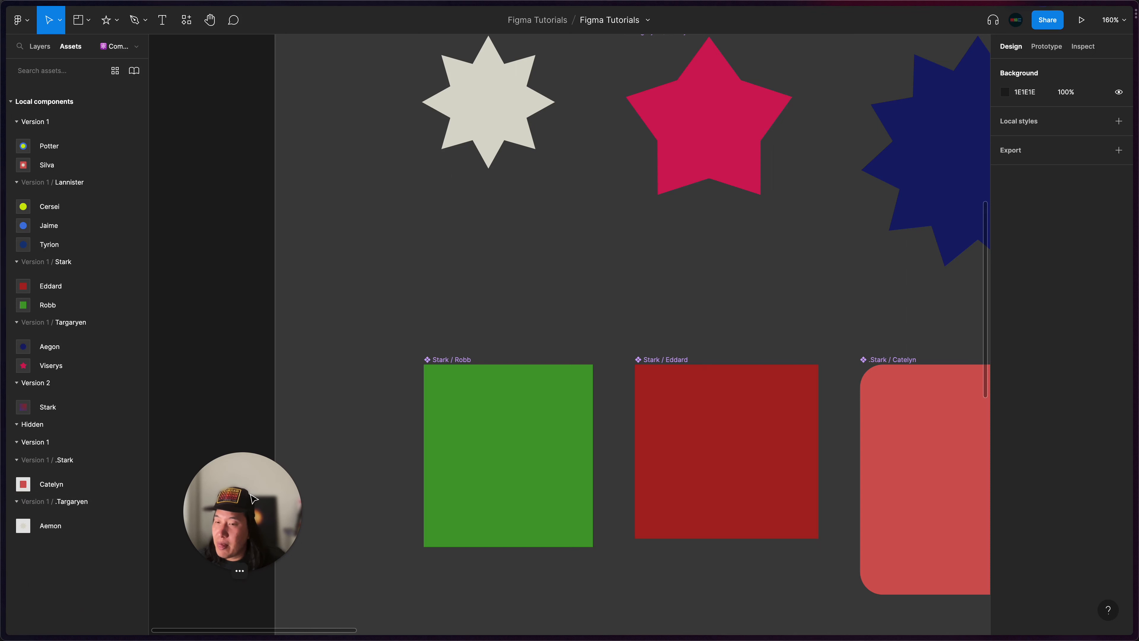
drag(251, 497, 85, 543)
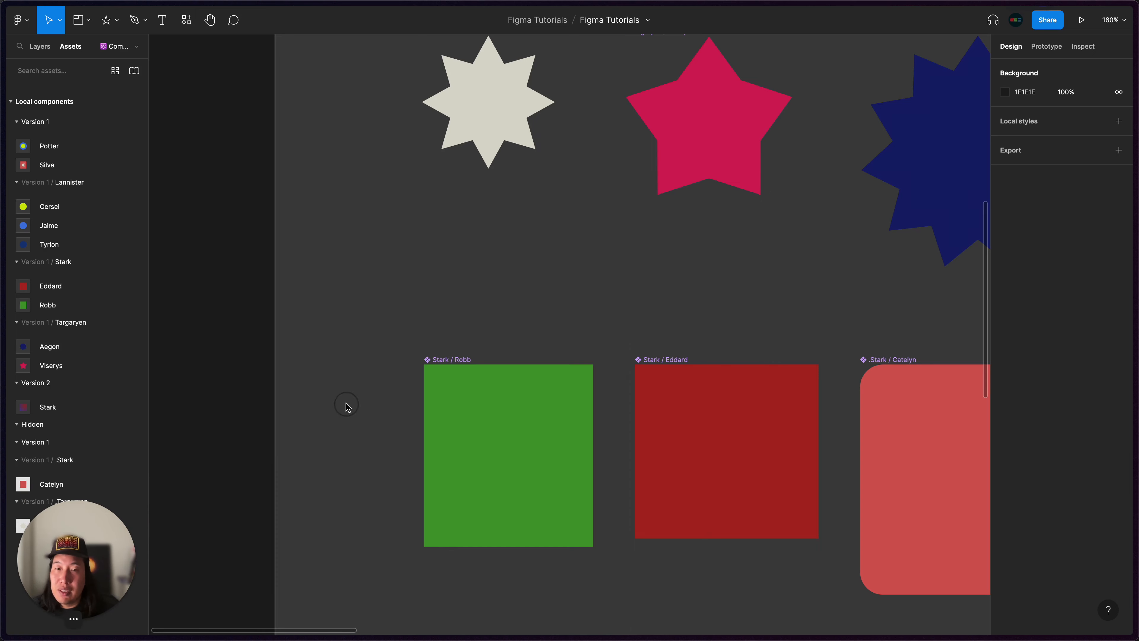
Collapse the Version 1 subgroup under Hidden and the Hidden group itself in the local assets
scroll(349, 407, down, 5)
scroll(466, 458, down, 3)
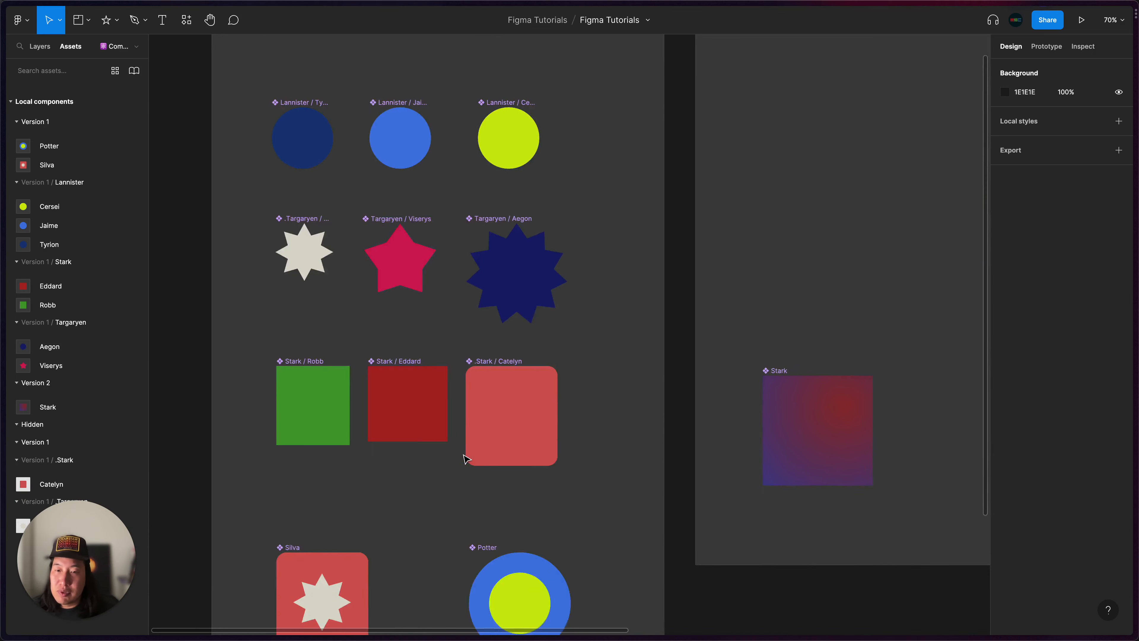
scroll(465, 457, down, 3)
scroll(366, 395, left, 5)
scroll(366, 395, down, 2)
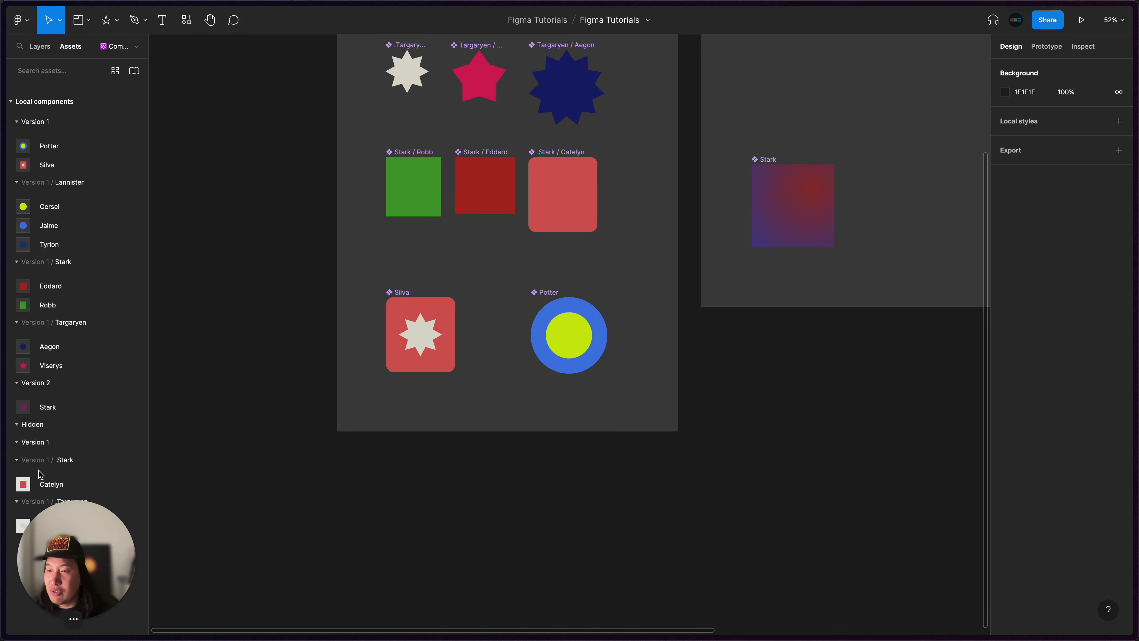
click(17, 443)
click(17, 424)
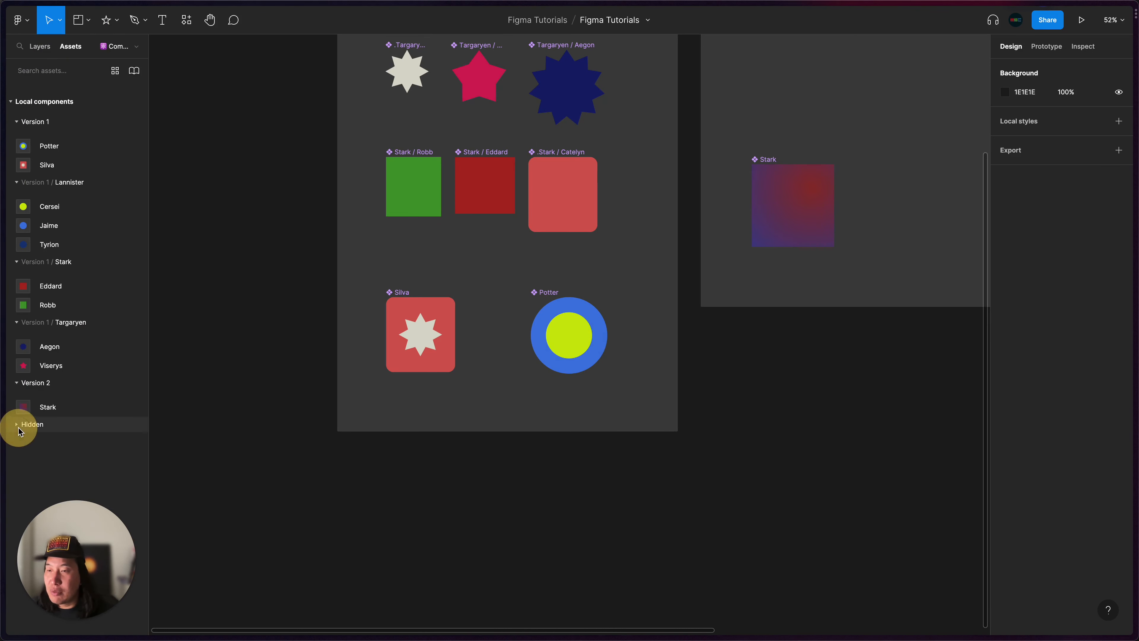
Move the Silva component slightly down within the Version 1 frame, to about X 160, Y 1345
scroll(392, 154, up, 1)
scroll(392, 154, up, 5)
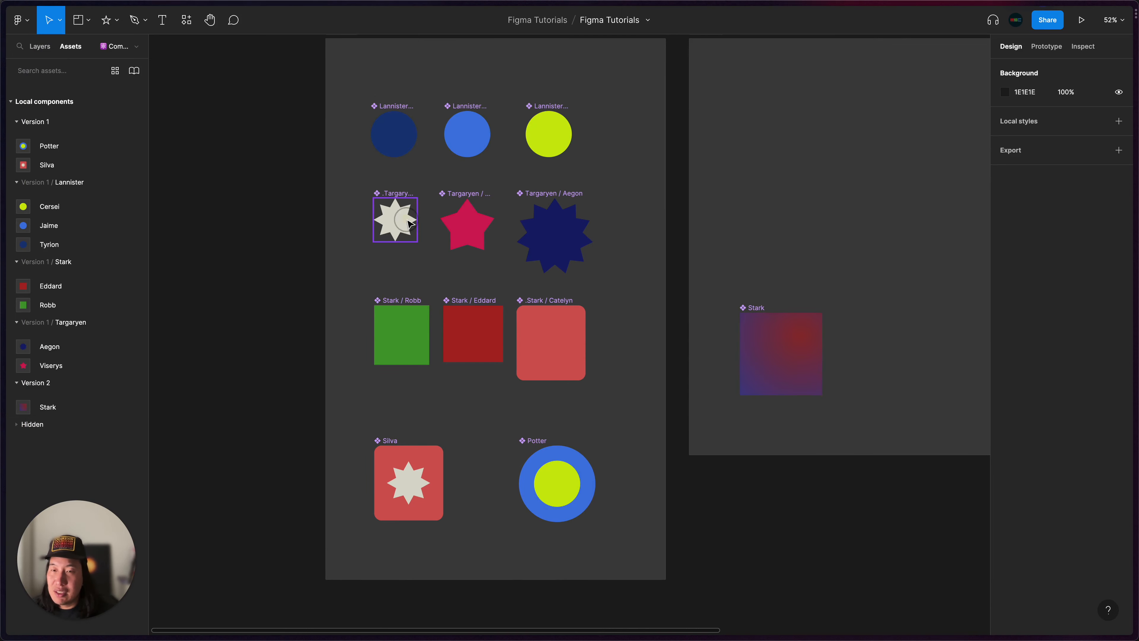
click(560, 334)
click(381, 447)
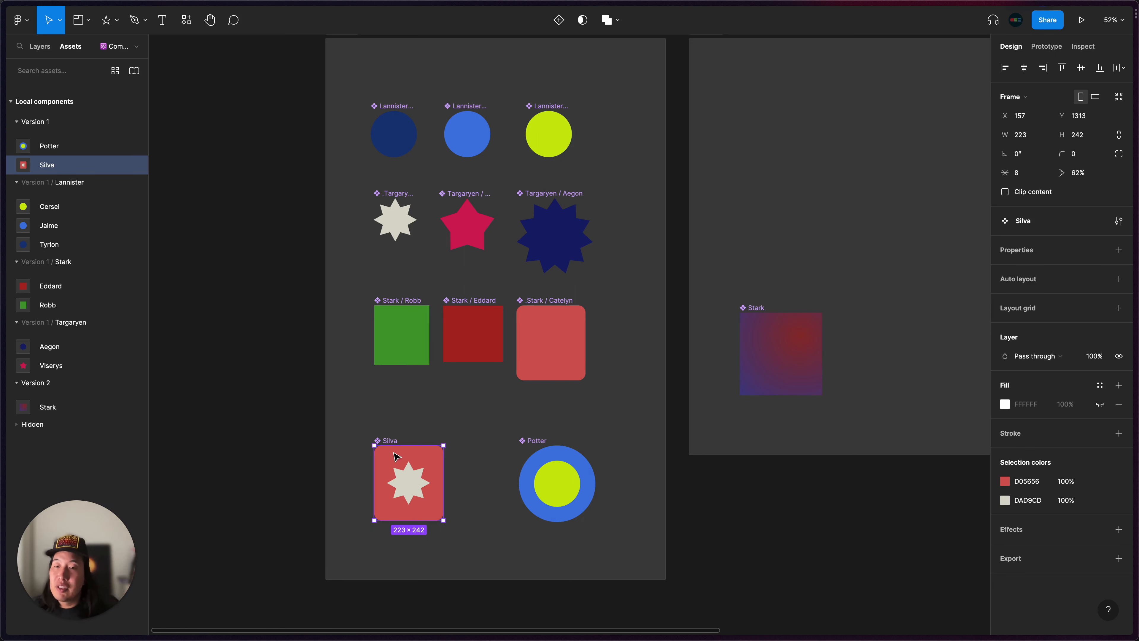
click(385, 436)
mouse_move(386, 441)
mouse_down()
mouse_move(389, 453)
mouse_move(398, 444)
mouse_move(390, 461)
mouse_move(389, 442)
mouse_up()
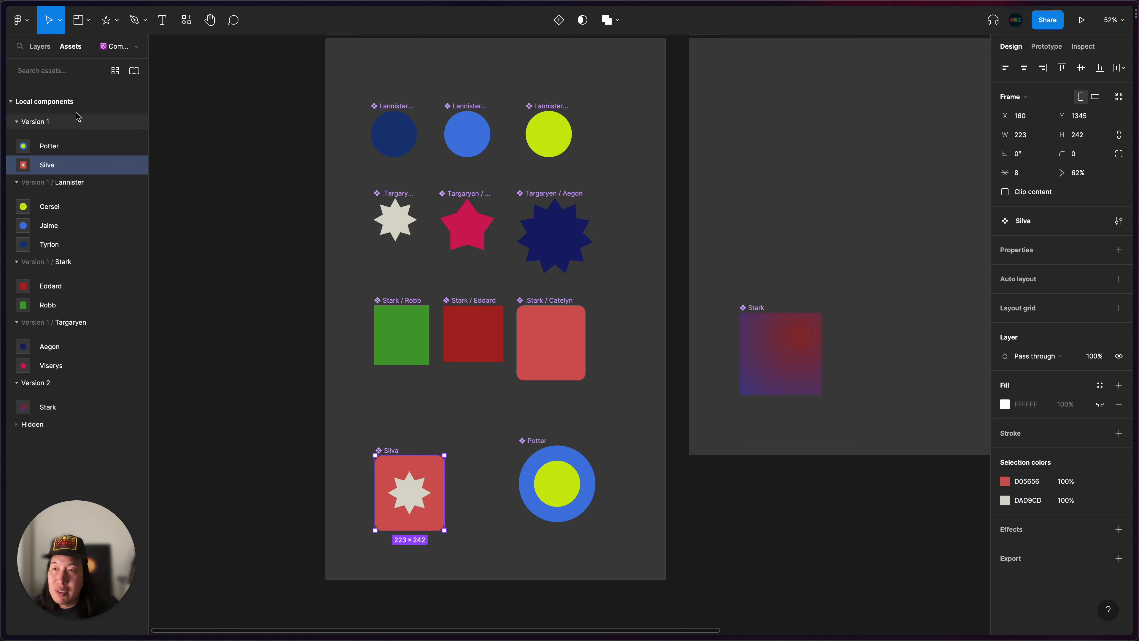
Show the layer list of the Components page, deselect Silva, and view the Version 1 and Version 2 frames together
click(44, 50)
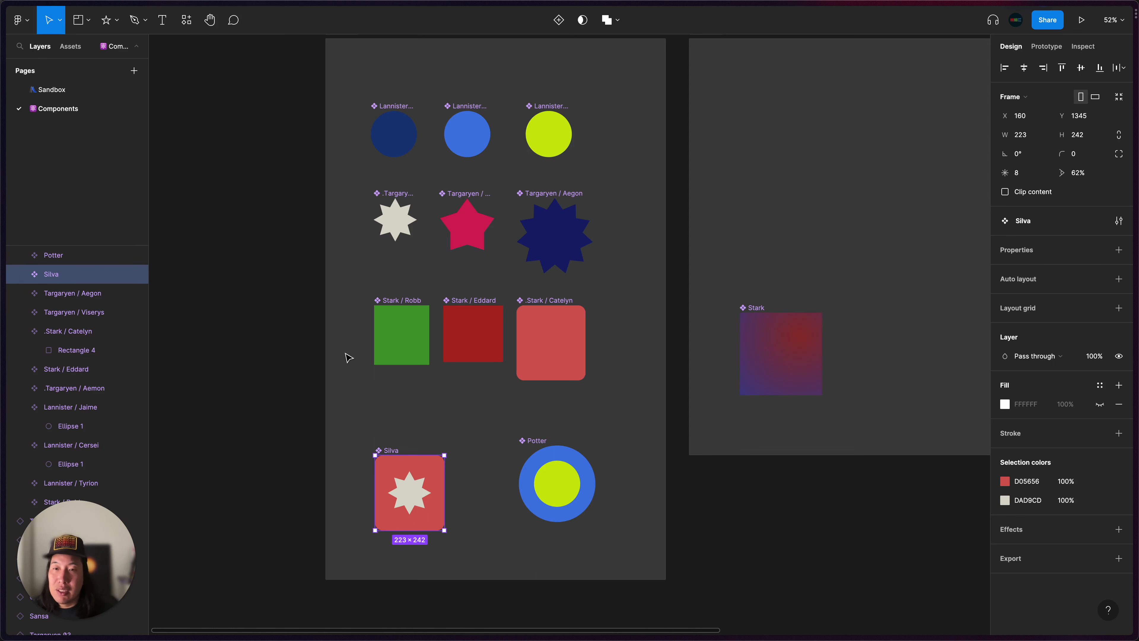
scroll(346, 354, up, 5)
key(super+minus)
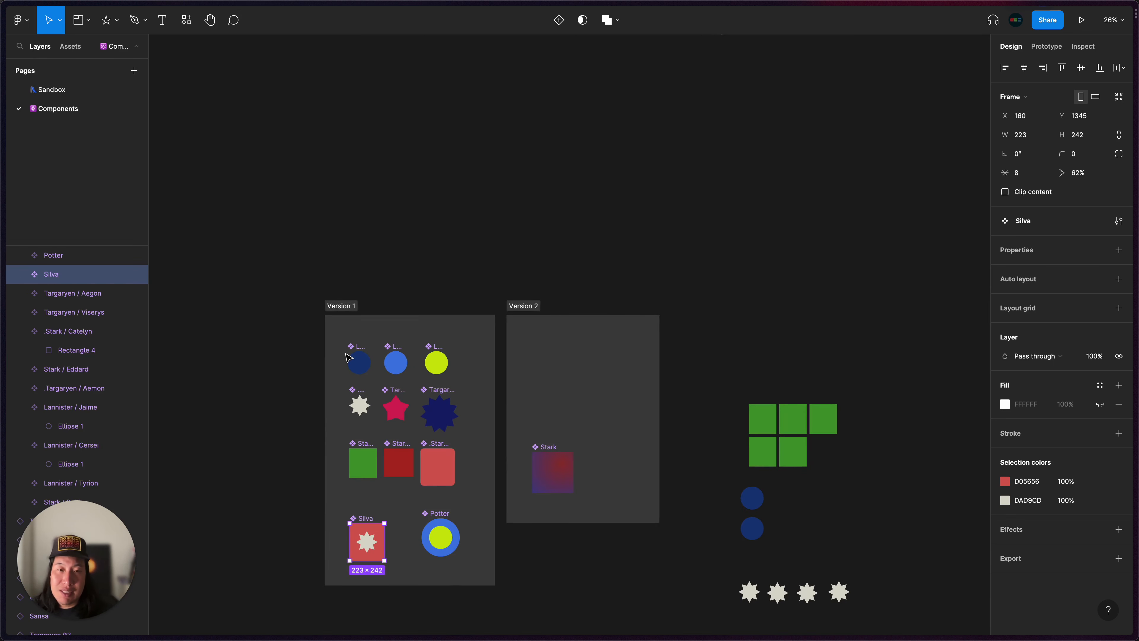
click(549, 274)
scroll(467, 453, down, 5)
scroll(468, 452, left, 3)
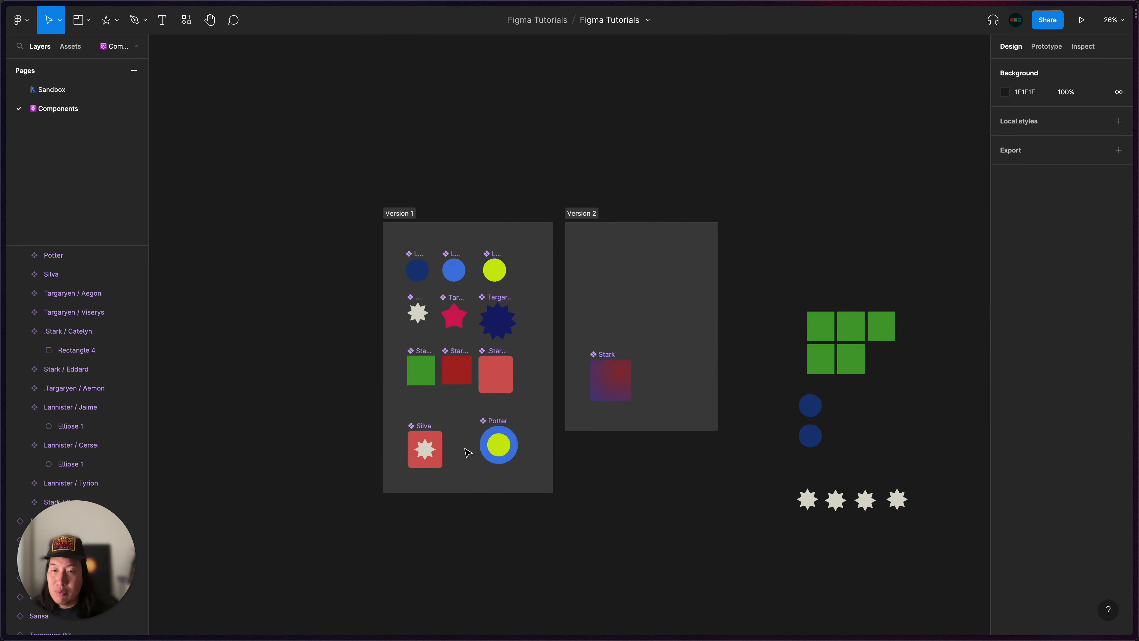
scroll(468, 452, down, 1)
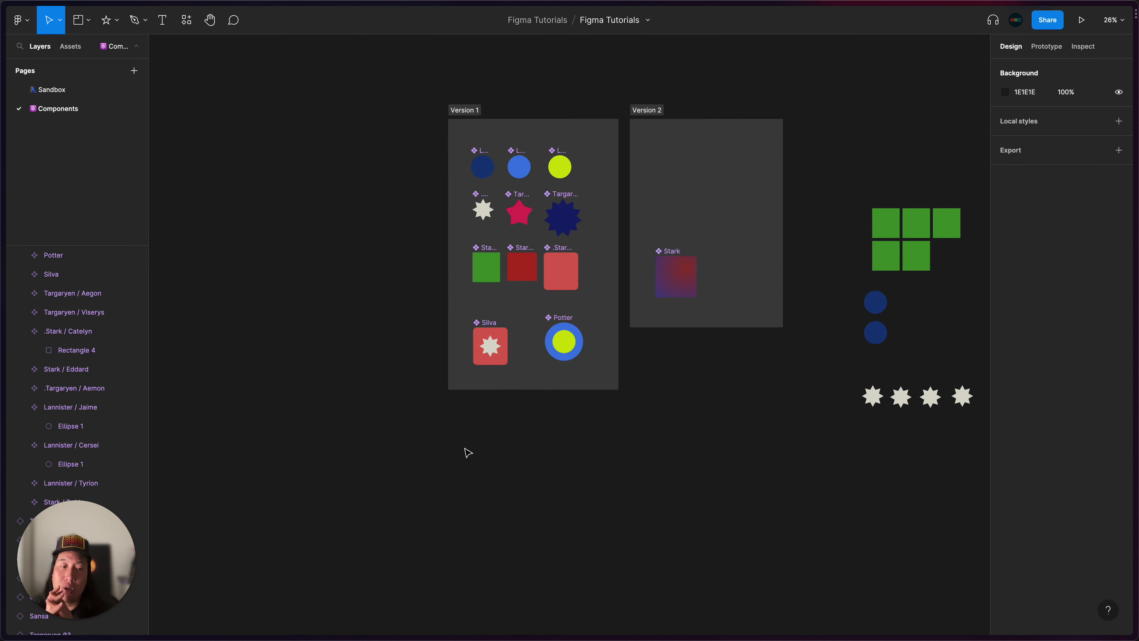